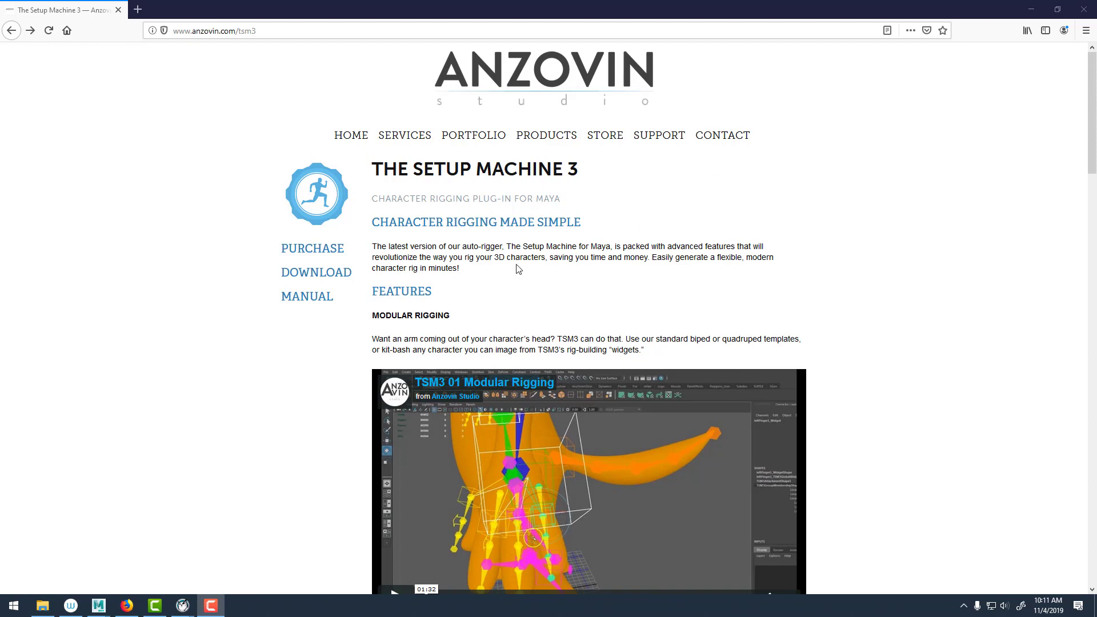
Skim the TSM3 manual PDF's contents, then go to the TSM3 Downloads page.
scroll(519, 270, down, 2)
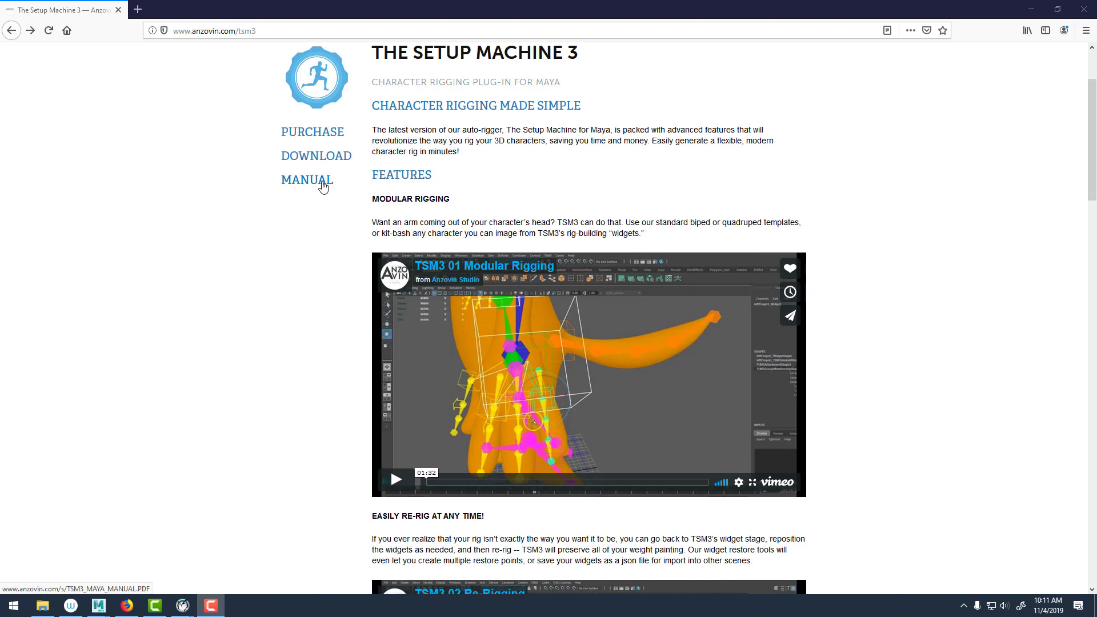
click(321, 181)
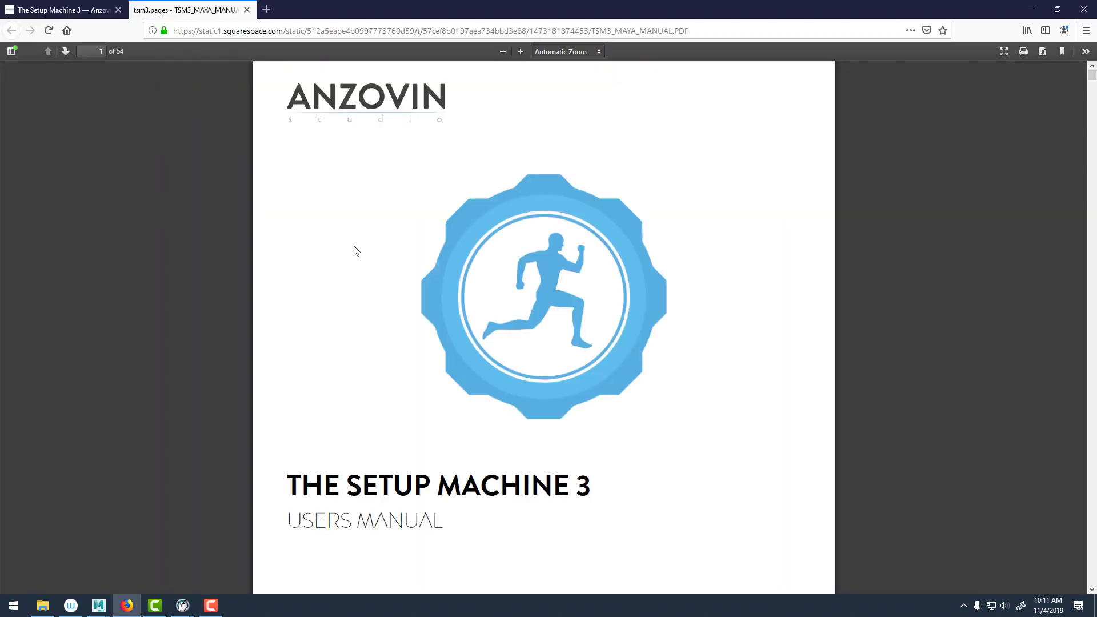
scroll(382, 377, down, 15)
scroll(390, 378, down, 20)
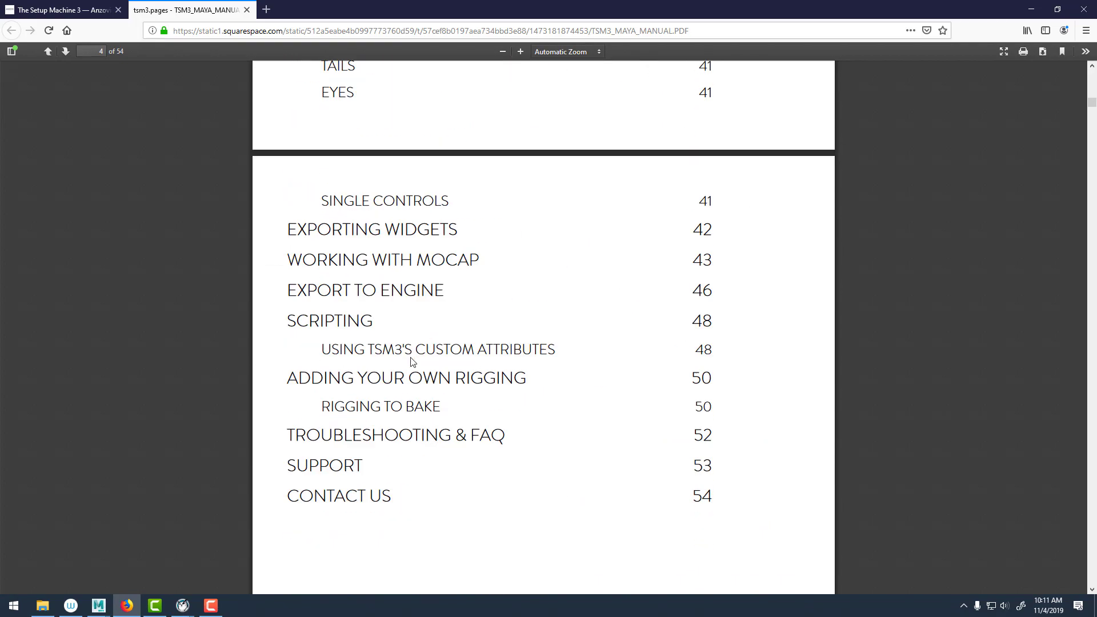
click(247, 10)
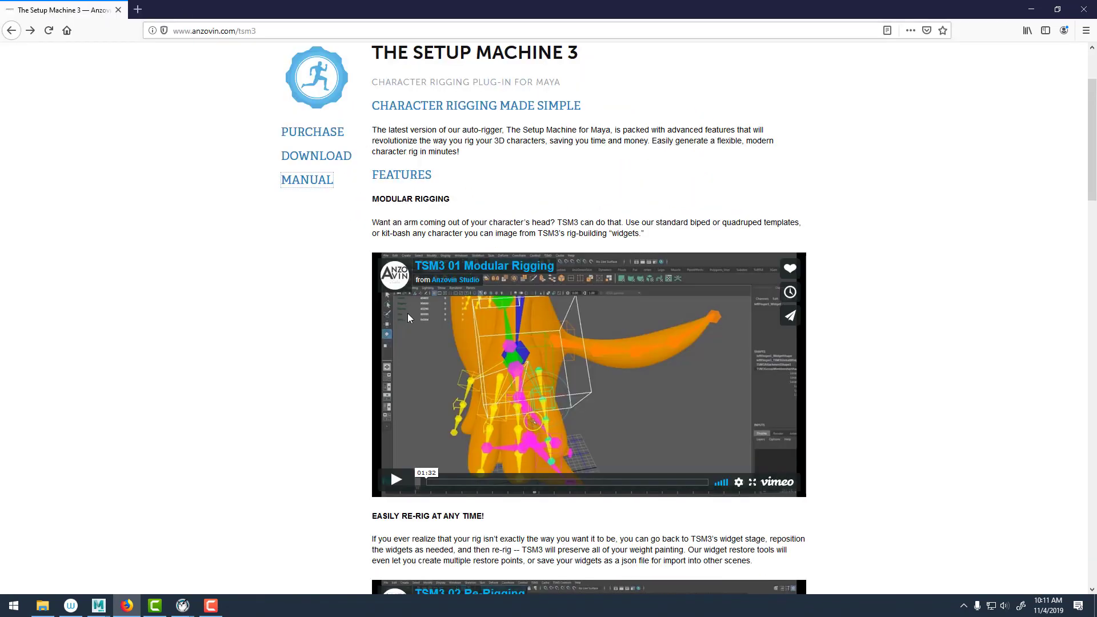
click(317, 164)
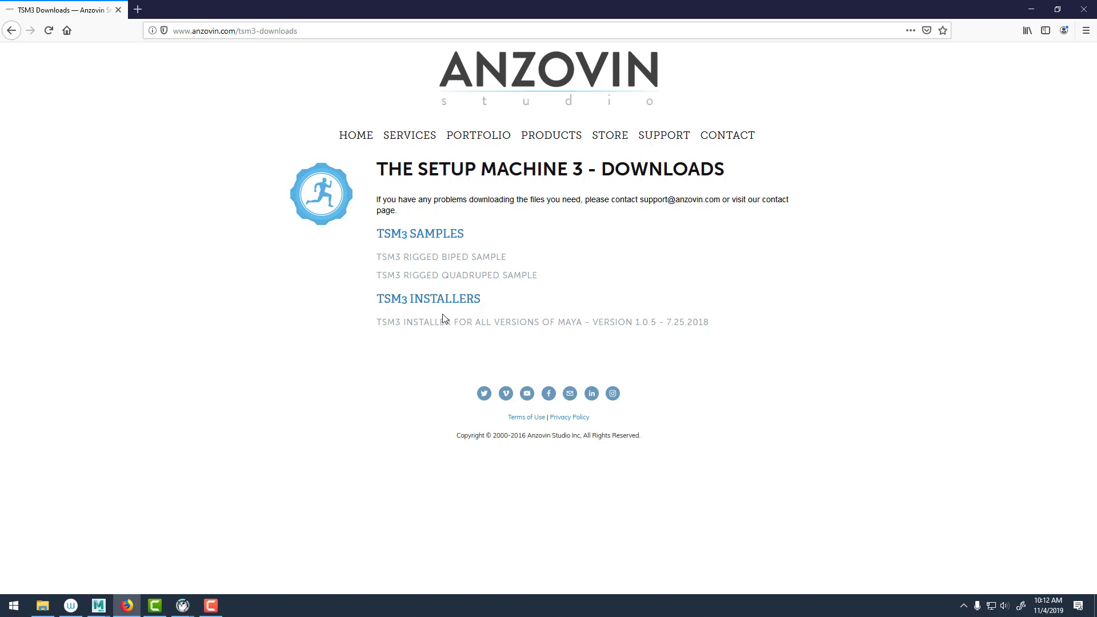
Start a new project in the Project Window, named after the user with an _AutoRig suffix.
click(1033, 9)
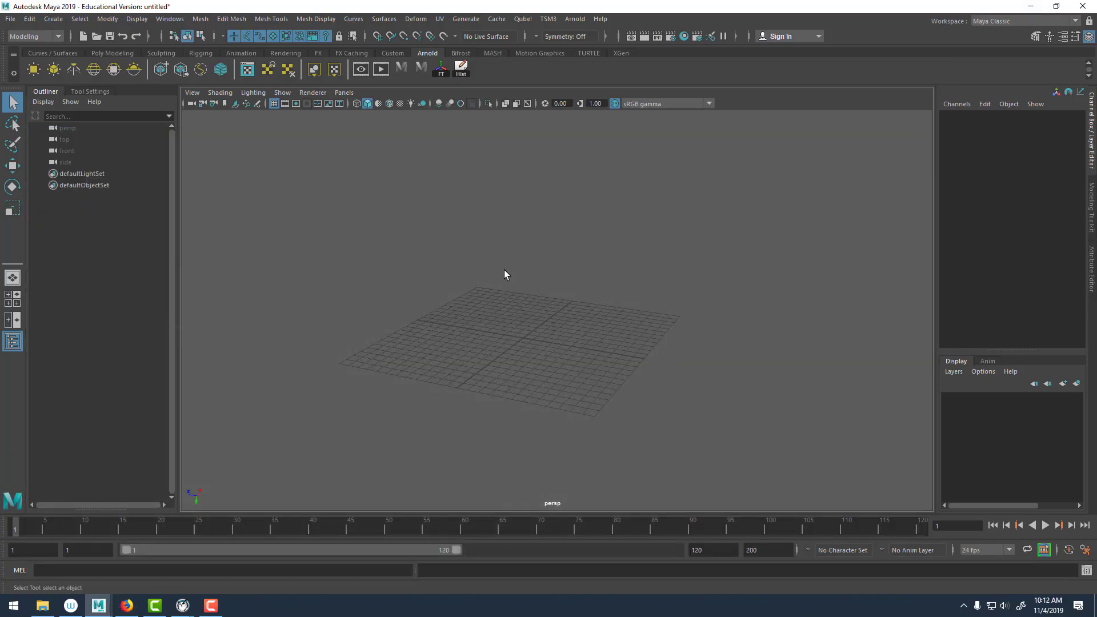
click(10, 19)
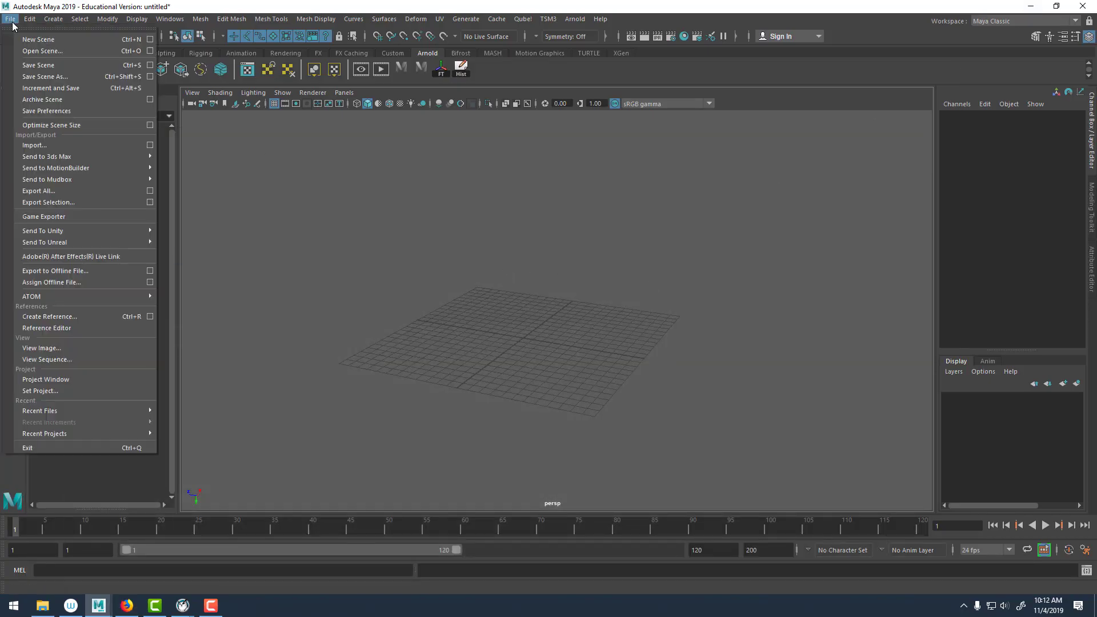
click(100, 379)
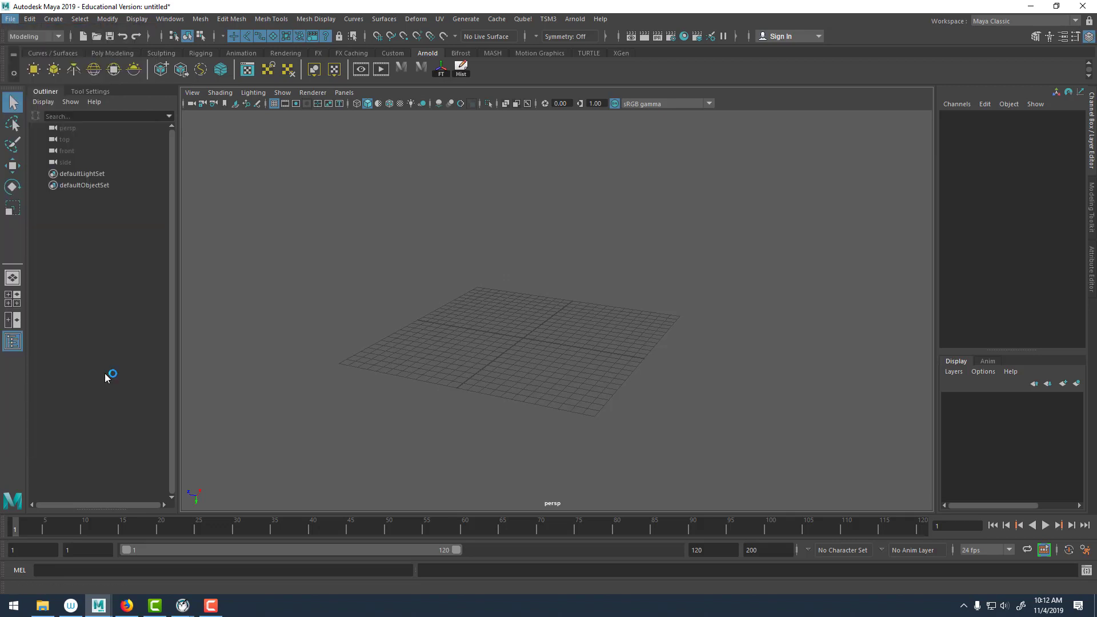
click(668, 239)
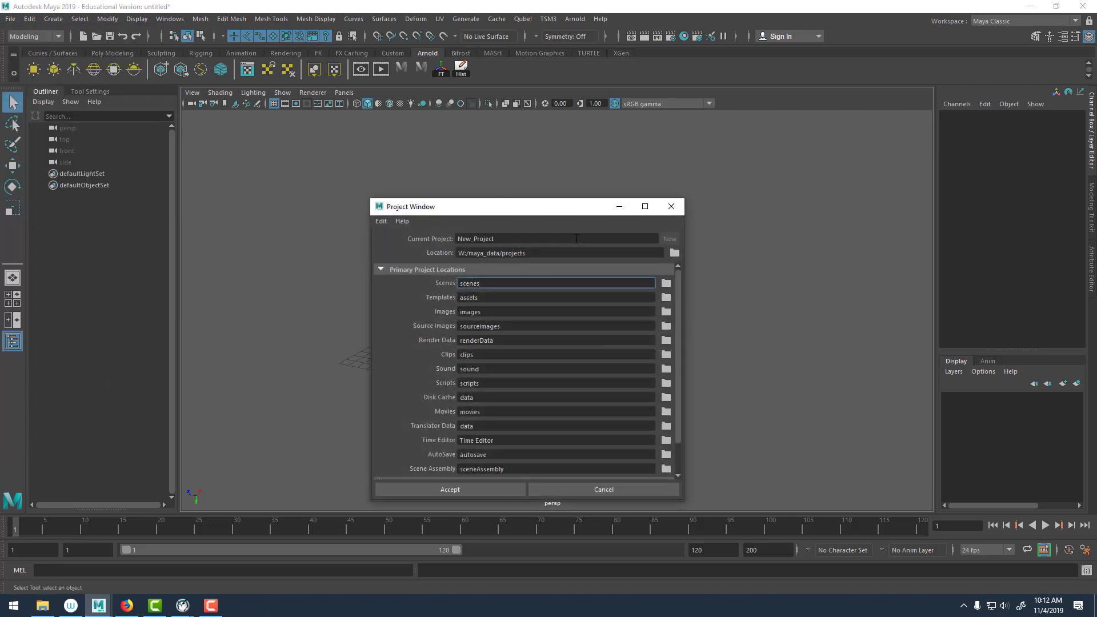
text(Craw)
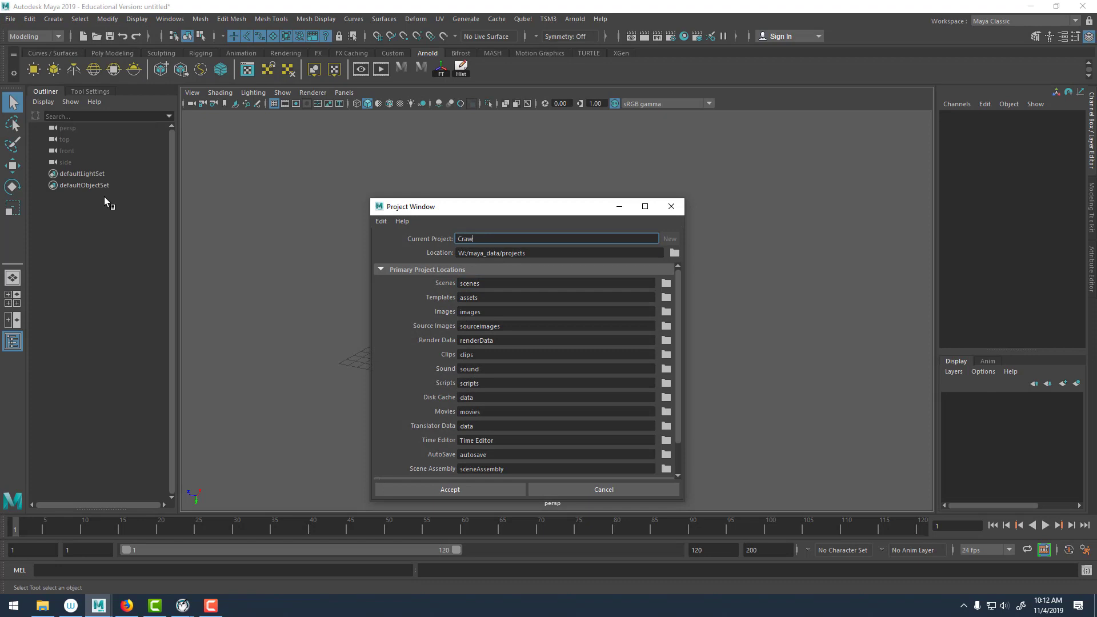
text(_Zachary_AutoRi)
key(Return)
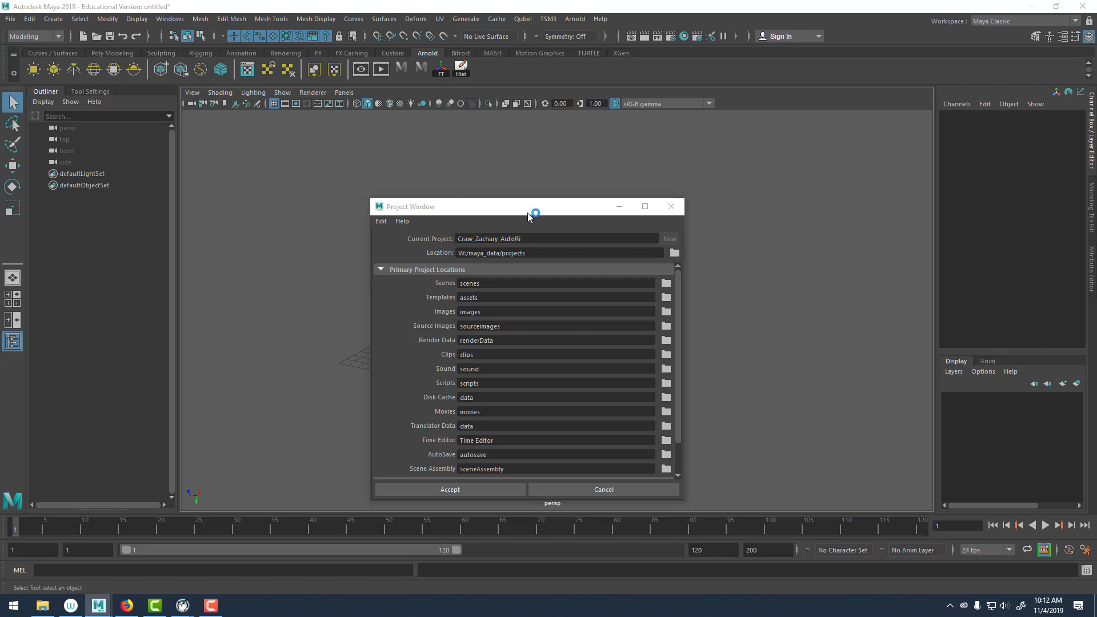
click(536, 239)
text(g)
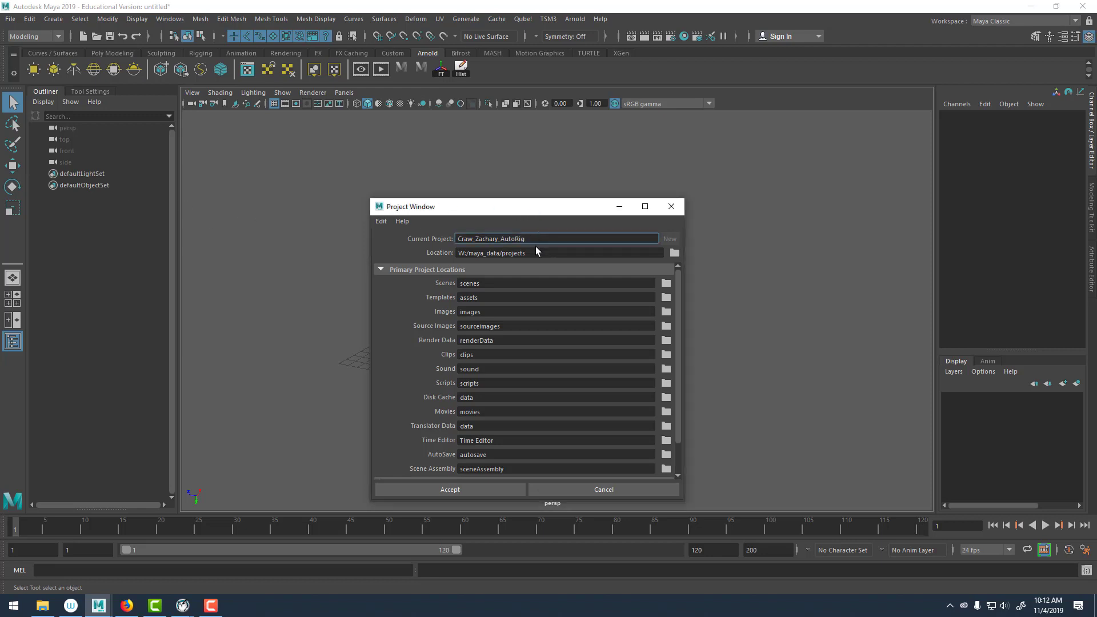
Set the project location to the user's folder on the M: drive and accept it.
click(680, 254)
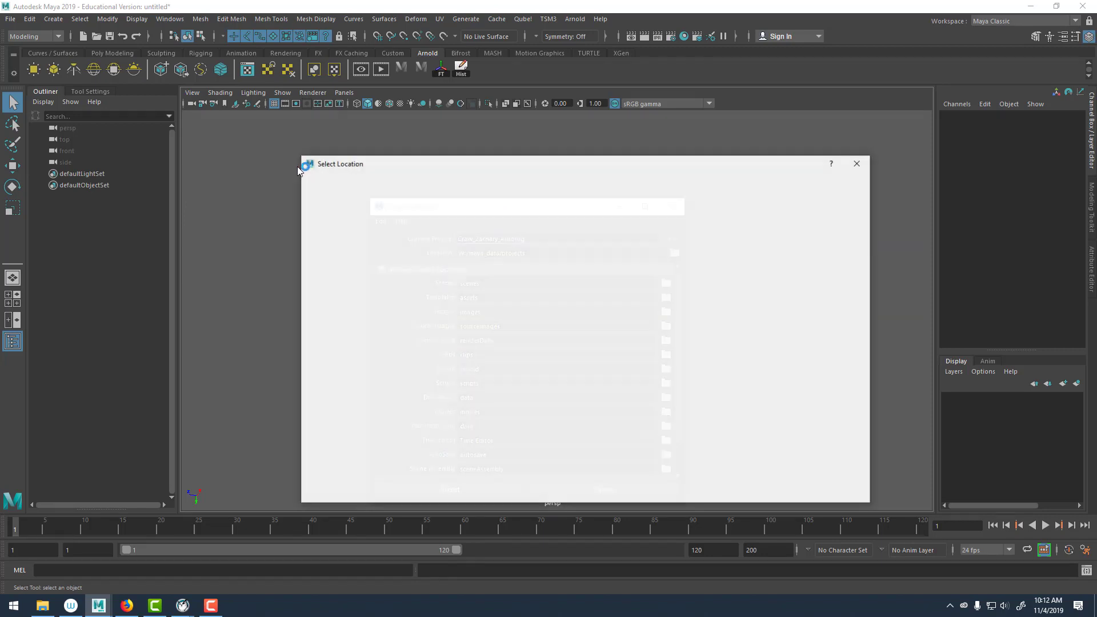
click(320, 211)
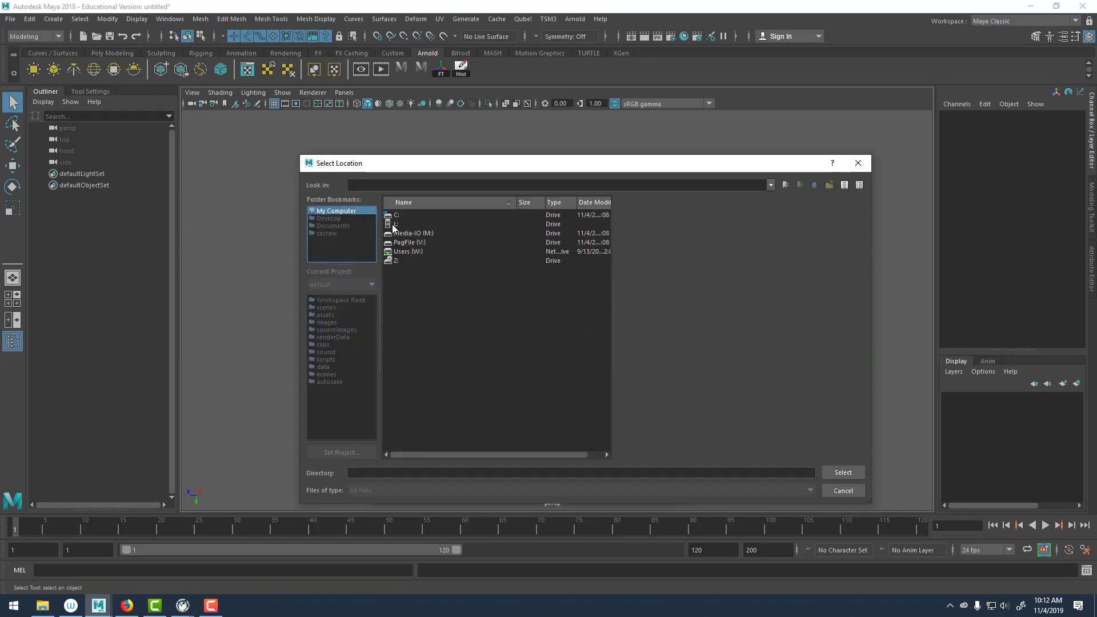
double_click(420, 235)
double_click(404, 216)
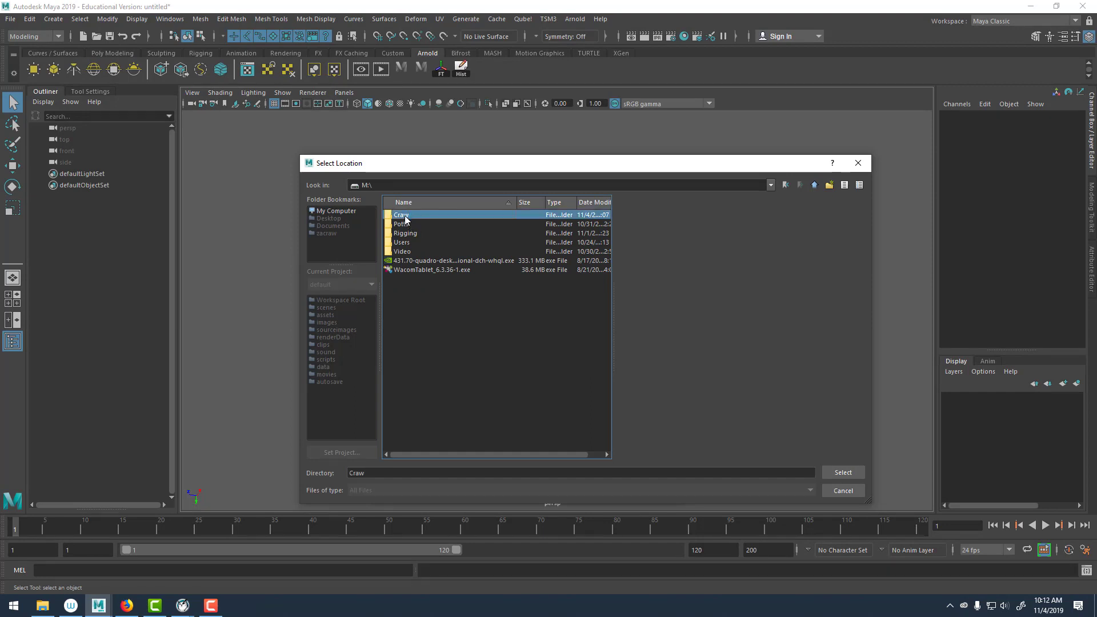
click(852, 471)
click(433, 489)
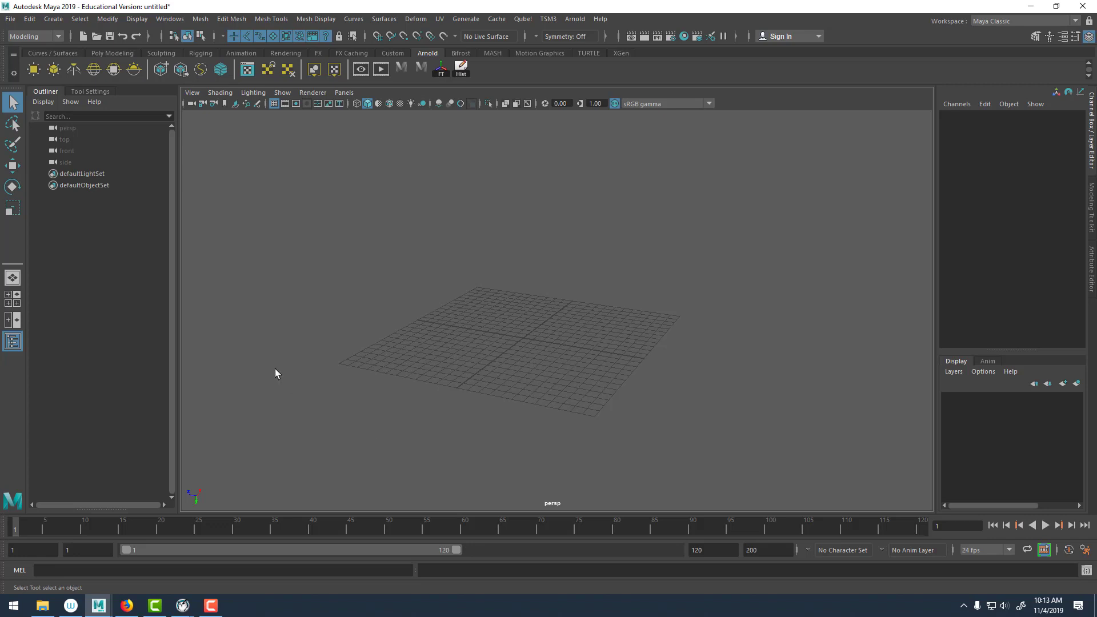
Copy the KidRig start scene file from the user's folder on the M: drive.
click(43, 605)
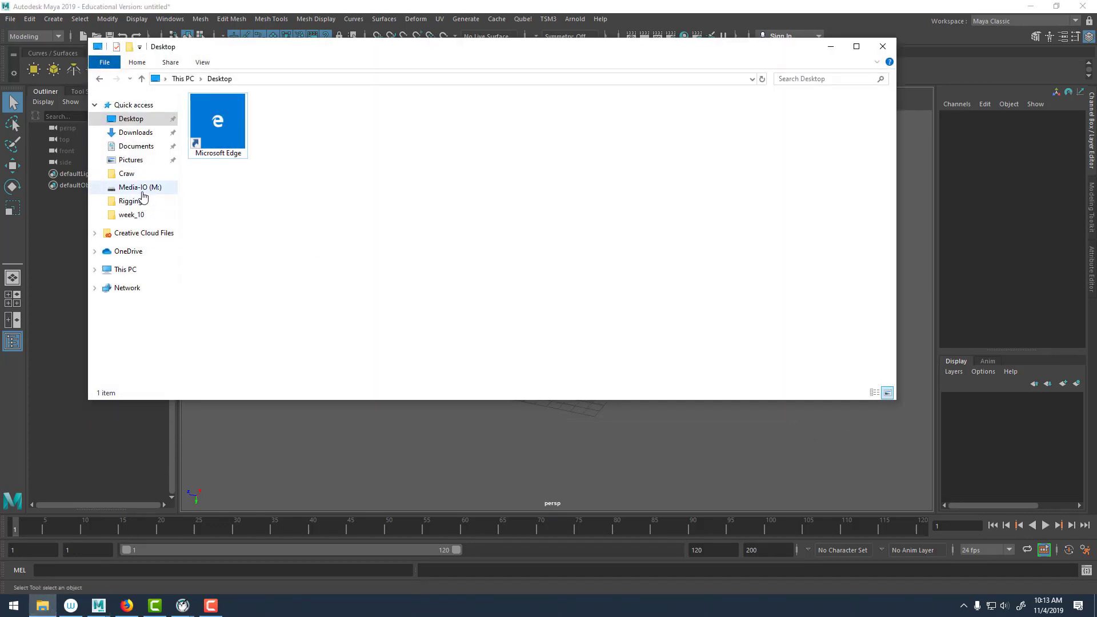
click(140, 187)
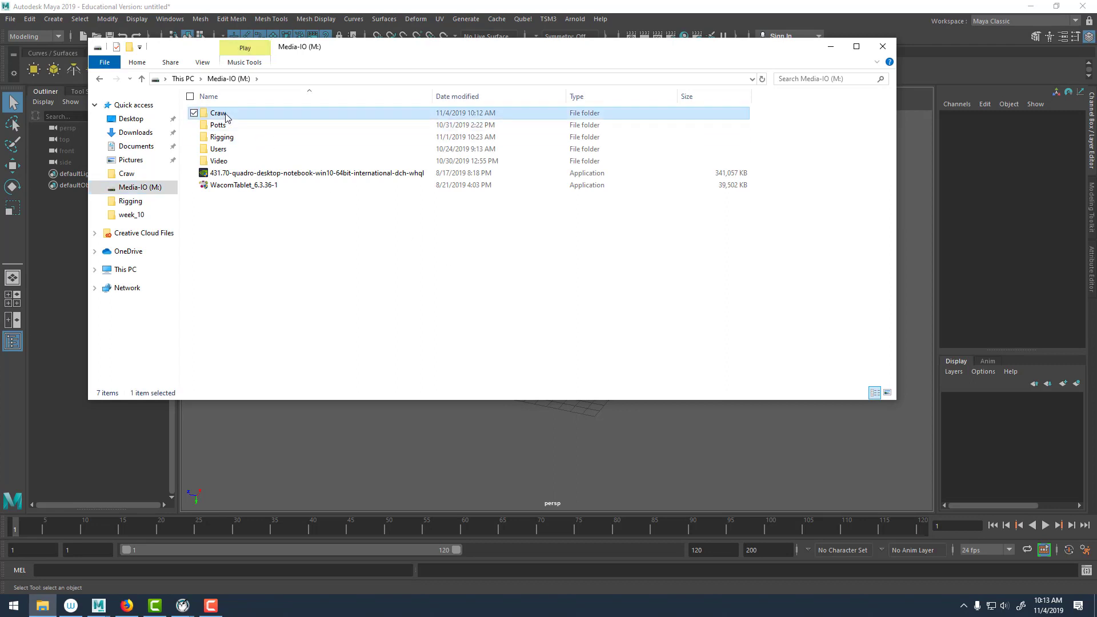
double_click(219, 113)
click(266, 149)
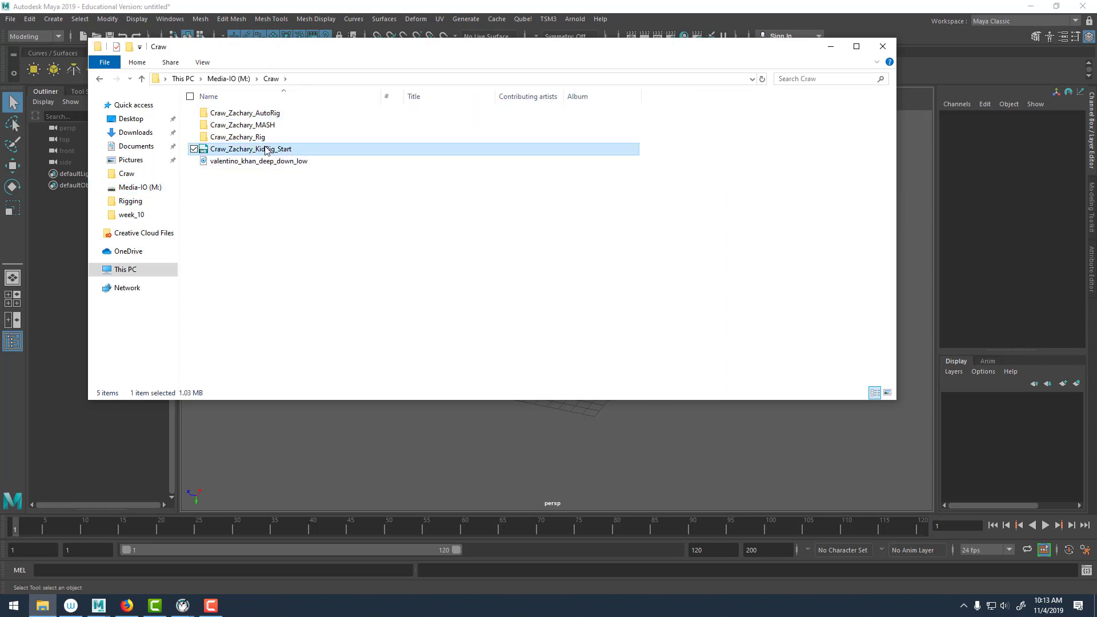
right_click(255, 157)
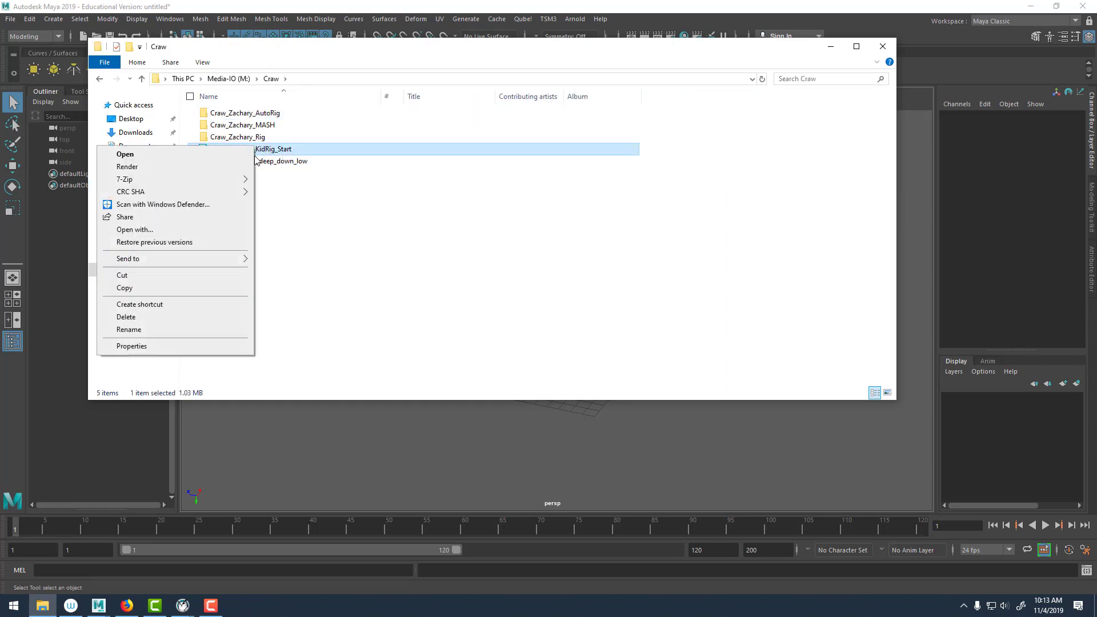
click(137, 287)
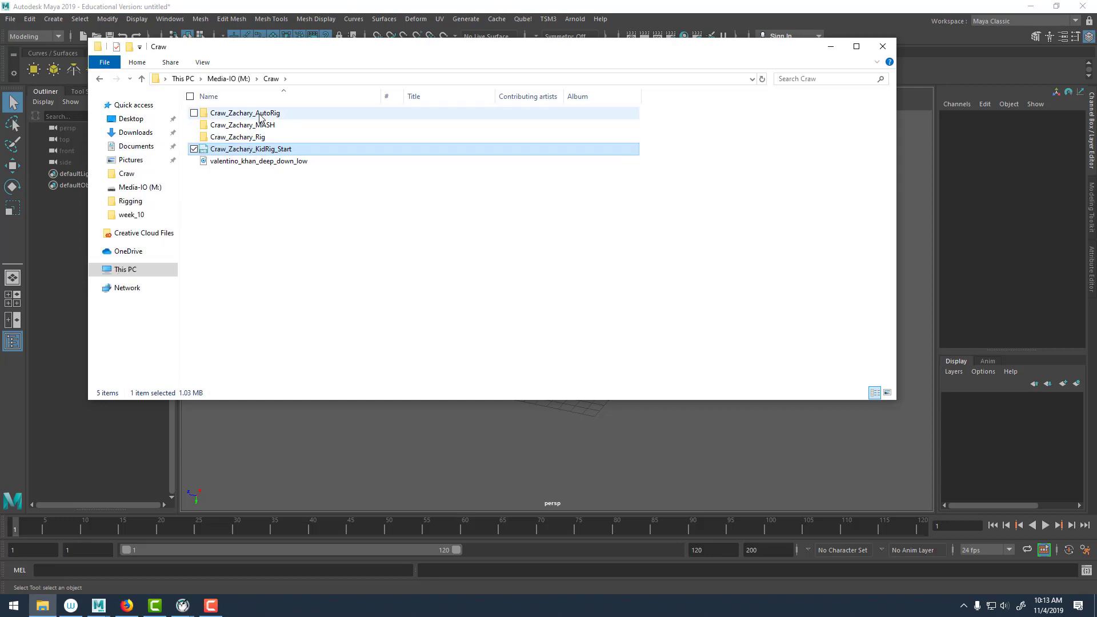
Paste the file into the AutoRig project's scenes folder and return to Maya.
double_click(260, 117)
double_click(252, 221)
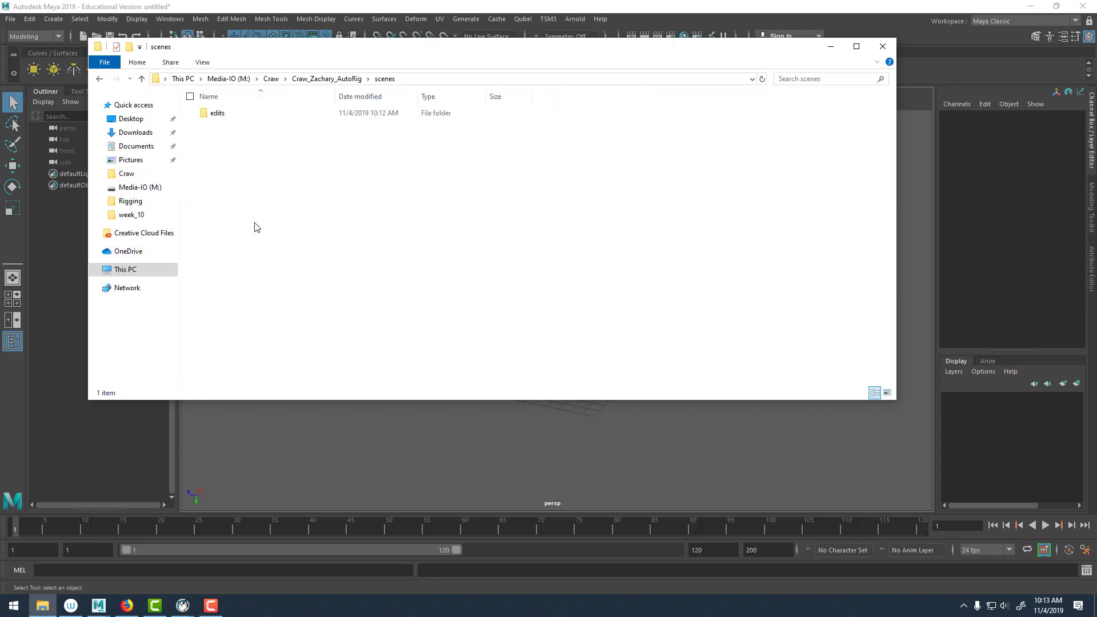
right_click(256, 227)
click(190, 301)
click(490, 433)
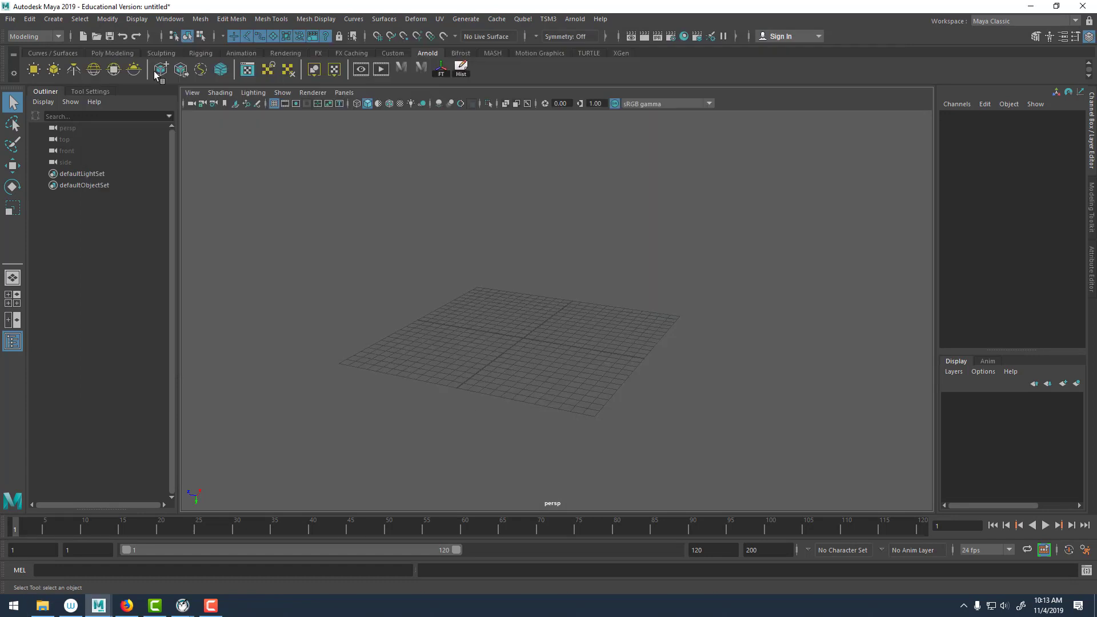
Open the KidRig_Start.mb scene from the project's scenes folder, discarding the untitled scene.
click(11, 19)
click(35, 50)
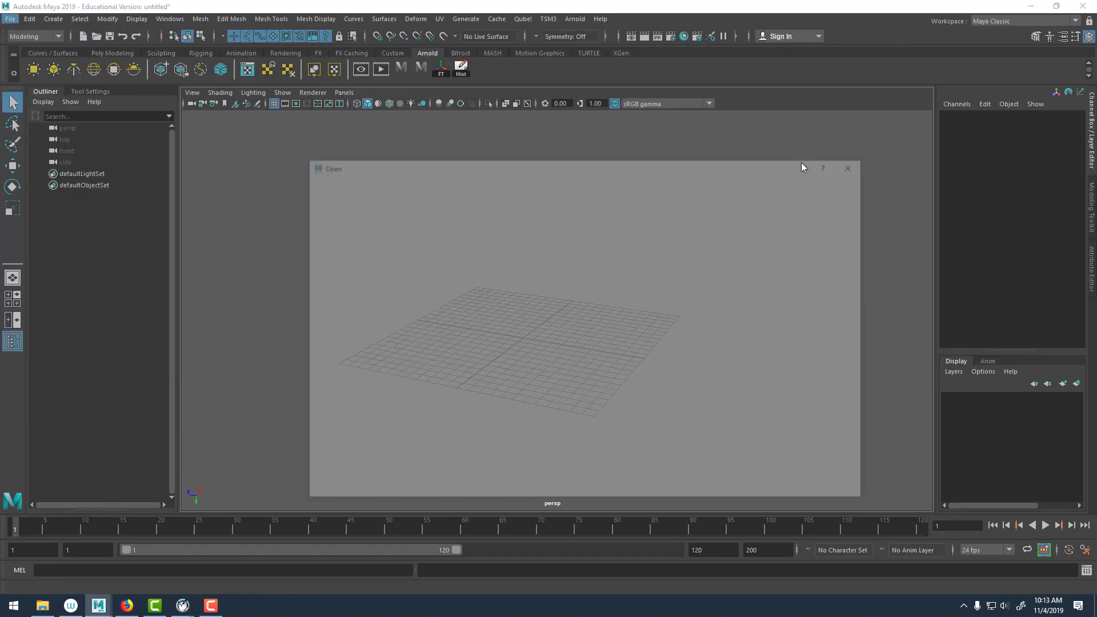
click(433, 224)
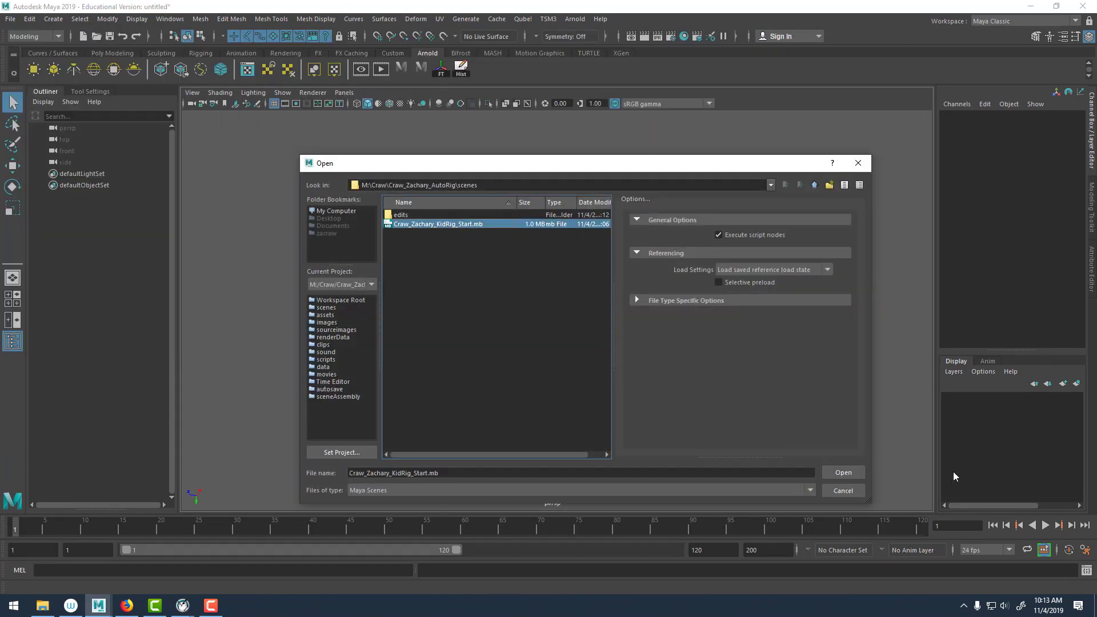
click(847, 474)
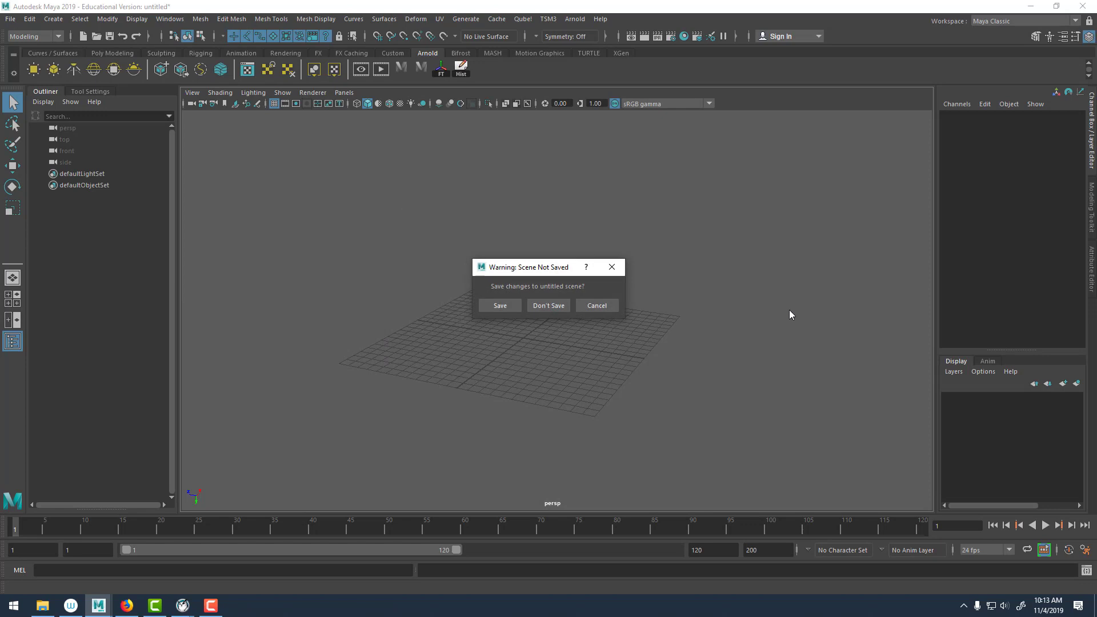
click(541, 309)
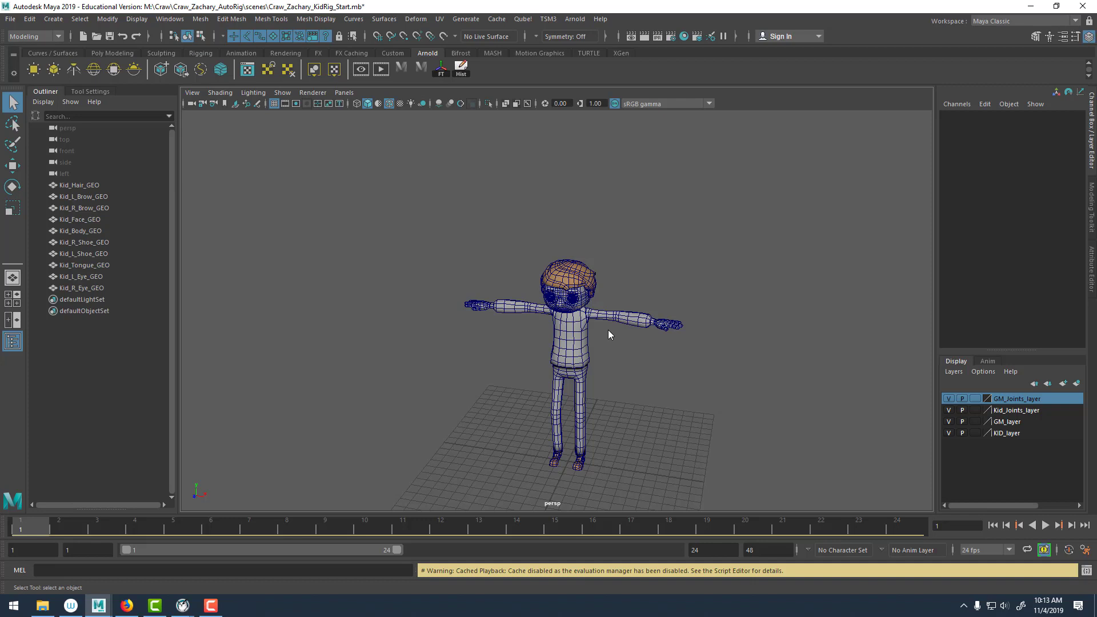
Delete the GM_Joints_layer, Kid_Joints_layer, GM_layer and KID_layer display layers.
right_click(1017, 400)
click(1000, 513)
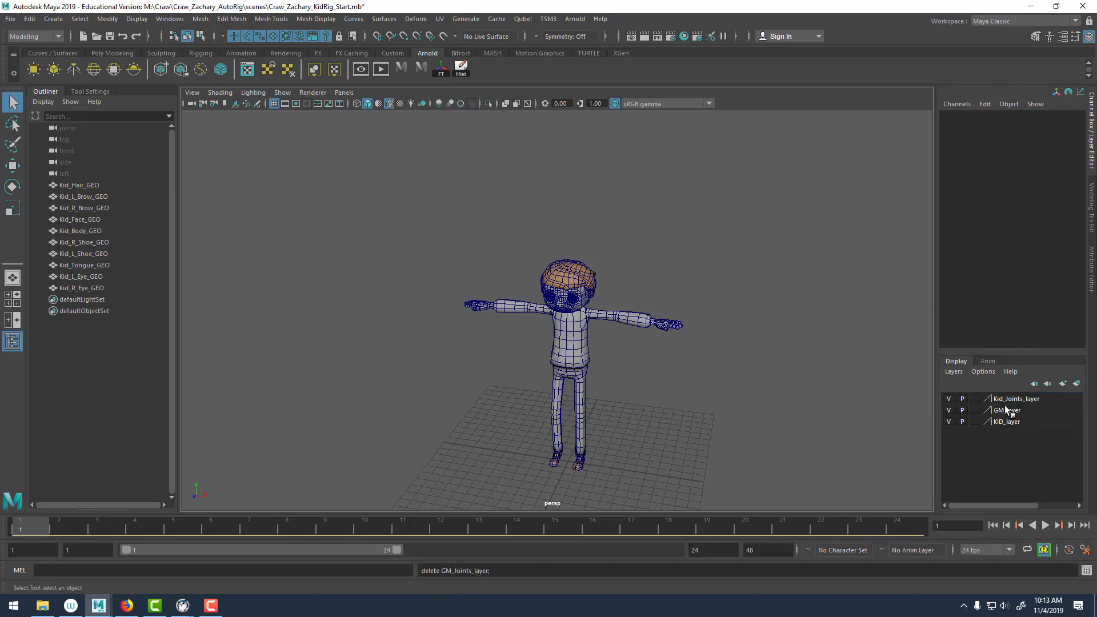
right_click(1004, 402)
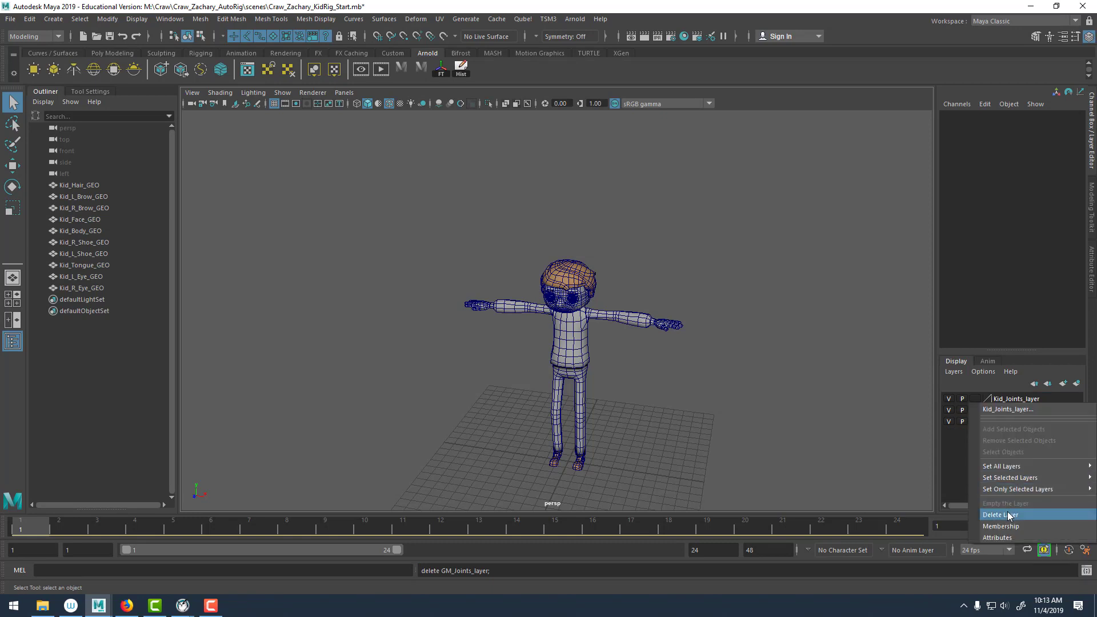
click(1008, 515)
right_click(1011, 399)
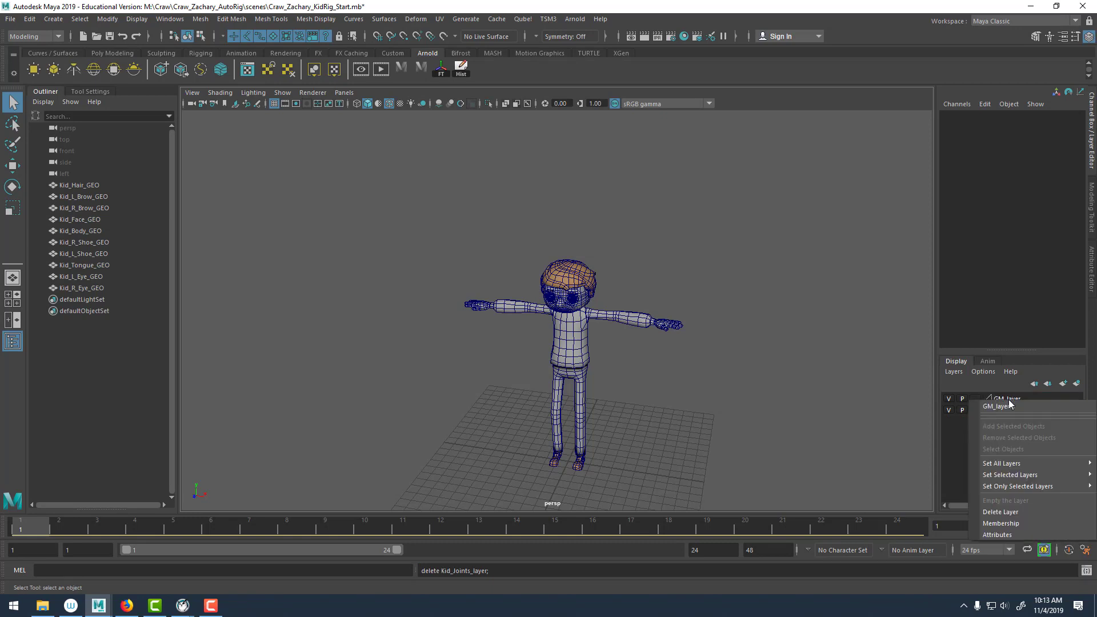
click(998, 510)
click(950, 400)
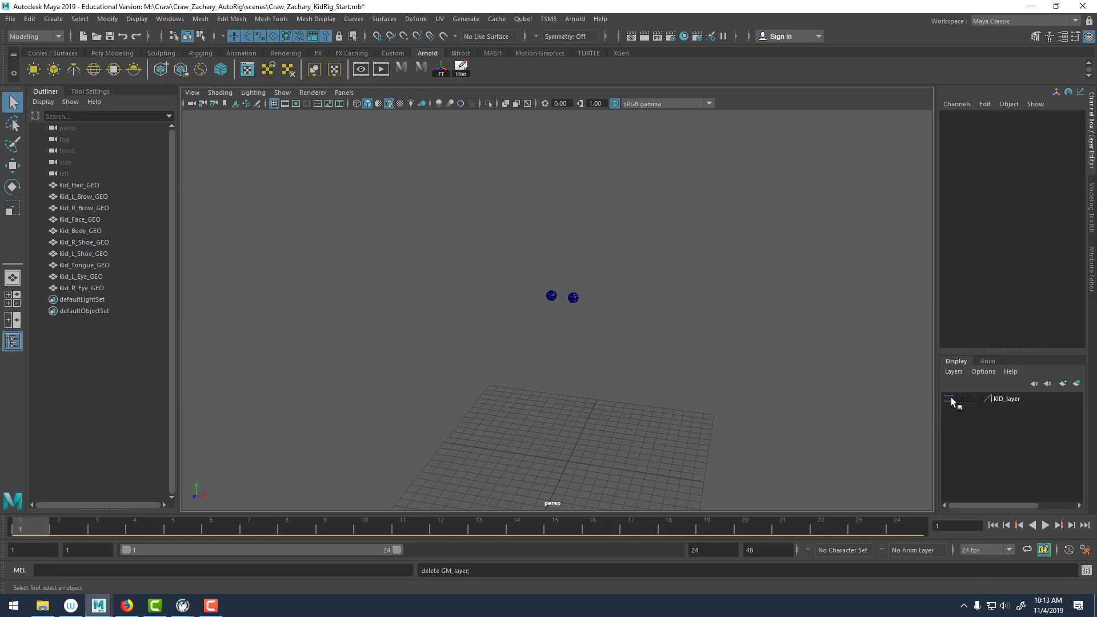
click(950, 400)
click(950, 399)
click(950, 400)
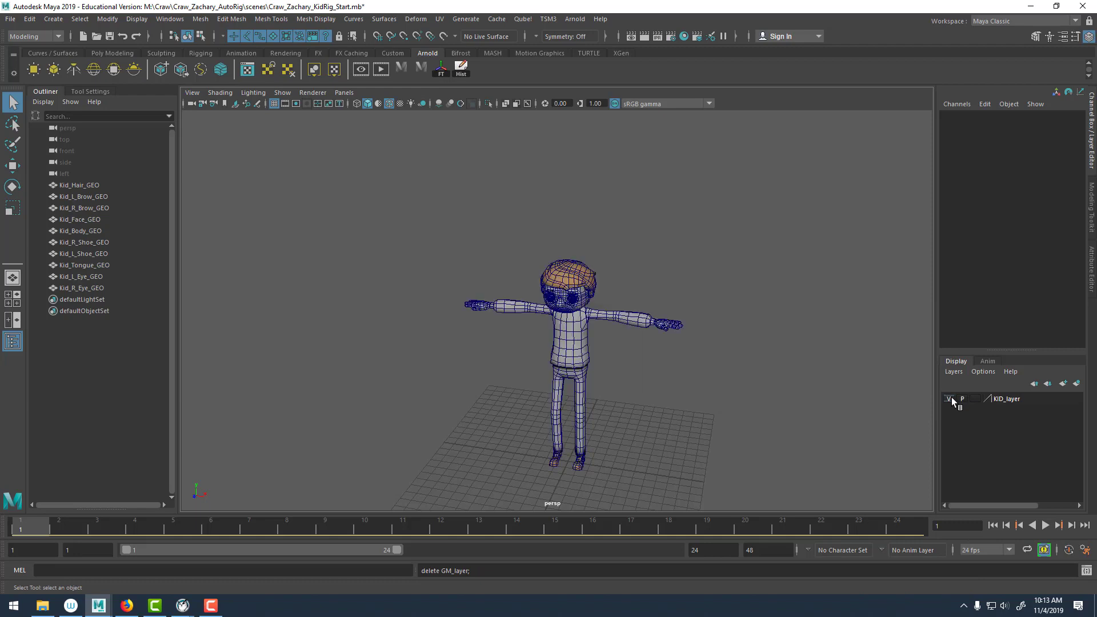
right_click(1011, 399)
click(1009, 516)
Put all ten Kid meshes on a new display layer named Kid_GEO_Layer.
drag(371, 178, 775, 479)
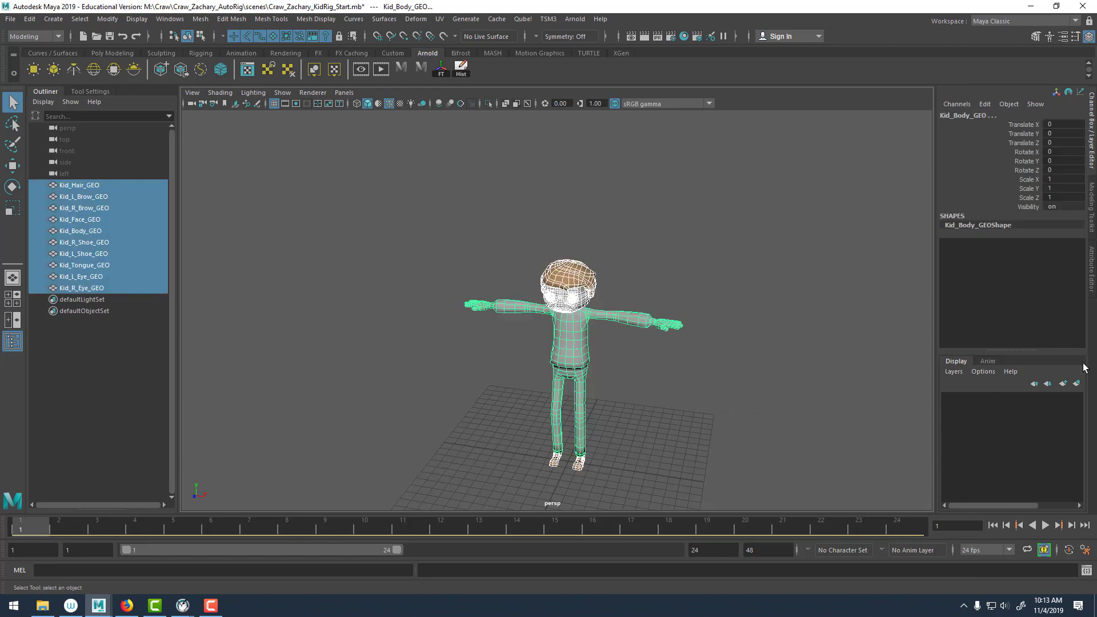
click(1076, 384)
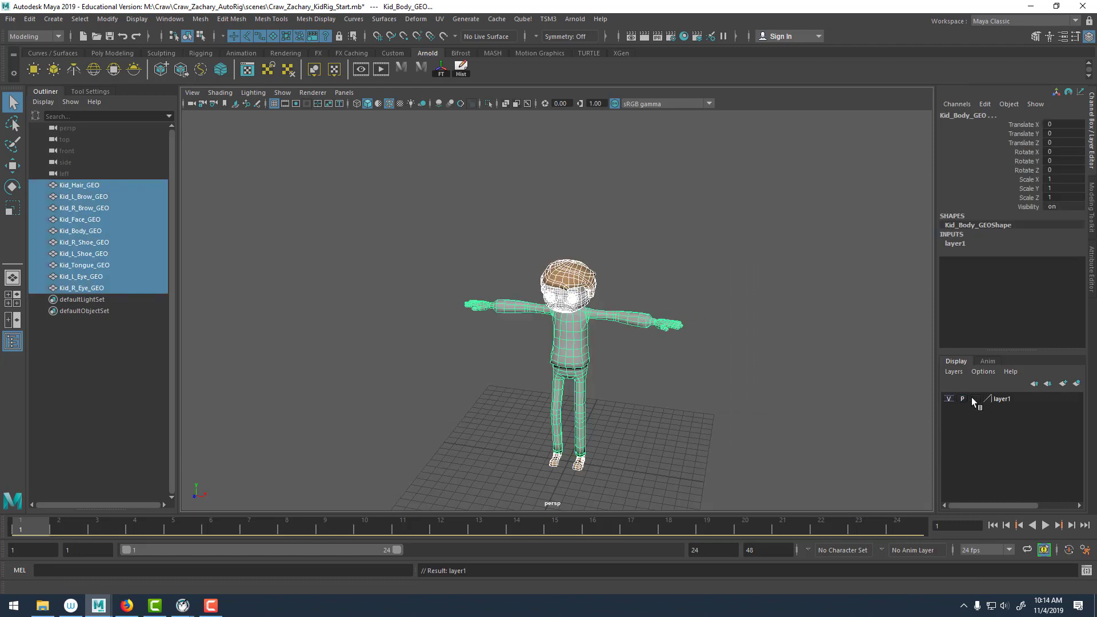
double_click(997, 398)
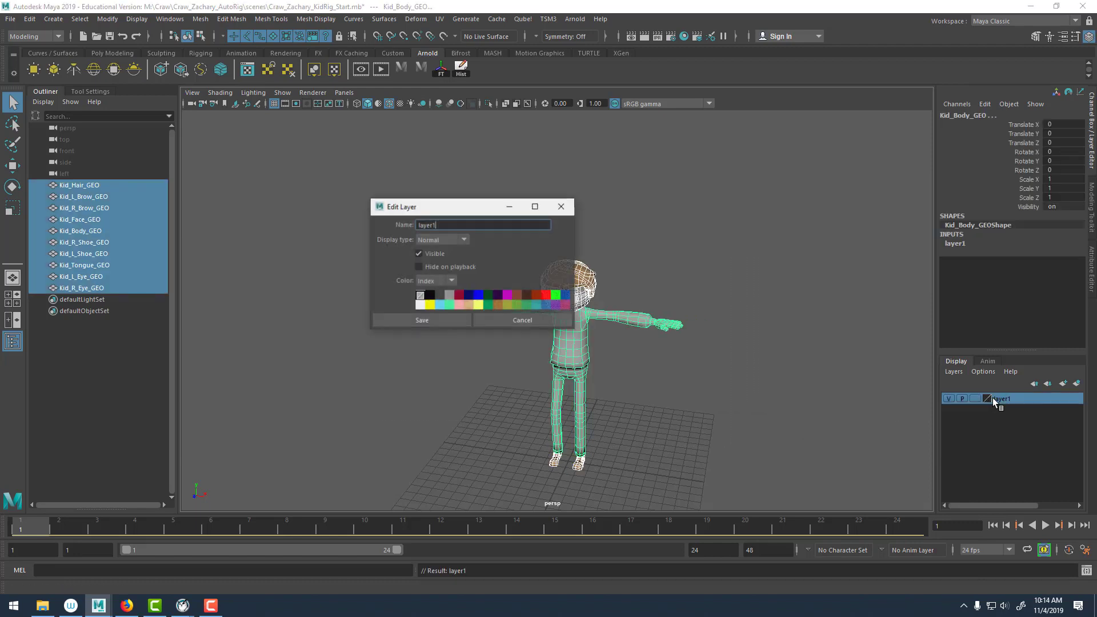
double_click(461, 225)
text(Kid_)
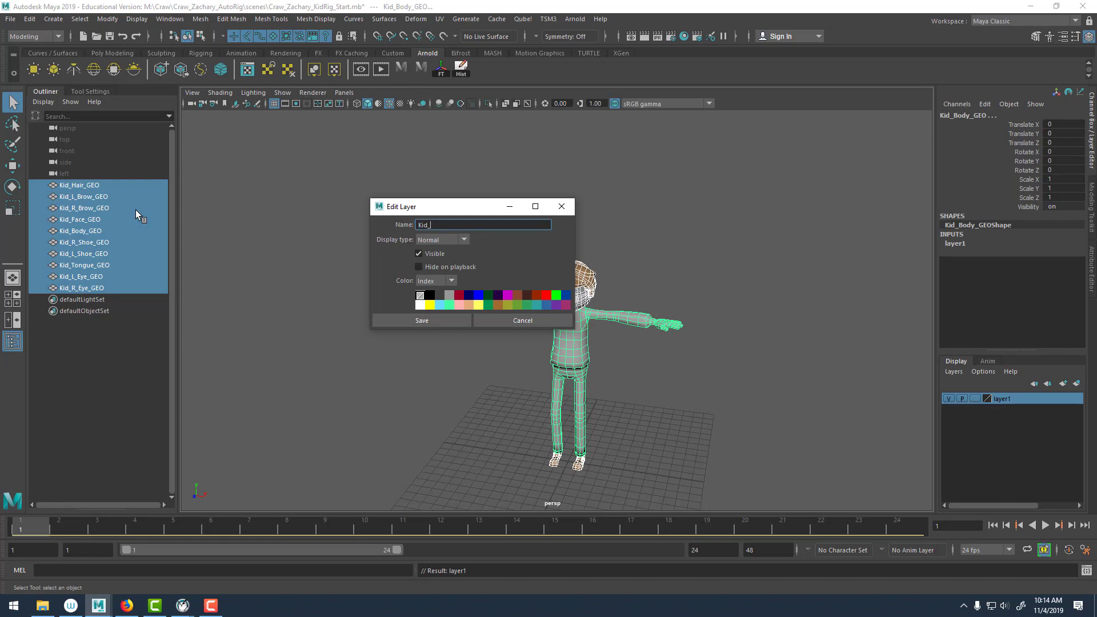
text(GEO_LA)
key(BackSpace)
text(ayer)
click(421, 319)
click(372, 301)
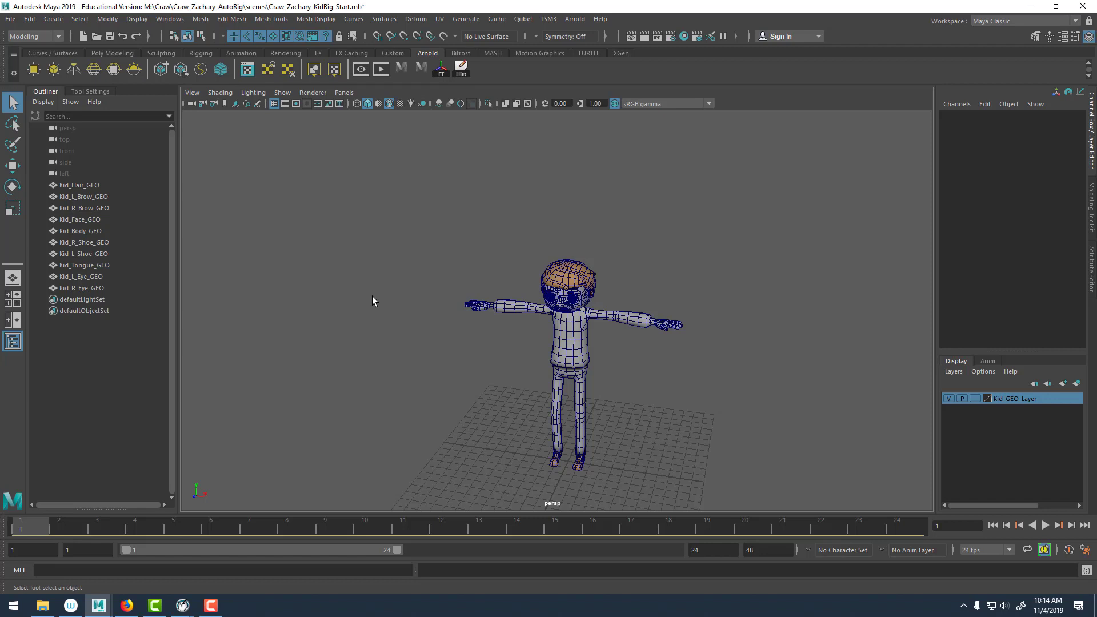
drag(308, 181, 808, 515)
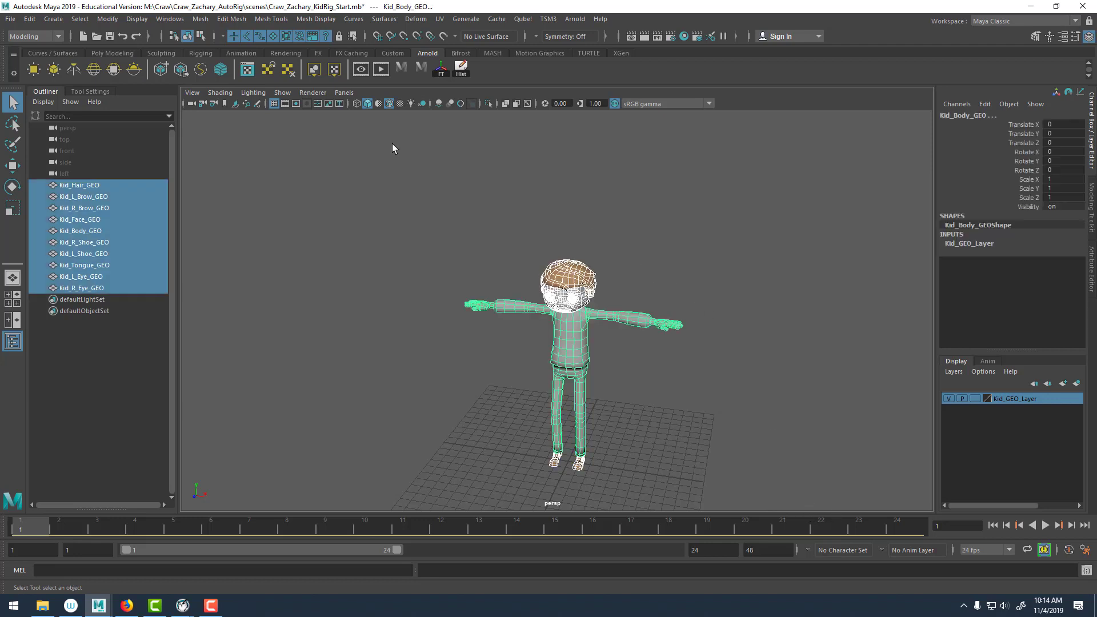
Delete static channels and unused assets from the selected meshes using a torn-off Delete by Type menu.
click(29, 19)
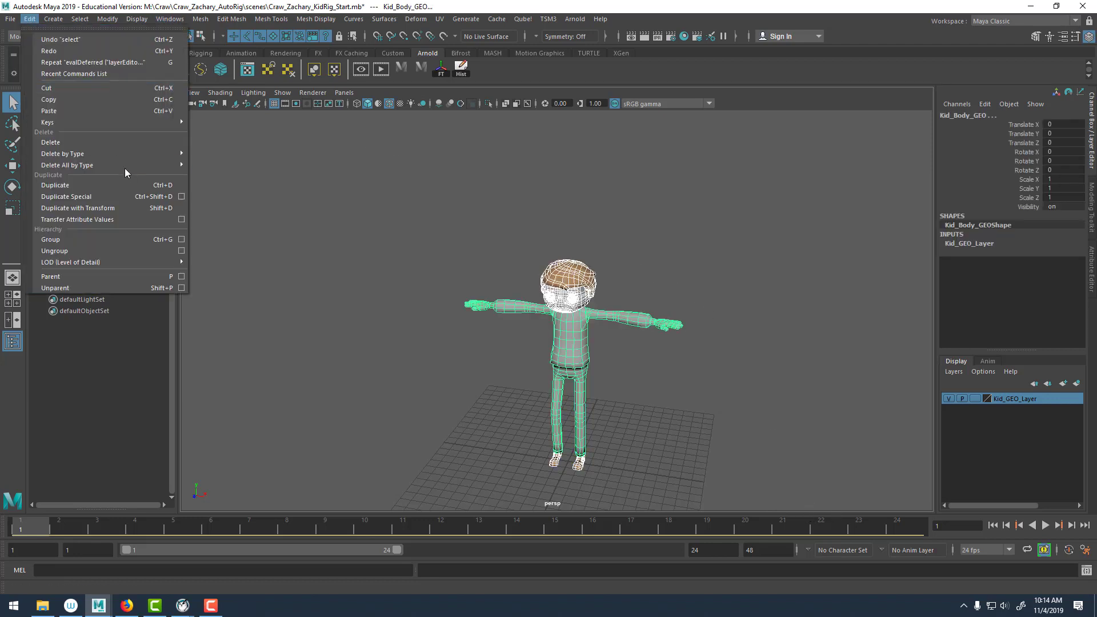
mouse_move(108, 153)
click(236, 151)
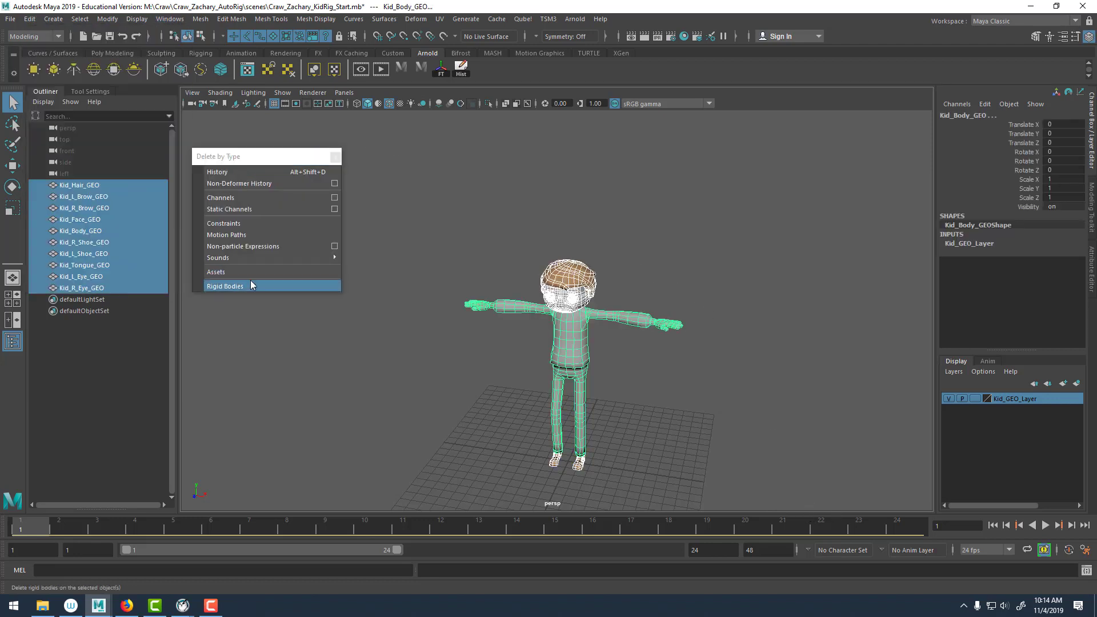
click(225, 209)
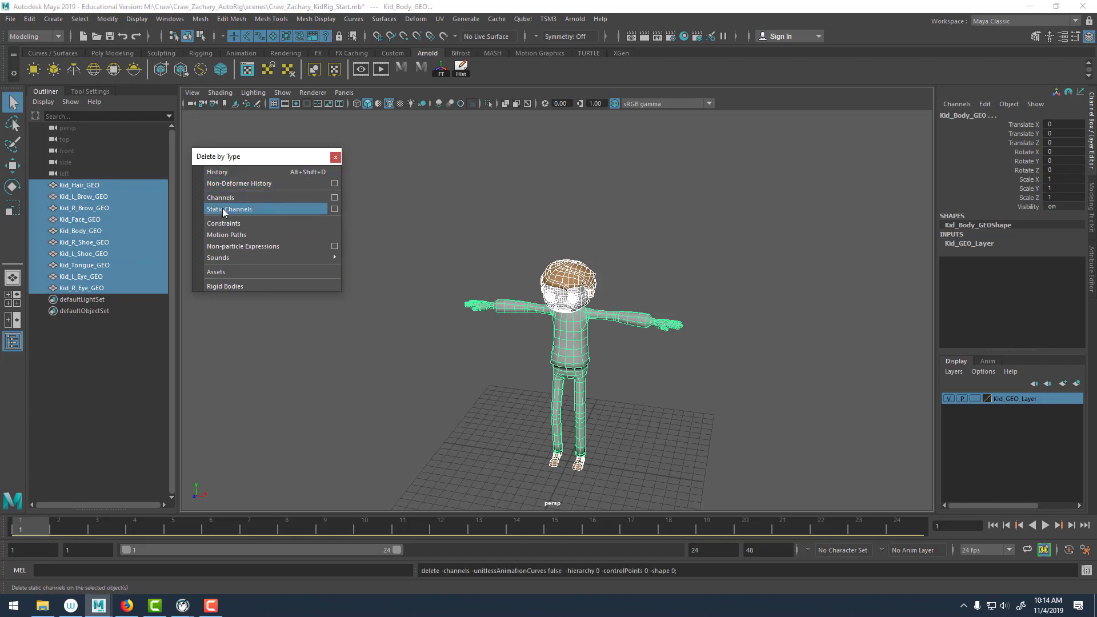
click(220, 272)
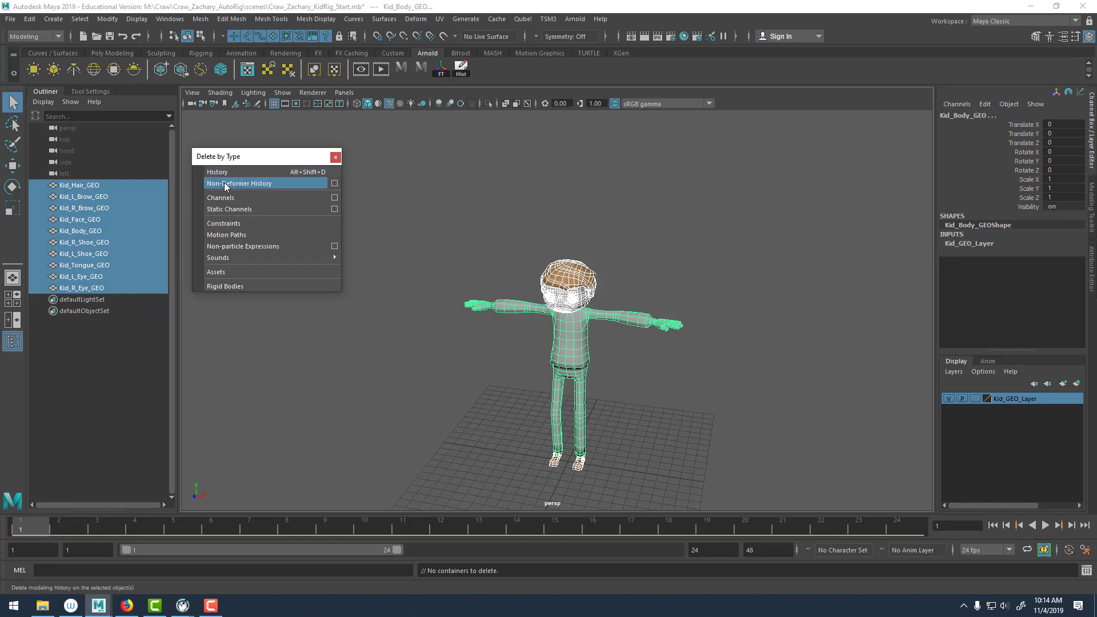
click(226, 209)
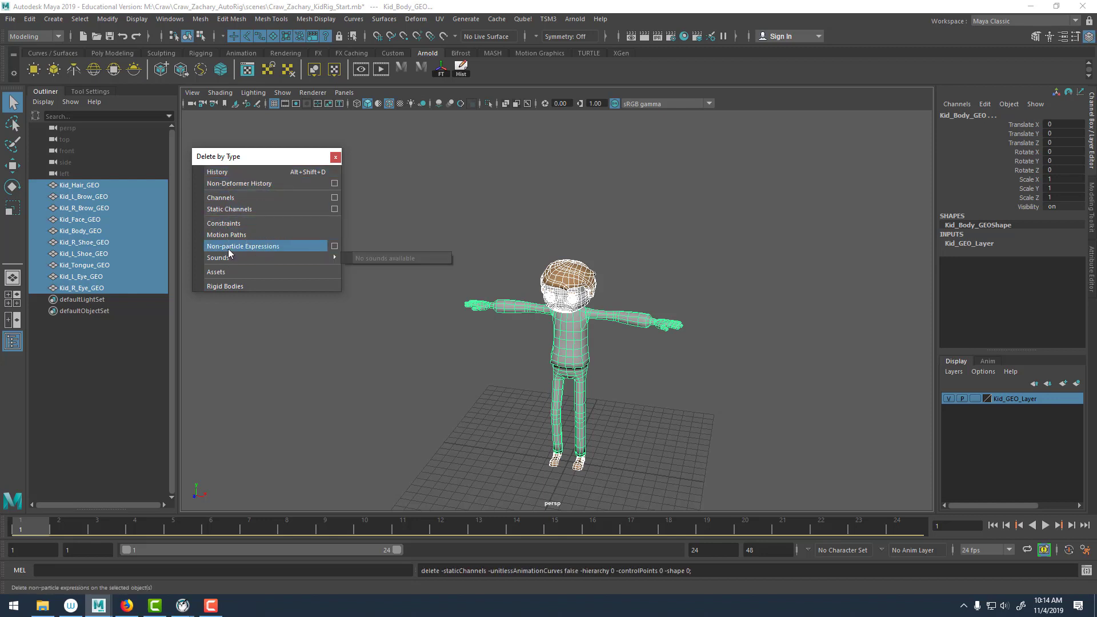
click(220, 273)
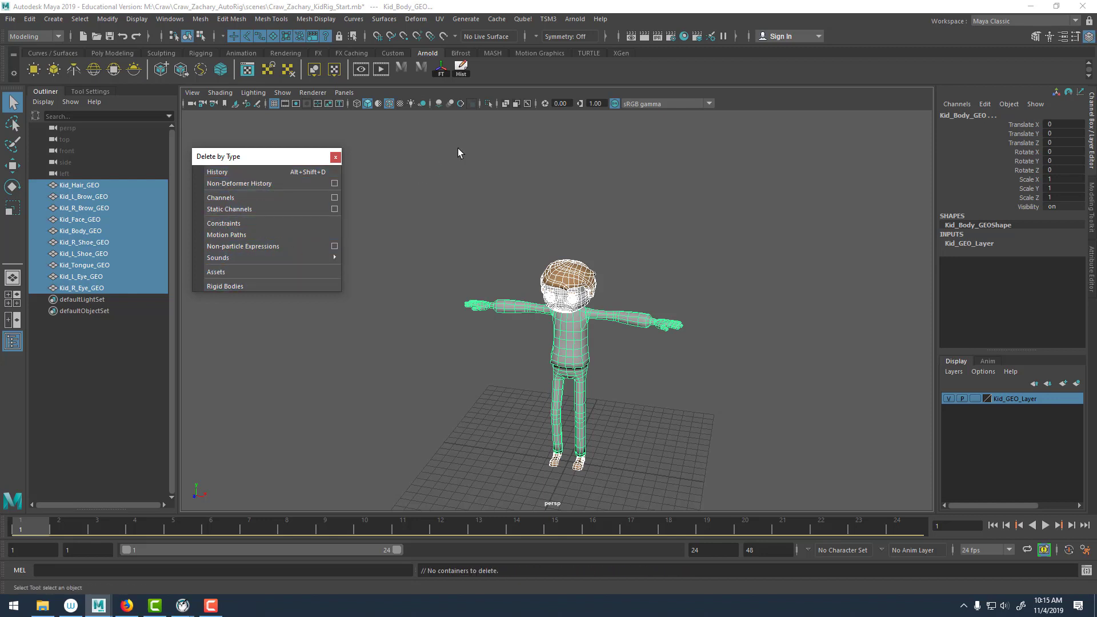
click(336, 157)
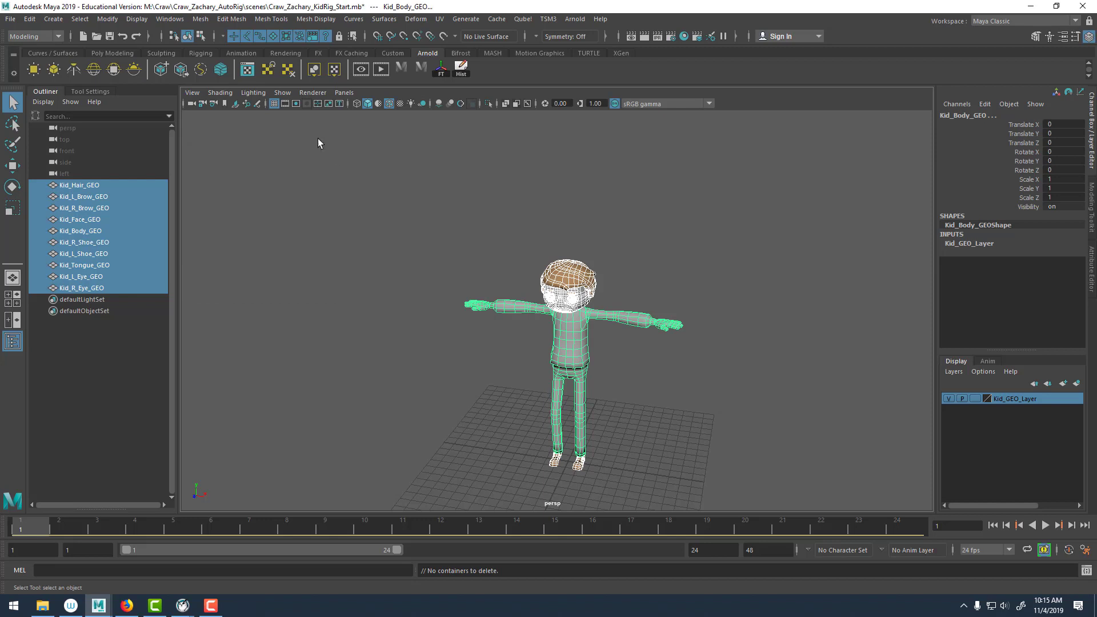
Freeze transformations and center pivots on all selected Kid meshes.
click(107, 19)
click(150, 72)
click(108, 19)
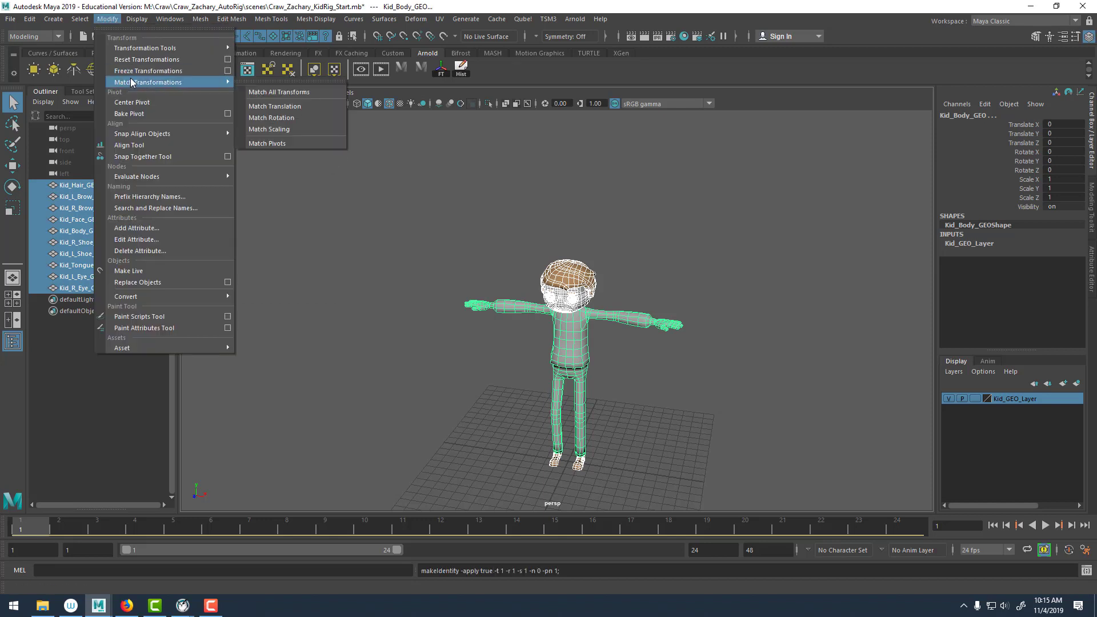
click(144, 103)
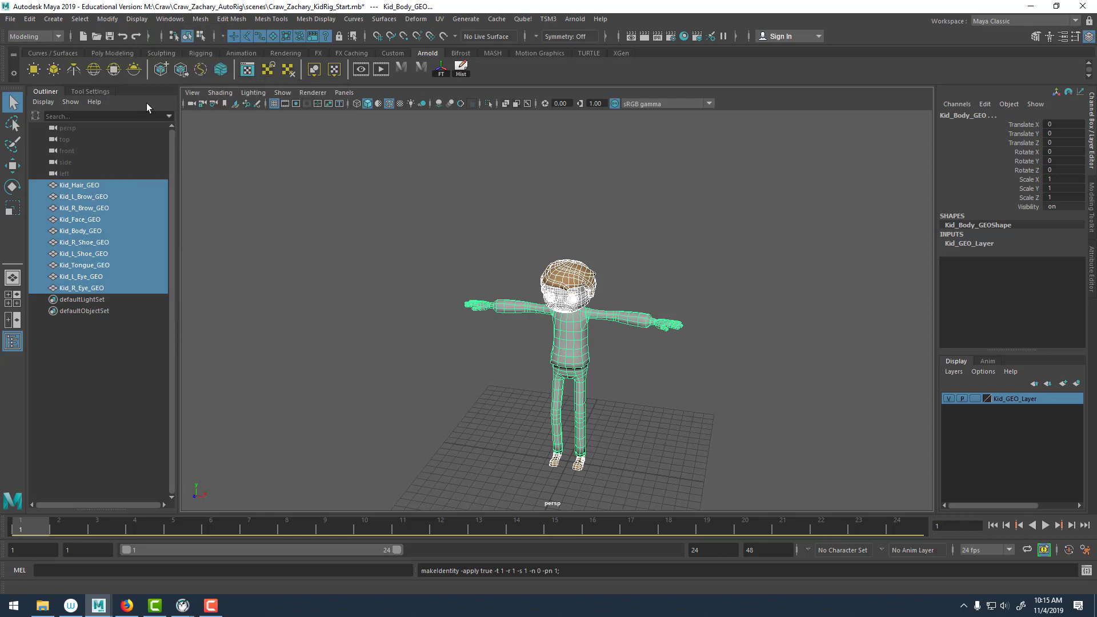
Check the body, hair and eye meshes individually to confirm their zeroed transforms.
click(404, 205)
click(562, 357)
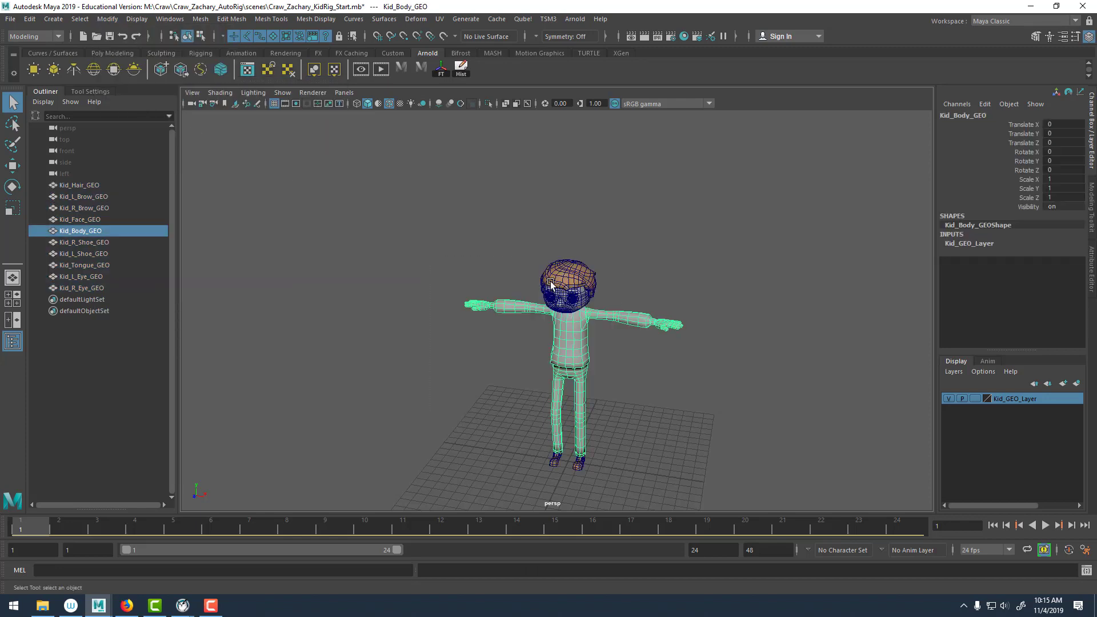
key(w)
key(f)
click(576, 276)
key(f)
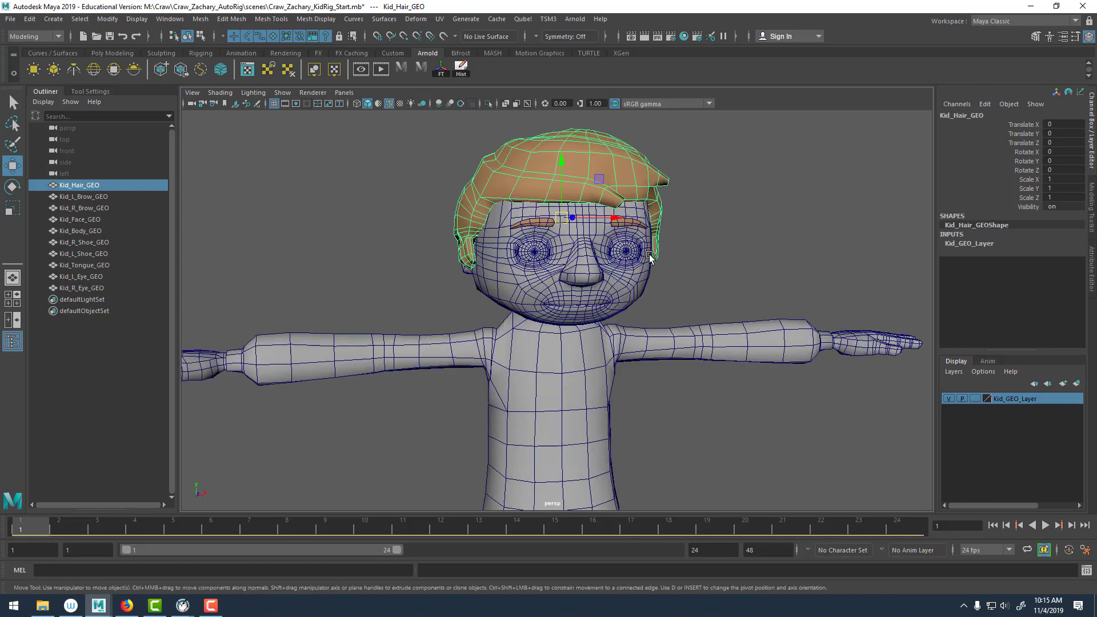
click(628, 253)
click(533, 250)
alt+drag(451, 252, 503, 248)
alt+right_drag(503, 249, 251, 211)
alt+middle_drag(473, 275, 463, 270)
alt+right_drag(464, 224, 429, 228)
alt+middle_drag(430, 227, 427, 210)
click(409, 222)
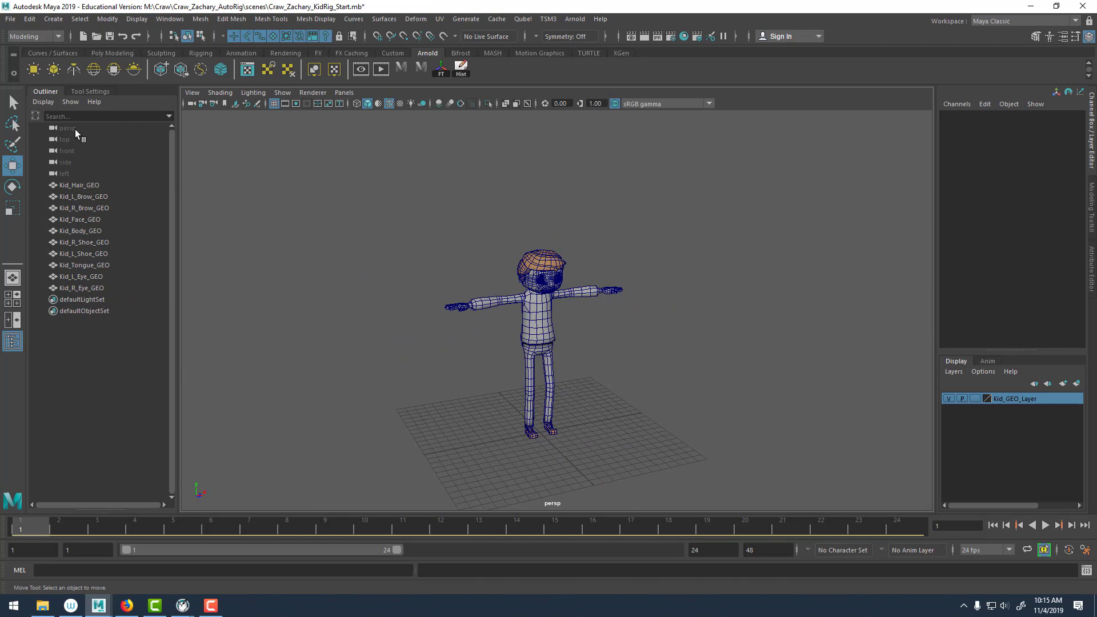
Save As over the existing KidRig start scene file, confirming the replacement and student notice.
click(10, 19)
click(48, 78)
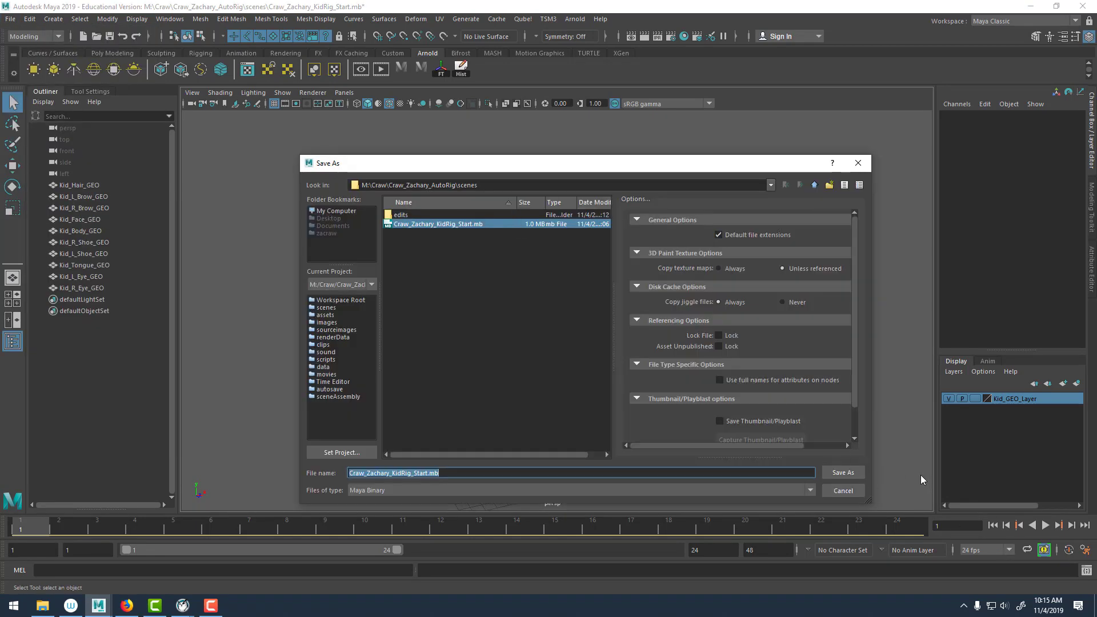
click(851, 472)
click(560, 350)
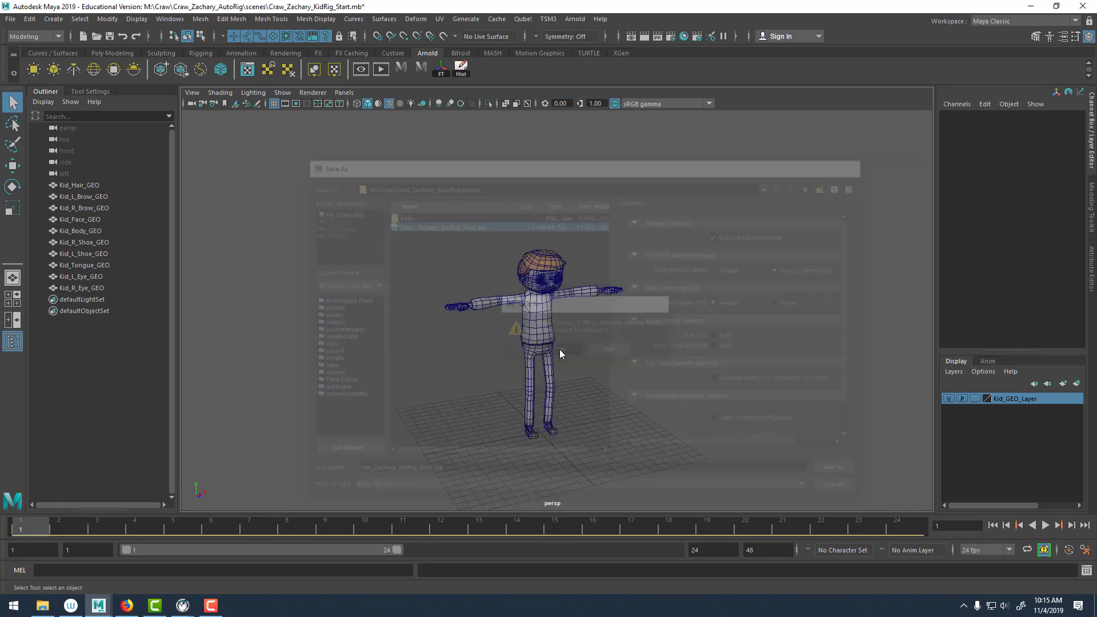
click(527, 312)
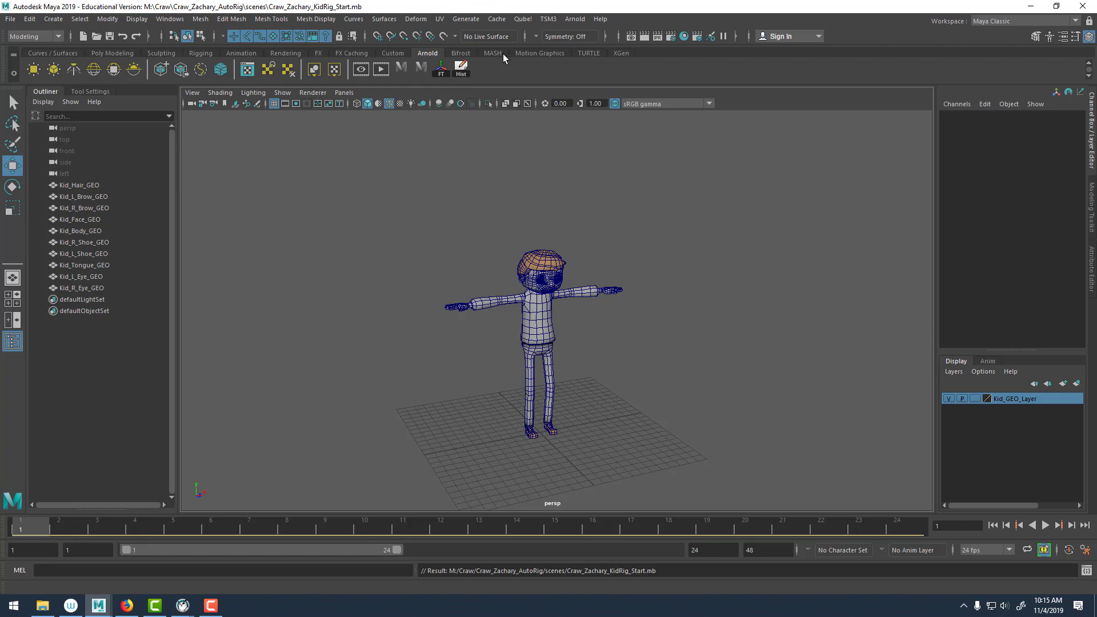
Switch the menu set from Modeling to Rigging and browse the TSM3 menu.
click(546, 21)
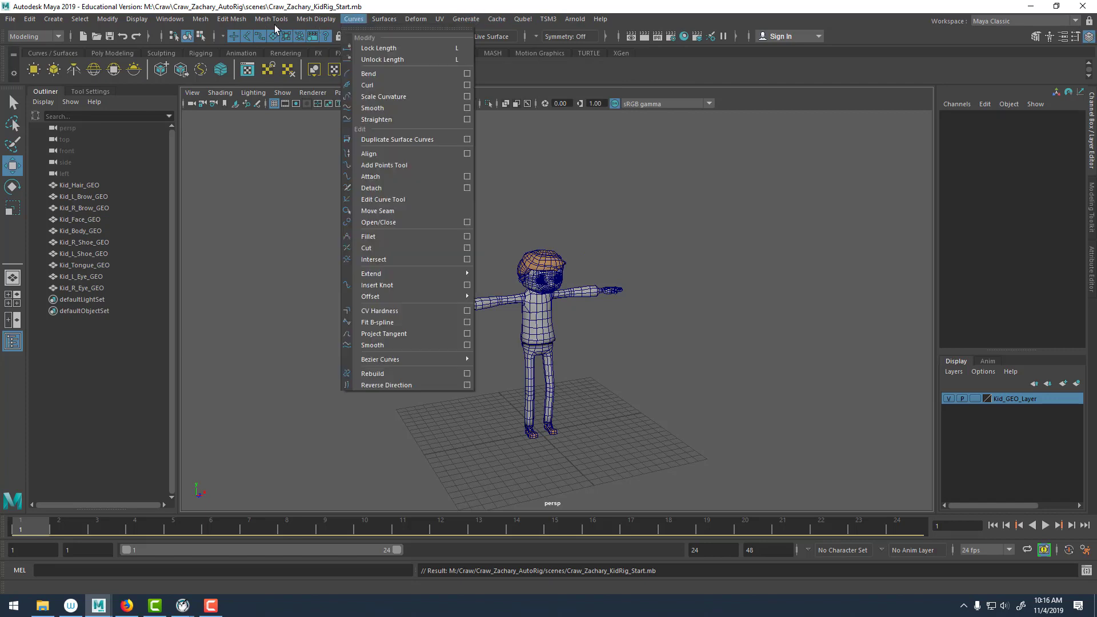
click(30, 37)
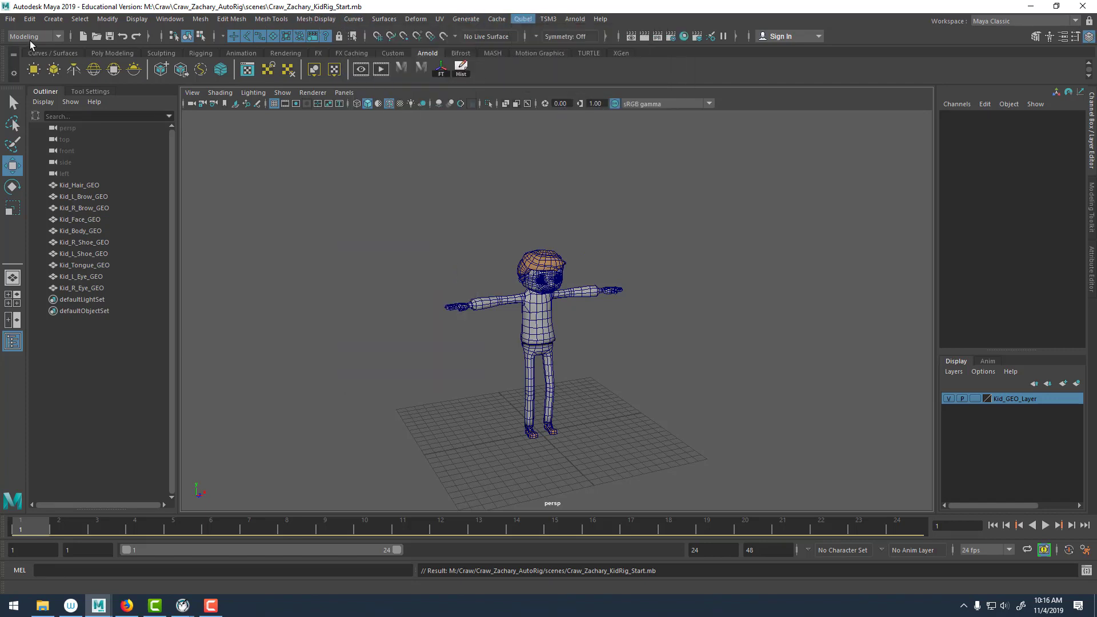
click(39, 61)
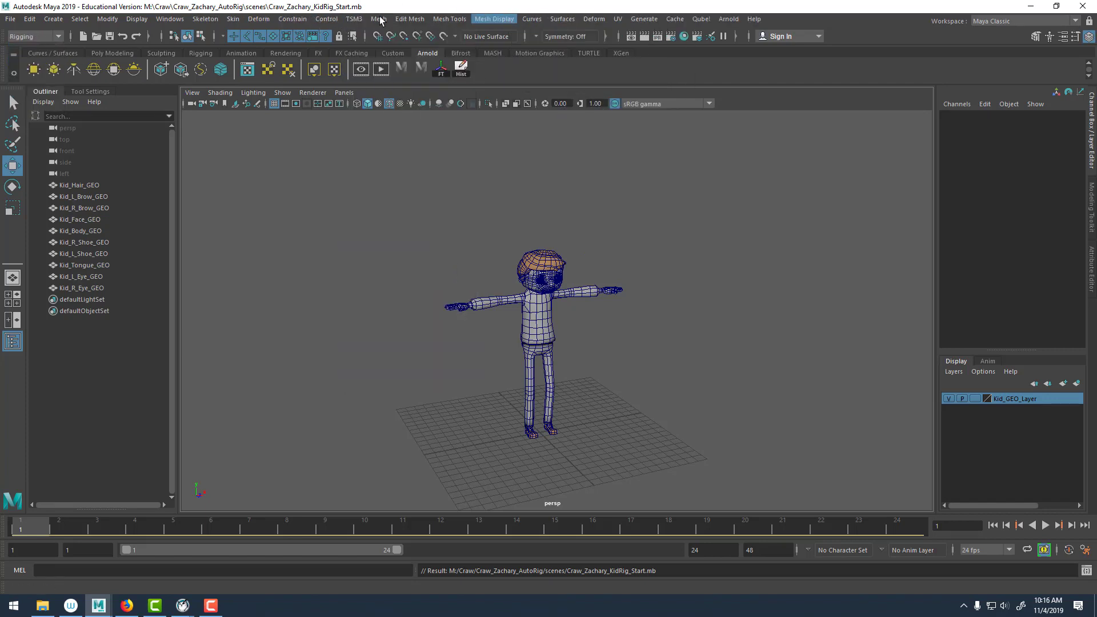
click(356, 18)
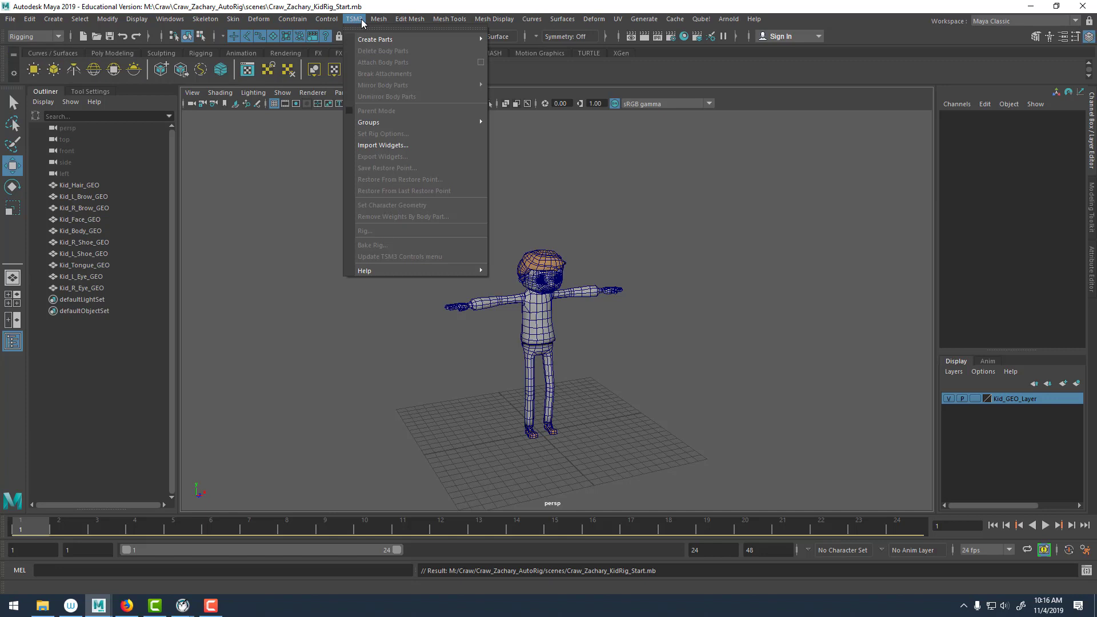
click(343, 325)
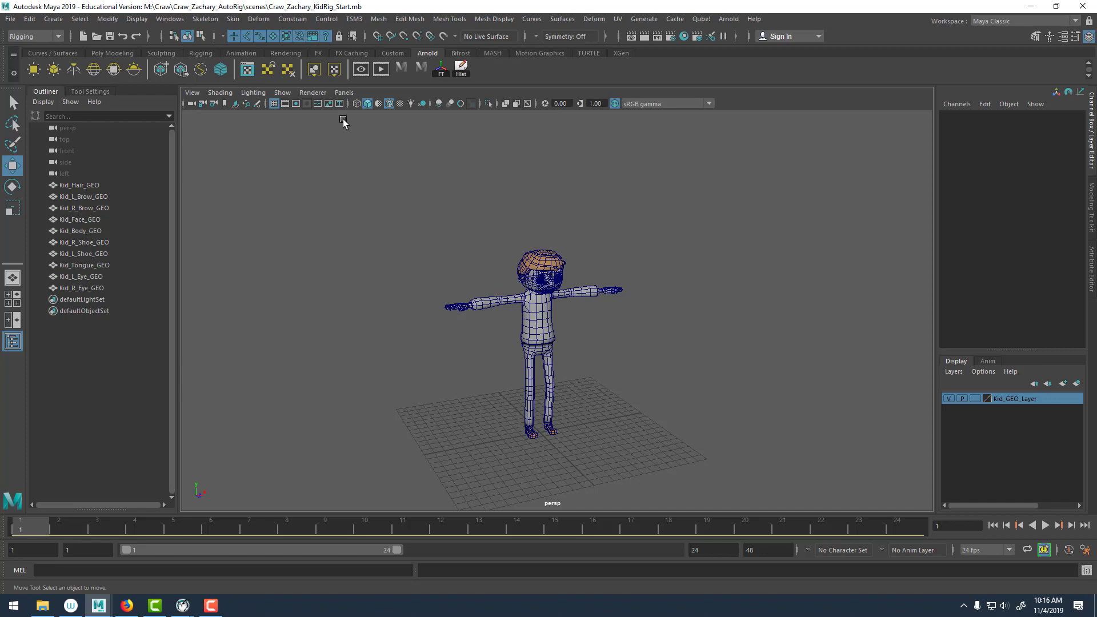
Unload and reload the TSM3.py plug-in in the Plug-in Manager.
click(170, 20)
mouse_move(205, 127)
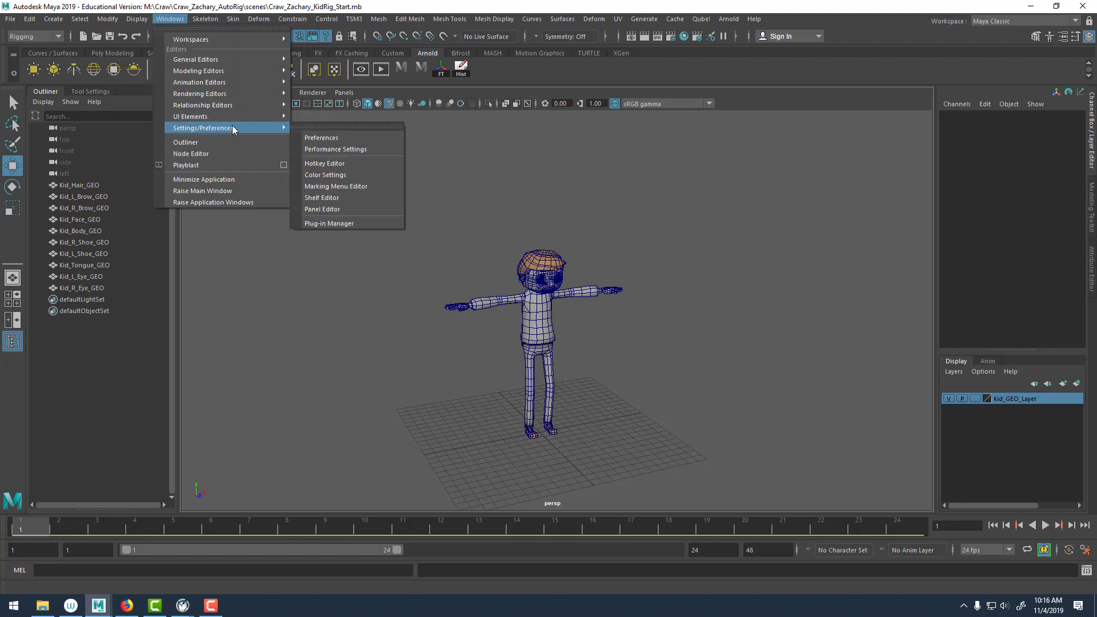
click(344, 223)
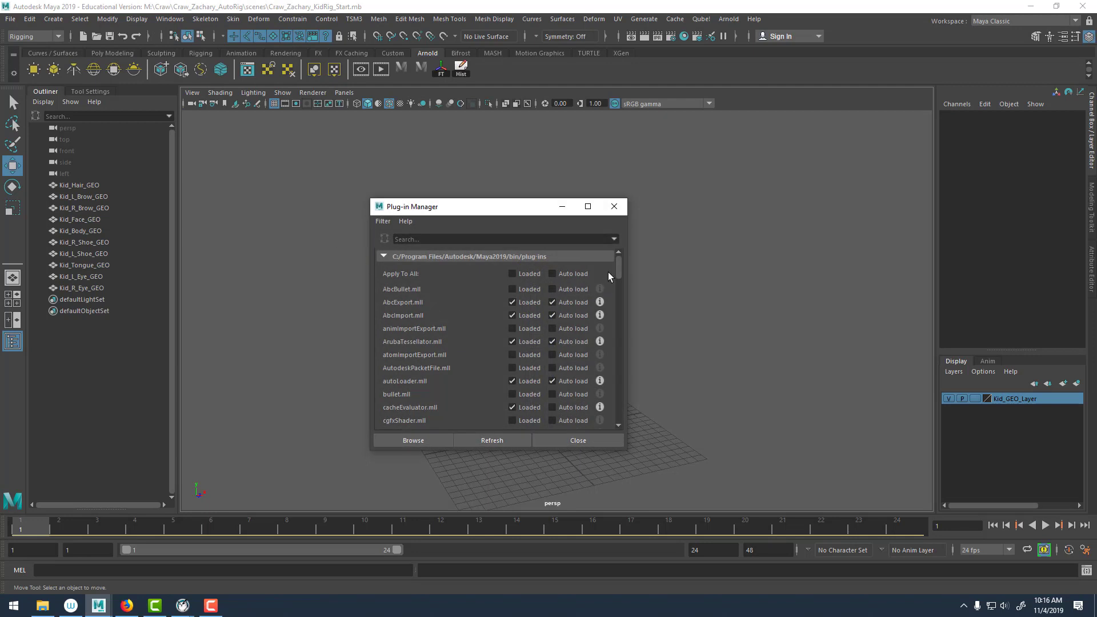
drag(619, 259, 615, 343)
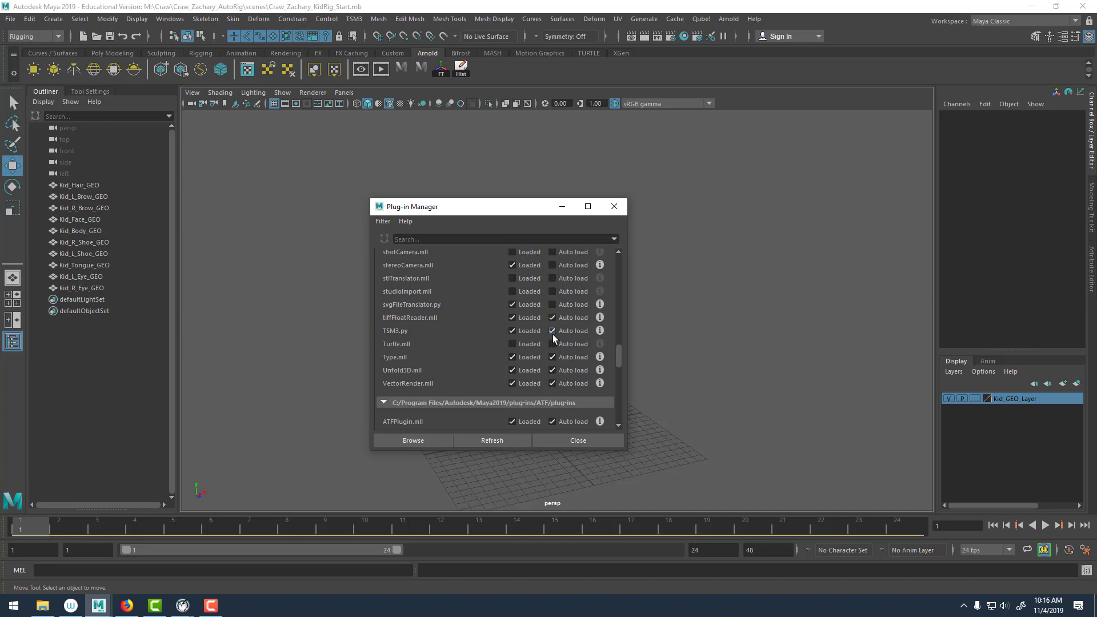
click(512, 331)
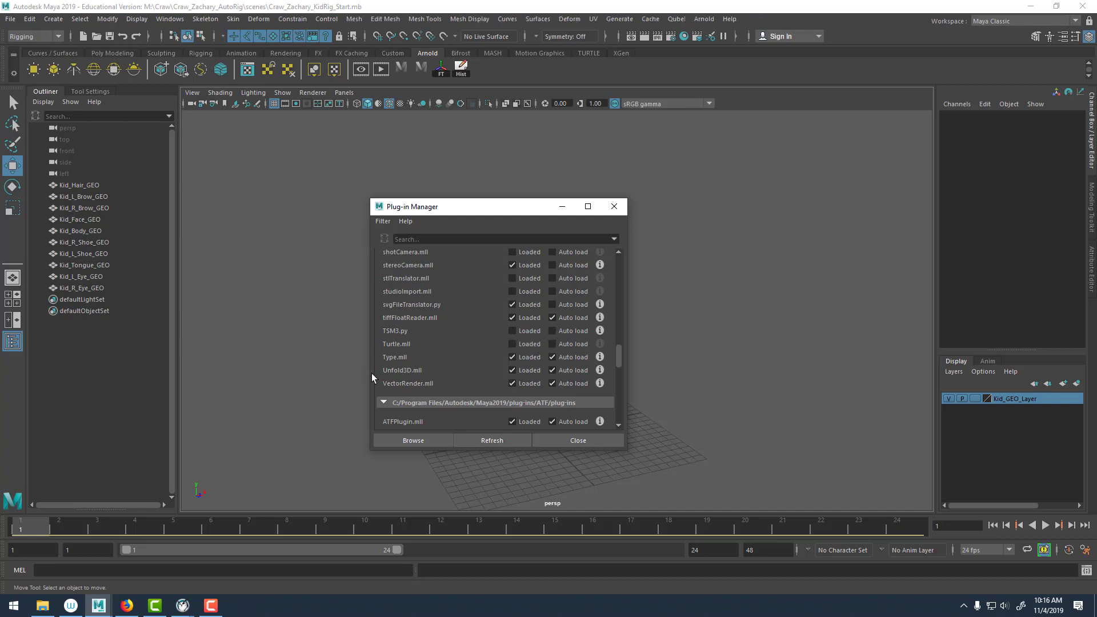
click(512, 330)
Navigate File Explorer to the \\astar network share.
click(42, 605)
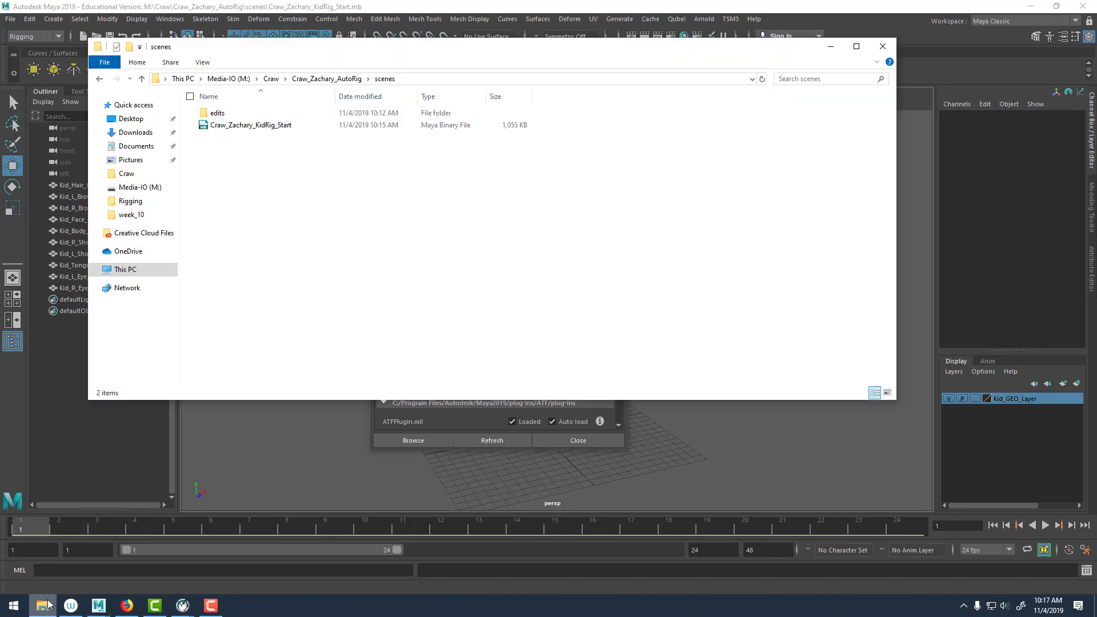
click(417, 78)
text(\astar)
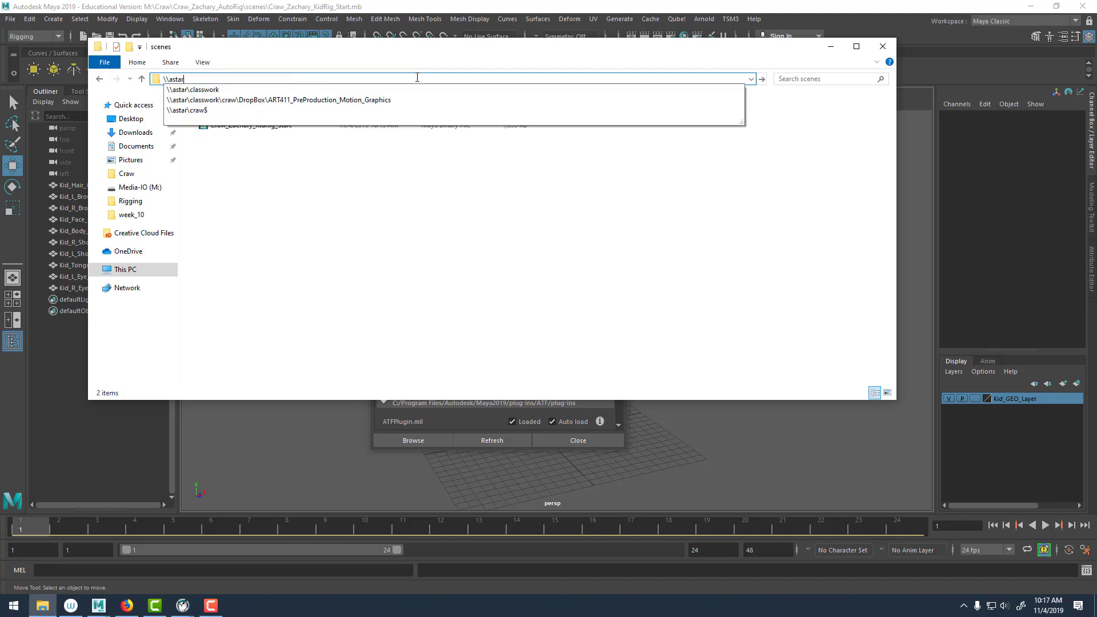
key(Return)
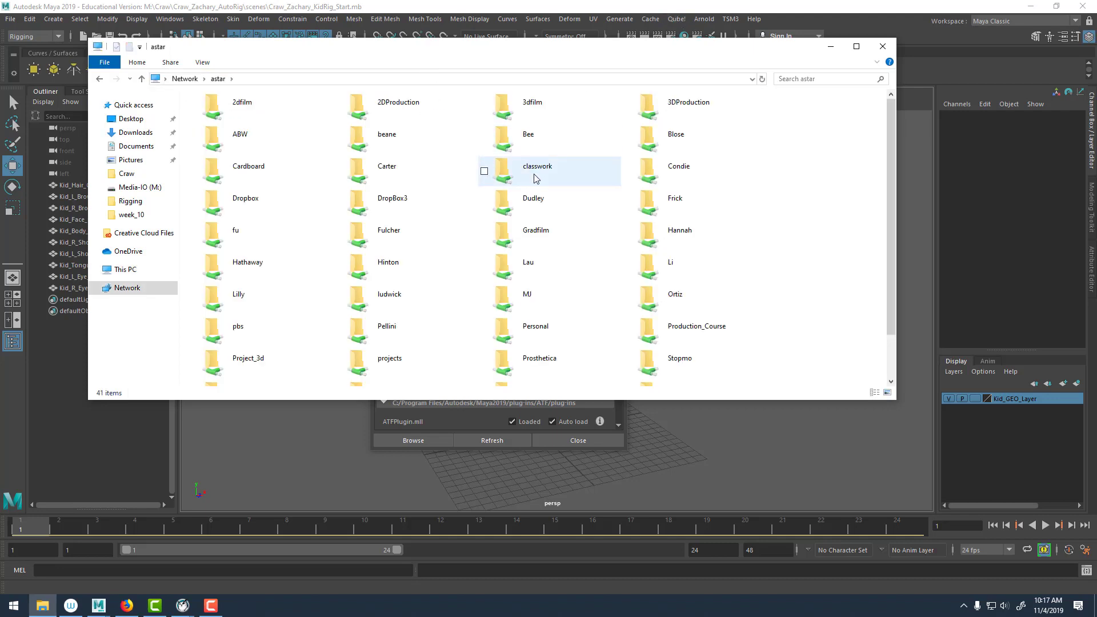
Browse classwork > user's folder > CLASSES > ART312_Animation_Rigging_&_Simulation > week_12 and open Serial.
double_click(571, 175)
double_click(222, 137)
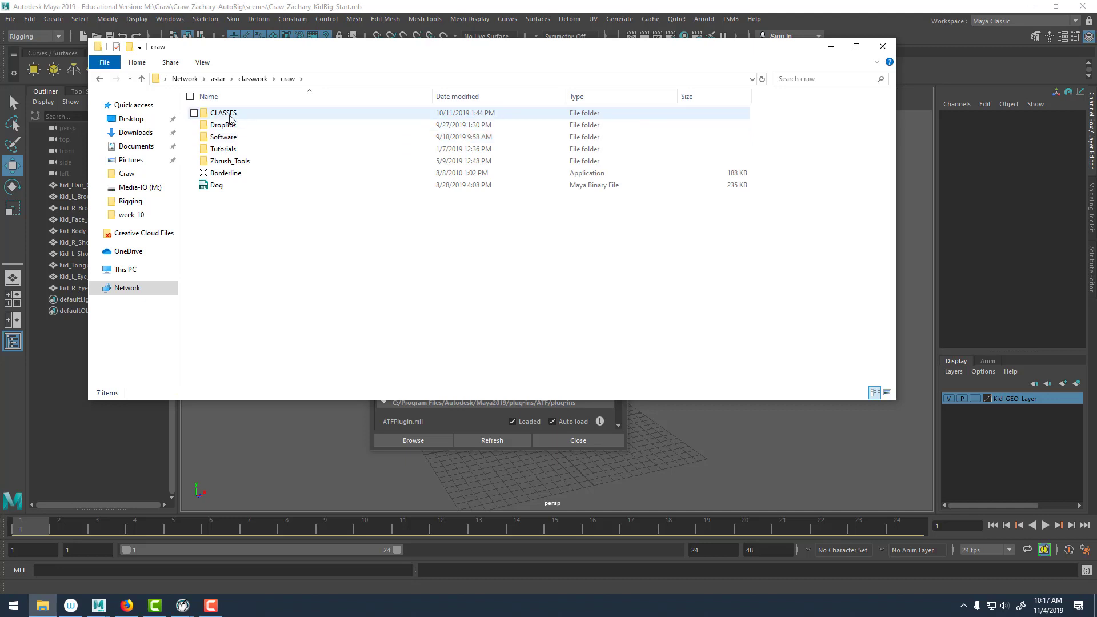
double_click(235, 114)
double_click(250, 113)
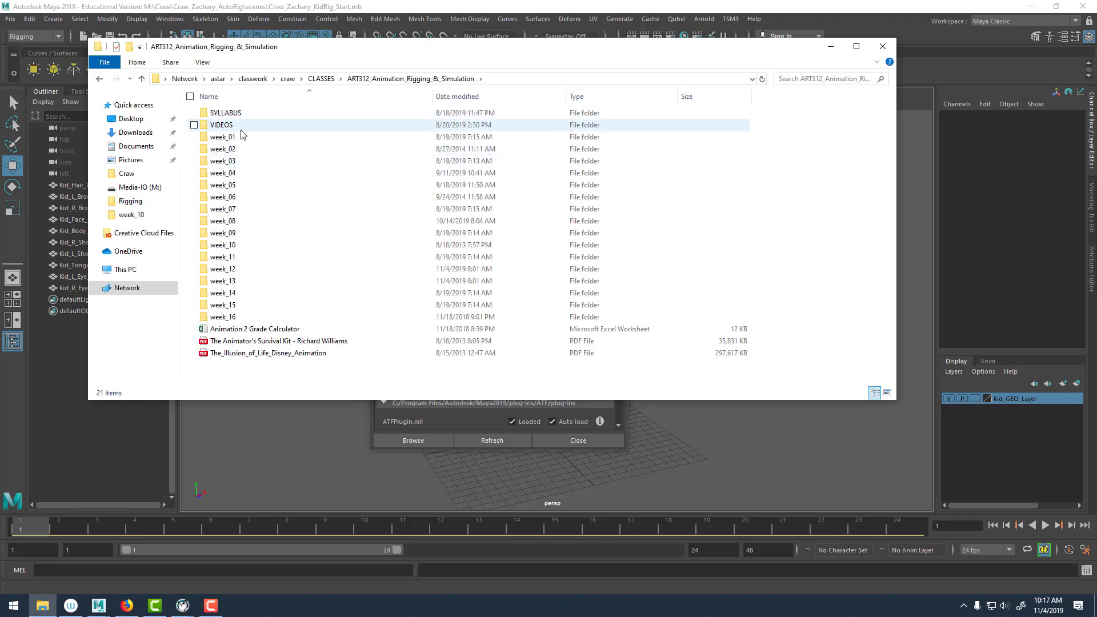
double_click(235, 270)
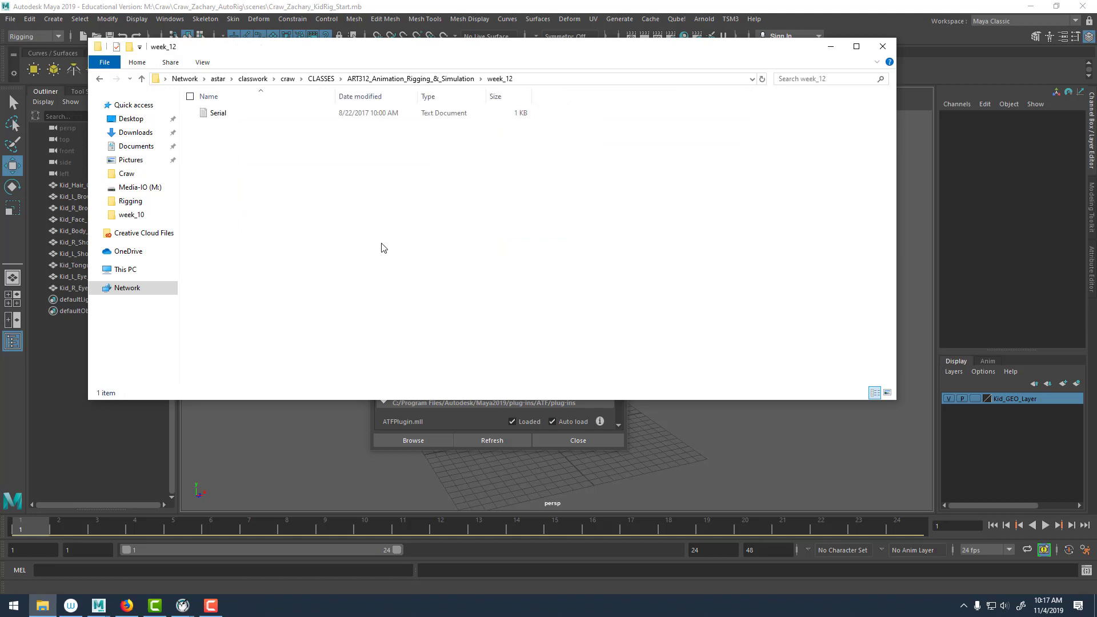
double_click(222, 121)
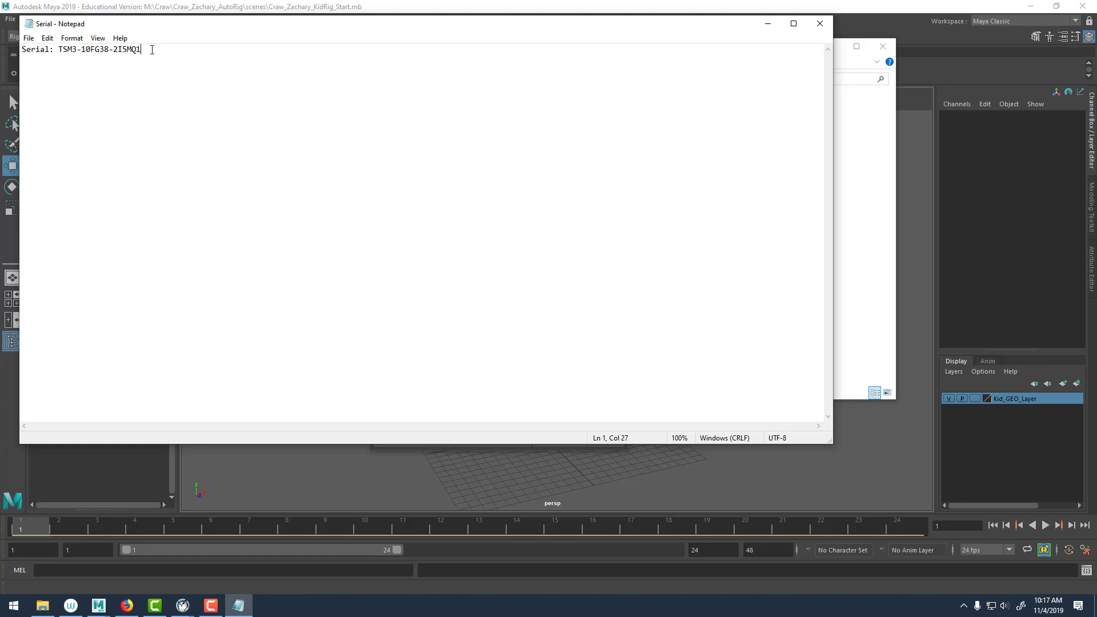
Read the TSM3 serial key in Notepad, then close Notepad and File Explorer.
drag(149, 50, 59, 53)
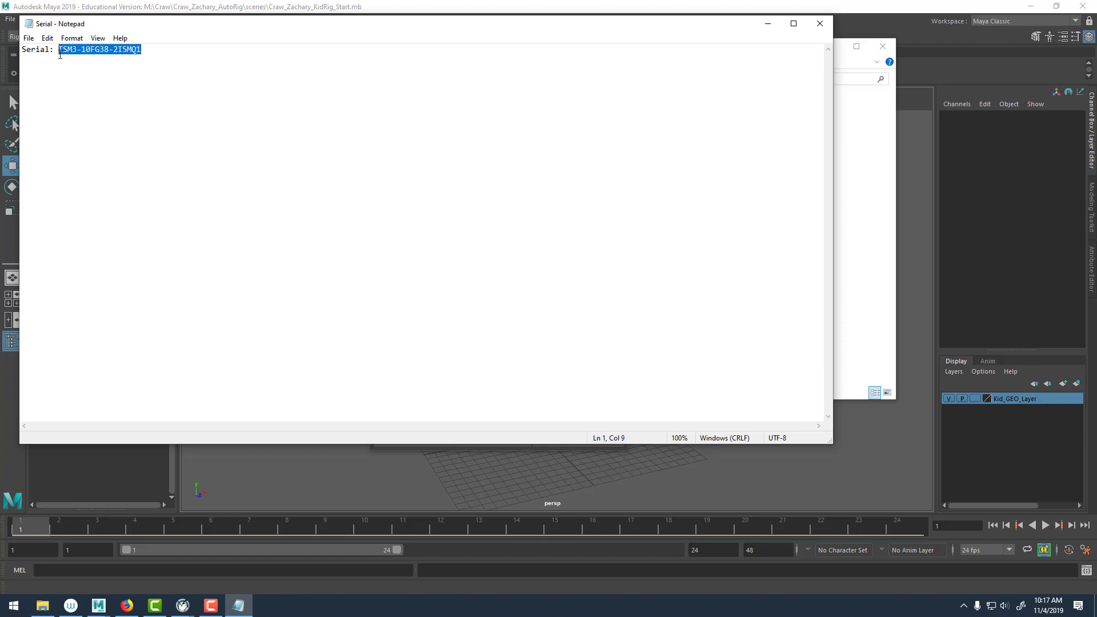
click(197, 101)
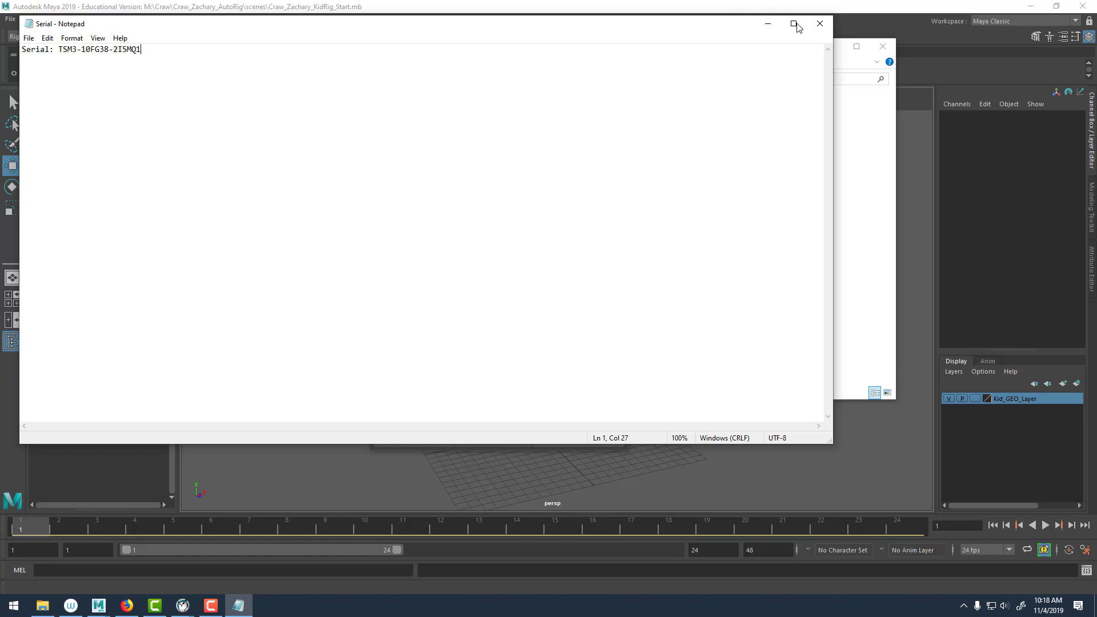
click(820, 24)
click(829, 47)
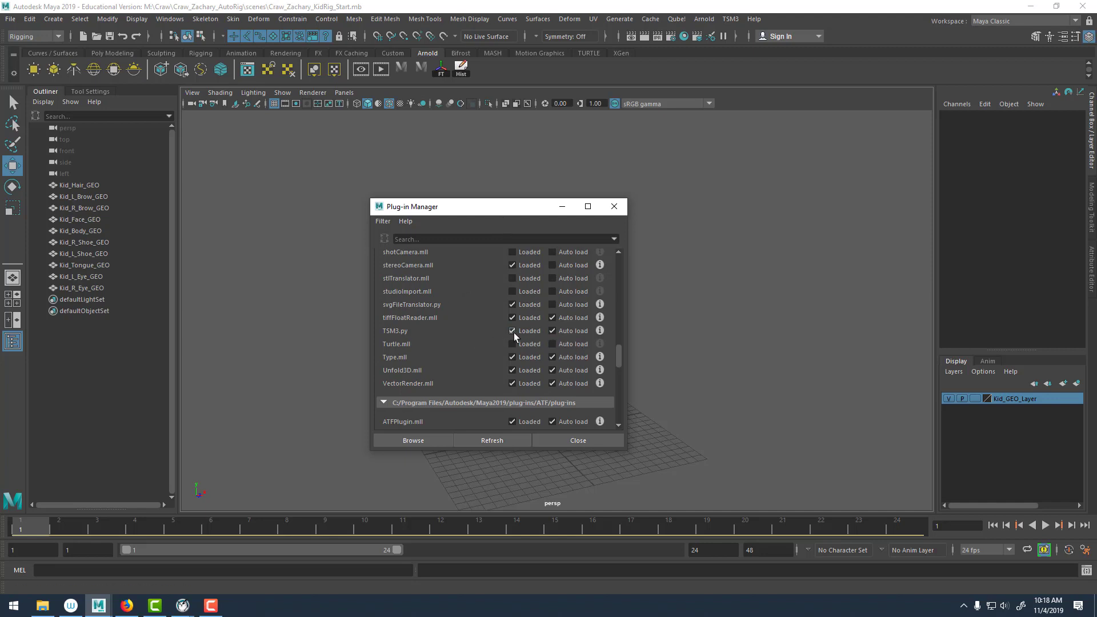
Set TSM3.py to auto load, close the Plug-in Manager, and bring up the TSM3 menu.
click(552, 331)
click(567, 441)
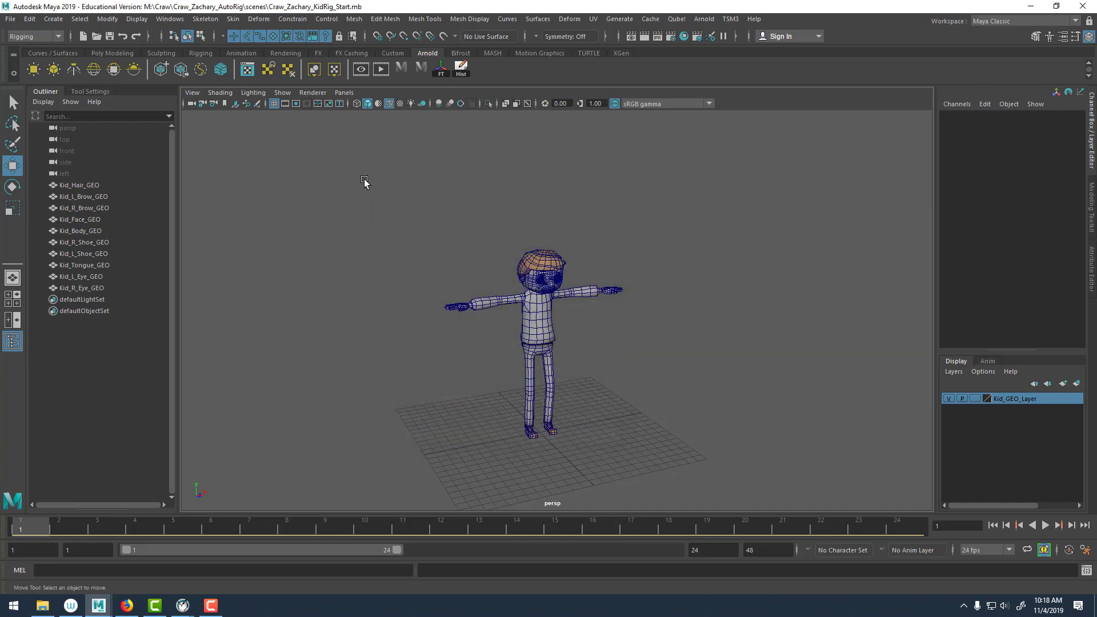
click(48, 35)
click(36, 62)
click(353, 19)
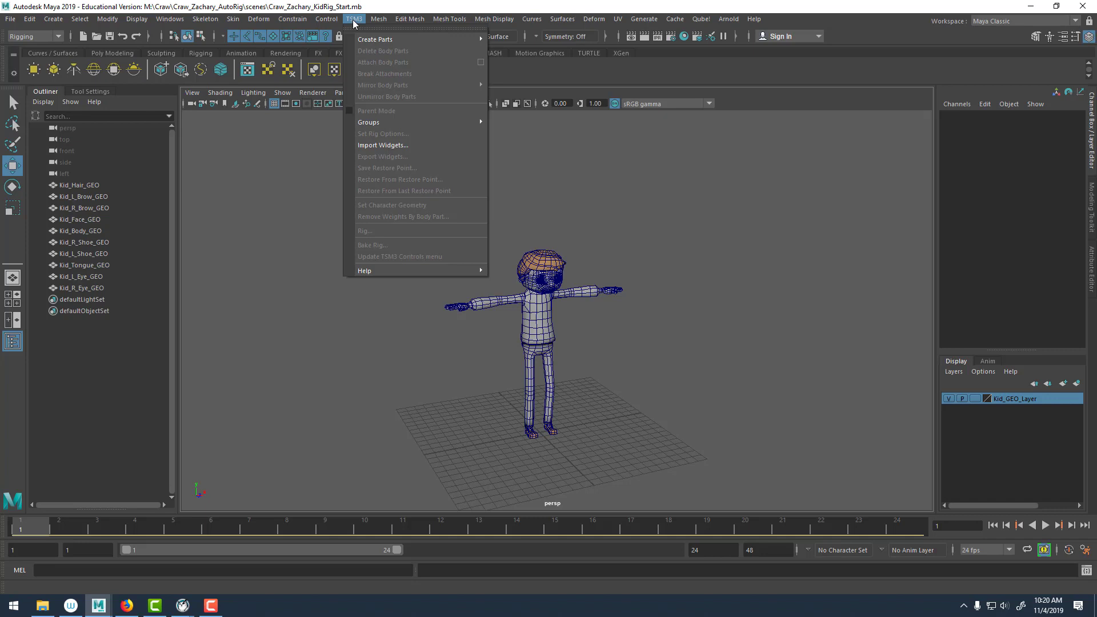
Show the TSM3 Create Parts submenu listing Biped, Quadruped, Arm, Leg, Spine, Head, Tail and Eye.
mouse_move(373, 43)
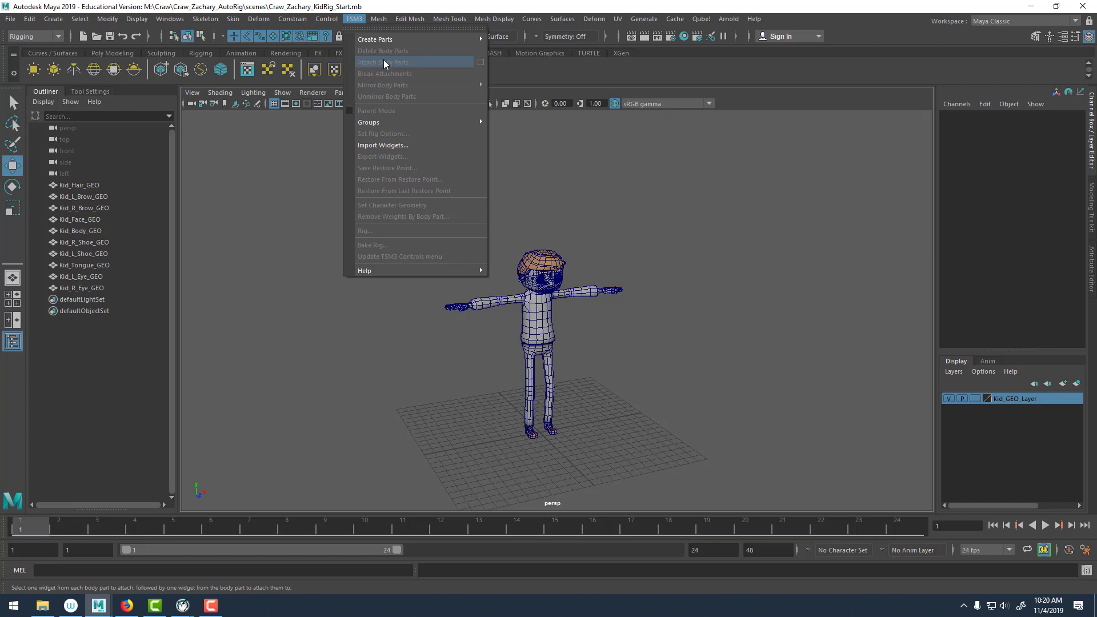
mouse_move(443, 42)
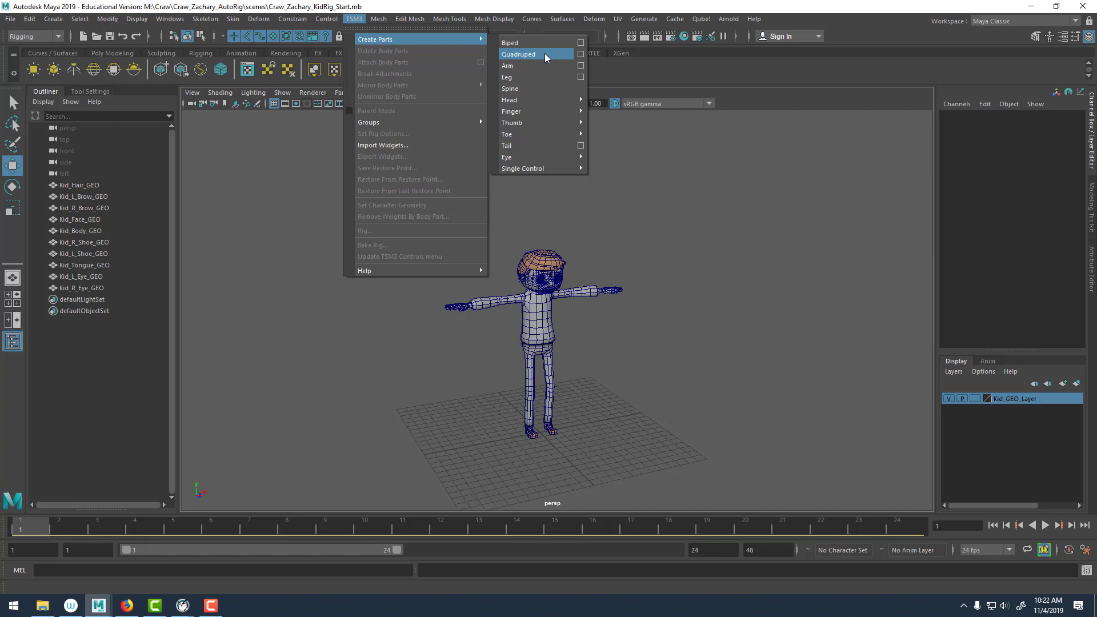
mouse_move(543, 159)
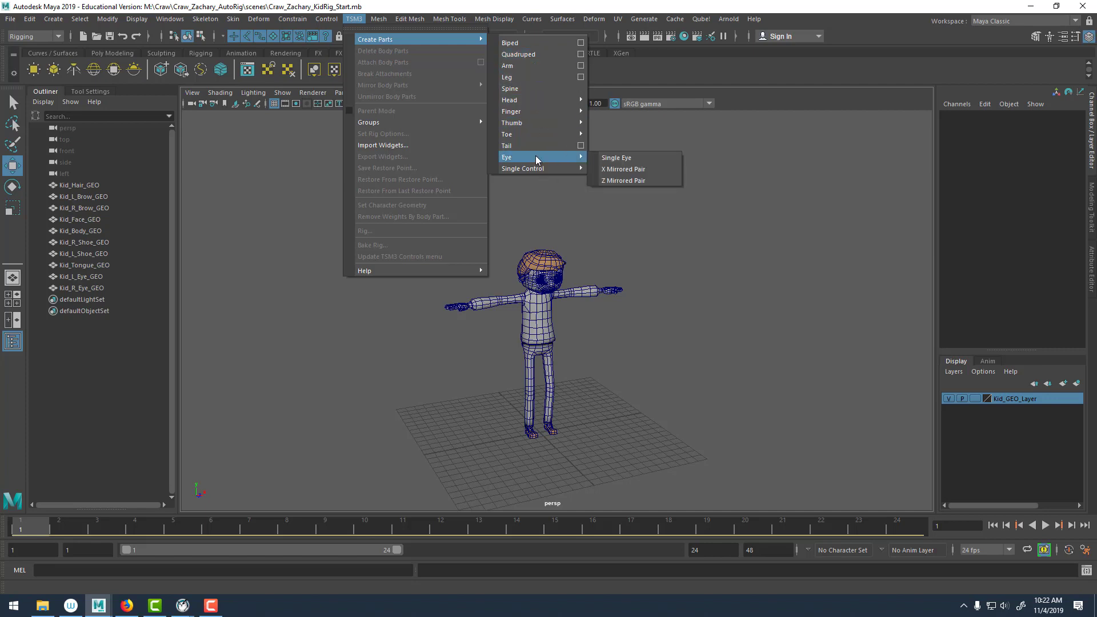
mouse_move(377, 122)
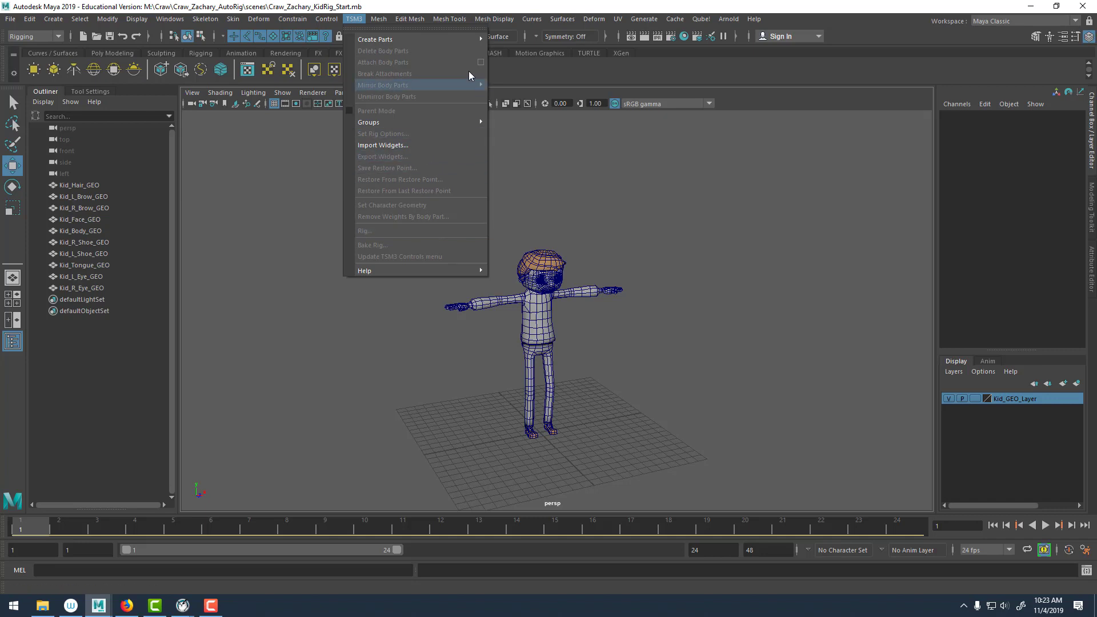
mouse_move(455, 40)
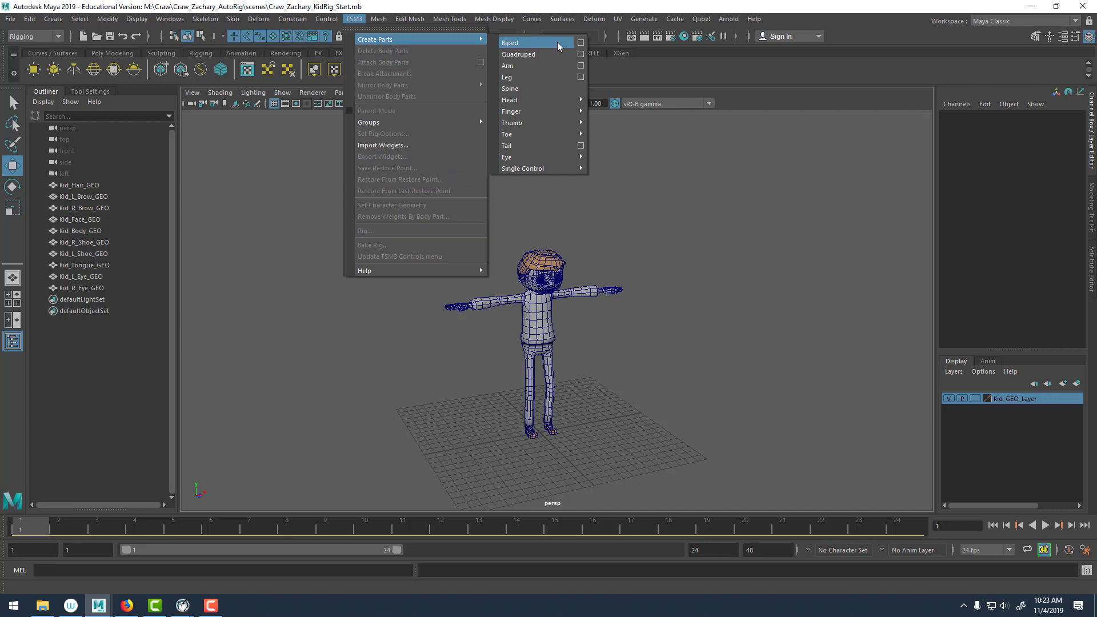
Open the Biped Import Options and move the dialog out of the way.
click(581, 44)
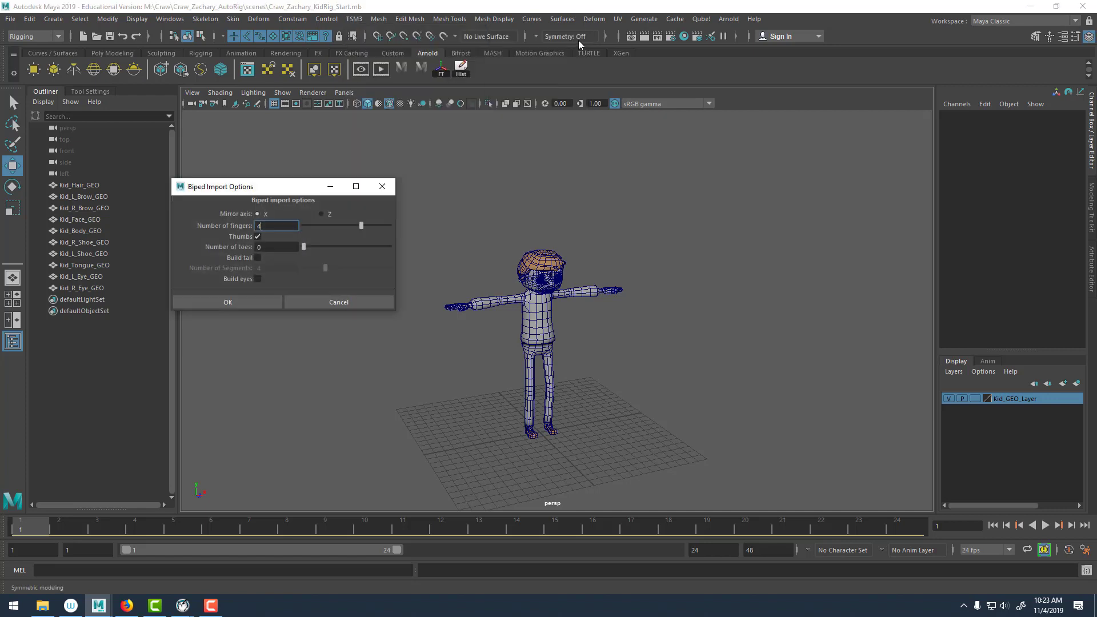
drag(299, 186, 651, 168)
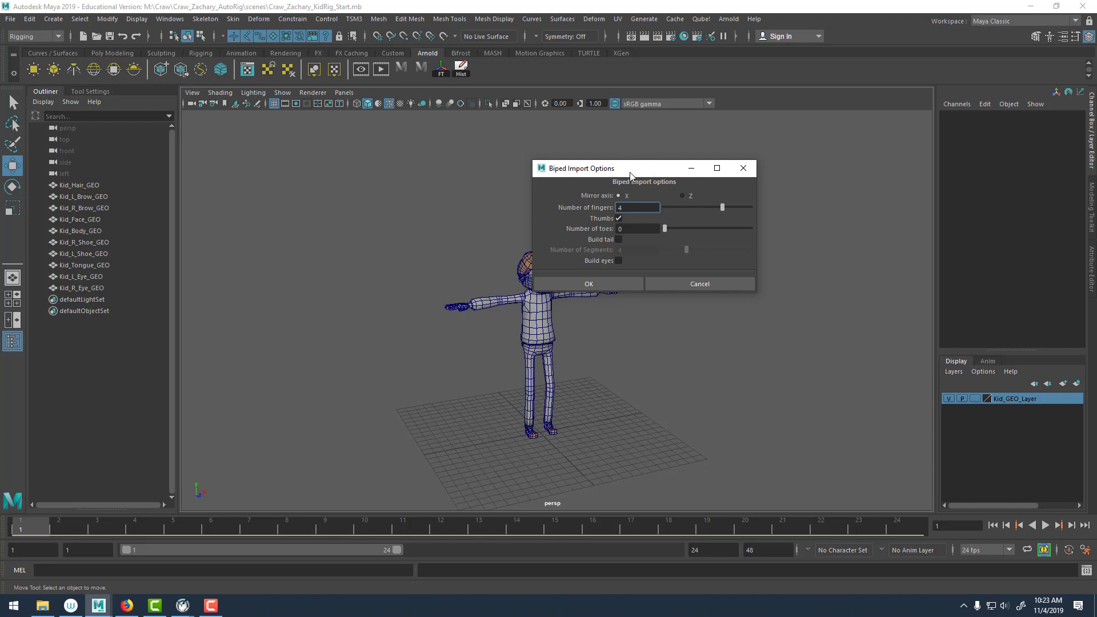
drag(629, 173, 265, 157)
Switch the viewport to the front view and zoom out to frame the whole Kid.
alt+drag(690, 214, 590, 247)
key(space)
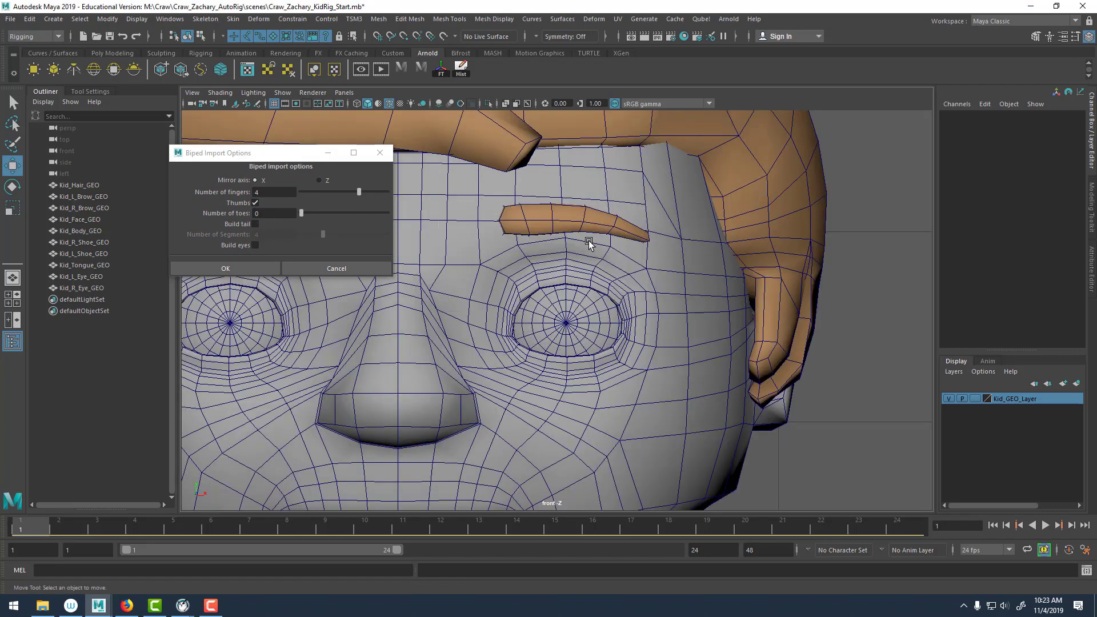
alt+right_drag(591, 244, 520, 279)
alt+middle_drag(579, 254, 569, 148)
alt+right_drag(584, 240, 501, 236)
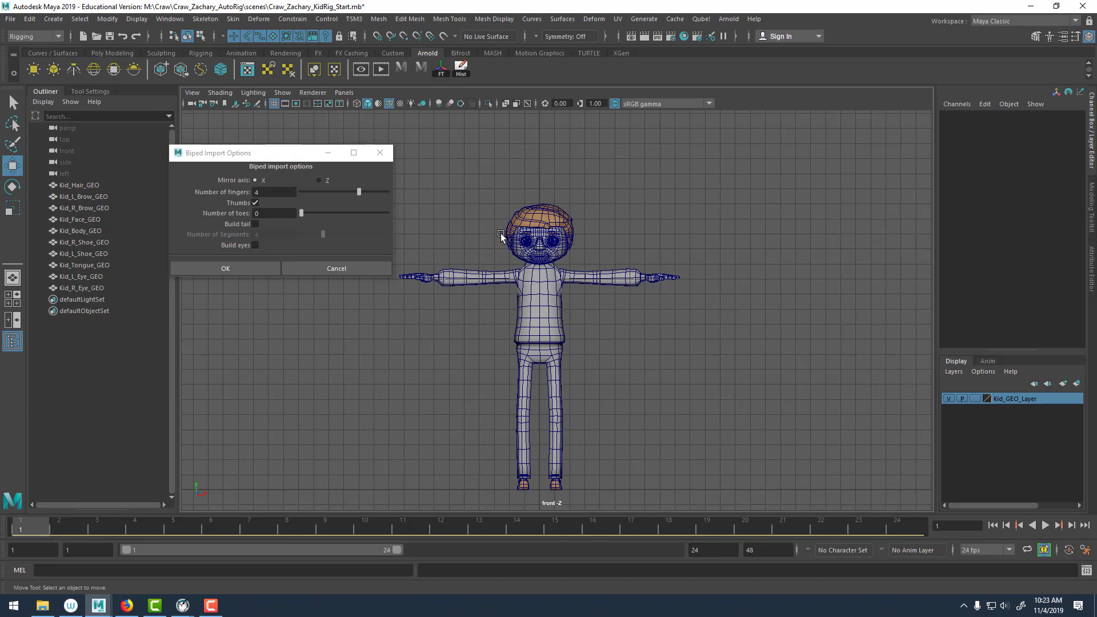
click(343, 92)
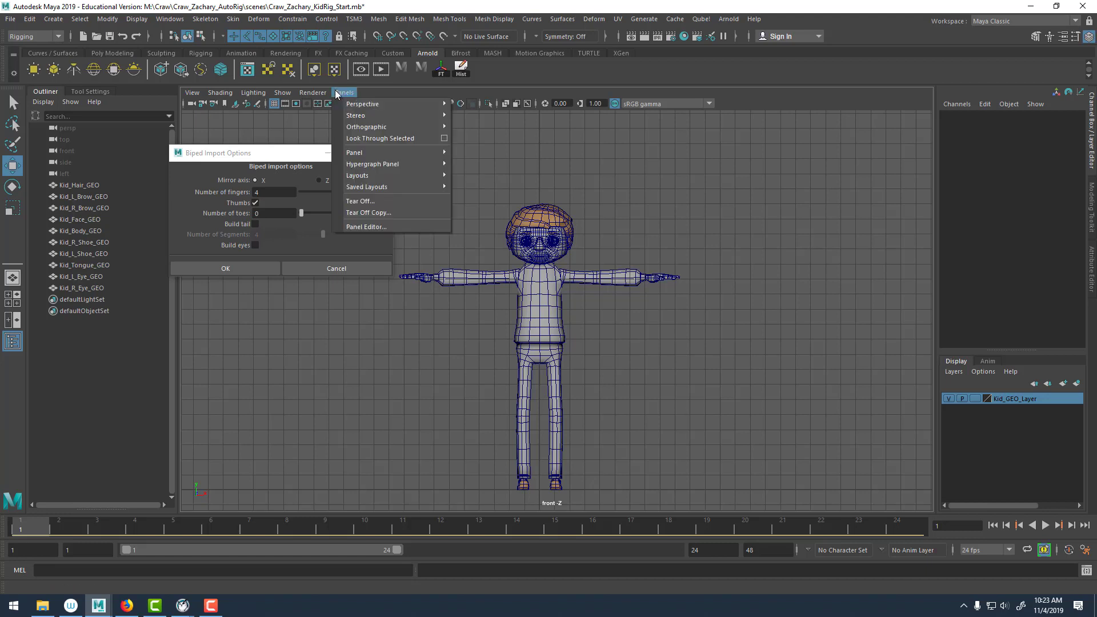
mouse_move(383, 127)
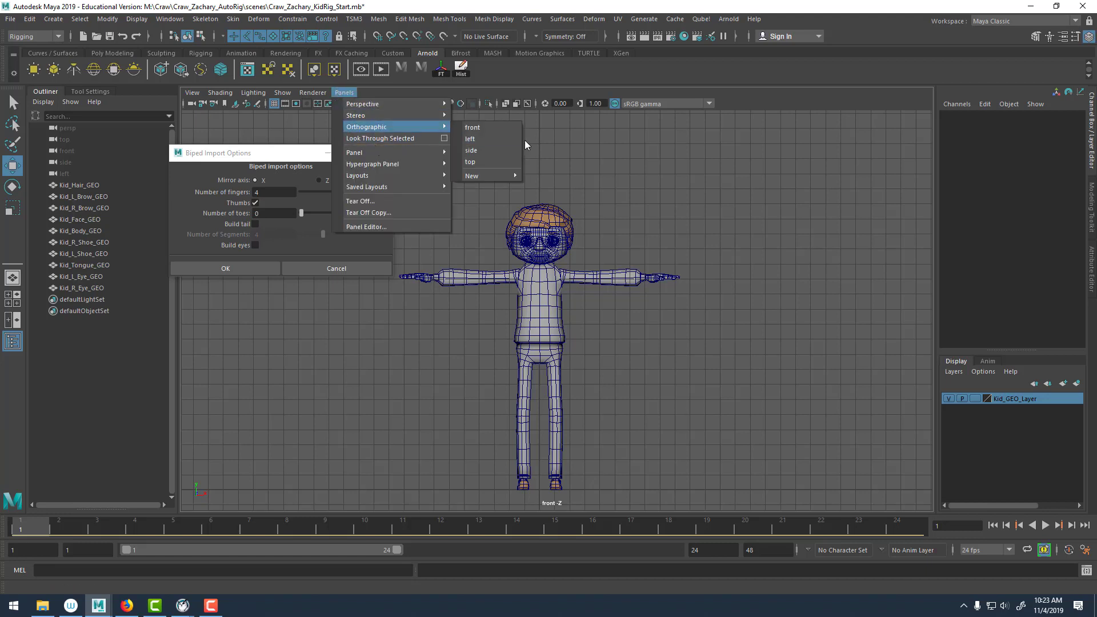
click(493, 130)
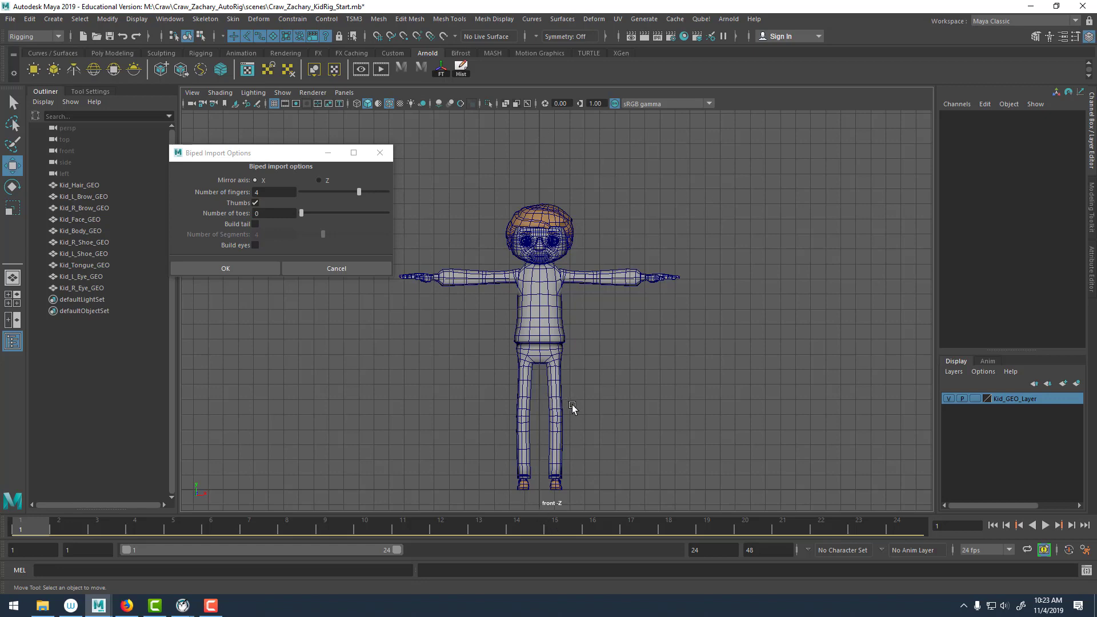
alt+middle_drag(569, 403, 593, 305)
alt+right_drag(593, 306, 606, 364)
alt+right_drag(644, 349, 749, 397)
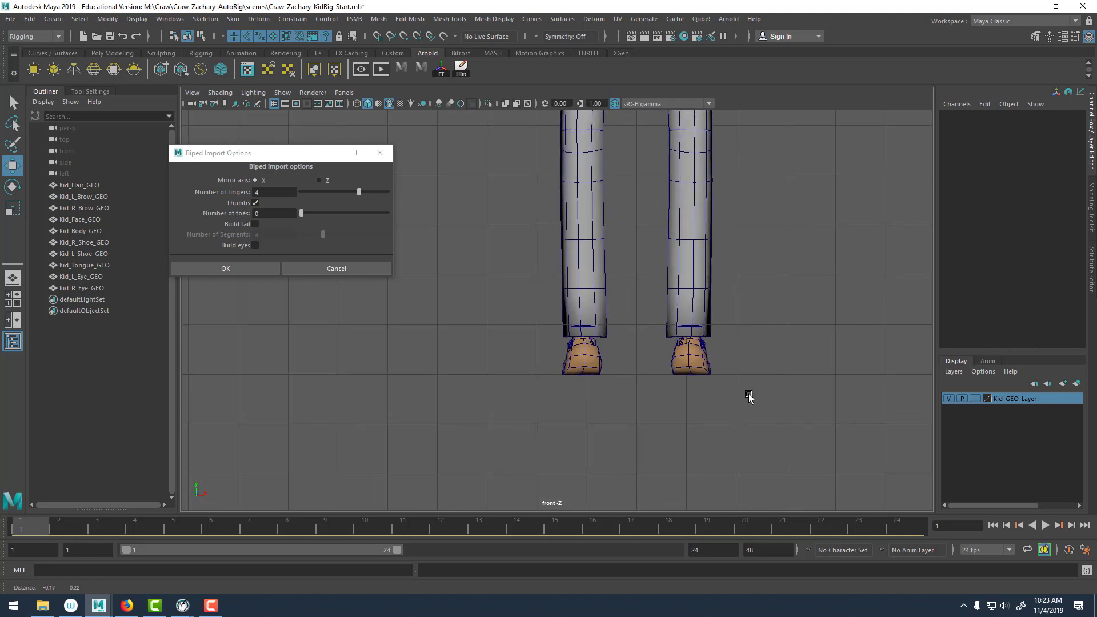
alt+middle_drag(749, 397, 714, 375)
alt+right_drag(714, 375, 833, 445)
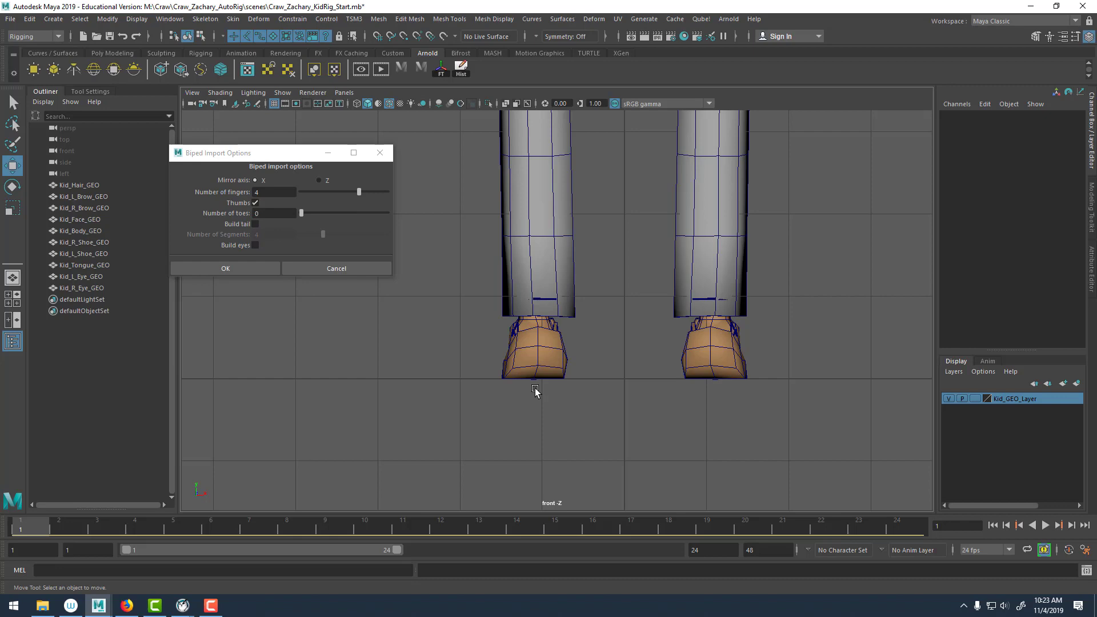
alt+right_drag(696, 358, 555, 219)
alt+middle_drag(555, 218, 572, 310)
alt+right_drag(662, 331, 633, 333)
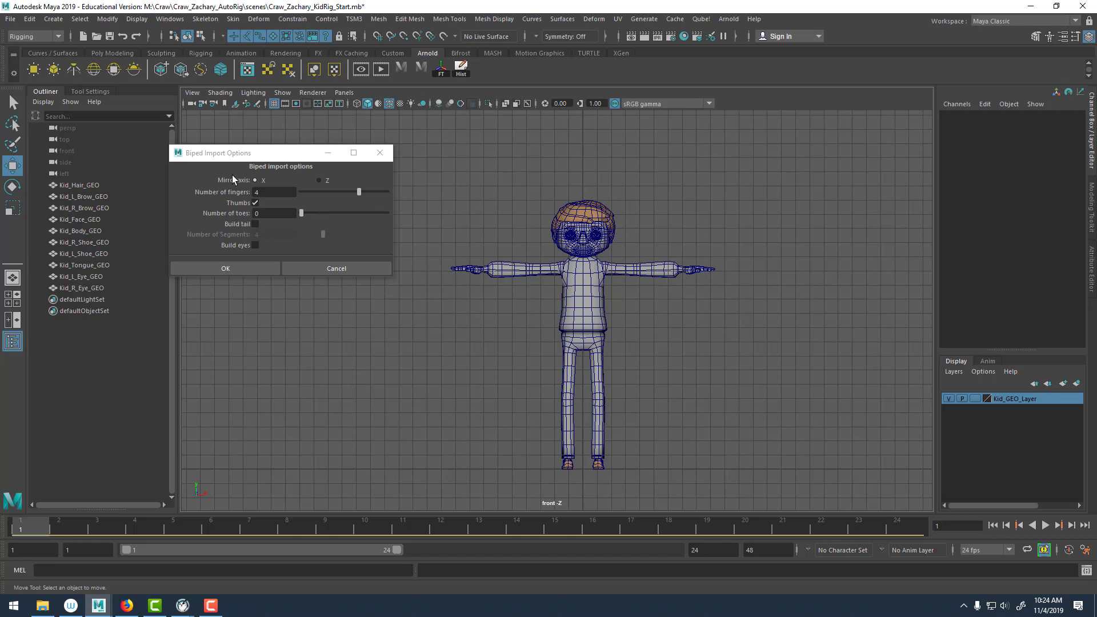
Switch the viewport to the persp camera through Panels > Perspective.
click(275, 189)
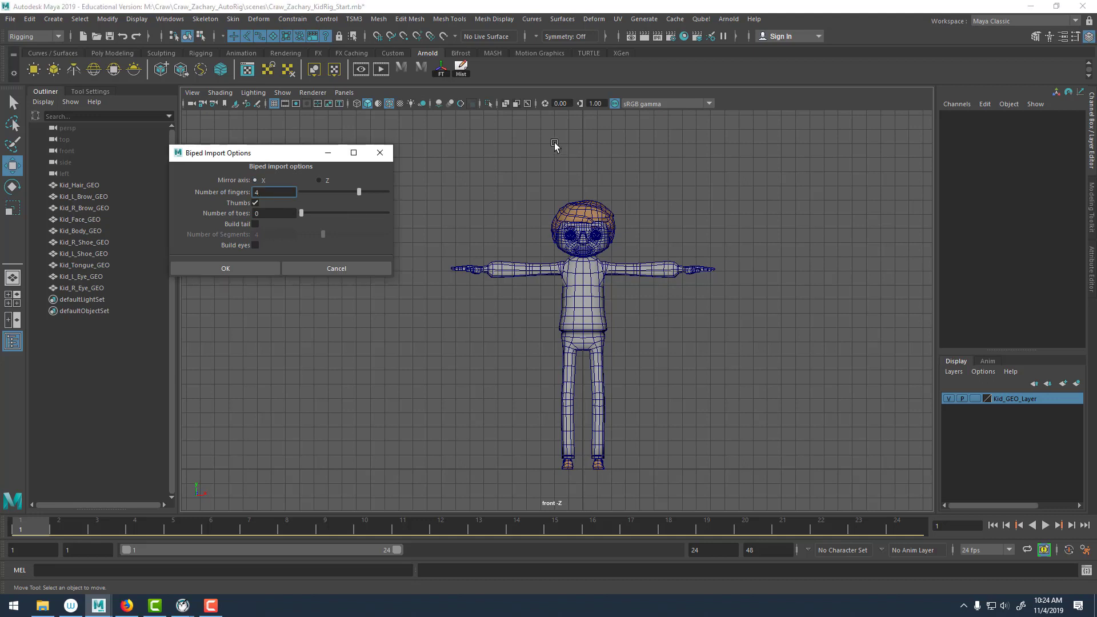
click(344, 92)
mouse_move(388, 104)
click(502, 107)
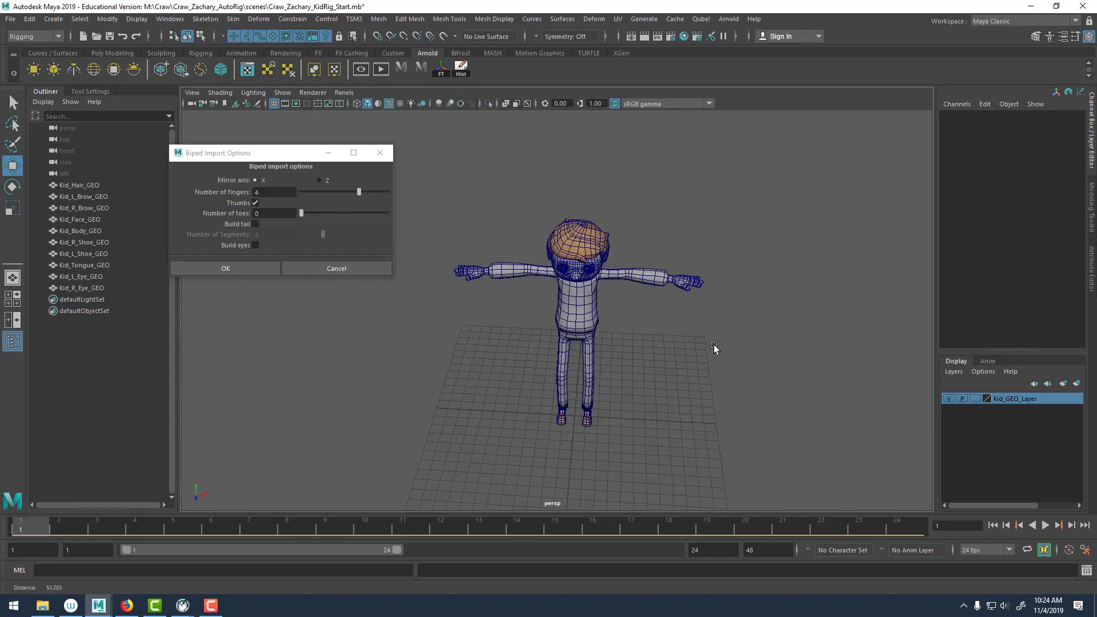
double_click(282, 189)
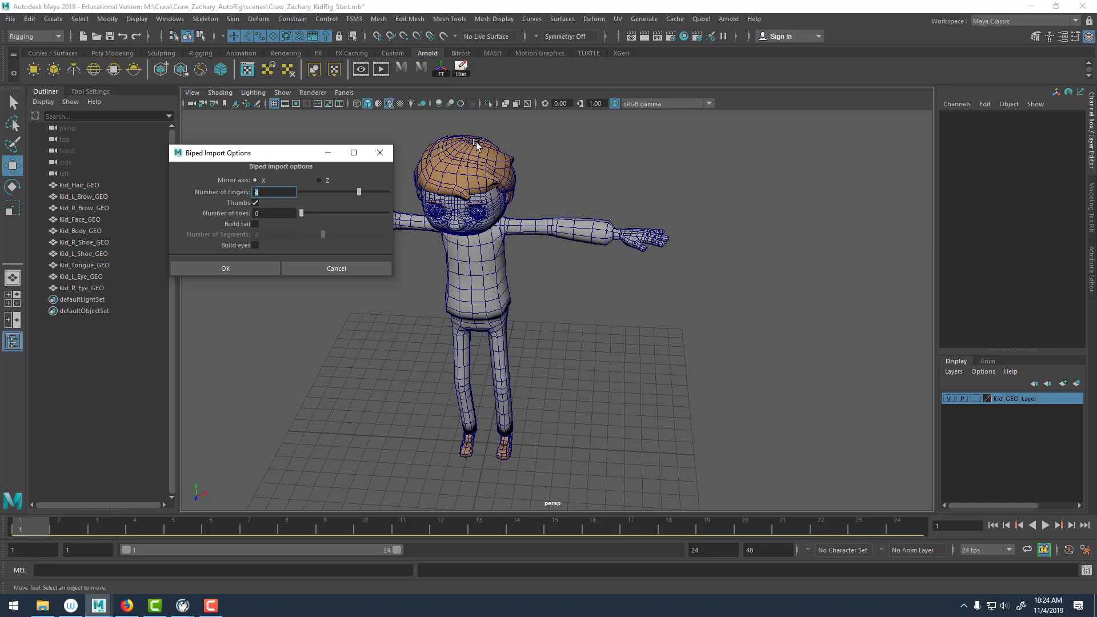
Frame the Kid's three-fingered hand and set the number of fingers to 3.
alt+drag(717, 267, 718, 305)
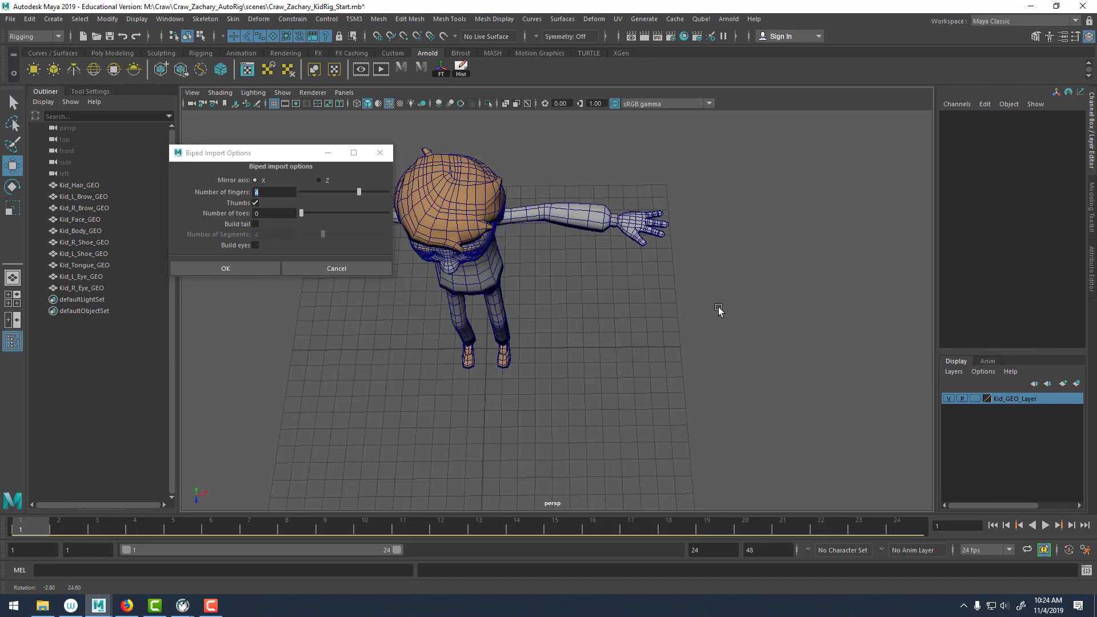
alt+middle_drag(717, 305, 514, 306)
alt+right_drag(514, 305, 725, 354)
alt+middle_drag(725, 354, 885, 449)
alt+middle_drag(585, 290, 650, 324)
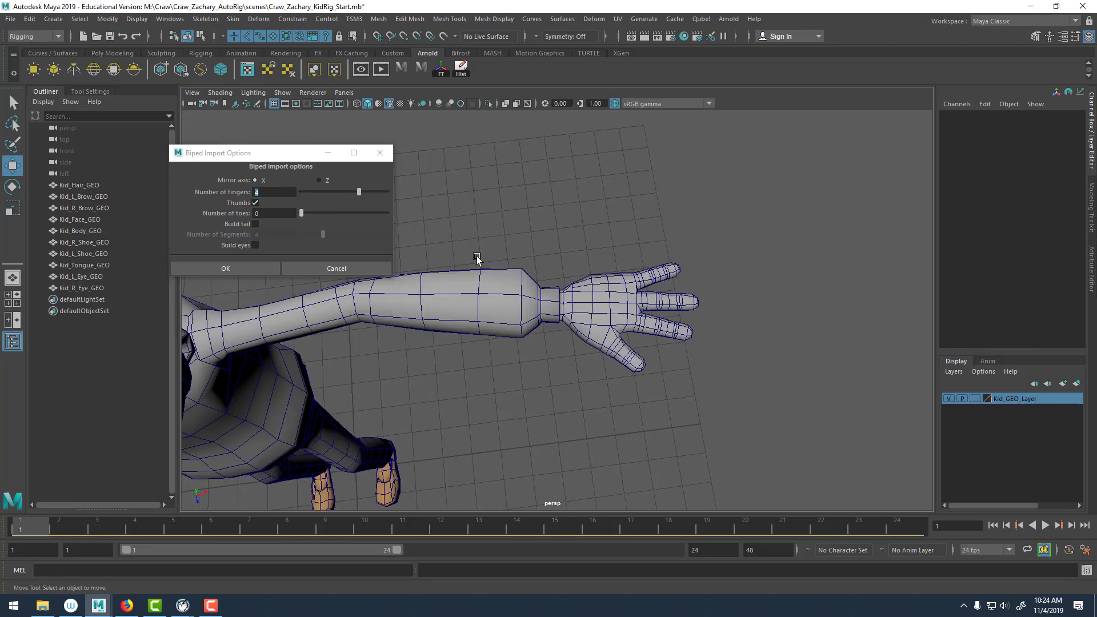
click(197, 194)
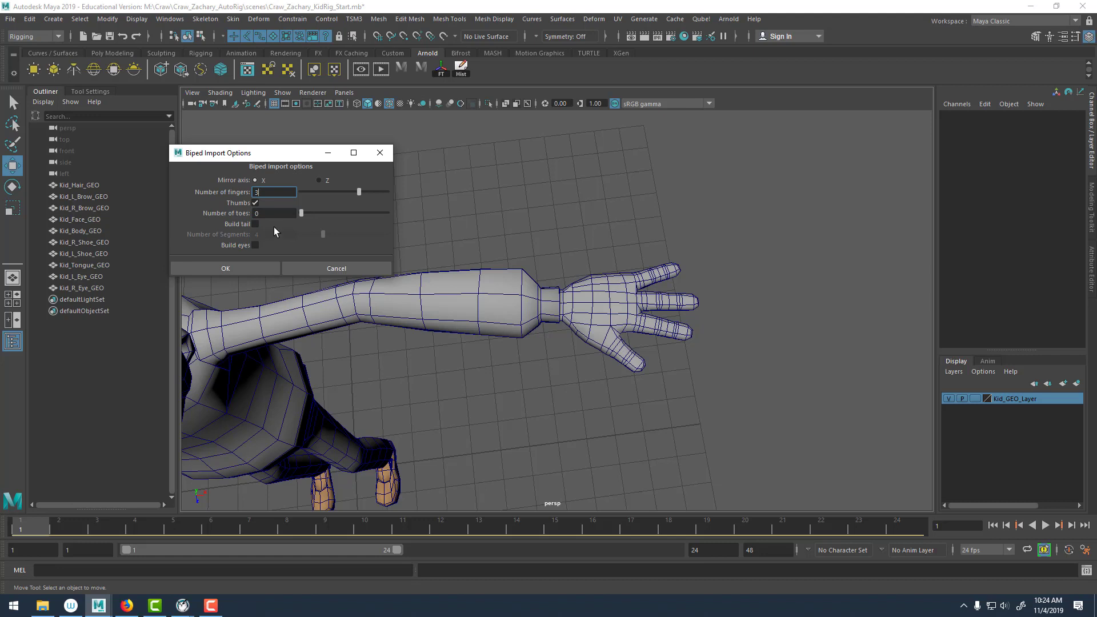
Keep thumbs on, commit 3 fingers with 0 toes, and recentre the import options.
click(255, 203)
click(263, 215)
drag(276, 152, 412, 147)
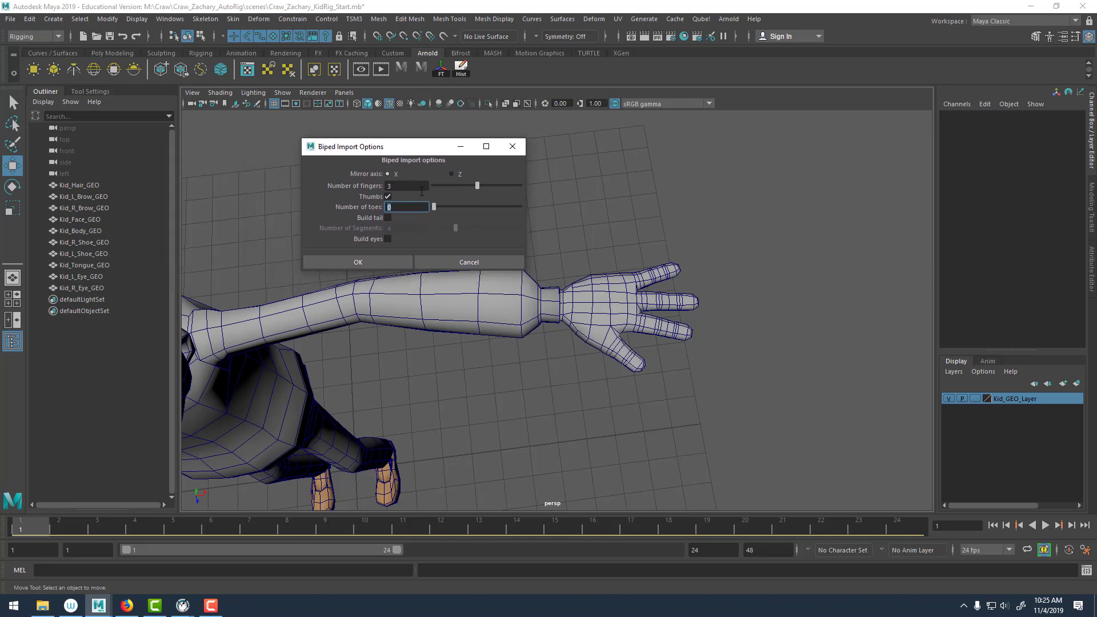
Try enabling a tail and its segment count, then turn the tail back off.
click(387, 217)
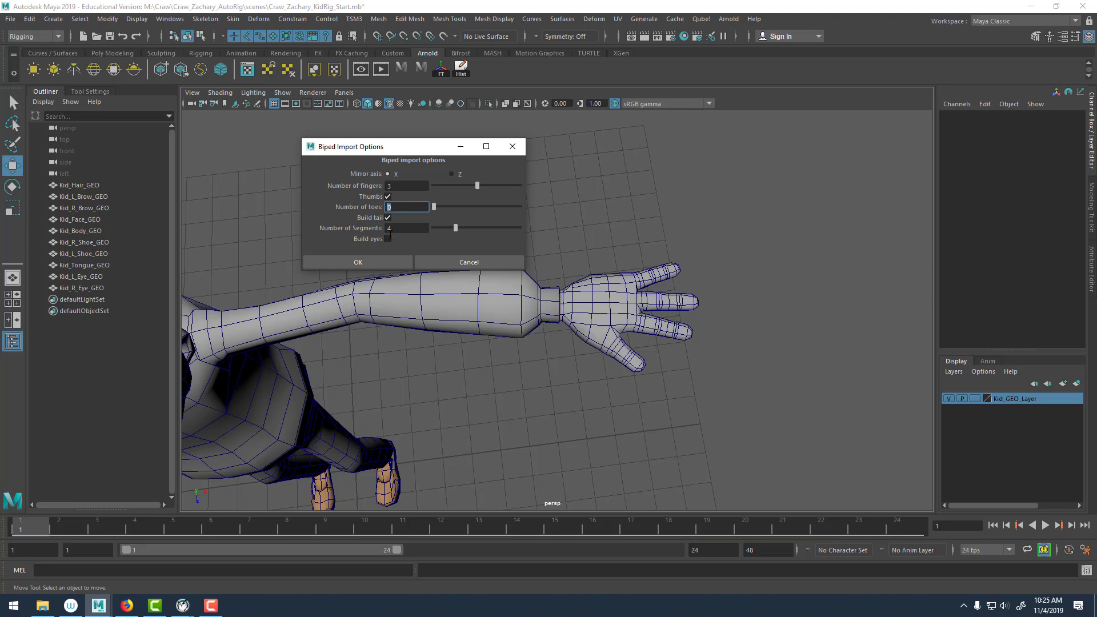
click(399, 228)
click(389, 218)
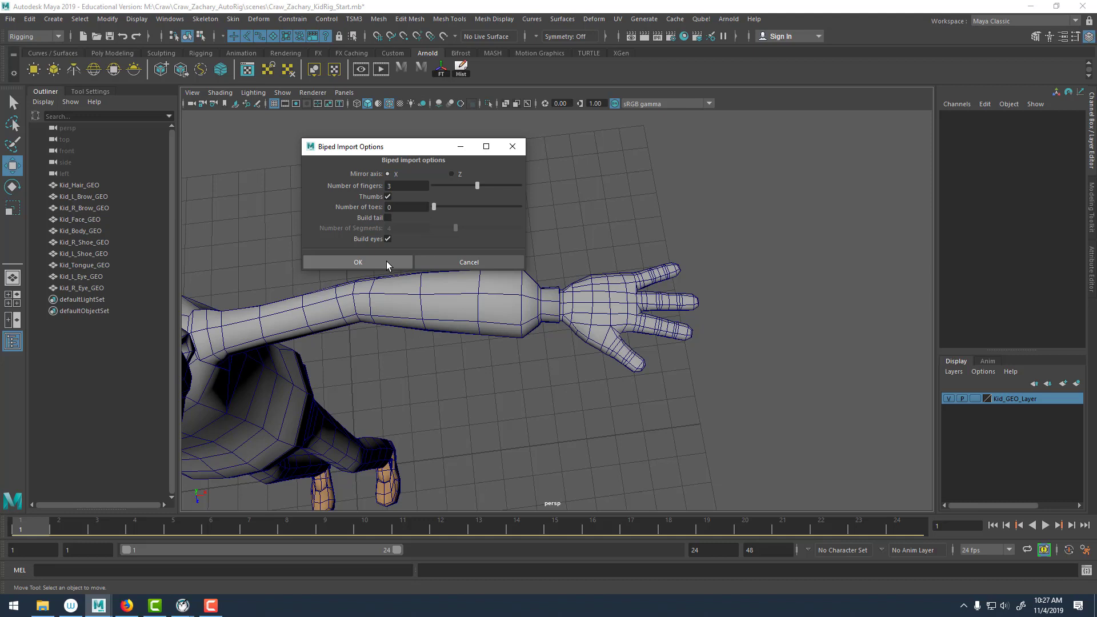
Import the biped guide with these options and view the whole rig around the Kid.
click(387, 262)
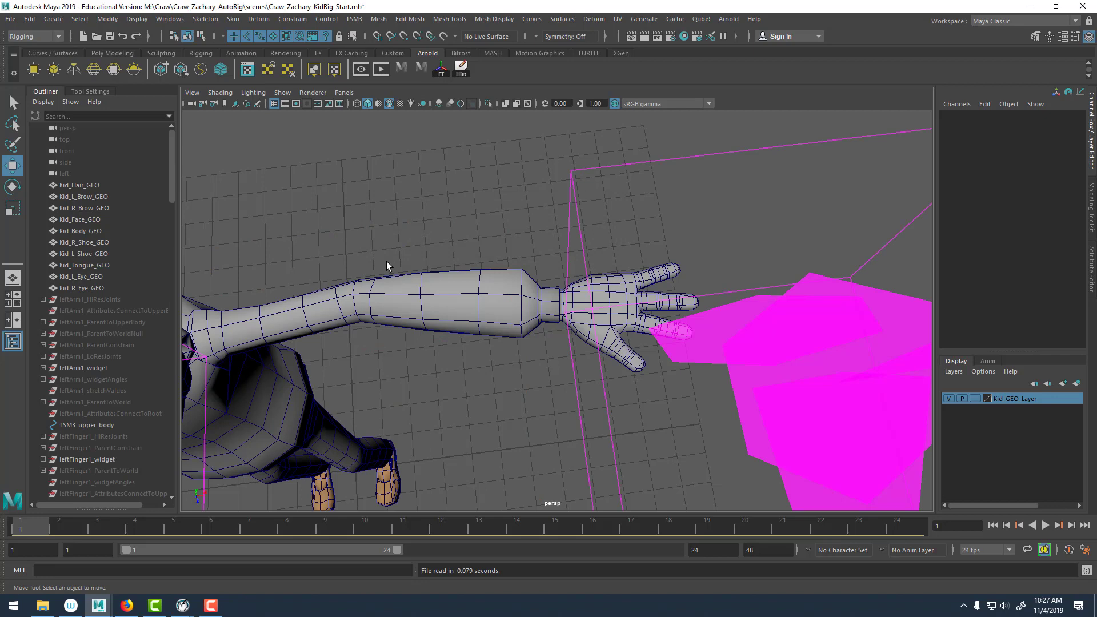
alt+right_drag(724, 232, 359, 200)
alt+drag(359, 200, 506, 278)
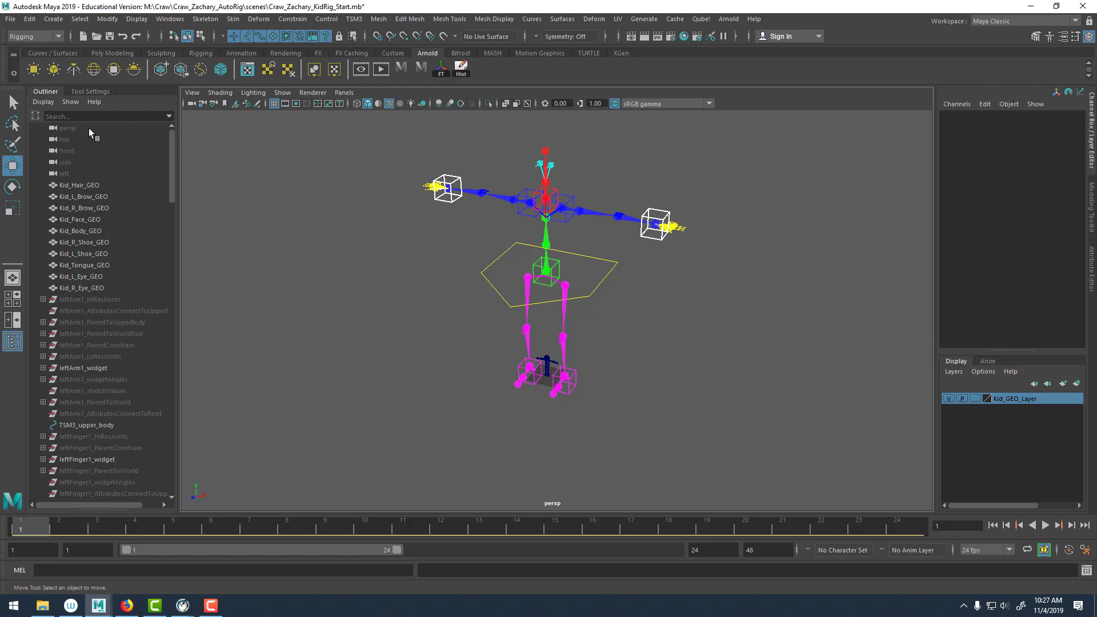
scroll(67, 289, down, 10)
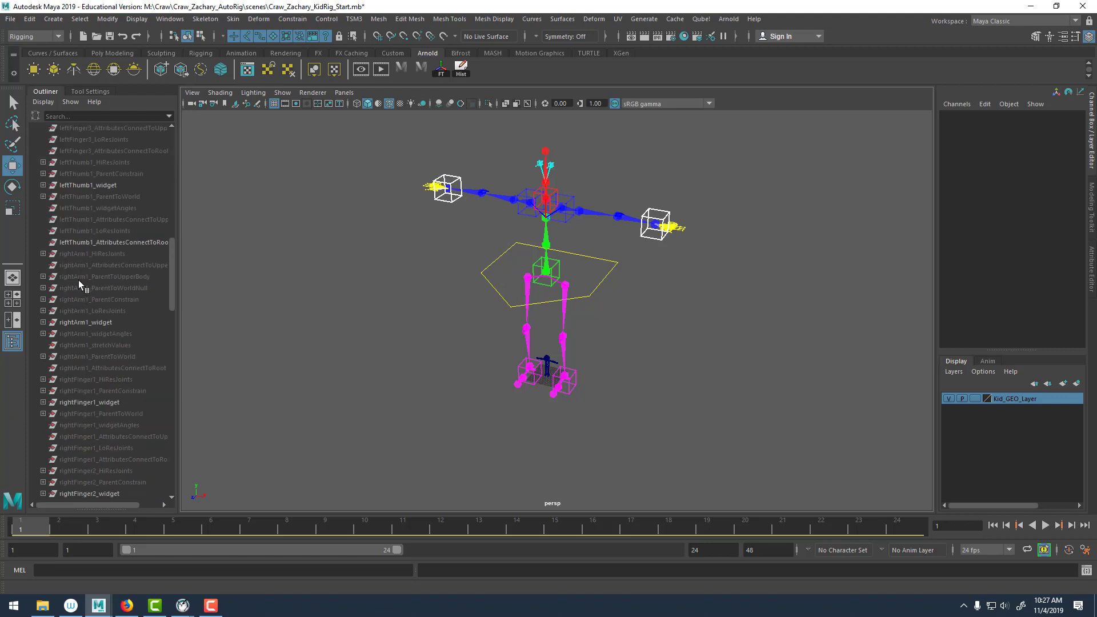
scroll(97, 283, down, 15)
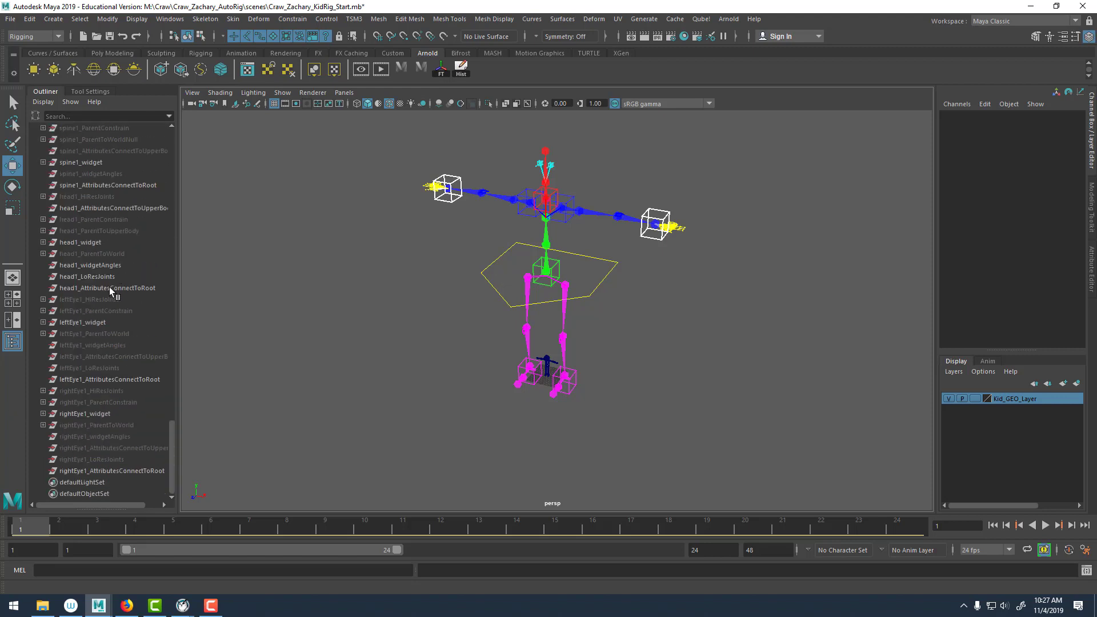
scroll(119, 302, up, 20)
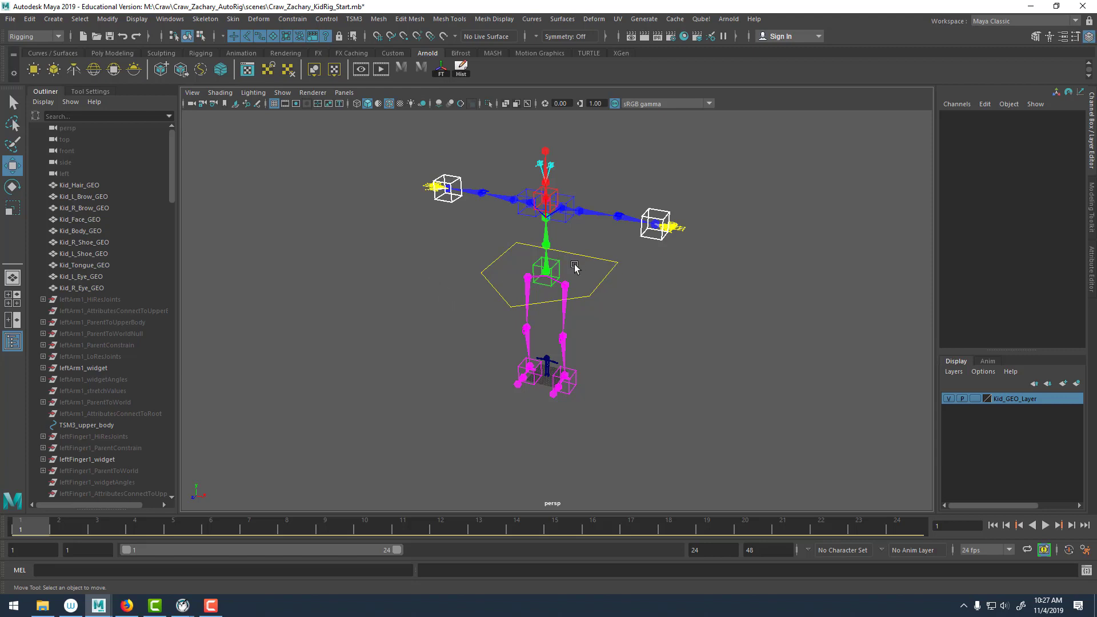
Frame the whole imported biped guide rig from a higher angle.
alt+drag(575, 268, 620, 254)
scroll(637, 333, up, 4)
alt+middle_drag(637, 333, 634, 408)
scroll(660, 310, up, 4)
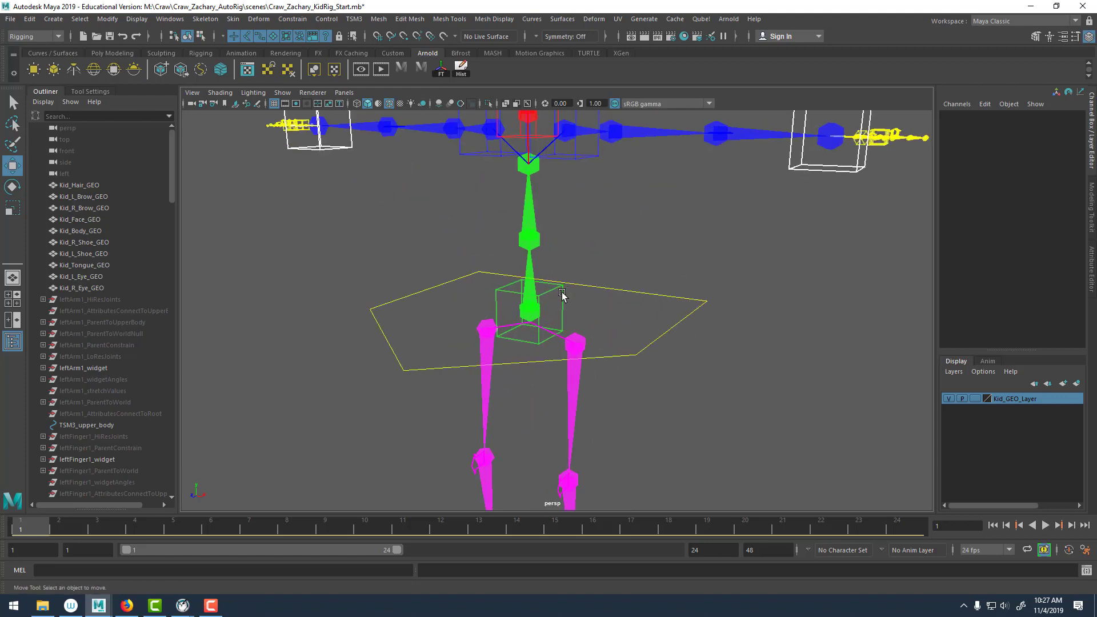
alt+right_drag(661, 336, 625, 233)
alt+middle_drag(625, 232, 641, 143)
alt+right_drag(649, 229, 475, 223)
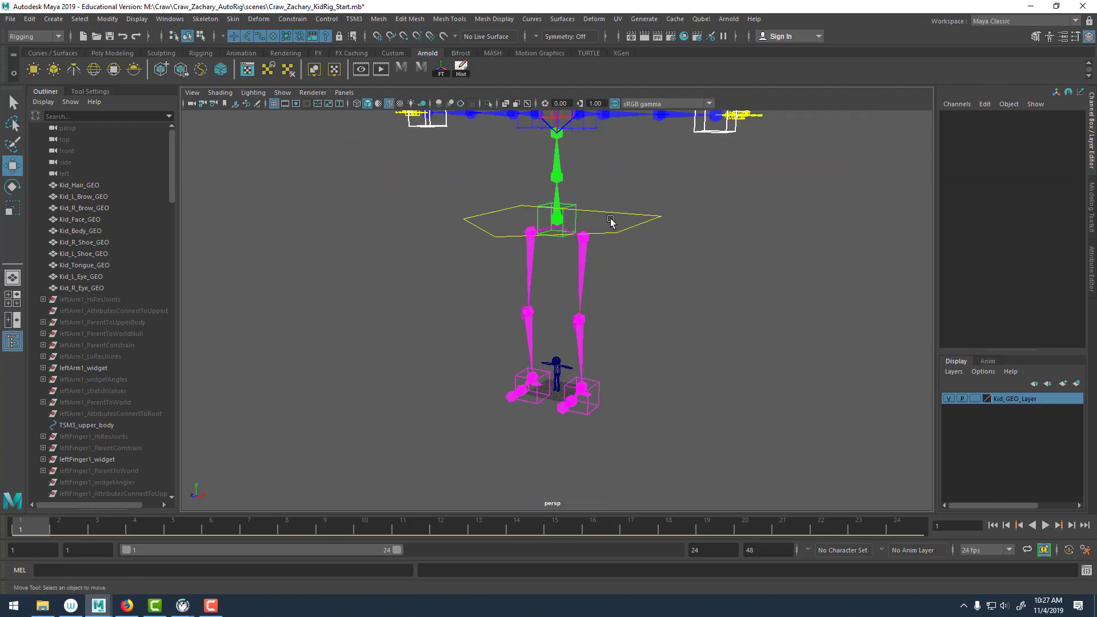
alt+middle_drag(610, 223, 603, 323)
alt+middle_drag(546, 292, 545, 365)
mouse_move(571, 294)
alt+mouse_down()
mouse_move(573, 308)
mouse_move(601, 316)
mouse_move(558, 306)
mouse_move(580, 298)
alt+mouse_up()
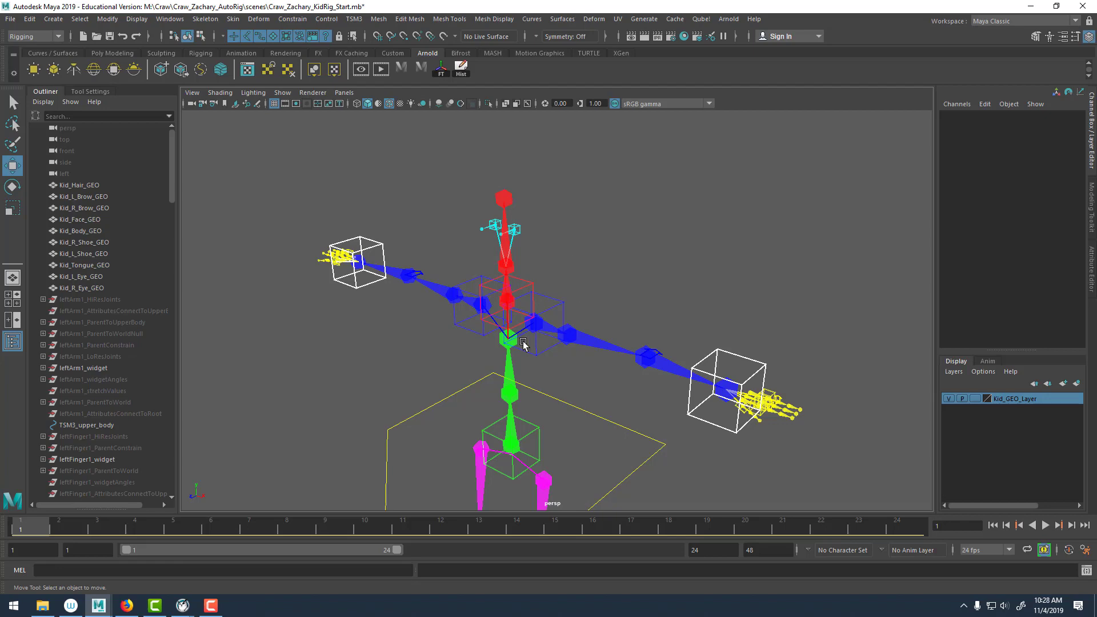
Zoom in on the pelvis and select the green spine1_Widget cube.
alt+middle_drag(522, 342, 573, 285)
alt+right_drag(573, 285, 609, 384)
alt+middle_drag(609, 383, 599, 320)
alt+right_drag(599, 320, 655, 353)
drag(623, 318, 654, 347)
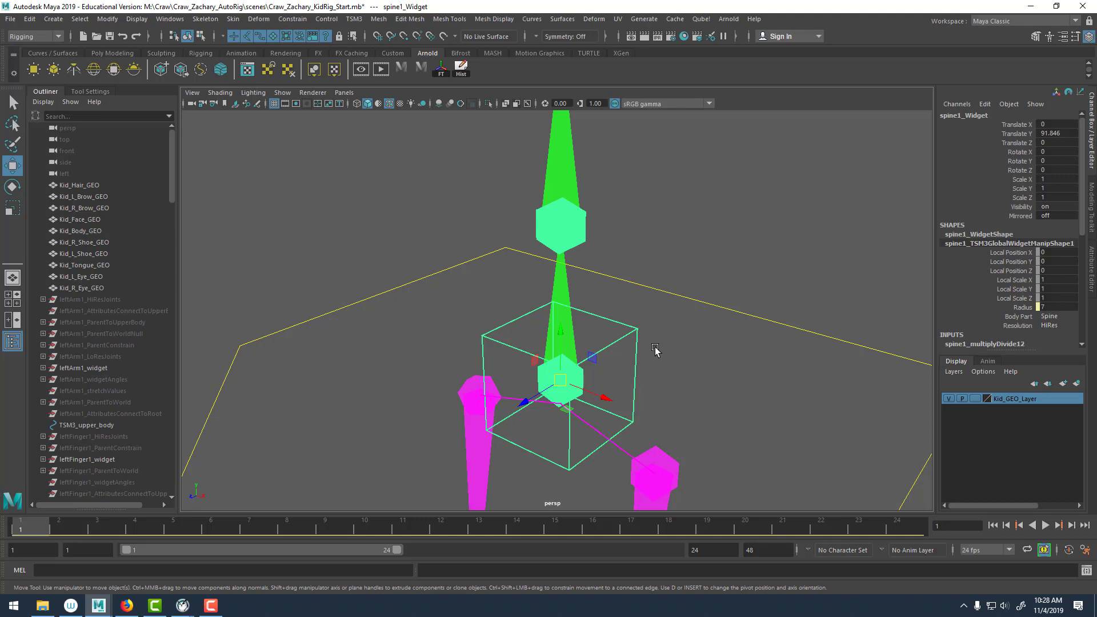
alt+right_drag(655, 348, 469, 221)
alt+drag(481, 255, 507, 245)
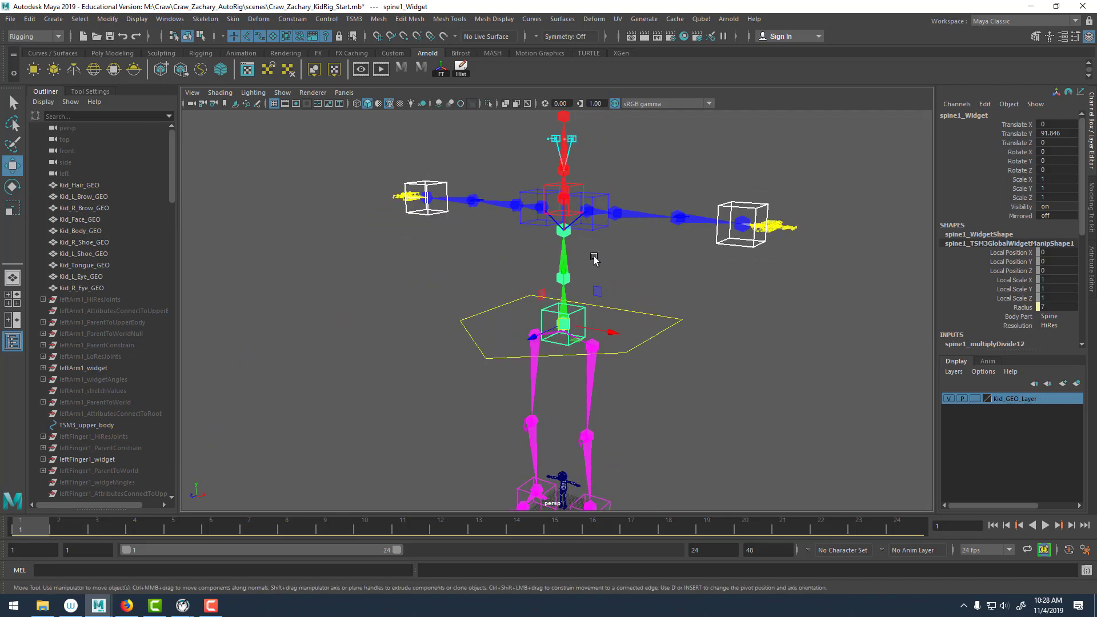
alt+middle_drag(663, 365, 663, 207)
alt+right_drag(664, 207, 673, 381)
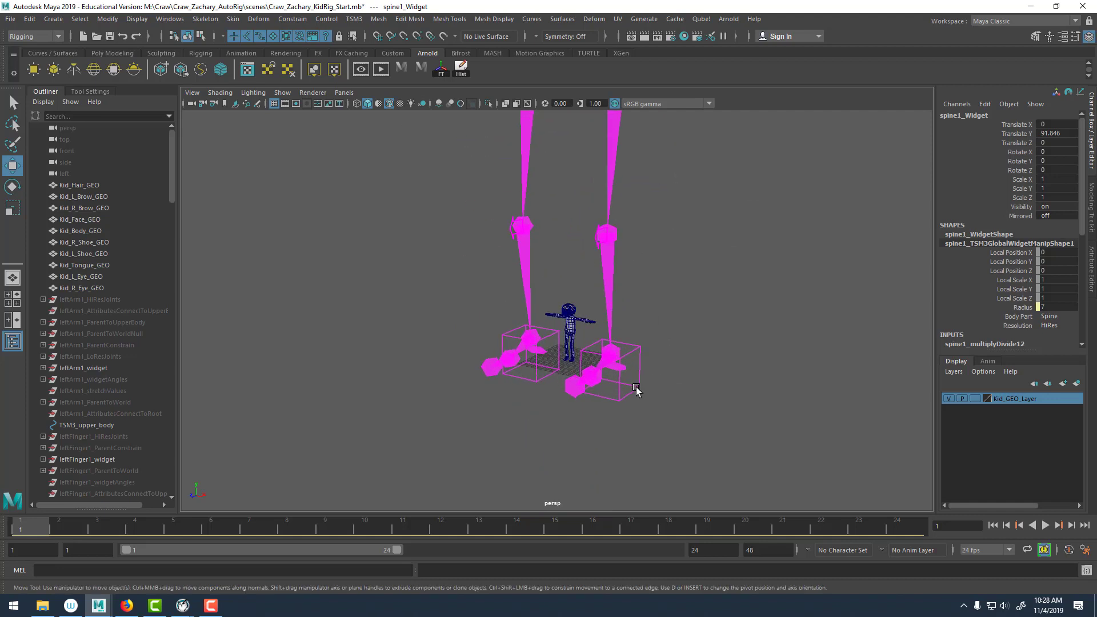
click(636, 391)
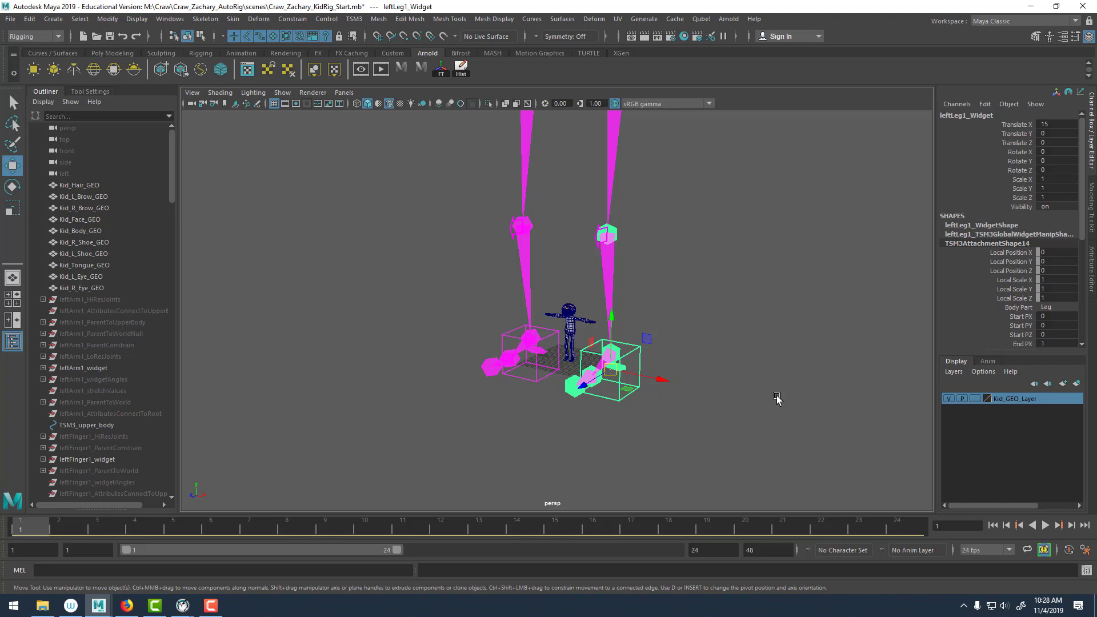
click(697, 234)
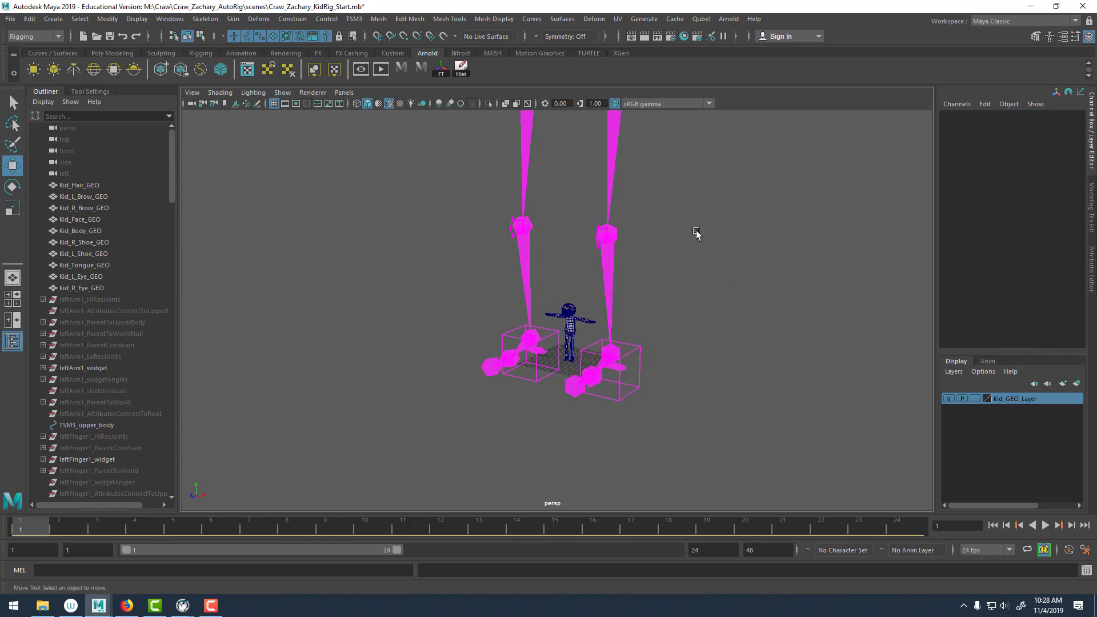
alt+drag(696, 234, 626, 277)
alt+middle_drag(626, 277, 640, 317)
scroll(650, 258, up, 4)
click(651, 264)
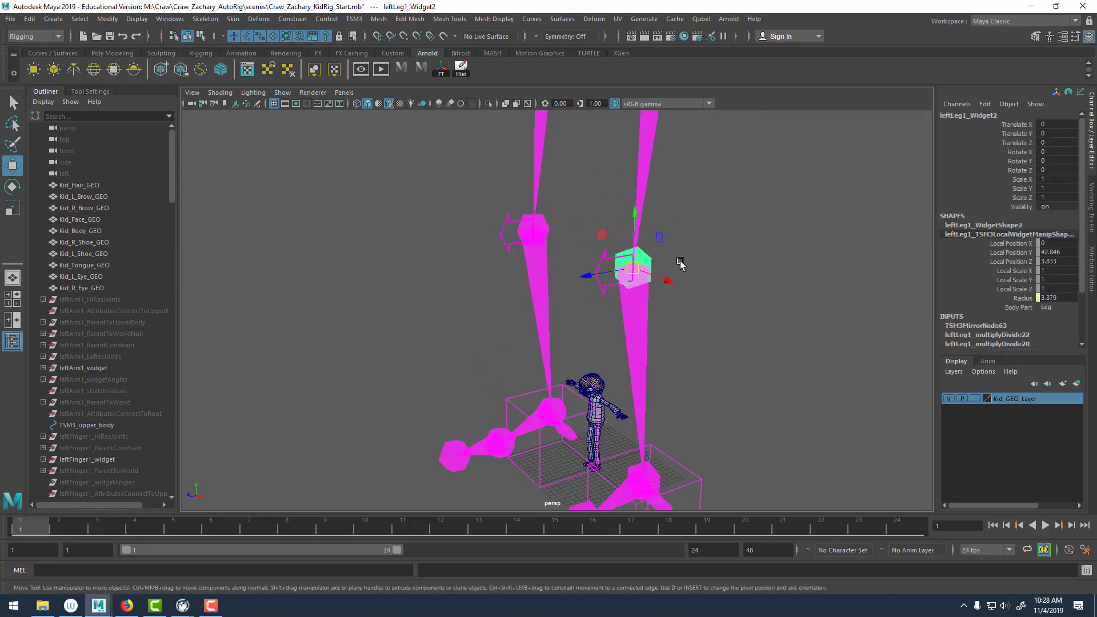
alt+drag(680, 265, 645, 165)
alt+middle_drag(646, 166, 643, 111)
alt+right_drag(643, 111, 657, 254)
alt+middle_drag(657, 255, 616, 223)
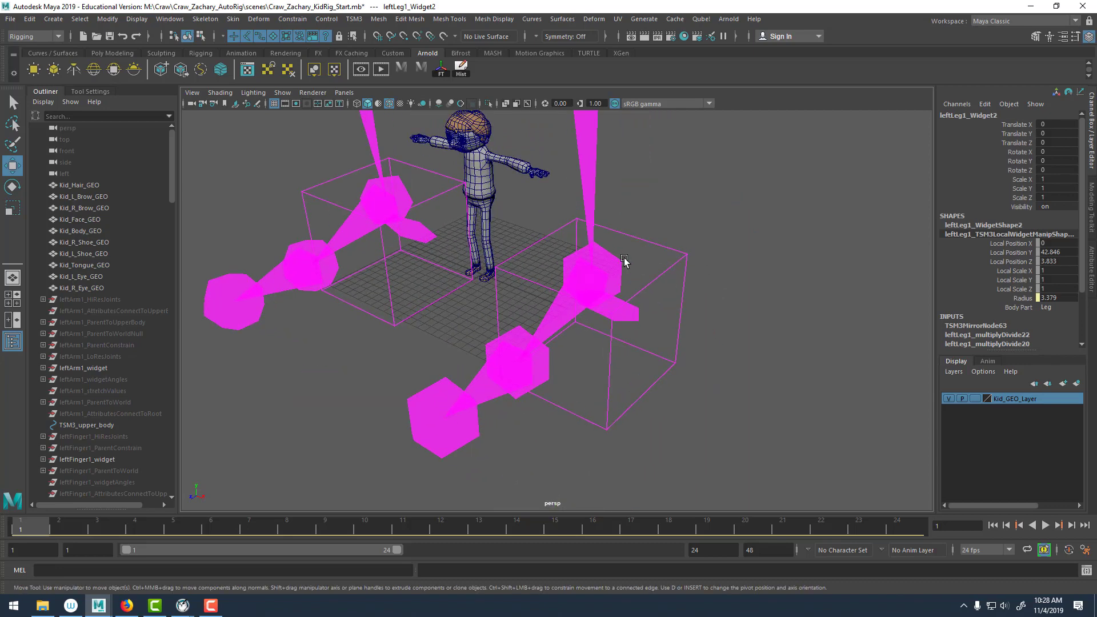
click(605, 279)
click(547, 360)
click(451, 410)
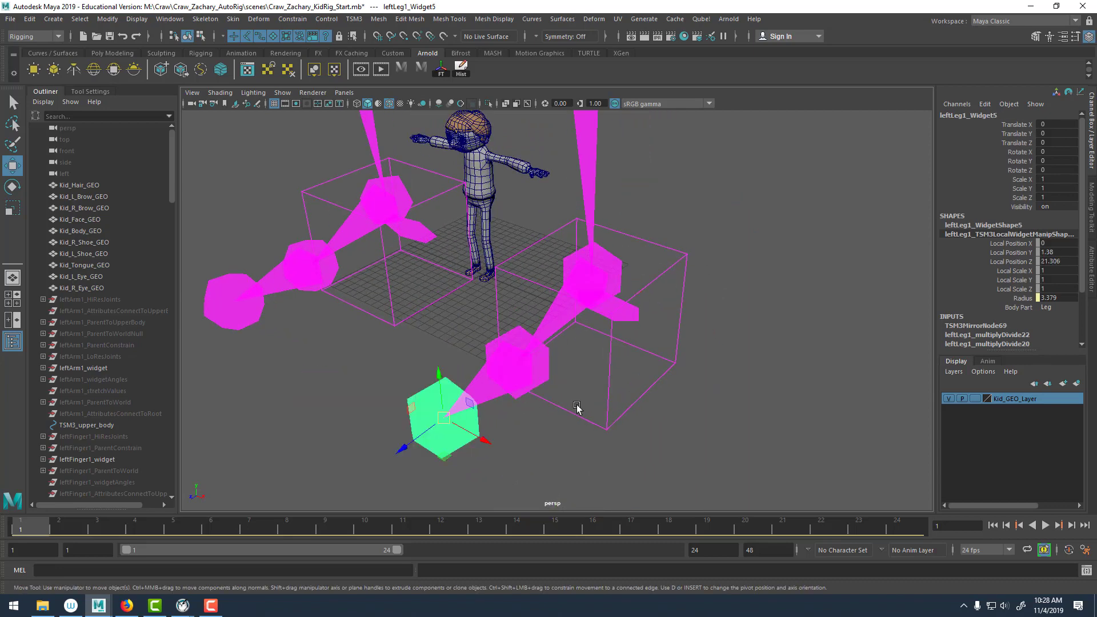
alt+drag(451, 410, 595, 311)
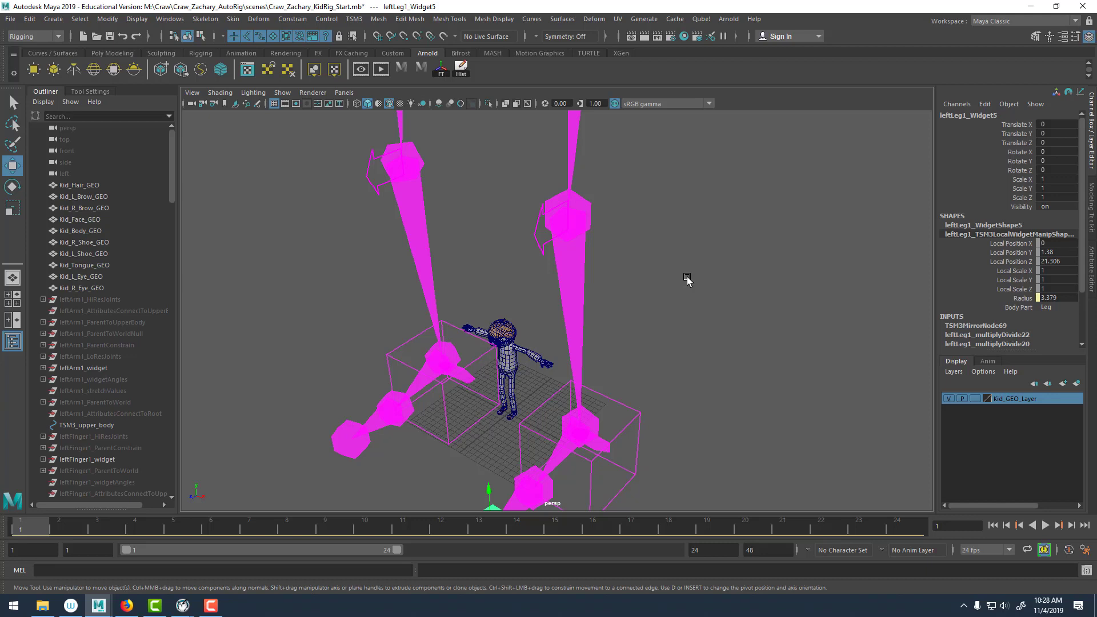
Frame the whole oversized guide rig and select the TSM3_upper_body hip control.
click(743, 262)
alt+right_drag(744, 261, 509, 198)
alt+drag(509, 199, 592, 279)
alt+middle_drag(592, 280, 608, 317)
alt+drag(608, 317, 577, 300)
alt+right_drag(576, 299, 526, 259)
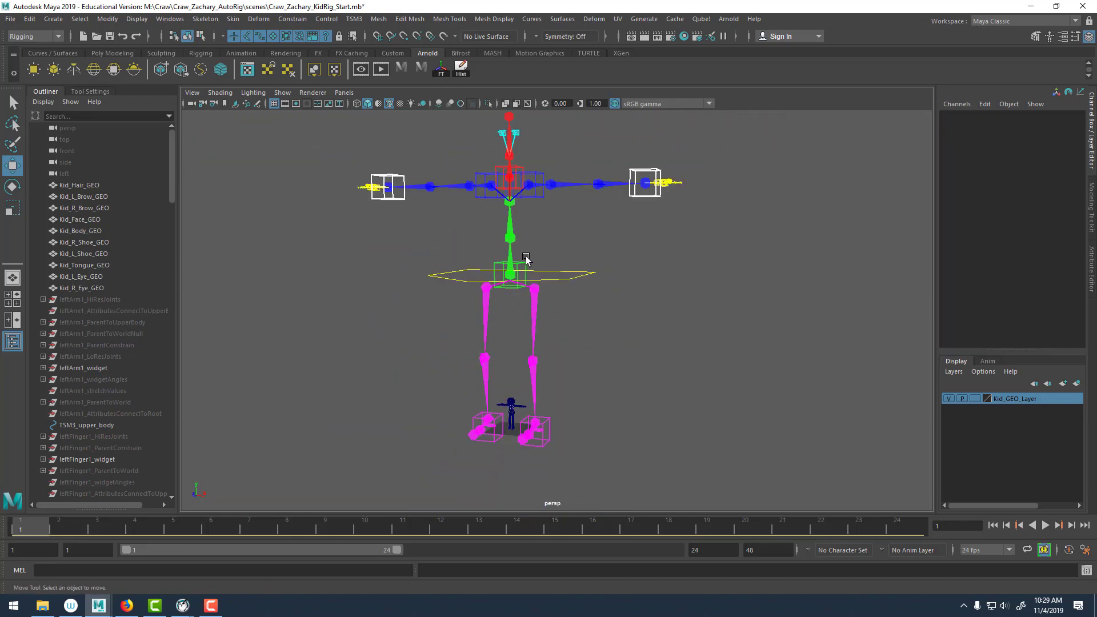
mouse_move(526, 260)
alt+mouse_down()
mouse_move(544, 255)
mouse_move(526, 270)
mouse_move(619, 292)
mouse_move(530, 263)
alt+mouse_up()
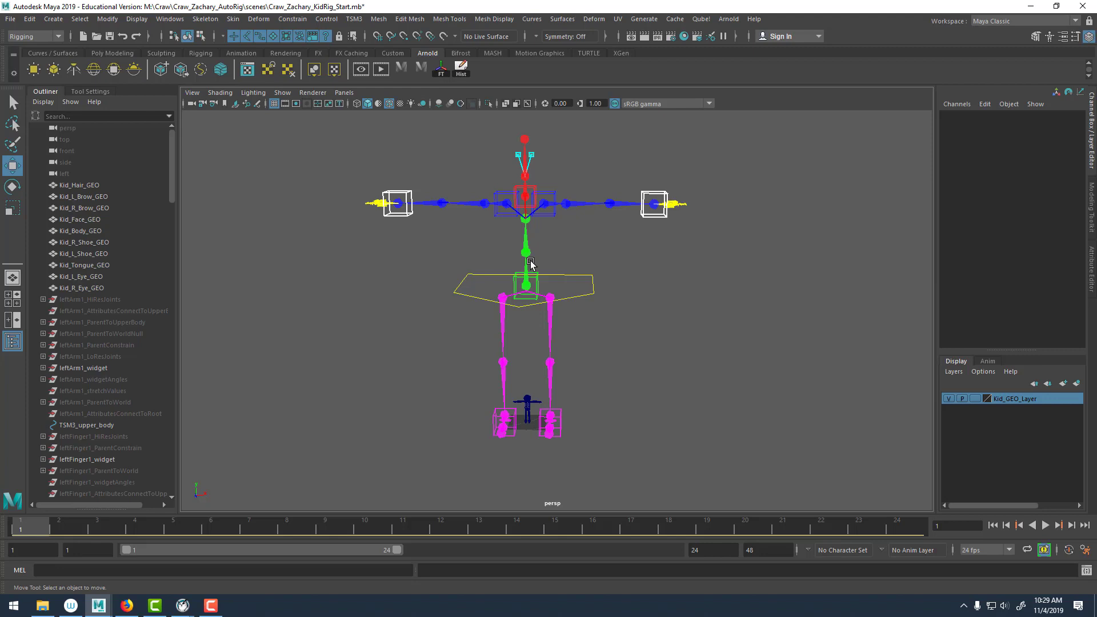
alt+drag(534, 284, 502, 307)
alt+right_drag(501, 308, 629, 328)
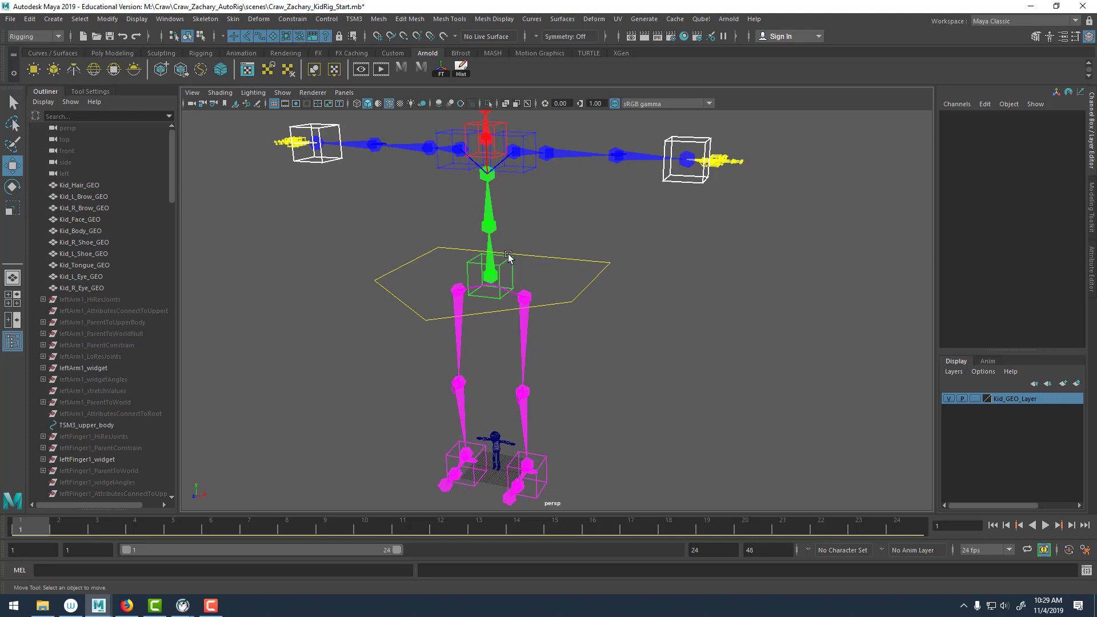
click(512, 261)
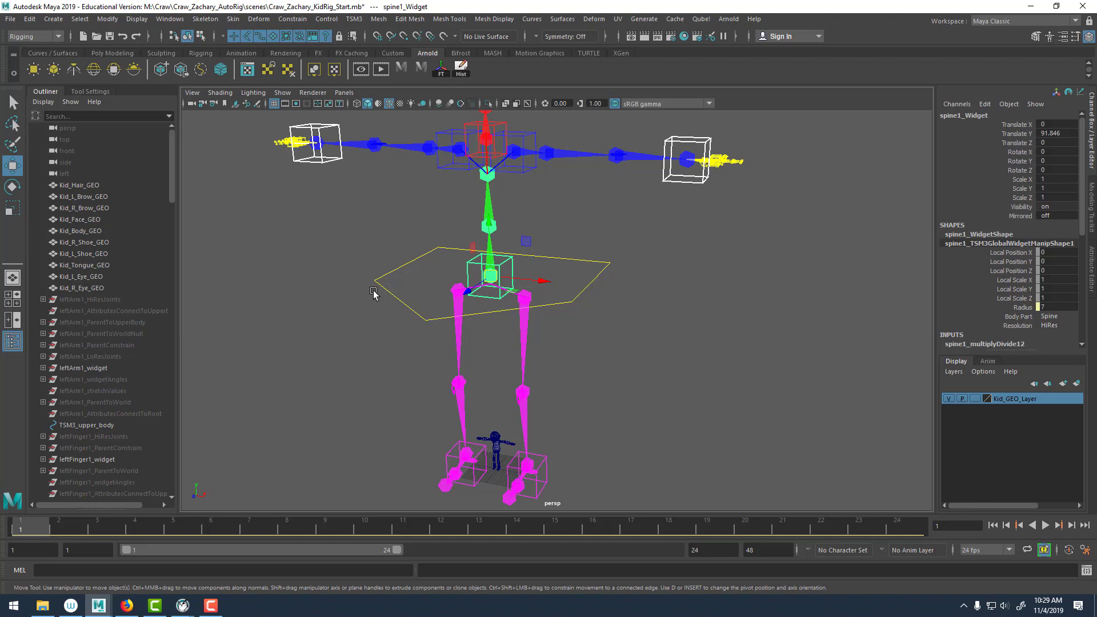
click(607, 271)
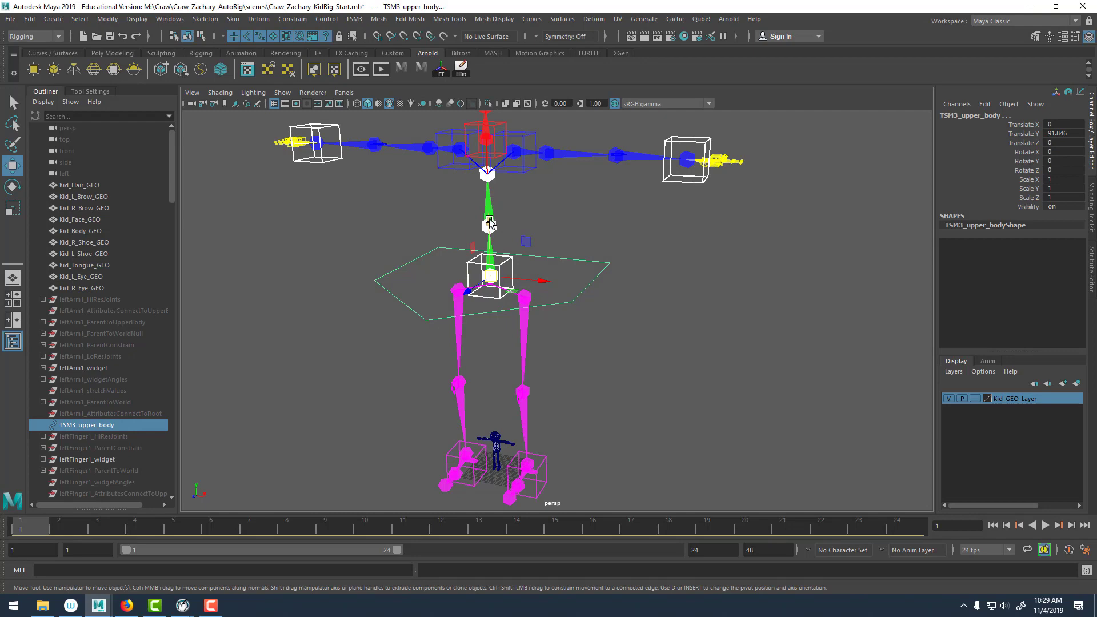
Raise TSM3_upper_body to Translate Y 87.679 and scale it uniformly to 0.28.
drag(489, 223, 371, 284)
key(e)
key(r)
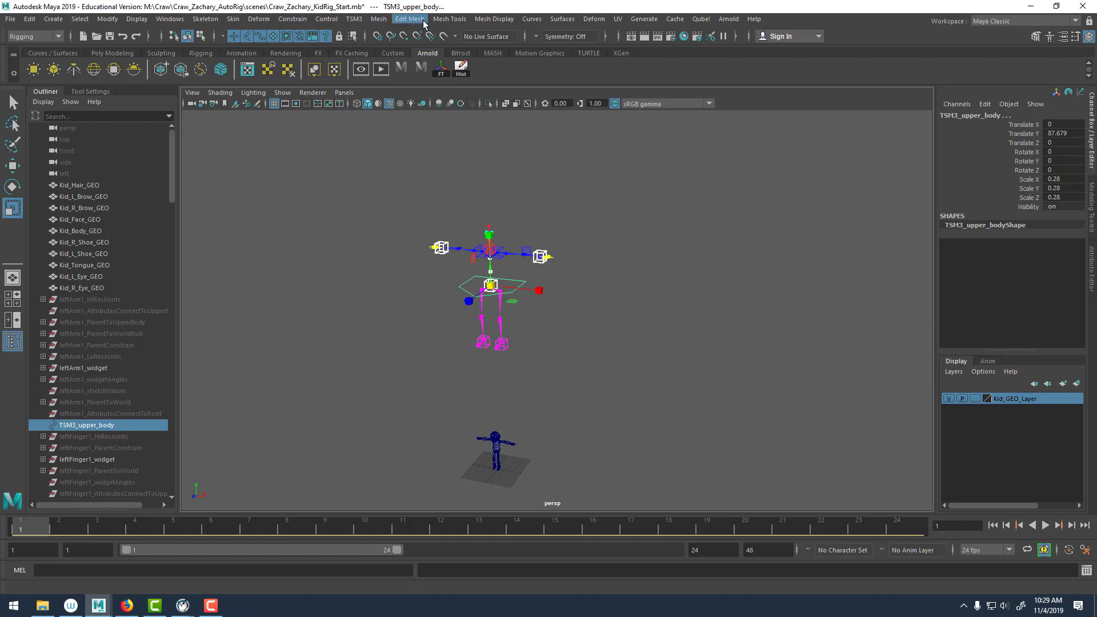
alt+middle_drag(503, 326, 583, 253)
alt+right_drag(584, 253, 553, 306)
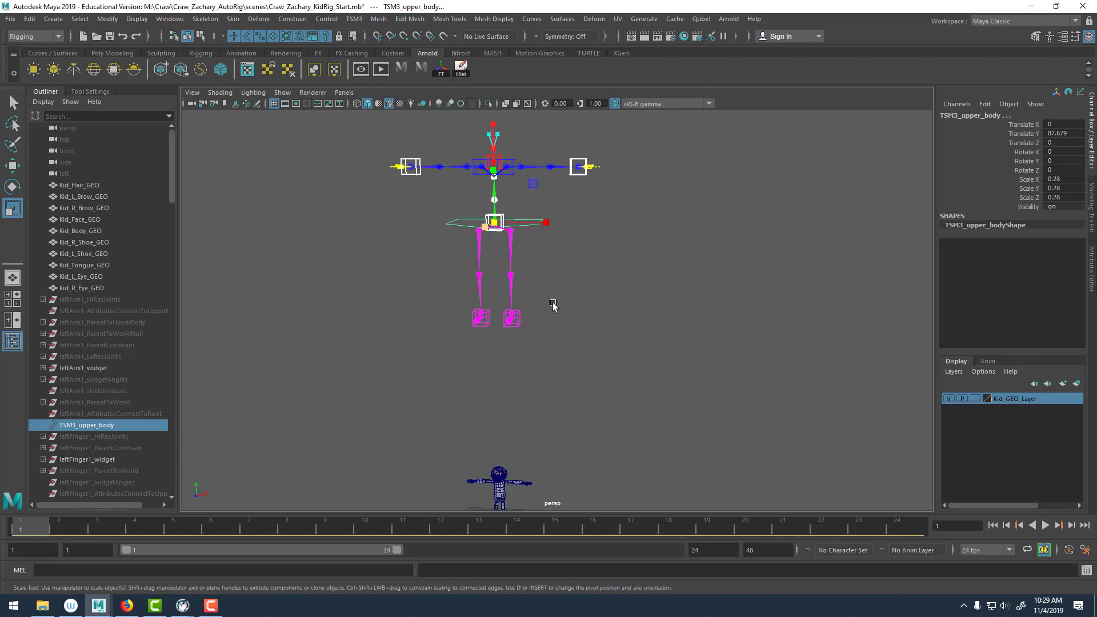
key(space)
click(343, 92)
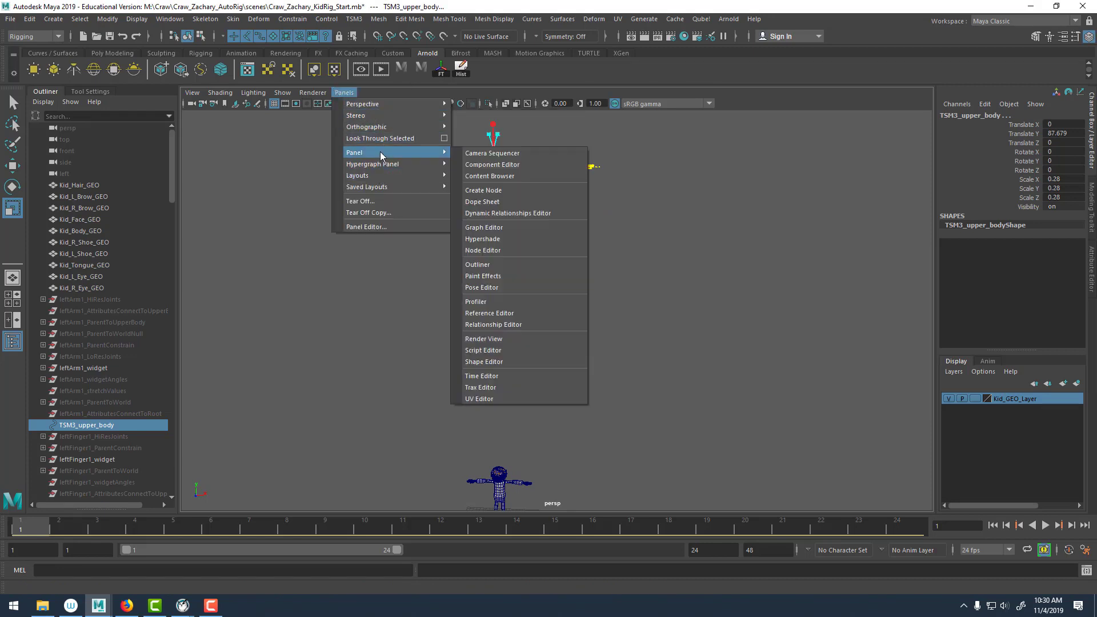
Switch to the front orthographic view and frame the rig above the Kid character.
mouse_move(381, 128)
click(474, 129)
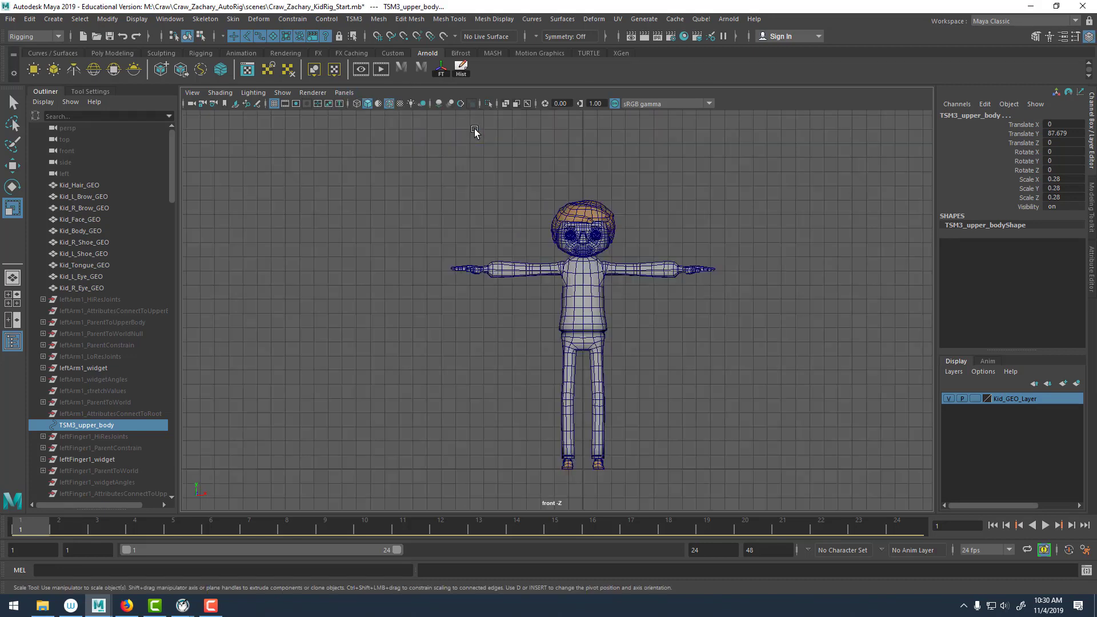
alt+right_drag(592, 263, 326, 300)
alt+middle_drag(604, 275, 518, 396)
alt+right_drag(382, 268, 325, 271)
alt+middle_drag(443, 230, 434, 300)
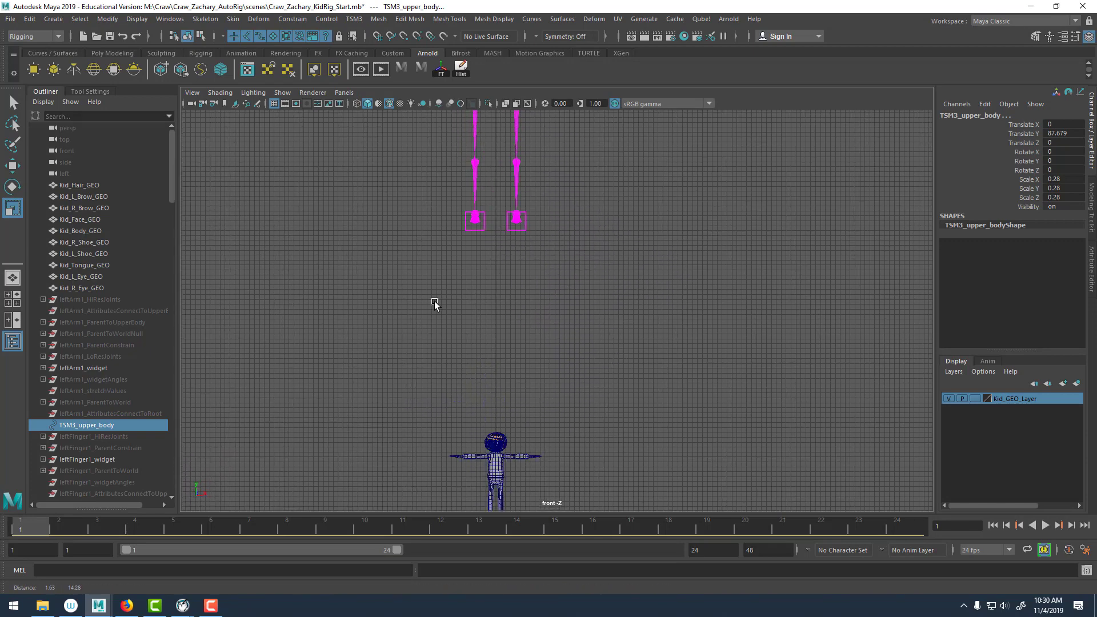
alt+right_drag(600, 211, 553, 189)
Lower the TSM3_upper_body guide rig down onto the Kid character.
key(w)
drag(515, 119, 550, 414)
alt+middle_drag(551, 412, 578, 273)
alt+right_drag(579, 240, 635, 265)
Scale the guide rig to 0.061 and move it down to Translate Y 9.54.
key(e)
key(r)
drag(514, 207, 372, 205)
alt+right_drag(569, 243, 588, 297)
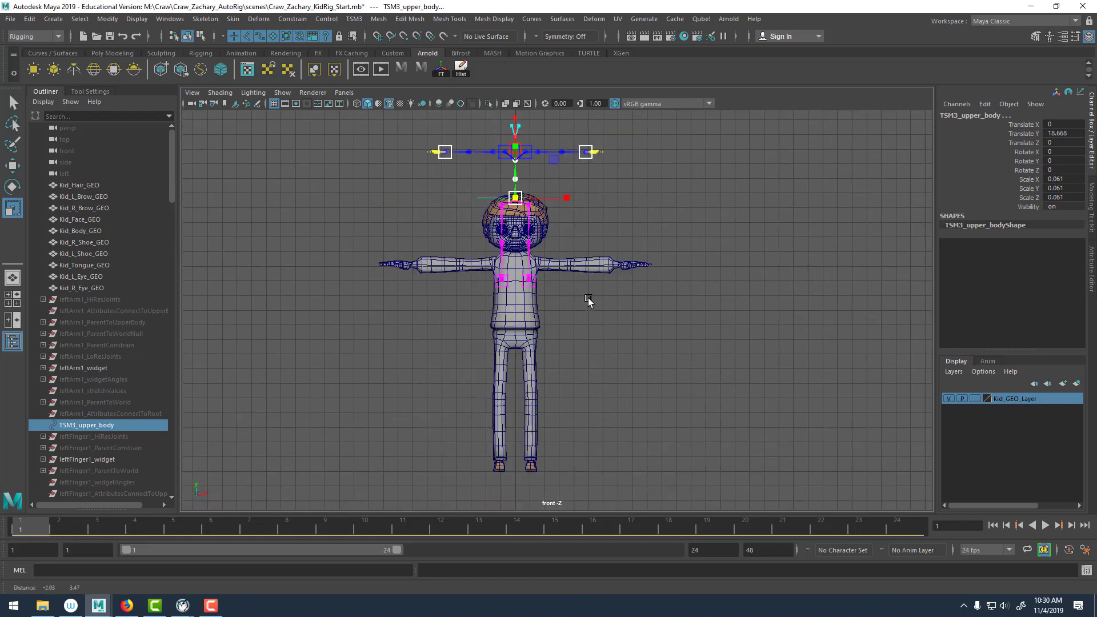
key(w)
drag(521, 152, 522, 282)
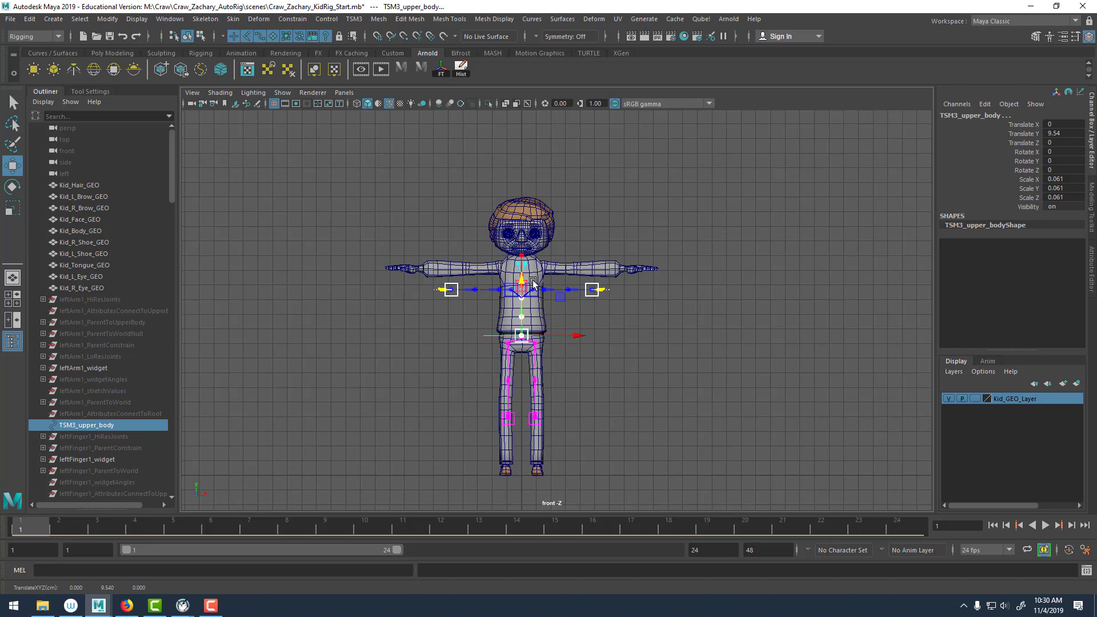
Enlarge the guide rig slightly to scale 0.068 to fit the Kid's hips.
alt+right_drag(674, 354, 721, 400)
scroll(570, 327, up, 2)
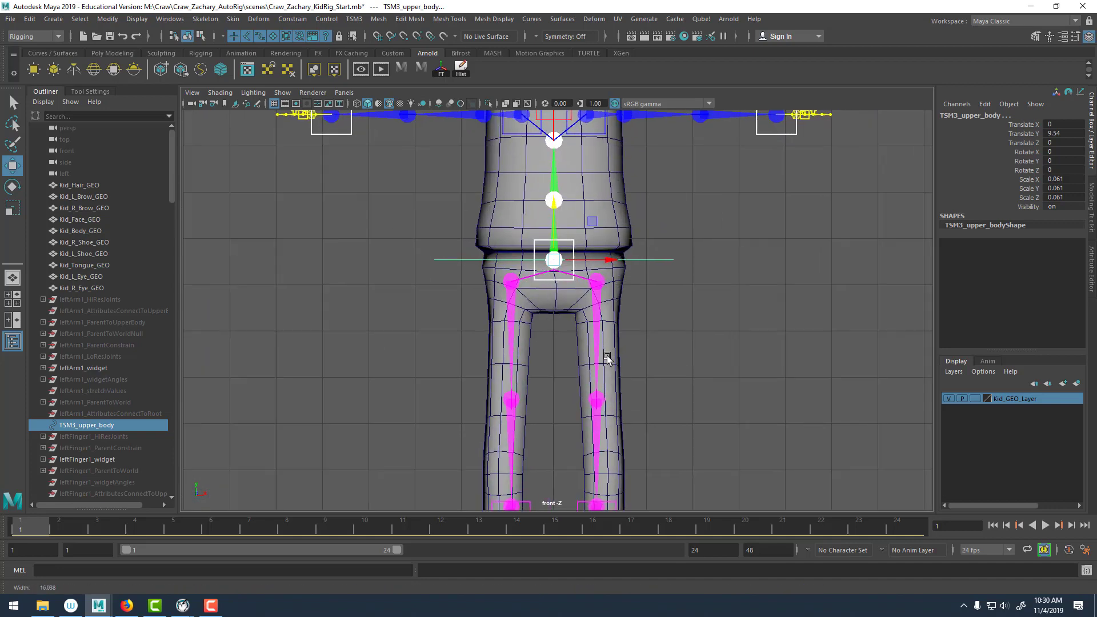
key(e)
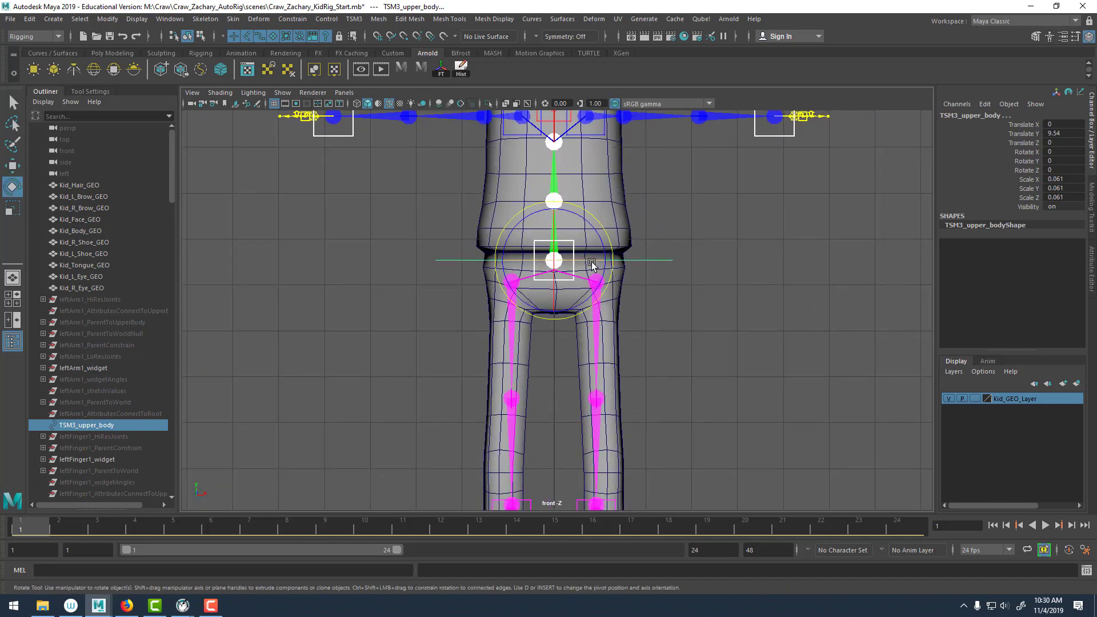
key(r)
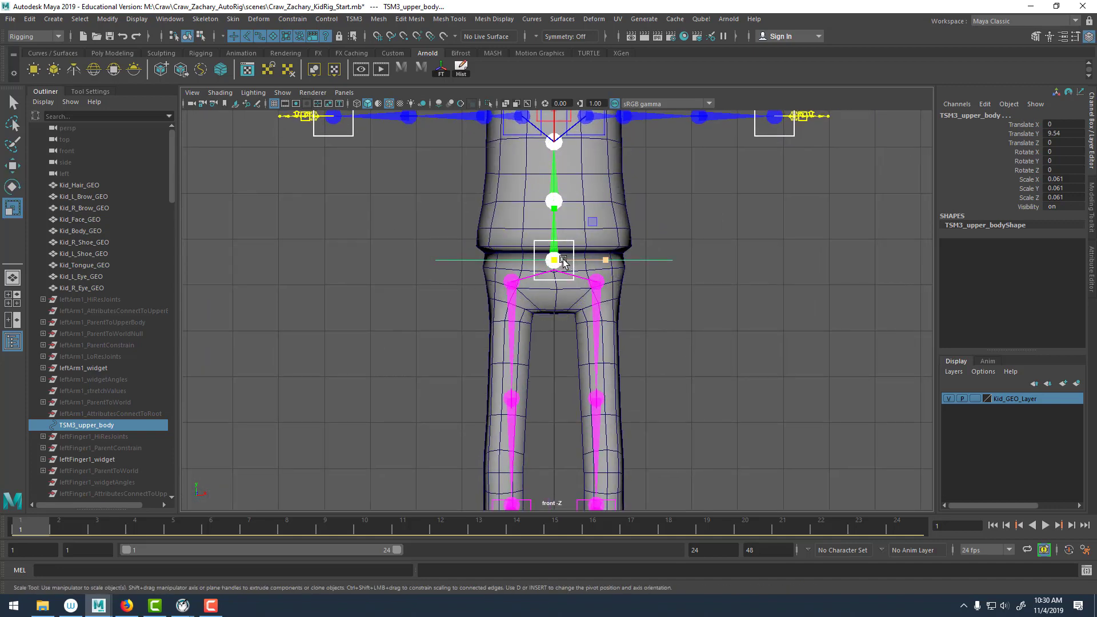
middle_drag(574, 264, 579, 259)
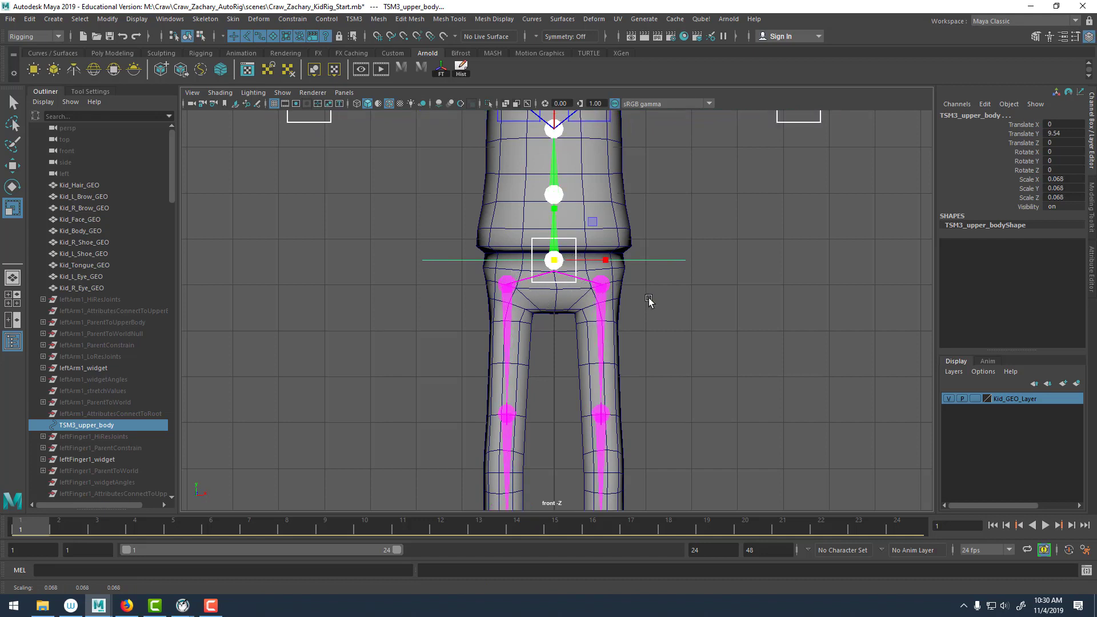
scroll(742, 305, down, 4)
scroll(719, 307, up, 2)
scroll(720, 308, up, 3)
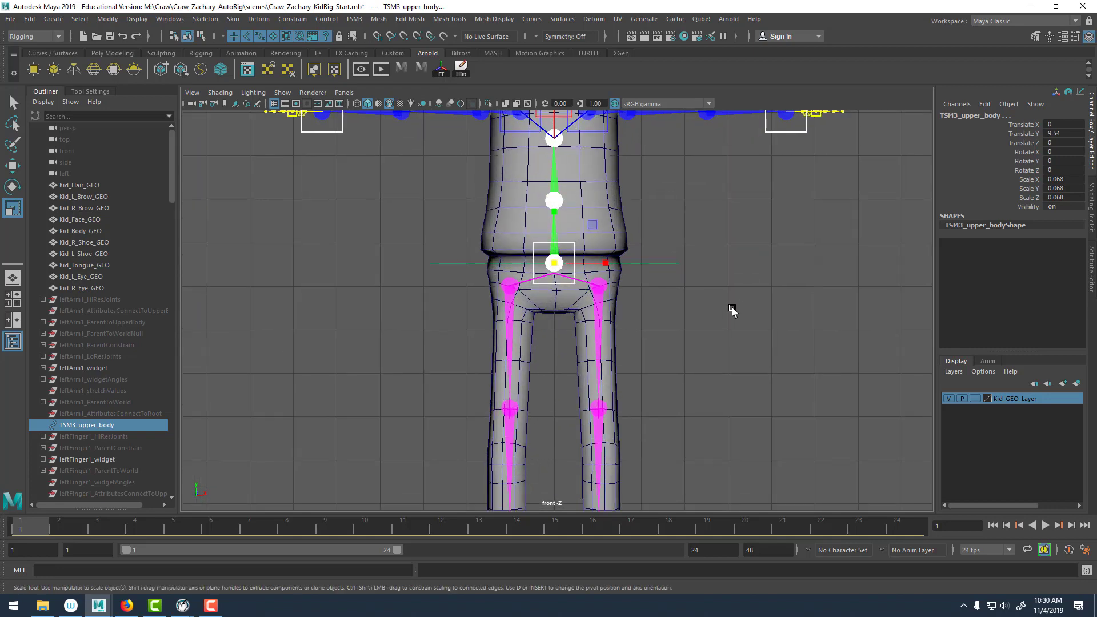
key(q)
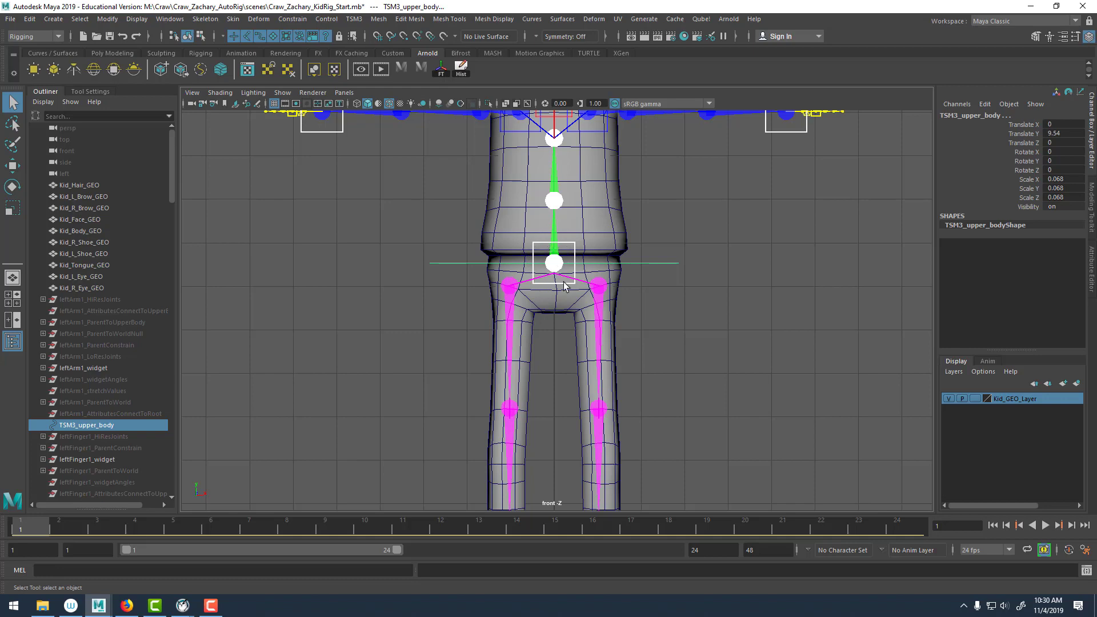
Raise TSM3_upper_body slightly to Translate Y 9.749.
scroll(524, 239, up, 3)
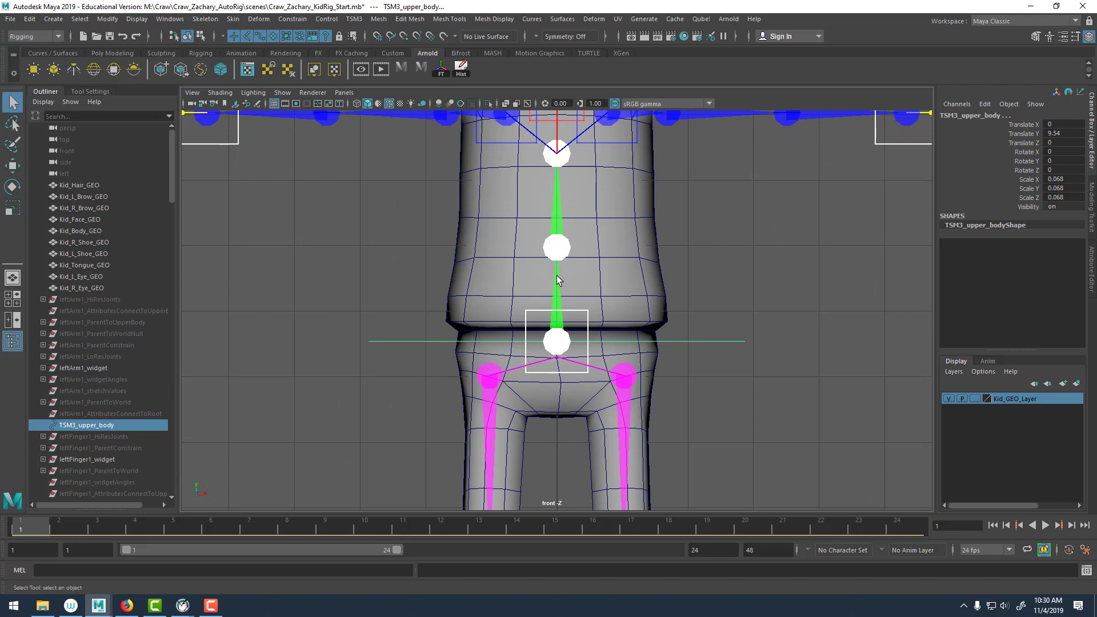
key(w)
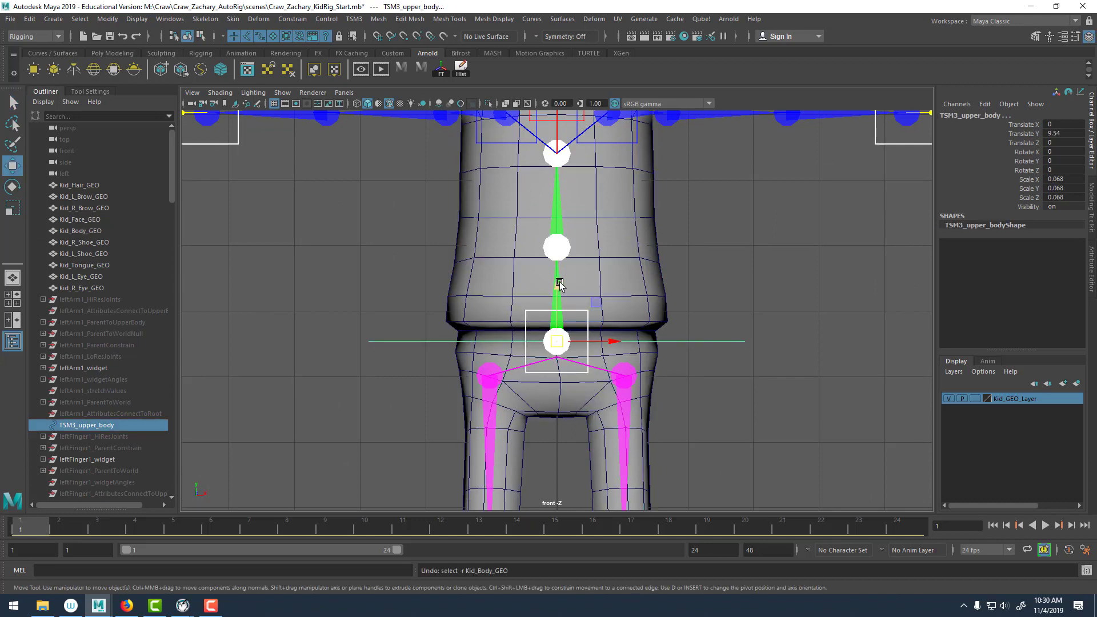
drag(558, 285, 558, 271)
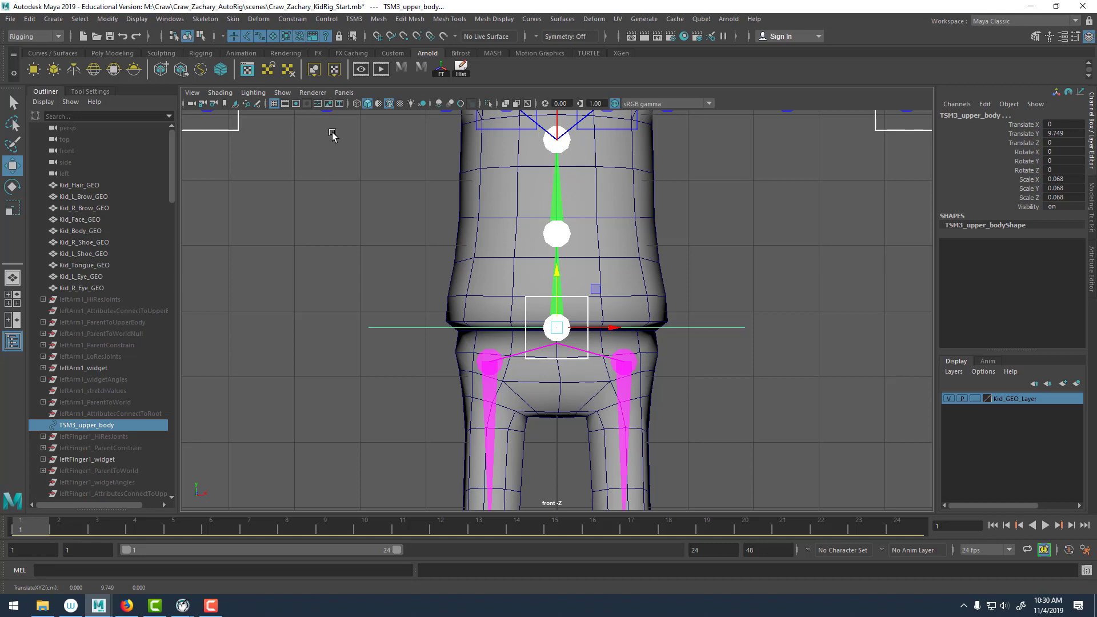
click(345, 93)
Switch to the side orthographic view and zoom in on the character's torso.
mouse_move(375, 125)
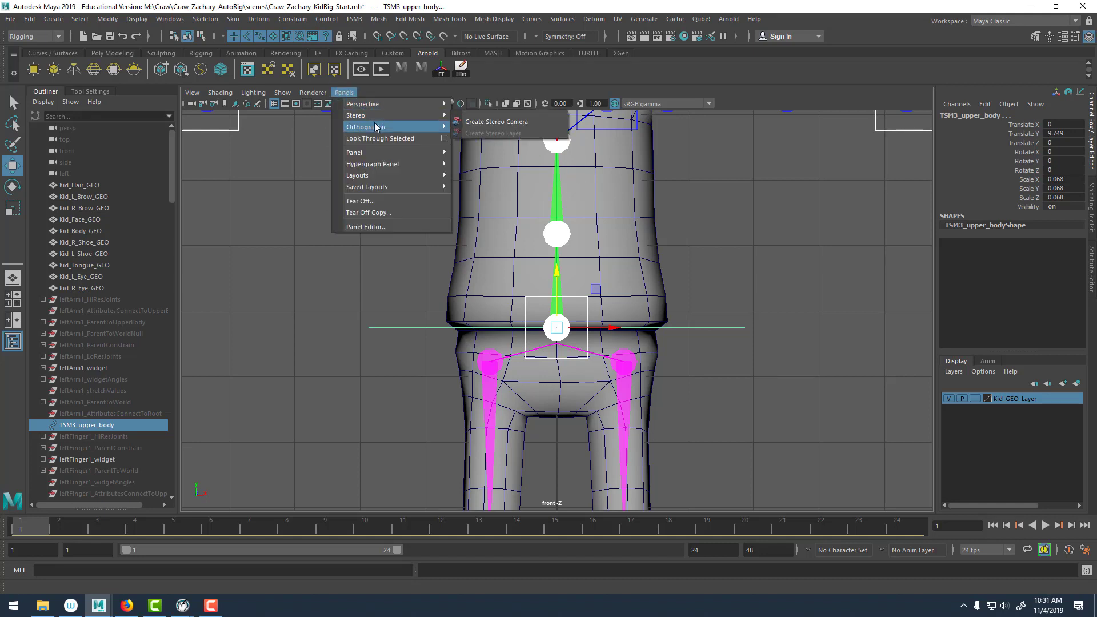
click(500, 151)
alt+right_drag(665, 307, 490, 349)
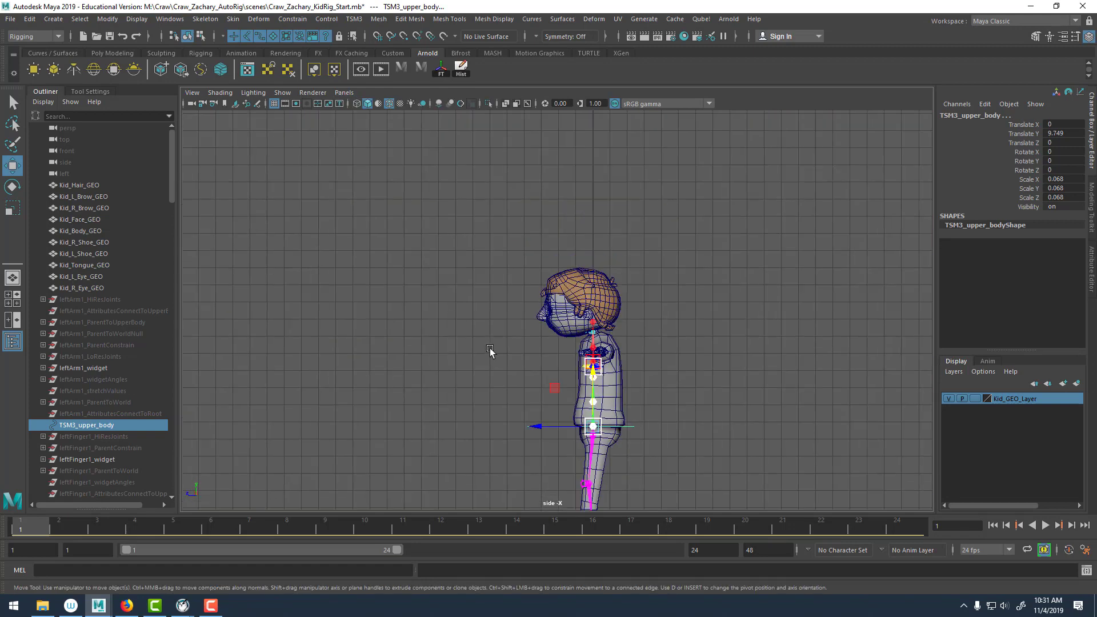
alt+middle_drag(617, 461, 587, 344)
alt+right_drag(587, 344, 657, 400)
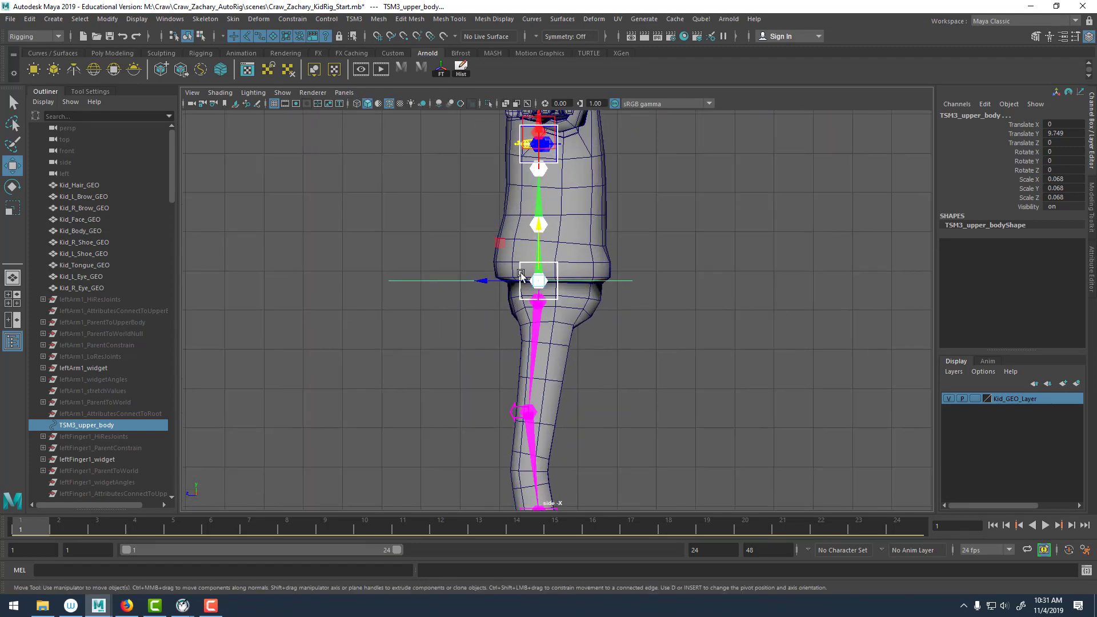
Move TSM3_upper_body back to Translate Z -0.408, then deselect it.
drag(486, 283, 502, 283)
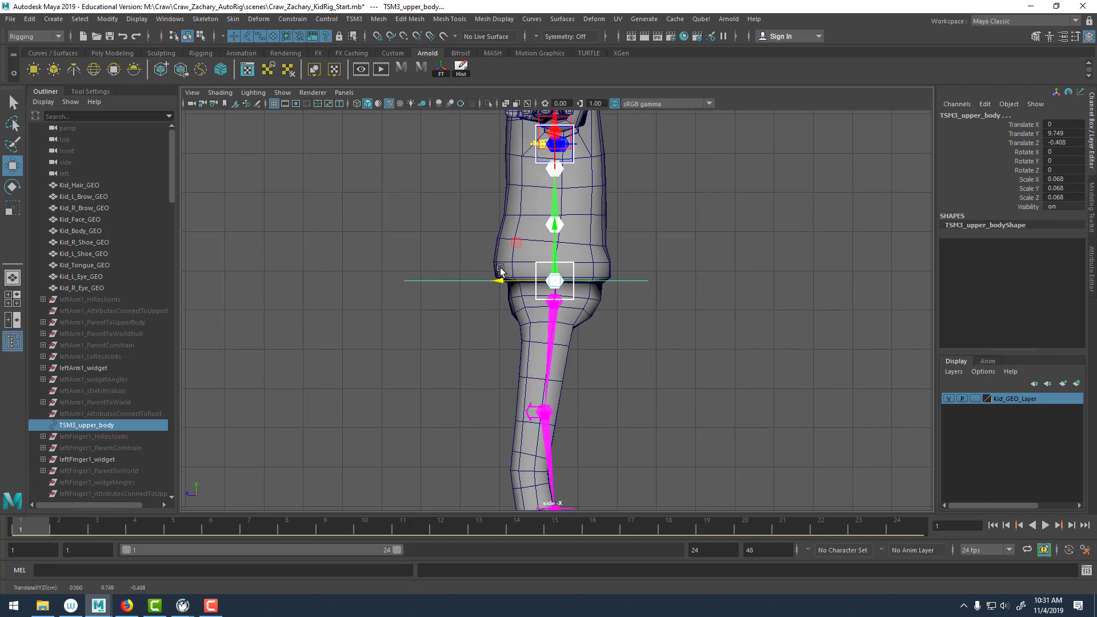
alt+right_drag(499, 268, 576, 248)
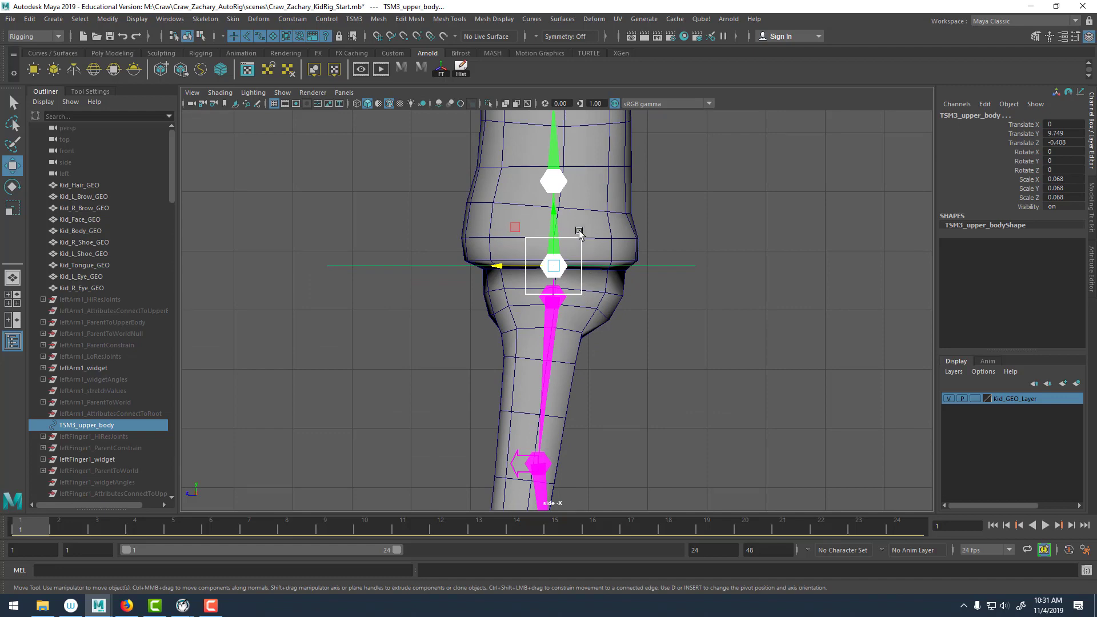
alt+right_drag(684, 345, 592, 311)
alt+middle_drag(566, 343, 570, 318)
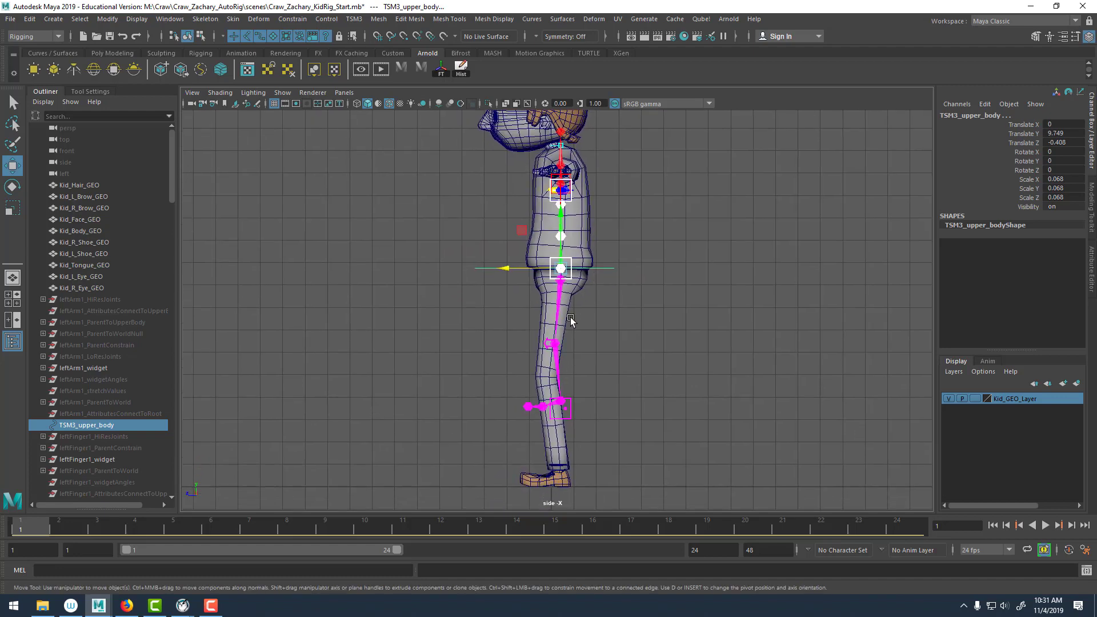
click(796, 303)
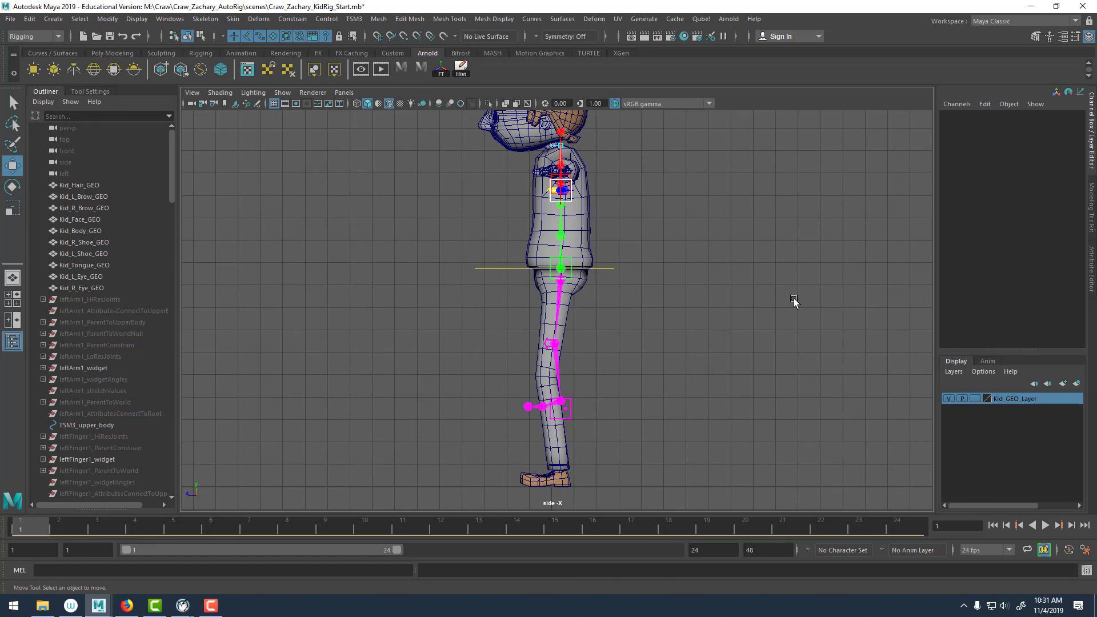
key(space)
Switch to the perspective view and orbit in on the Kid's torso and legs.
drag(791, 297, 558, 309)
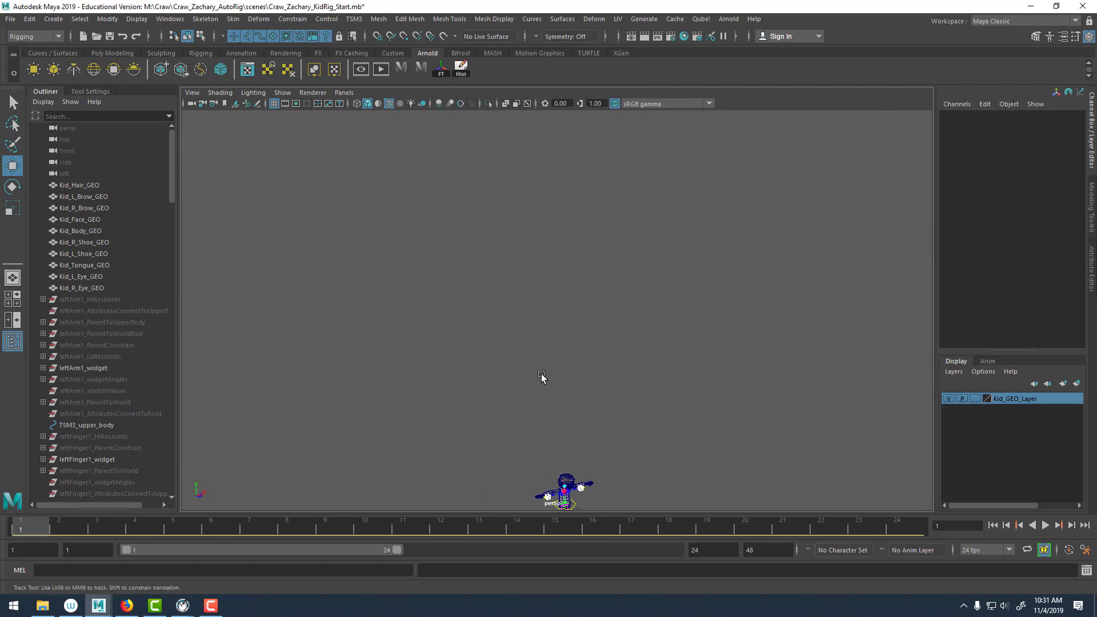
alt+middle_drag(541, 377, 534, 274)
alt+right_drag(537, 280, 672, 446)
alt+middle_drag(671, 446, 695, 353)
alt+drag(695, 352, 646, 365)
alt+right_drag(542, 286, 610, 312)
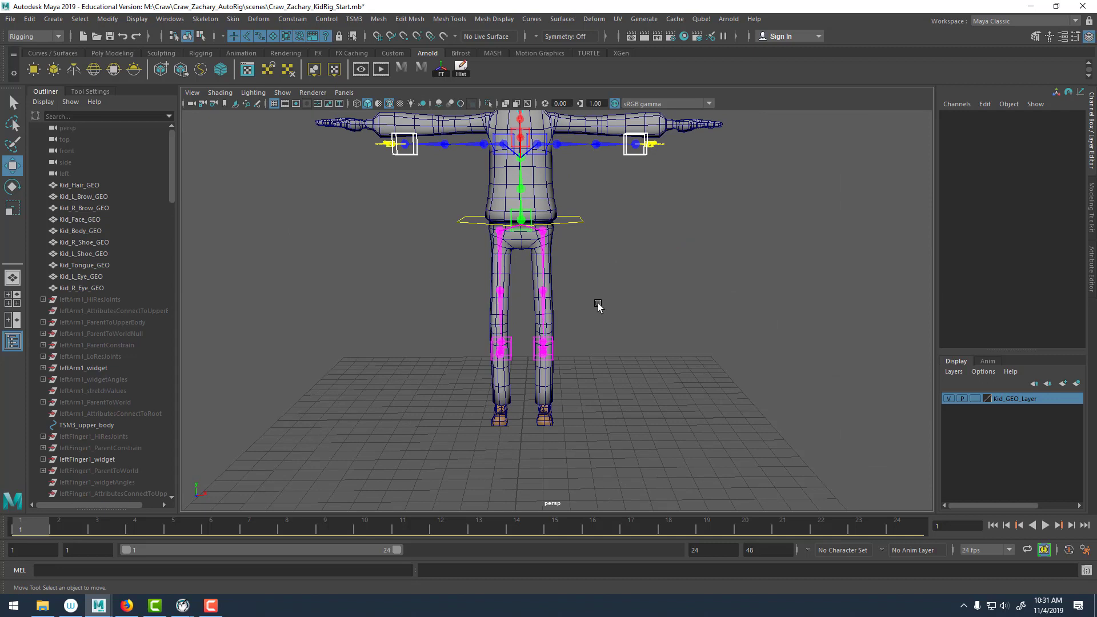
alt+drag(623, 327, 556, 325)
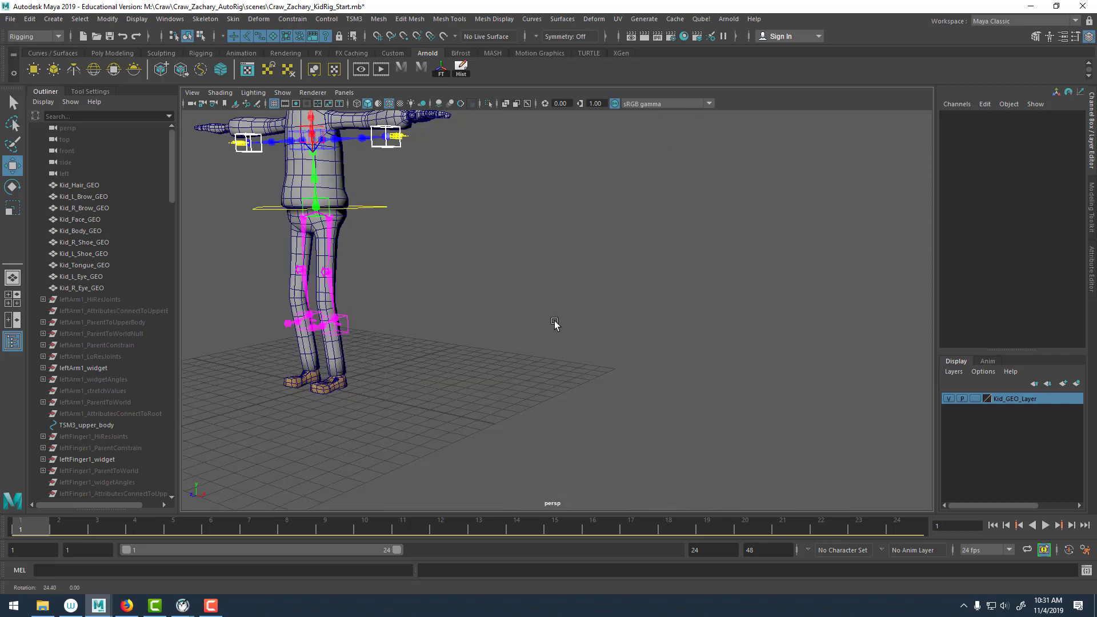
mouse_move(556, 326)
alt+right_down()
mouse_move(705, 358)
mouse_move(548, 337)
alt+right_up()
alt+middle_drag(548, 337, 686, 325)
alt+right_drag(434, 274, 526, 294)
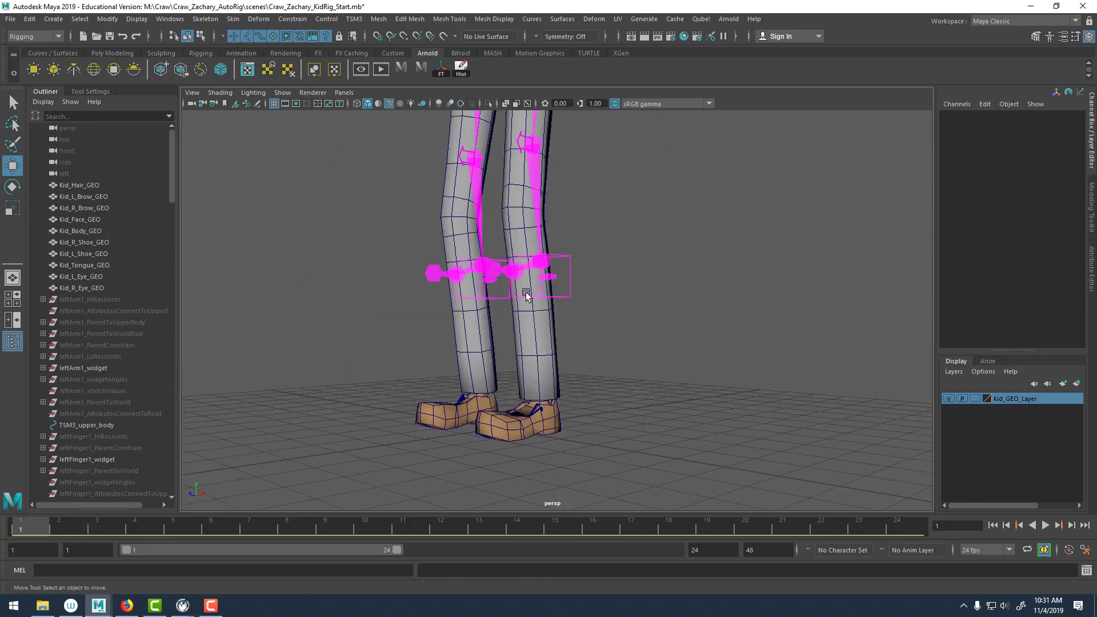
Select leftLeg1_Widget, test-move it along X, then undo the move.
click(564, 296)
alt+drag(627, 291, 668, 297)
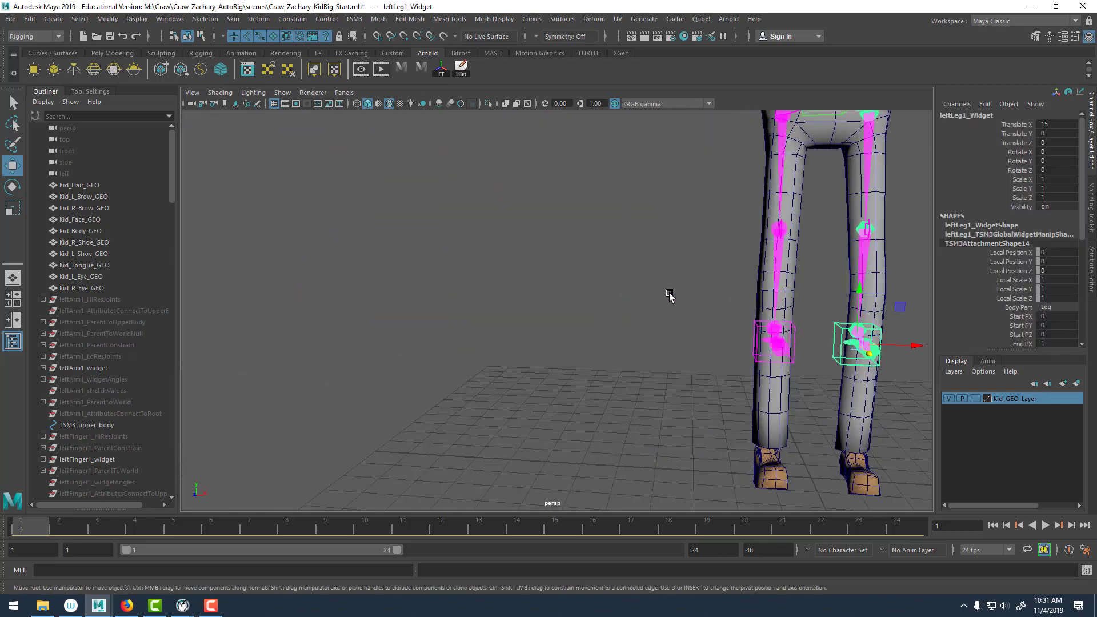
alt+middle_drag(668, 297, 537, 306)
alt+right_drag(712, 316, 637, 293)
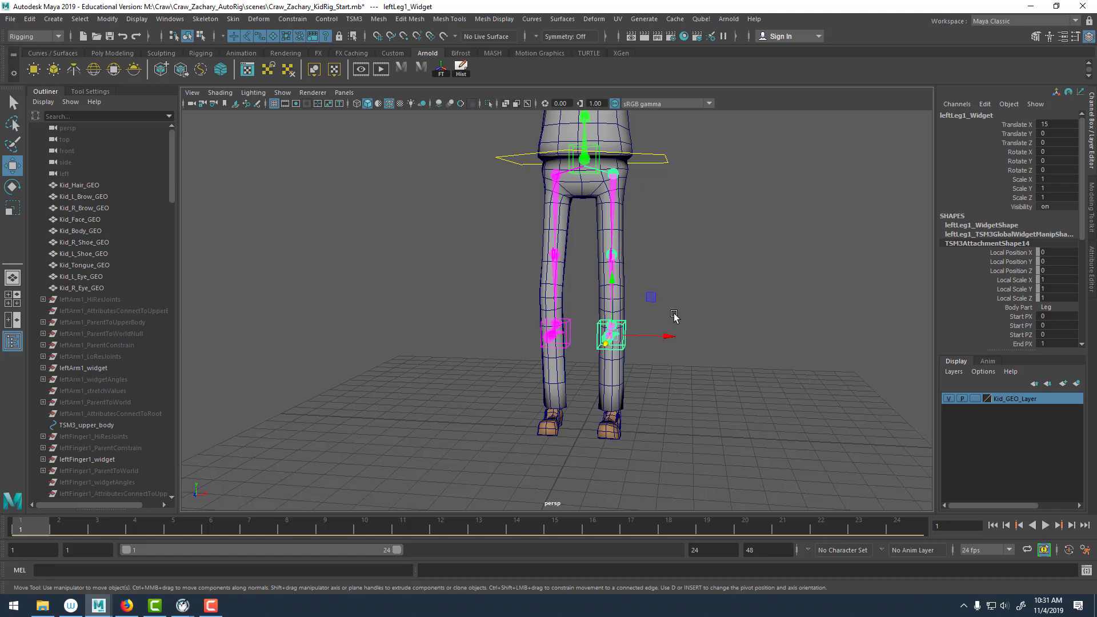
alt+drag(661, 316, 684, 315)
alt+right_drag(684, 322, 581, 303)
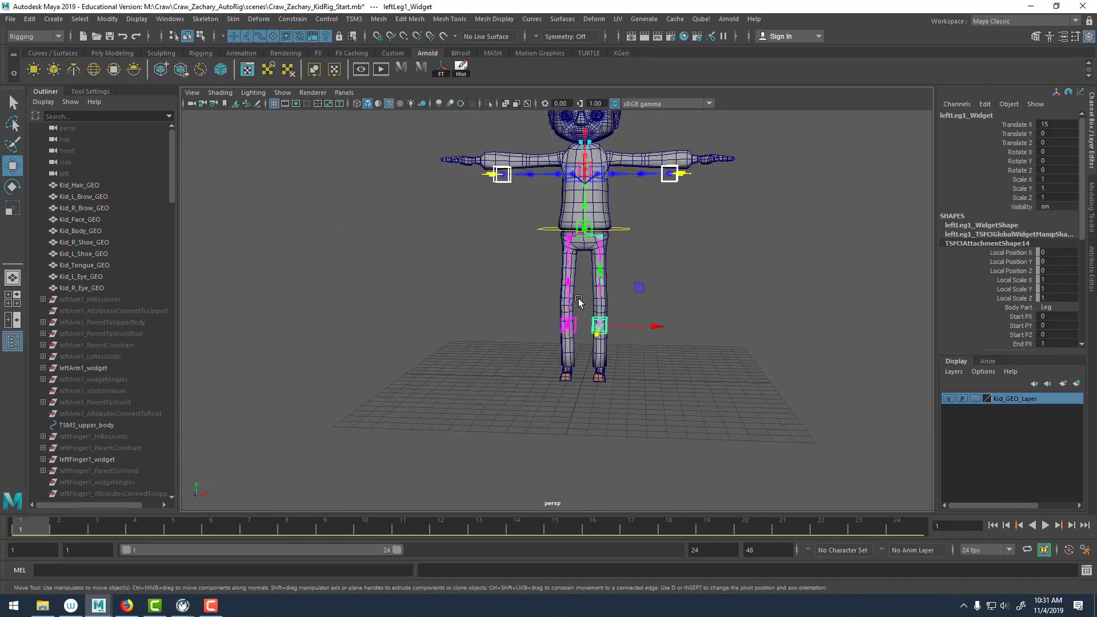
alt+middle_drag(580, 296, 550, 266)
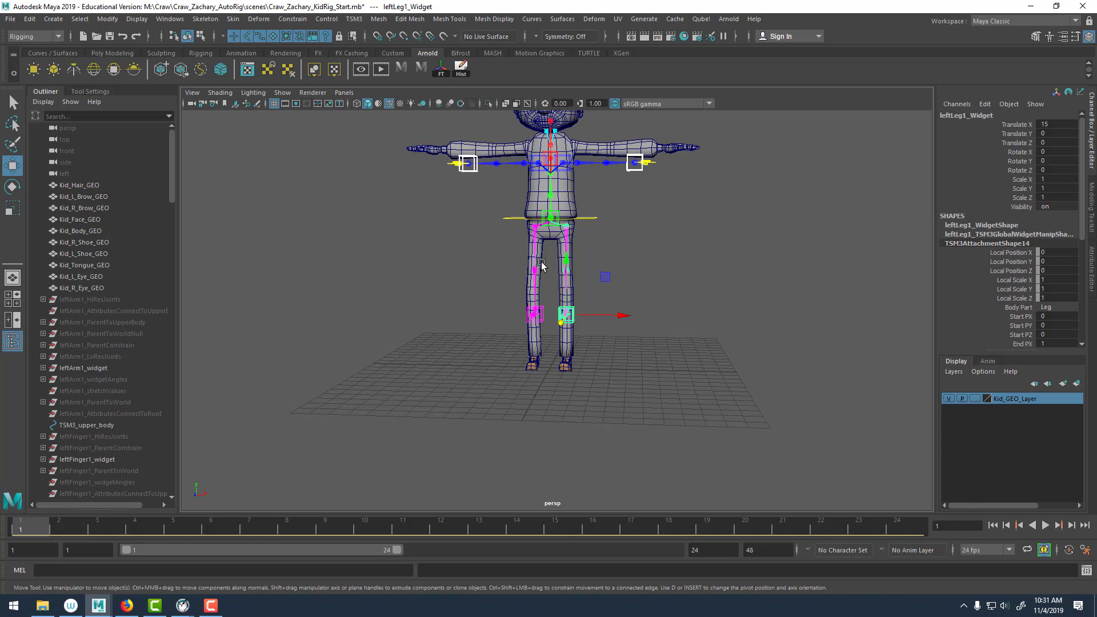
drag(621, 318, 749, 334)
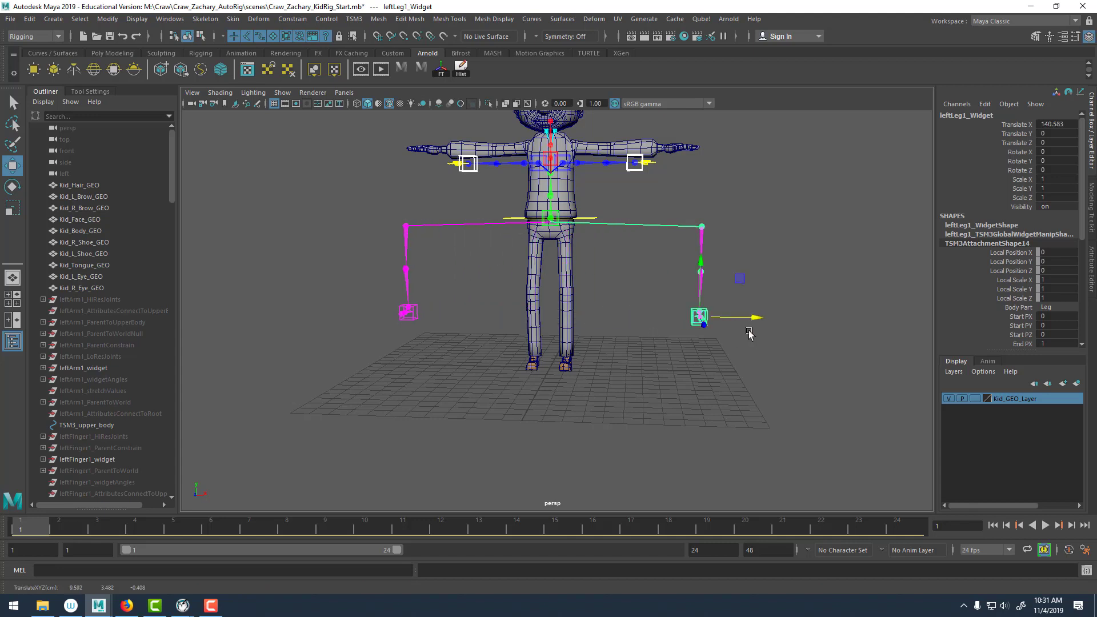
key(ctrl+z)
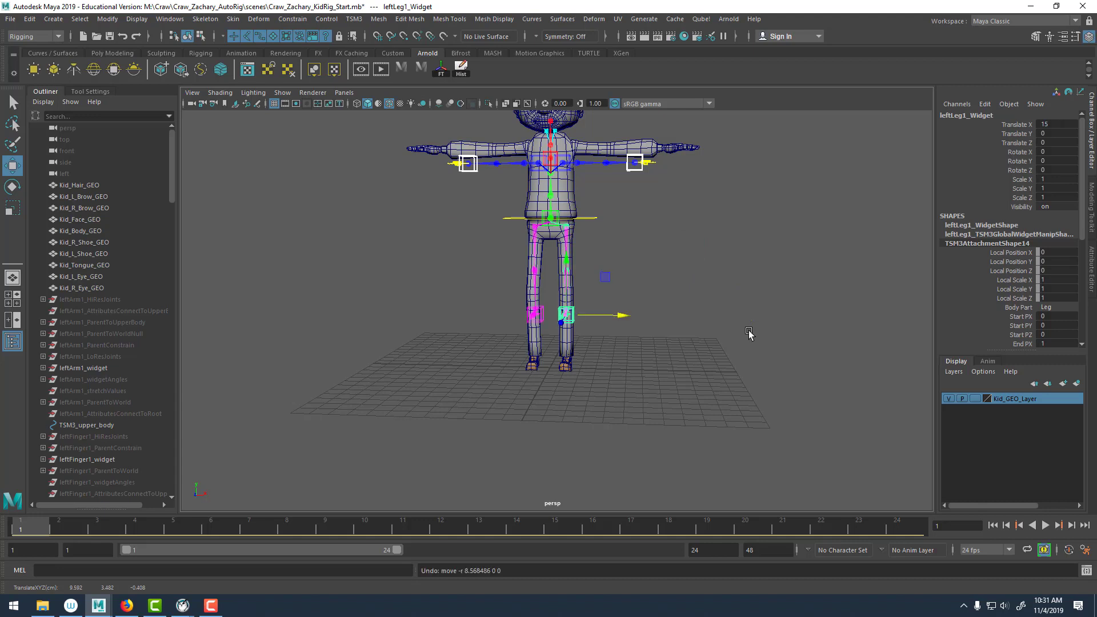
In the front view, move the left leg guide down to the foot.
click(345, 93)
mouse_move(379, 127)
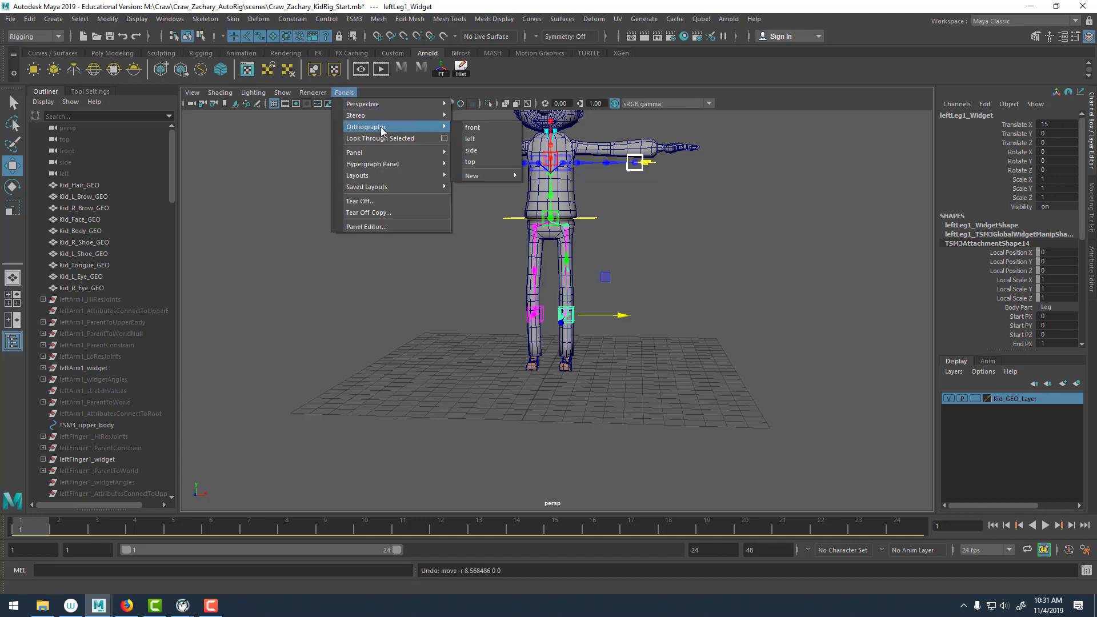
click(478, 128)
alt+middle_drag(617, 476, 600, 149)
alt+middle_drag(654, 468, 642, 283)
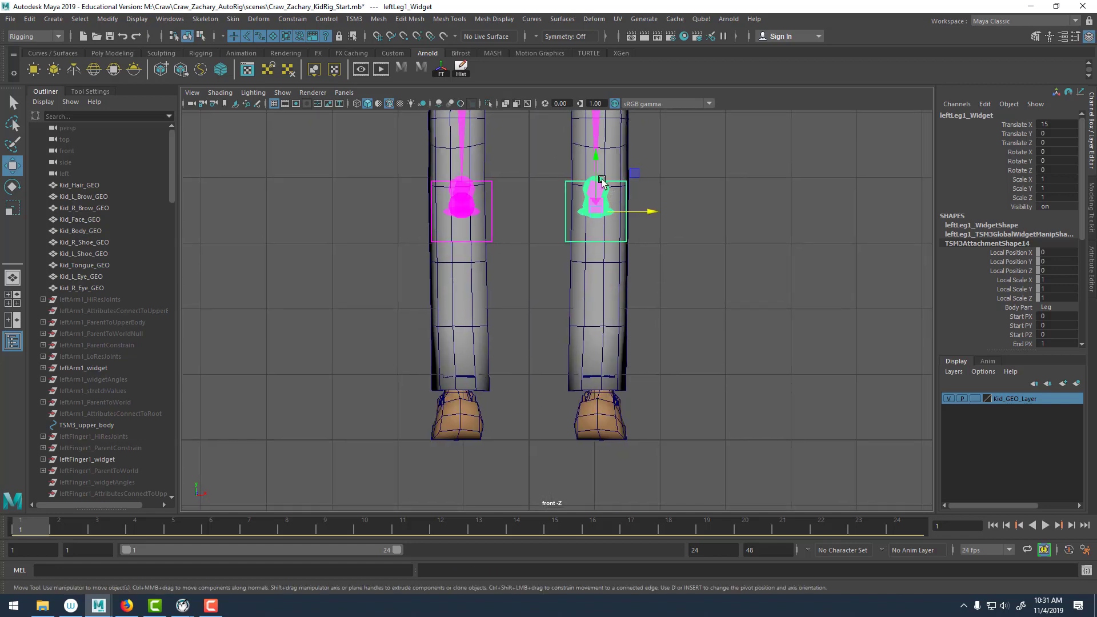
drag(600, 153, 656, 420)
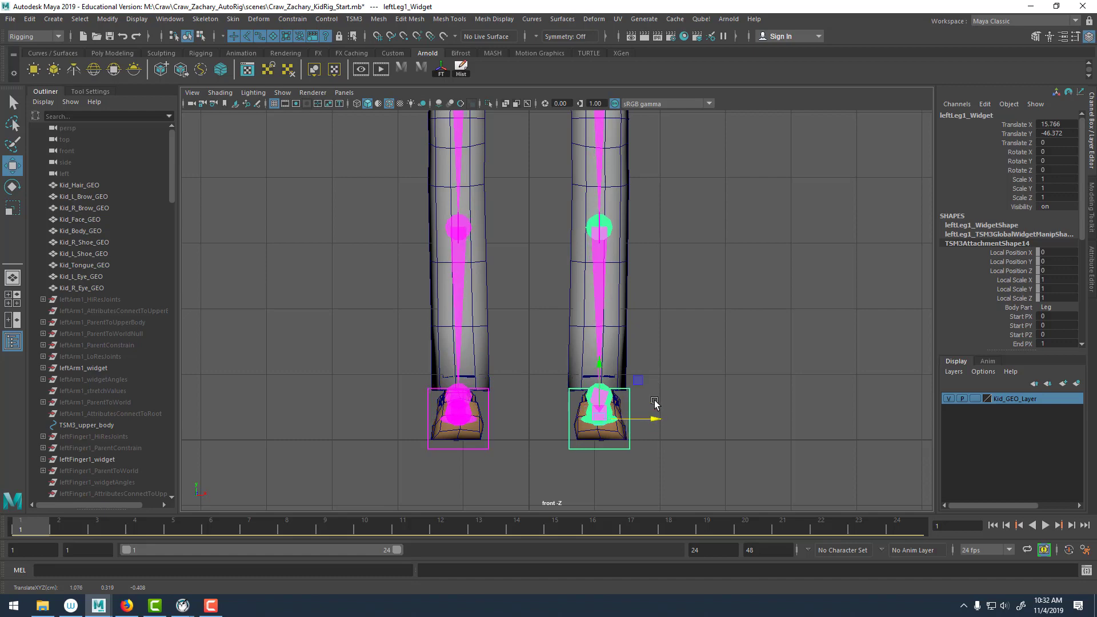
alt+right_drag(706, 352, 642, 274)
alt+middle_drag(642, 274, 616, 490)
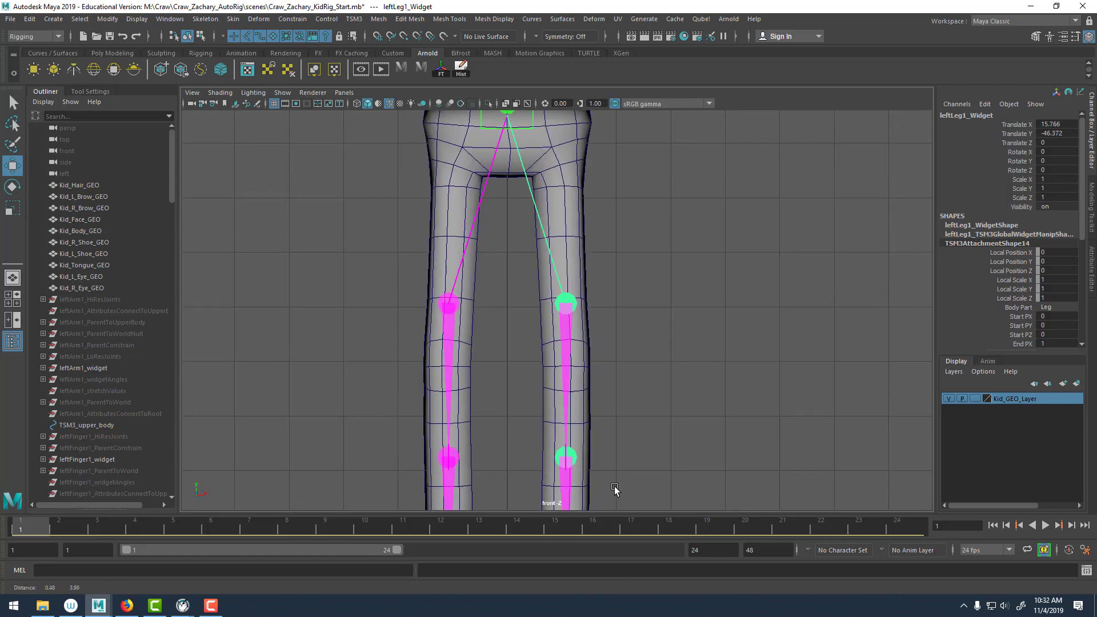
alt+right_drag(683, 381, 593, 358)
alt+middle_drag(593, 357, 592, 339)
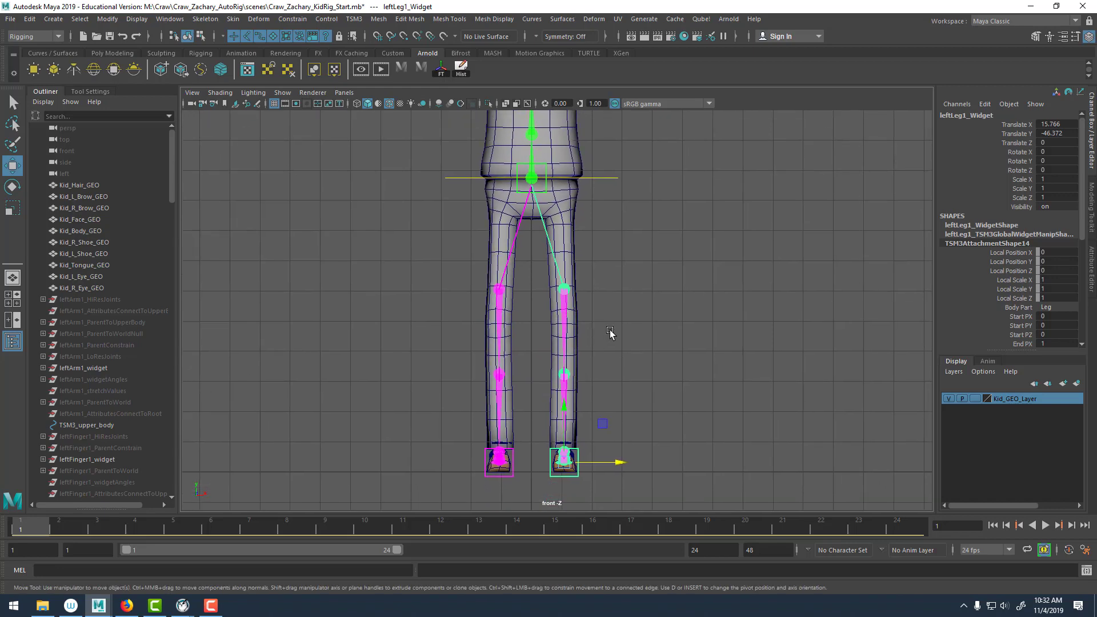
Switch to the side view and zoom in on the left foot.
key(space)
drag(612, 327, 635, 327)
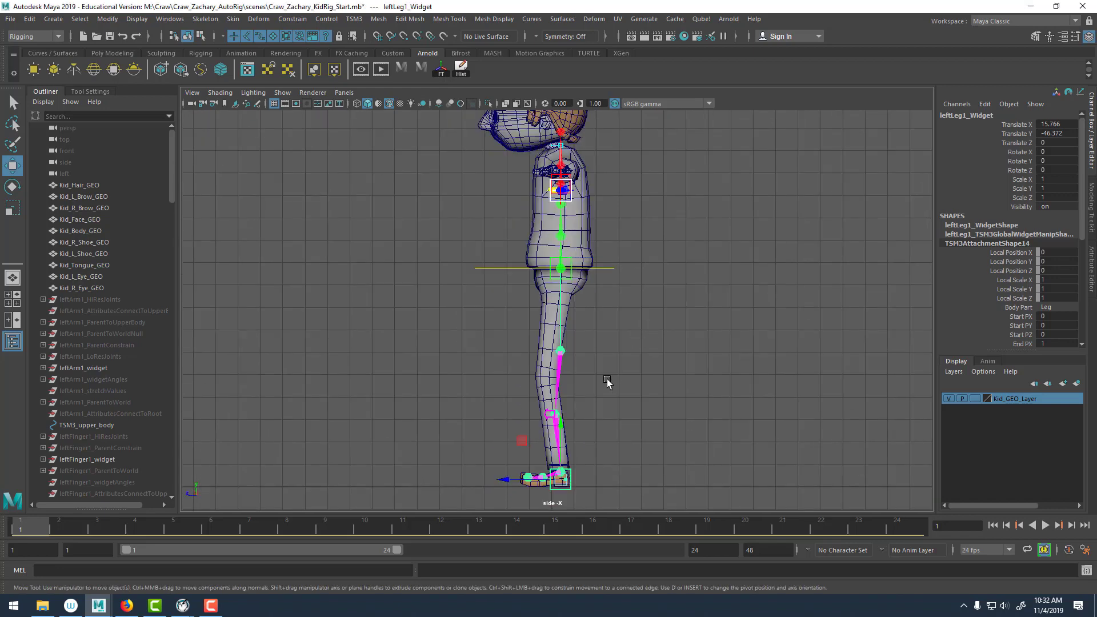
alt+right_drag(606, 379, 800, 420)
alt+middle_drag(583, 418, 566, 338)
alt+right_drag(565, 338, 781, 395)
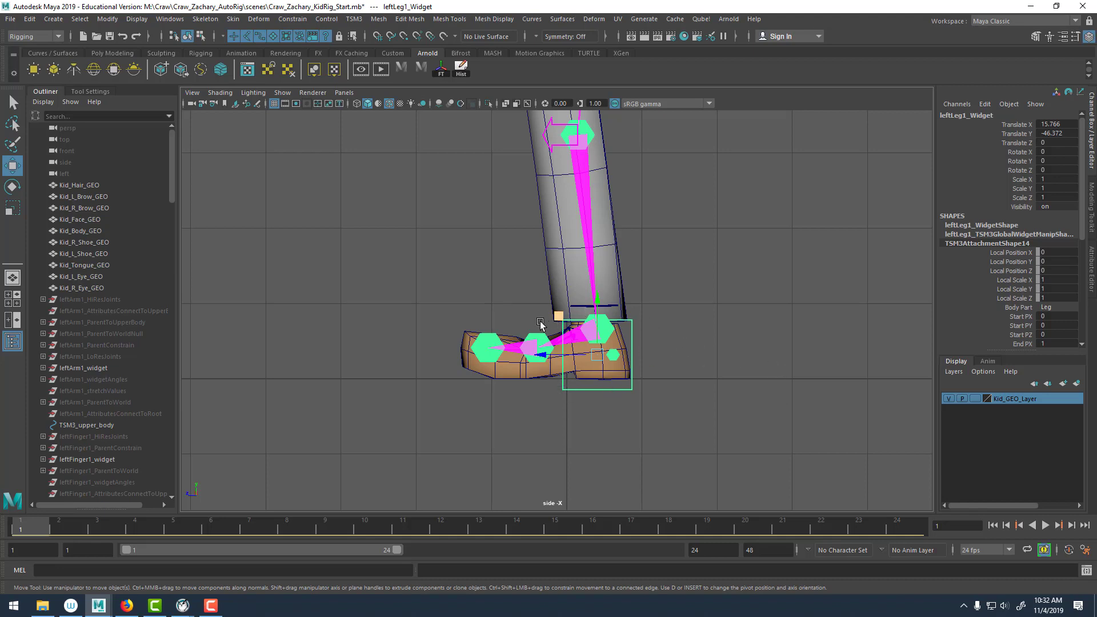
scroll(540, 324, up, 3)
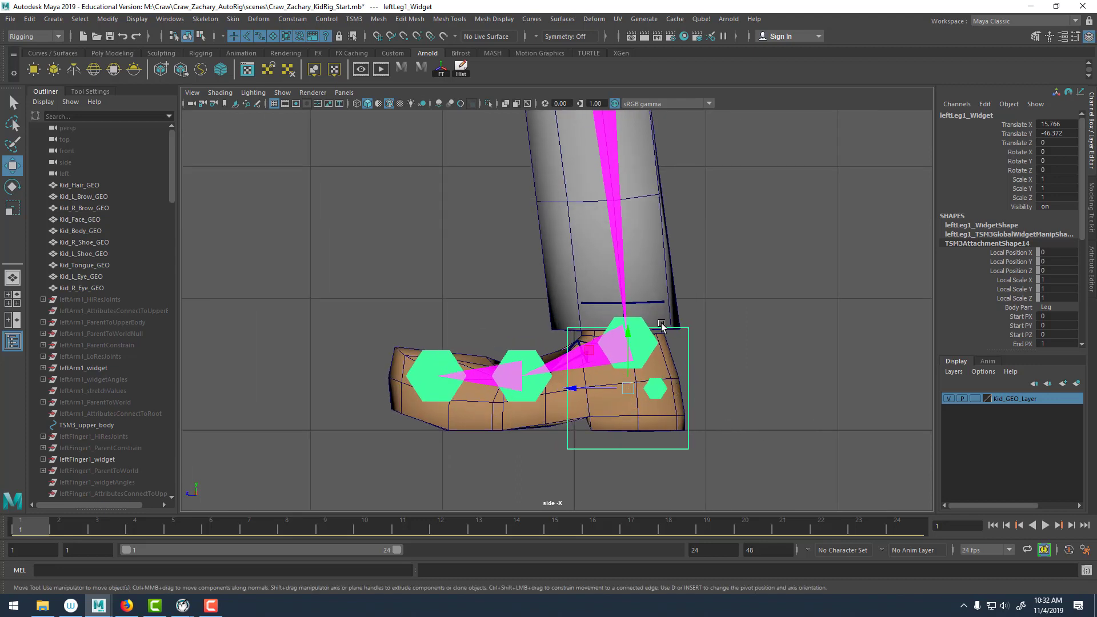
Raise leftLeg1_Widget to the ankle and nudge it forward to Y -39.959, Z 1.333.
drag(628, 340, 629, 282)
drag(583, 331, 571, 331)
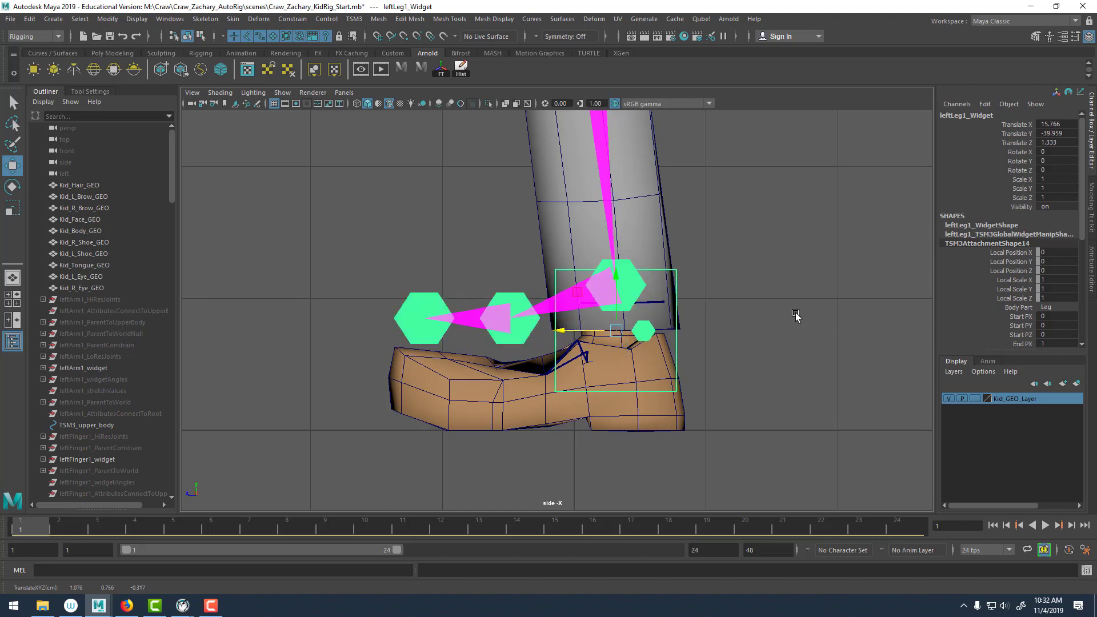
scroll(746, 289, down, 5)
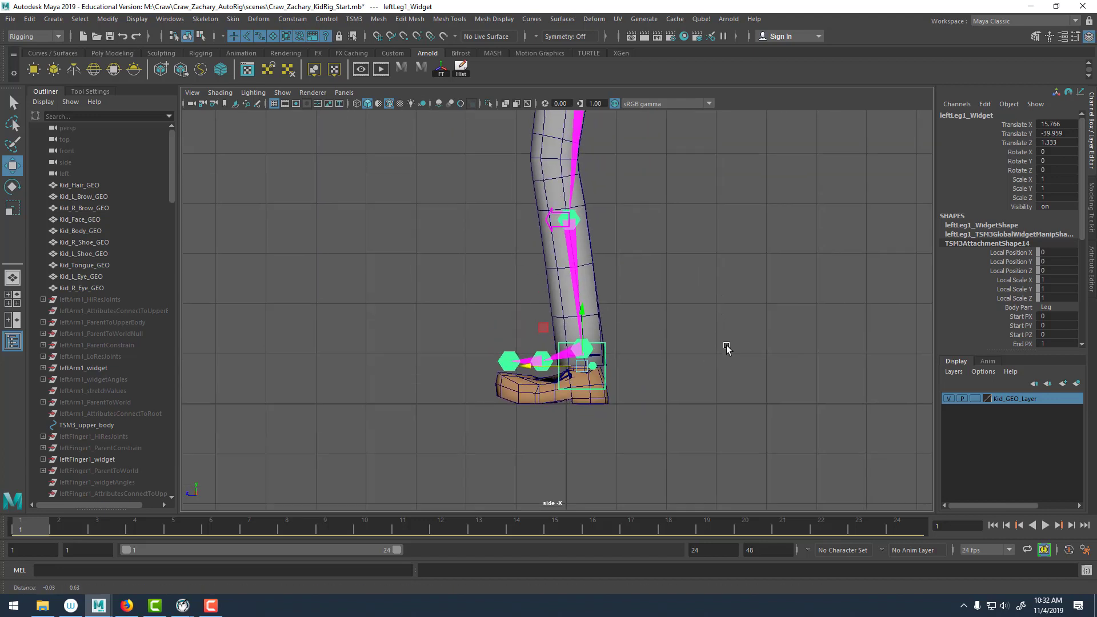
alt+middle_drag(725, 345, 667, 285)
click(736, 339)
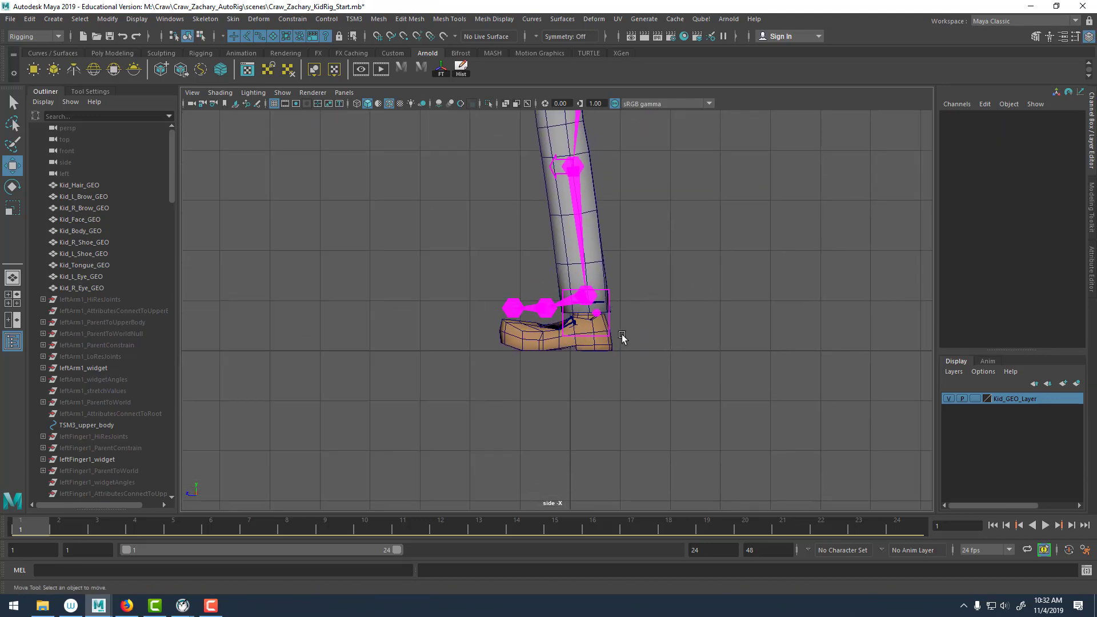
scroll(622, 335, up, 7)
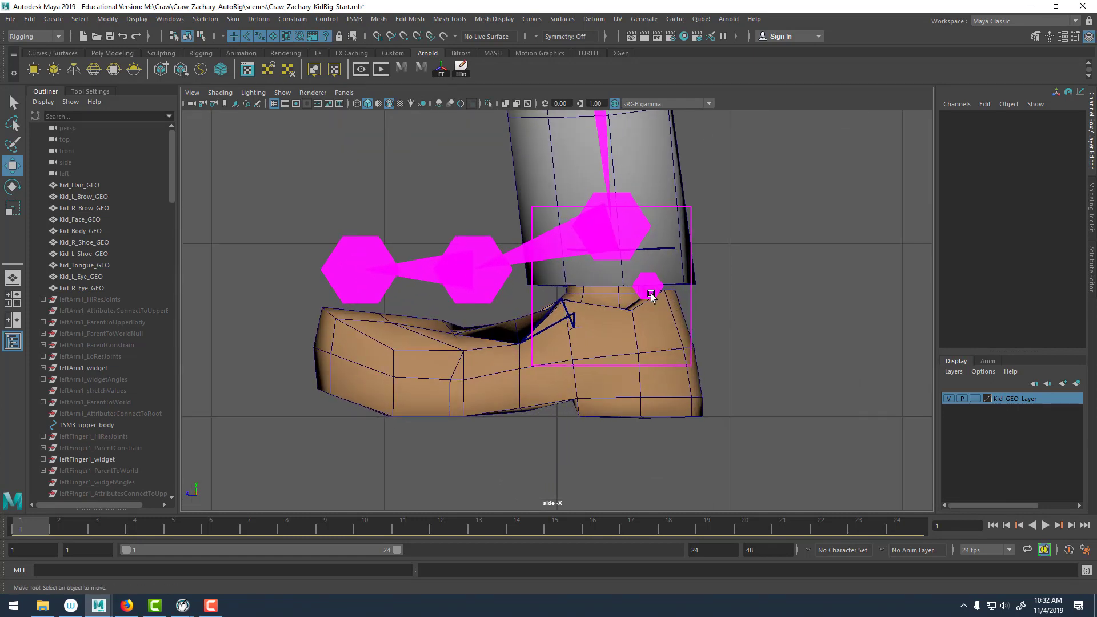
Select the foot-control guide and show the left shoe with smooth preview.
click(648, 289)
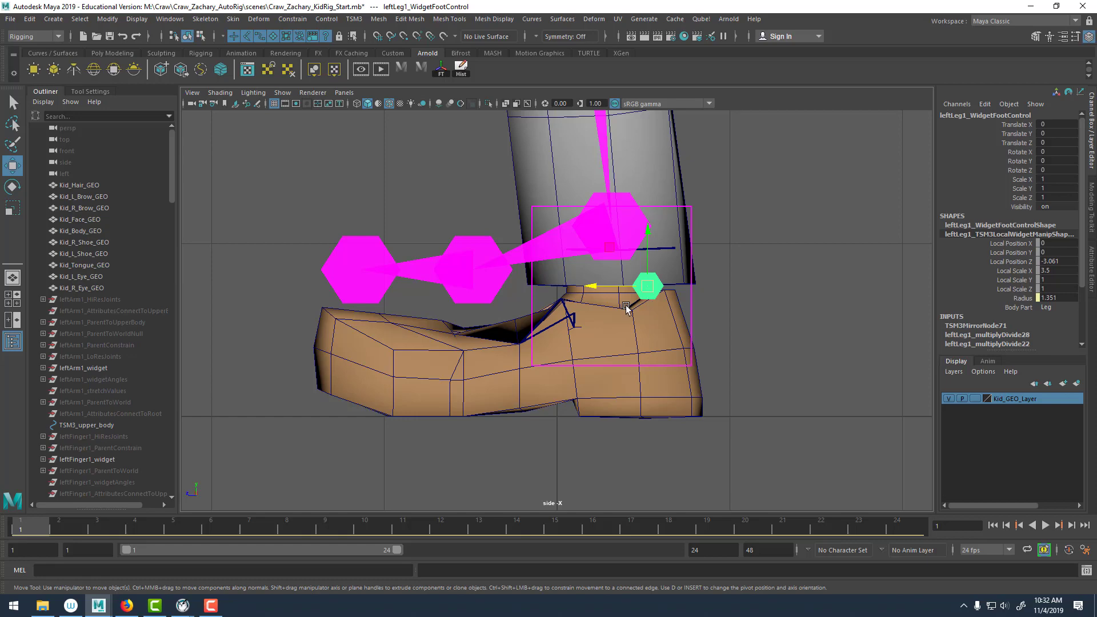
scroll(674, 398, up, 2)
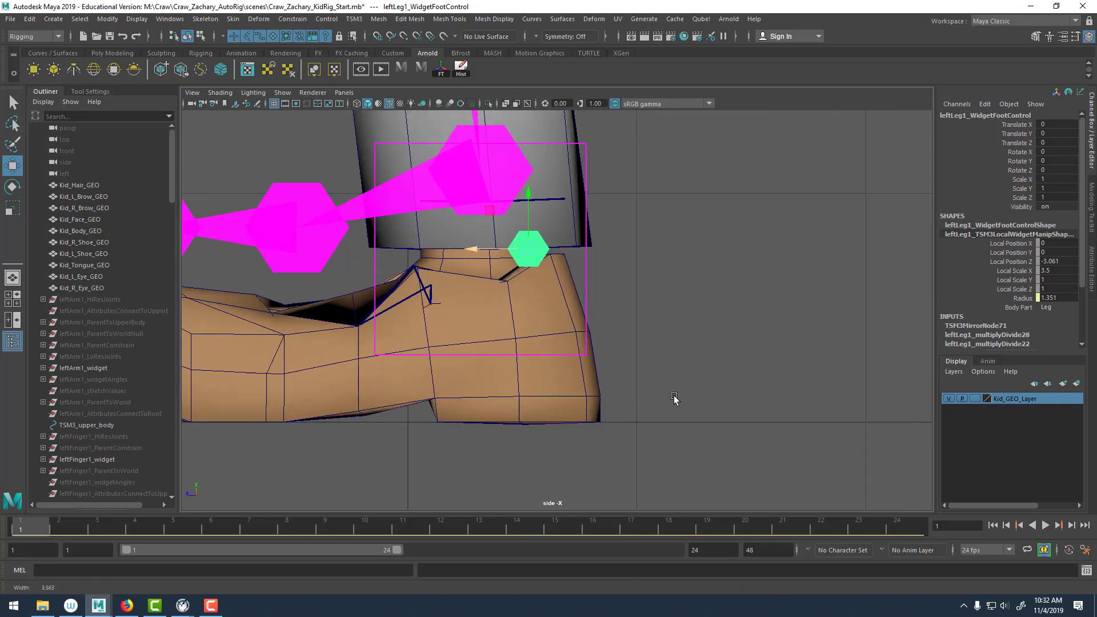
scroll(674, 398, up, 2)
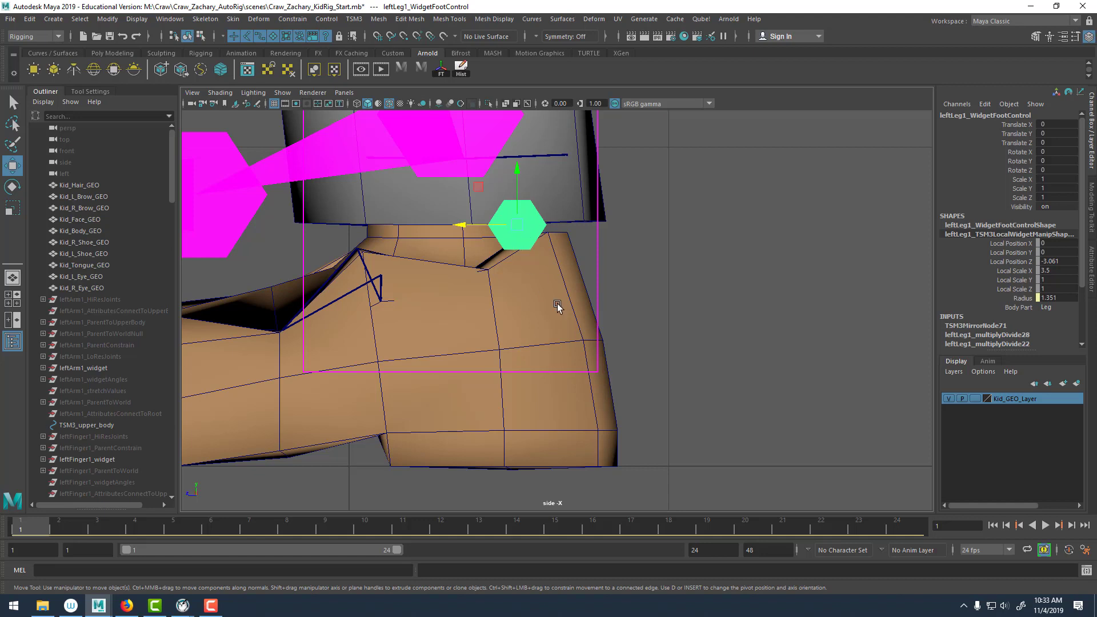
click(683, 453)
click(603, 444)
key(3)
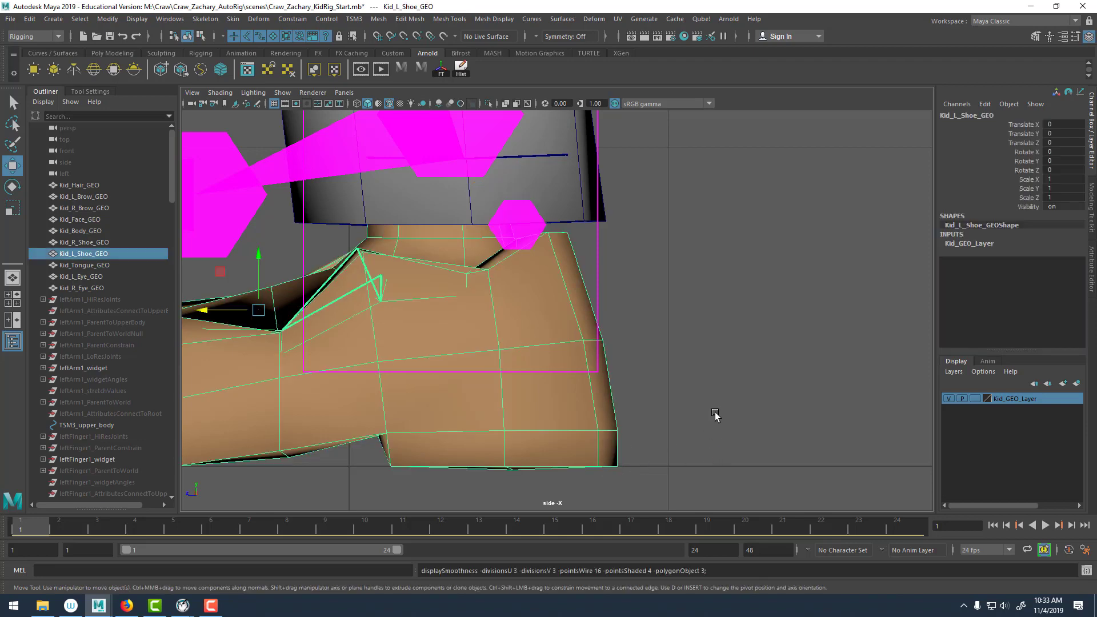
click(695, 384)
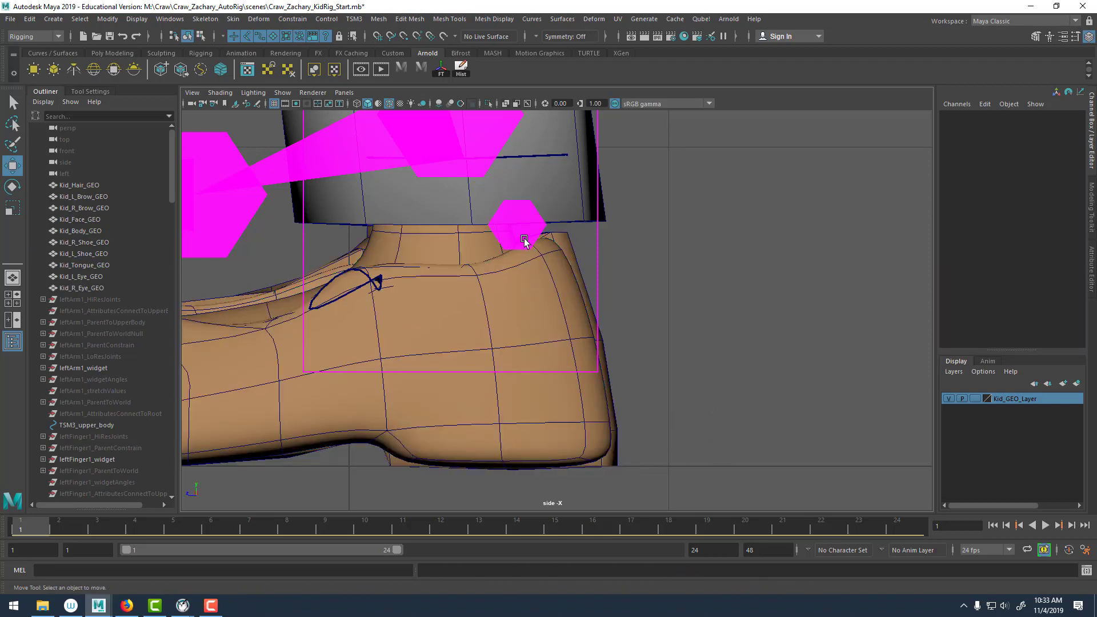
Drag leftLeg1_WidgetFootControl down to sit under the shoe's heel.
click(523, 231)
drag(521, 223, 600, 457)
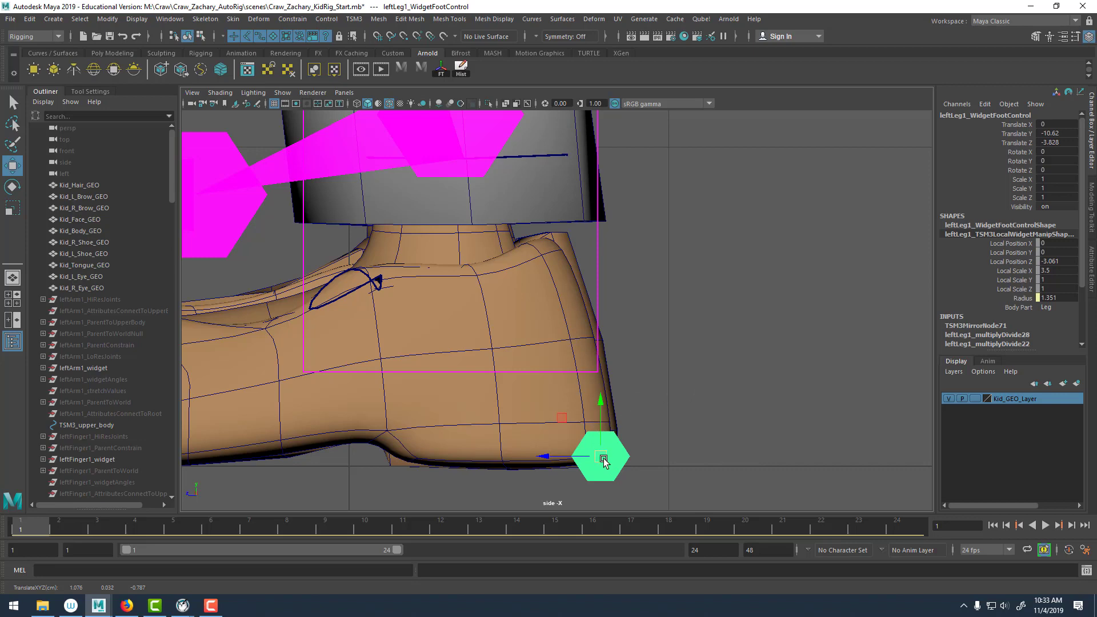
mouse_move(604, 459)
mouse_down()
mouse_move(625, 455)
mouse_move(590, 465)
mouse_up()
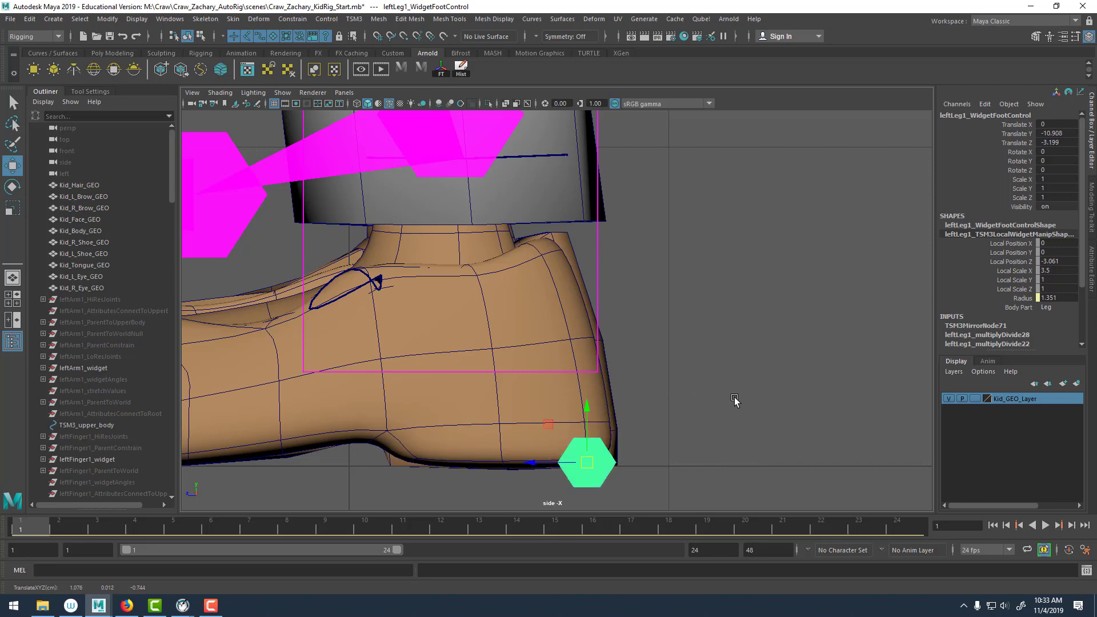
scroll(752, 374, down, 5)
click(773, 375)
scroll(609, 332, down, 5)
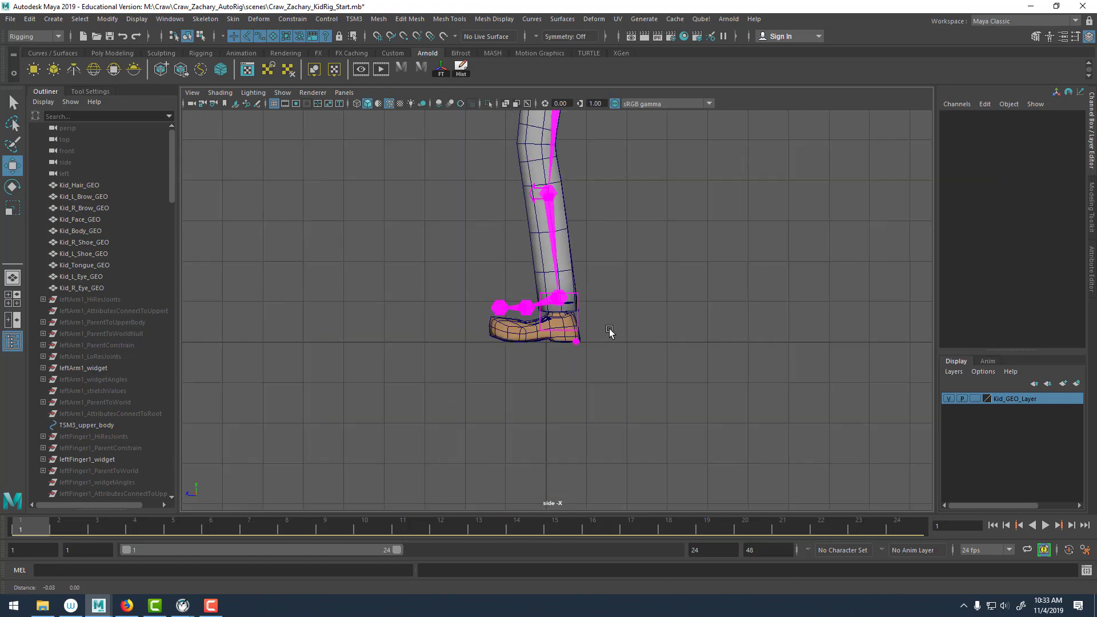
scroll(609, 331, up, 10)
Alternate selecting the Kid_Body_GEO leg mesh and the ankle guide, then clear the selection.
click(685, 269)
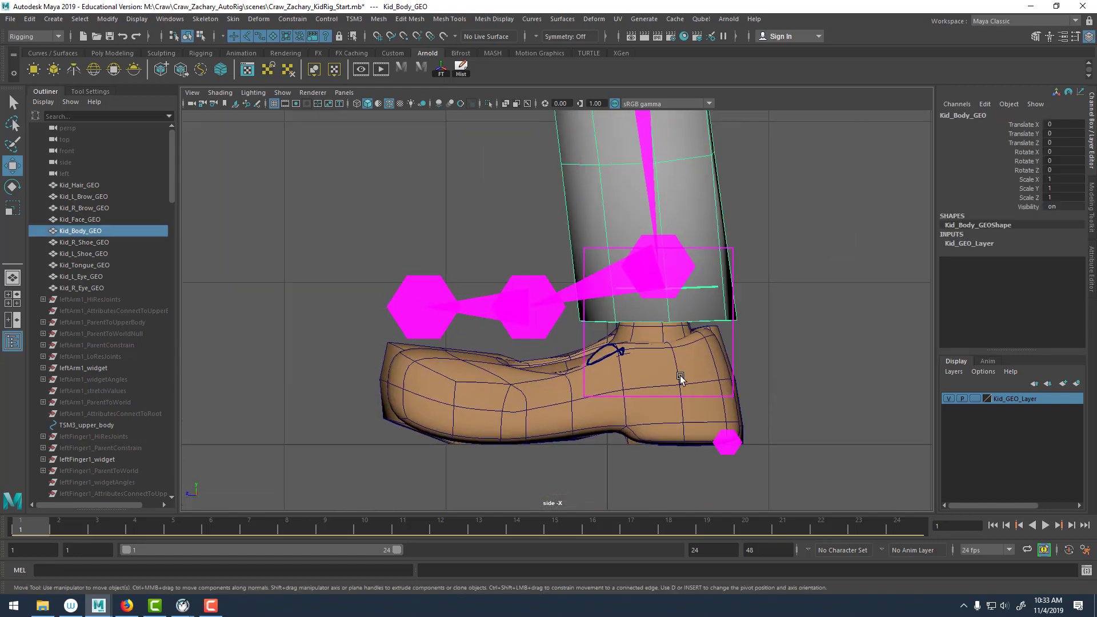
click(649, 258)
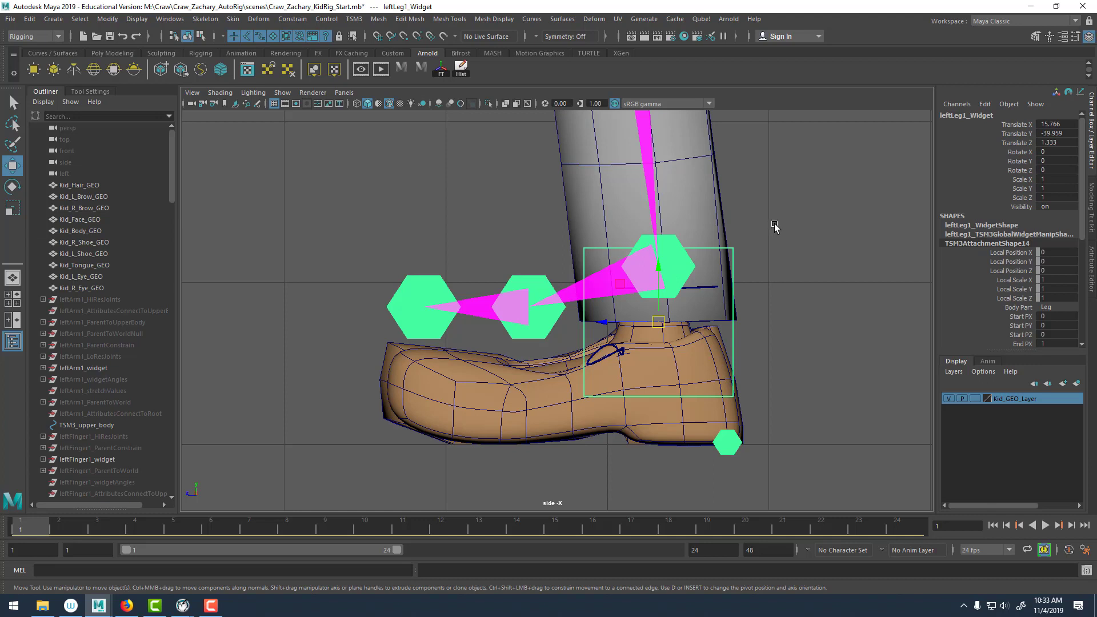
click(722, 218)
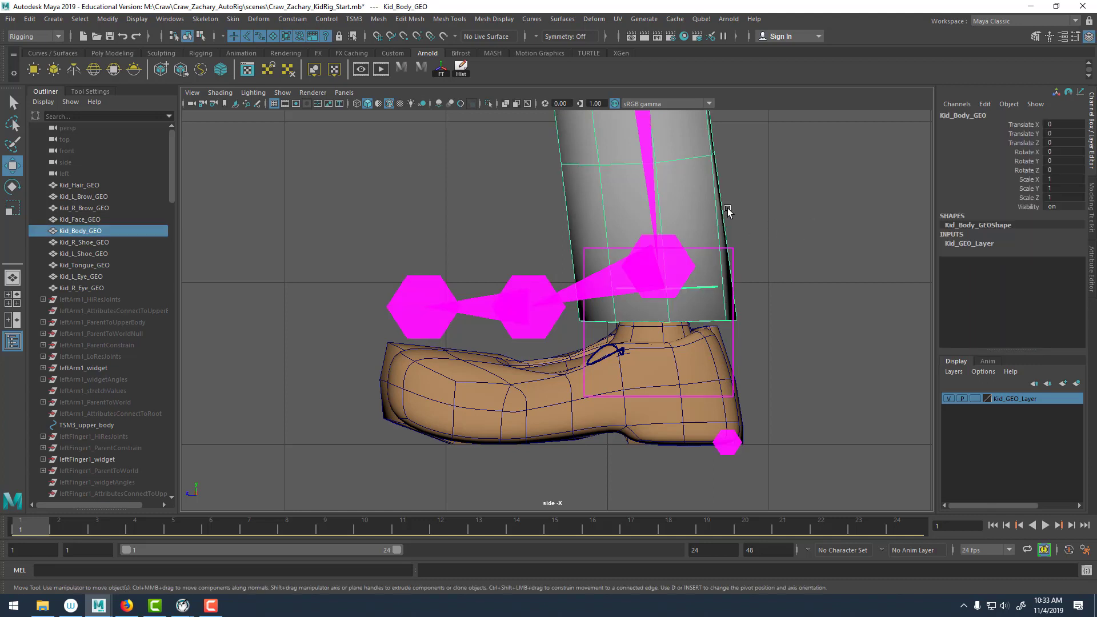
click(677, 268)
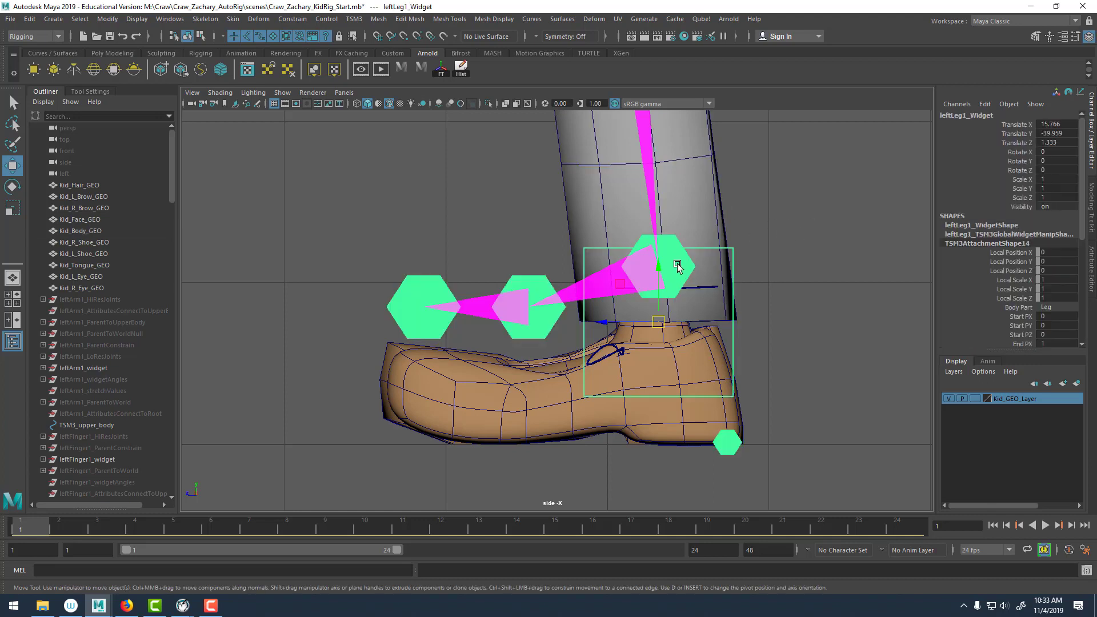
click(707, 223)
click(820, 339)
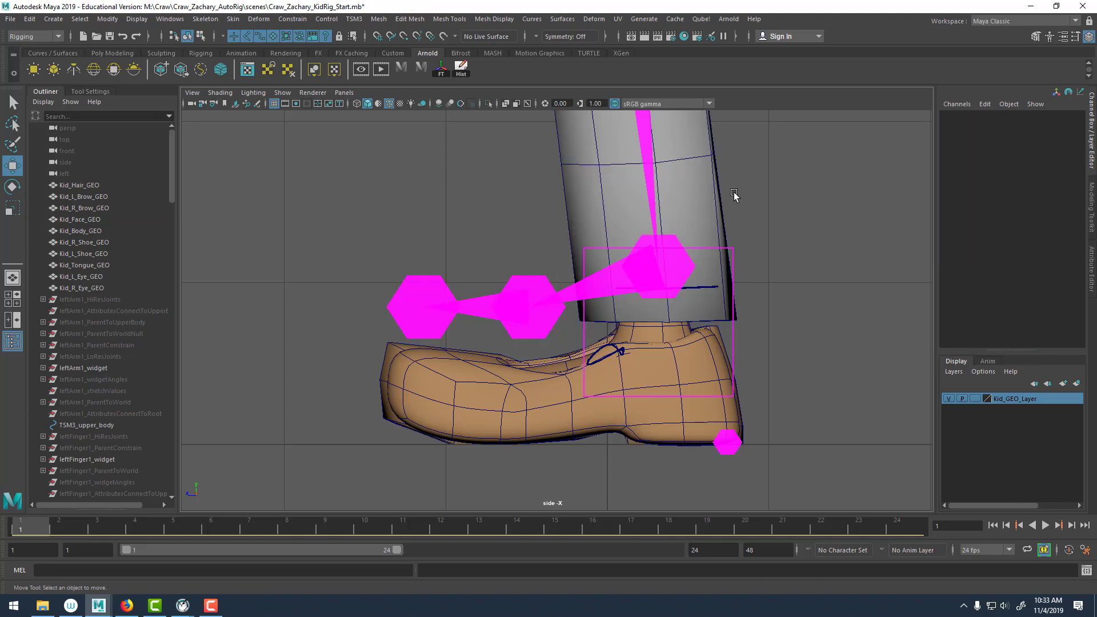
click(975, 399)
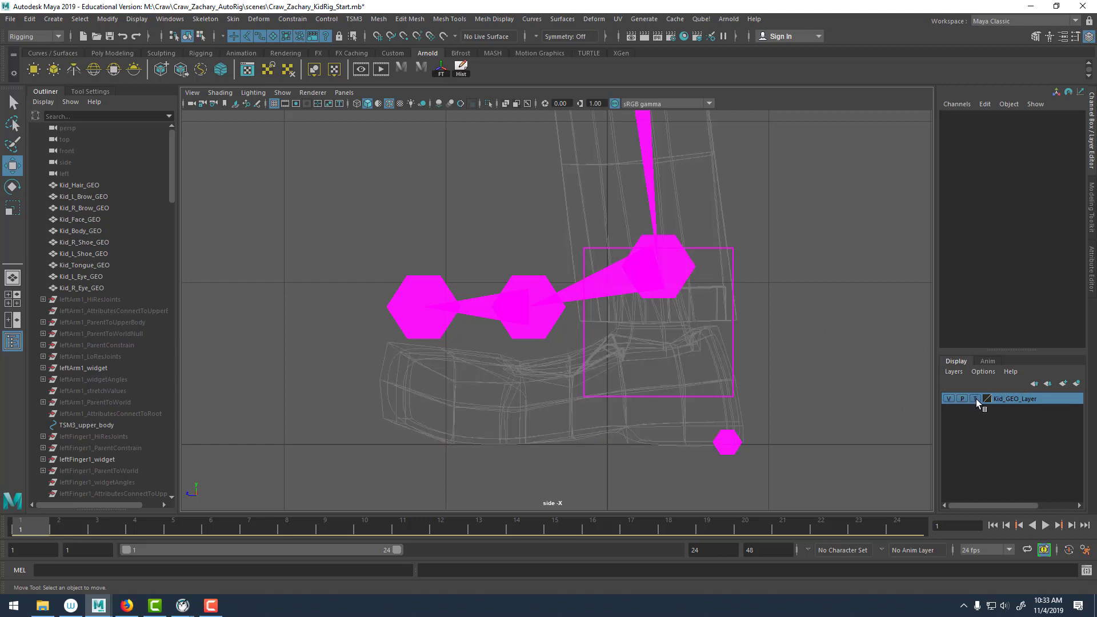
click(976, 399)
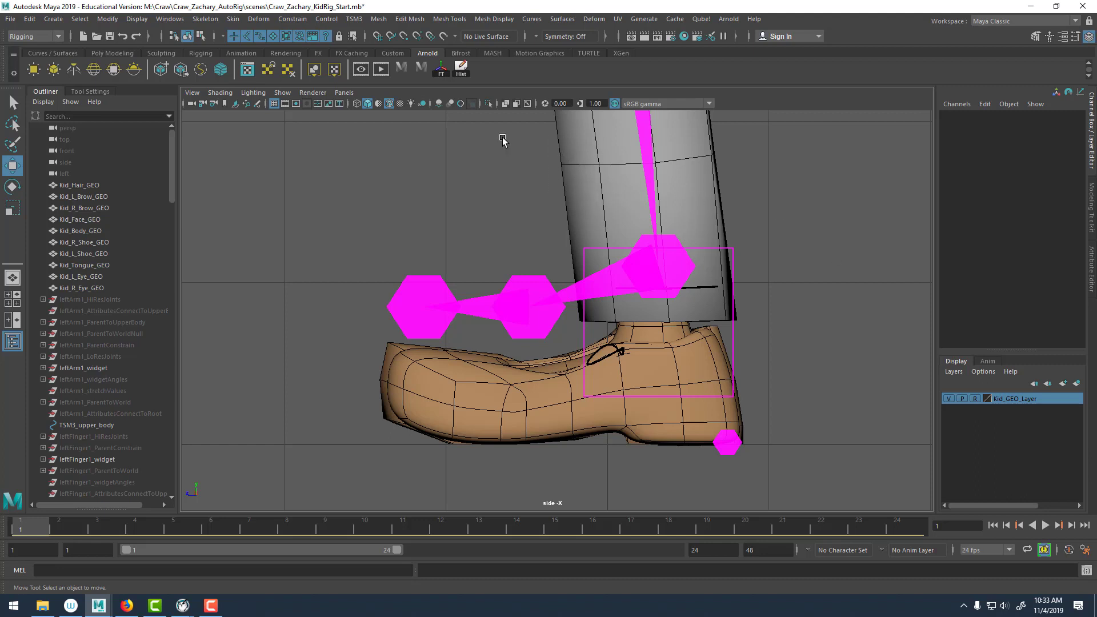
drag(502, 137, 599, 171)
click(974, 399)
Lower the ankle guide leftLeg1_Widget3 to the top of the shoe at Translate Y -4.983.
drag(557, 149, 590, 192)
click(643, 272)
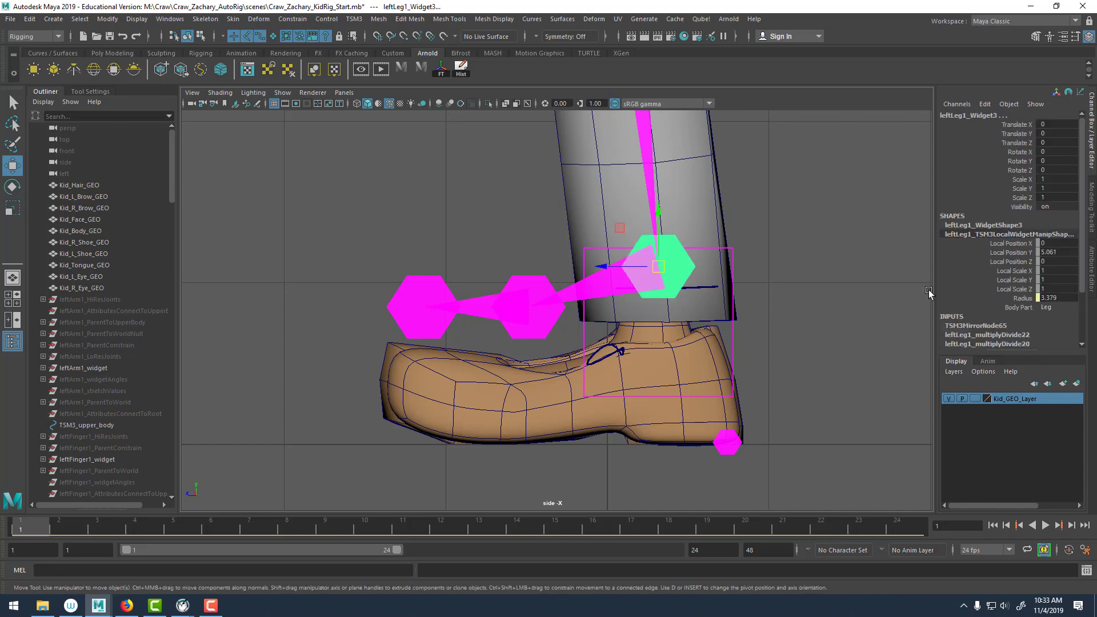
scroll(897, 395, up, 3)
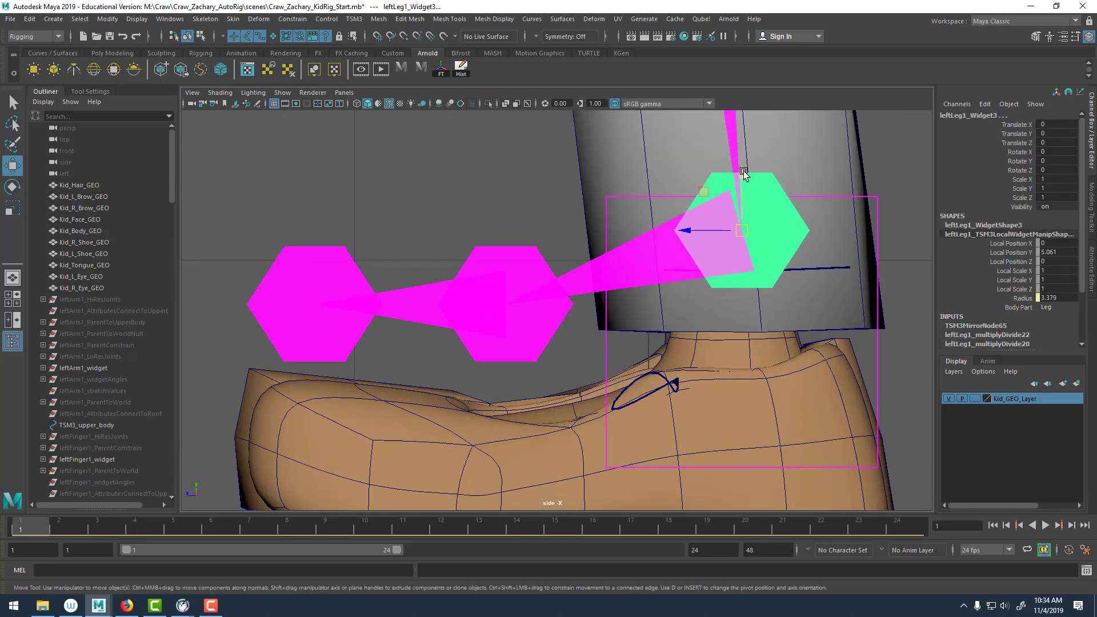
drag(728, 186, 734, 277)
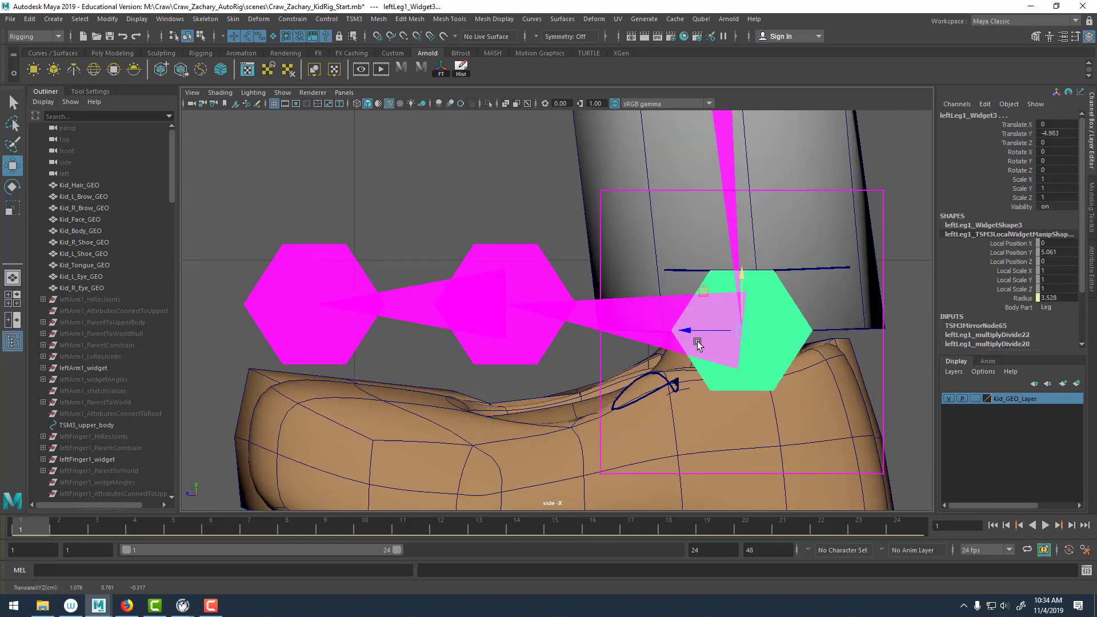
mouse_move(696, 331)
mouse_down()
mouse_move(648, 331)
mouse_move(694, 330)
mouse_up()
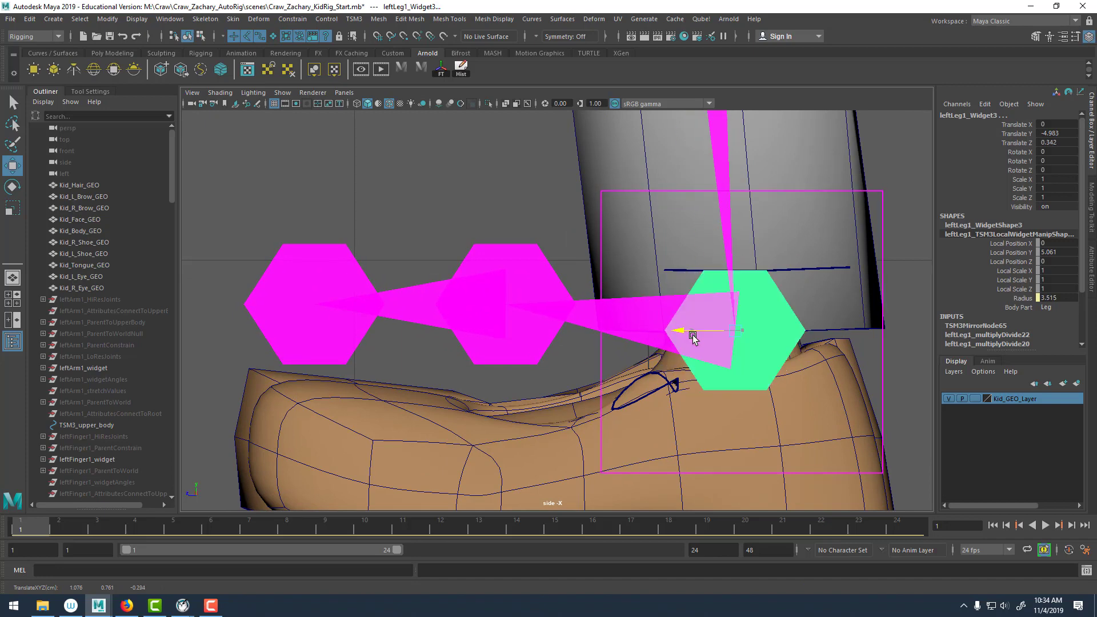
scroll(581, 307, down, 5)
scroll(581, 307, up, 5)
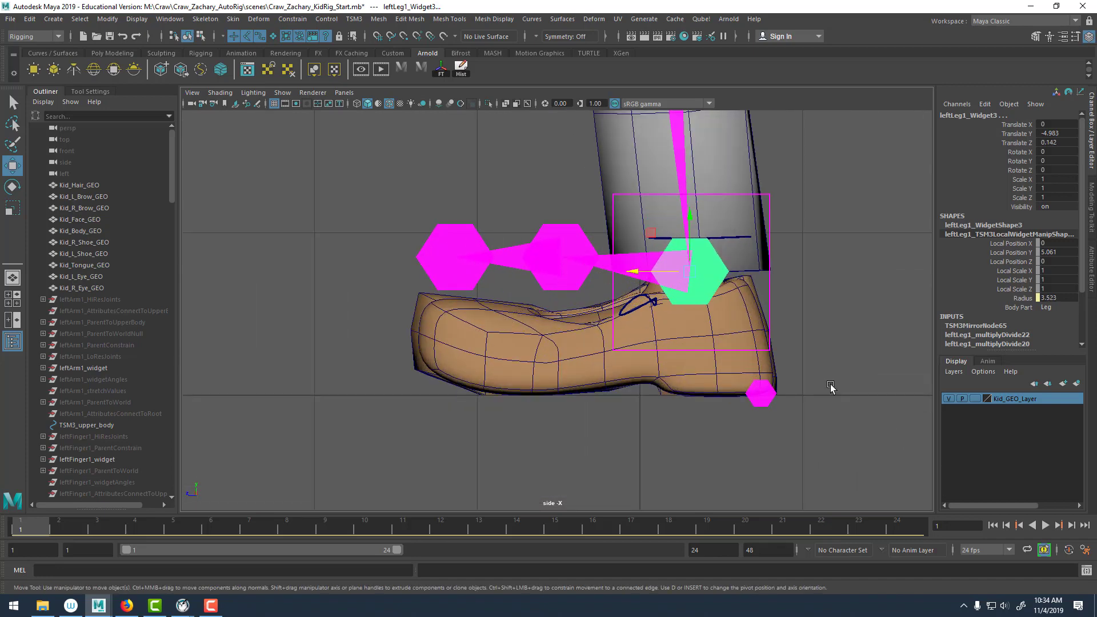
Move the ball guide leftLeg1_Widget4 down into the shoe to Y -8.798.
click(555, 228)
scroll(571, 291, up, 3)
drag(564, 242, 542, 373)
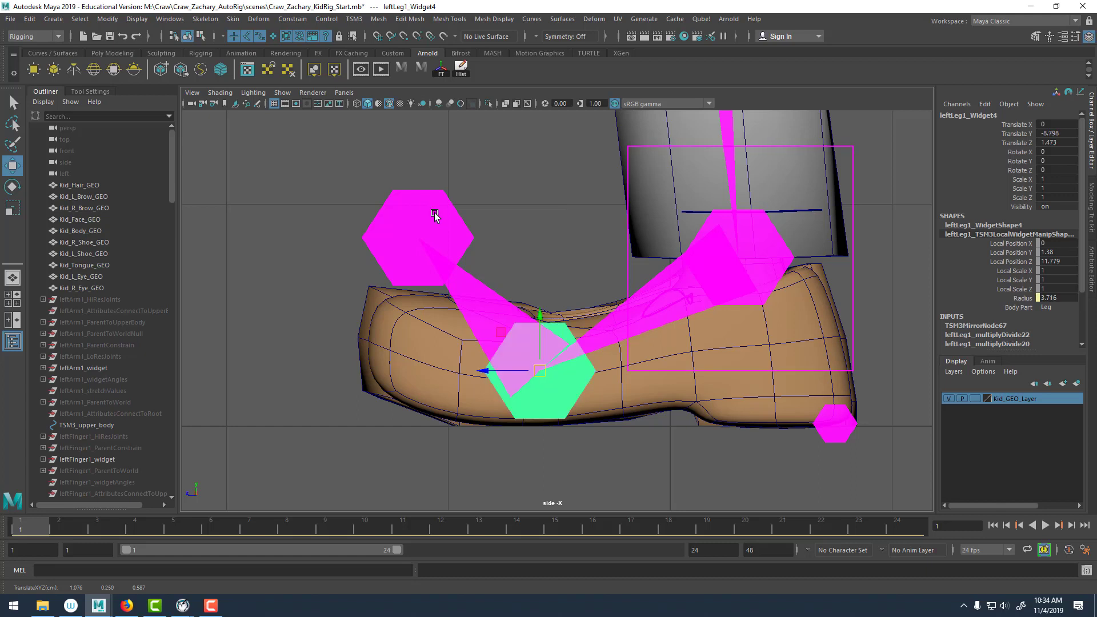
Place toe guide leftLeg1_Widget5 at the shoe tip, Translate Y -7.25 and Z 0.831.
click(434, 215)
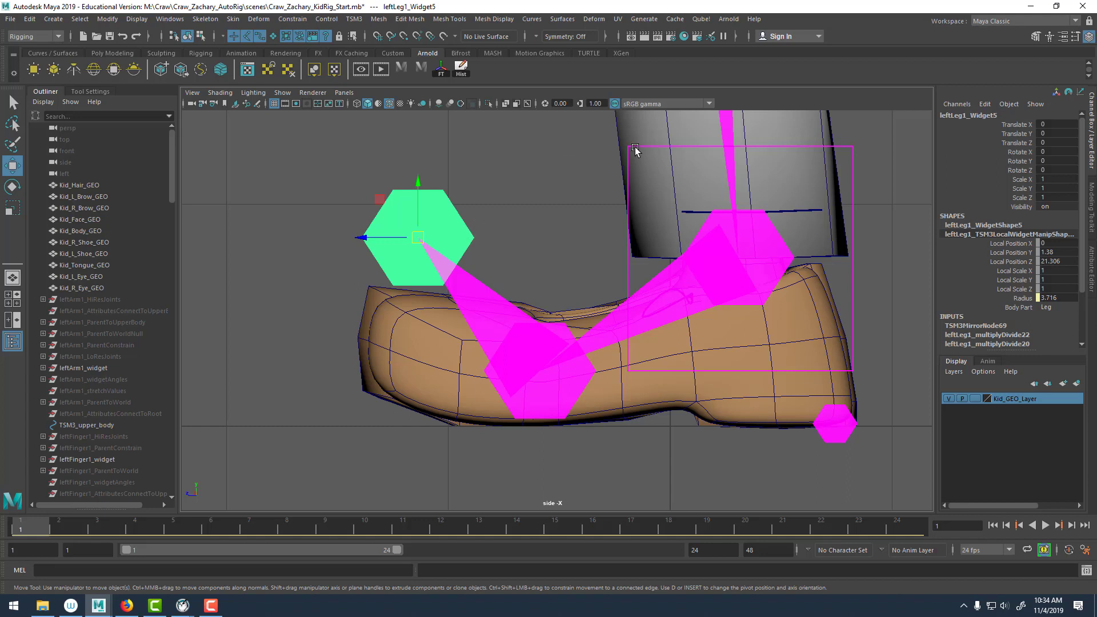
drag(417, 237, 298, 342)
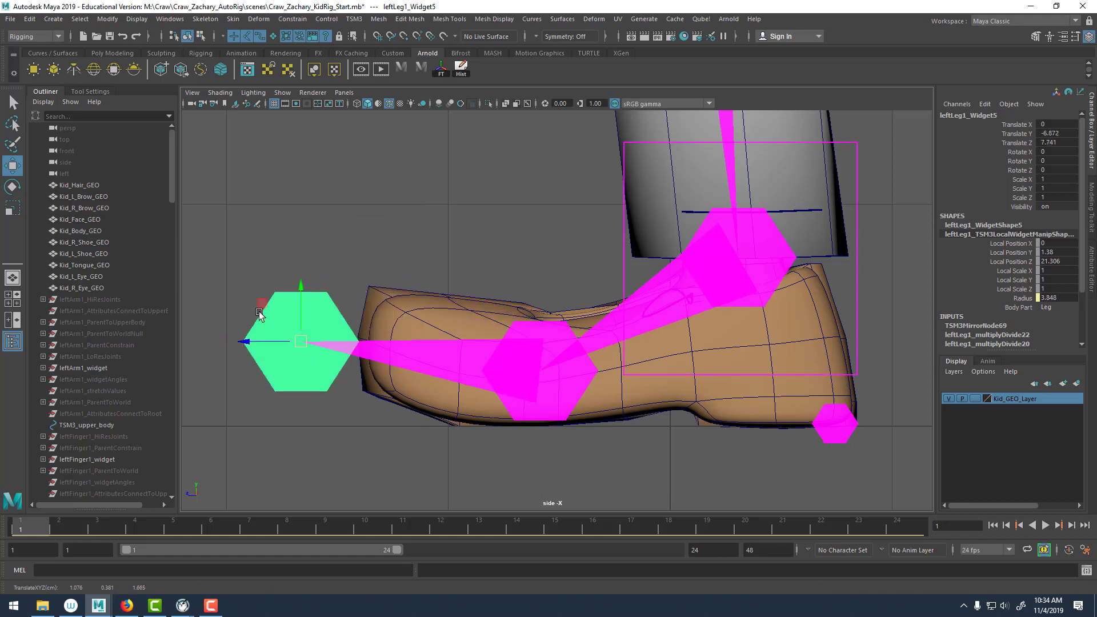
drag(302, 342, 402, 347)
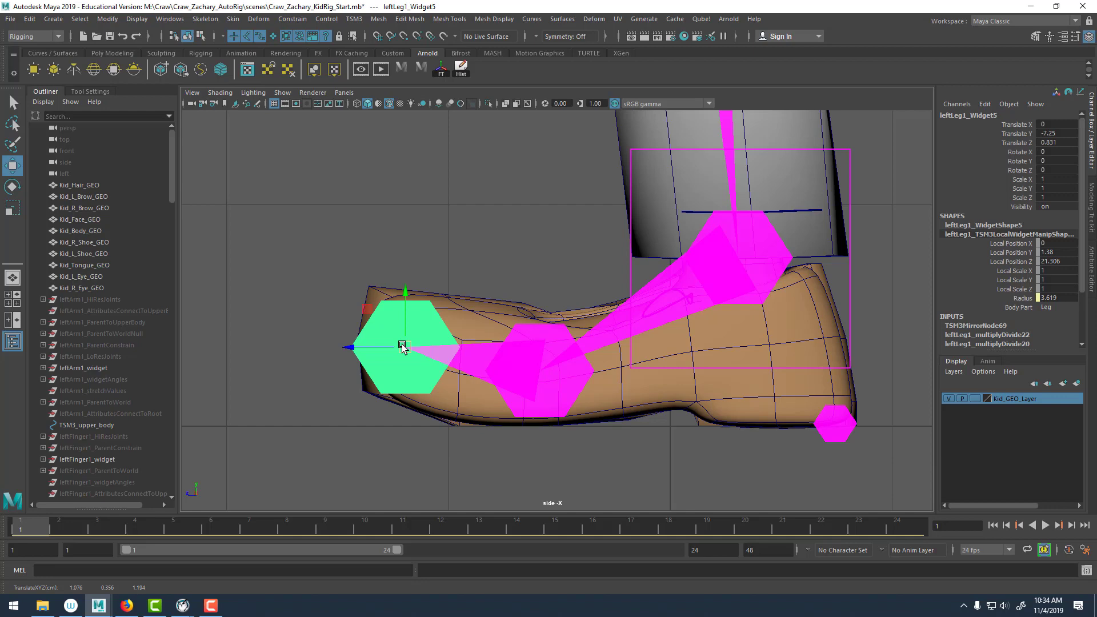
scroll(577, 240, down, 10)
scroll(573, 238, up, 4)
alt+middle_drag(810, 293, 791, 389)
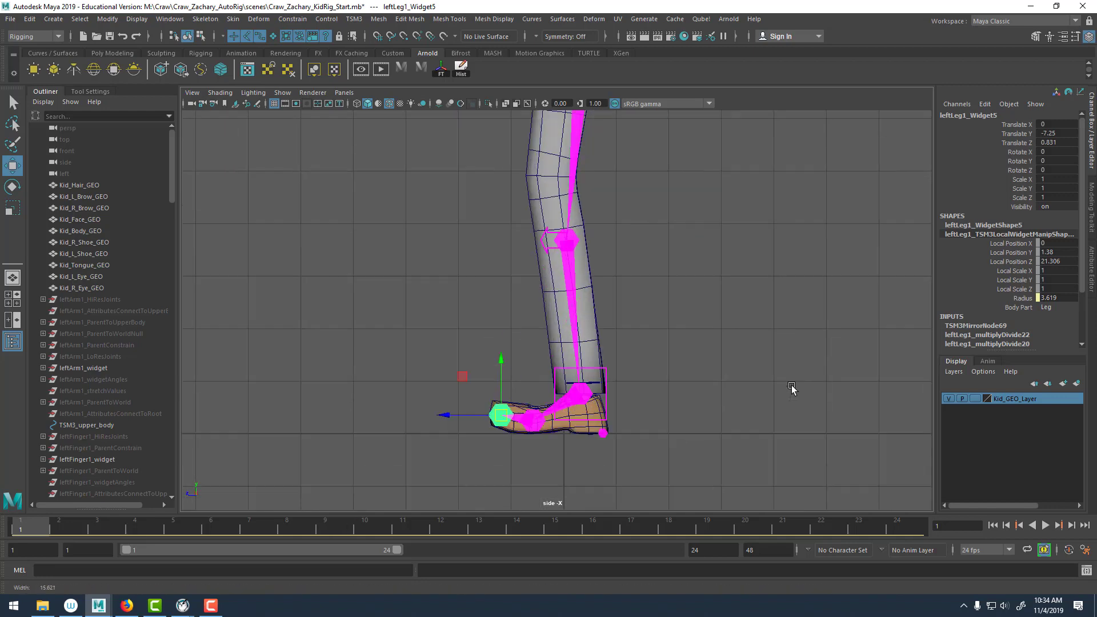
Raise the left knee guide leftLeg1_Widget2 and move it forward onto the kneecap.
alt+middle_drag(629, 285, 619, 379)
click(594, 391)
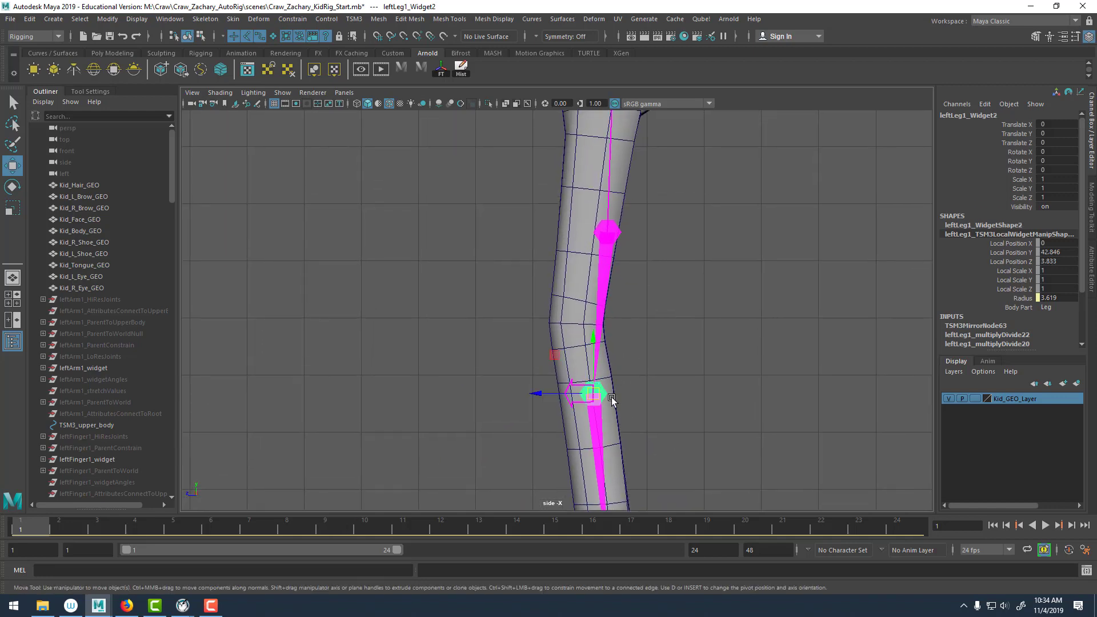
drag(603, 346, 589, 273)
scroll(771, 443, up, 4)
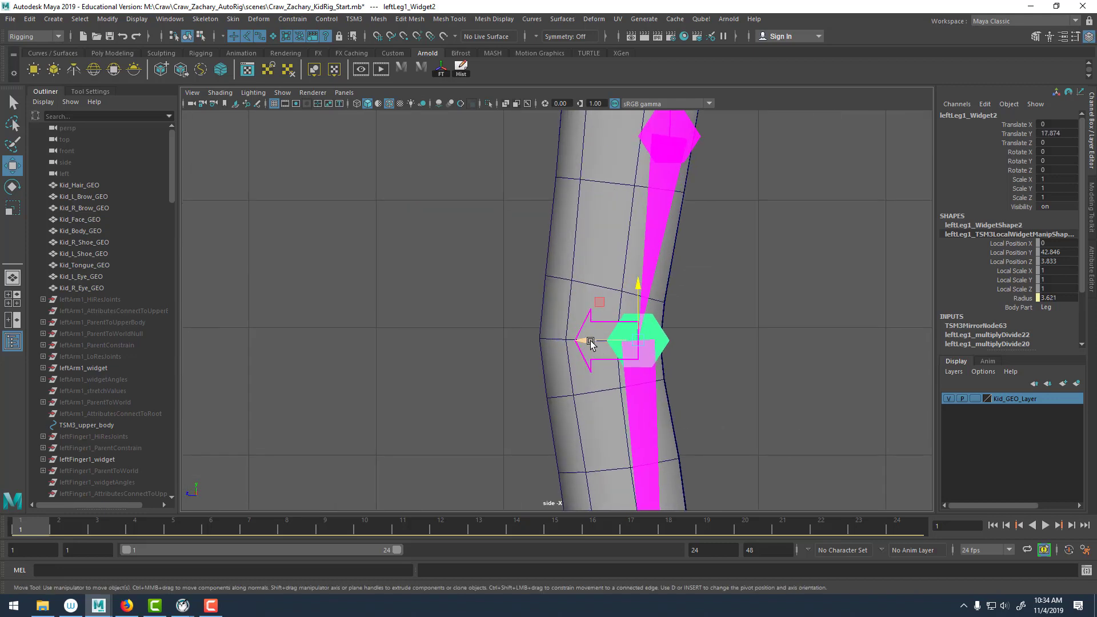
drag(571, 342, 533, 336)
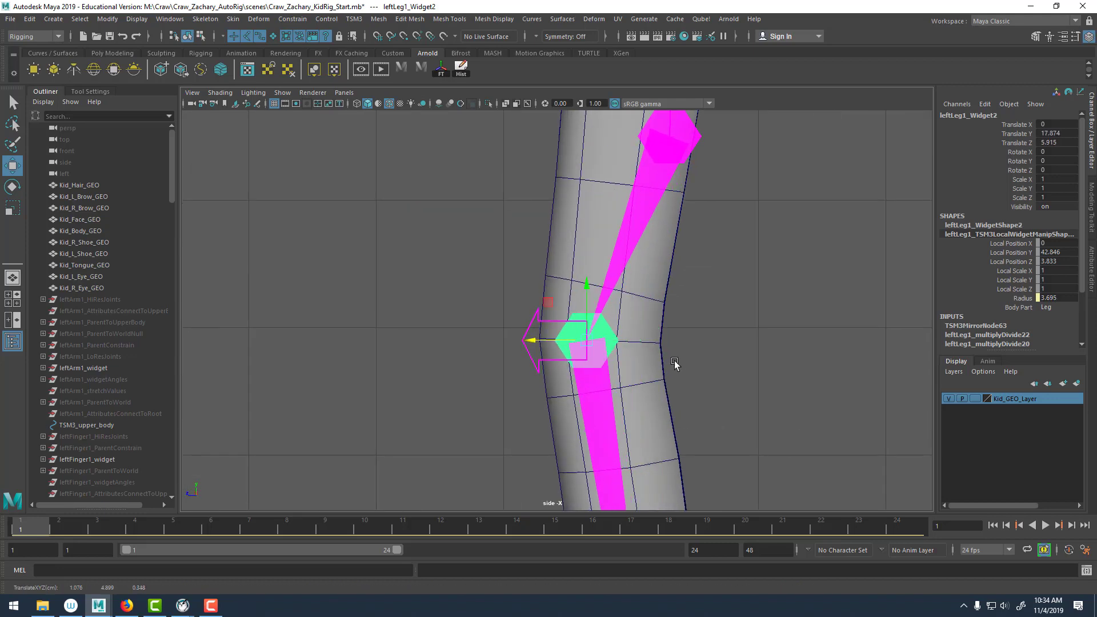
scroll(474, 335, down, 5)
scroll(480, 344, down, 1)
scroll(497, 360, up, 3)
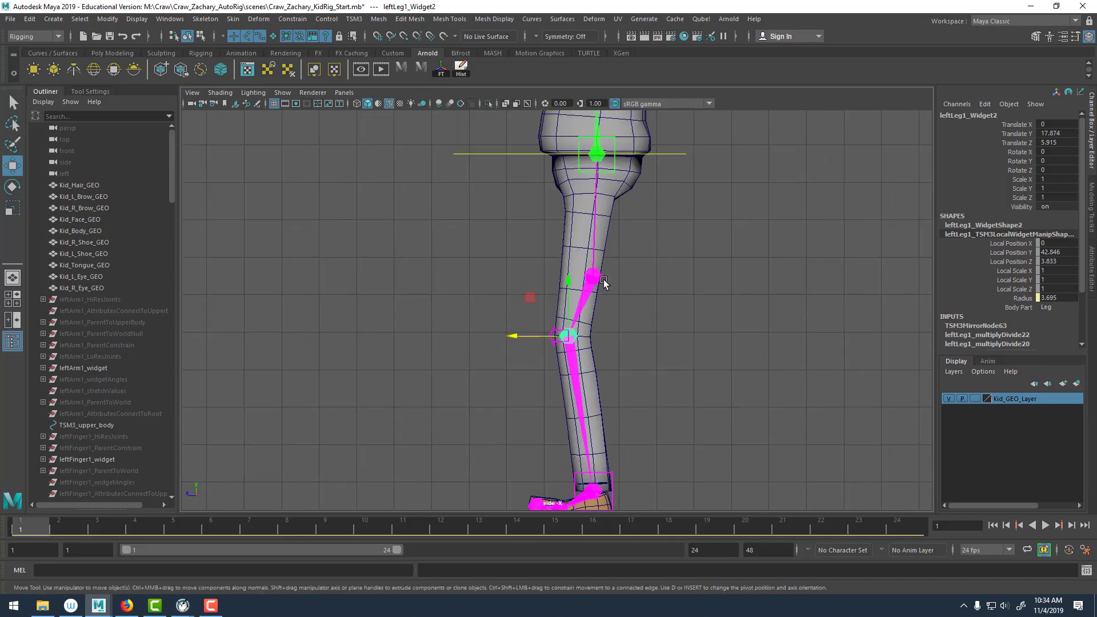
Lift upper leg guide leftLeg1_Widget1 to the hip at Translate Y 37.976, Z -0.894.
click(598, 276)
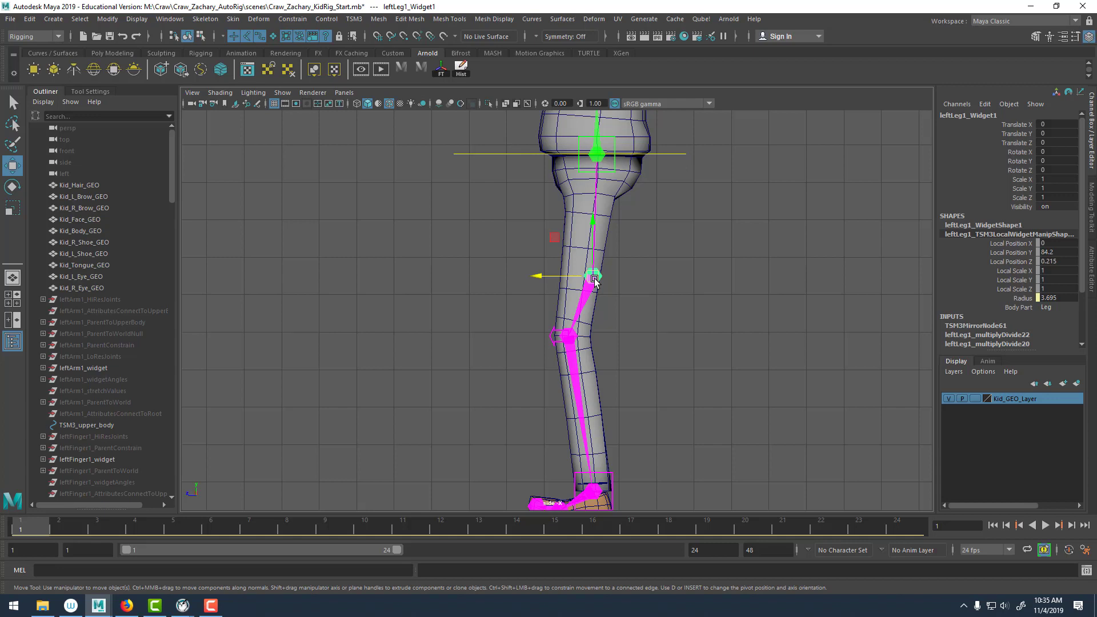
drag(597, 279, 595, 180)
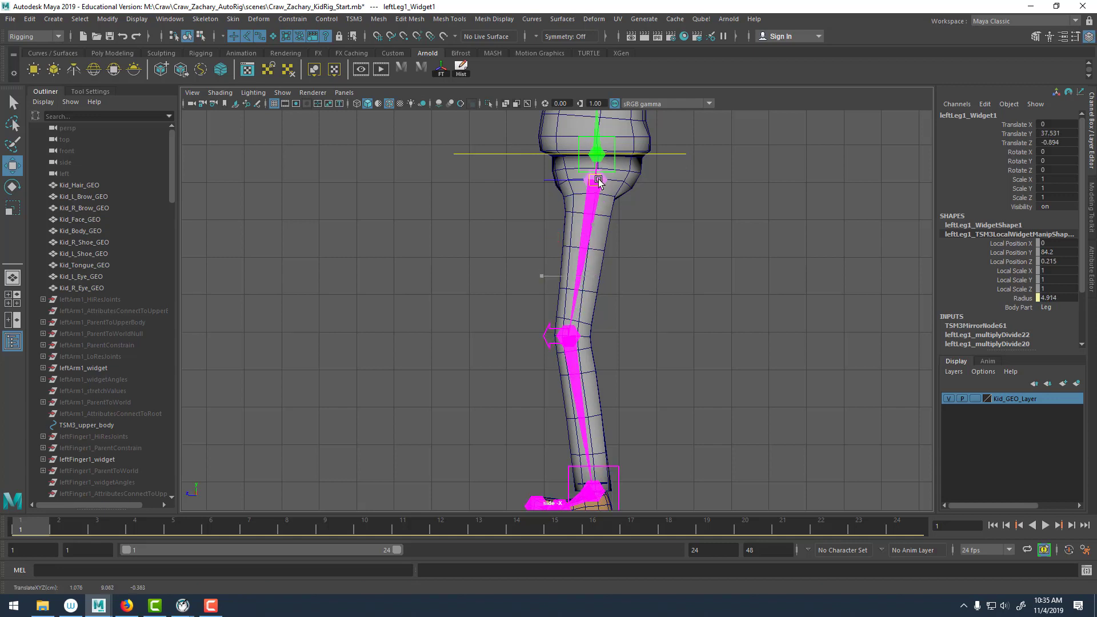
click(731, 252)
alt+middle_drag(702, 280, 678, 238)
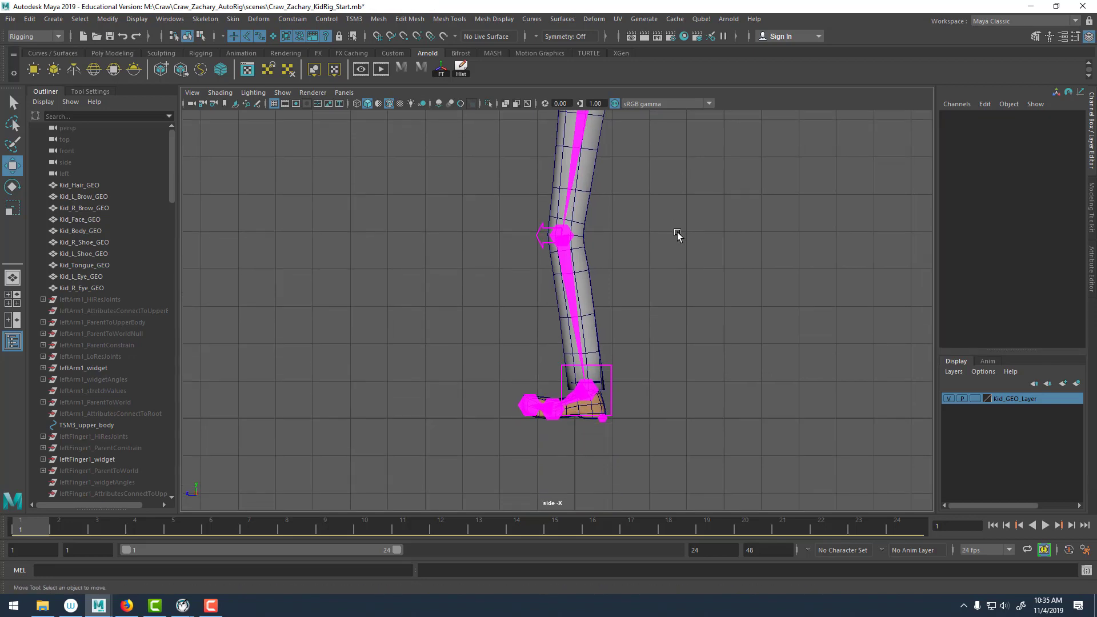
In the front view, shift the left knee guide leftLeg1_Widget2 along X to centre it in the leg.
key(space)
drag(677, 235, 639, 283)
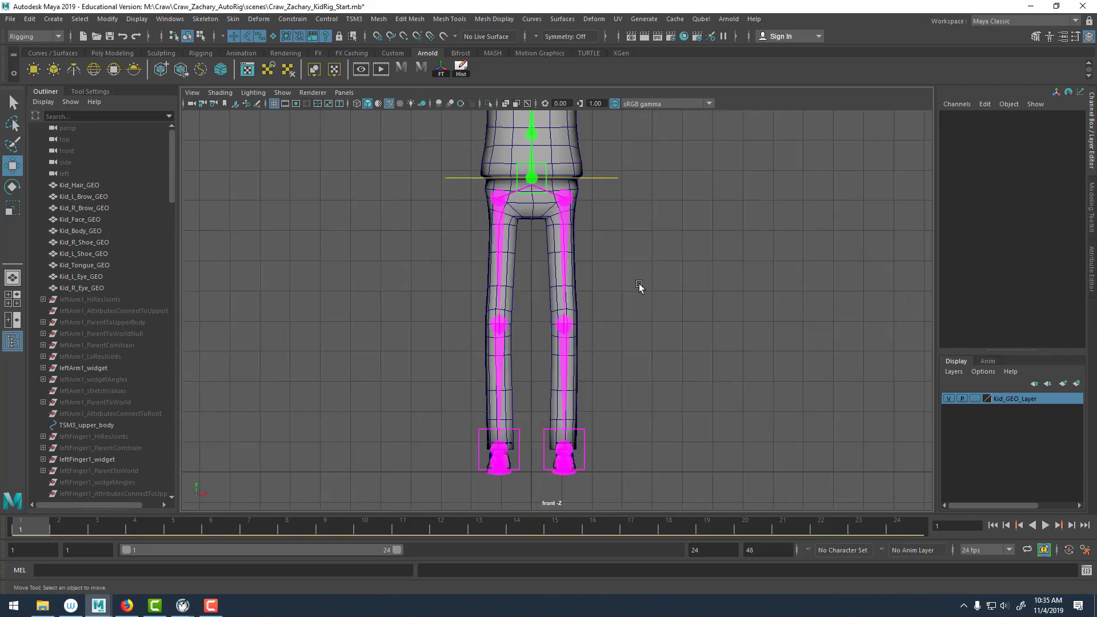
alt+right_drag(636, 269, 717, 369)
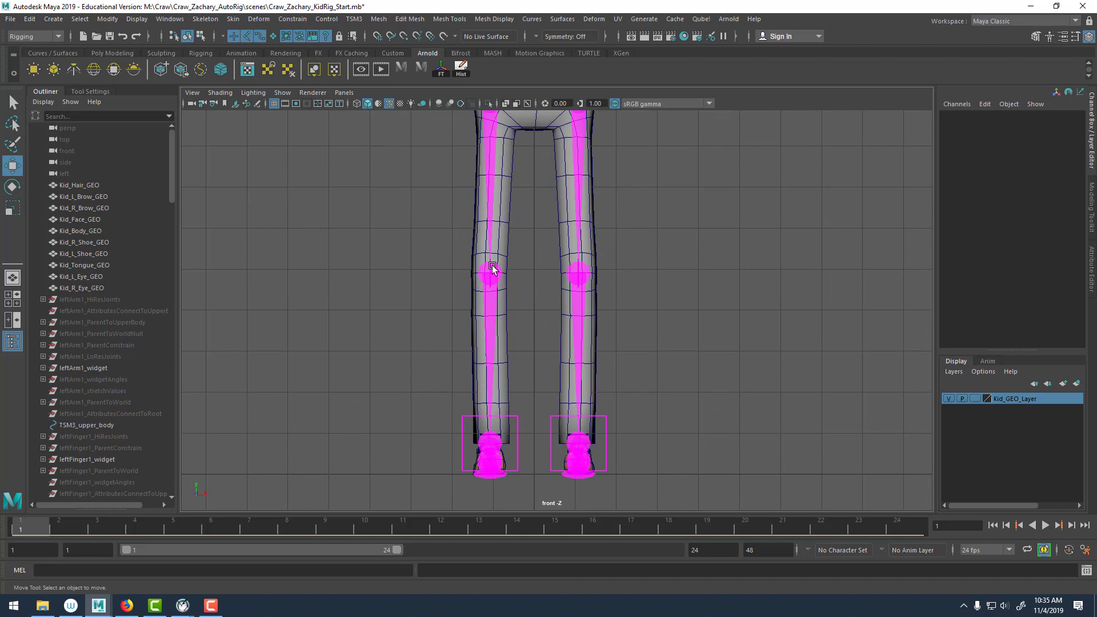
click(578, 273)
alt+drag(615, 298, 616, 283)
alt+middle_drag(616, 301, 611, 339)
drag(627, 313, 631, 313)
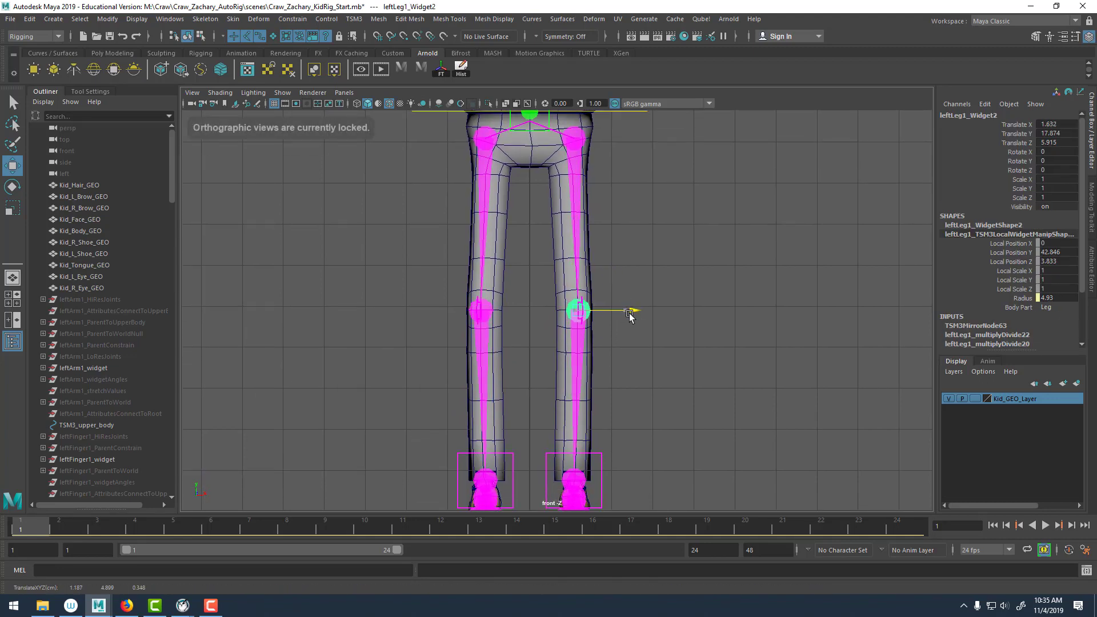
Nudge the left hip guide sideways, then undo that move.
click(571, 135)
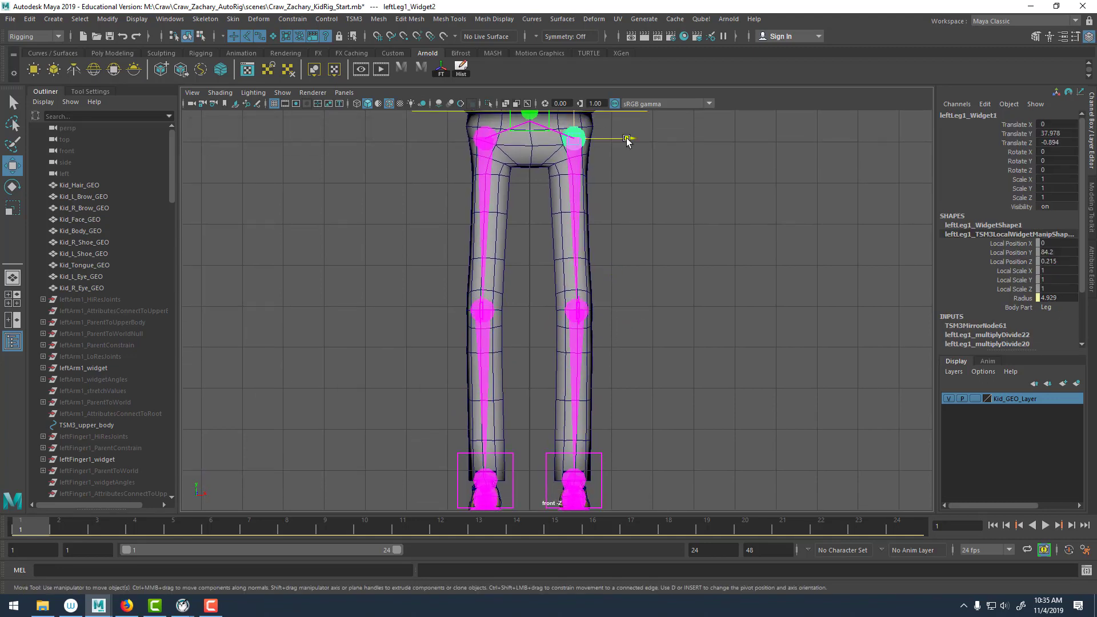
drag(627, 137, 622, 140)
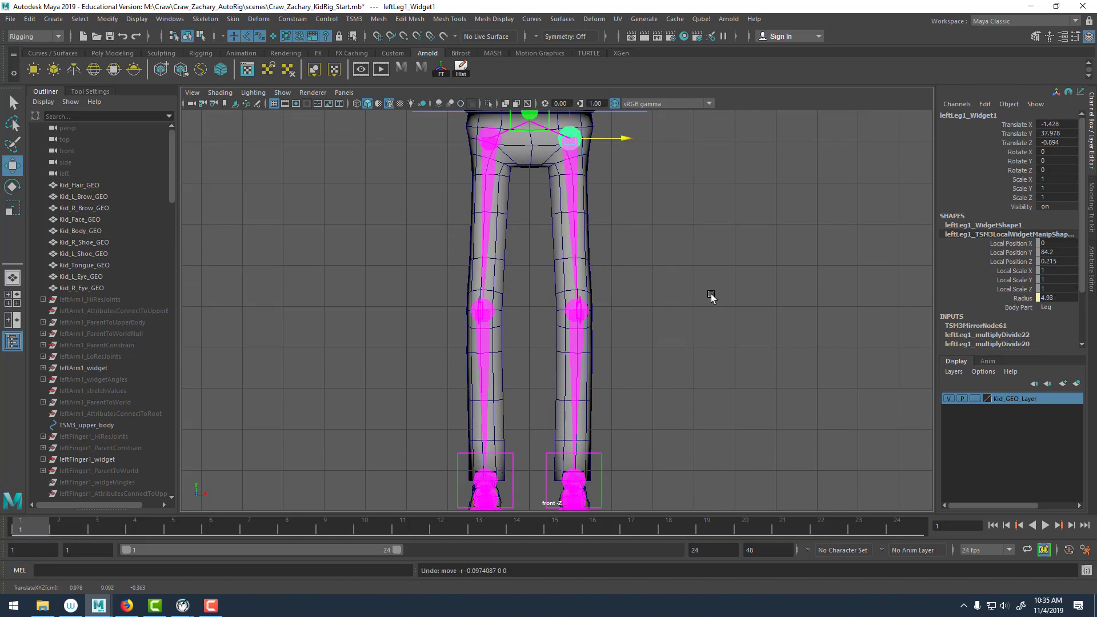
key(ctrl+z)
key(ctrl+z)
key(ctrl+z)
key(ctrl+z)
Return to the perspective view framed on the feet and select the leftLeg1_Widget ankle guide.
alt+middle_drag(703, 333, 717, 229)
key(space)
drag(717, 230, 719, 200)
alt+drag(679, 269, 674, 337)
alt+middle_drag(657, 275, 646, 120)
scroll(585, 240, up, 6)
alt+middle_drag(617, 237, 632, 318)
scroll(631, 318, up, 3)
drag(589, 270, 599, 297)
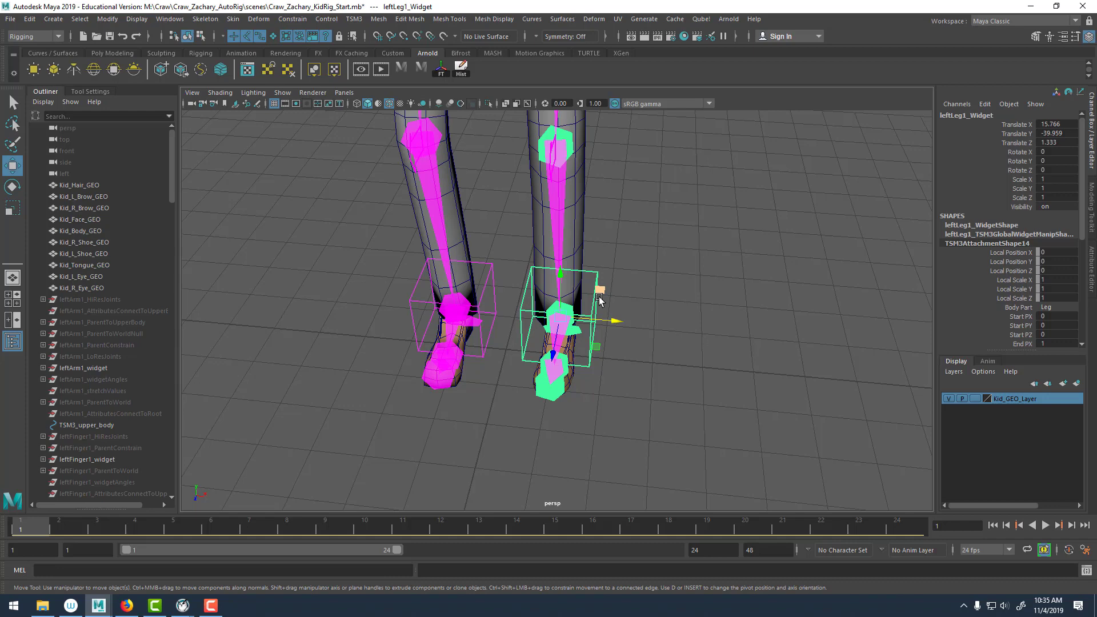
Rotate the left foot guide about 22 degrees in Rotate Y to match the shoe's angle.
key(e)
alt+drag(652, 321, 632, 364)
click(1020, 161)
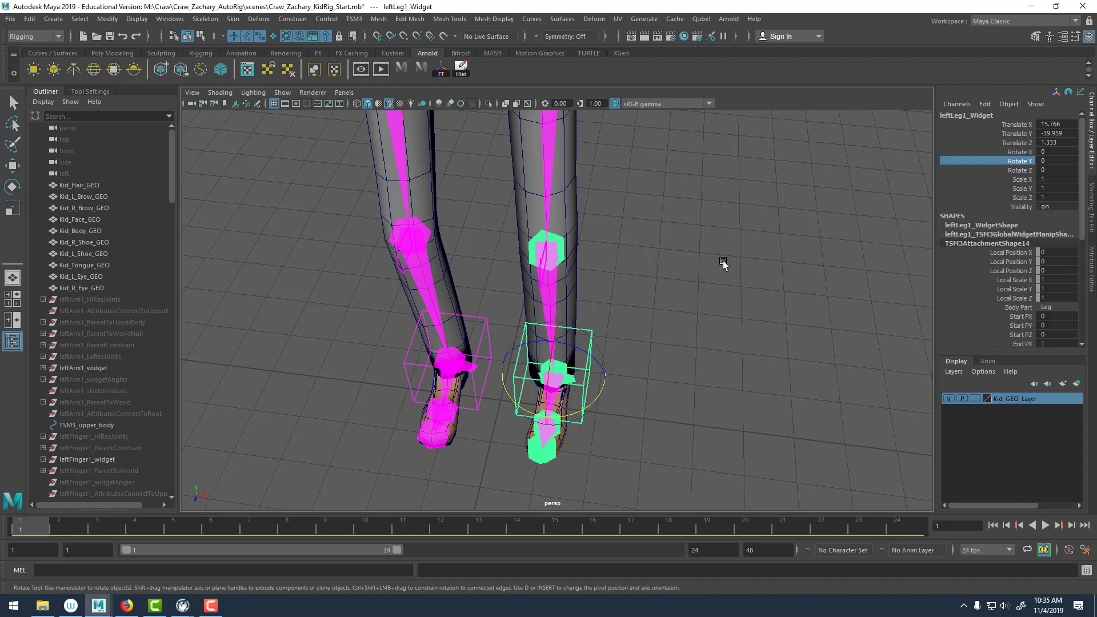
middle_drag(725, 262, 689, 269)
alt+drag(689, 269, 686, 246)
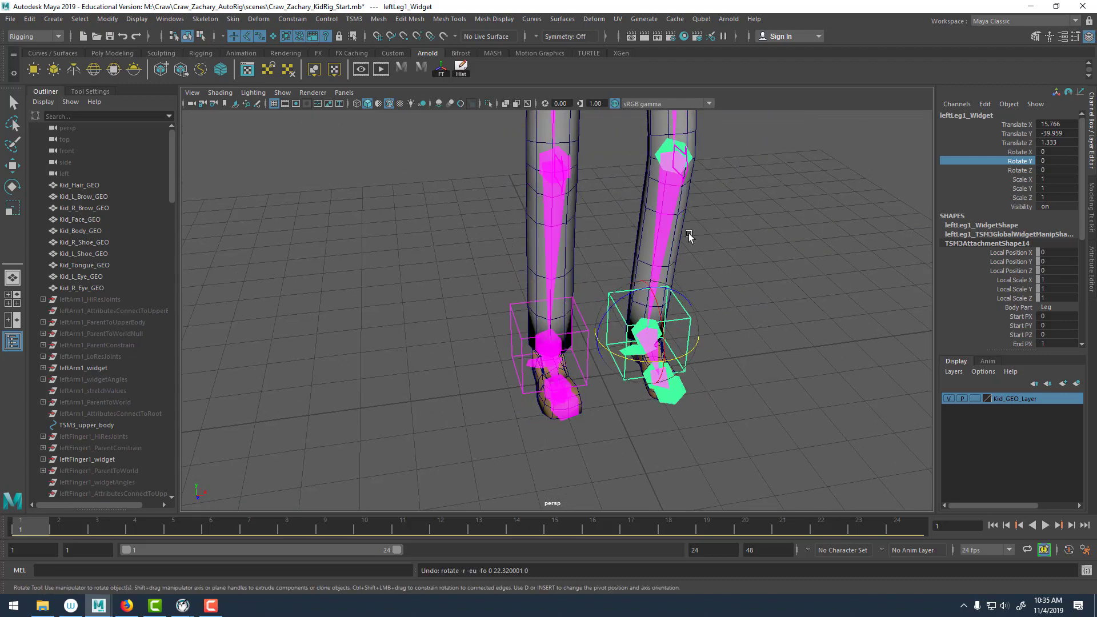
Deselect and zoom out to a low three-quarter view of the whole rig.
click(735, 225)
alt+right_drag(735, 225, 648, 263)
alt+drag(649, 262, 696, 328)
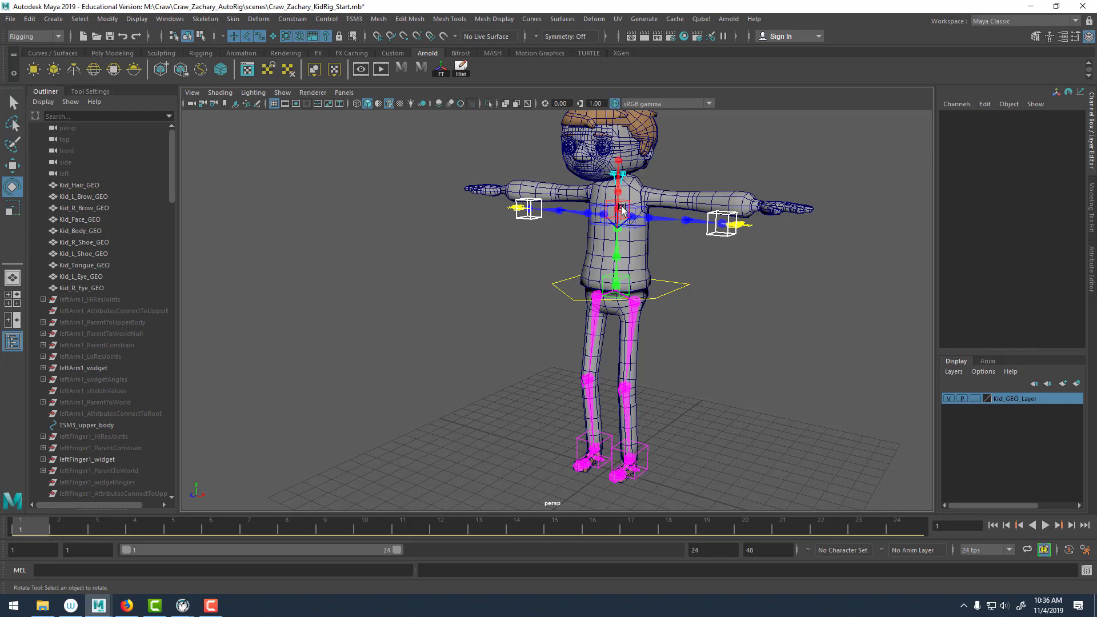
Frame the torso and select the head1_Widget guide inside the chest.
alt+middle_drag(619, 211, 600, 307)
alt+right_drag(600, 307, 668, 371)
alt+middle_drag(607, 289, 584, 300)
alt+right_drag(584, 299, 676, 394)
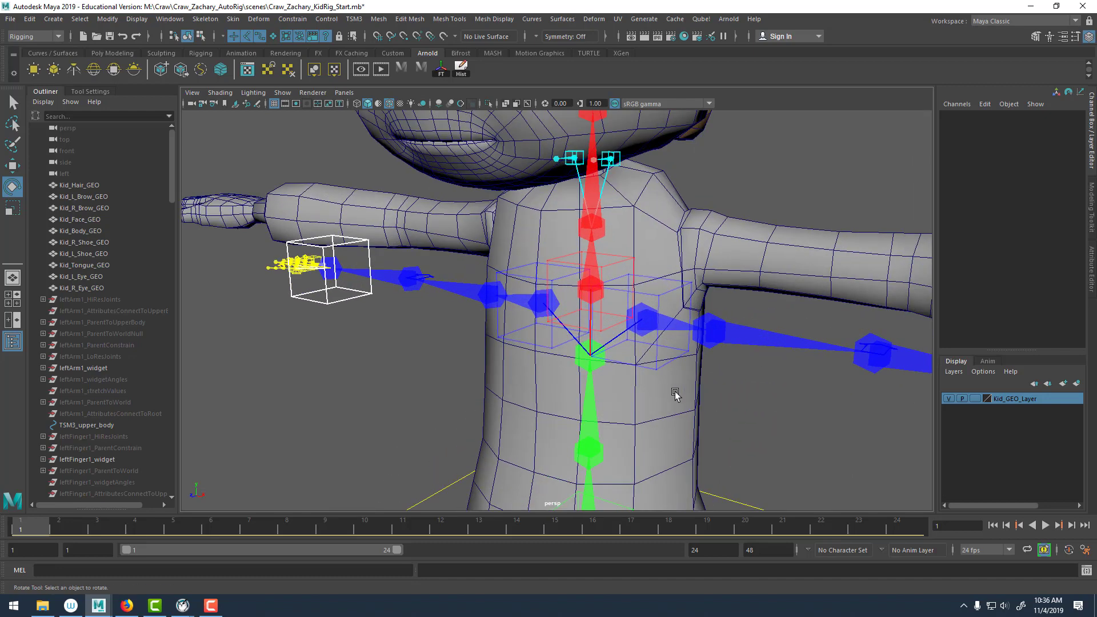
click(655, 363)
alt+drag(656, 365, 664, 329)
alt+middle_drag(664, 330, 624, 337)
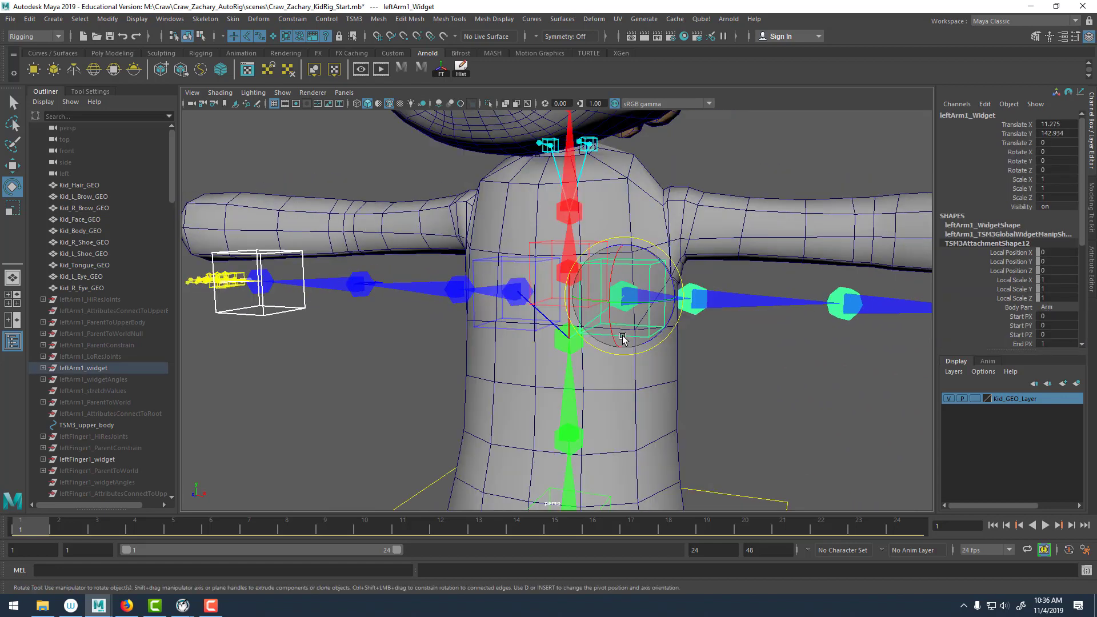
alt+right_drag(624, 338, 660, 343)
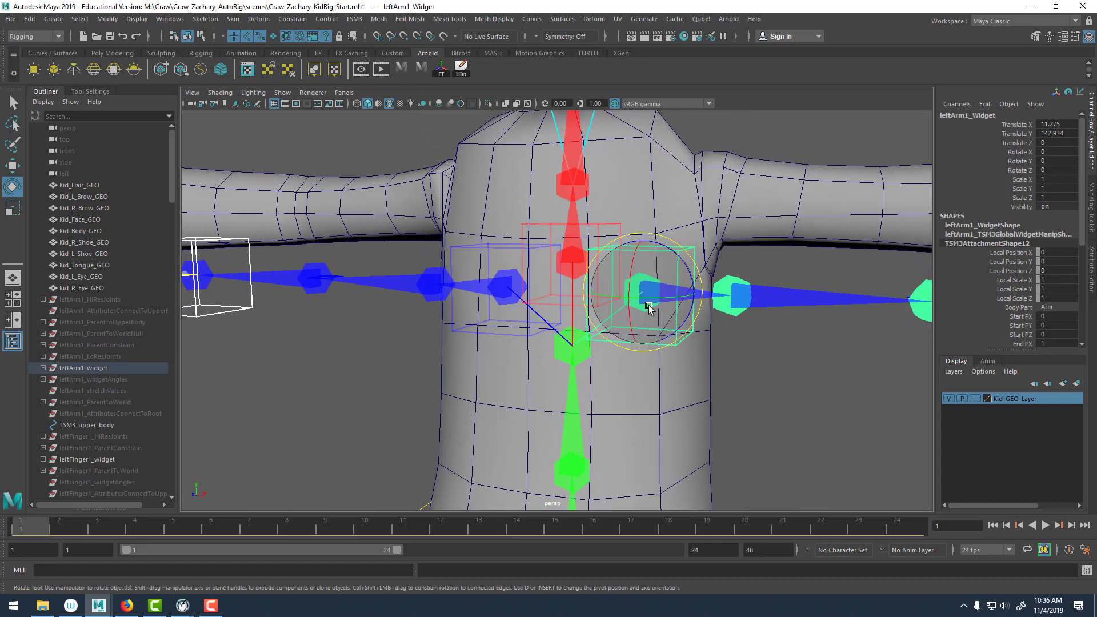
click(592, 227)
alt+right_drag(709, 241, 600, 180)
alt+middle_drag(600, 180, 577, 270)
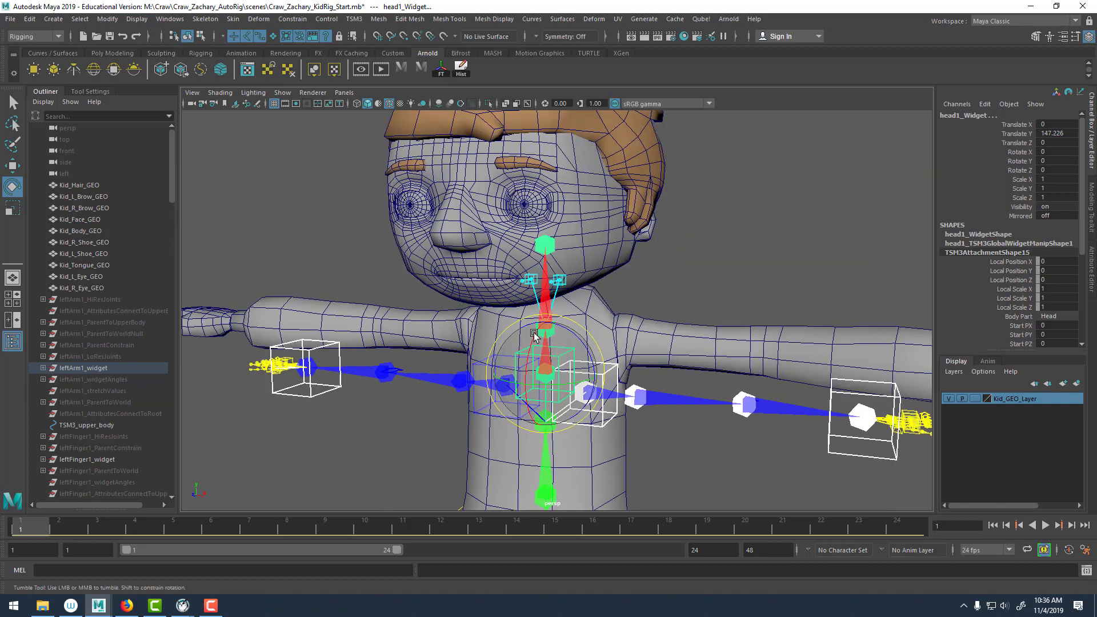
alt+right_drag(502, 335, 517, 337)
Raise head1_Widget to Translate Y 169.302 so the arm guides reach shoulder height.
key(w)
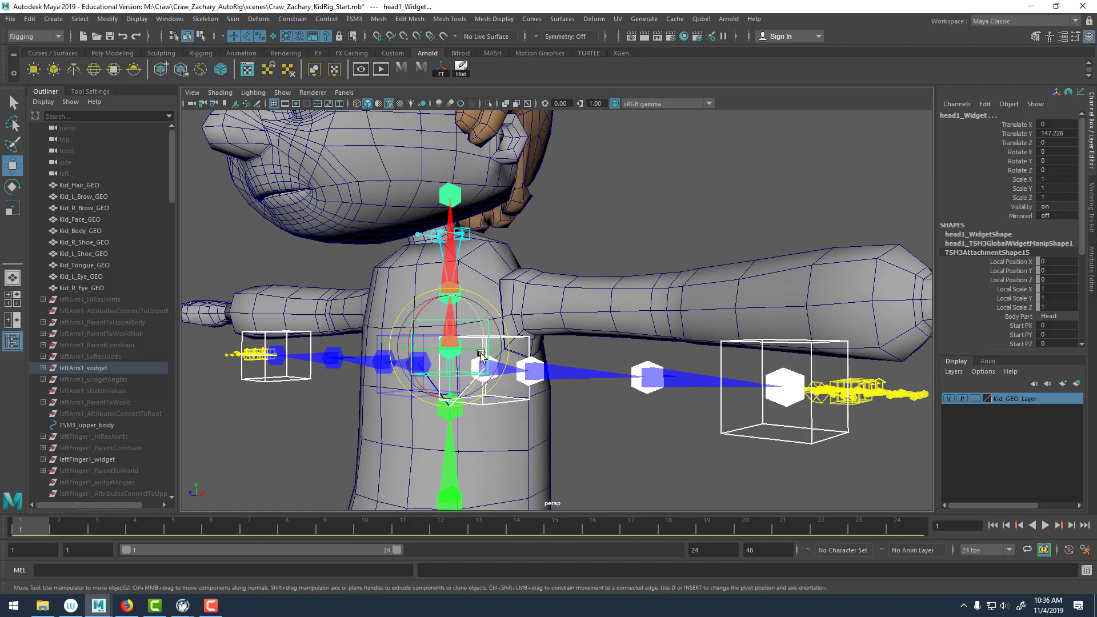
drag(442, 281, 461, 200)
click(610, 183)
alt+right_drag(610, 182, 409, 224)
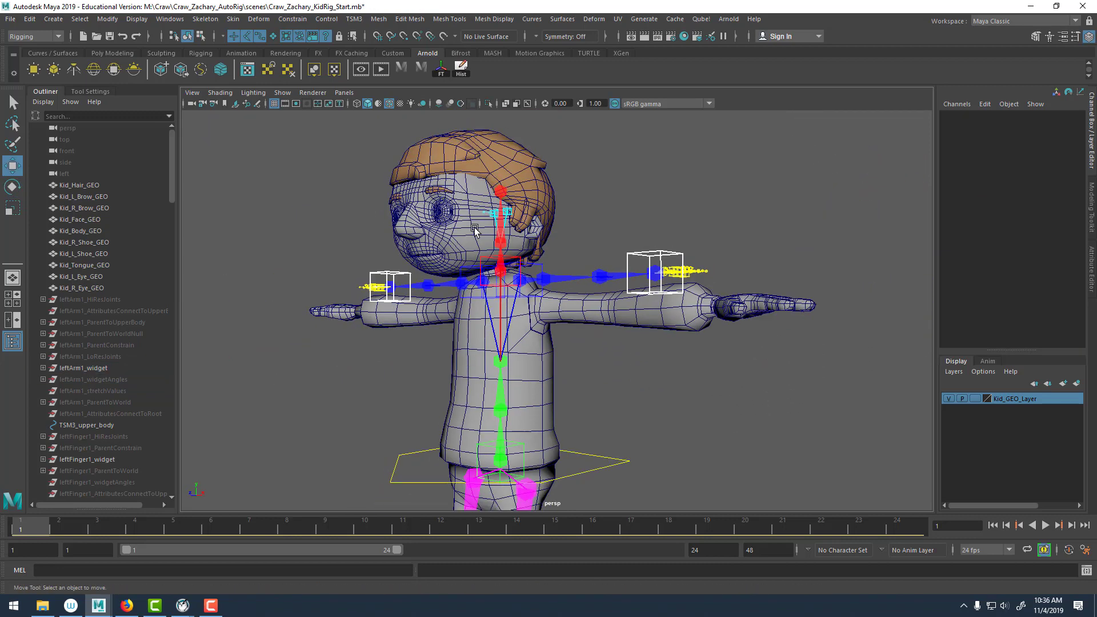
alt+drag(409, 224, 569, 240)
Switch to the side view zoomed in on the hips.
key(space)
alt+middle_drag(591, 204, 542, 492)
alt+right_drag(542, 493, 620, 347)
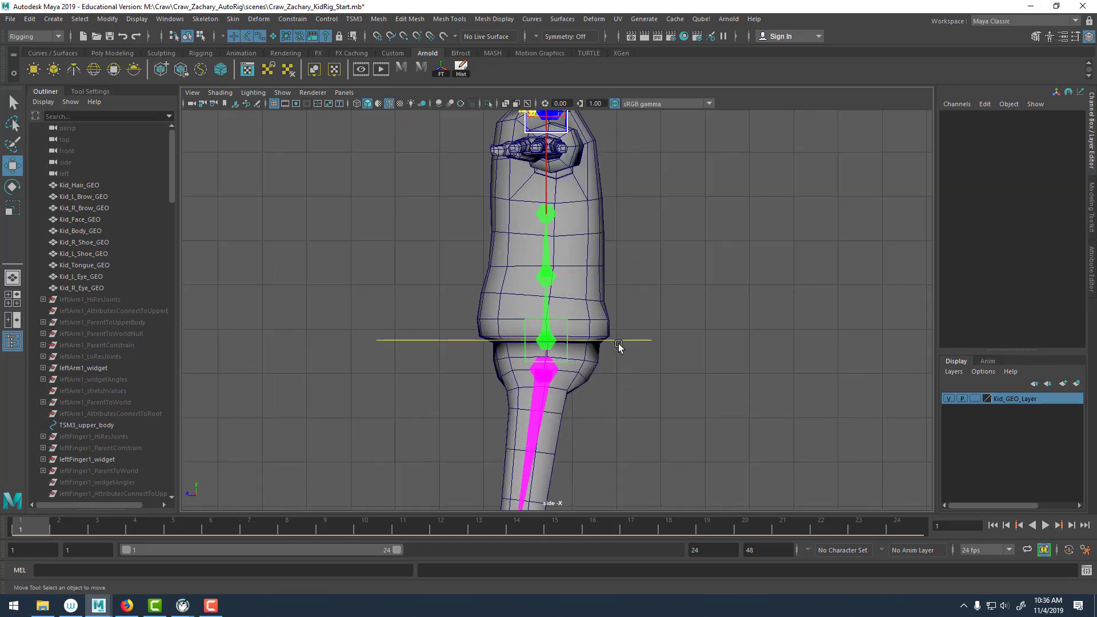
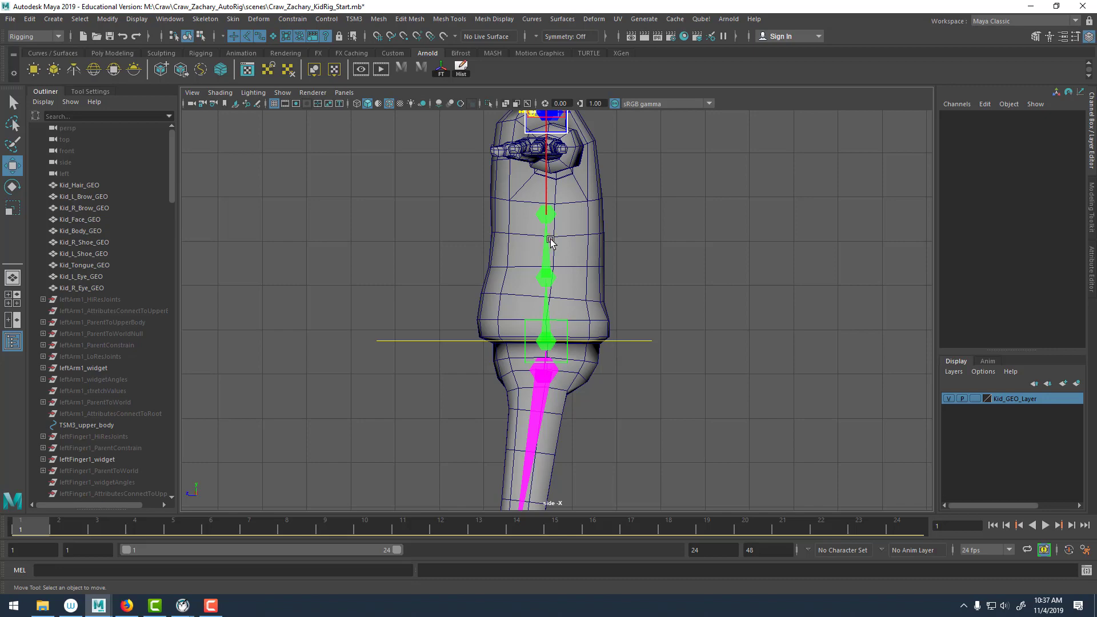
In side view, raise the lower and middle spine widgets up the Kid's torso.
click(547, 277)
alt+middle_drag(606, 256, 601, 286)
alt+right_drag(601, 284, 627, 325)
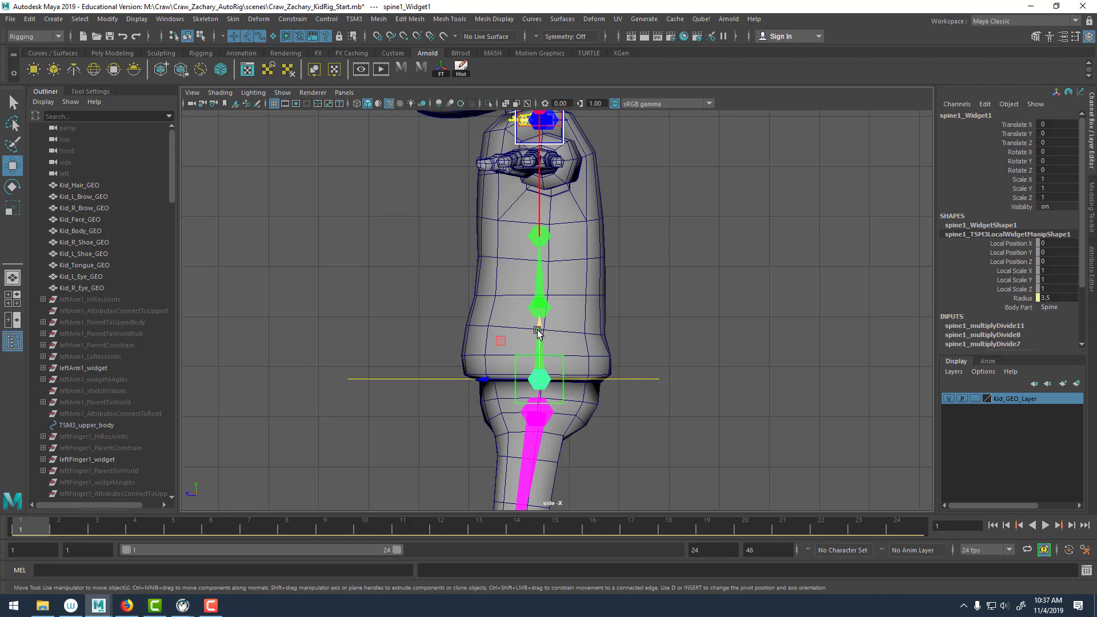
drag(540, 332, 540, 321)
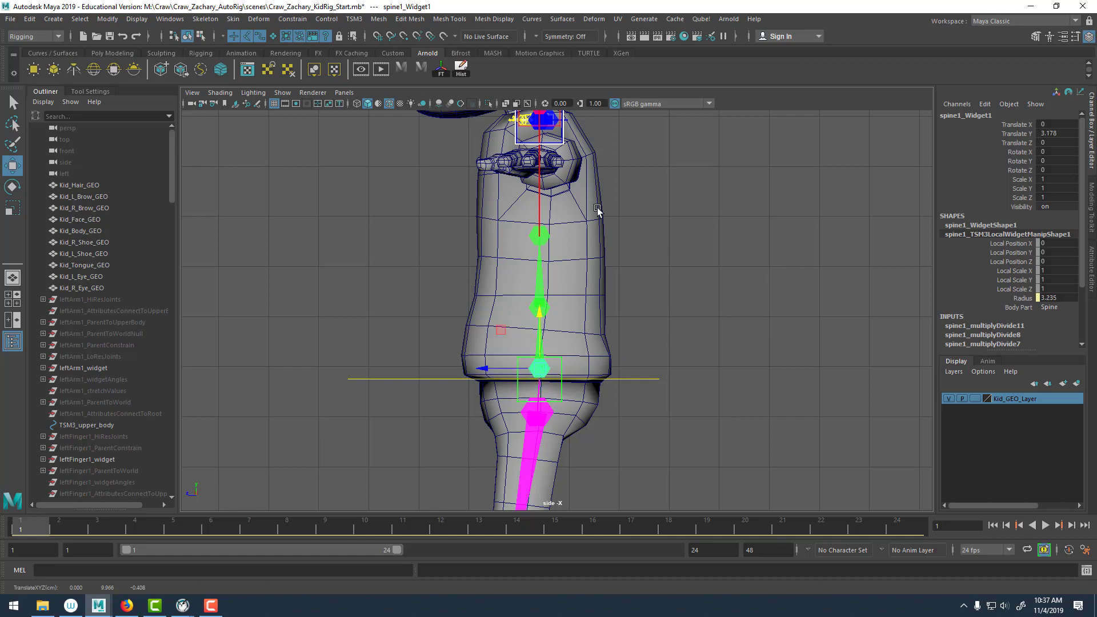
click(543, 303)
click(550, 304)
mouse_move(541, 257)
mouse_down()
mouse_move(543, 234)
mouse_move(544, 251)
mouse_up()
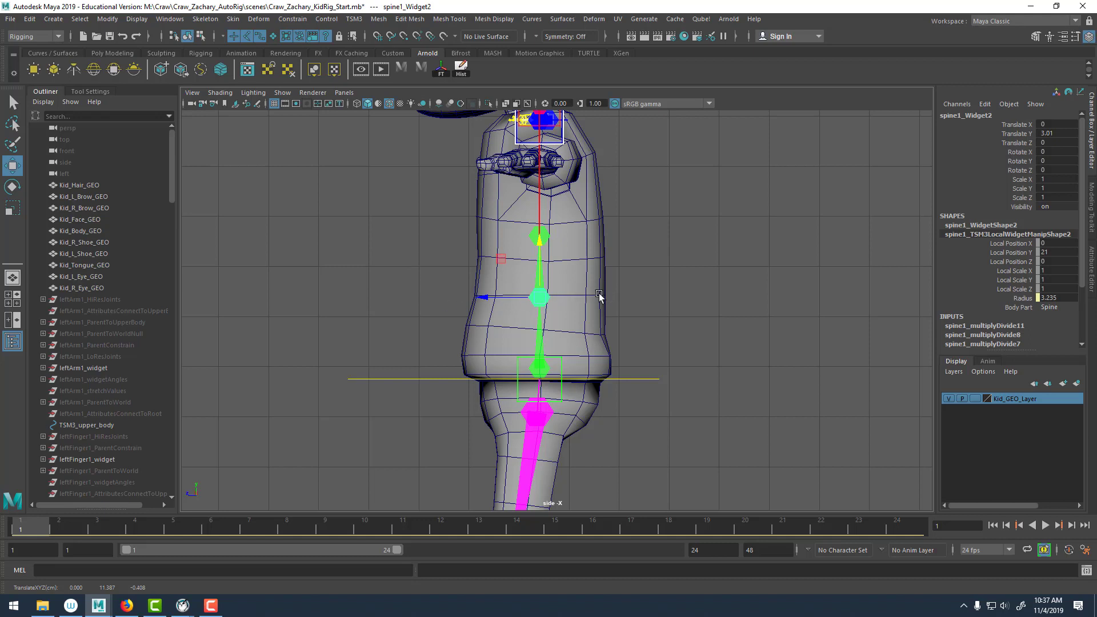
alt+right_drag(522, 285, 610, 326)
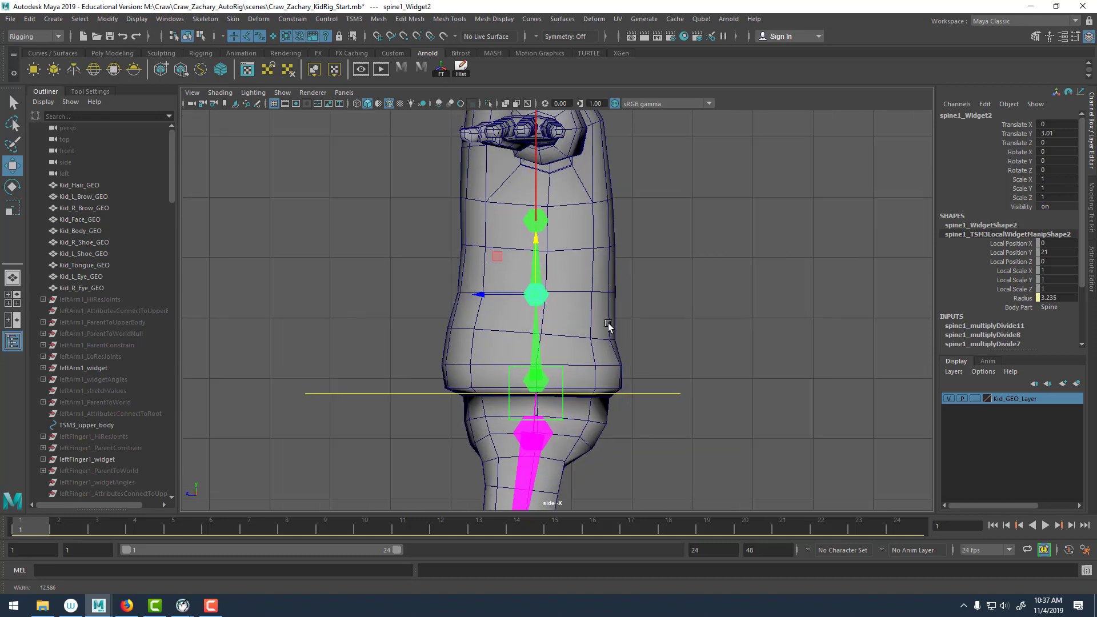
drag(537, 248, 546, 245)
Raise the top spine widget toward the chest, then check the spine in perspective.
click(539, 220)
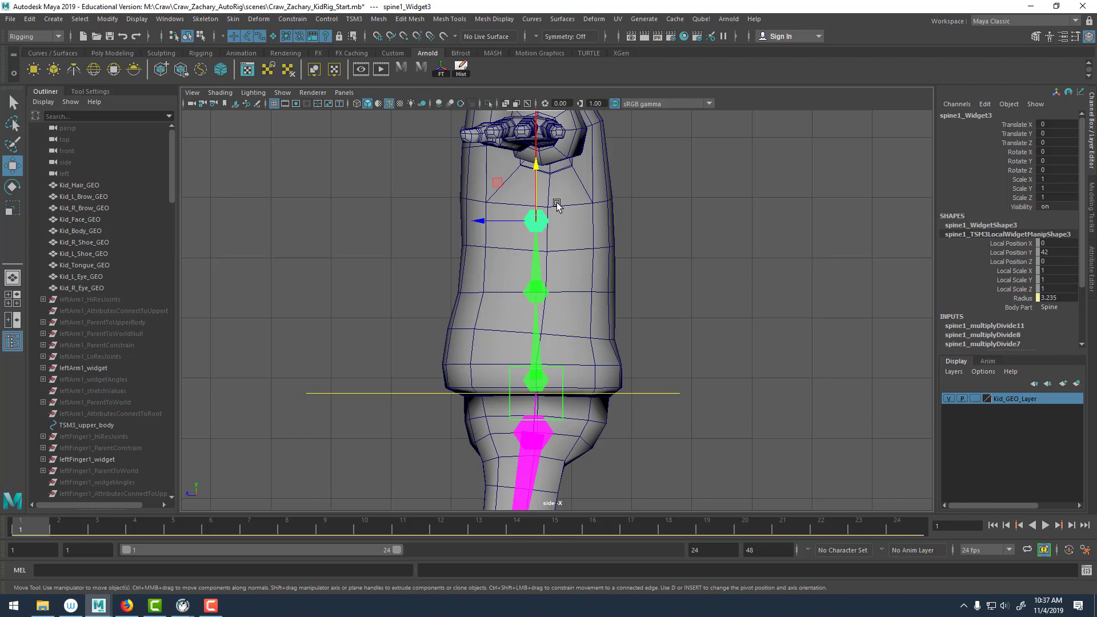
drag(537, 165, 537, 142)
key(space)
drag(642, 181, 642, 150)
alt+drag(558, 205, 685, 234)
alt+right_drag(686, 235, 725, 337)
alt+middle_drag(725, 337, 652, 284)
alt+drag(651, 284, 657, 262)
drag(577, 204, 803, 244)
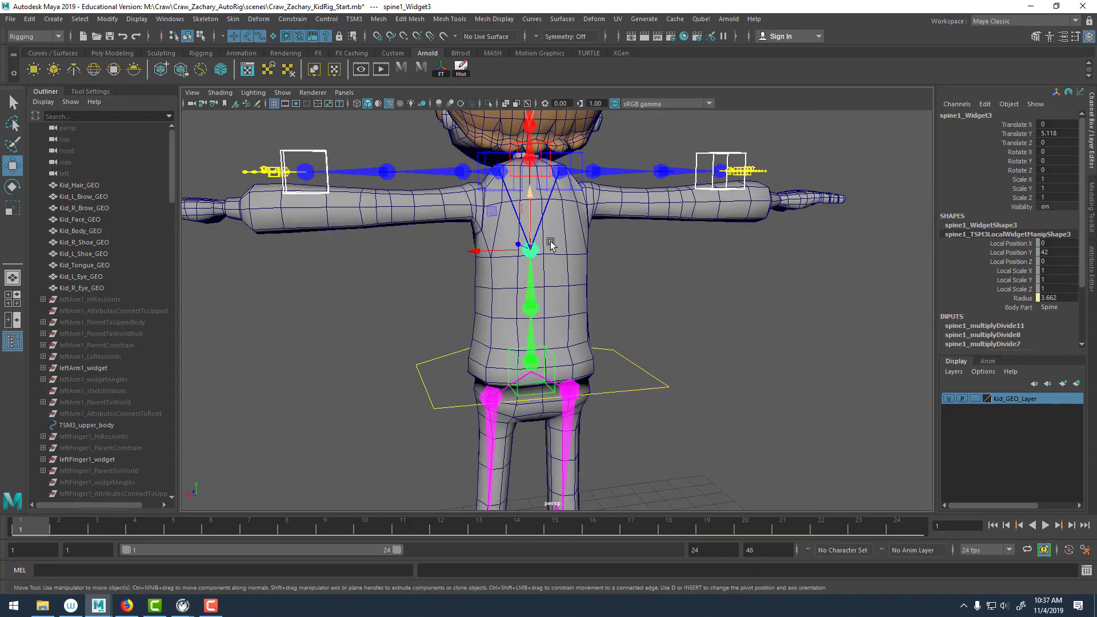
mouse_move(550, 244)
alt+mouse_down()
mouse_move(638, 247)
mouse_move(553, 245)
mouse_move(559, 236)
alt+mouse_up()
scroll(529, 238, up, 4)
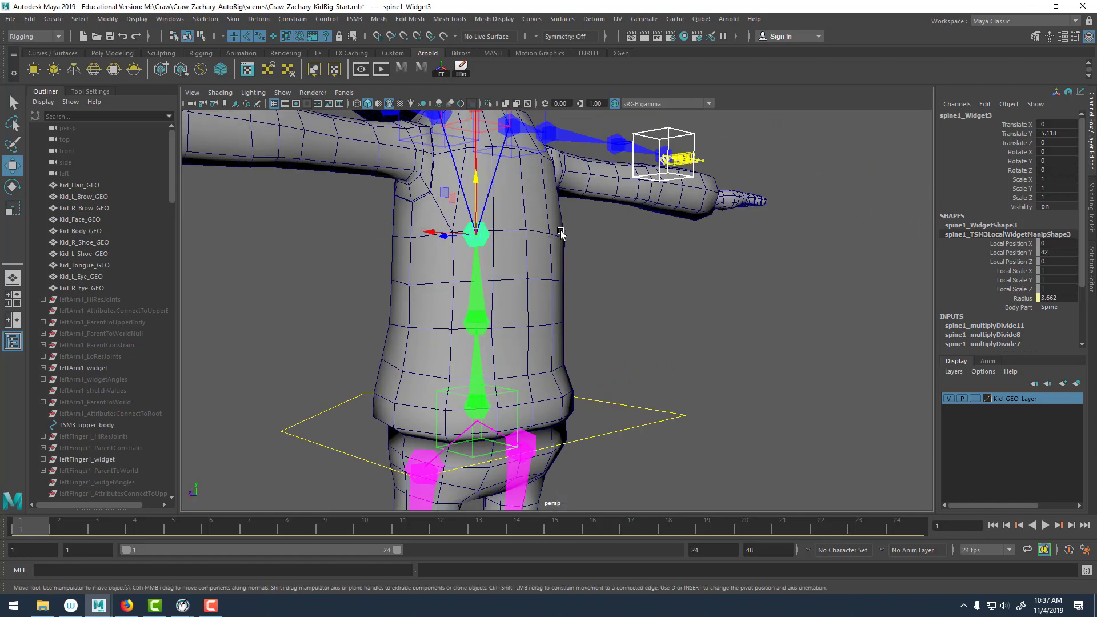
alt+drag(547, 204, 612, 221)
Push the middle and top spine widgets back along Z, top to Translate Z -1.253.
key(space)
click(540, 297)
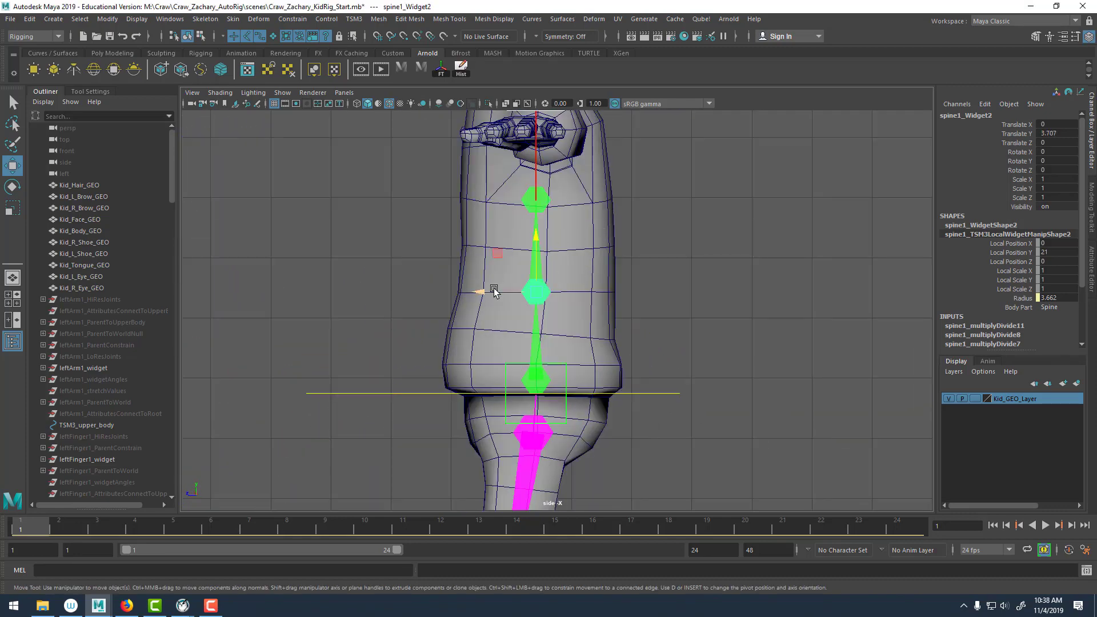
drag(490, 289, 501, 284)
click(548, 199)
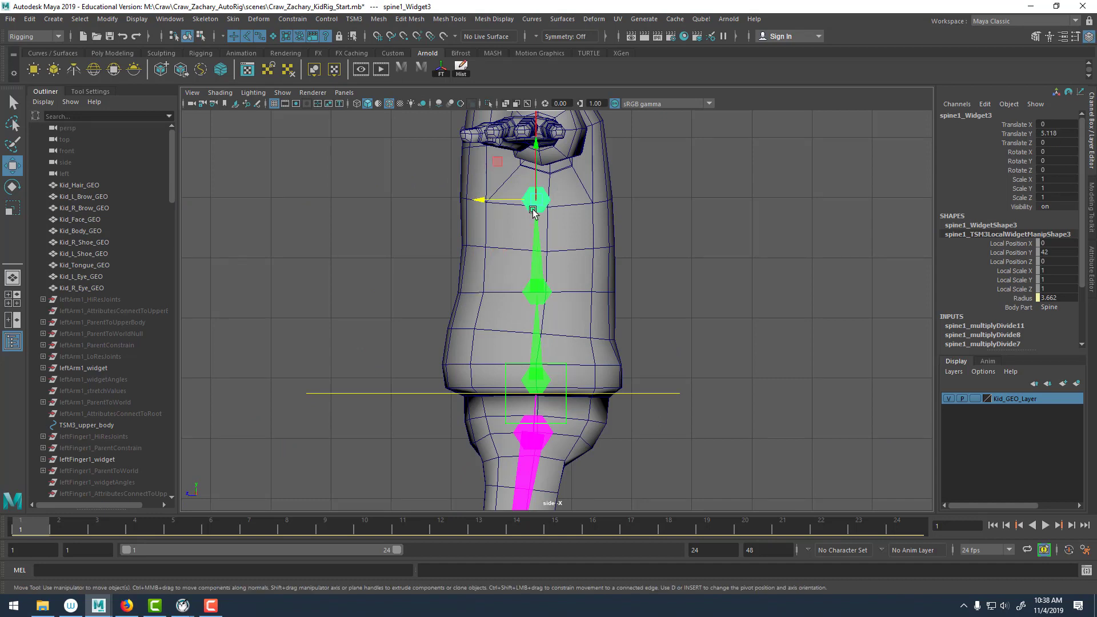
drag(493, 201, 501, 201)
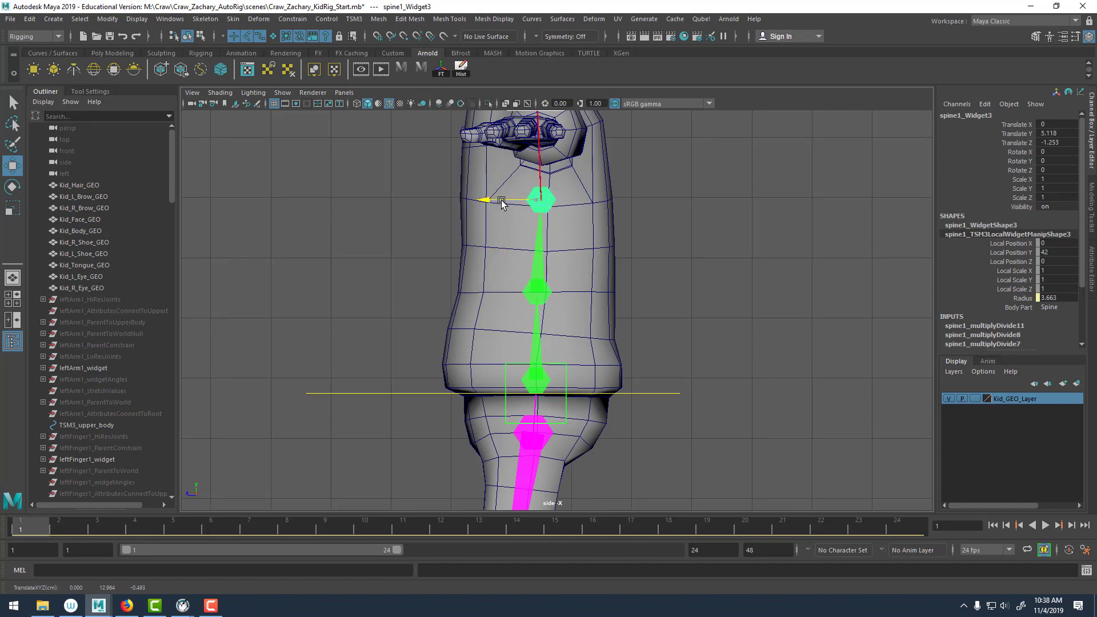
click(782, 252)
key(space)
drag(781, 252, 782, 226)
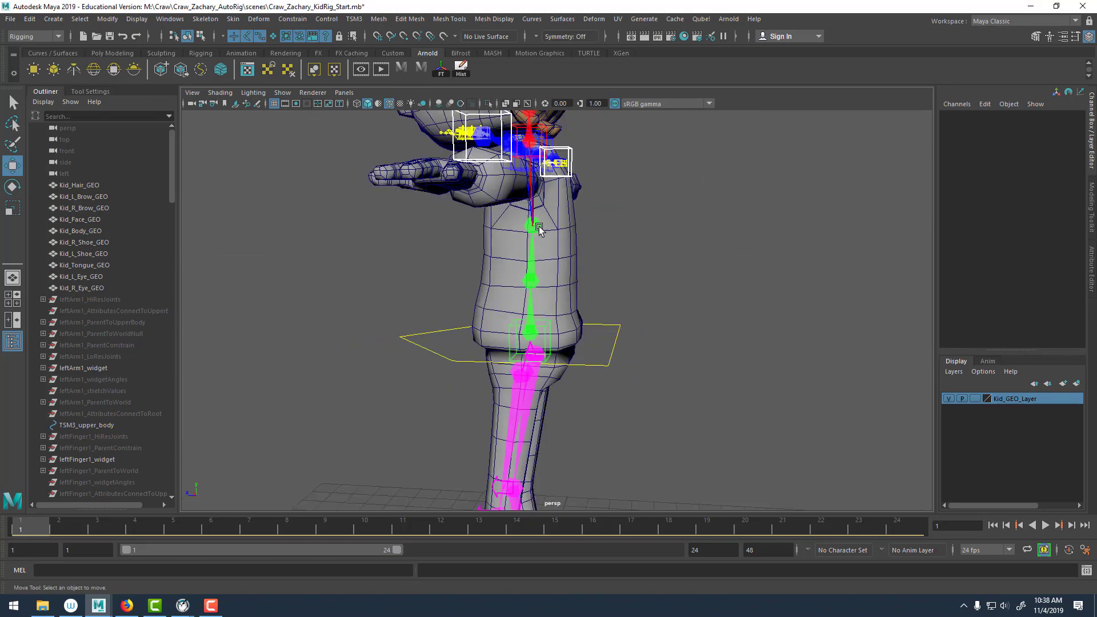
Slide the leftArm1_Widget guides outward along X to the shoulders.
alt+drag(540, 228, 675, 233)
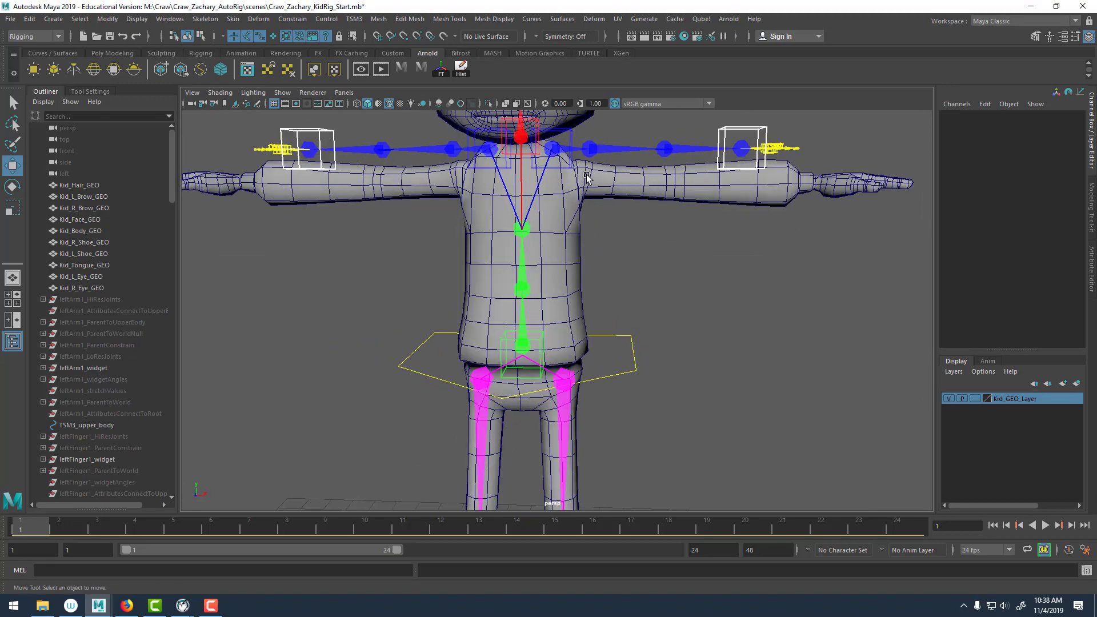
alt+middle_drag(606, 277, 631, 329)
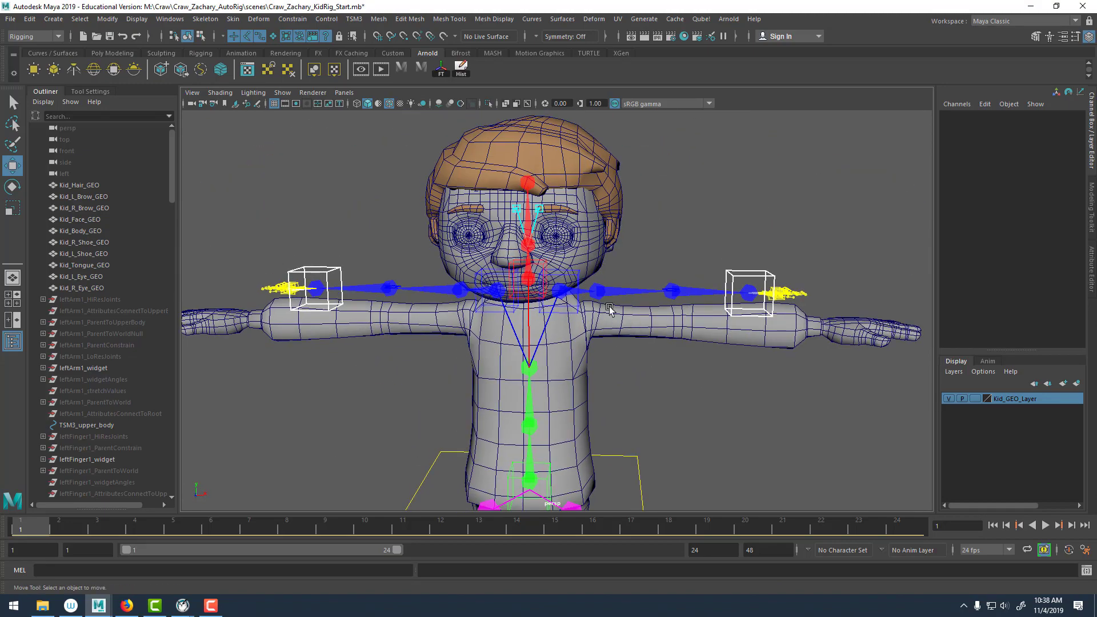
scroll(609, 309, up, 3)
click(605, 263)
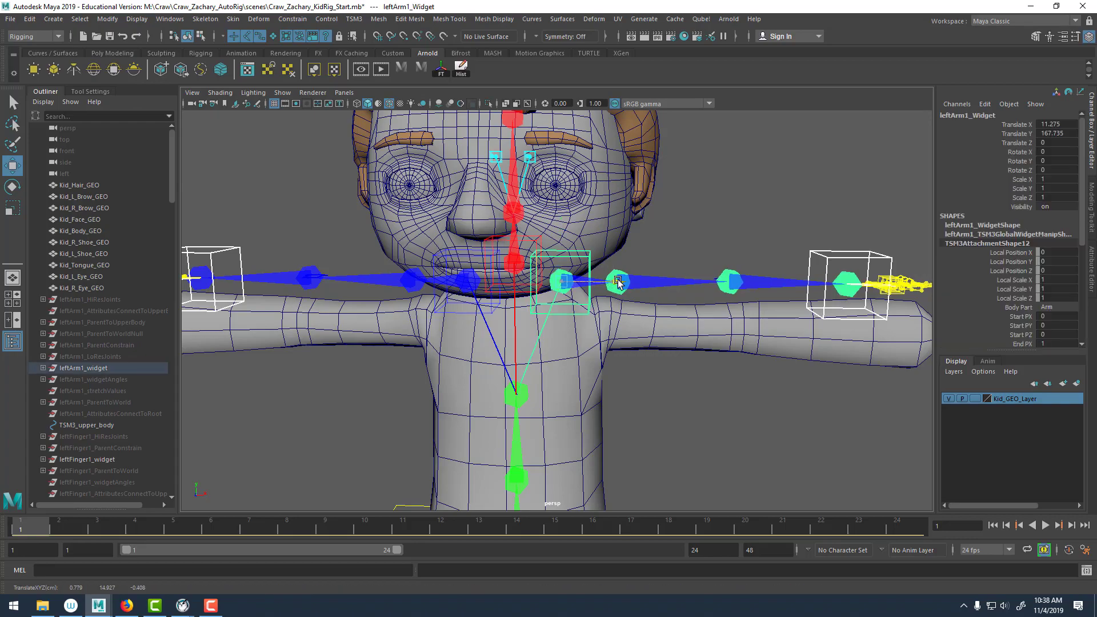
drag(619, 282, 735, 298)
click(754, 190)
Orbit around the head and check the neck and head widgets, ending on the neck widget.
alt+drag(615, 276, 428, 251)
alt+middle_drag(428, 251, 490, 308)
alt+right_drag(489, 309, 648, 335)
alt+drag(648, 336, 760, 309)
alt+right_drag(599, 268, 466, 228)
alt+middle_drag(537, 228, 572, 266)
alt+drag(609, 280, 566, 262)
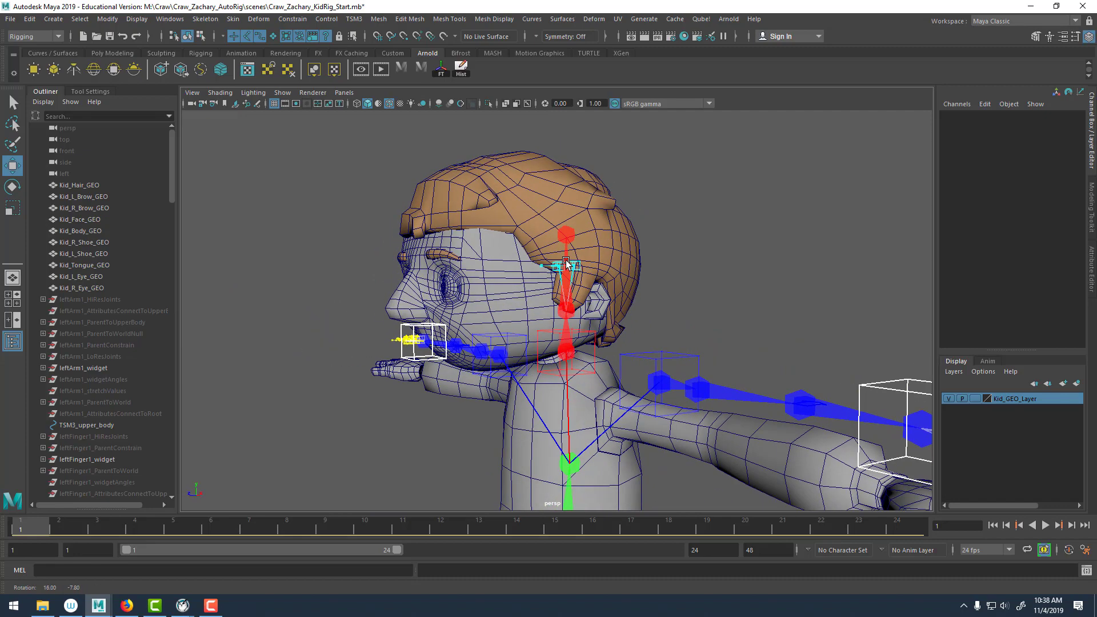
alt+right_drag(554, 269, 617, 337)
click(620, 350)
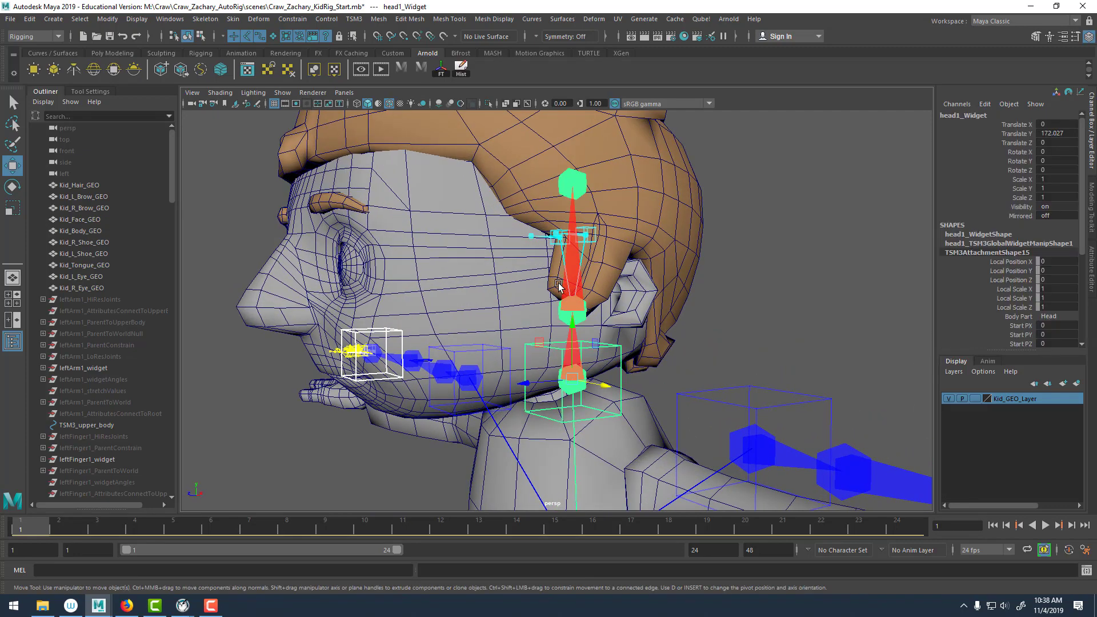
click(561, 306)
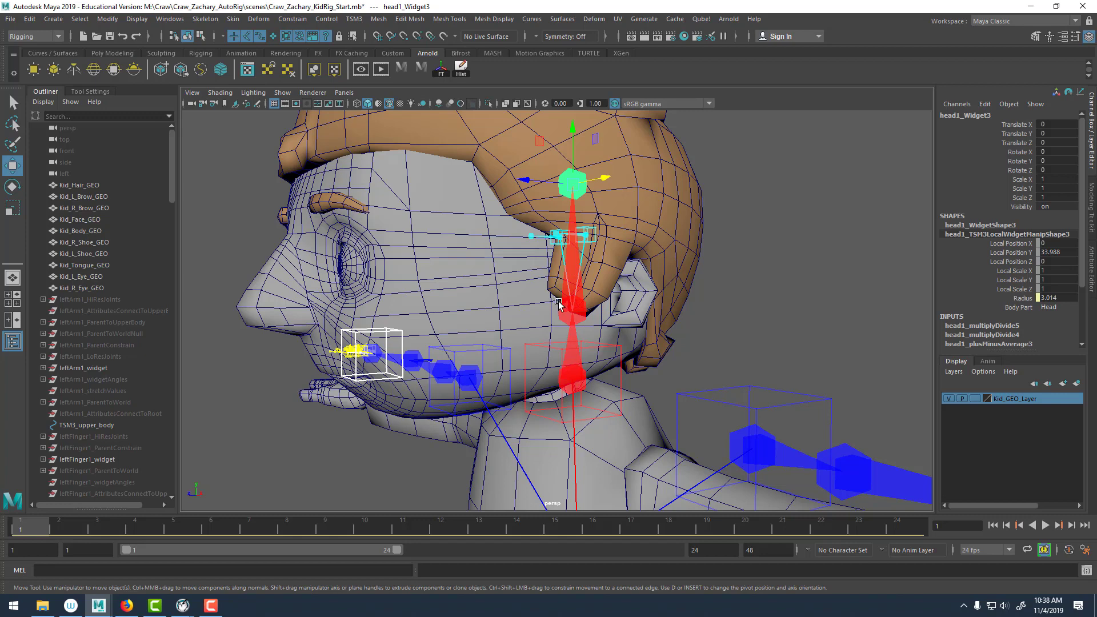
click(583, 249)
click(621, 368)
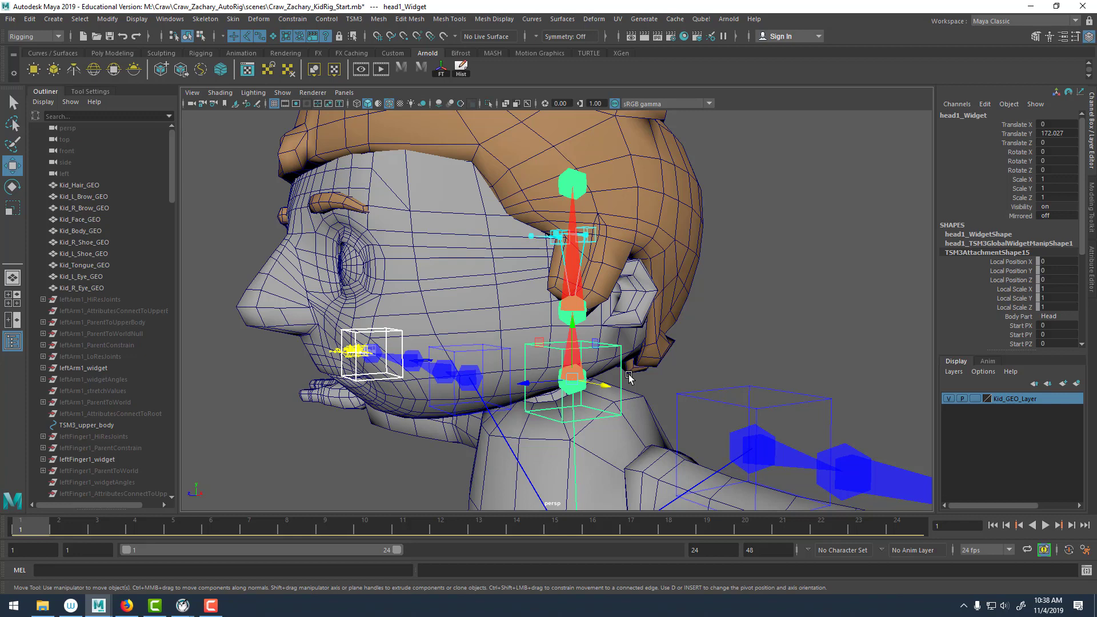
In side view, move head1_Widget forward along Z into the neck.
key(space)
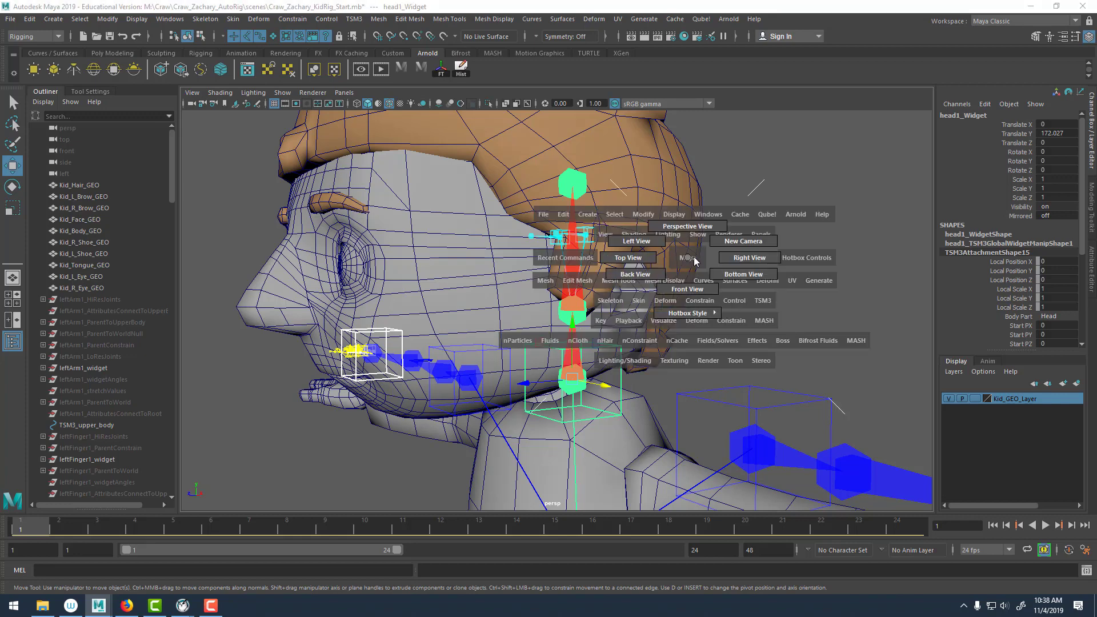
drag(684, 264, 657, 257)
alt+middle_drag(523, 166, 568, 422)
alt+right_drag(571, 422, 782, 388)
alt+right_drag(620, 323, 720, 357)
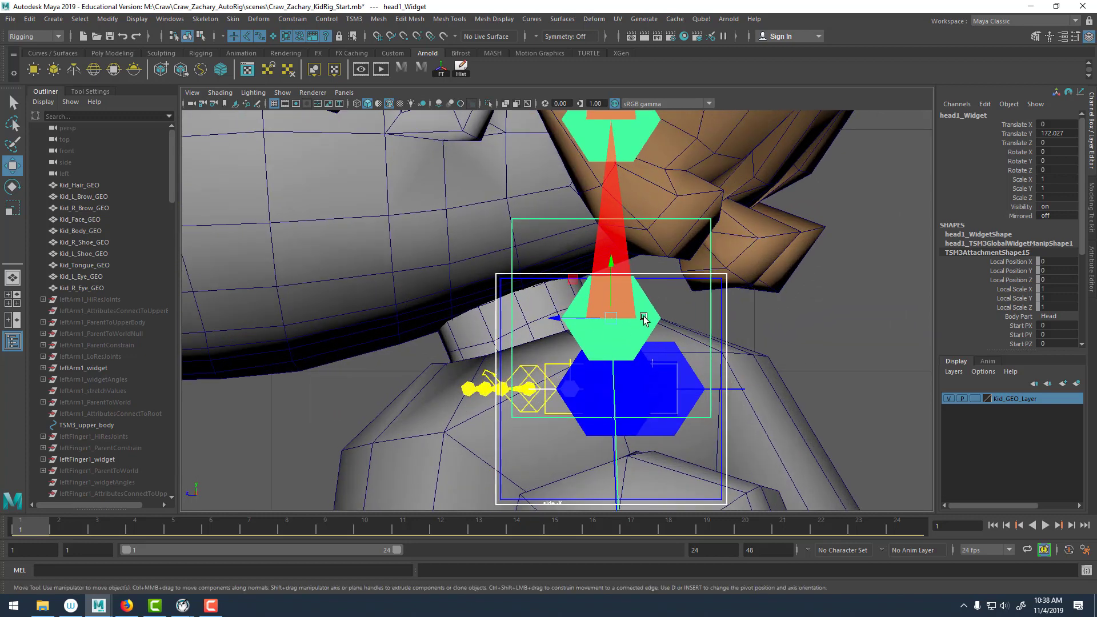
drag(613, 317, 532, 353)
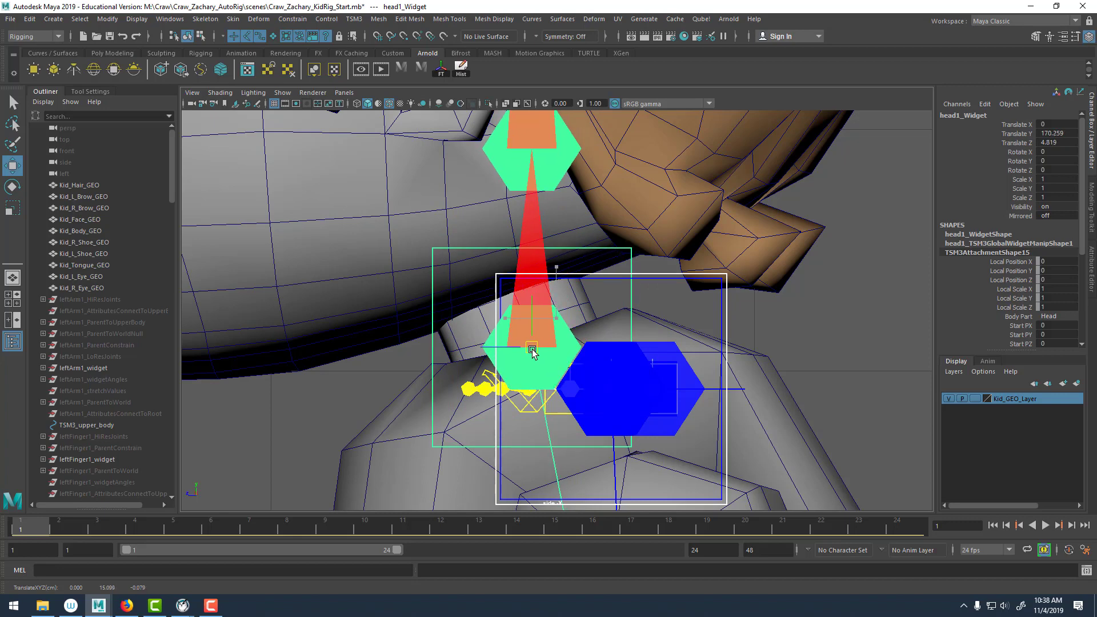
scroll(779, 325, down, 5)
scroll(684, 315, up, 4)
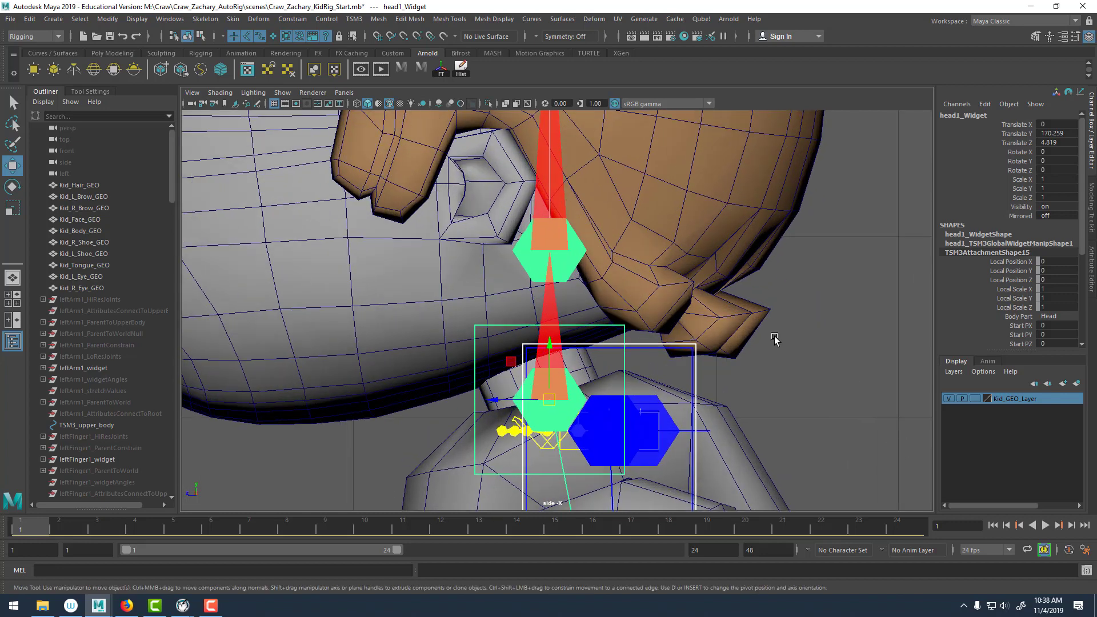
Lower head1_Widget2 to the neck base at Translate Y -8.835, Z 1.436.
click(530, 251)
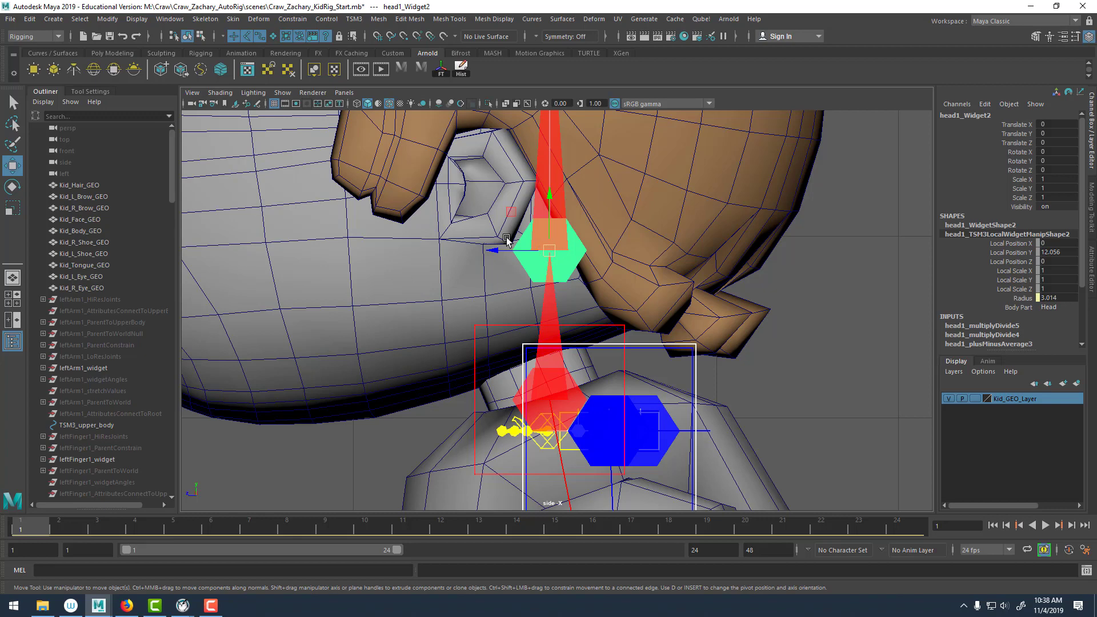
scroll(549, 245, up, 3)
drag(548, 223, 513, 393)
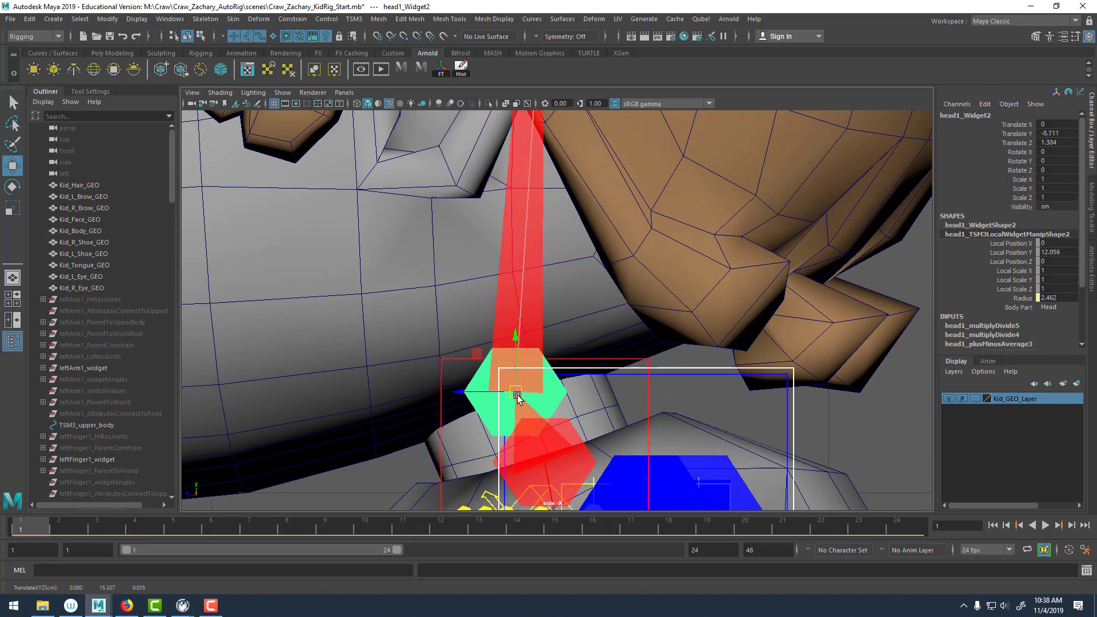
scroll(472, 379, up, 5)
drag(503, 242, 503, 247)
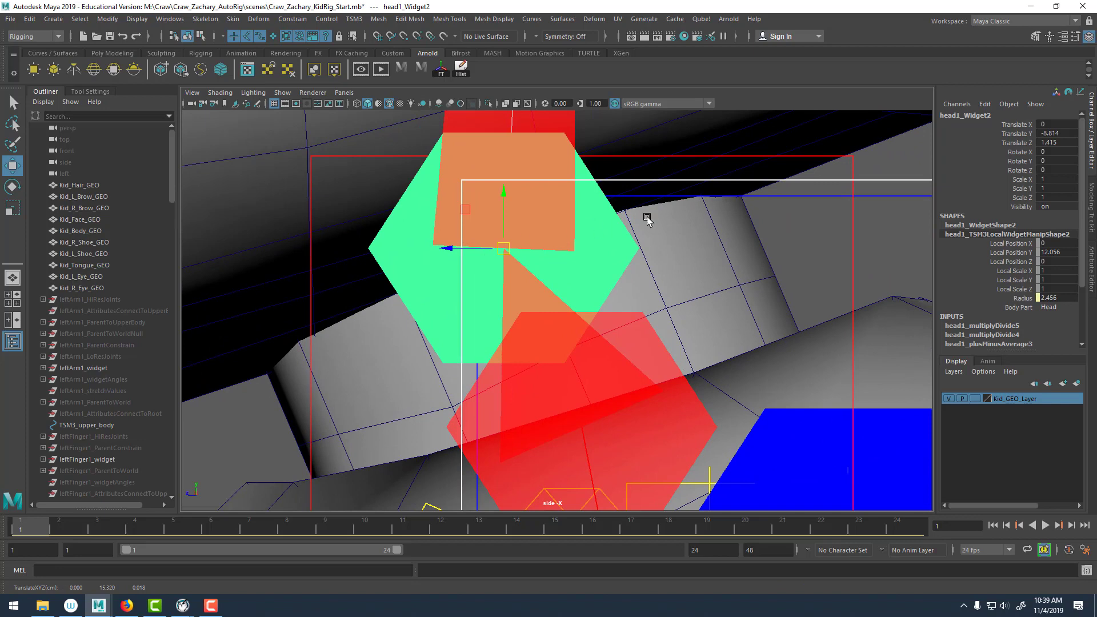
drag(502, 253, 503, 255)
scroll(503, 255, down, 10)
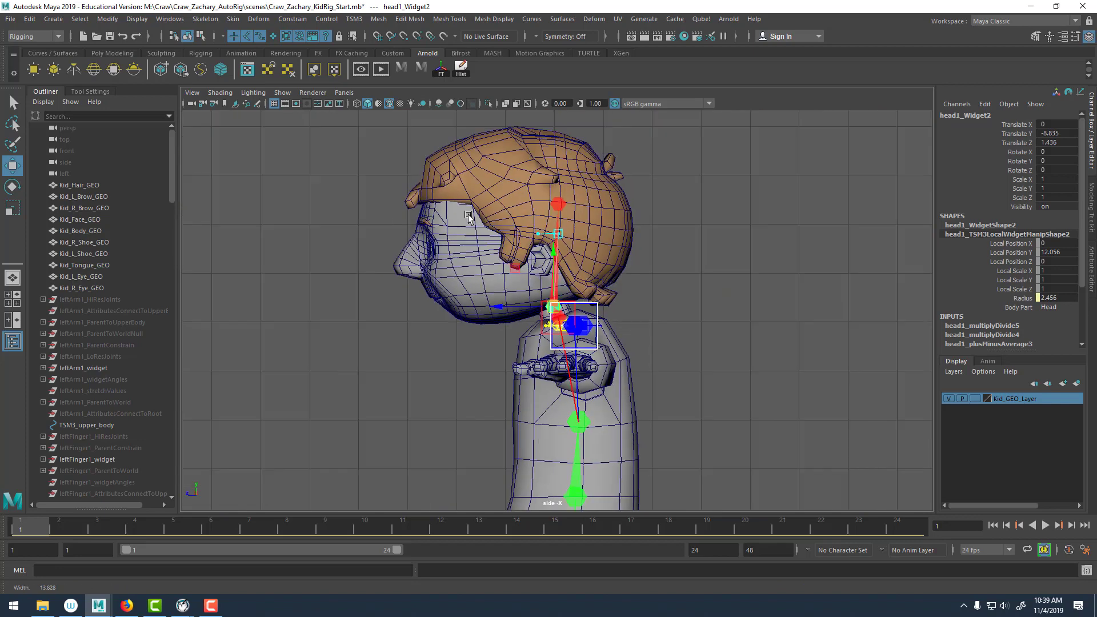
Move the top head widget up to the crown, Translate Y 4.638 and Z 2.141.
scroll(507, 294, up, 2)
click(568, 232)
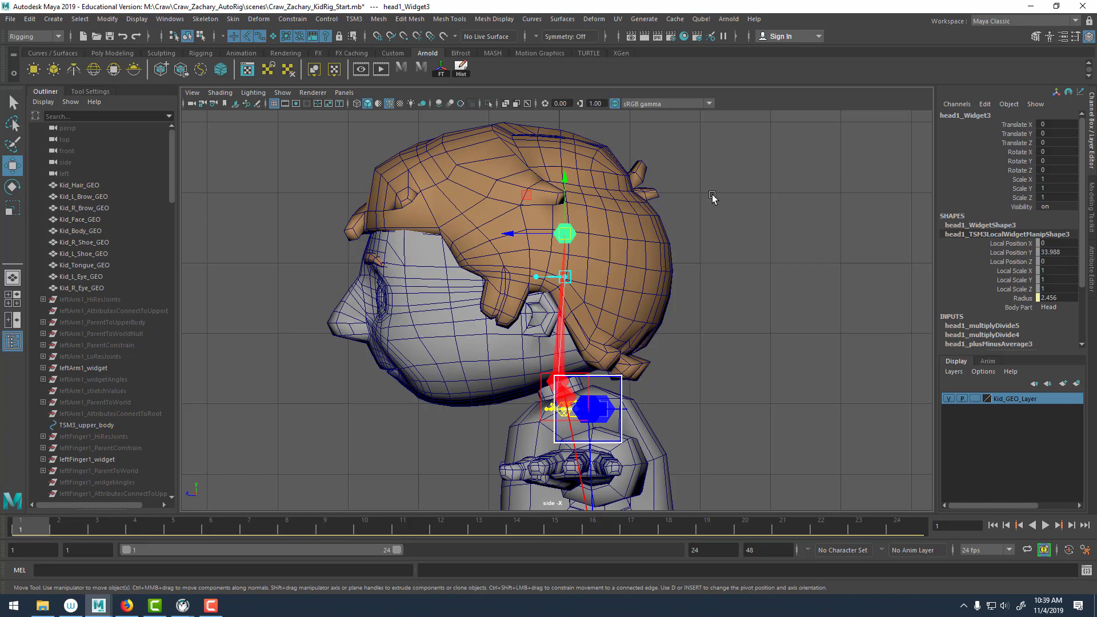
mouse_move(570, 234)
mouse_down()
mouse_move(559, 233)
mouse_move(559, 218)
mouse_up()
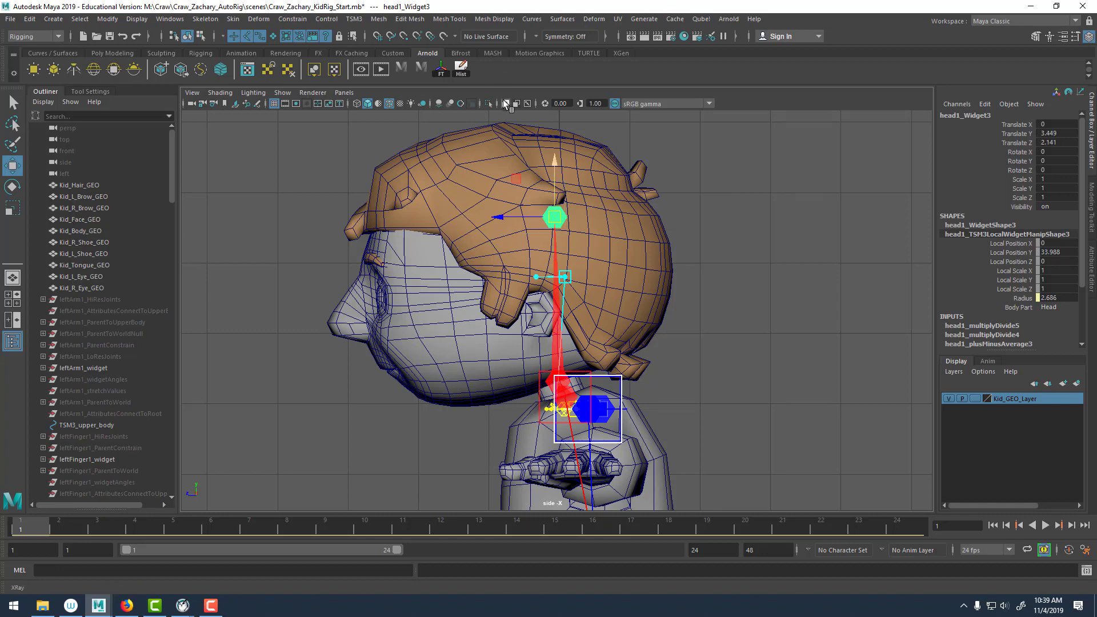
click(505, 104)
drag(560, 166, 561, 160)
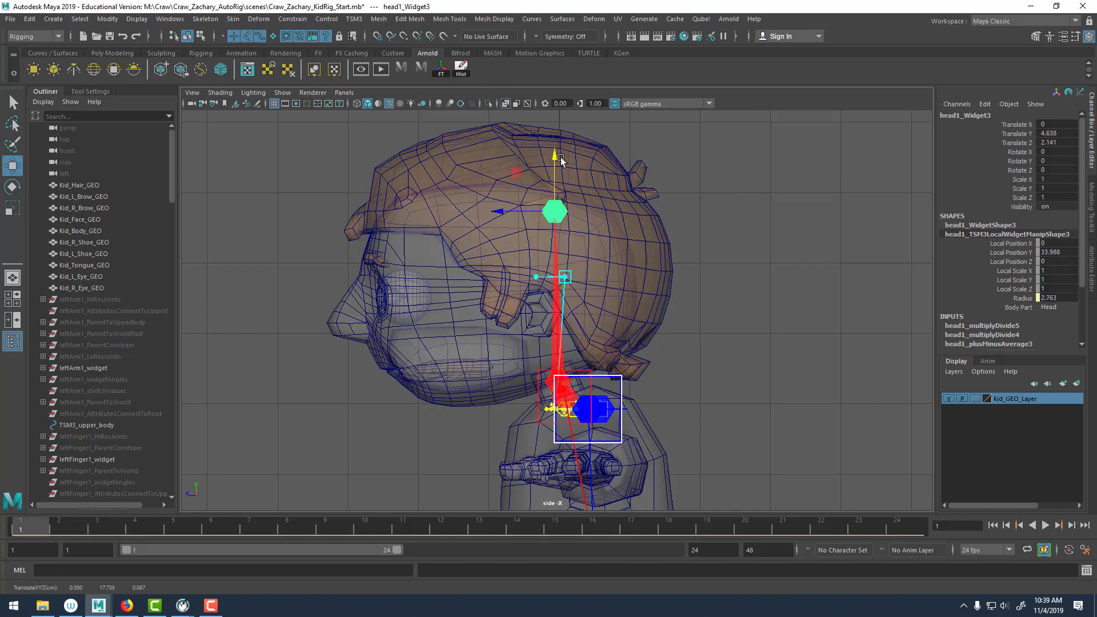
drag(517, 210, 519, 211)
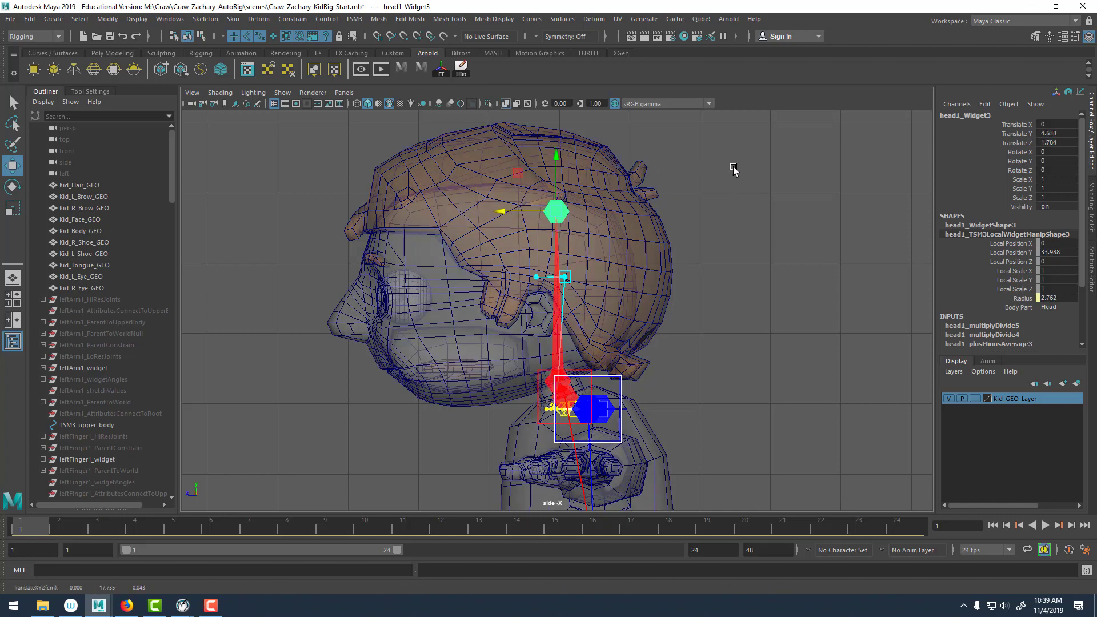
click(503, 104)
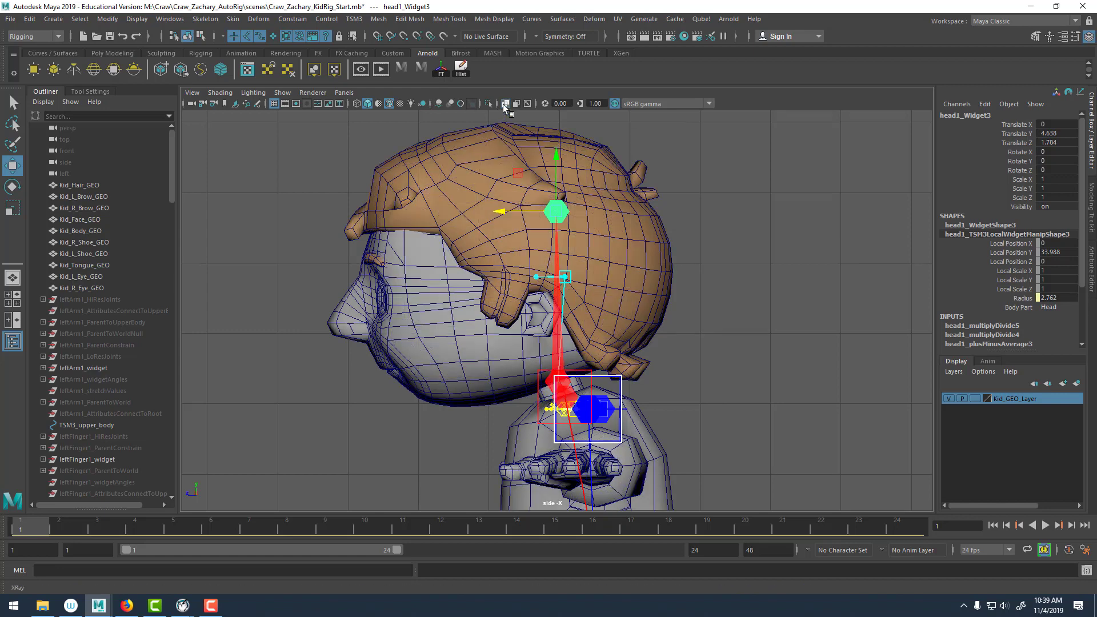
drag(500, 211, 498, 211)
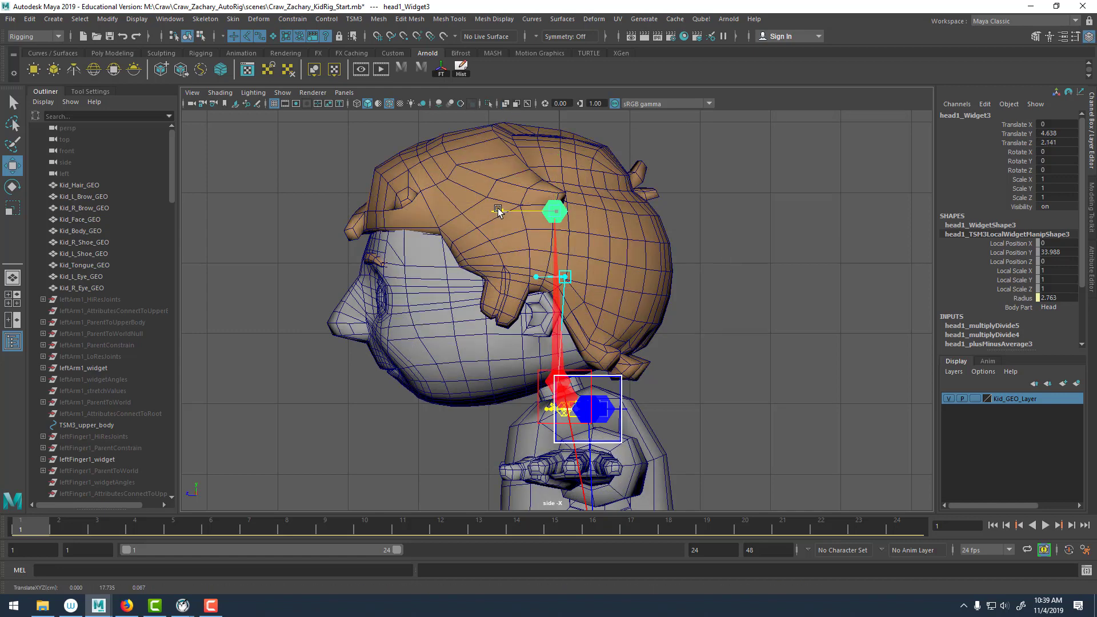
Return to the perspective camera and orbit around the upper body.
click(727, 252)
key(space)
drag(727, 251, 727, 229)
mouse_move(714, 245)
alt+mouse_down()
mouse_move(671, 264)
mouse_move(703, 252)
alt+mouse_up()
alt+right_drag(703, 252, 576, 245)
alt+drag(575, 244, 448, 222)
alt+right_drag(448, 223, 434, 274)
alt+drag(434, 274, 394, 301)
alt+right_drag(463, 280, 637, 328)
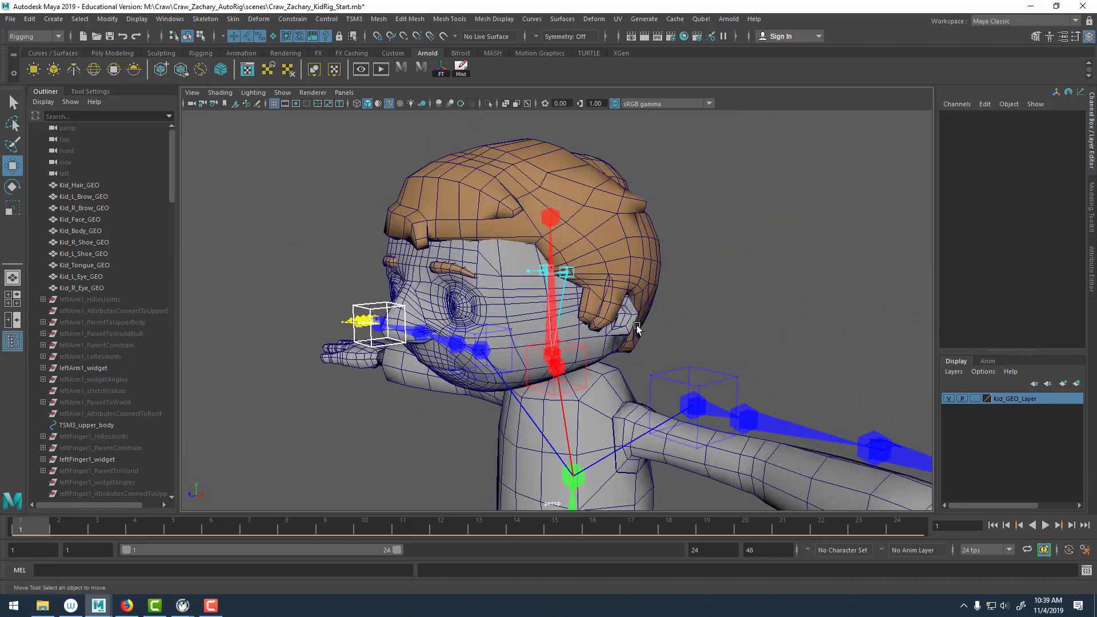
Select leftEye1_Widget and lower it slightly; the playback range end becomes 27.
alt+right_drag(547, 284, 748, 378)
click(597, 210)
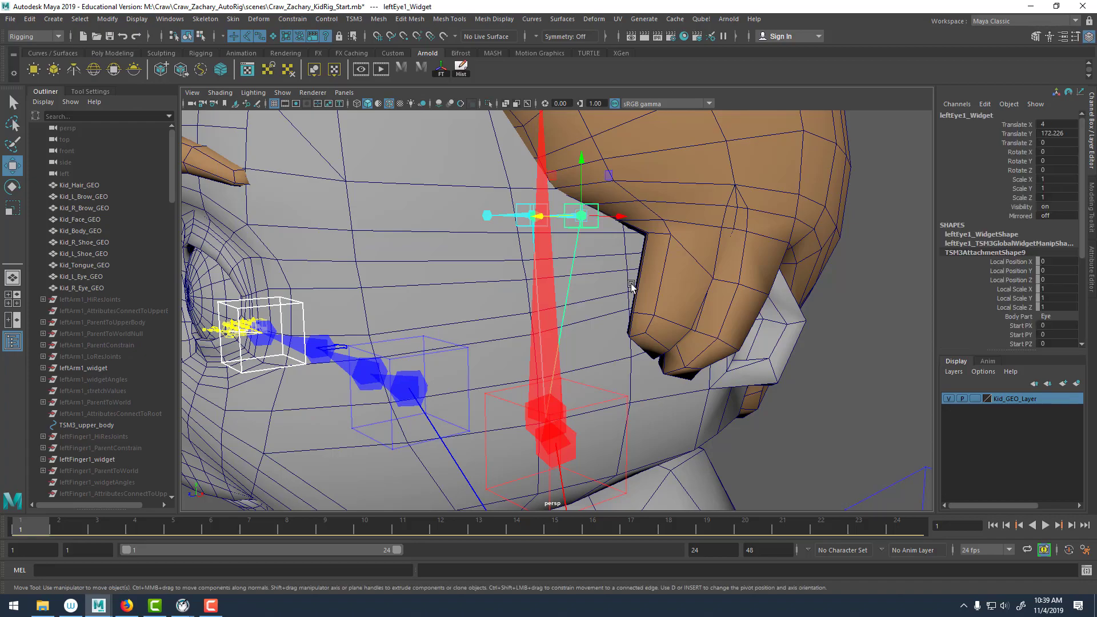
alt+drag(642, 242, 705, 235)
drag(650, 165, 650, 168)
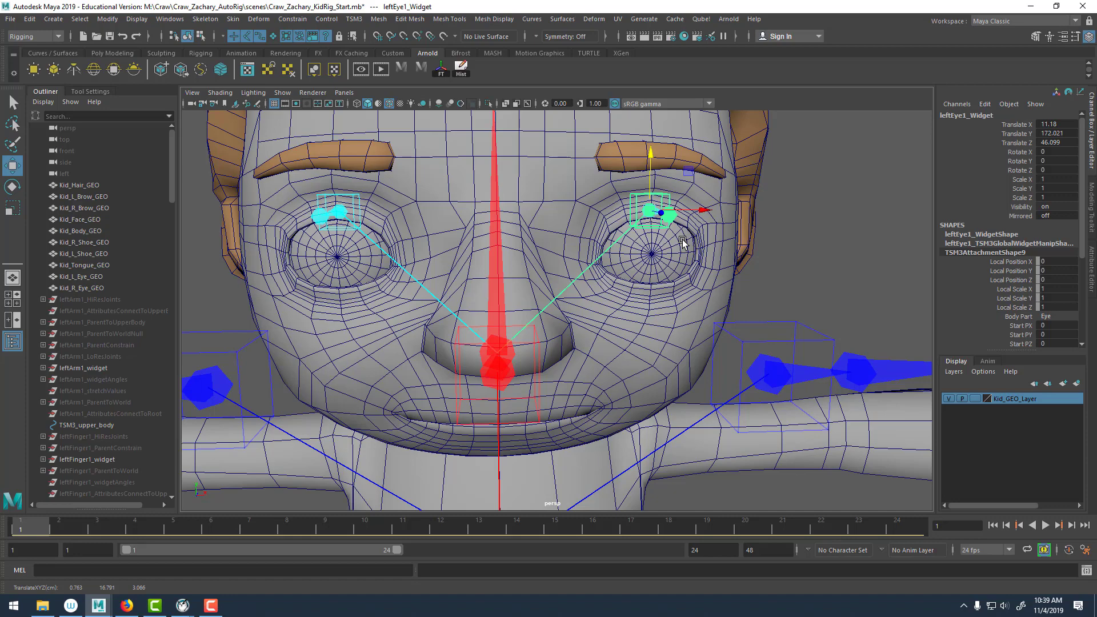
drag(397, 550, 434, 550)
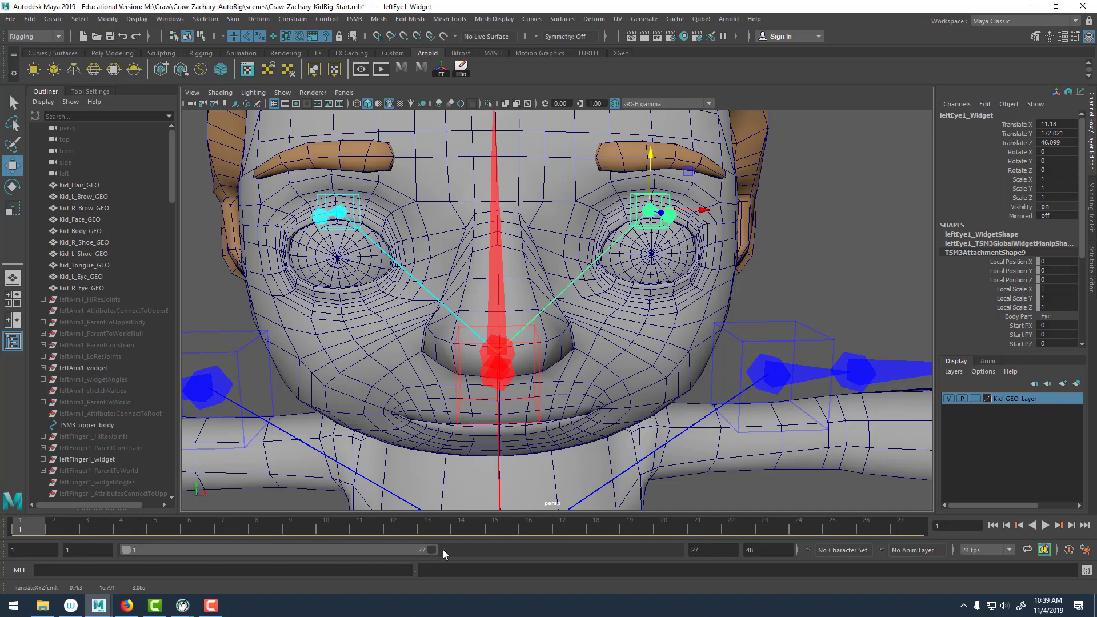
mouse_move(624, 421)
alt+mouse_down()
mouse_move(595, 416)
mouse_move(617, 407)
alt+mouse_up()
alt+right_drag(617, 407, 633, 400)
alt+drag(633, 400, 554, 395)
Snap the left eye widget onto the centre of the left eyeball.
key(v)
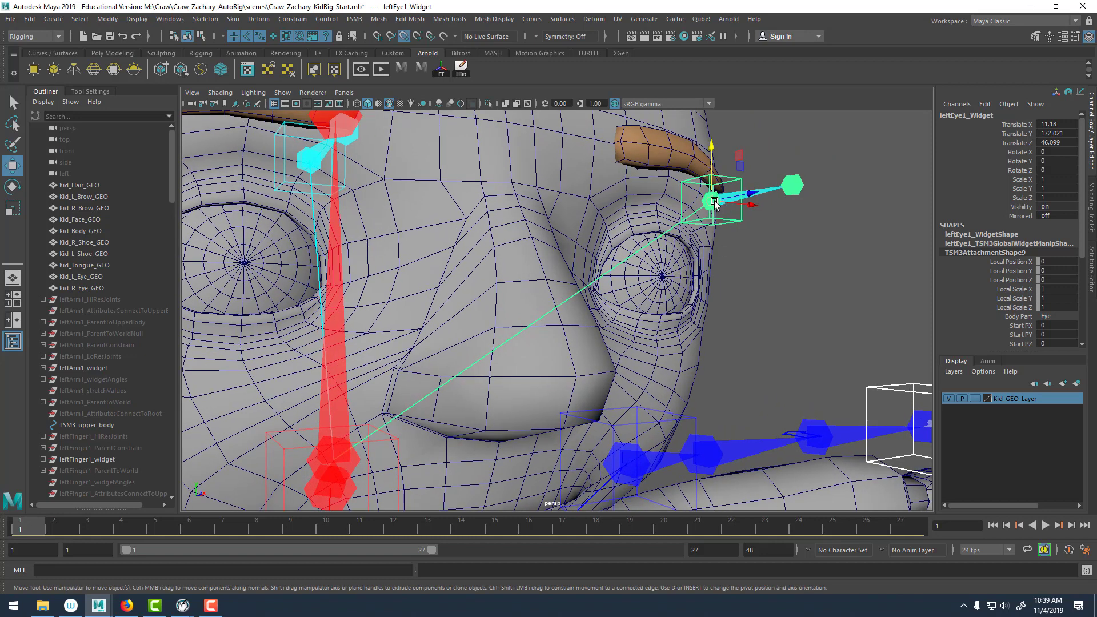
drag(714, 201, 661, 278)
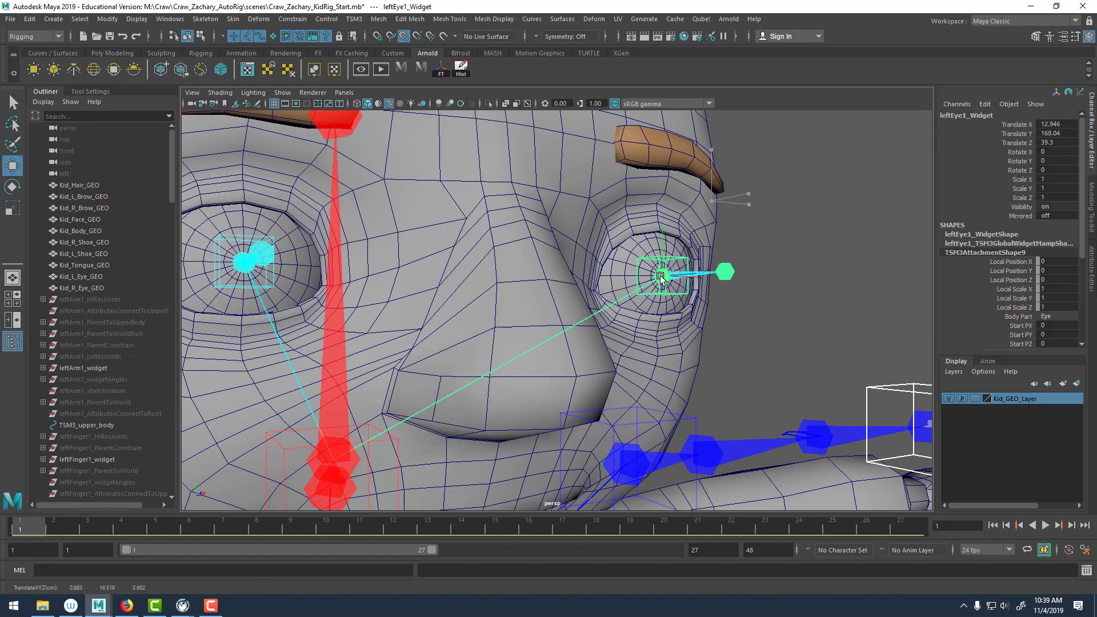
alt+drag(752, 261, 514, 251)
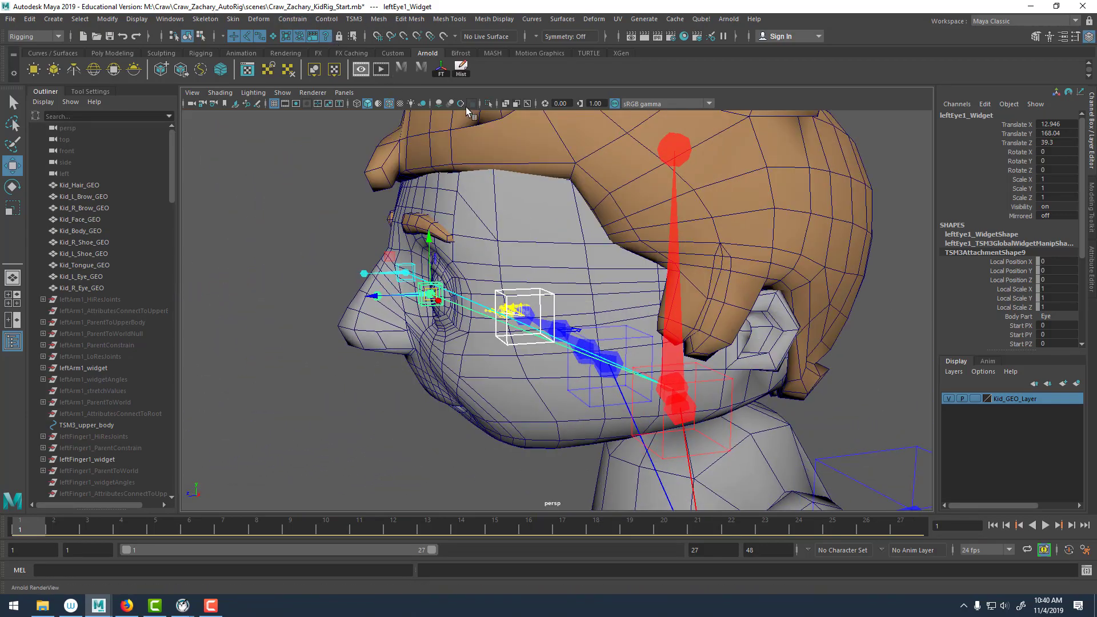
In side ortho view with X-Ray, slide the eye widget back to Translate Z 33.484.
click(345, 93)
mouse_move(361, 127)
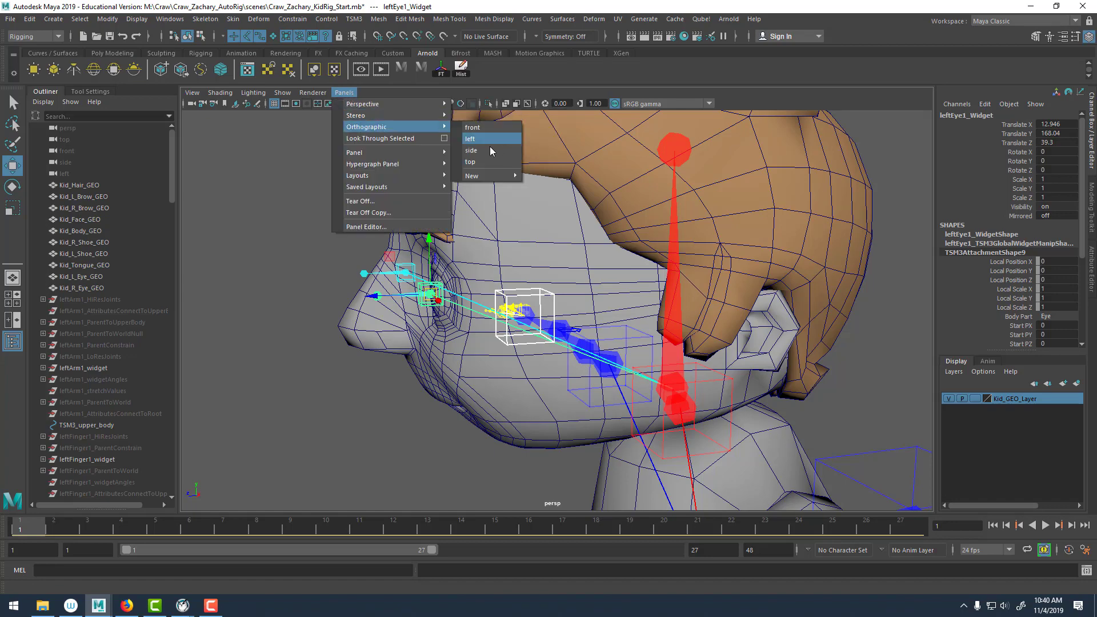
click(472, 151)
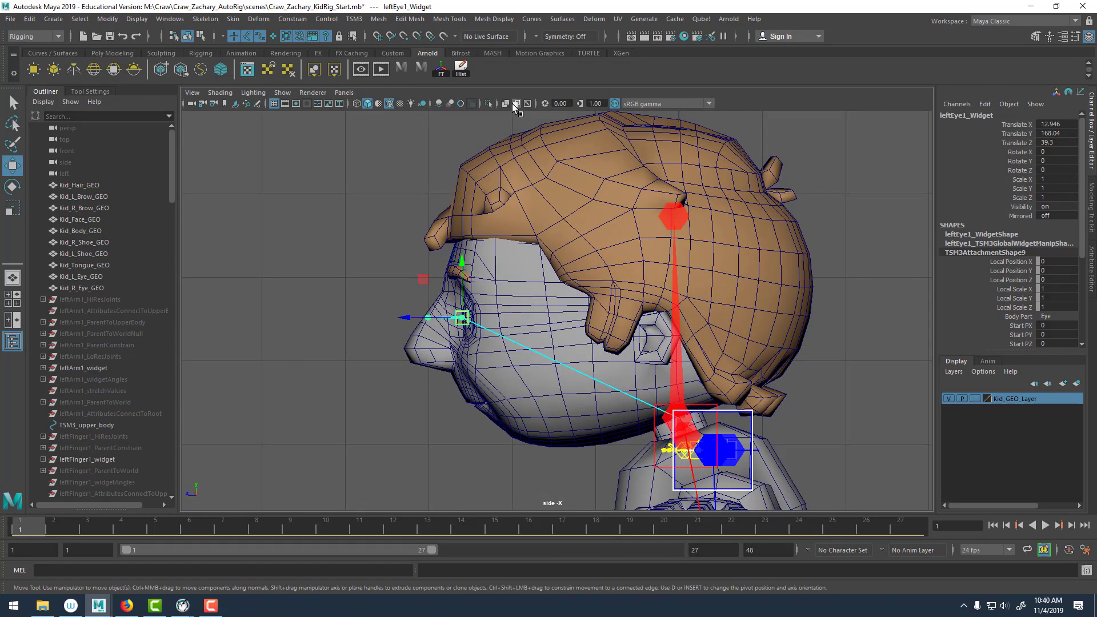
click(513, 105)
scroll(441, 297, up, 6)
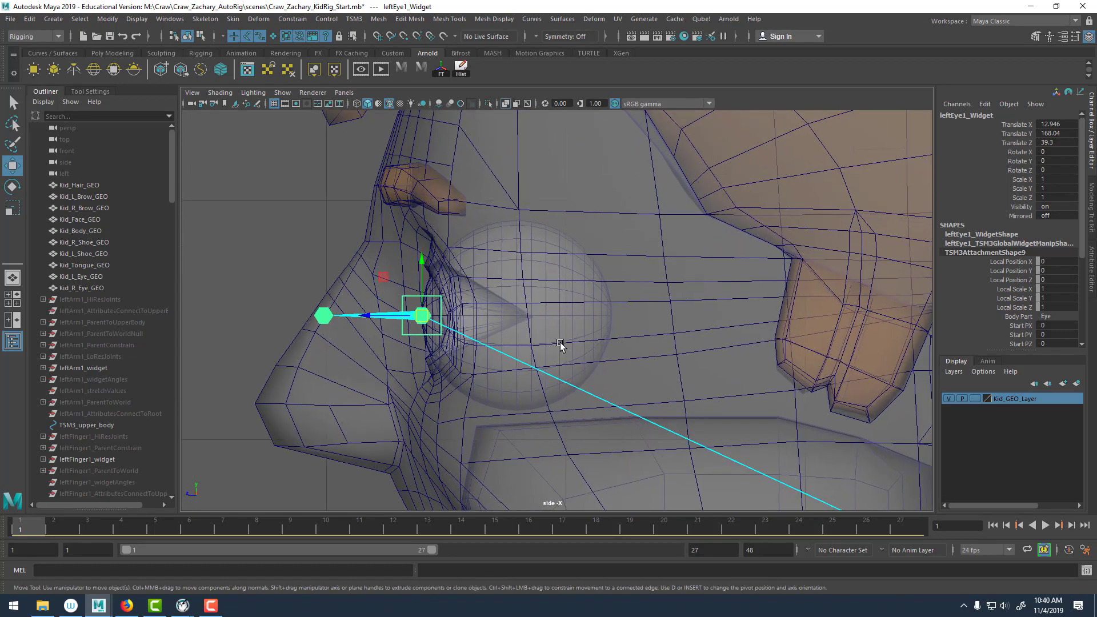
scroll(519, 335, up, 3)
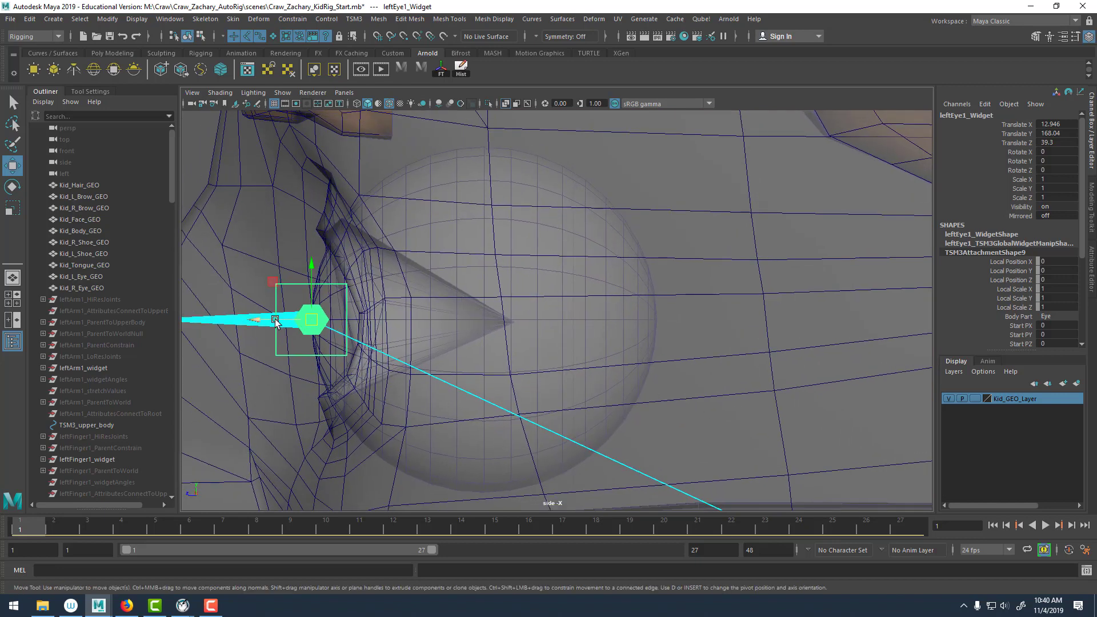
drag(255, 323, 417, 323)
scroll(423, 325, up, 6)
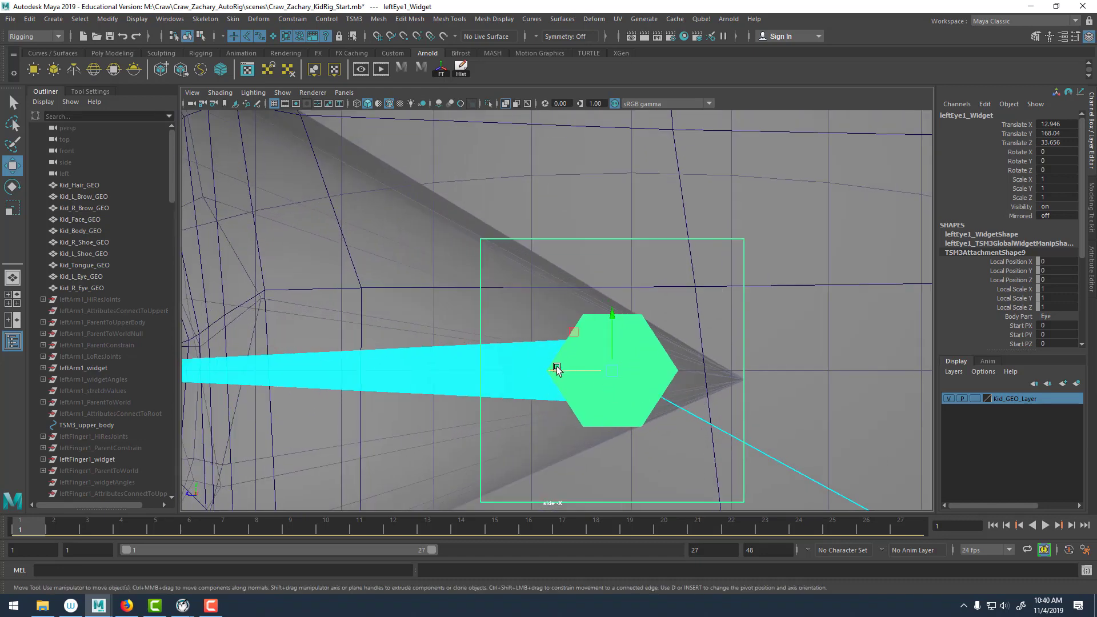
drag(556, 369, 578, 372)
scroll(578, 370, down, 5)
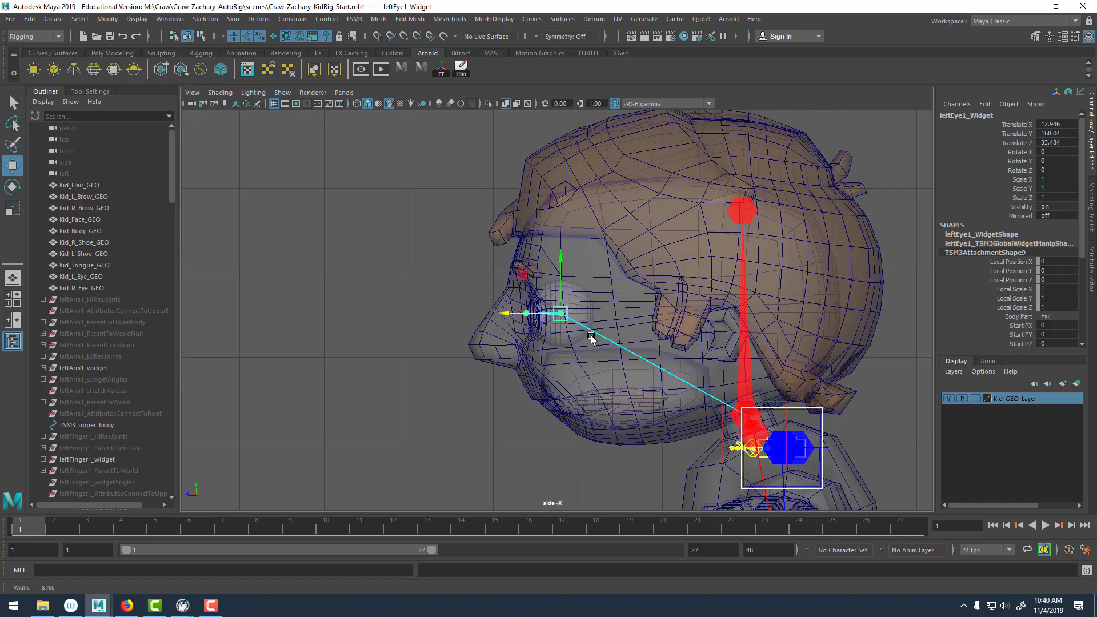
scroll(700, 361, up, 5)
scroll(660, 353, down, 4)
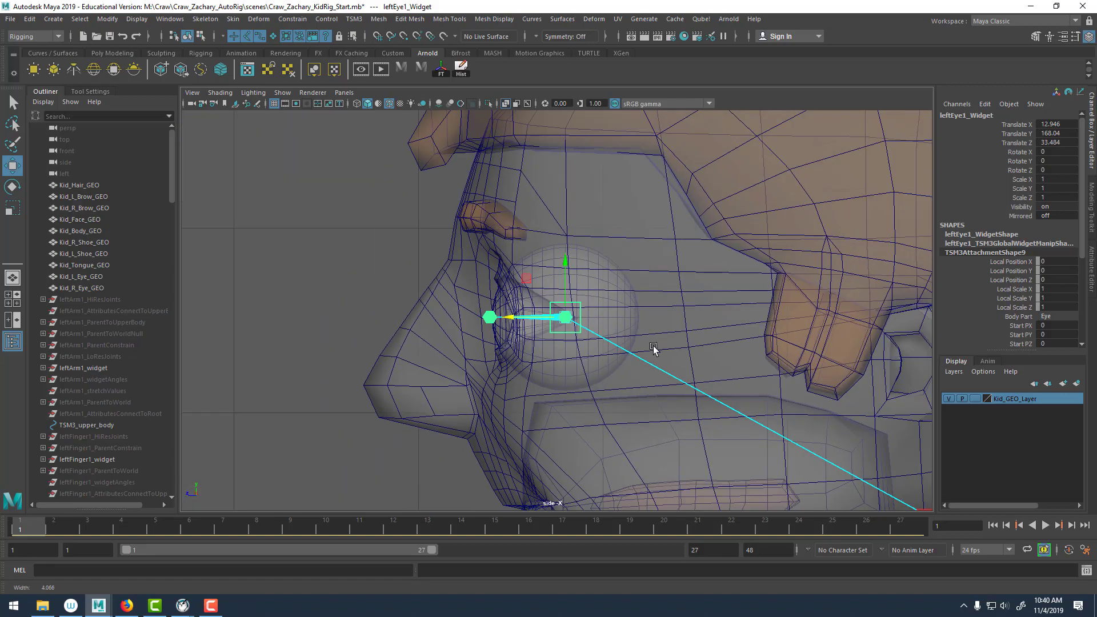
key(space)
drag(637, 362, 638, 329)
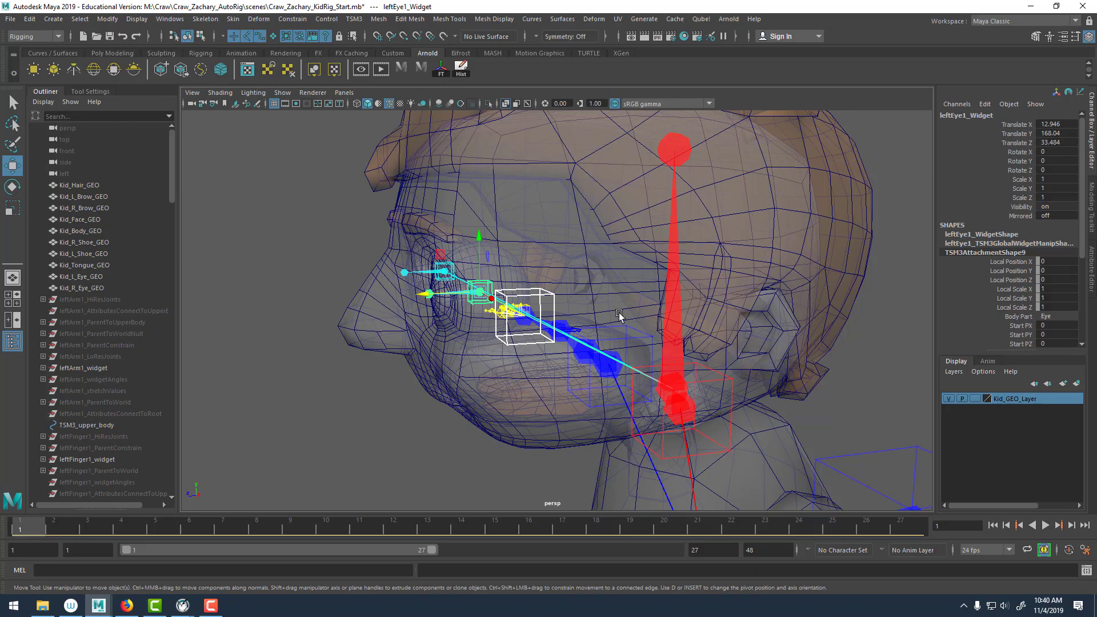
alt+drag(617, 313, 553, 325)
Pull the cyan eye aim target (leftEye1_Widget2) forward to Translate Z 21.077 and inspect the rig.
click(630, 265)
alt+right_drag(630, 266, 365, 286)
alt+drag(365, 286, 503, 294)
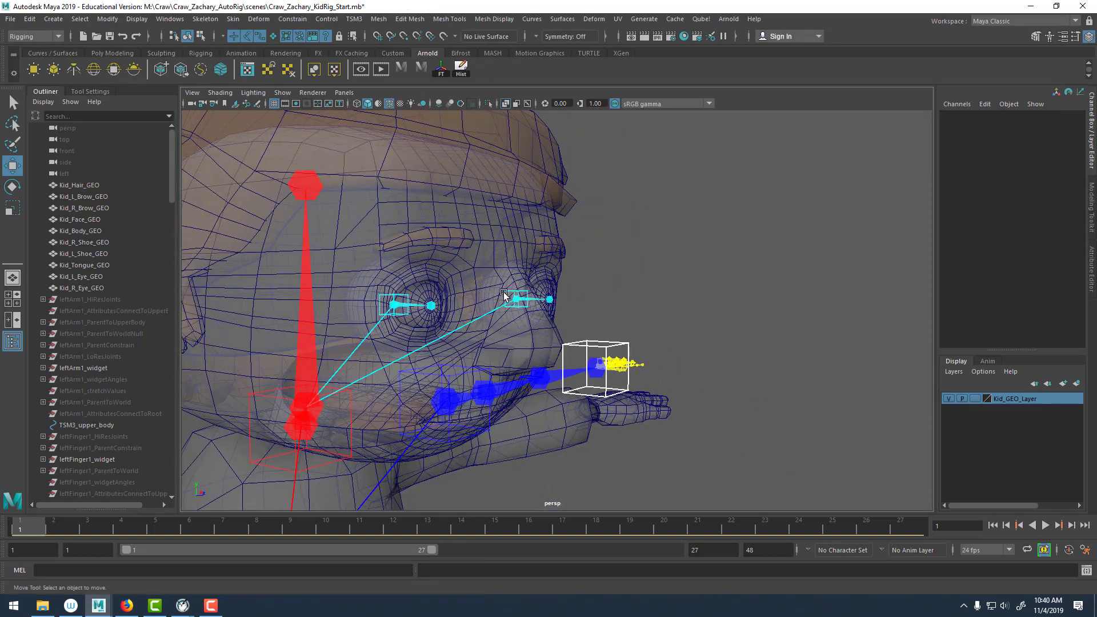
click(551, 303)
alt+drag(644, 309, 653, 337)
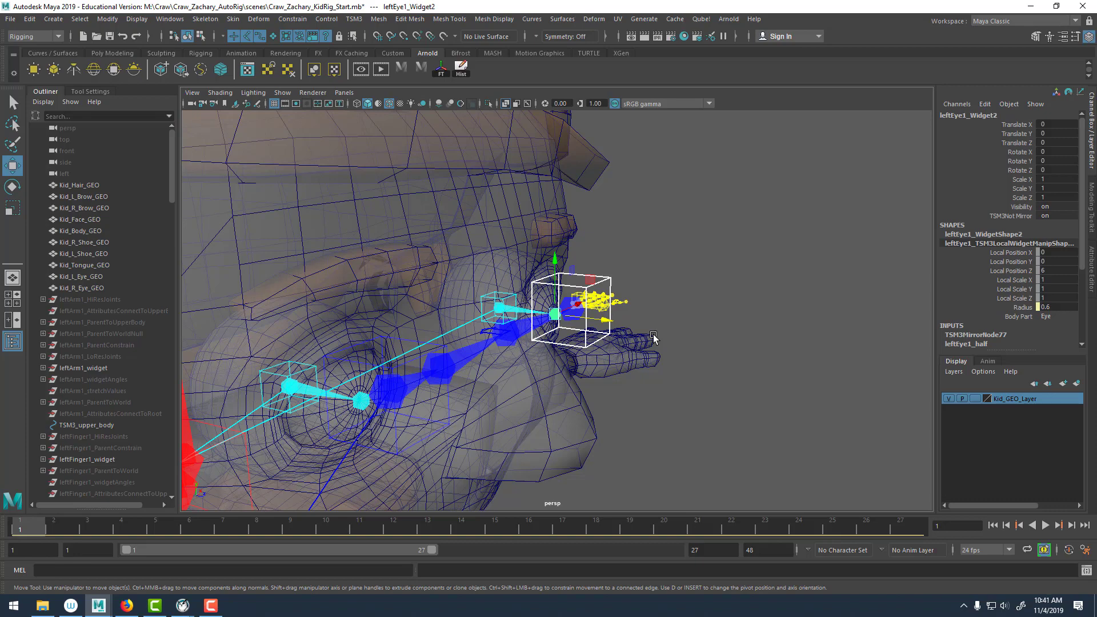
drag(611, 324, 496, 283)
click(741, 294)
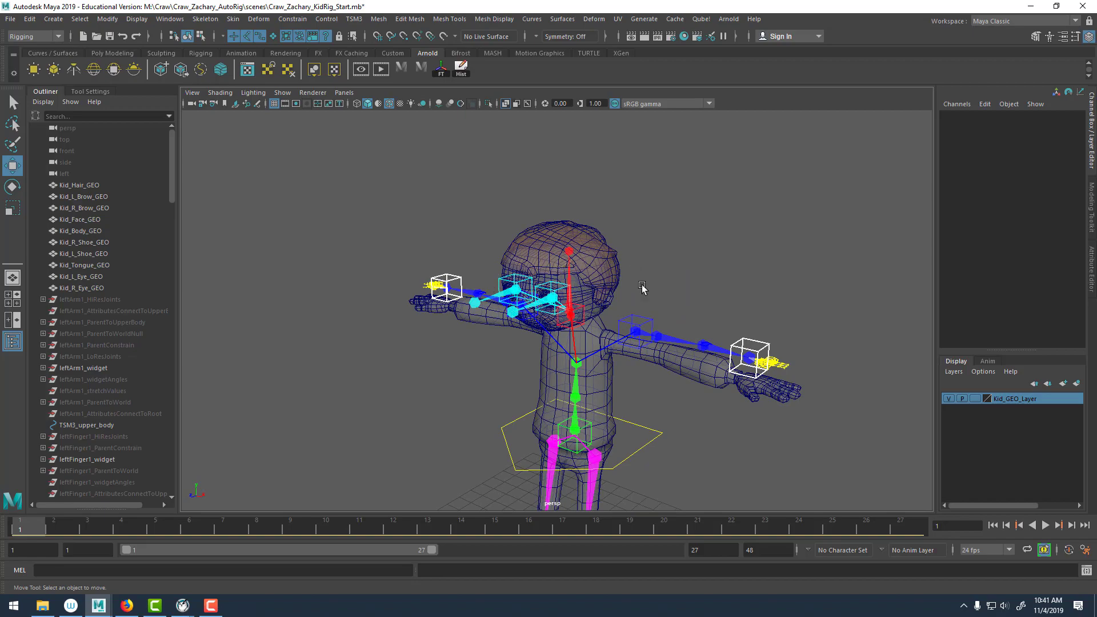
alt+drag(642, 288, 537, 285)
alt+middle_drag(536, 284, 600, 276)
alt+right_drag(600, 275, 701, 297)
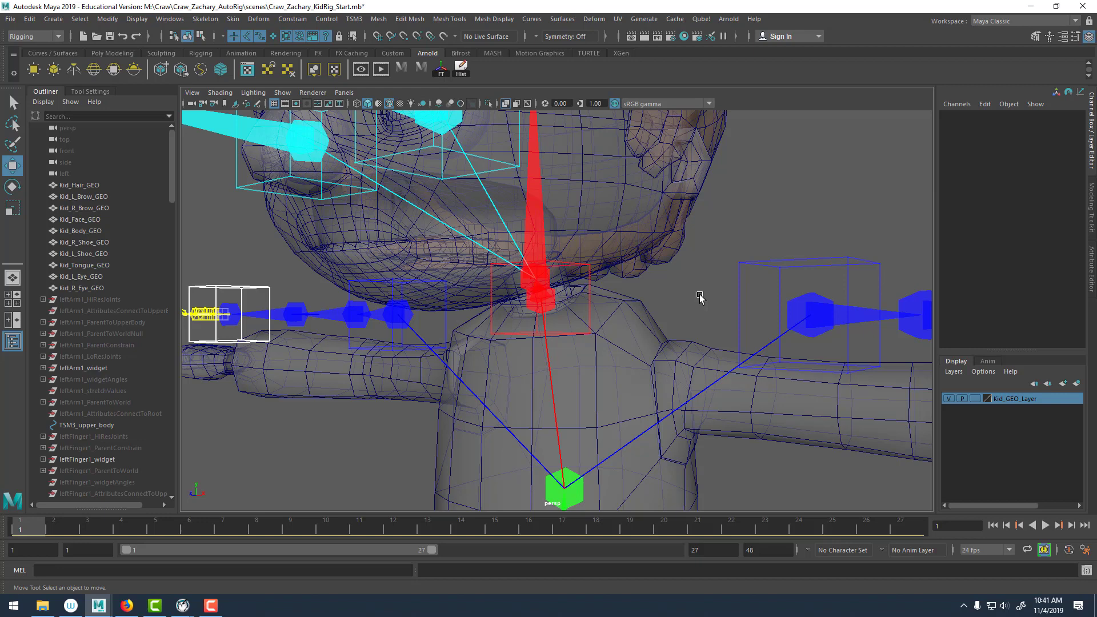
Create an X Mirrored Pair from TSM3 > Create Parts > Single Control.
click(353, 21)
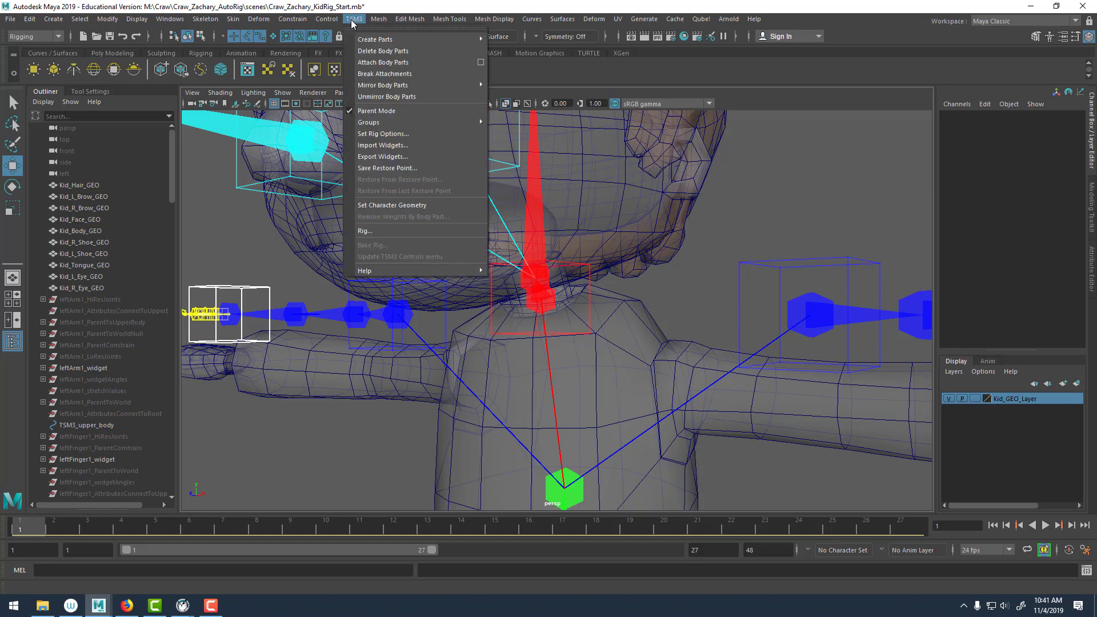
mouse_move(367, 38)
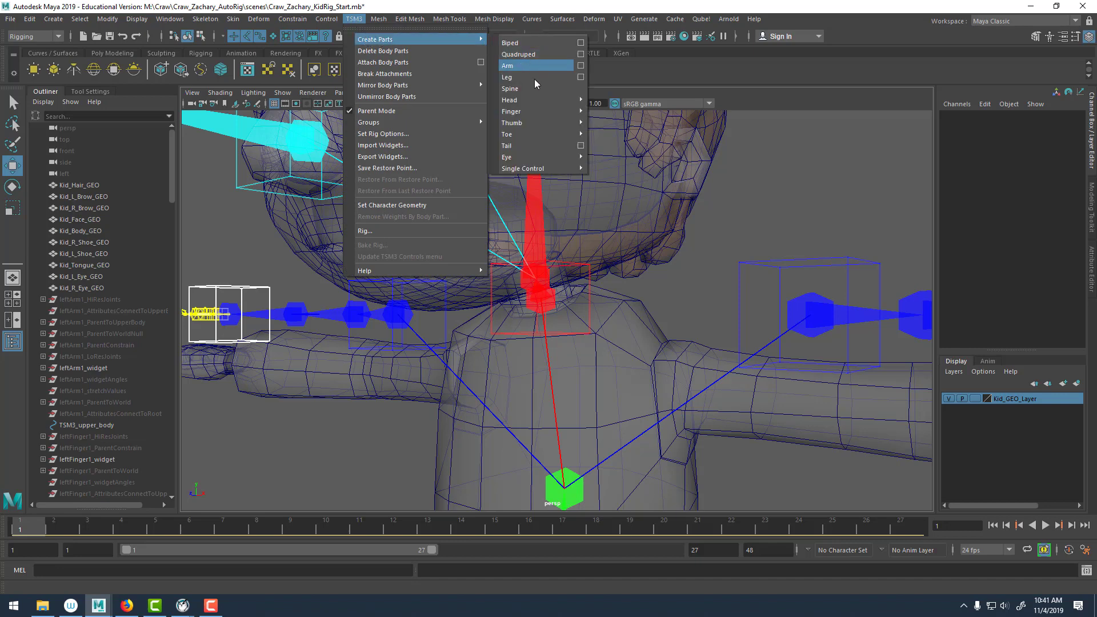
mouse_move(520, 97)
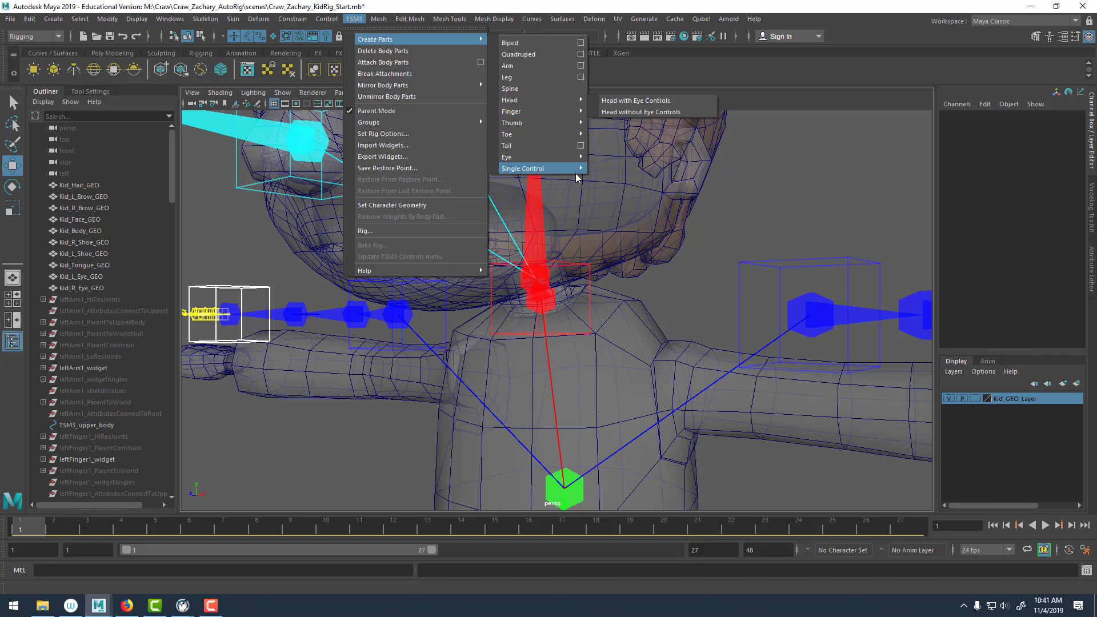
mouse_move(571, 173)
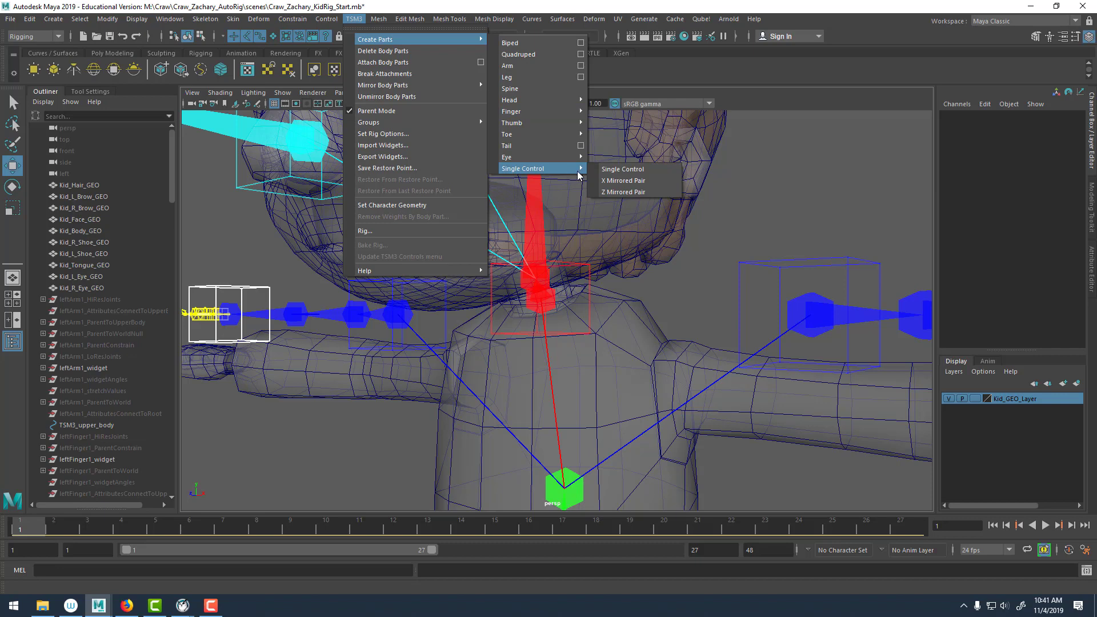
click(642, 172)
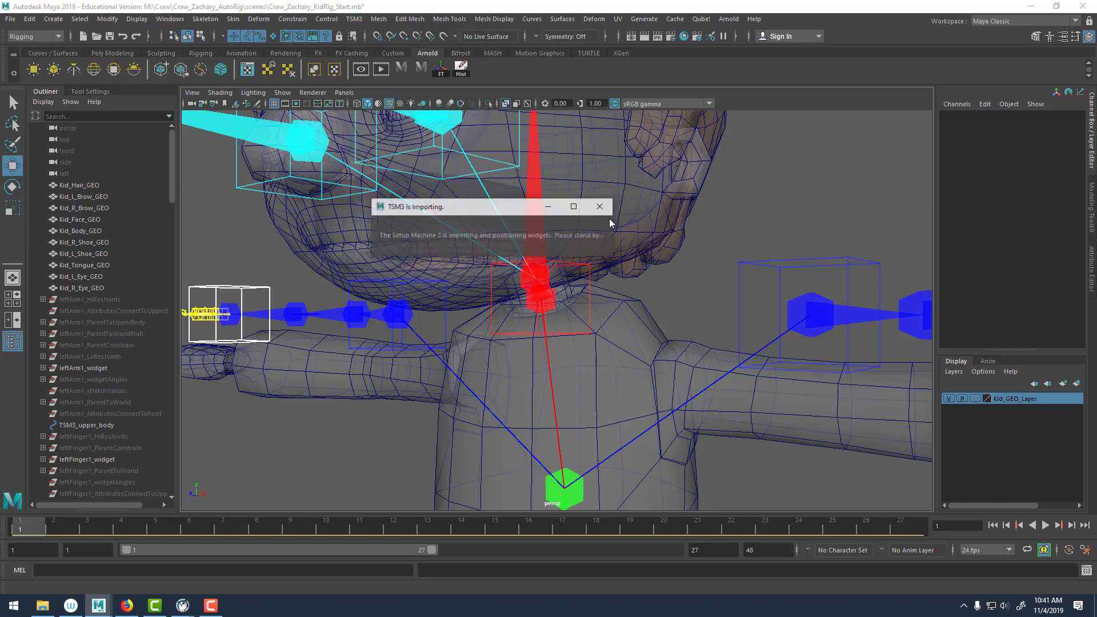
Raise the new single1_Widget to head height and shrink it to fit inside the Kid's head.
alt+right_drag(728, 291, 578, 436)
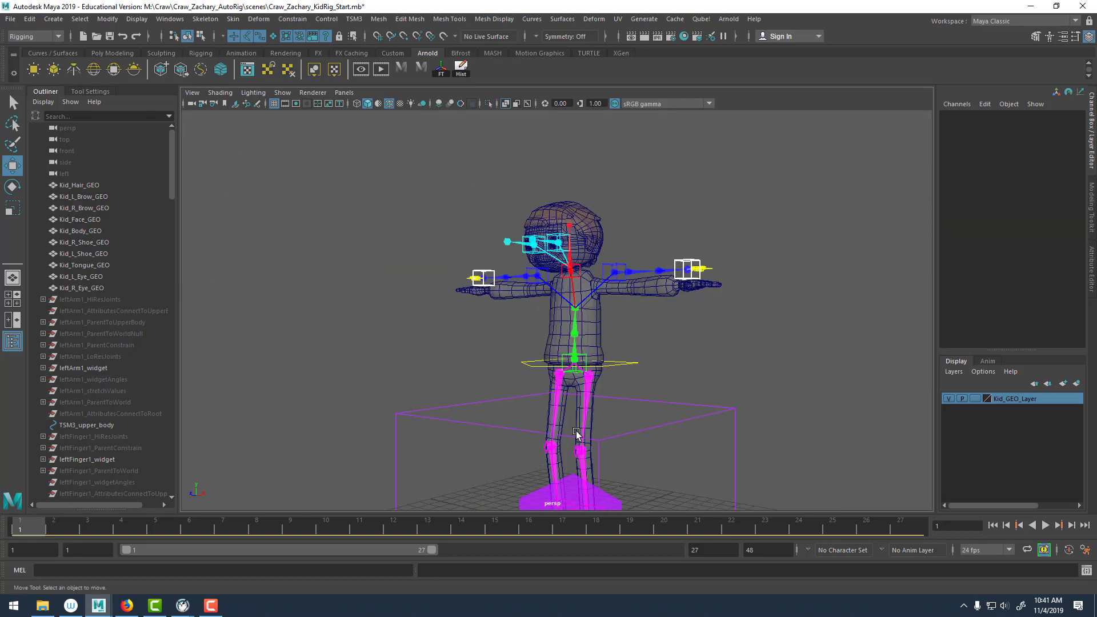
alt+drag(577, 436, 497, 350)
alt+right_drag(497, 351, 392, 340)
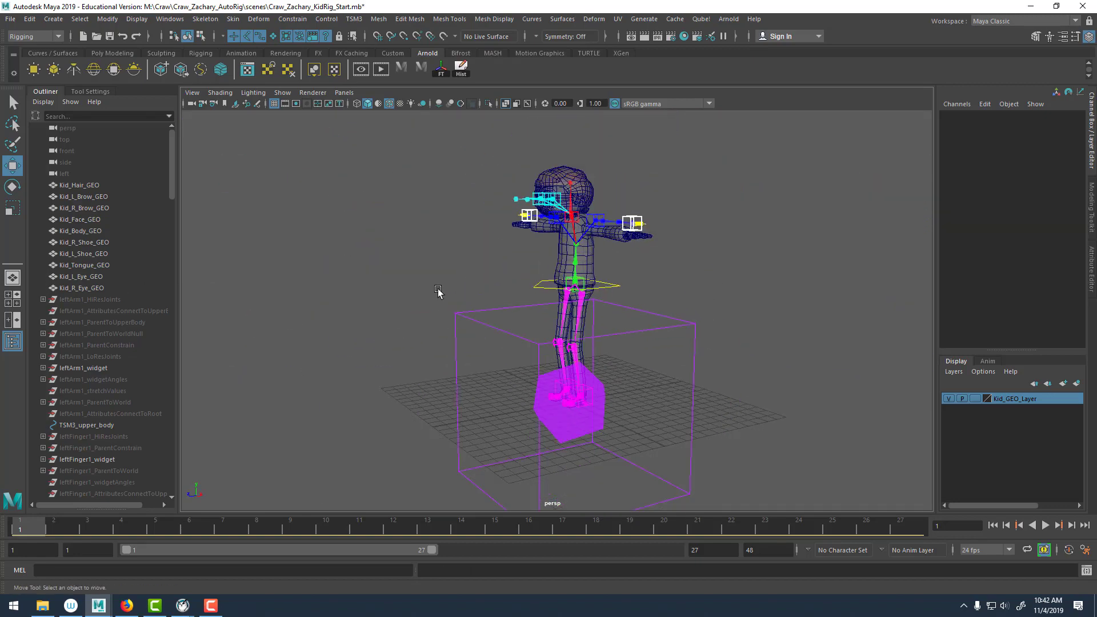
drag(428, 299, 479, 360)
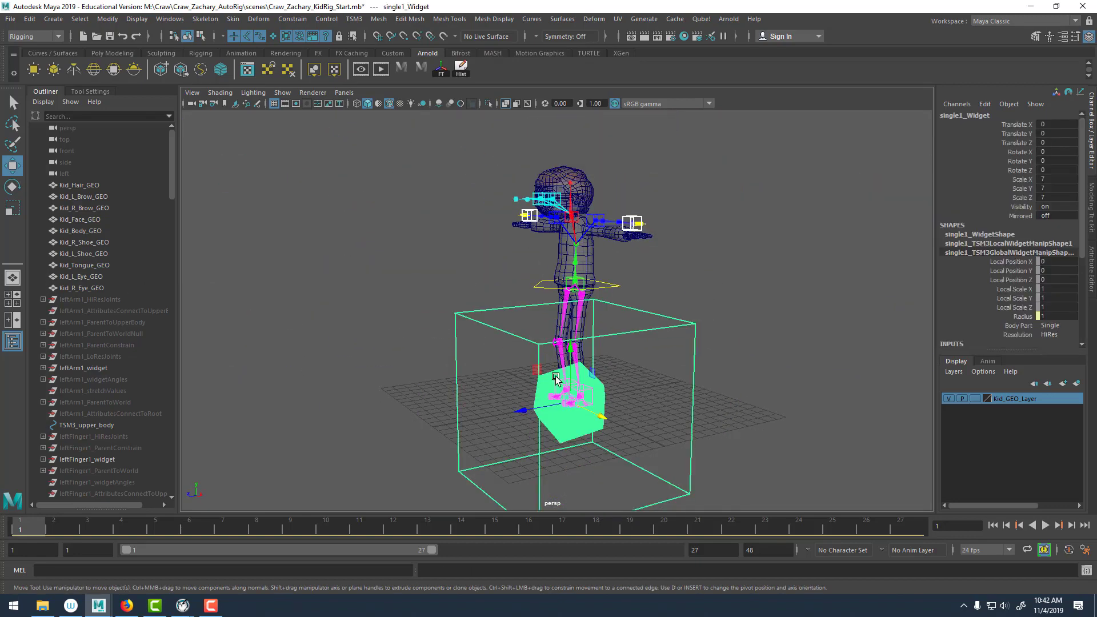
drag(571, 348, 572, 151)
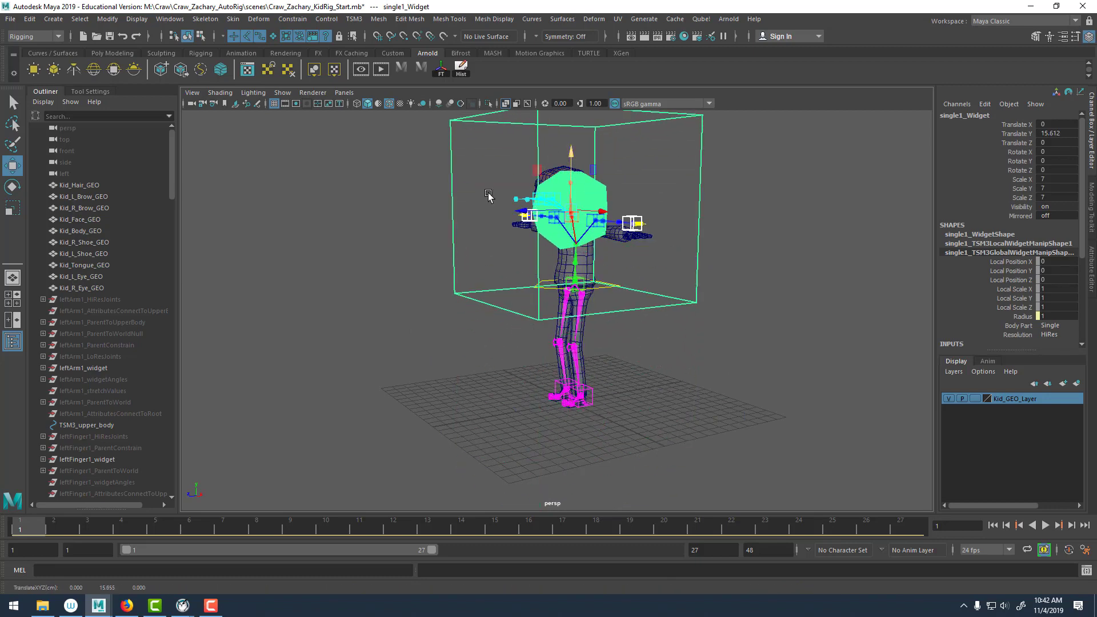
alt+right_drag(487, 196, 555, 228)
alt+middle_drag(556, 227, 532, 331)
alt+right_drag(532, 331, 592, 338)
key(r)
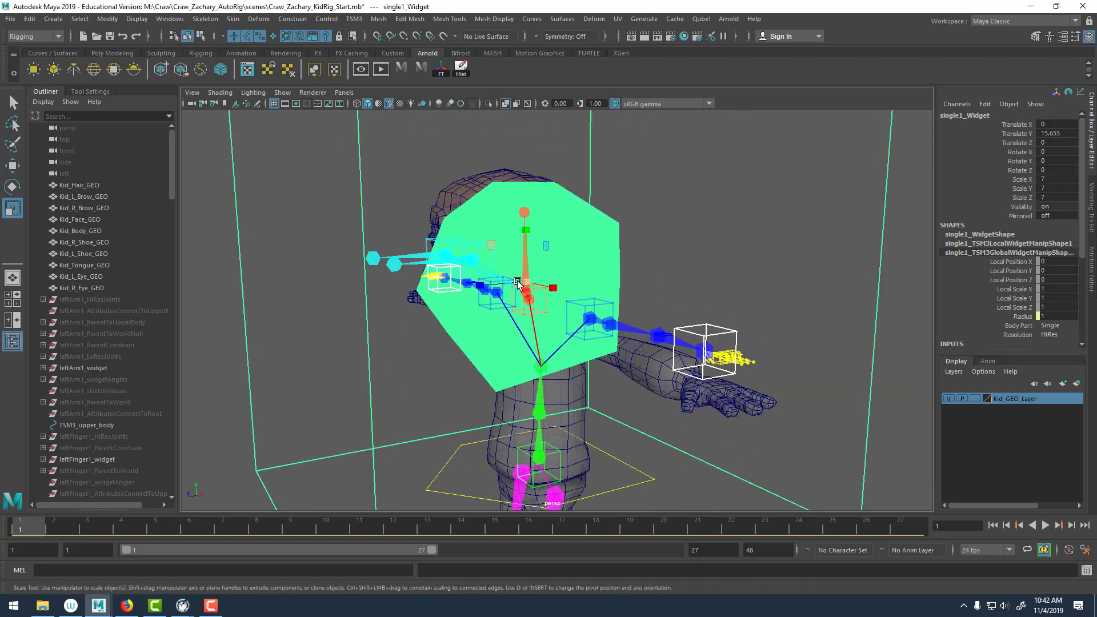
drag(526, 284, 142, 296)
In side view, move single1_Widget to Translate Z 0.929 and Y 15.979, scaled to 0.358.
click(344, 92)
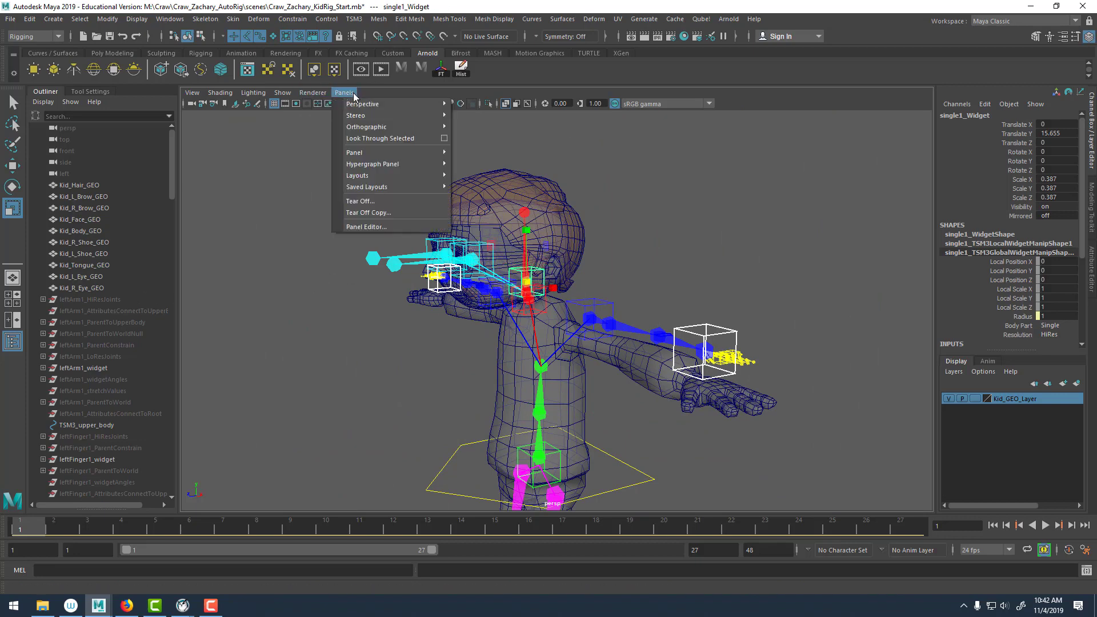
click(475, 150)
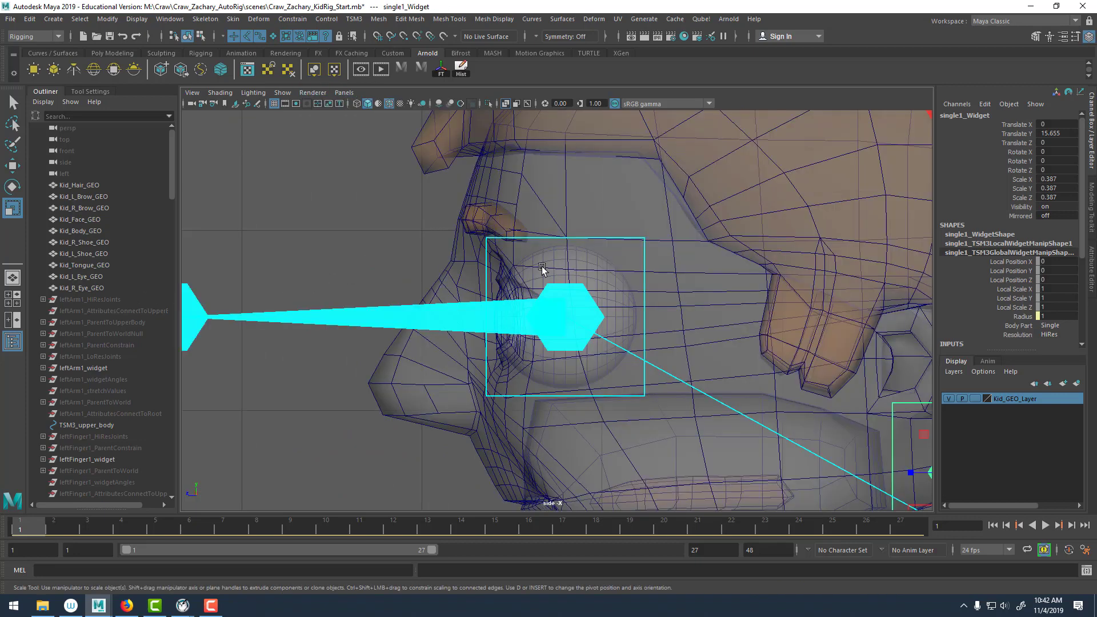
key(a)
scroll(694, 370, up, 8)
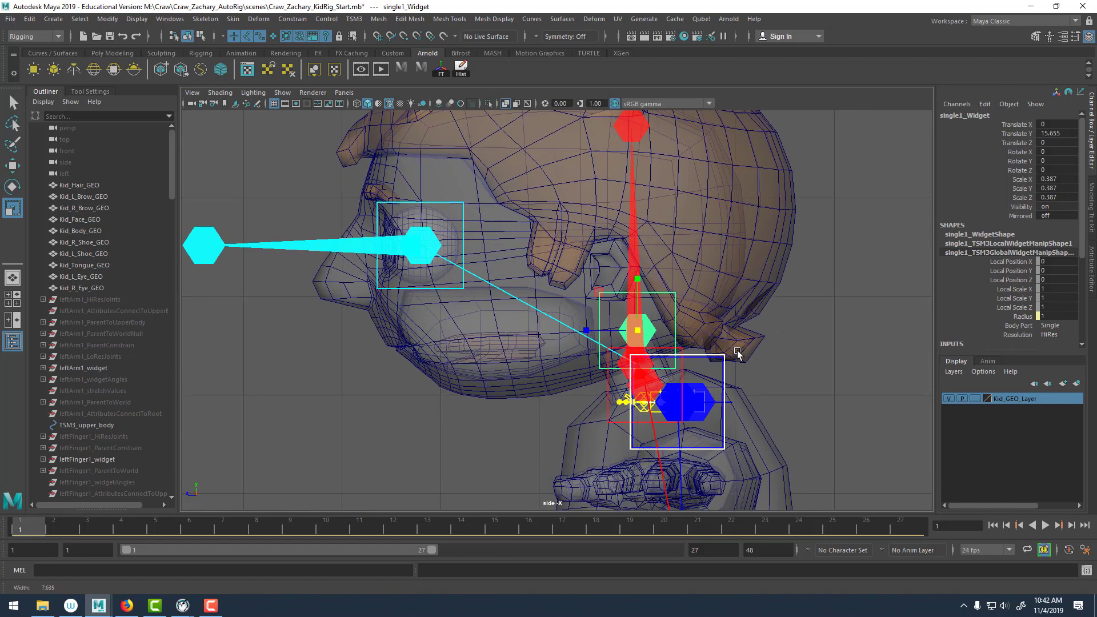
key(w)
drag(603, 325, 493, 324)
drag(550, 272, 550, 234)
drag(510, 299, 540, 298)
key(r)
scroll(540, 298, down, 5)
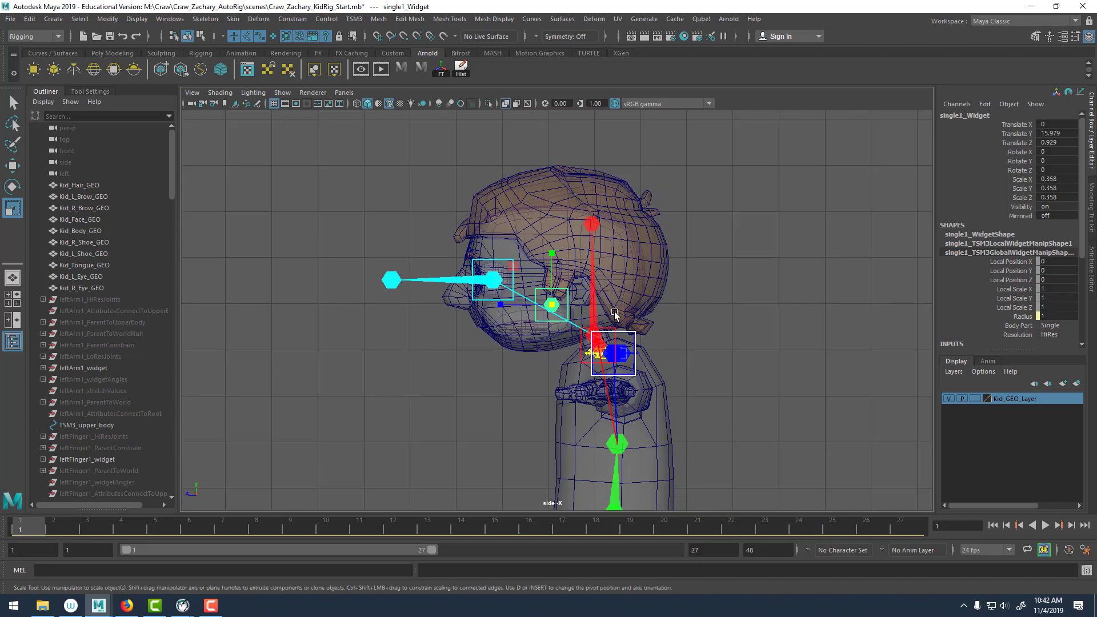
Return to the perspective view and select the purple angle widget near the jaw.
click(755, 304)
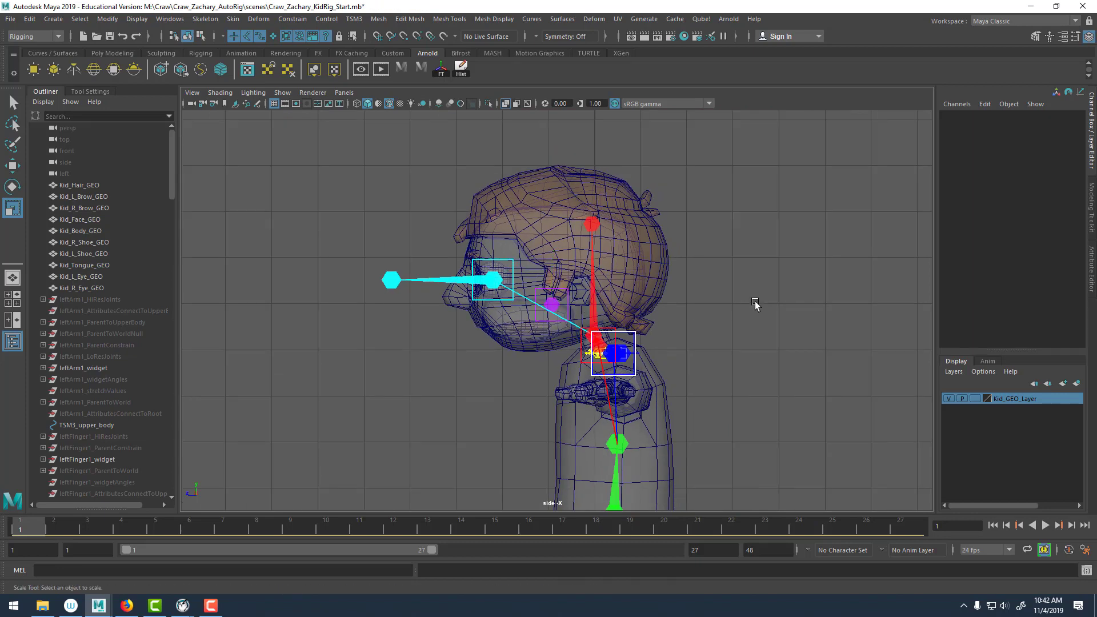
key(space)
drag(754, 304, 755, 271)
alt+drag(451, 294, 470, 312)
scroll(469, 313, up, 3)
scroll(469, 313, up, 10)
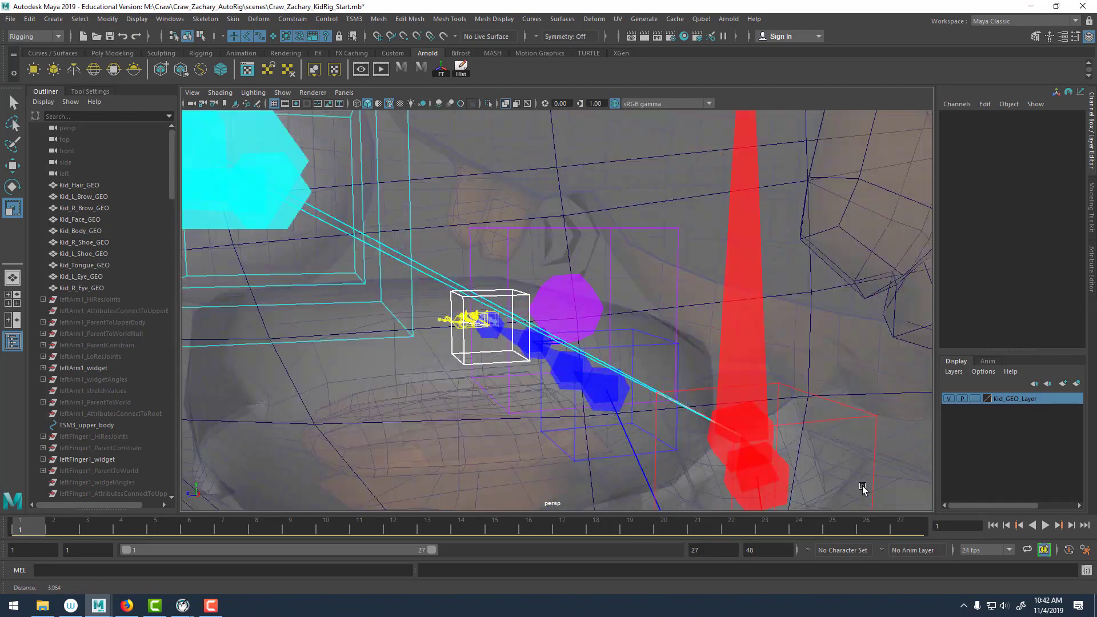
click(574, 304)
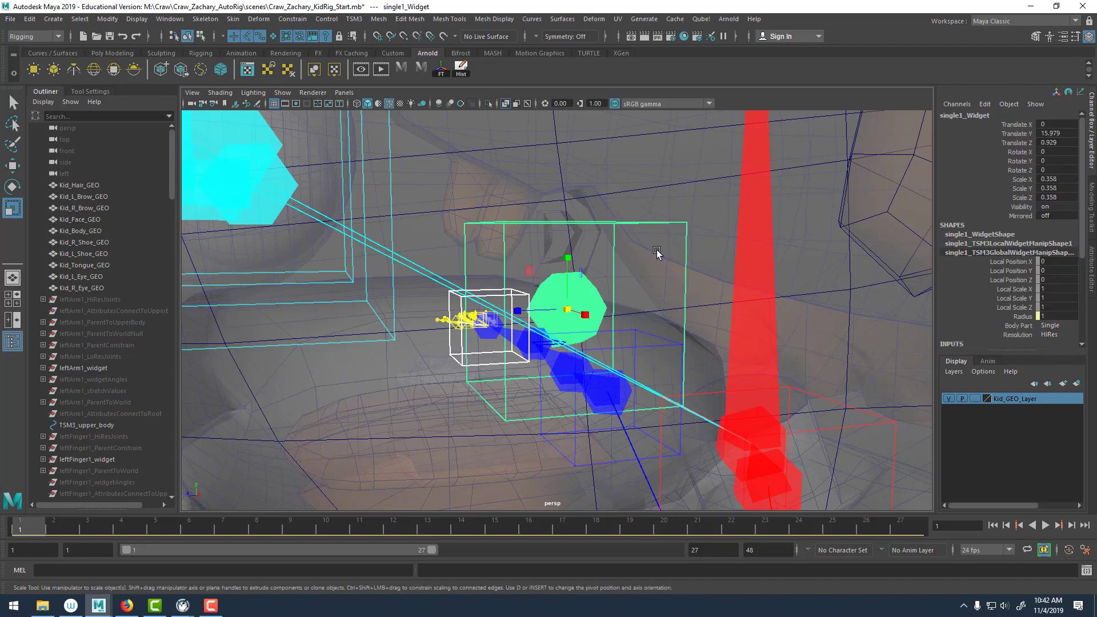
click(680, 164)
click(589, 294)
scroll(749, 286, up, 2)
alt+drag(748, 286, 671, 239)
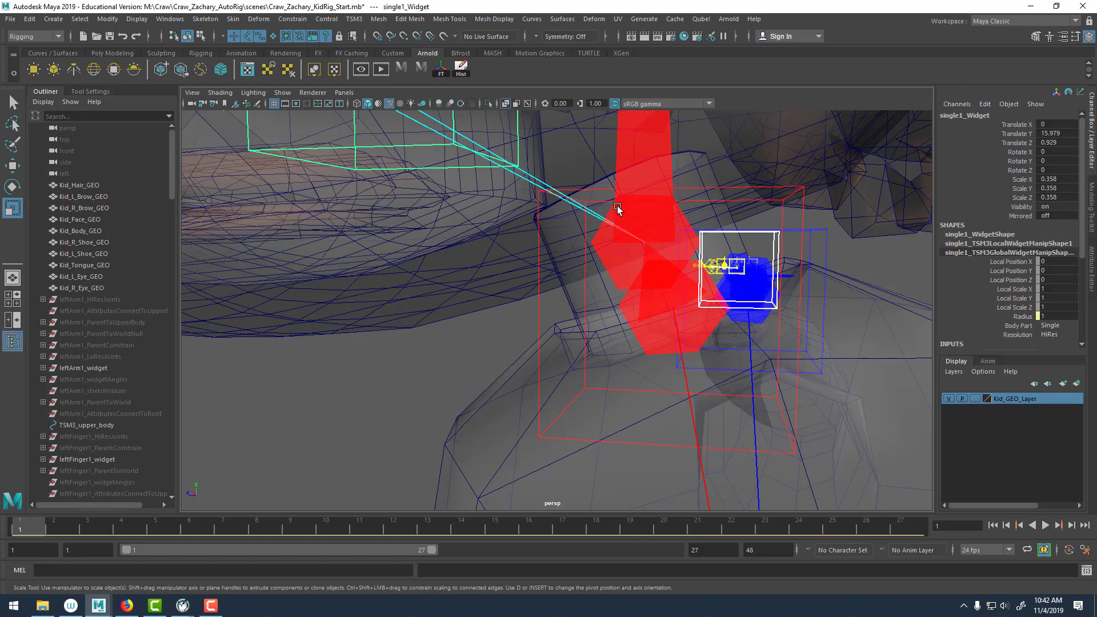
Add head1_Widget2 to the selection and run TSM3 > Attach Body Parts.
shift+click(676, 216)
alt+right_drag(791, 220, 412, 172)
alt+drag(411, 173, 533, 217)
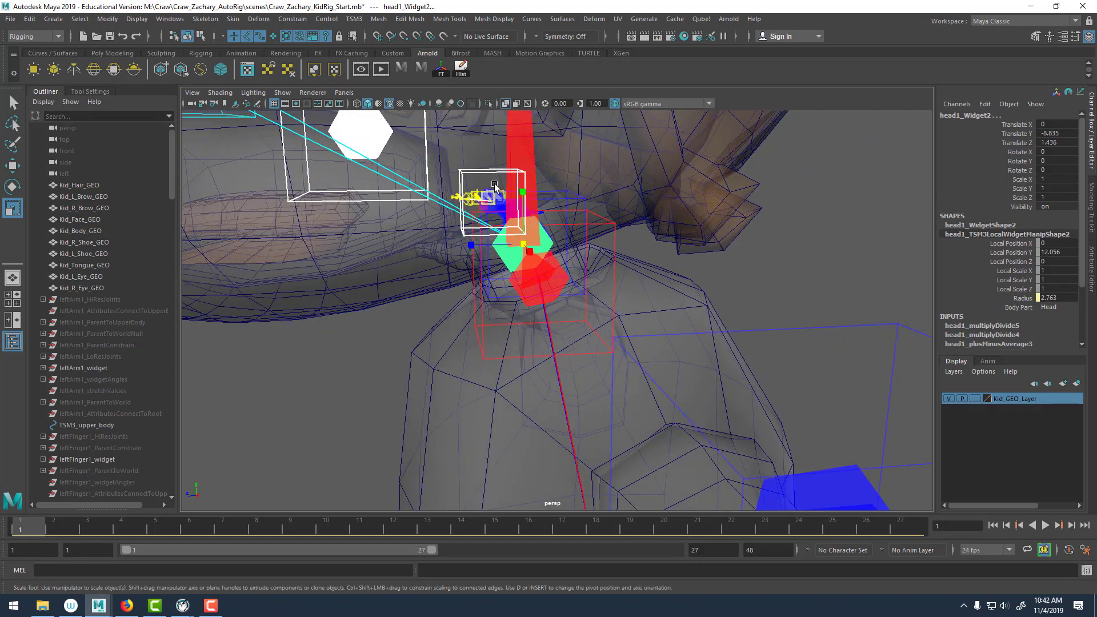
alt+middle_drag(533, 217, 647, 317)
alt+right_drag(648, 318, 503, 268)
alt+drag(503, 267, 540, 260)
alt+middle_drag(541, 260, 554, 304)
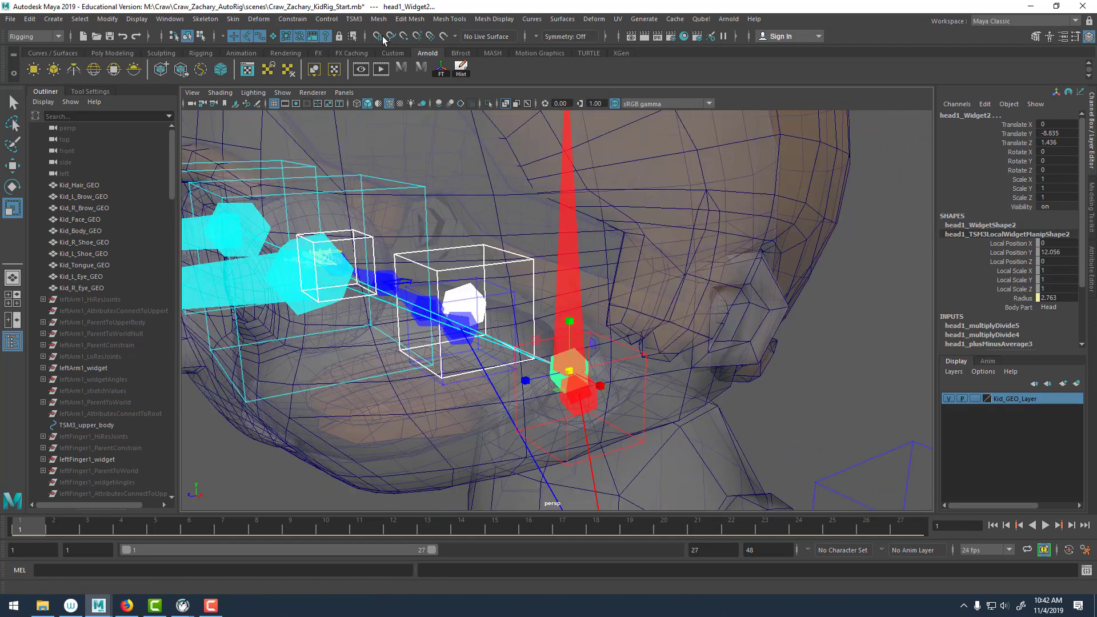
click(354, 19)
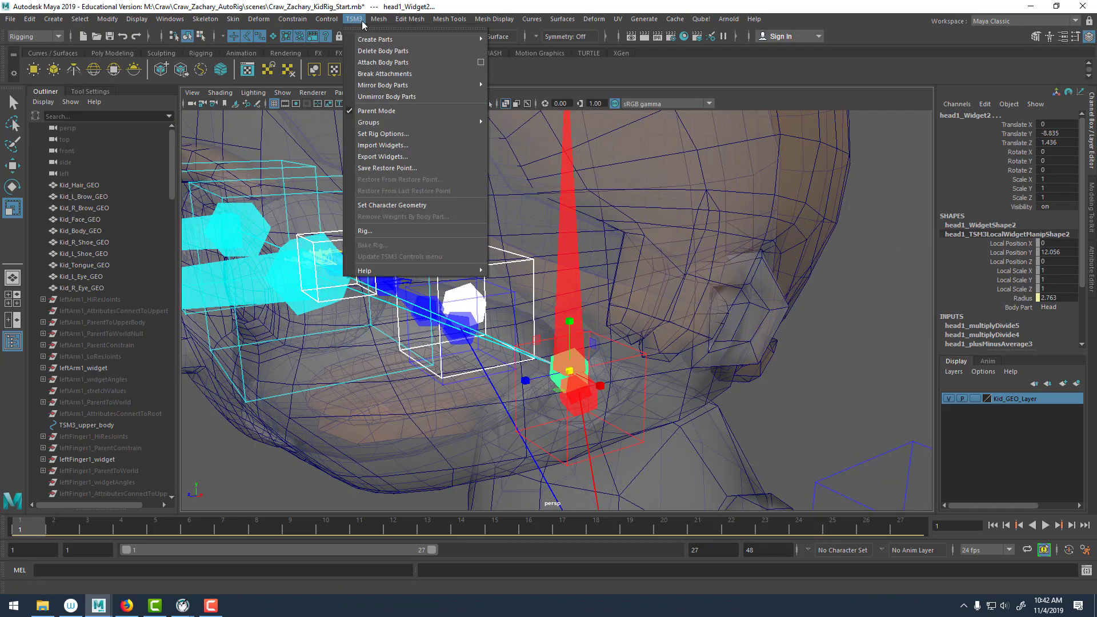
click(393, 65)
Orbit around the head and whole character to check the fitted widgets.
alt+drag(434, 228, 511, 267)
alt+right_drag(511, 267, 603, 321)
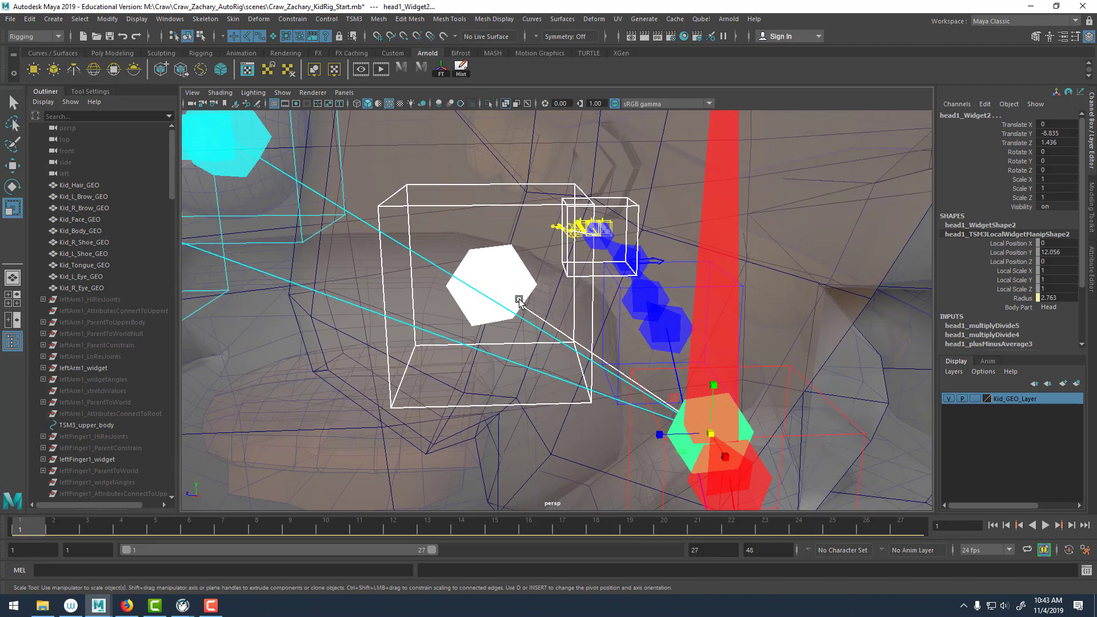
alt+drag(699, 409, 400, 338)
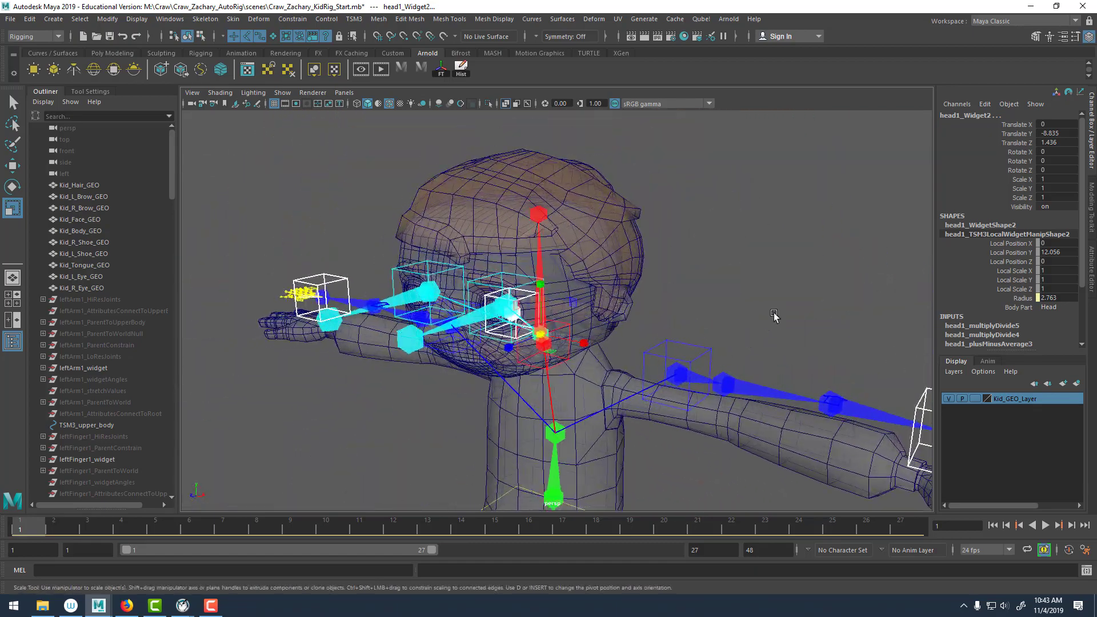
click(783, 267)
alt+right_drag(658, 305, 536, 362)
alt+middle_drag(536, 362, 507, 267)
alt+drag(507, 268, 499, 260)
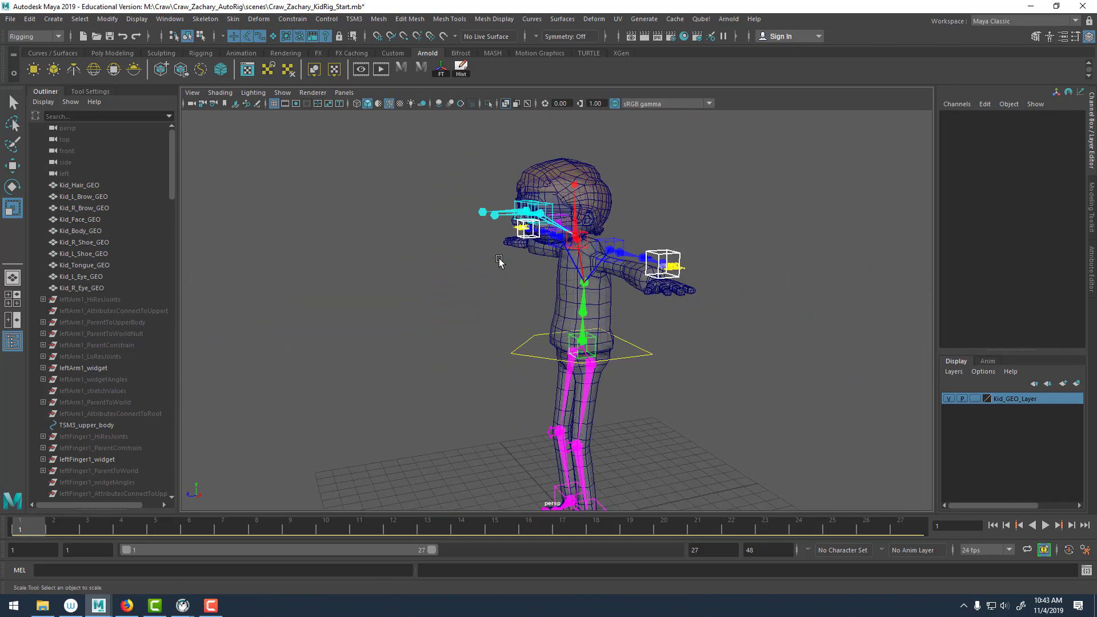
alt+drag(583, 234, 661, 296)
alt+right_drag(661, 296, 627, 161)
Slide leftArm1_Widget inward along X toward the neck, to about 11.5.
click(660, 162)
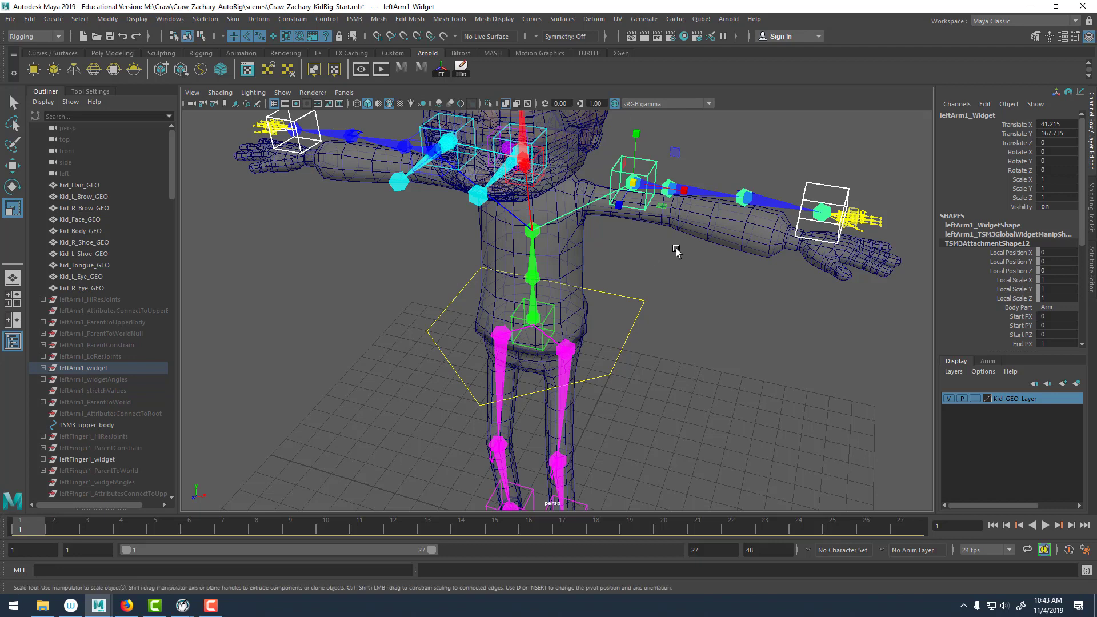
key(w)
alt+drag(666, 245, 693, 230)
alt+middle_drag(693, 229, 726, 236)
drag(774, 276, 700, 273)
alt+drag(639, 274, 680, 260)
alt+right_drag(679, 260, 835, 437)
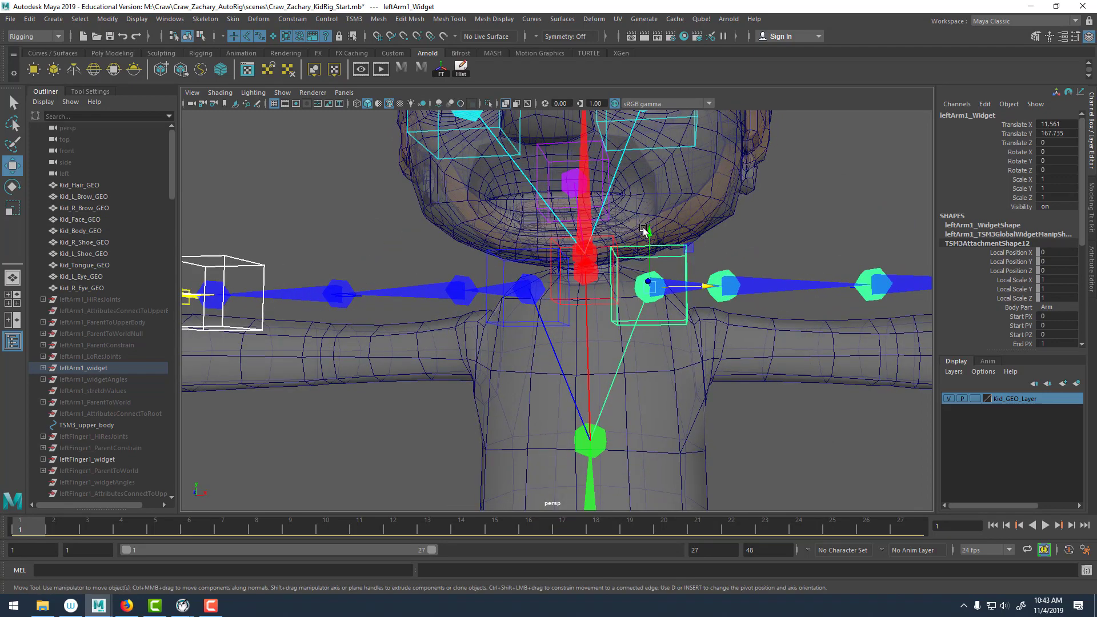
drag(651, 264, 705, 299)
scroll(713, 267, down, 5)
click(757, 211)
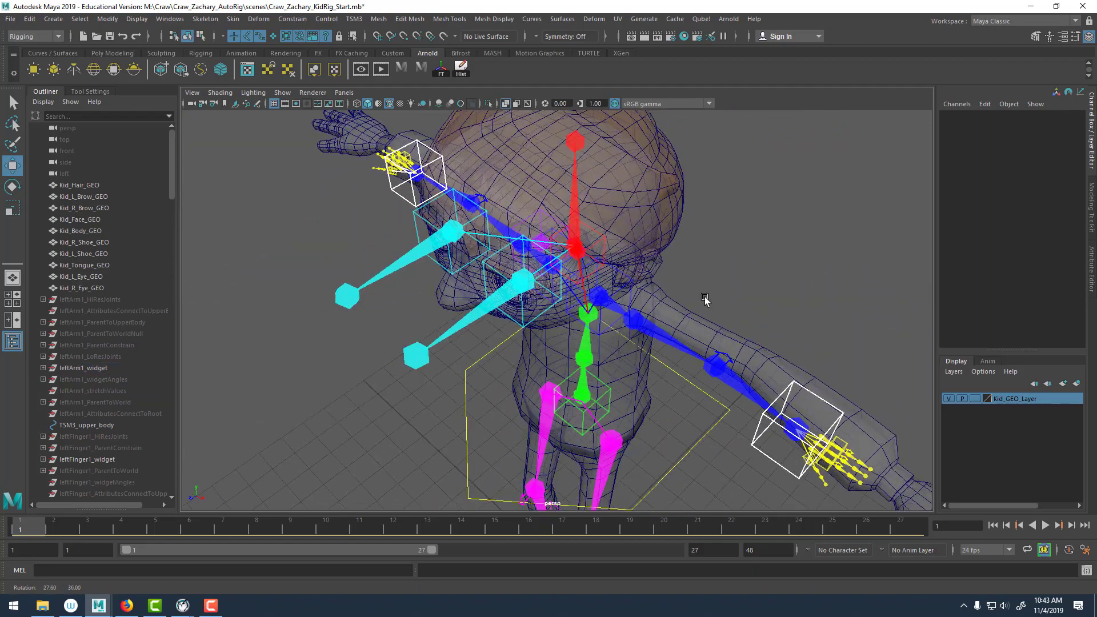
Reselect leftArm1_Widget and lower it slightly along Y to fit the shoulder.
alt+middle_drag(705, 299, 579, 252)
alt+drag(579, 251, 634, 209)
alt+middle_drag(634, 209, 715, 251)
scroll(715, 252, up, 3)
alt+drag(715, 251, 623, 260)
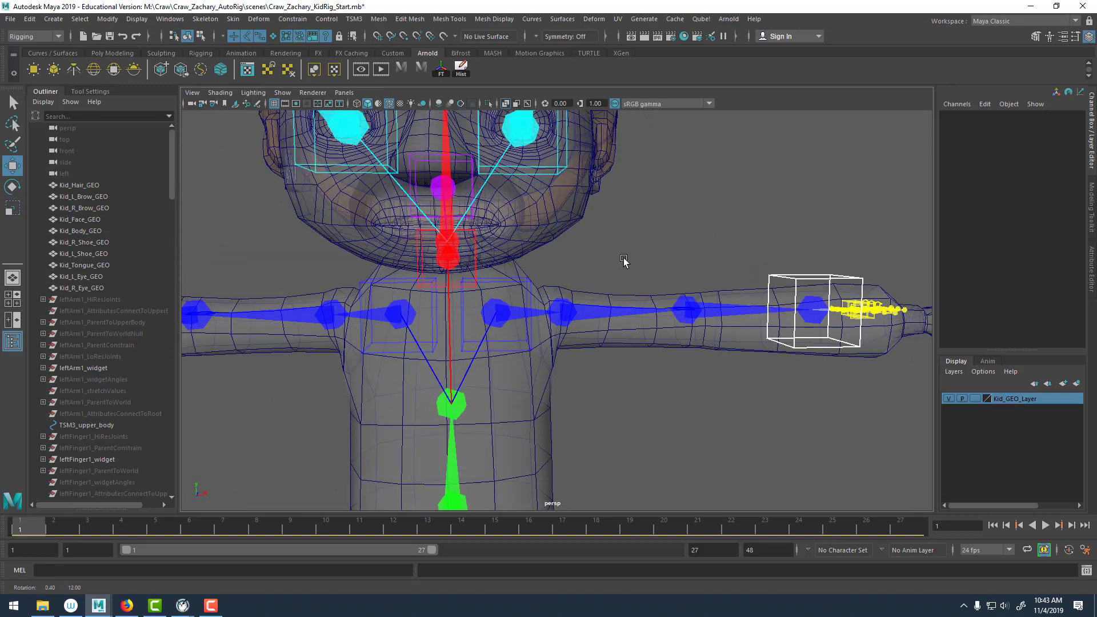
alt+middle_drag(624, 260, 609, 223)
click(500, 239)
alt+drag(573, 221, 562, 210)
click(461, 218)
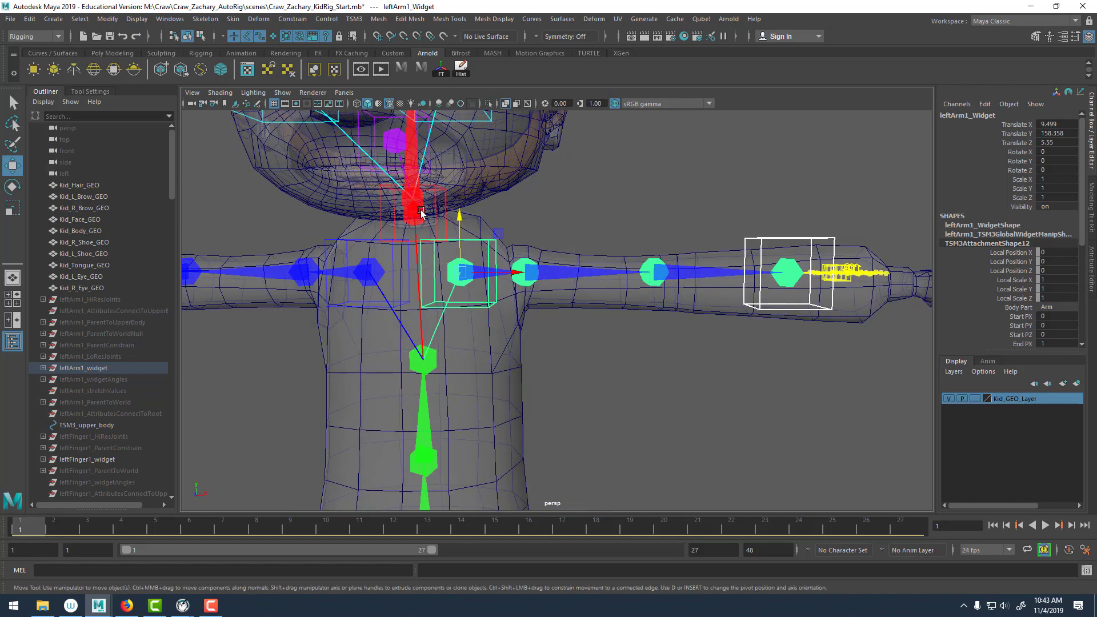
drag(457, 218, 457, 223)
Select the left shoulder widget and orbit around the shoulder.
click(606, 222)
alt+drag(607, 222, 631, 237)
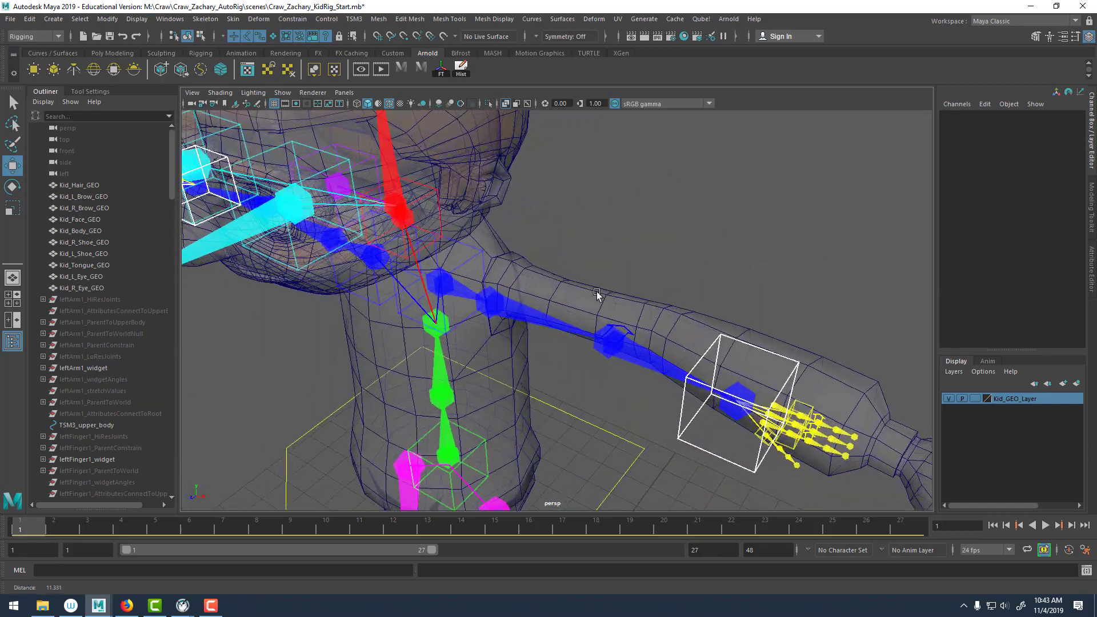
scroll(598, 296, up, 3)
click(466, 301)
alt+drag(545, 269, 569, 258)
Nudge the shoulder widget along the arm and select the elbow widget.
alt+middle_drag(714, 233, 541, 190)
alt+drag(540, 189, 600, 193)
click(536, 335)
alt+middle_drag(657, 198, 532, 272)
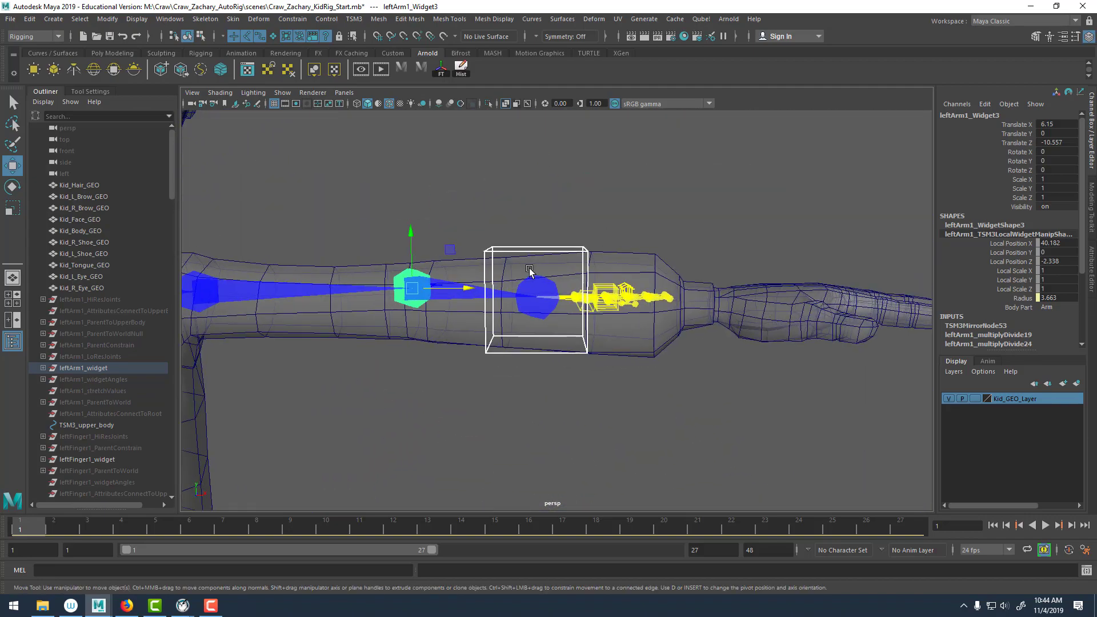
alt+drag(531, 272, 532, 361)
alt+middle_drag(532, 358, 500, 242)
scroll(524, 314, up, 3)
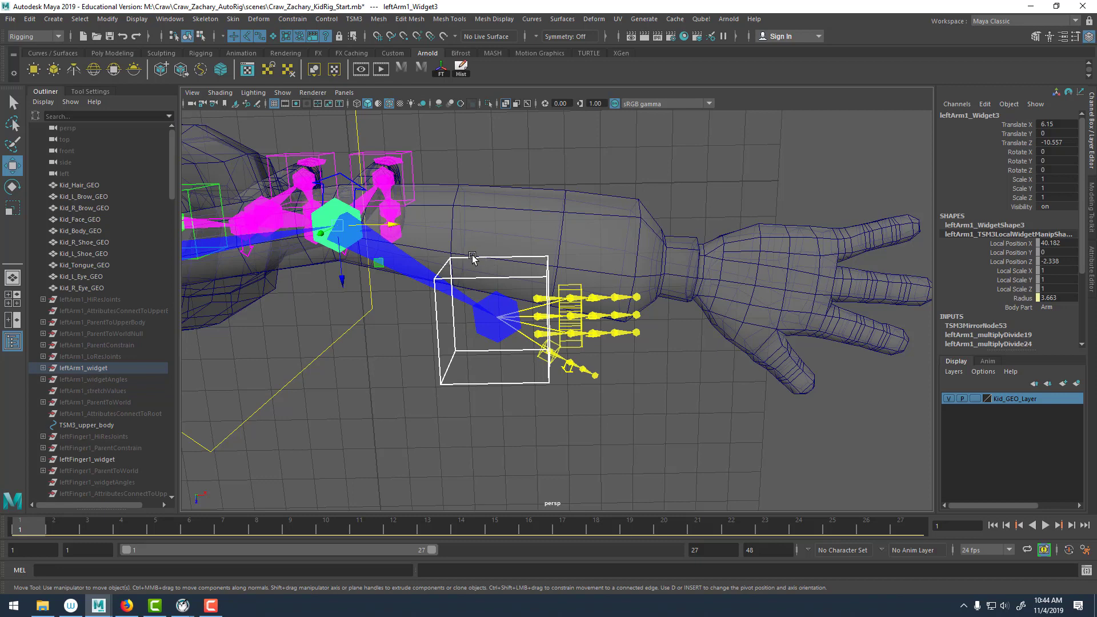
Slide the wrist widget out along the arm toward the hand.
click(497, 318)
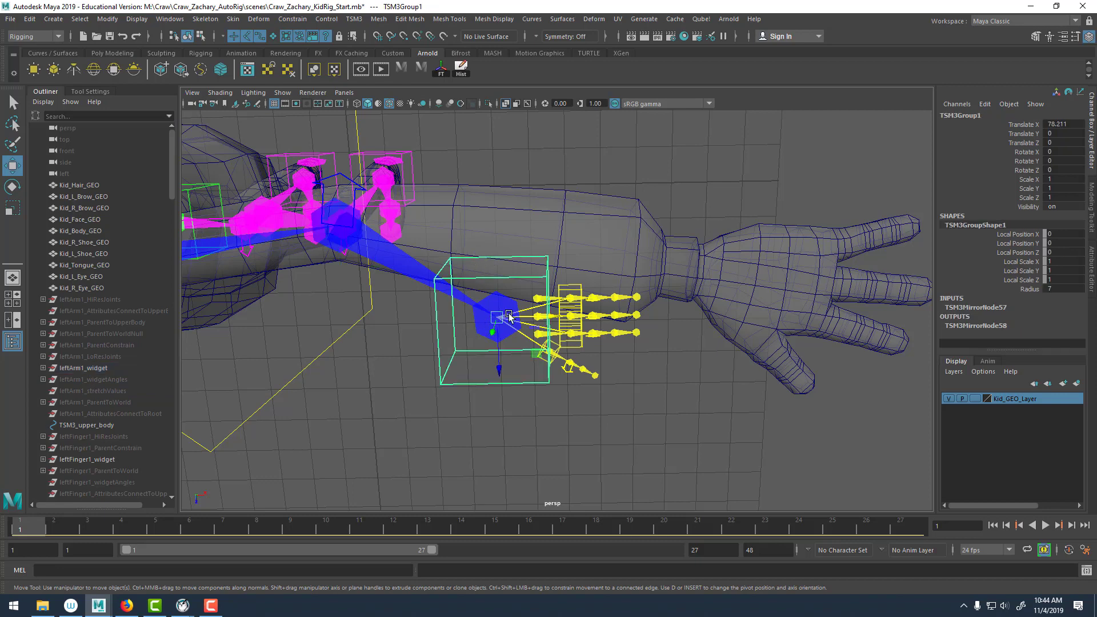
click(508, 317)
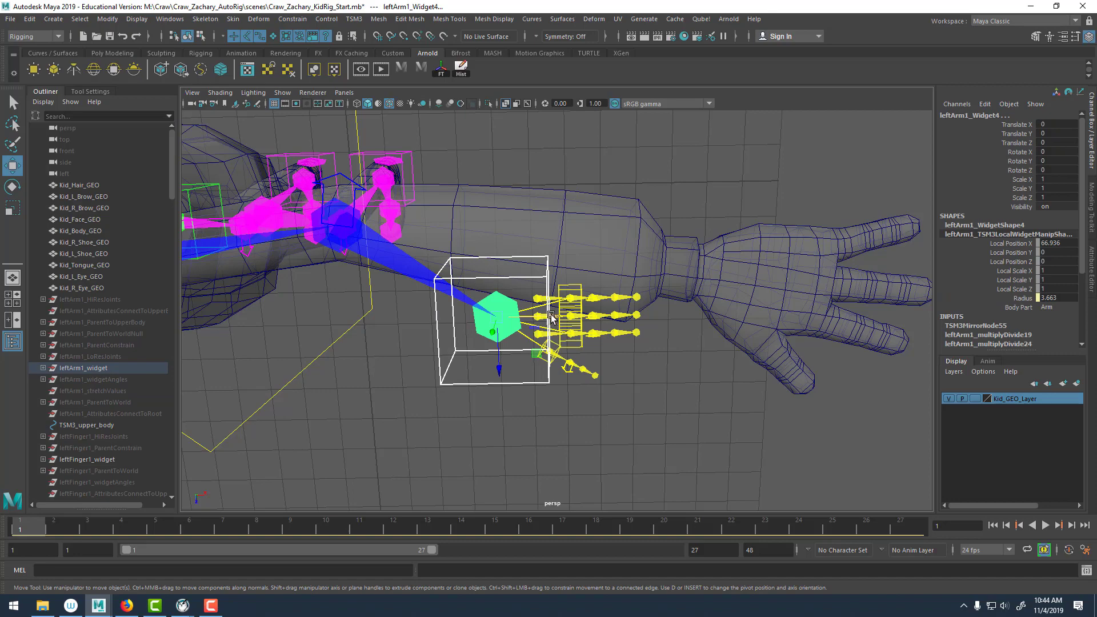
drag(551, 318, 679, 299)
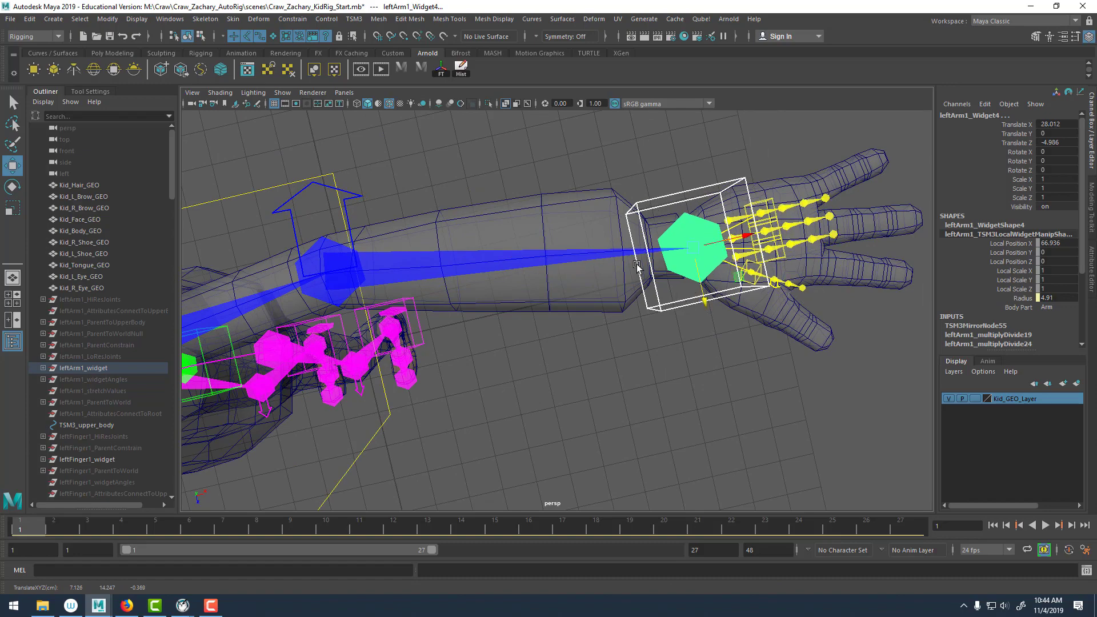
alt+drag(637, 266, 642, 284)
alt+drag(617, 293, 511, 273)
scroll(650, 284, down, 3)
alt+drag(650, 284, 868, 300)
Lower the shoulder widget to the arm's centre, then review the elbow and hand.
click(625, 316)
alt+middle_drag(546, 299, 637, 301)
click(390, 320)
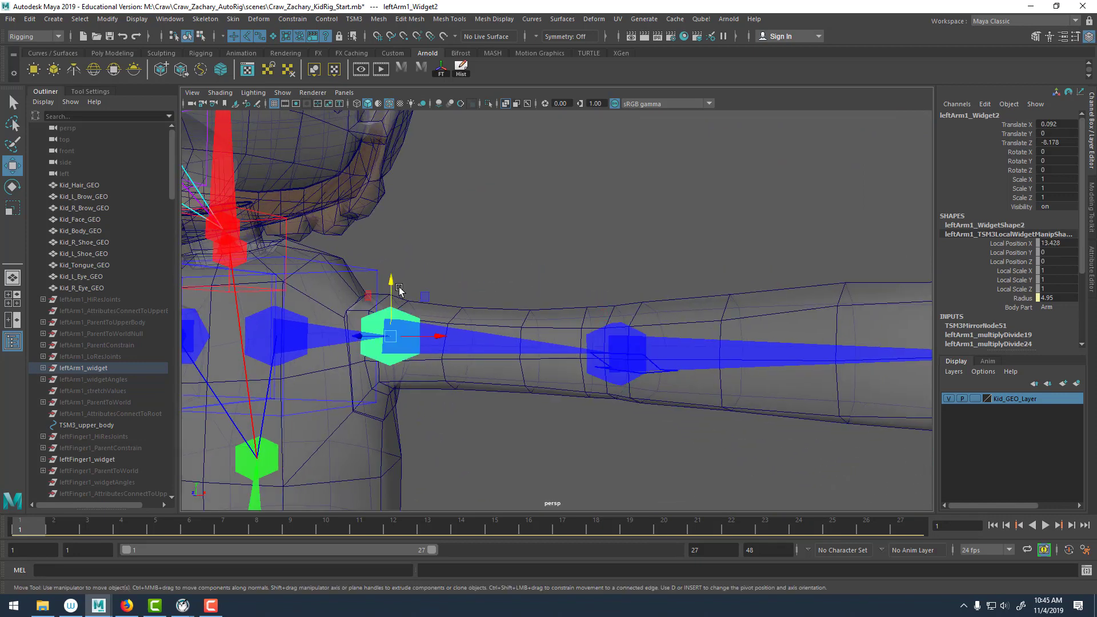
drag(399, 289, 391, 292)
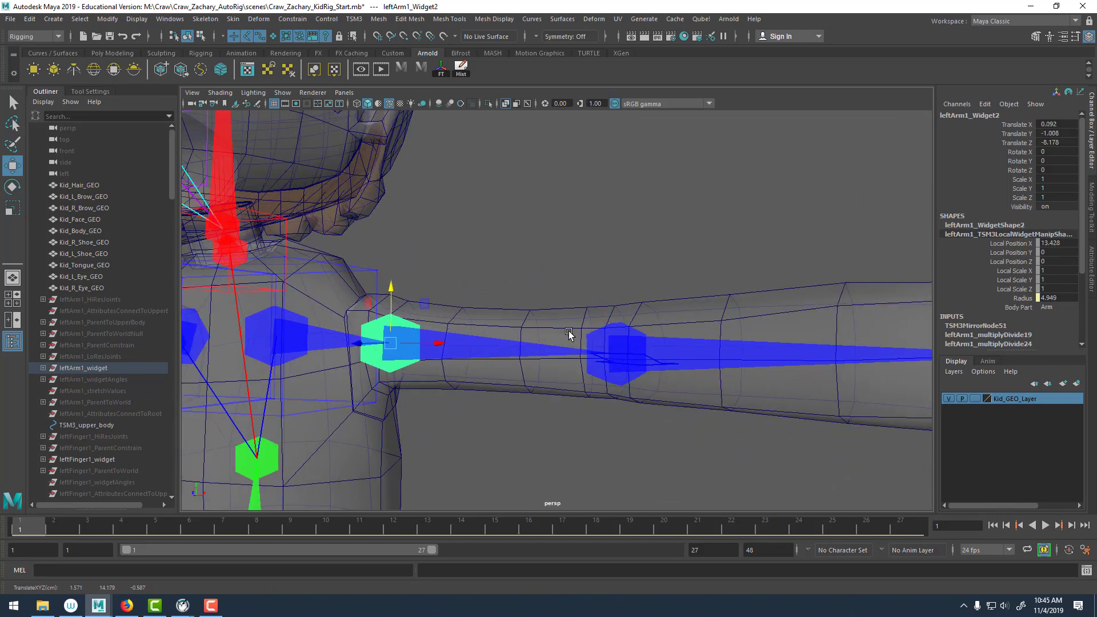
click(603, 331)
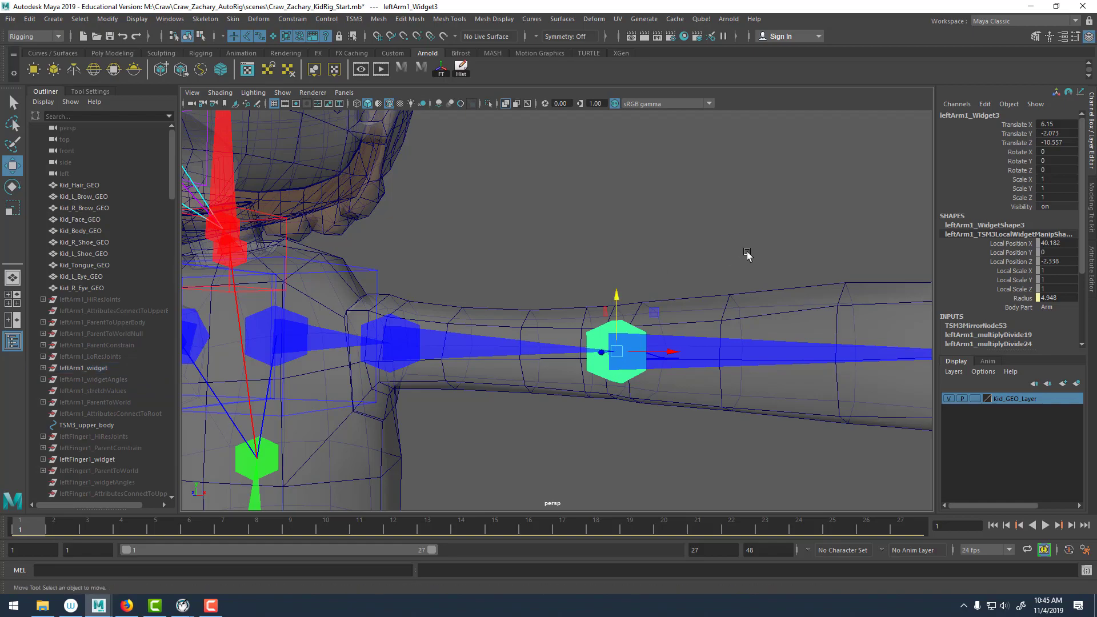
click(747, 255)
scroll(708, 268, down, 4)
alt+drag(571, 285, 576, 325)
alt+middle_drag(731, 349, 598, 297)
alt+drag(627, 198, 649, 259)
alt+right_drag(649, 260, 742, 359)
alt+drag(742, 360, 754, 311)
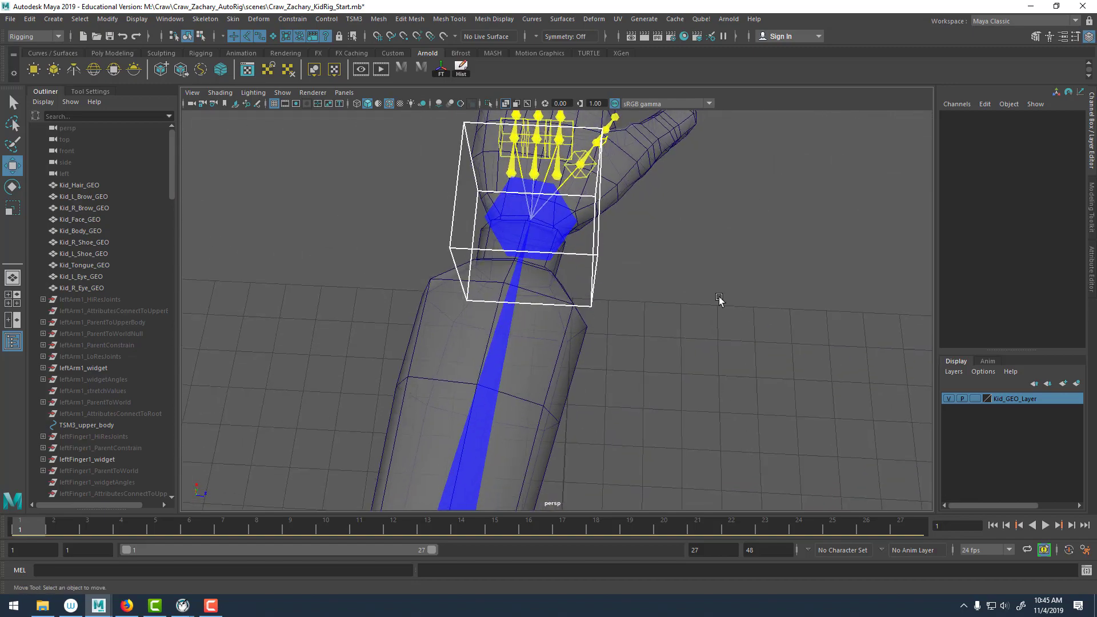
Select leftFinger1_Widget and slide it out along the finger.
alt+drag(696, 233, 658, 320)
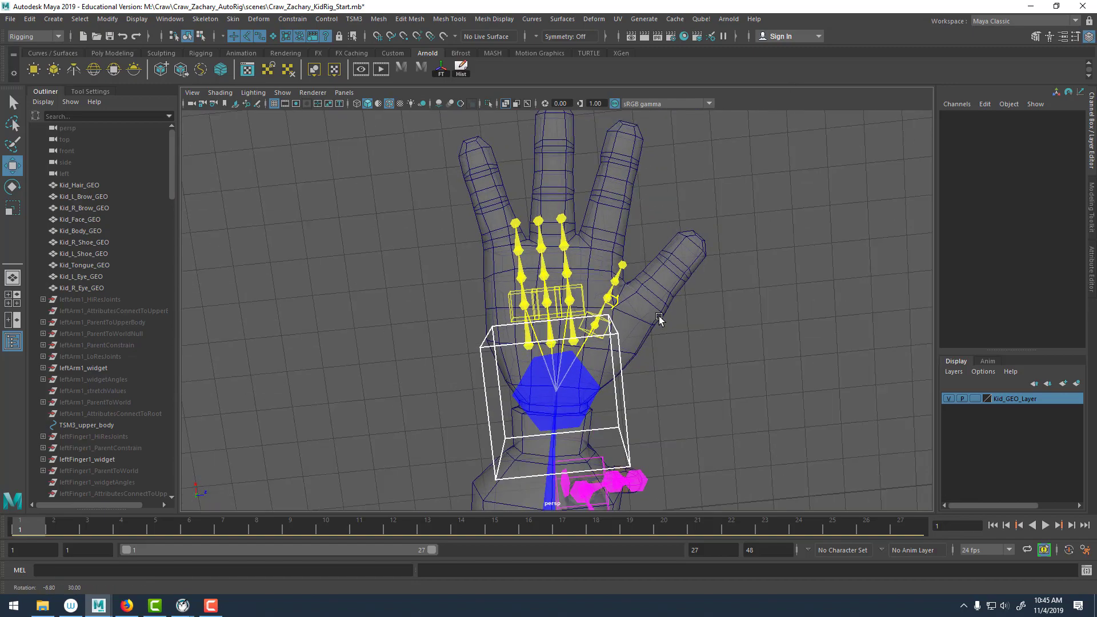
alt+right_drag(658, 320, 752, 389)
click(483, 285)
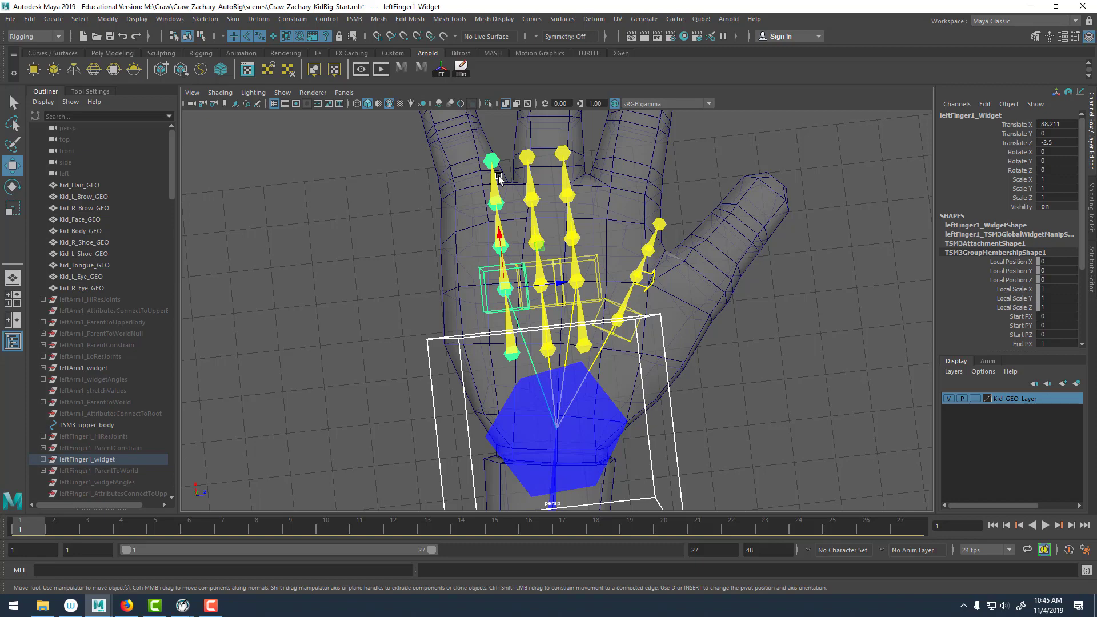
alt+drag(721, 265, 451, 217)
alt+middle_drag(451, 183, 345, 220)
alt+right_drag(346, 221, 434, 200)
alt+drag(434, 199, 448, 197)
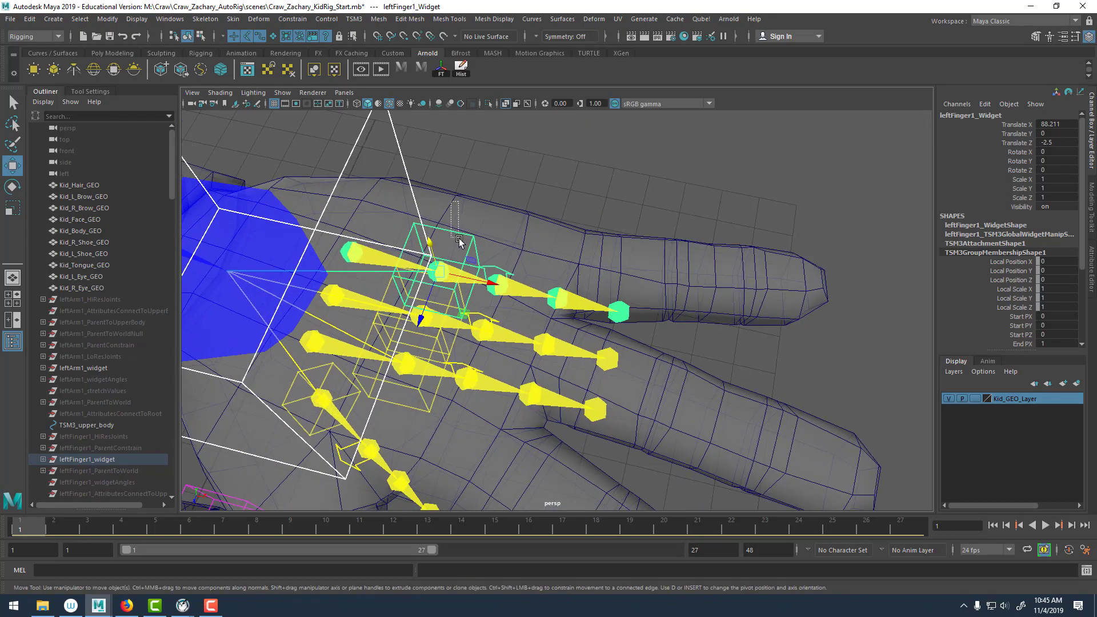
drag(457, 237, 566, 242)
Adjust the finger widget's height to Translate Y 1.618 inside the finger.
alt+middle_drag(565, 242, 617, 344)
alt+right_drag(617, 343, 644, 356)
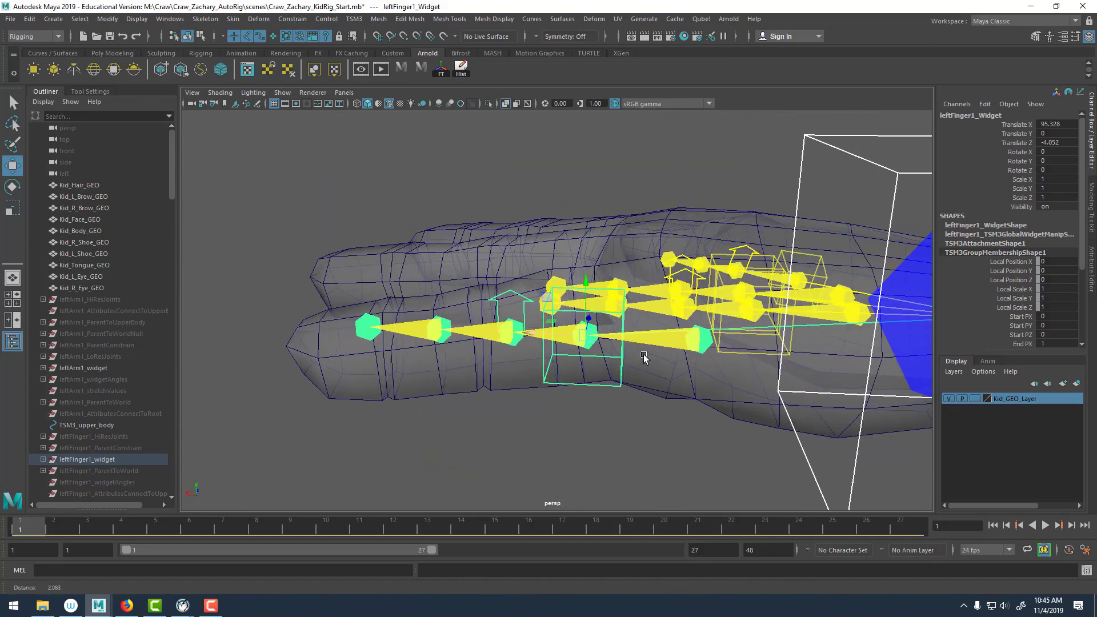
scroll(587, 319, down, 2)
drag(576, 276, 569, 229)
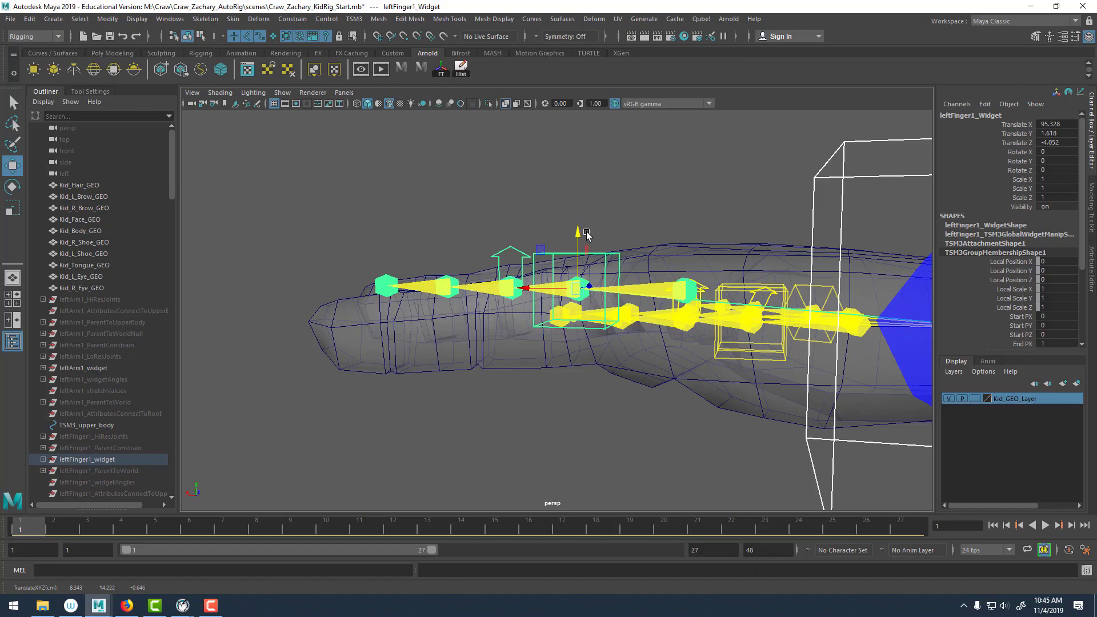
drag(587, 234, 560, 205)
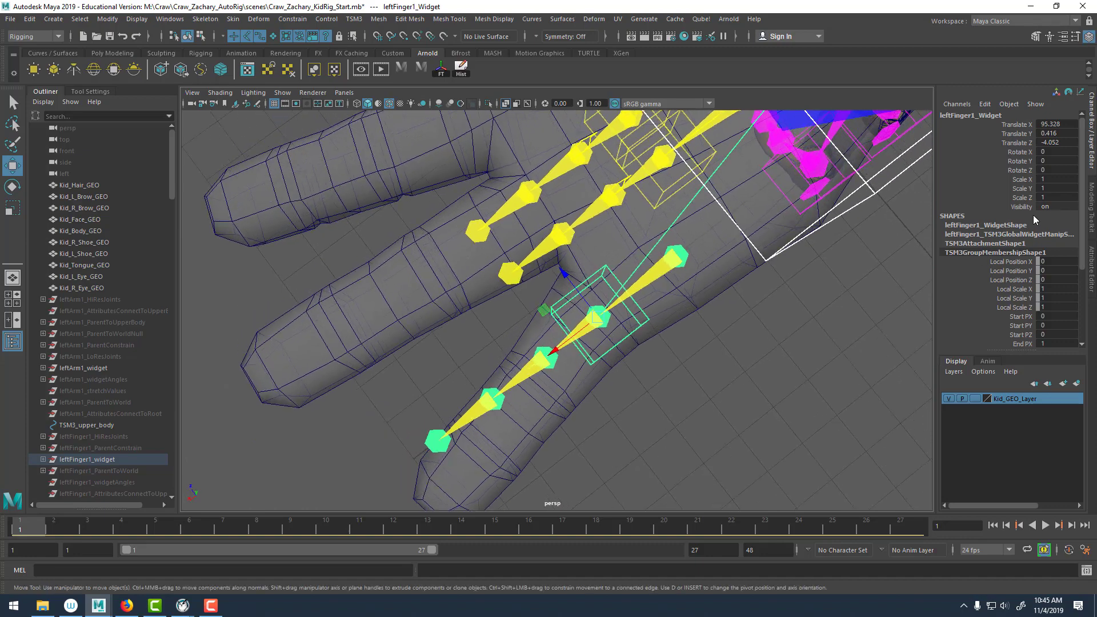
Rotate leftFinger1_Widget to about 12.8° in Y, nudging it slightly along Z.
click(1021, 162)
middle_drag(727, 393, 748, 386)
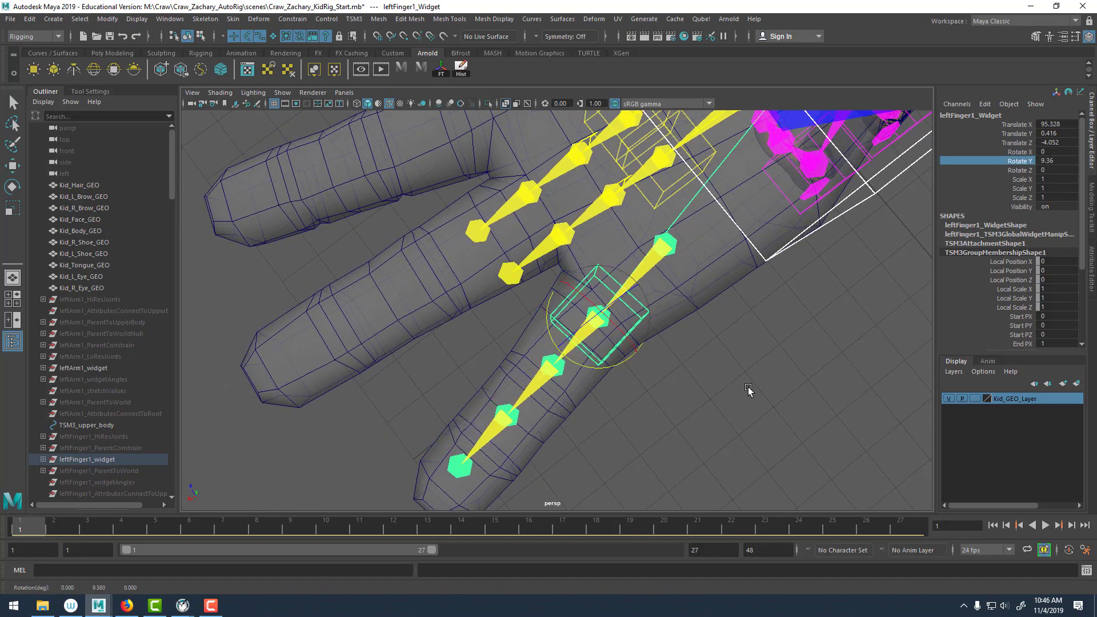
alt+drag(748, 386, 676, 355)
middle_drag(676, 354, 684, 351)
key(w)
drag(526, 251, 520, 246)
key(e)
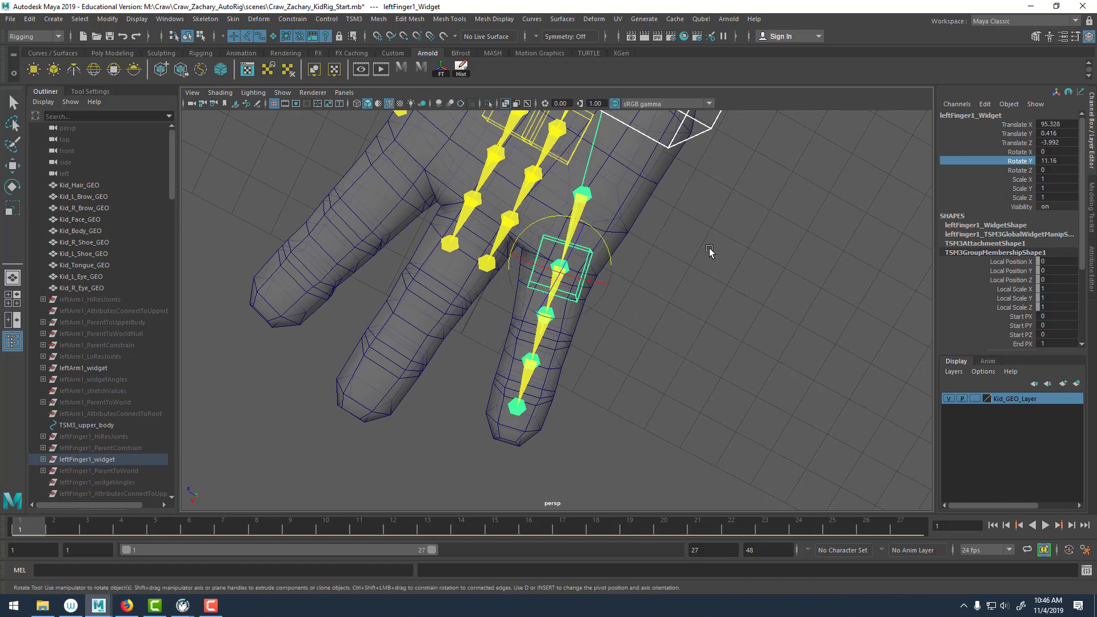
drag(619, 243, 608, 244)
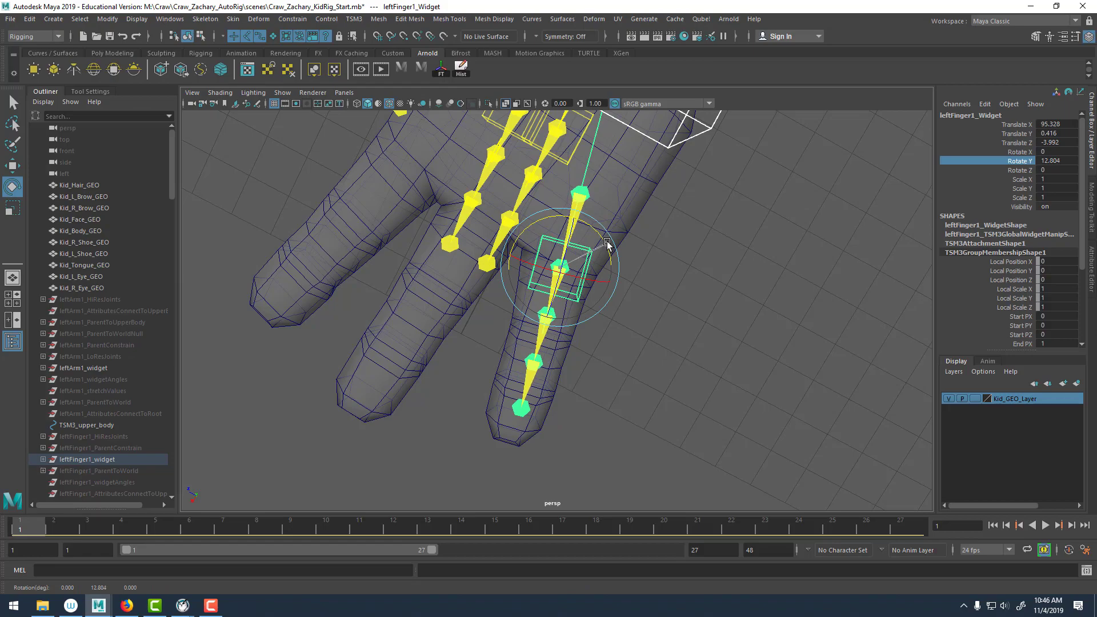
Tilt the finger widget to -5.4° in Z, lift it to Translate Y 0.626, then deselect.
alt+drag(720, 351, 332, 264)
alt+right_drag(382, 269, 594, 272)
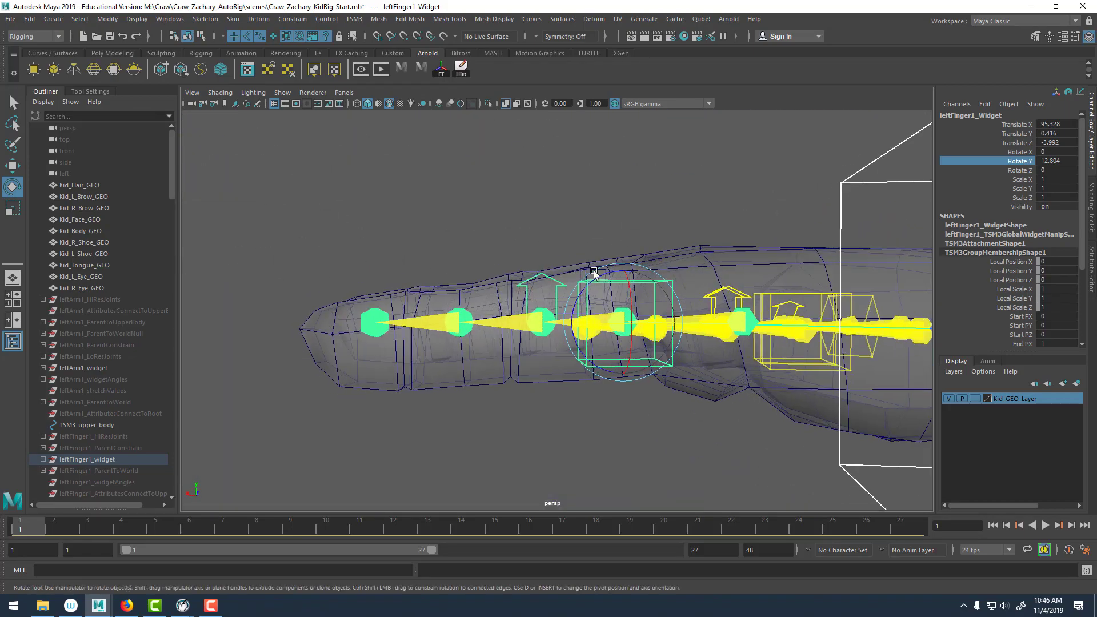
click(1017, 170)
middle_drag(680, 220, 644, 217)
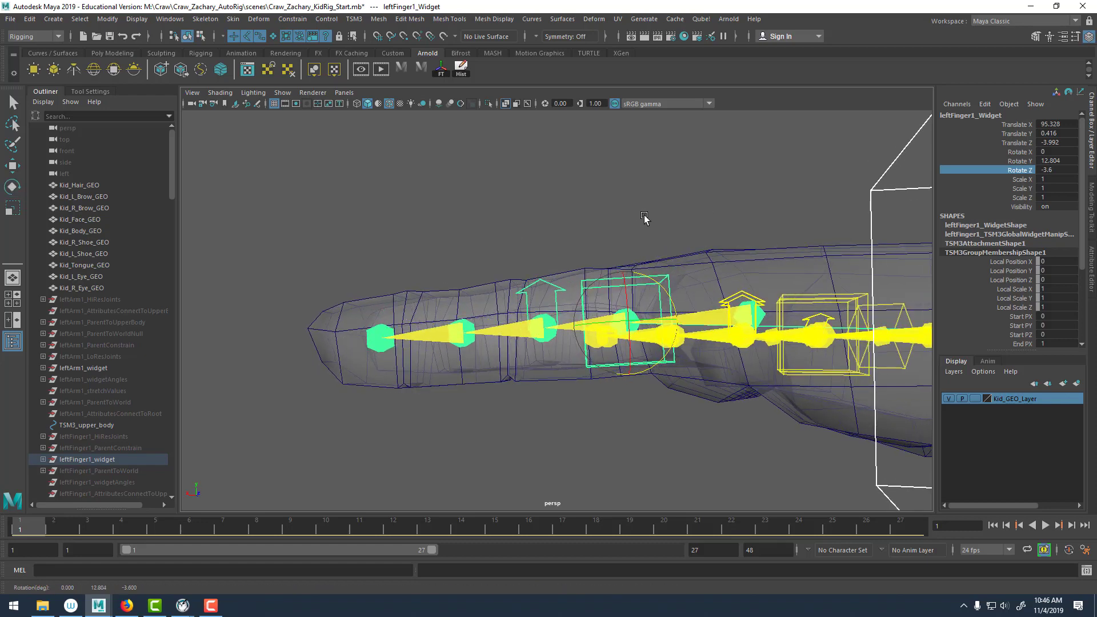
key(w)
drag(624, 266, 626, 263)
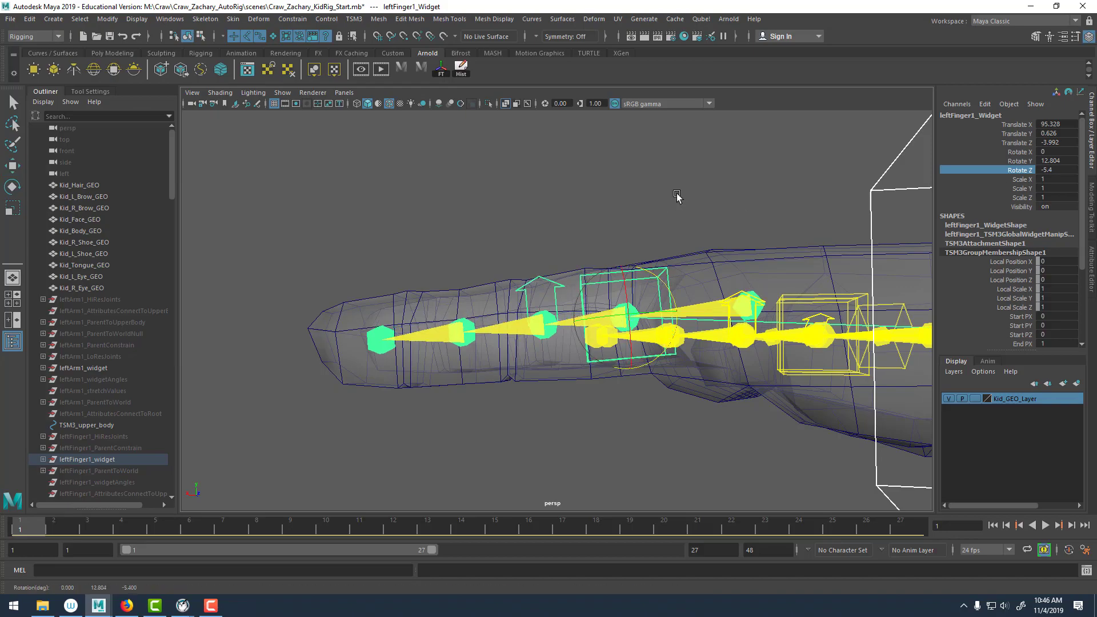
click(671, 246)
alt+drag(671, 246, 565, 317)
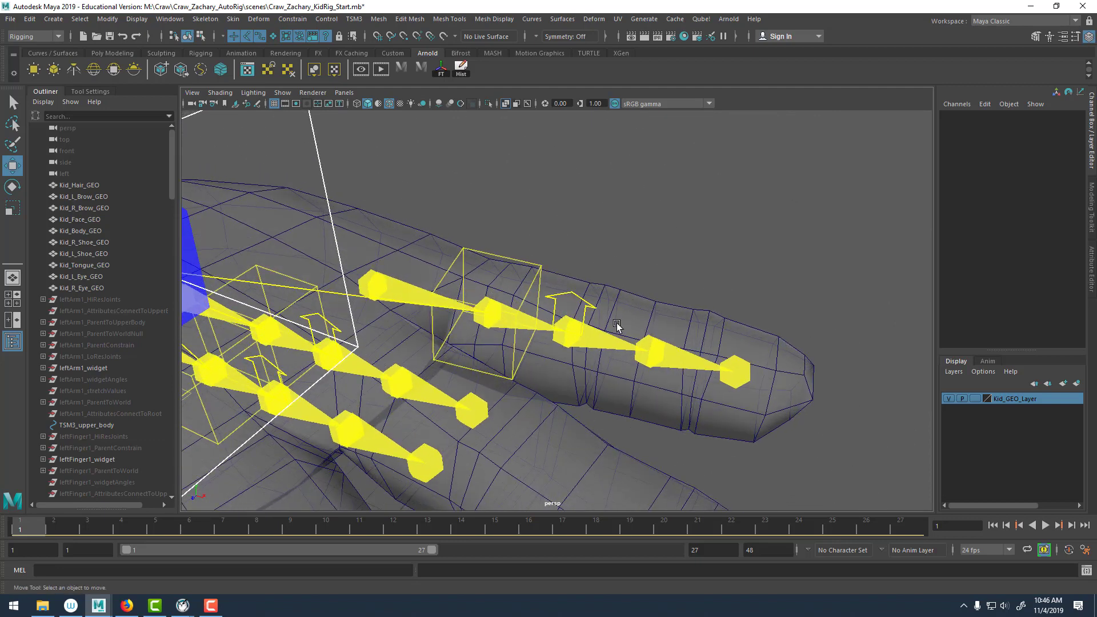
Select the finger's second-to-last joint widget and set Move Axis Orientation to Object.
click(662, 349)
alt+middle_drag(663, 349, 606, 376)
alt+drag(607, 346, 630, 364)
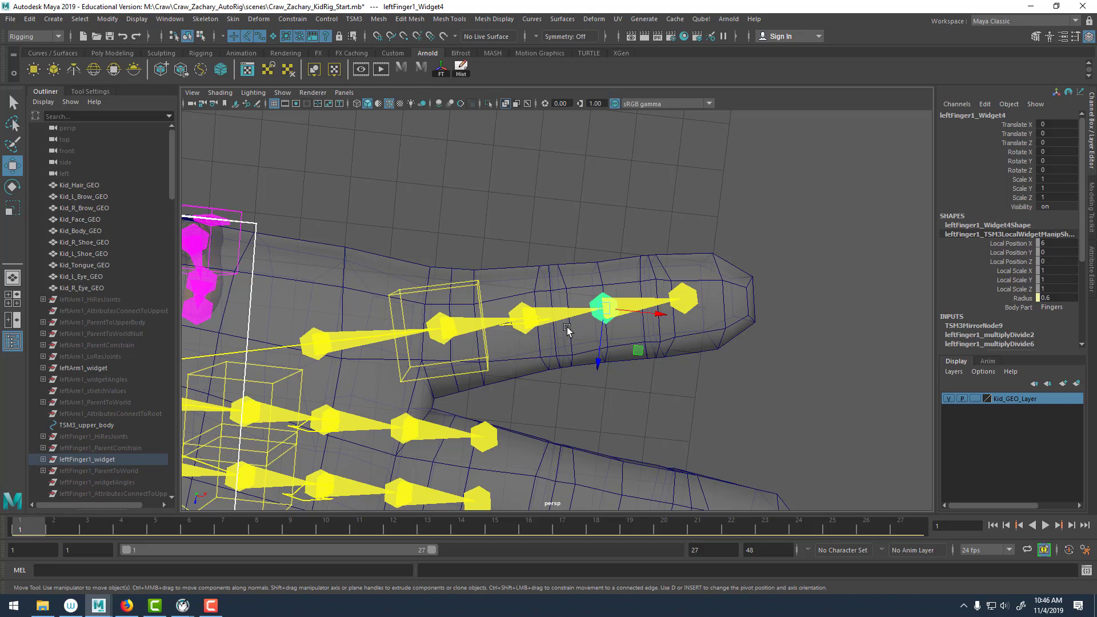
double_click(11, 167)
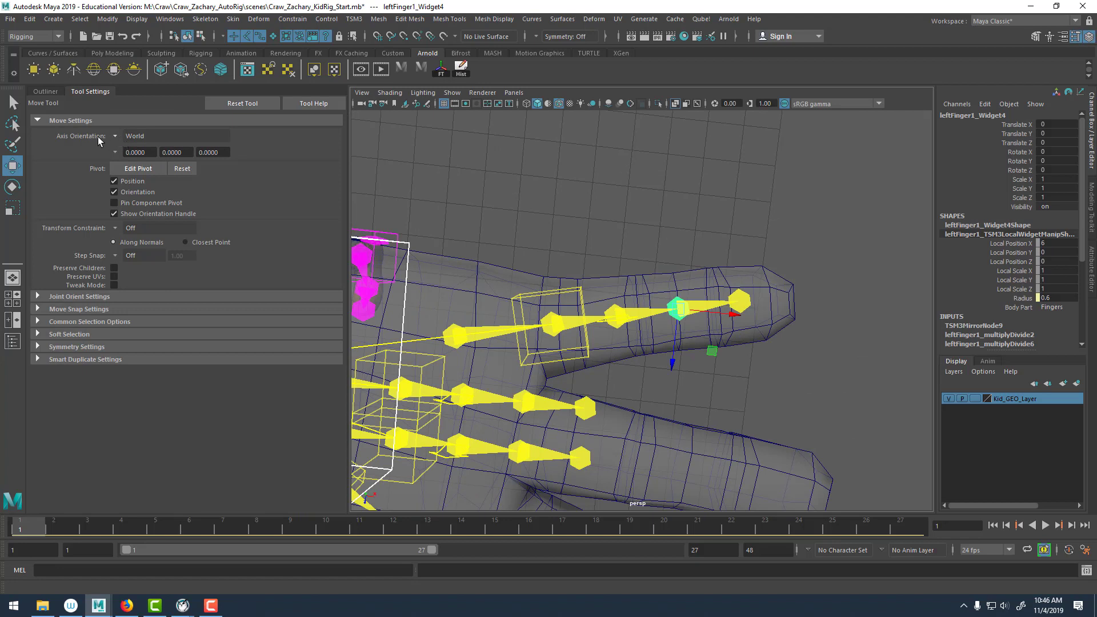
click(117, 137)
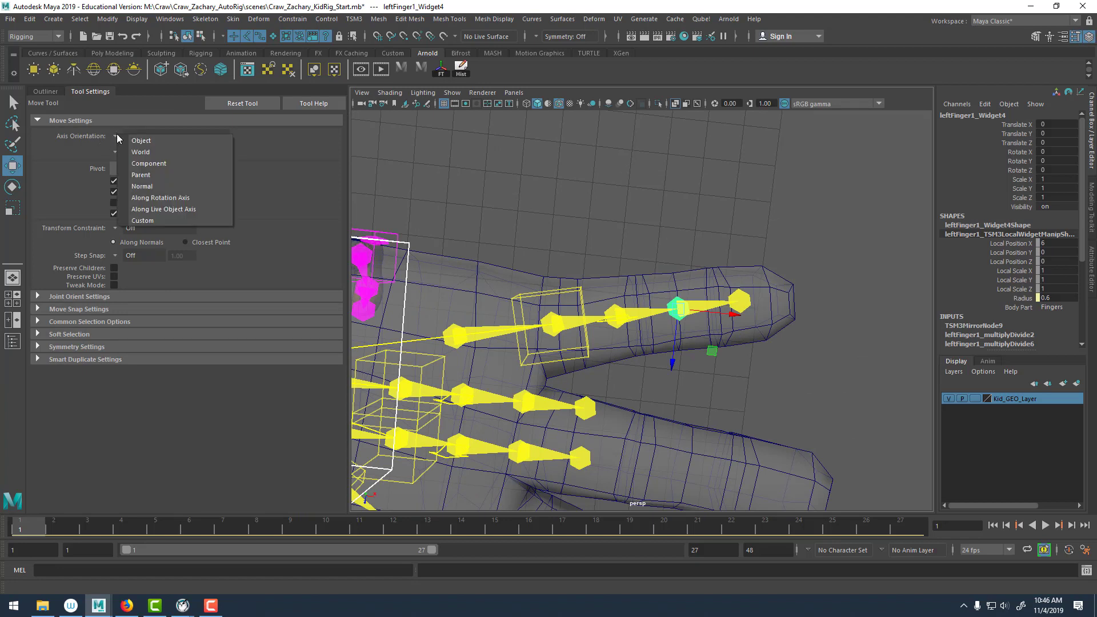
click(150, 148)
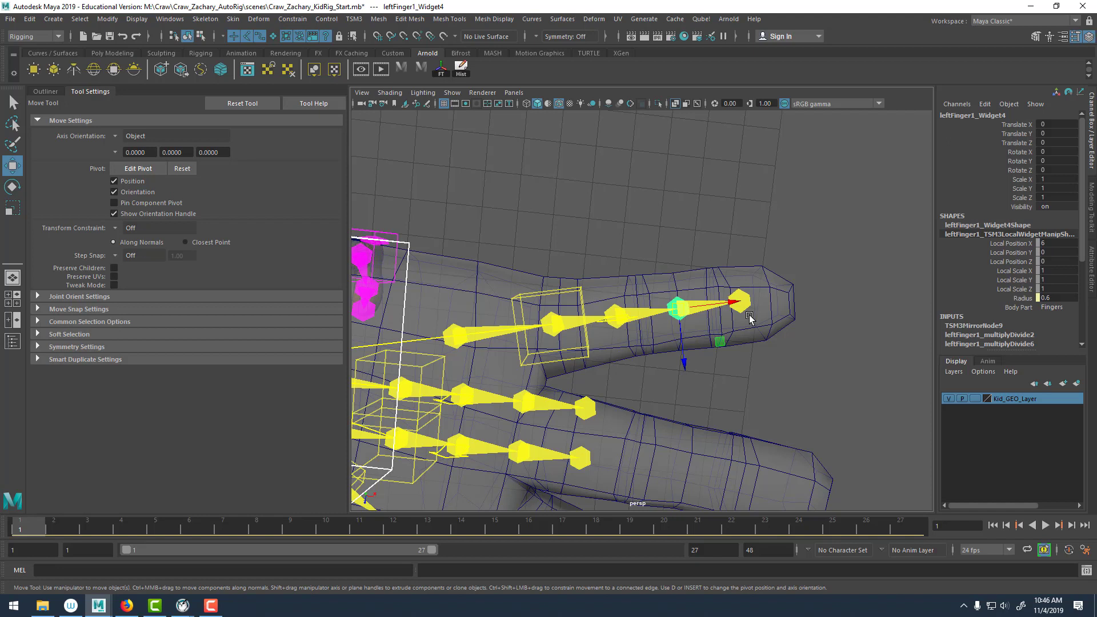
Test a move along the joint's own Z, undo it, and select the fingertip widget.
drag(688, 367, 669, 272)
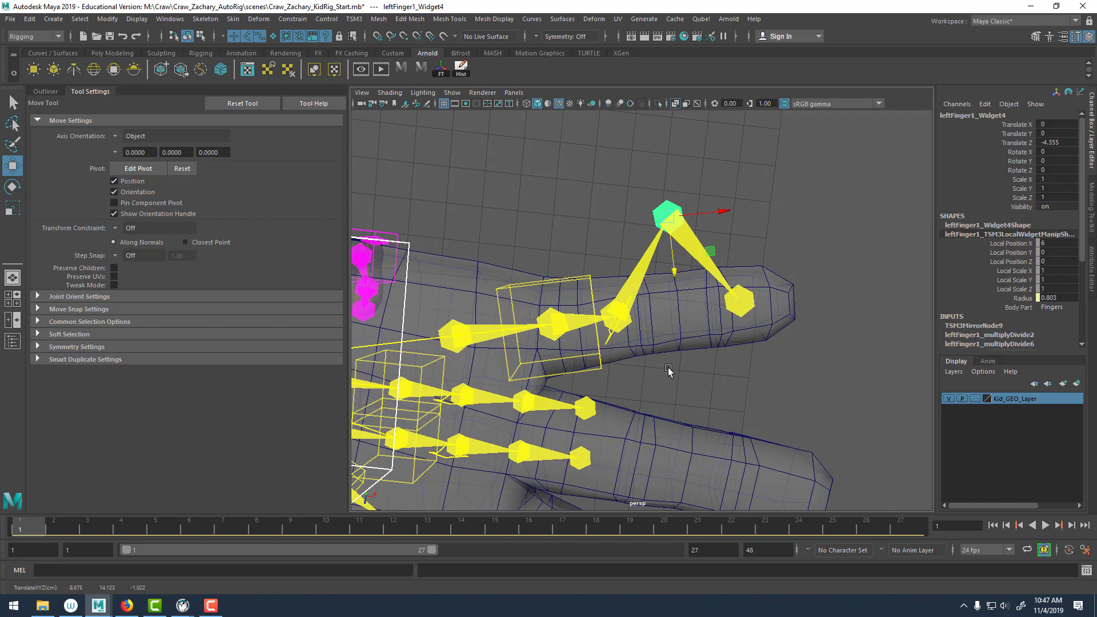
key(ctrl+z)
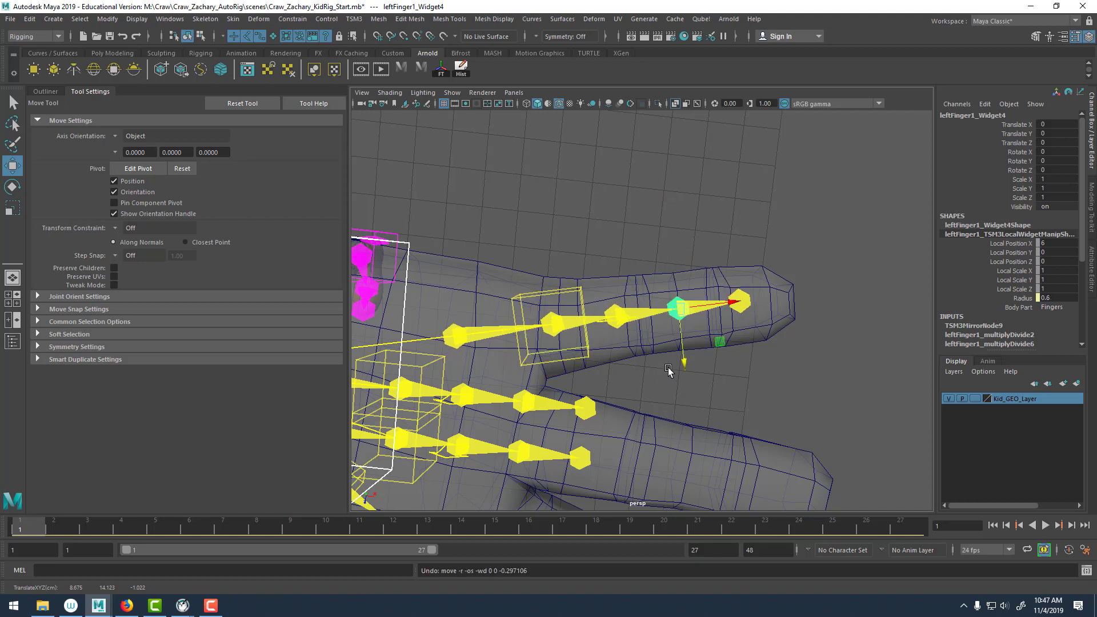
click(54, 89)
alt+drag(469, 217, 411, 251)
click(616, 317)
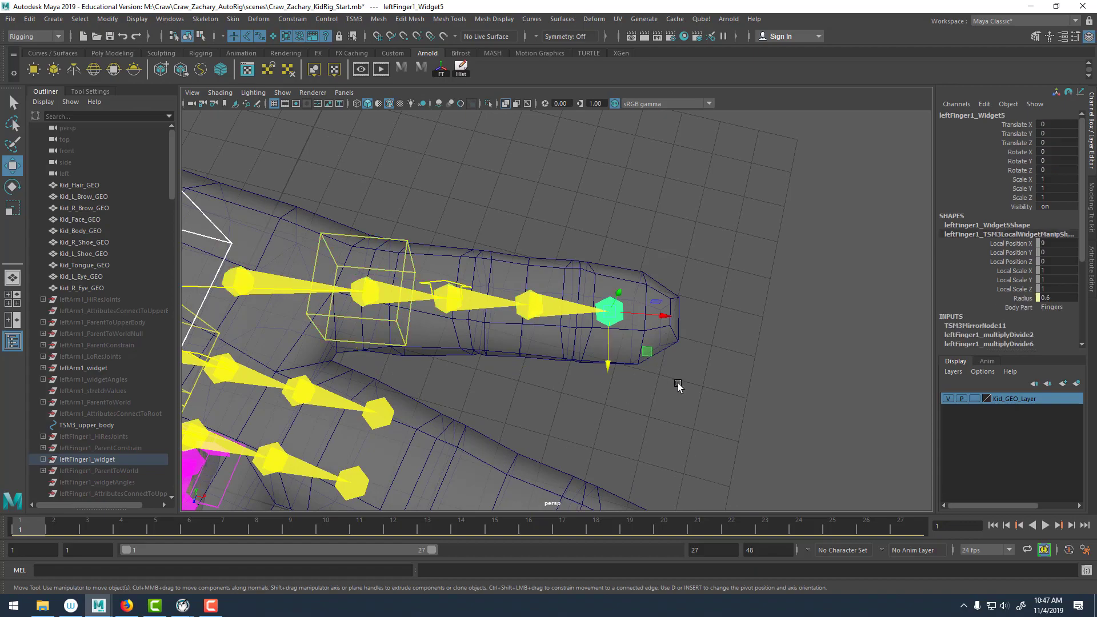
Slide leftFinger1_Widget5 out along X to the kid's fingertip, Translate X 1.906.
alt+drag(687, 382, 574, 343)
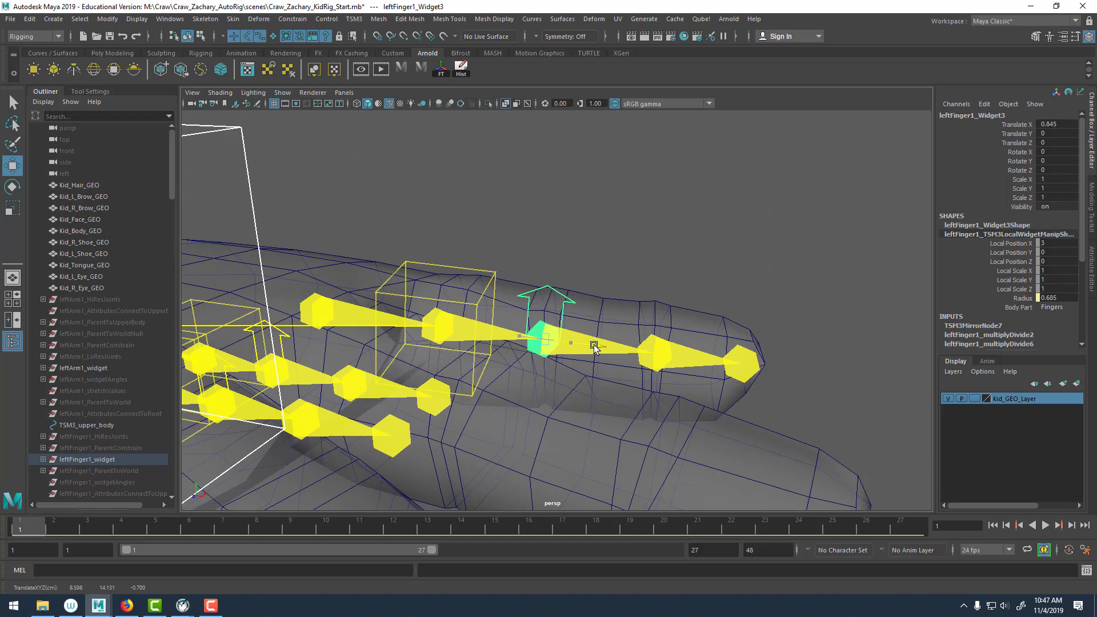
alt+drag(607, 307, 425, 343)
alt+right_drag(425, 343, 547, 379)
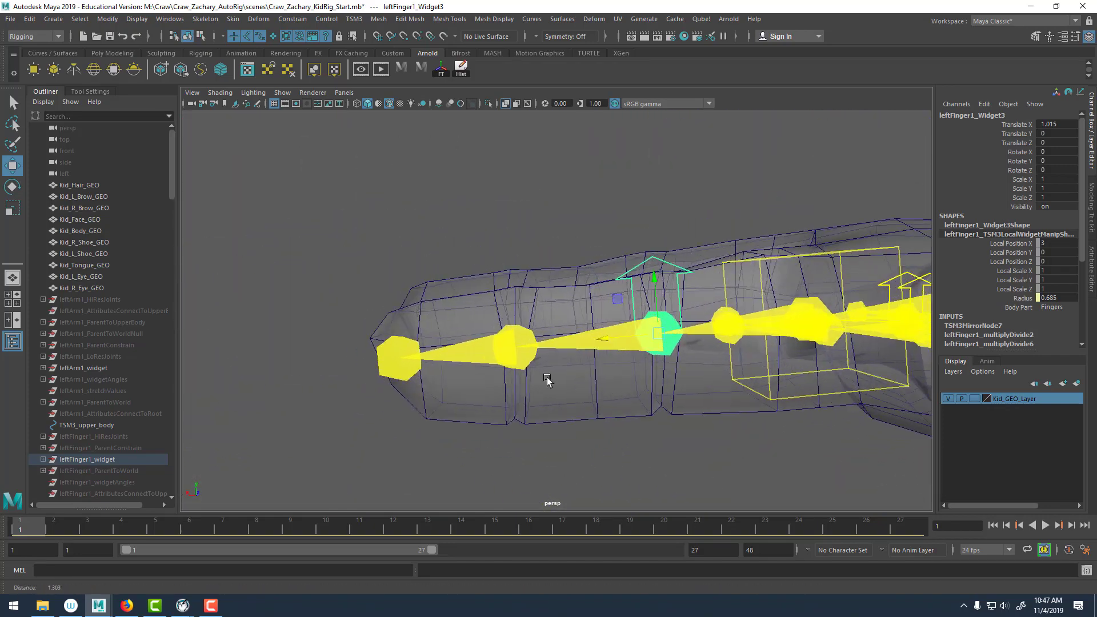
Undo the stray Y shifts on leftFinger1's Widget4 and fingertip widget, then deselect.
click(392, 349)
drag(397, 302, 397, 312)
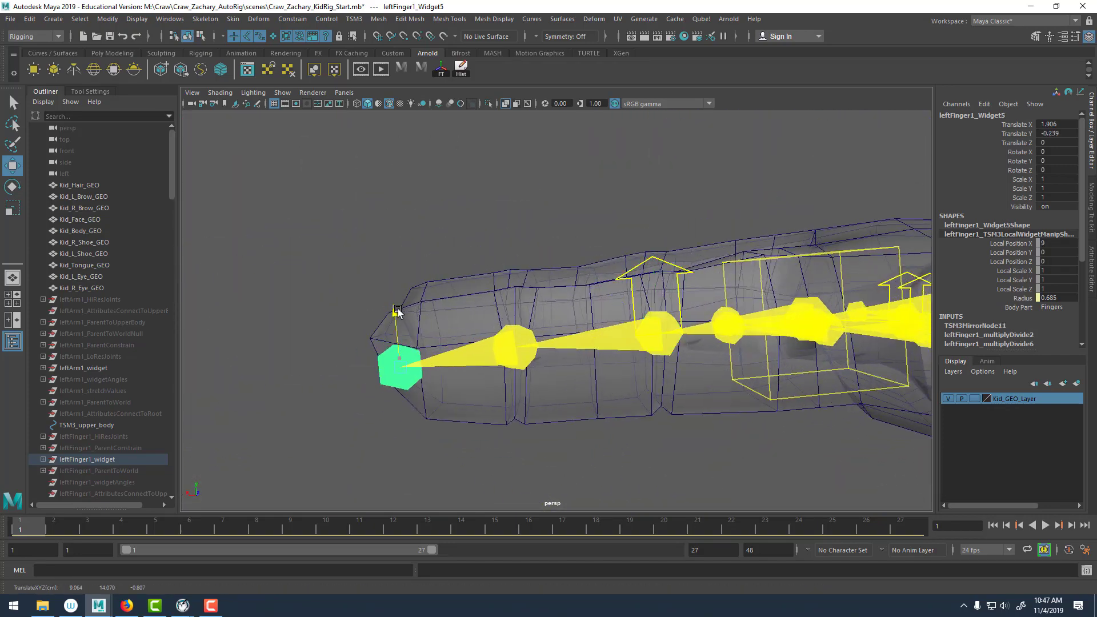
click(525, 340)
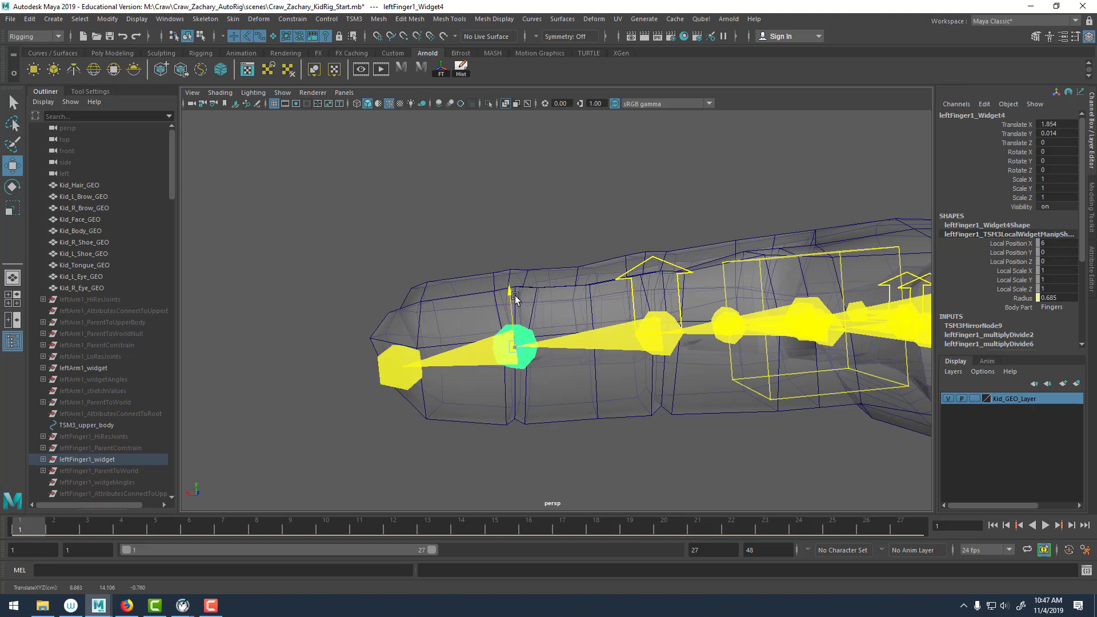
click(405, 361)
key(ctrl+z)
key(ctrl+z)
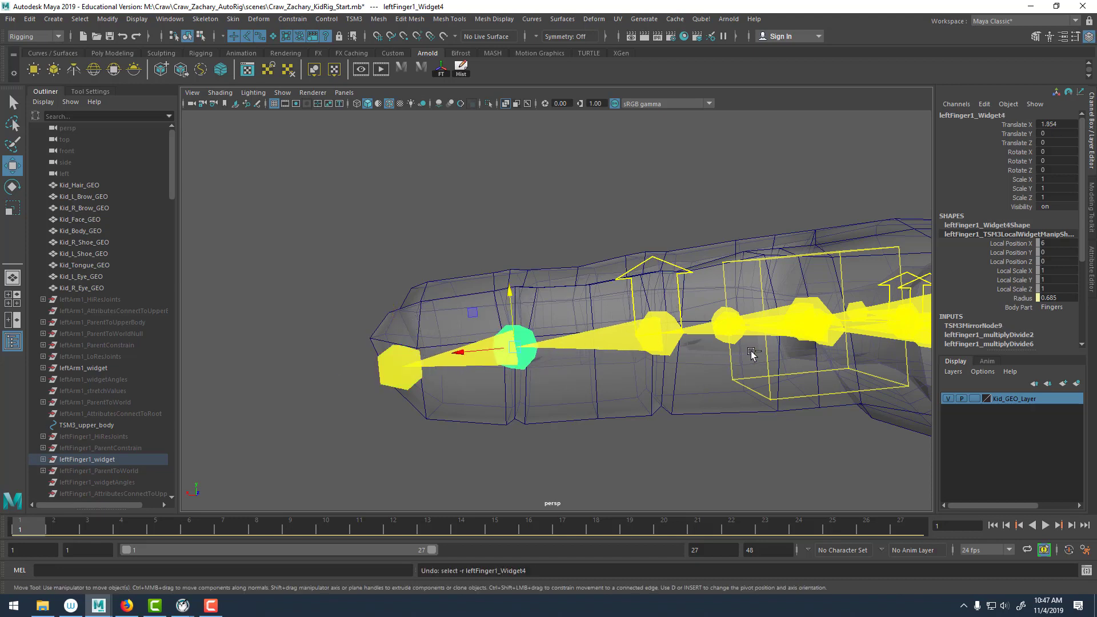
click(400, 359)
key(ctrl+z)
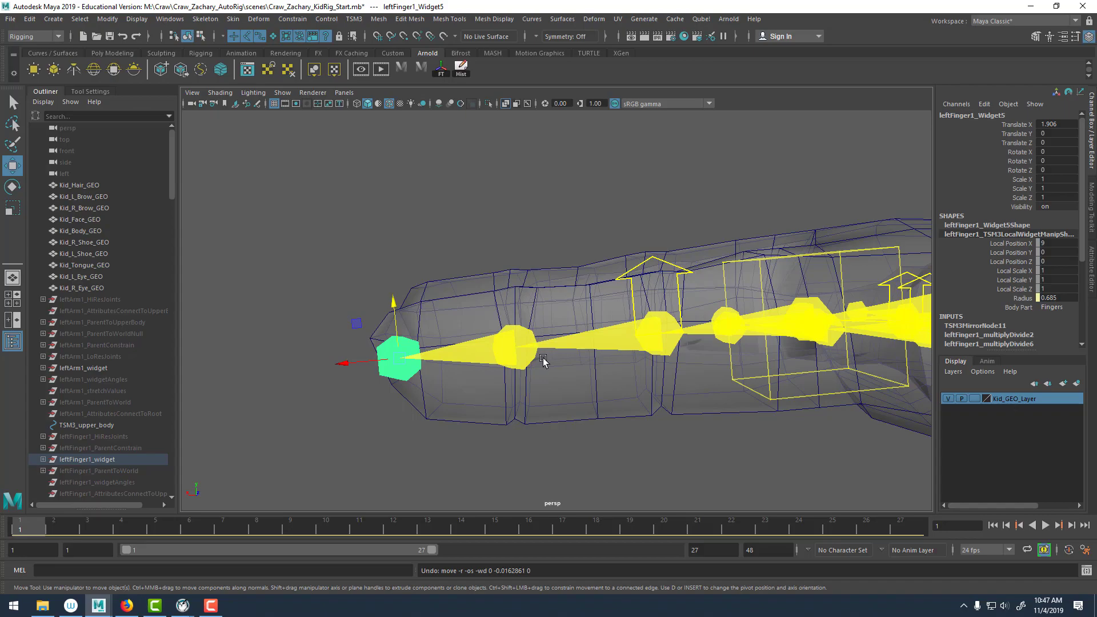
alt+drag(513, 243, 629, 295)
alt+right_drag(629, 295, 657, 249)
click(675, 277)
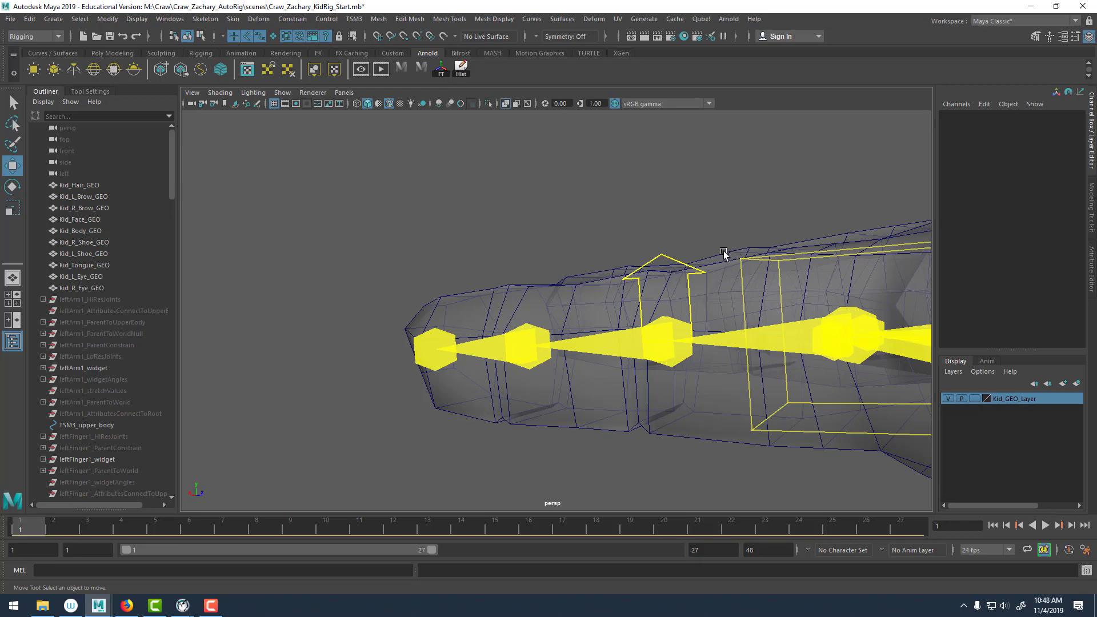
Test-rotate leftFinger1_Widget about X, then undo the rotation.
alt+right_drag(724, 253, 509, 237)
alt+drag(509, 238, 480, 249)
alt+right_drag(480, 249, 562, 303)
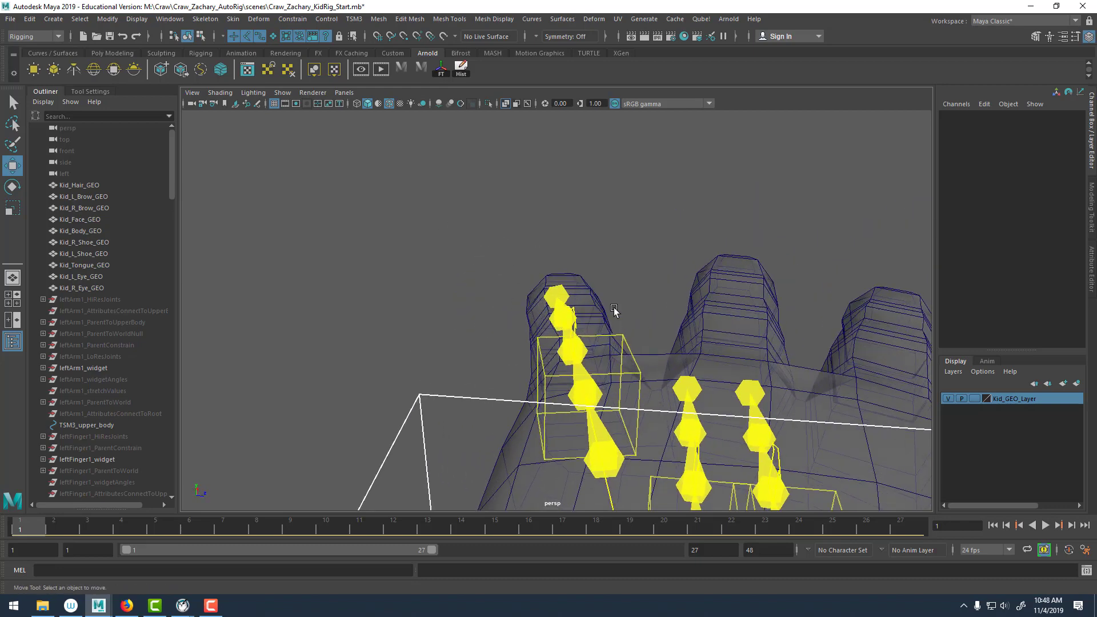
click(621, 333)
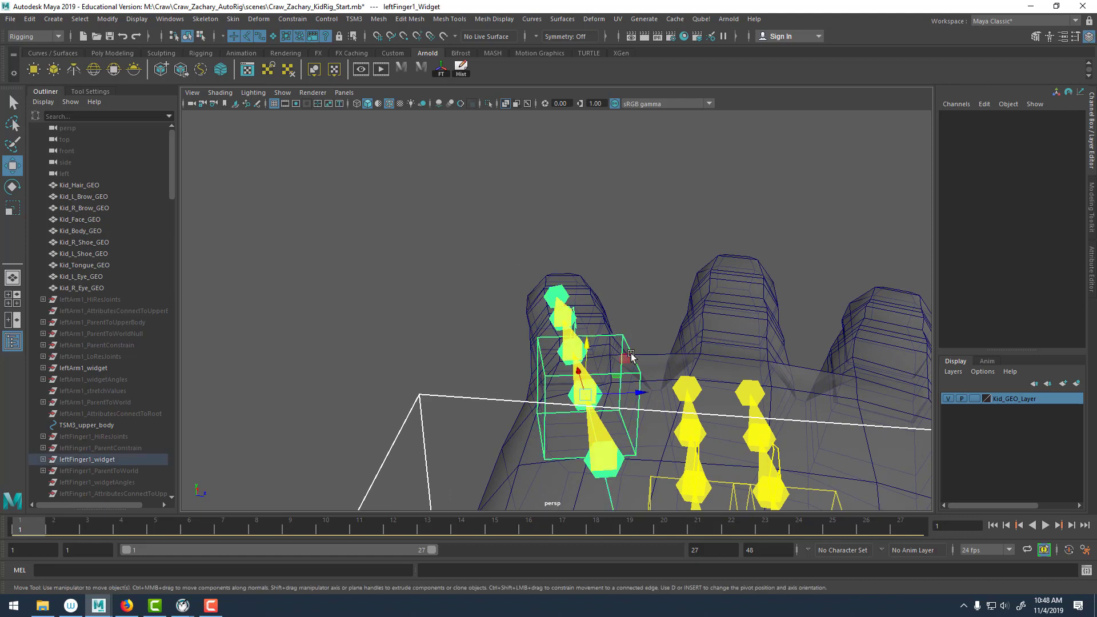
key(e)
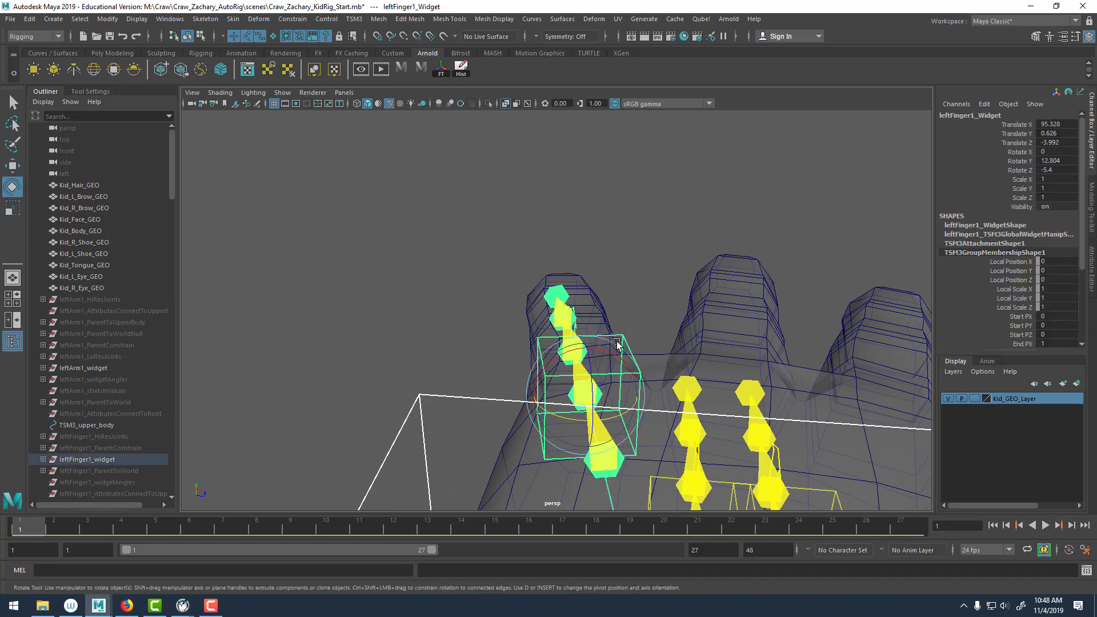
mouse_move(612, 350)
mouse_down()
mouse_move(583, 351)
mouse_move(624, 356)
mouse_move(605, 356)
mouse_up()
alt+drag(492, 274, 746, 333)
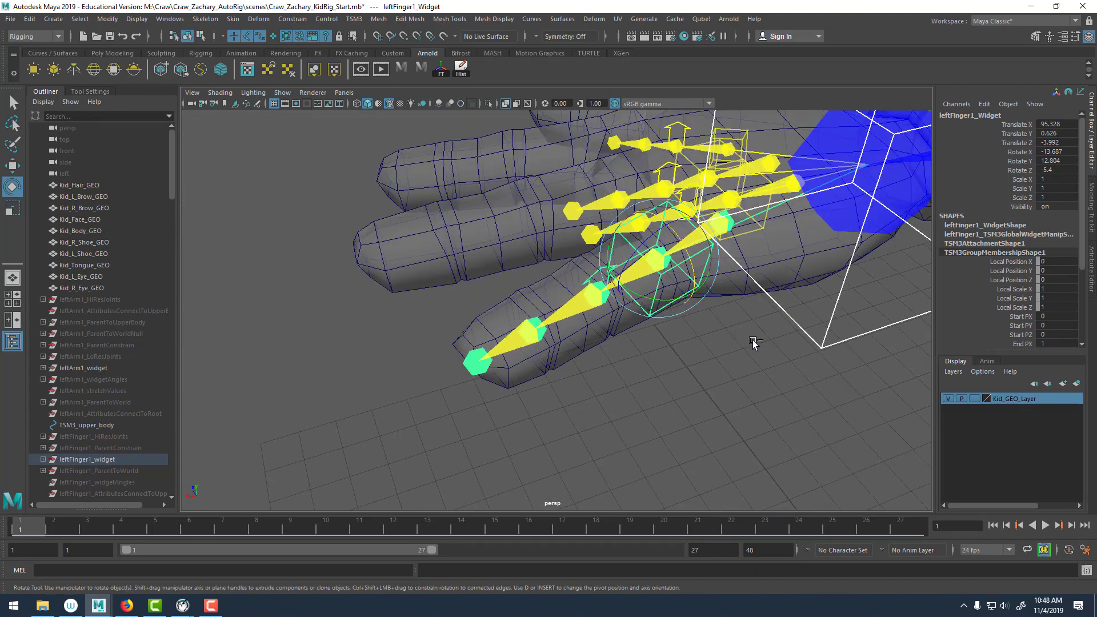
key(ctrl+z)
click(748, 376)
Slide leftFinger2_Widget back along the second finger to Translate Z 1.427.
alt+drag(748, 375, 653, 366)
alt+middle_drag(652, 365, 552, 309)
alt+right_drag(552, 310, 573, 356)
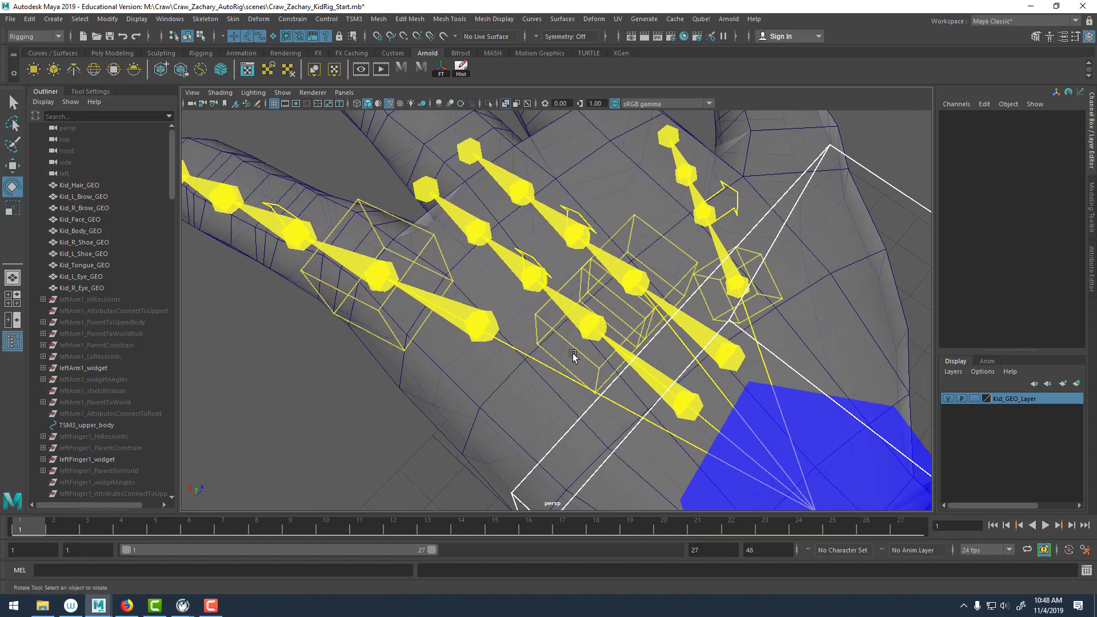
click(539, 329)
alt+drag(539, 329, 451, 313)
key(w)
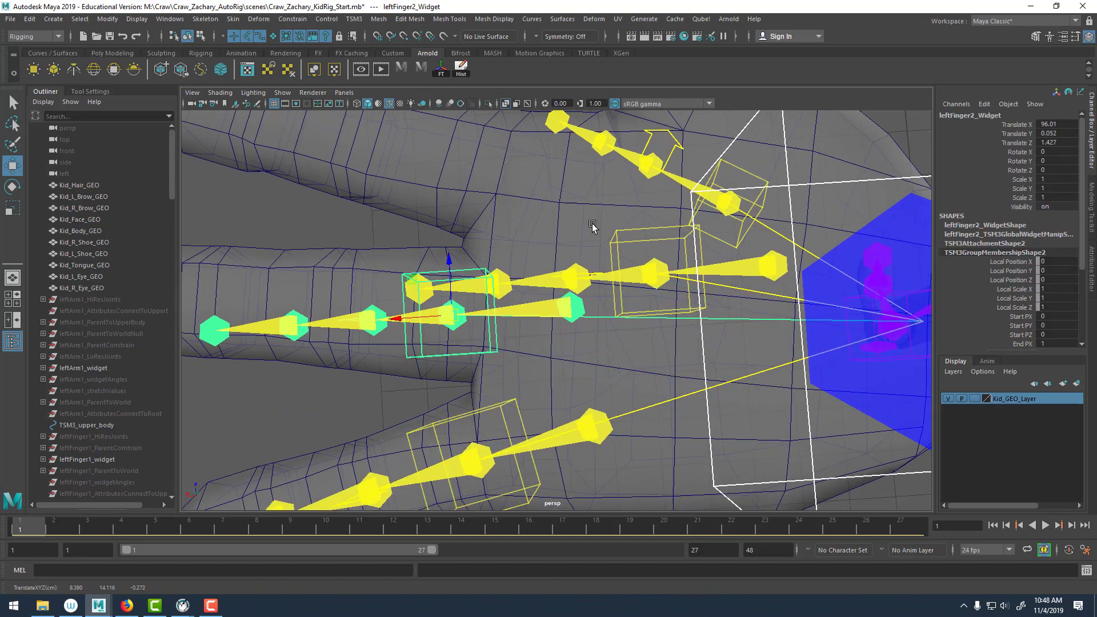
Shift leftFinger3_Widget to Translate Z 6.248 and turn leftFinger2_Widget to about -7.56 in Y.
click(652, 270)
drag(653, 267, 716, 273)
click(591, 280)
click(1024, 162)
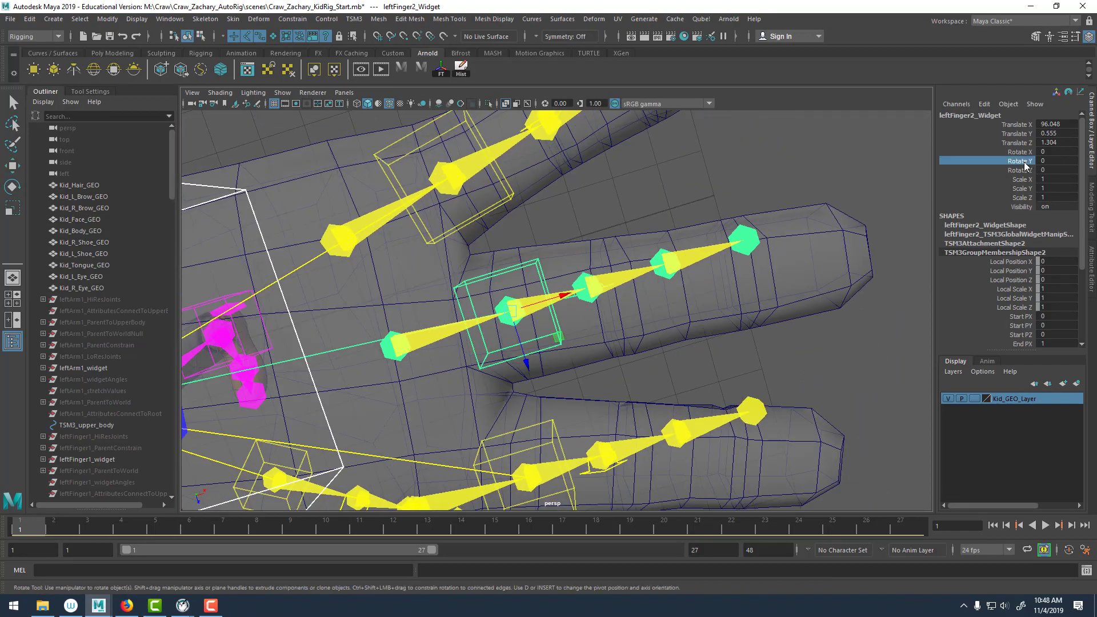
middle_drag(633, 193, 617, 193)
alt+right_drag(617, 193, 482, 210)
alt+drag(482, 211, 622, 211)
middle_drag(621, 209, 609, 176)
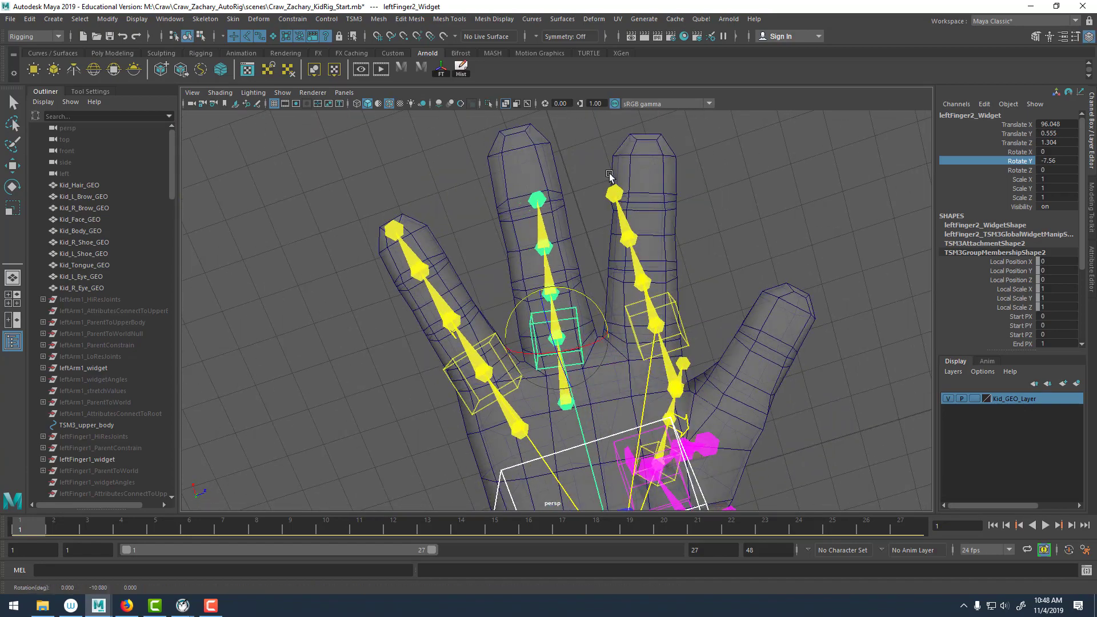
key(w)
middle_drag(609, 330, 611, 332)
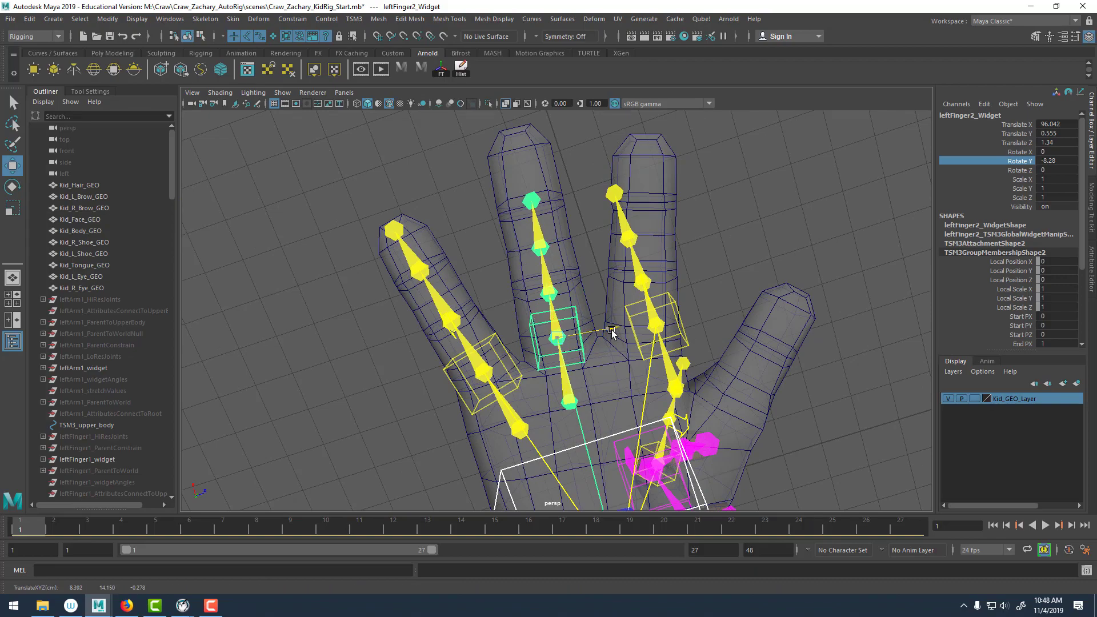
key(e)
Tilt leftFinger2_Widget around its Z axis to follow the finger.
alt+drag(626, 297, 915, 209)
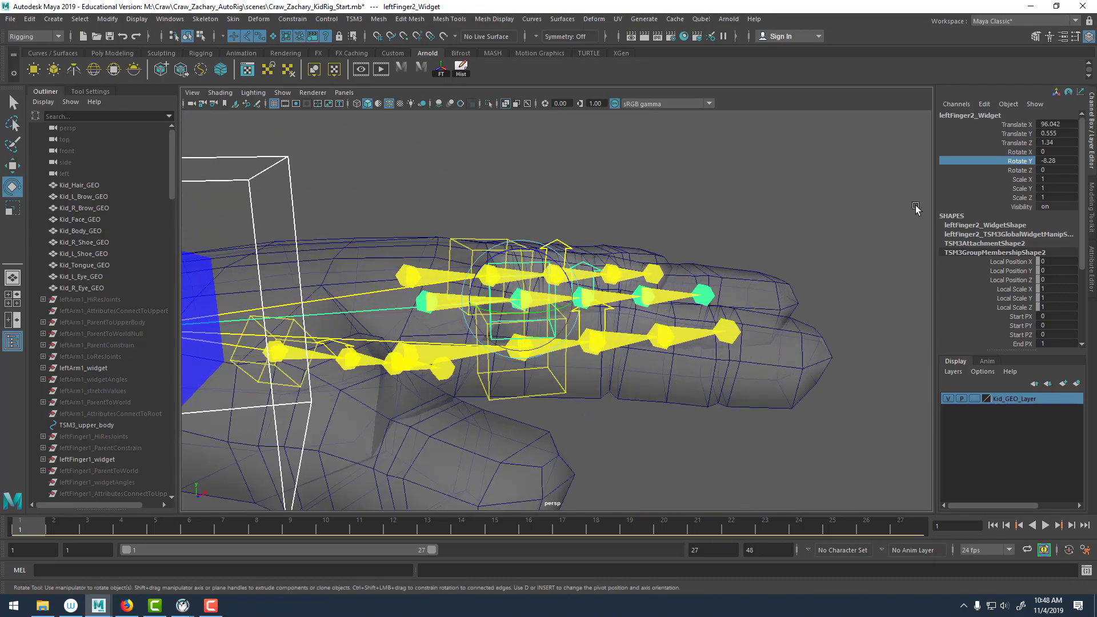
click(1019, 170)
middle_drag(560, 136, 604, 149)
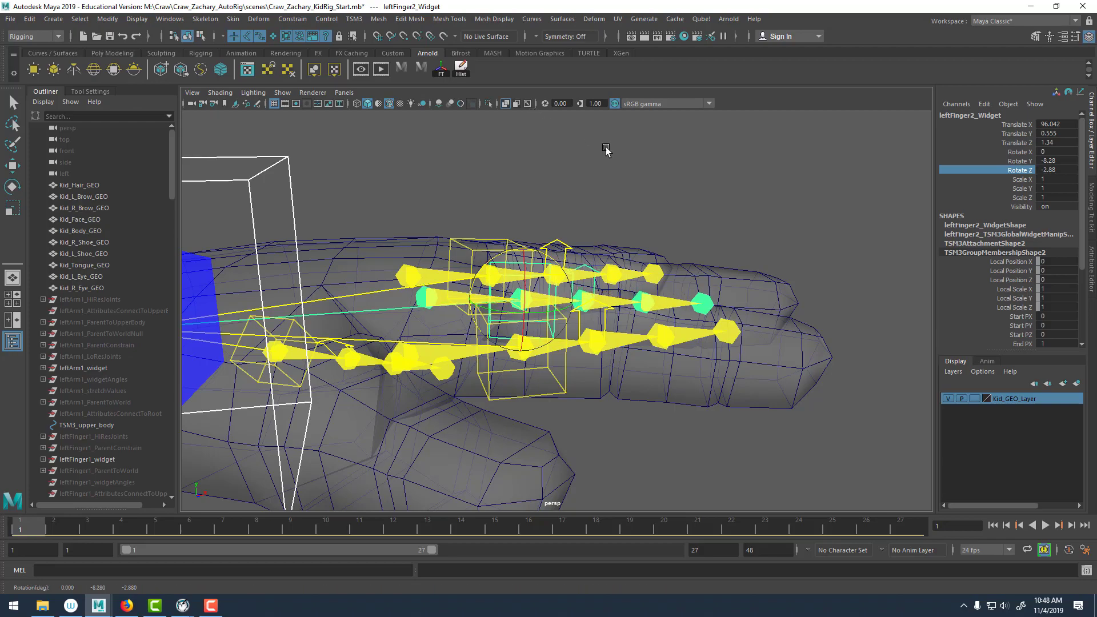
alt+drag(606, 149, 723, 239)
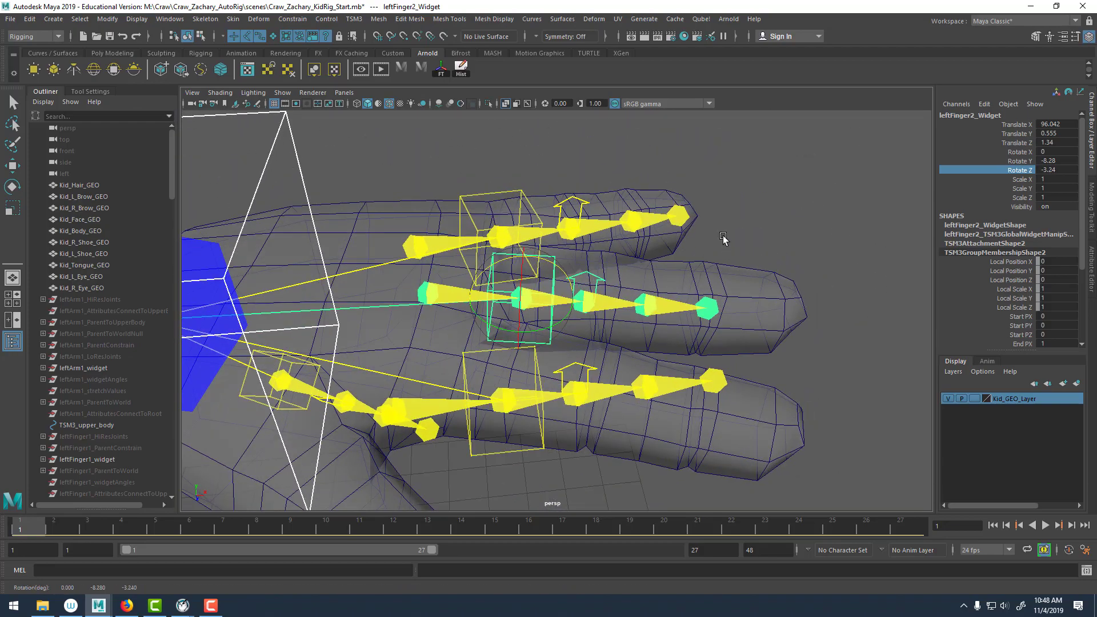
Slide leftFinger2's Widget5, Widget4 (2.645) and Widget3 (0.681) along X to the tip and knuckles.
click(706, 308)
key(w)
scroll(665, 309, up, 4)
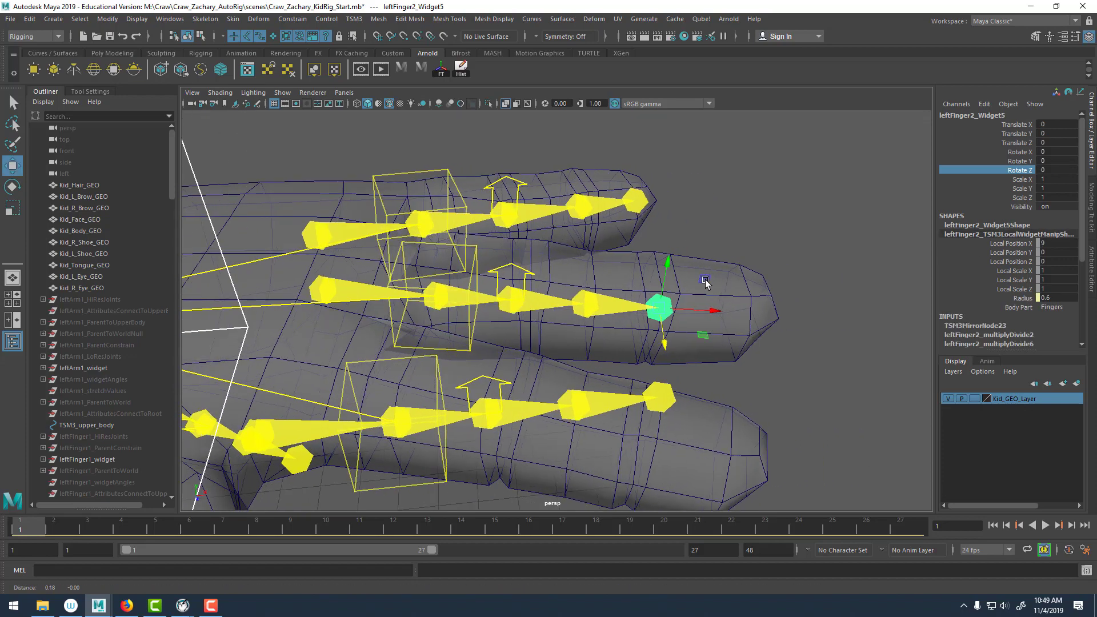
alt+middle_drag(670, 307, 585, 292)
alt+drag(565, 267, 703, 333)
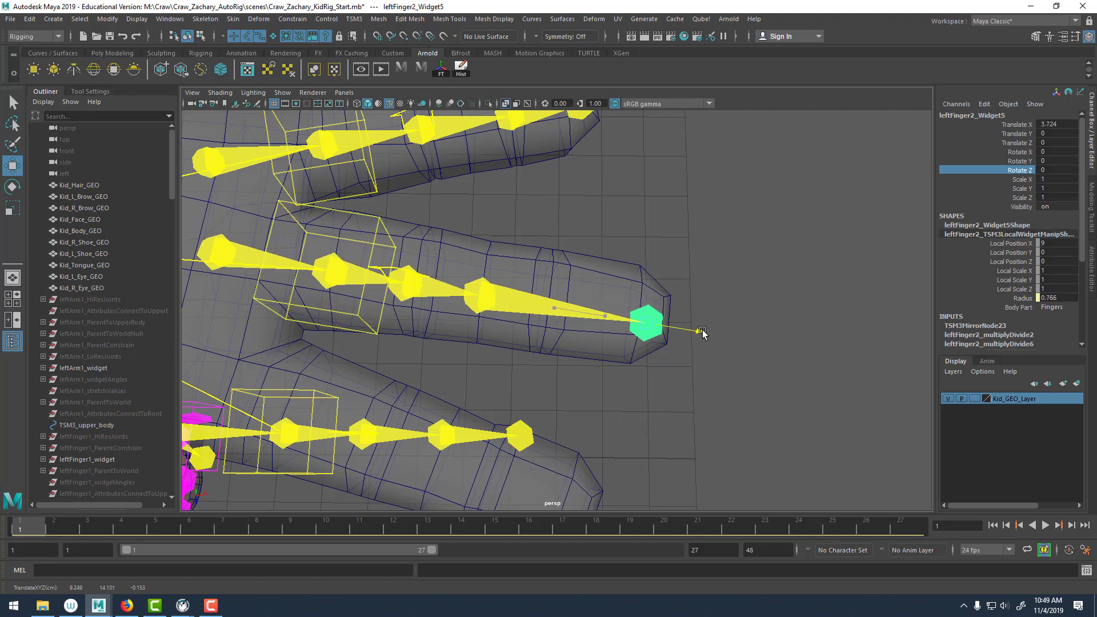
click(464, 283)
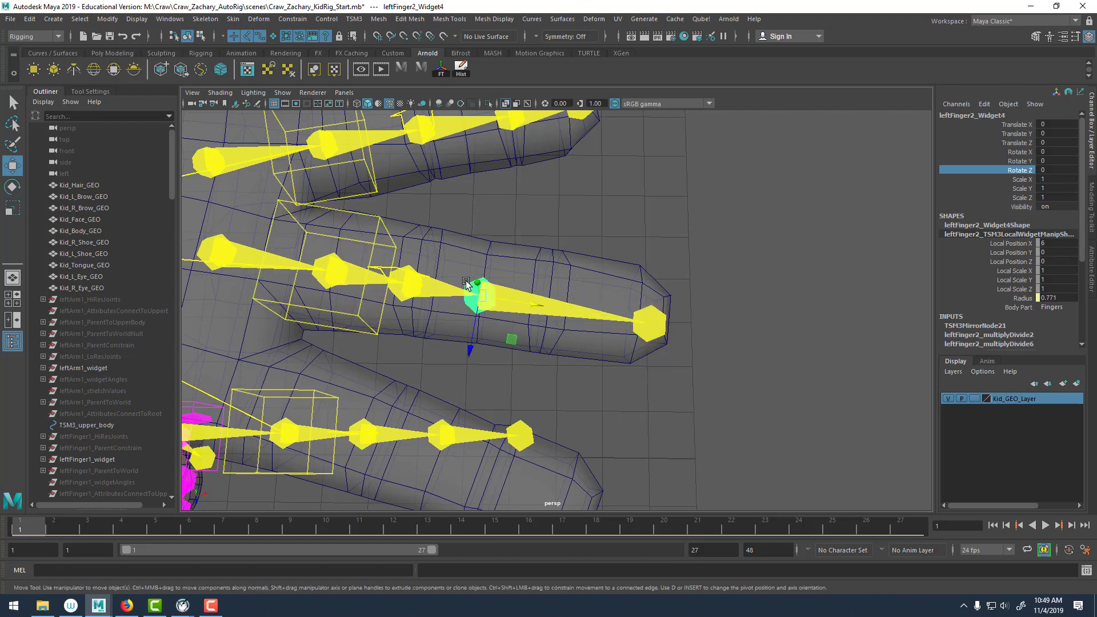
drag(522, 295, 589, 310)
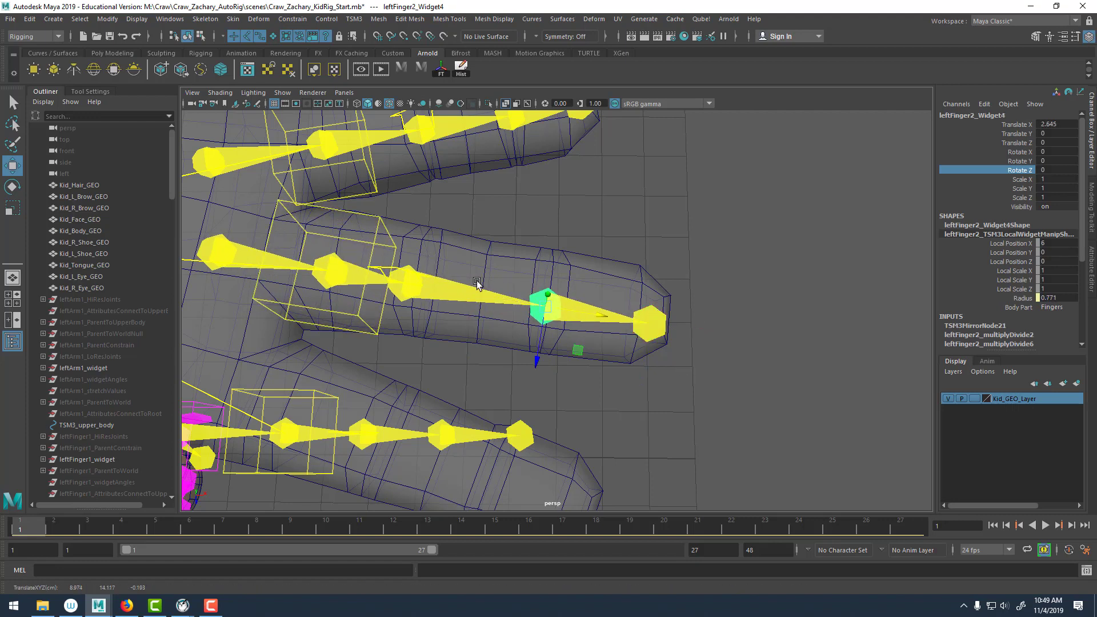
click(399, 288)
alt+drag(400, 287, 542, 307)
Place leftFinger3_Widget at the finger root and turn it to about -21 in Y.
click(445, 356)
click(569, 273)
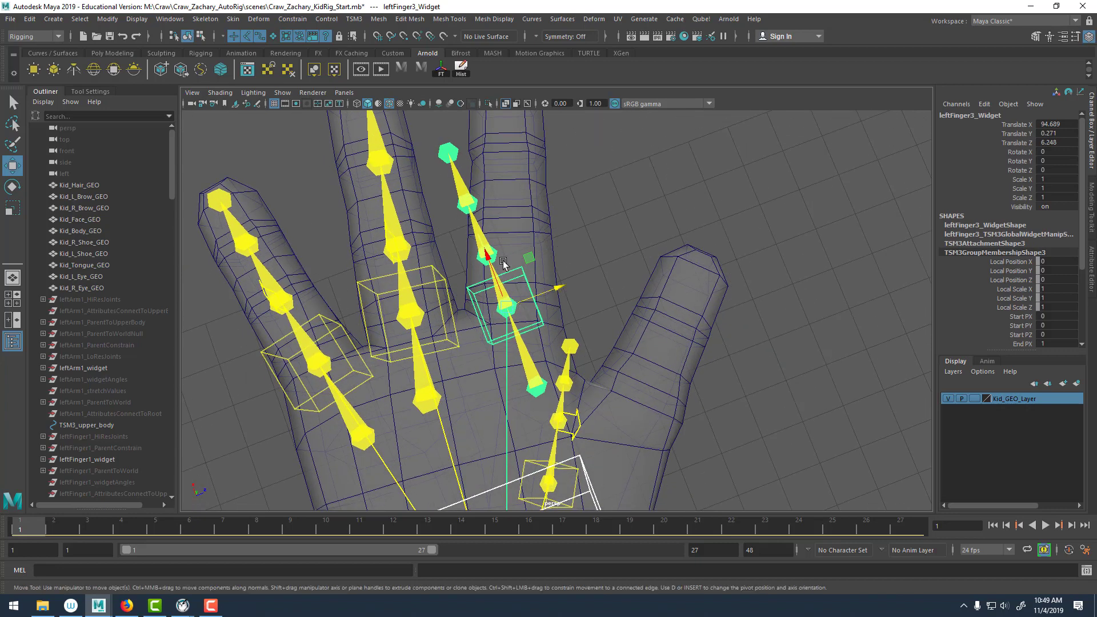
drag(503, 263, 495, 262)
key(e)
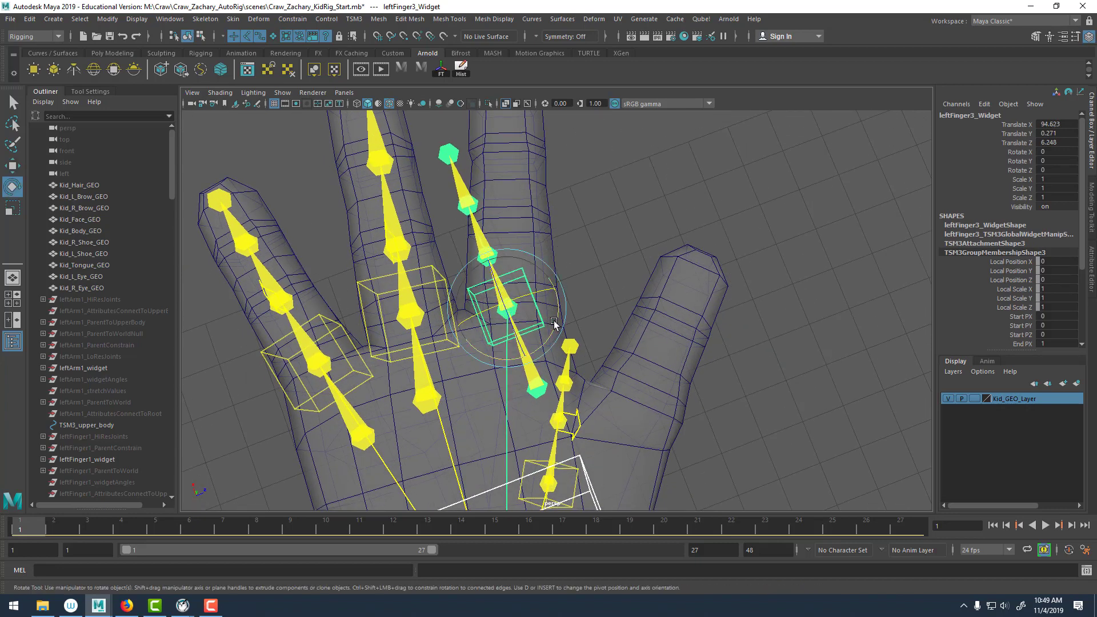
drag(540, 313, 553, 336)
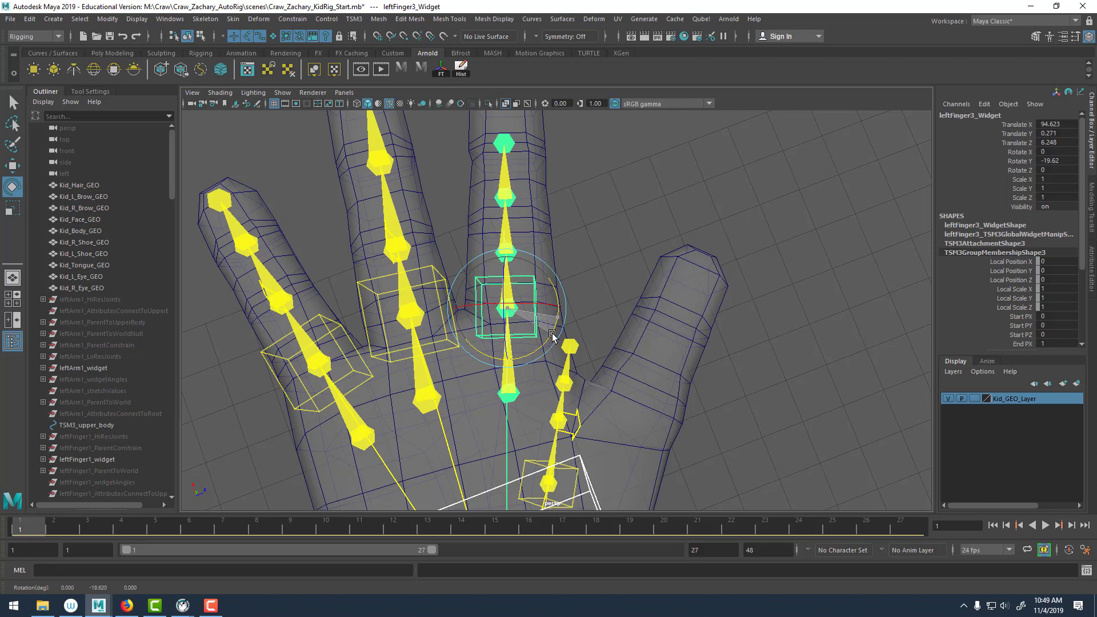
alt+drag(541, 256, 563, 359)
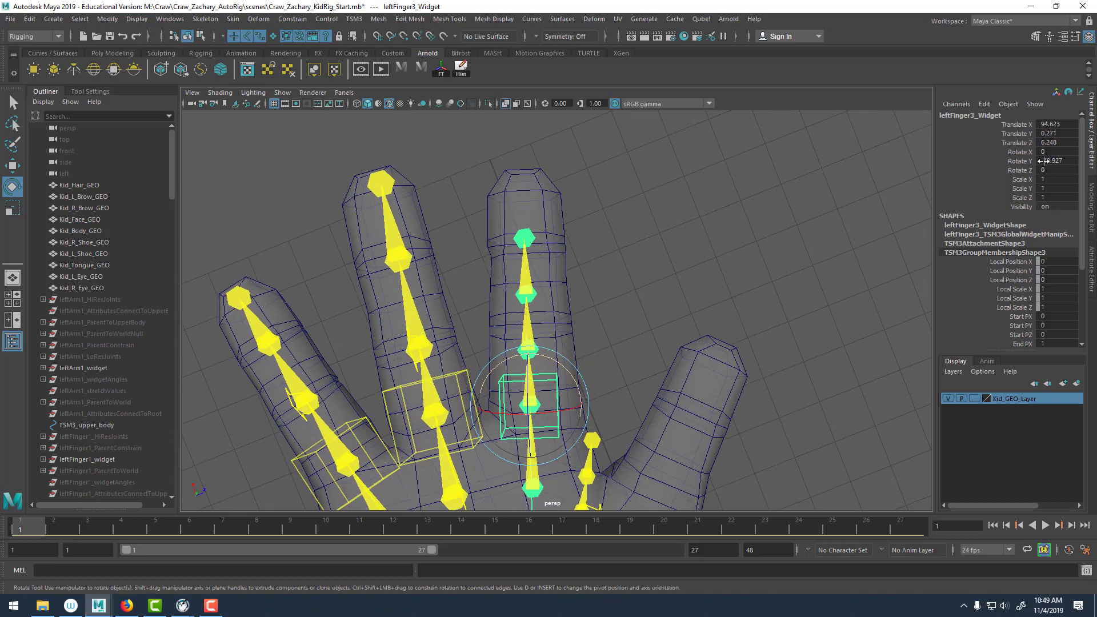
middle_drag(786, 202, 778, 201)
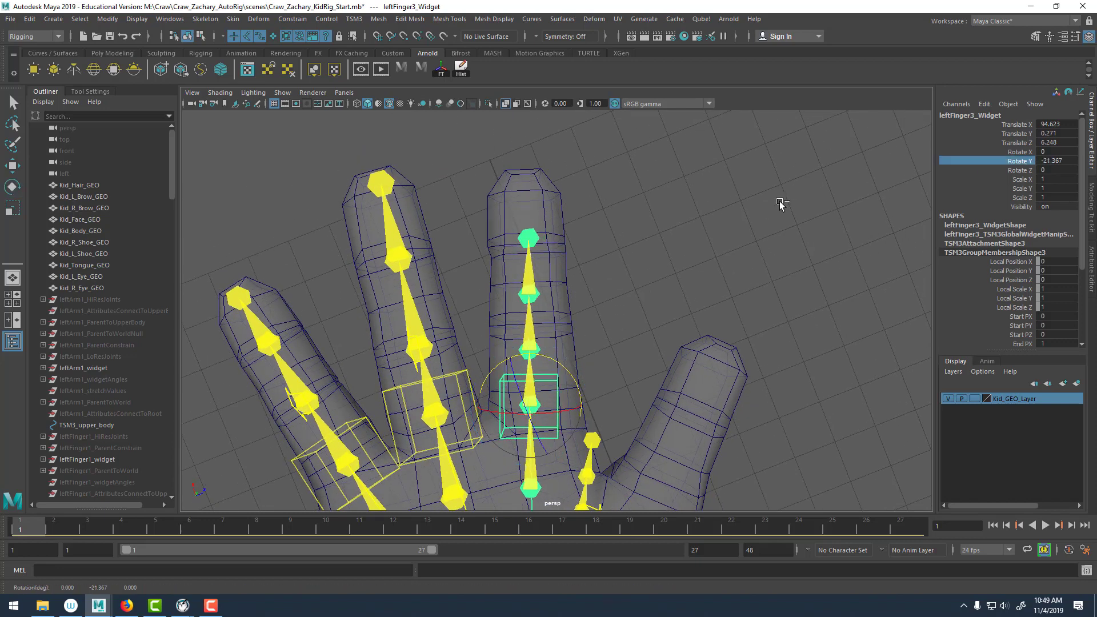
key(w)
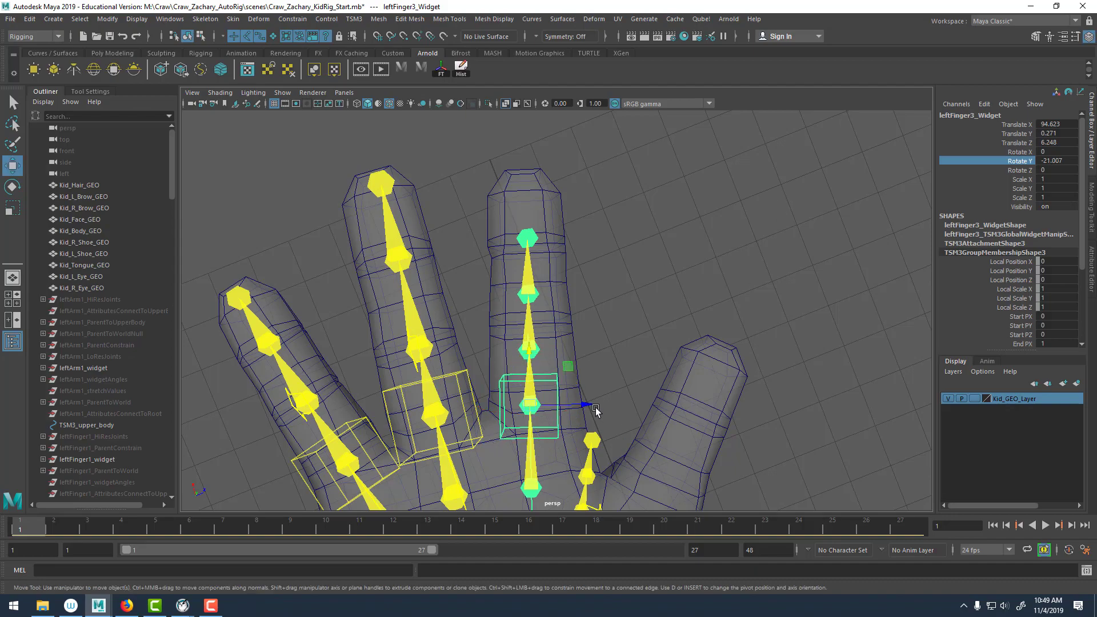
drag(594, 407, 748, 342)
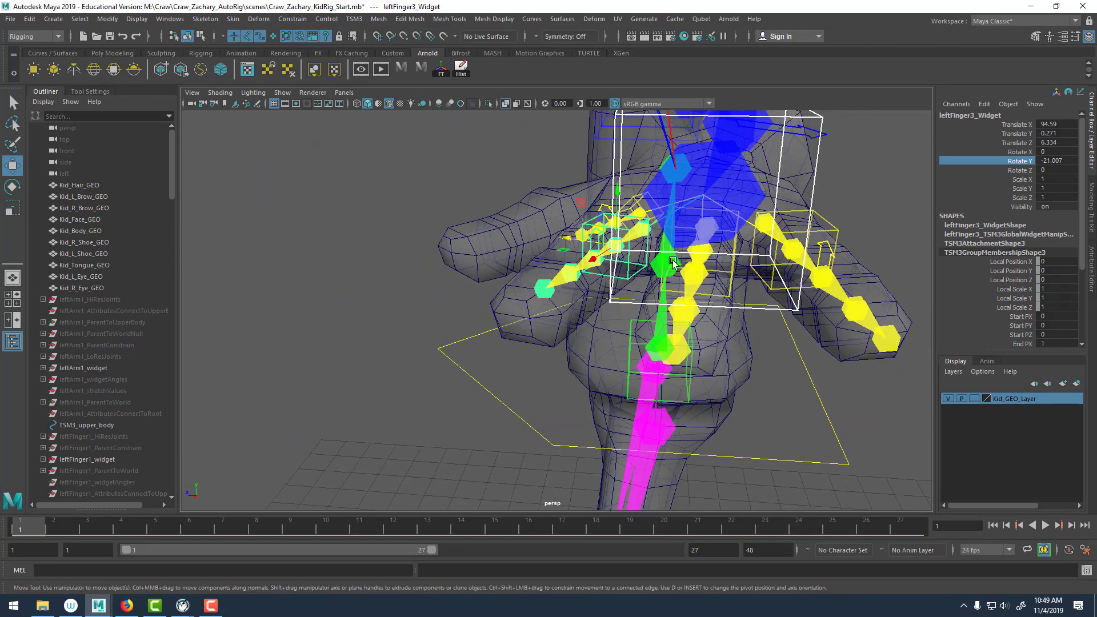
Tilt the leftFinger3 chain to Rotate Z -5.04 to follow the finger.
alt+drag(568, 280, 610, 311)
scroll(627, 331, up, 5)
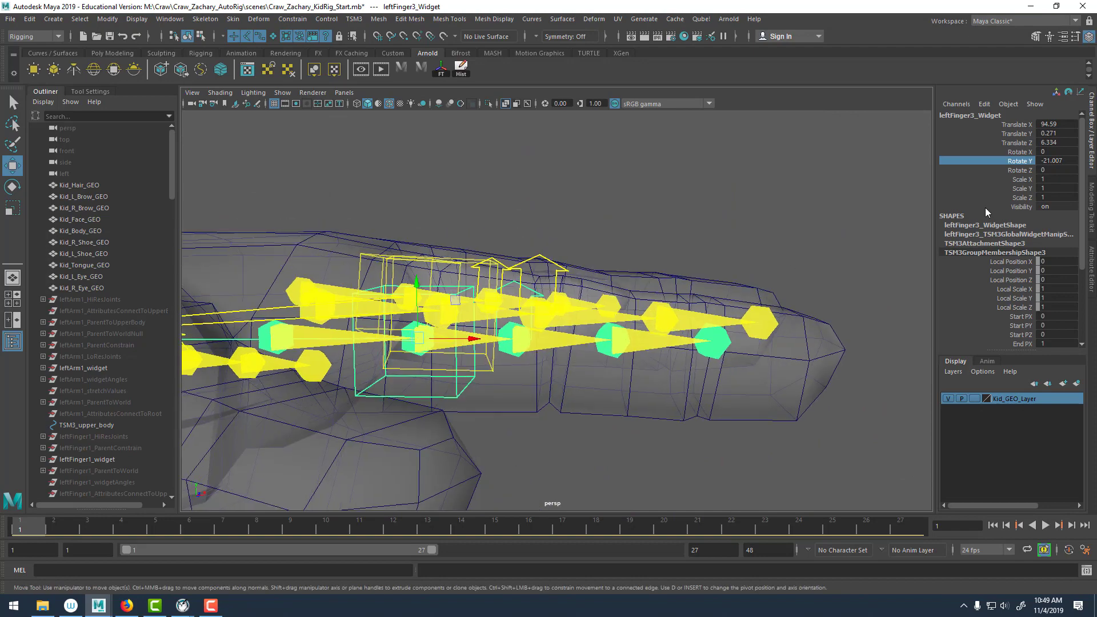
click(1020, 170)
key(e)
middle_drag(572, 201, 581, 201)
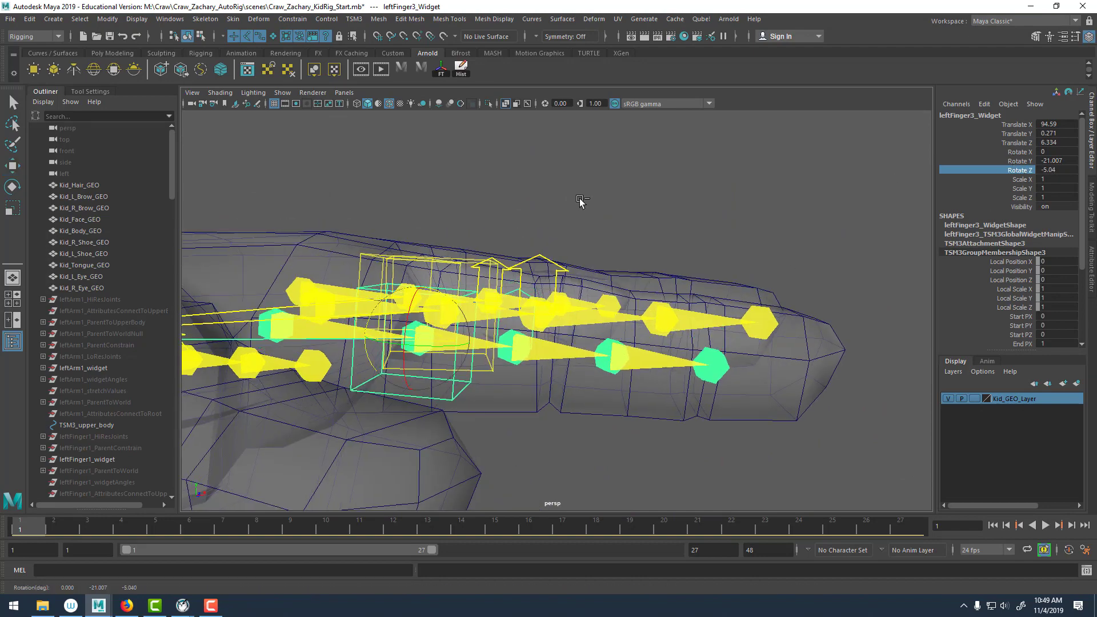
alt+drag(581, 201, 707, 359)
Space leftFinger3's Widget5, Widget4 and Widget3 along X at 2.829, 2.463 and 1.308.
click(657, 343)
key(w)
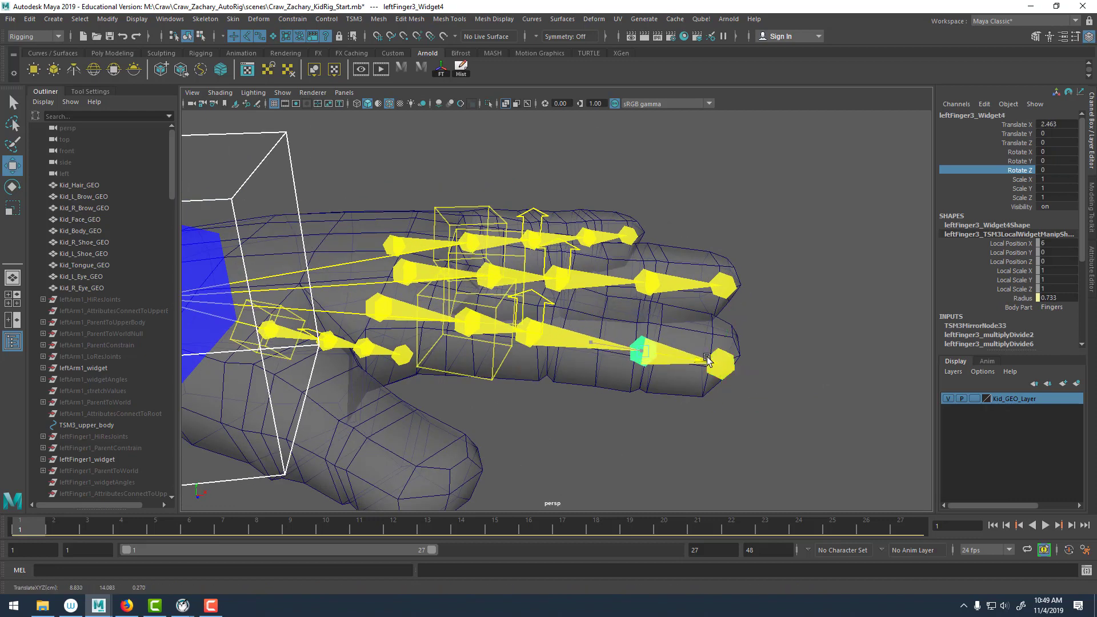
click(540, 348)
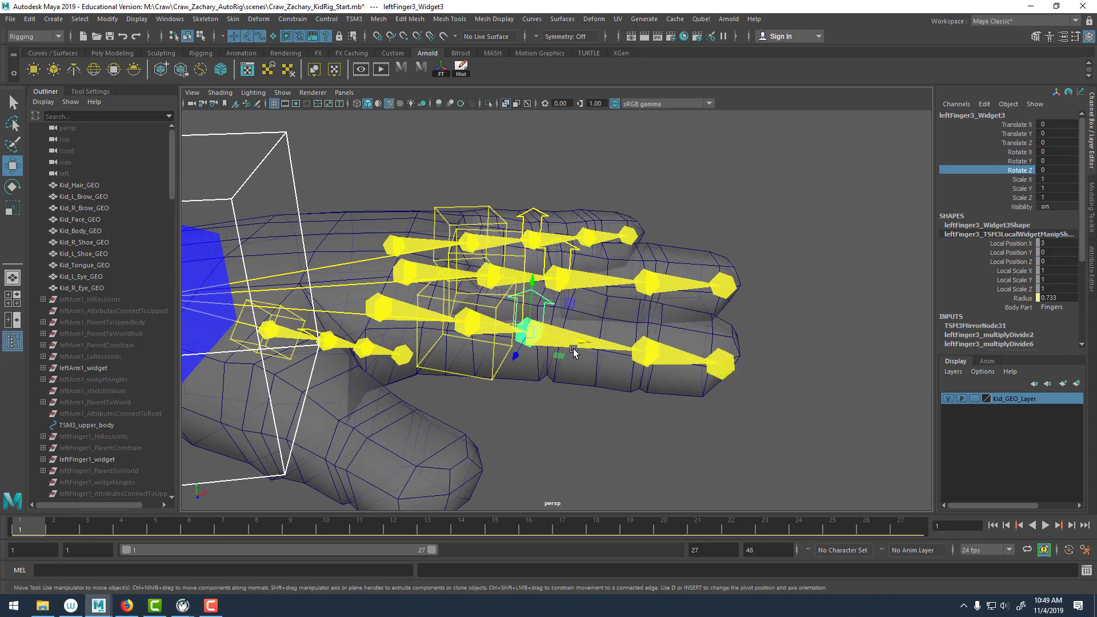
drag(574, 352, 463, 367)
click(479, 344)
alt+drag(492, 326, 394, 339)
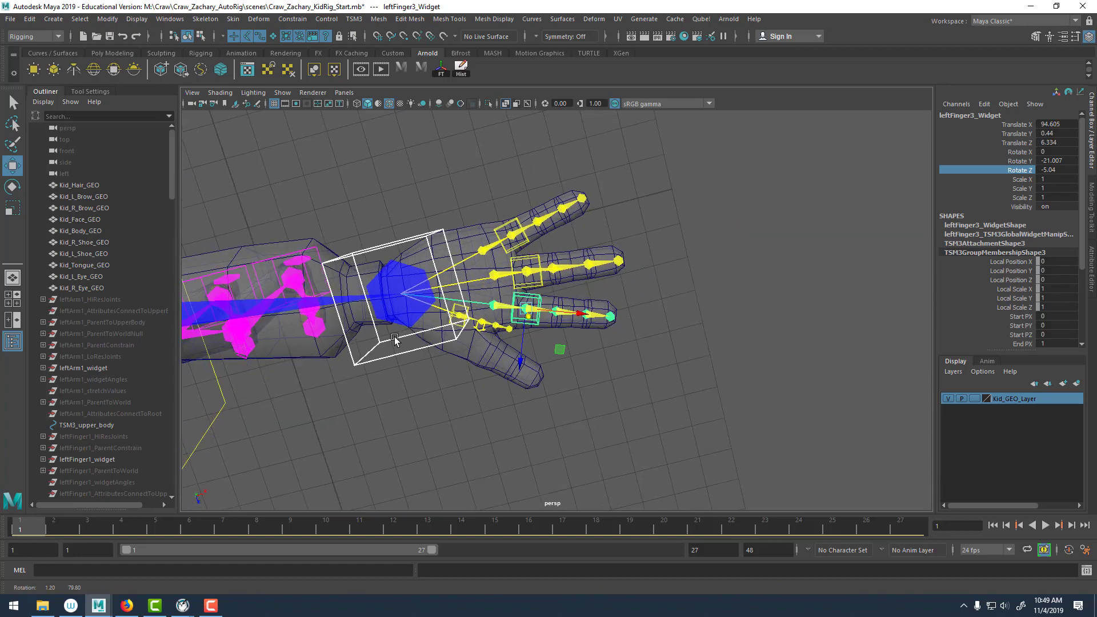
Frame the kid's left thumb in the persp view and select leftThumb1_Widget.
click(691, 375)
alt+drag(675, 358, 535, 226)
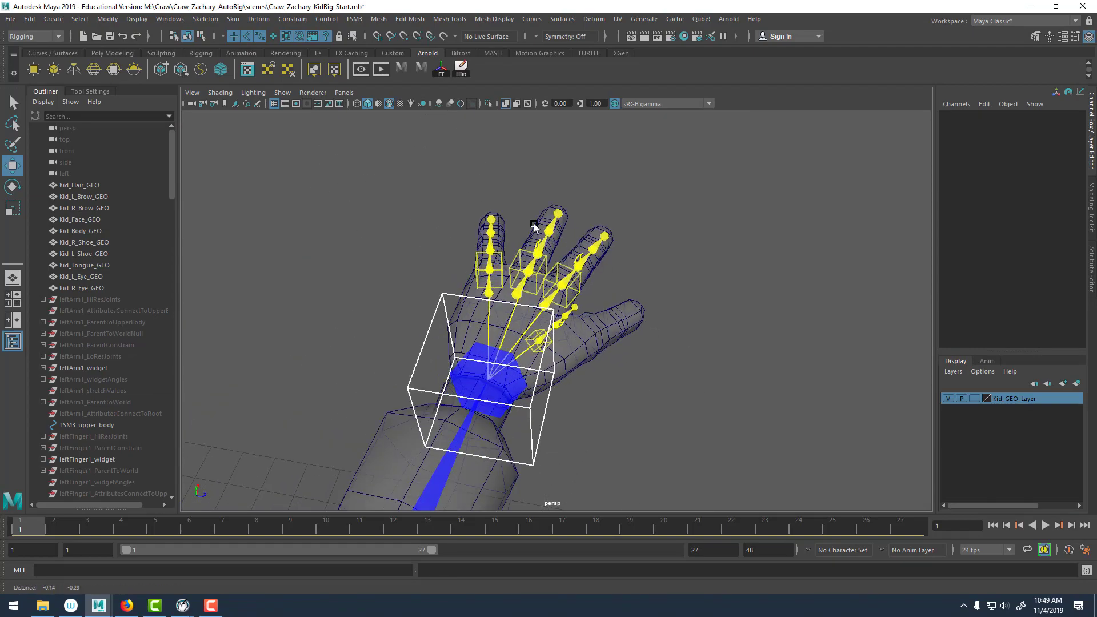
alt+right_drag(534, 225, 575, 311)
alt+drag(575, 311, 627, 297)
alt+right_drag(626, 297, 674, 320)
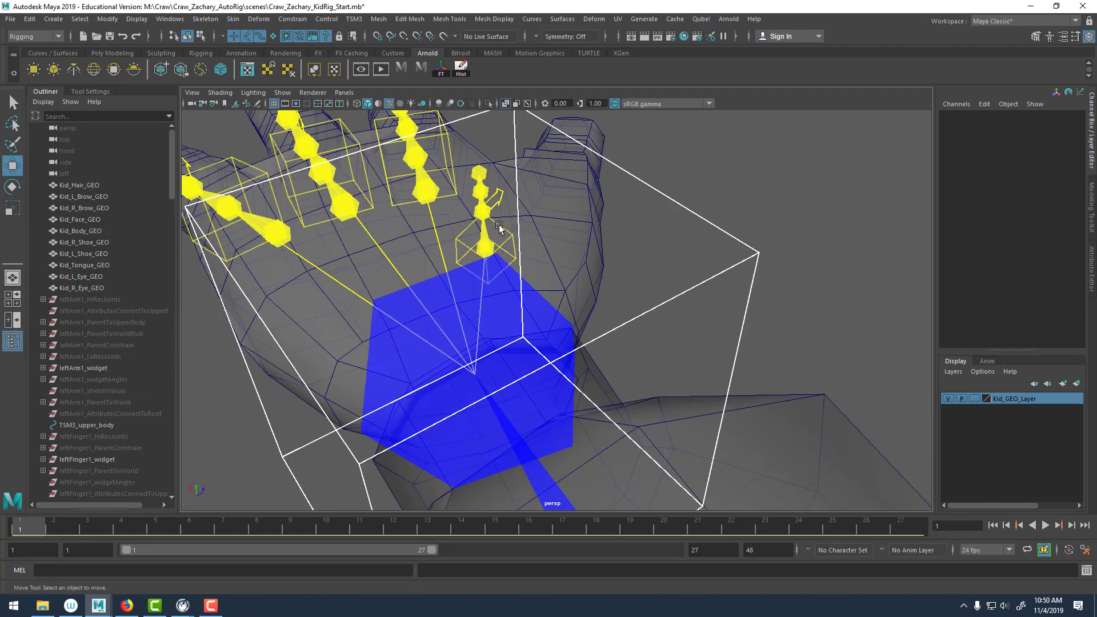
click(507, 242)
alt+drag(629, 212, 570, 186)
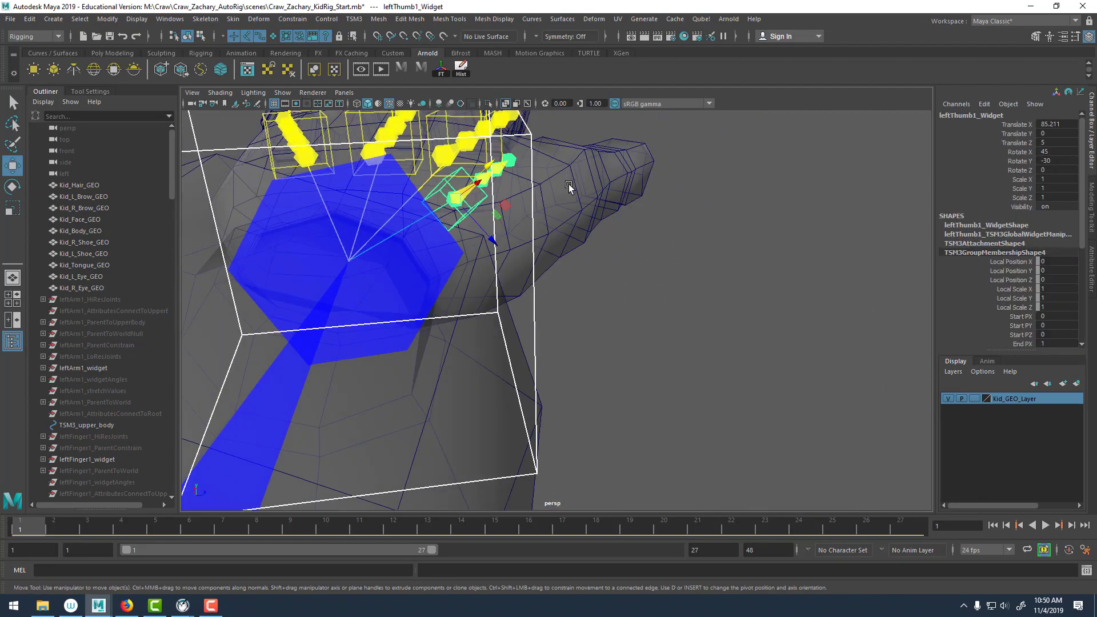
alt+middle_drag(570, 186, 588, 271)
mouse_move(588, 272)
alt+right_down()
mouse_move(594, 296)
mouse_move(605, 286)
alt+right_up()
alt+drag(605, 286, 526, 306)
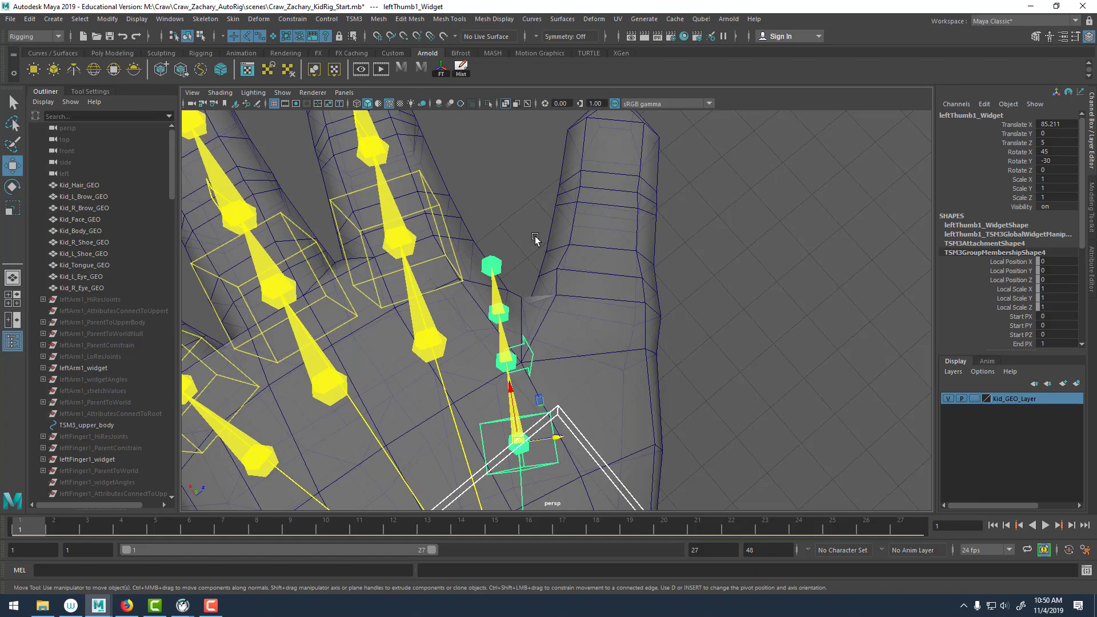
Rotate leftThumb1_Widget to about 24 in X and move it to the thumb's root.
alt+drag(525, 307, 509, 330)
key(e)
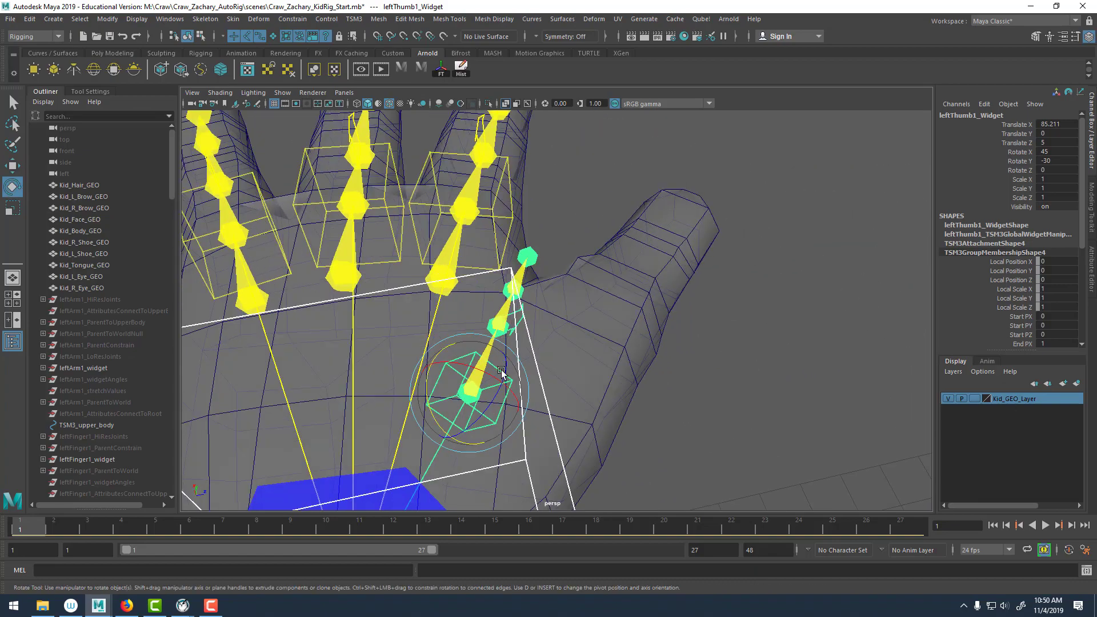
drag(500, 383, 725, 307)
key(w)
drag(575, 396, 693, 400)
Turn the thumb chain to about -45 in Y and tilt it around Z along the thumb.
key(e)
drag(678, 297, 696, 309)
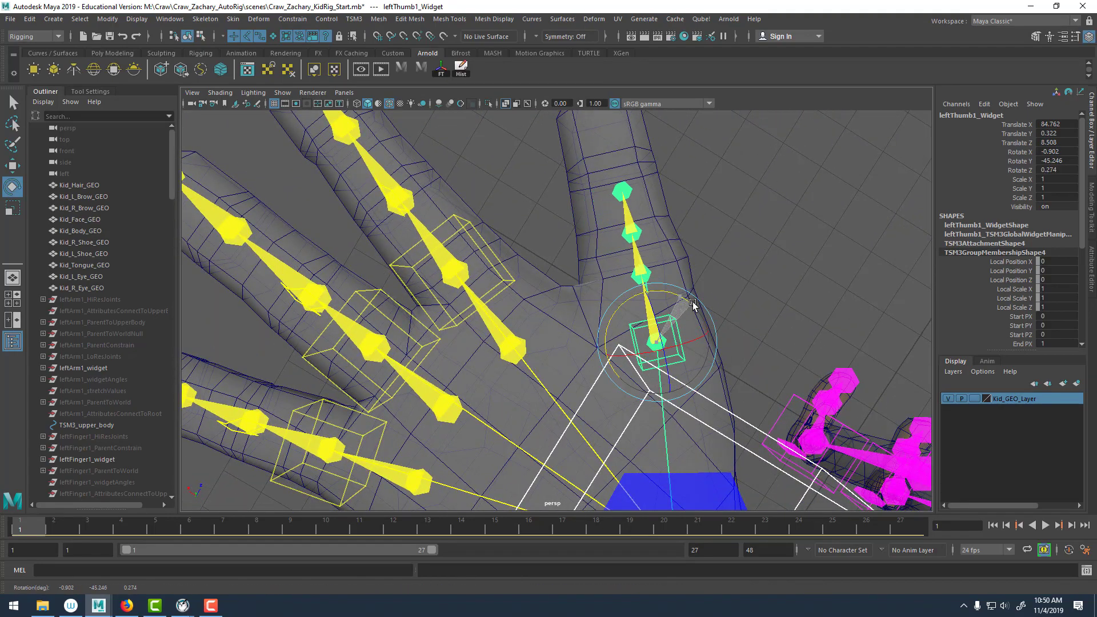
click(1022, 162)
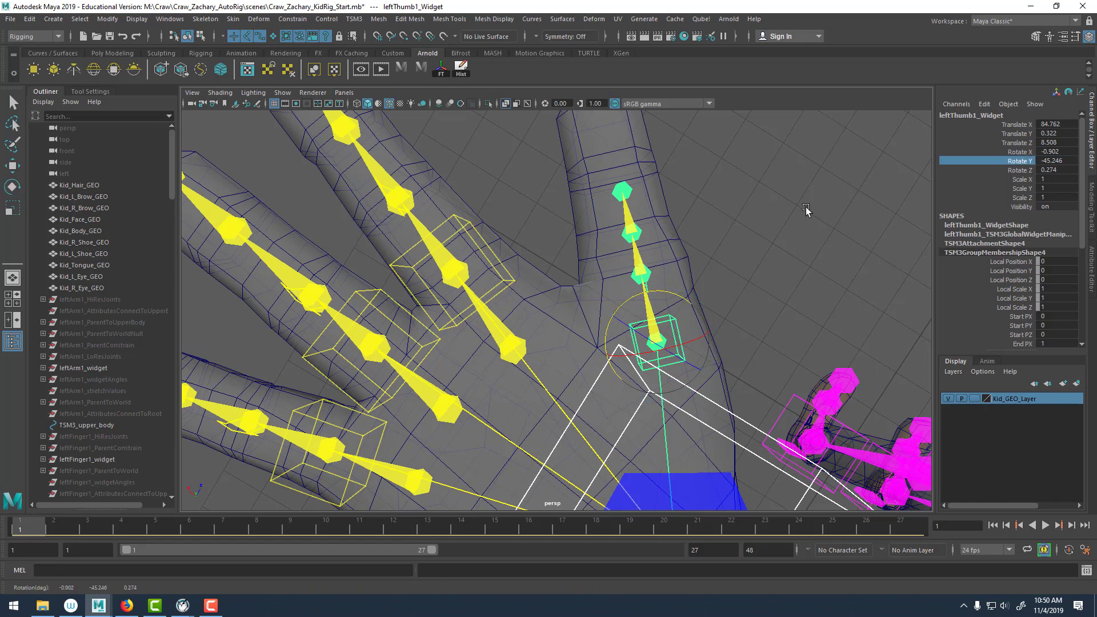
middle_drag(806, 210, 804, 211)
key(w)
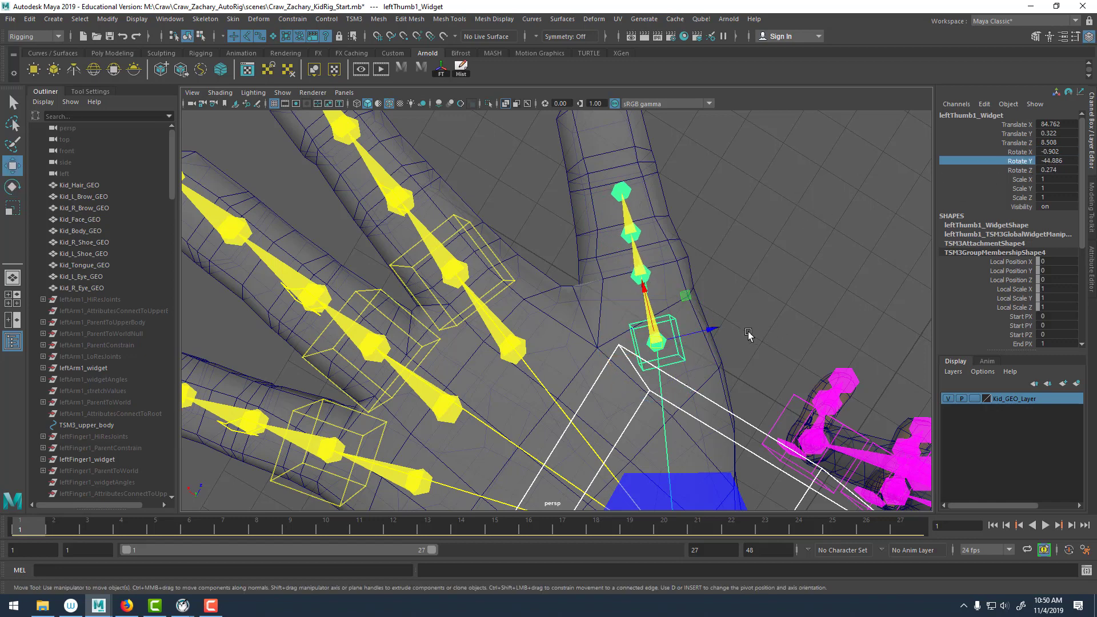
drag(715, 329, 651, 266)
click(997, 171)
key(e)
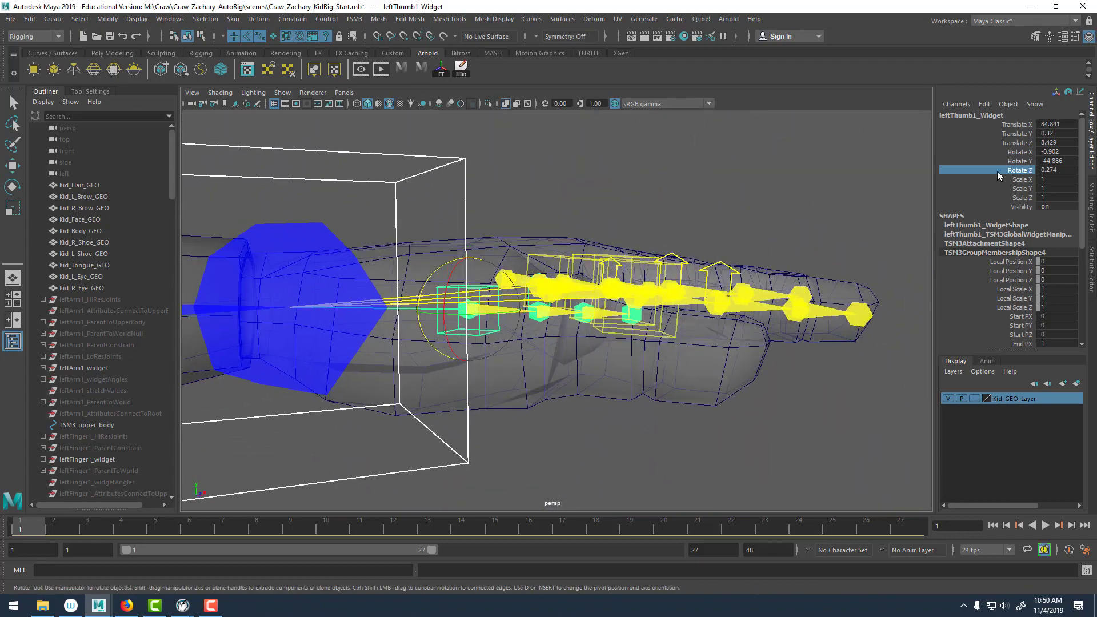
alt+drag(500, 180, 560, 174)
middle_drag(561, 174, 571, 173)
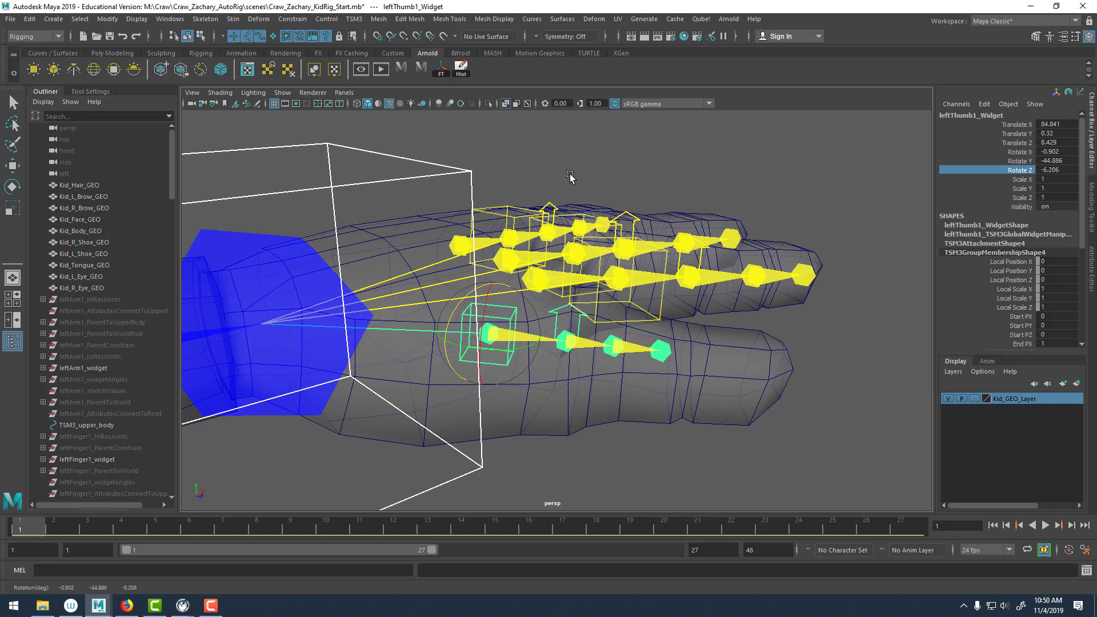
alt+drag(570, 177, 558, 176)
Reposition leftThumb1_Widget slightly and fine-tune its Y rotation to about -46.
key(w)
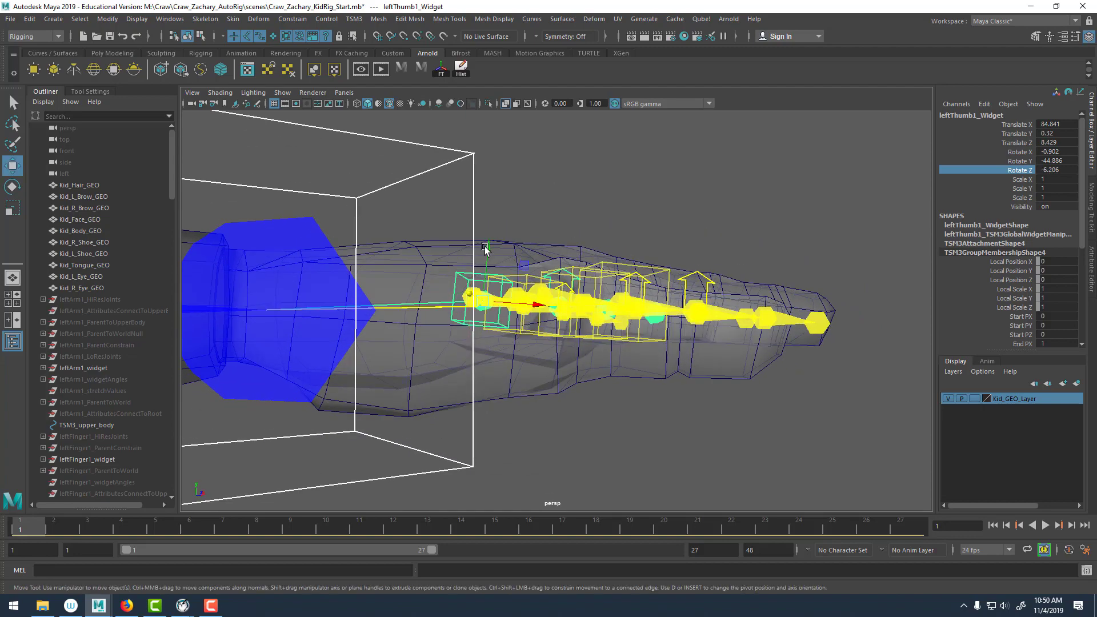
drag(485, 250, 411, 428)
click(1026, 163)
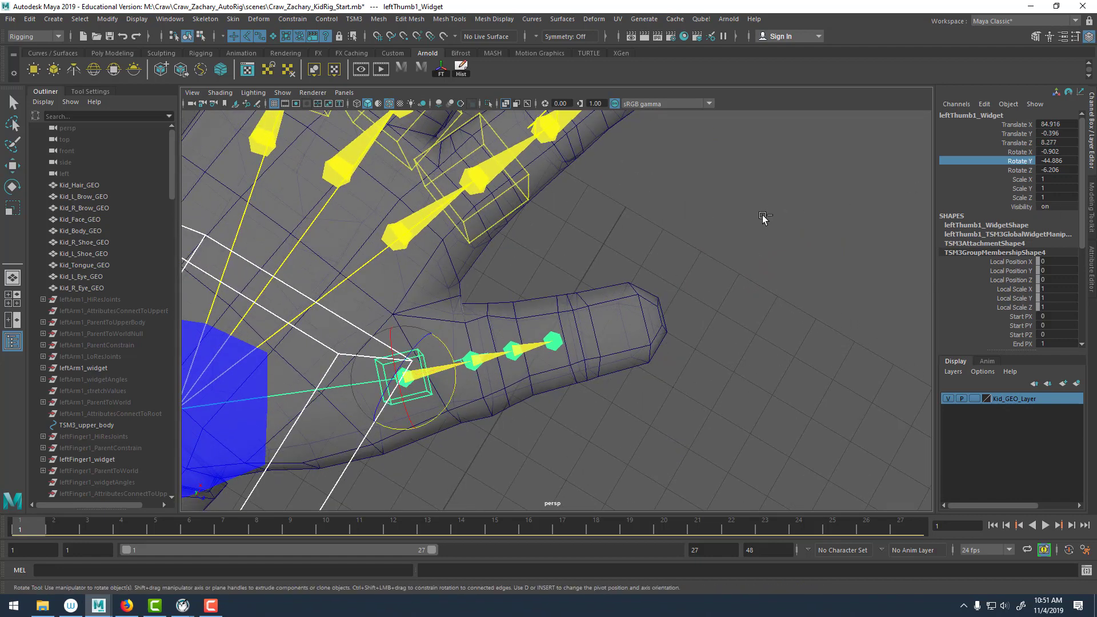
middle_drag(762, 215, 763, 215)
Space leftThumb1 Widgets 5, 4 and 3 along X at 4.599, 3.289 and 1.249, then deselect.
click(543, 337)
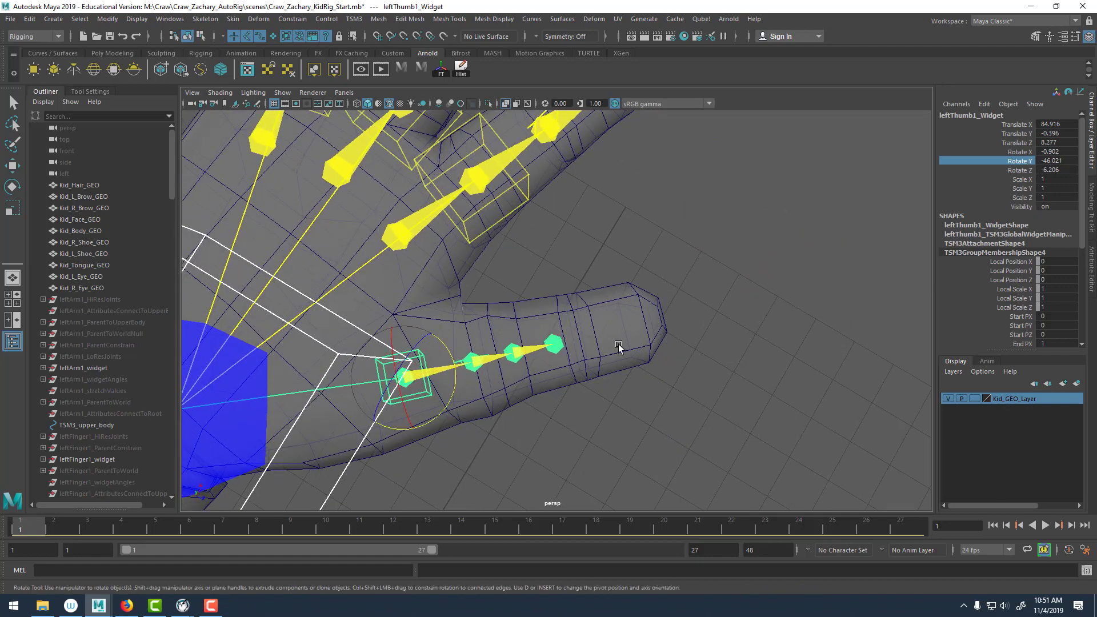
alt+drag(543, 340, 757, 365)
key(w)
click(507, 358)
alt+drag(509, 365, 640, 371)
alt+drag(640, 372, 423, 372)
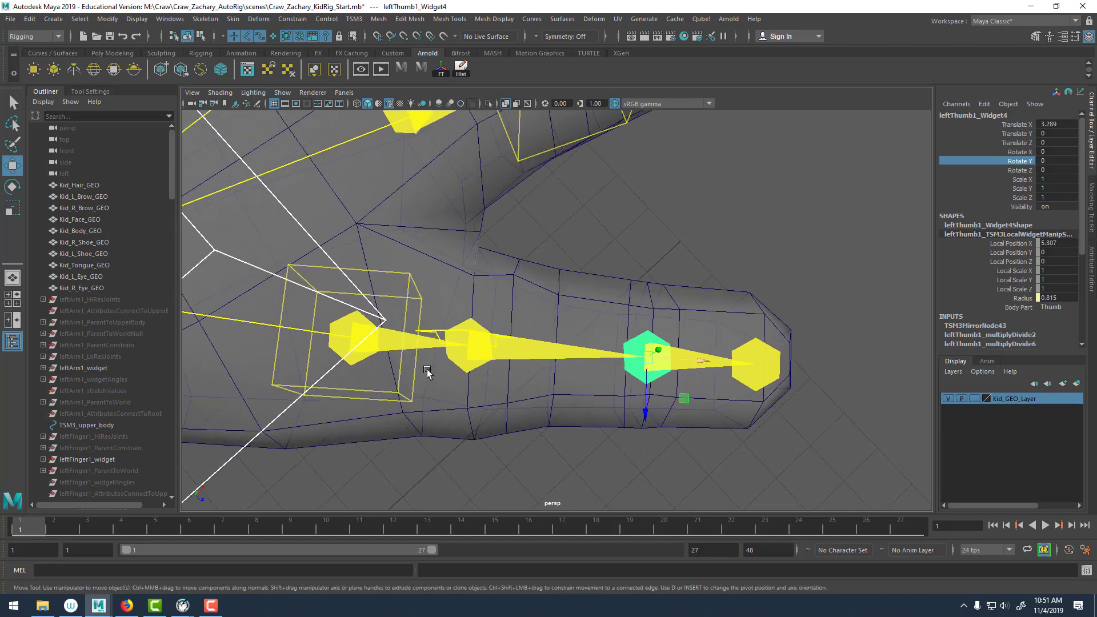
click(469, 362)
drag(519, 348, 517, 308)
scroll(622, 364, down, 5)
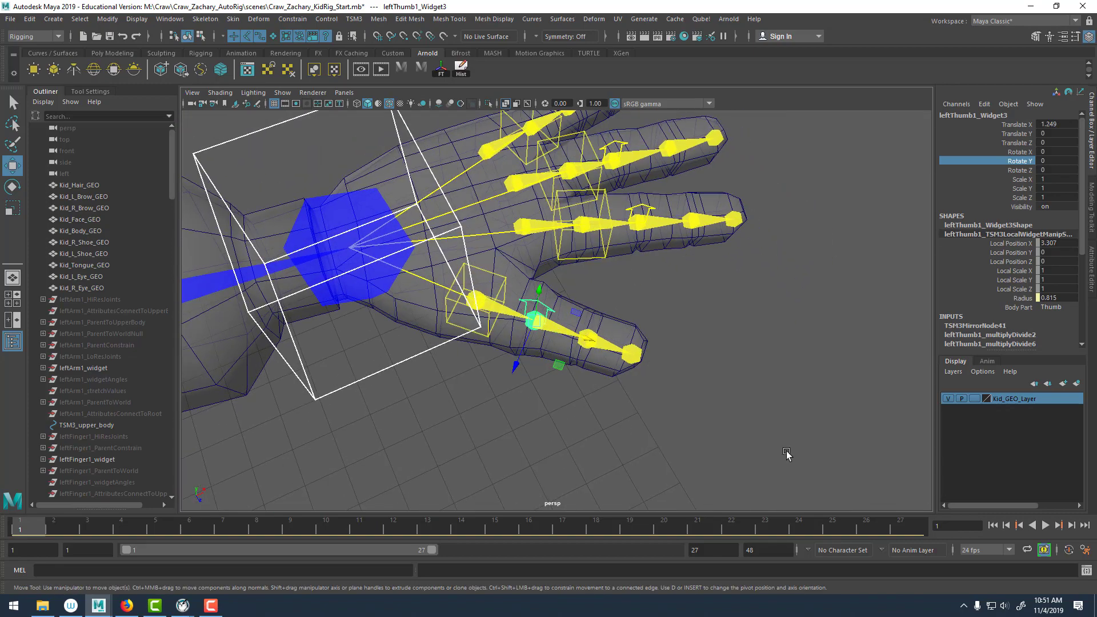
click(777, 433)
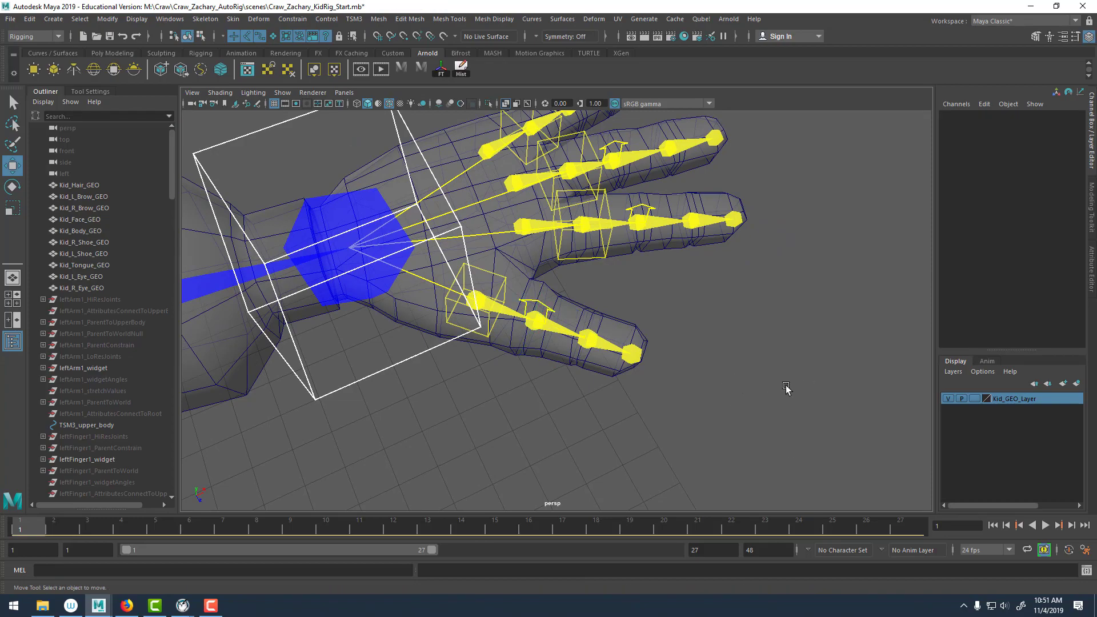
scroll(786, 389, down, 6)
alt+drag(546, 380, 475, 352)
alt+middle_drag(240, 343, 456, 330)
scroll(456, 329, down, 2)
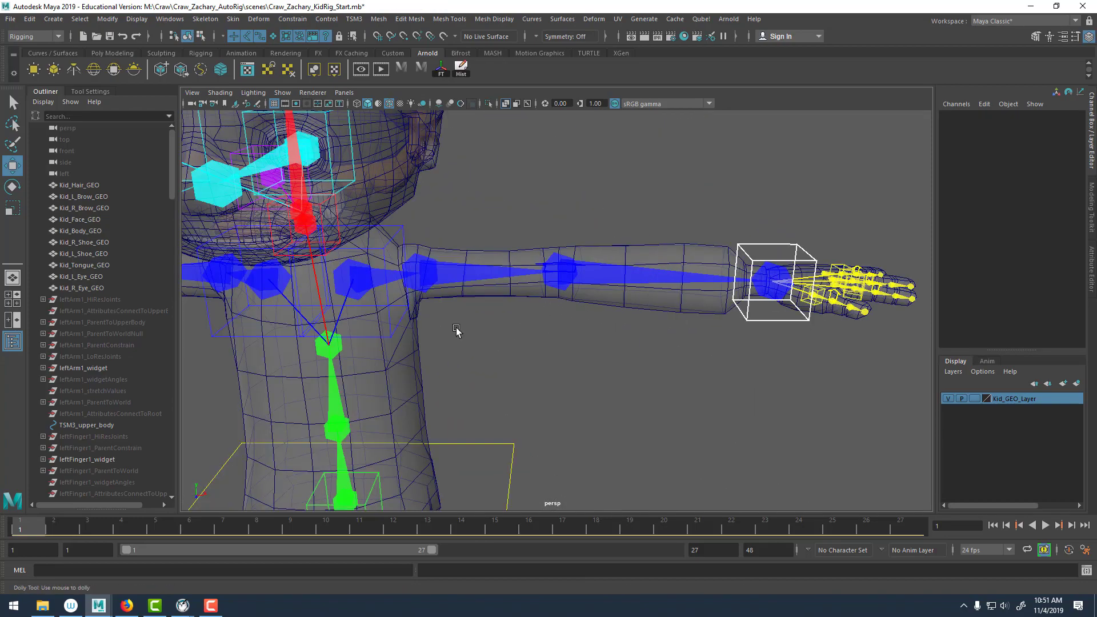
scroll(456, 330, down, 6)
alt+drag(620, 340, 632, 366)
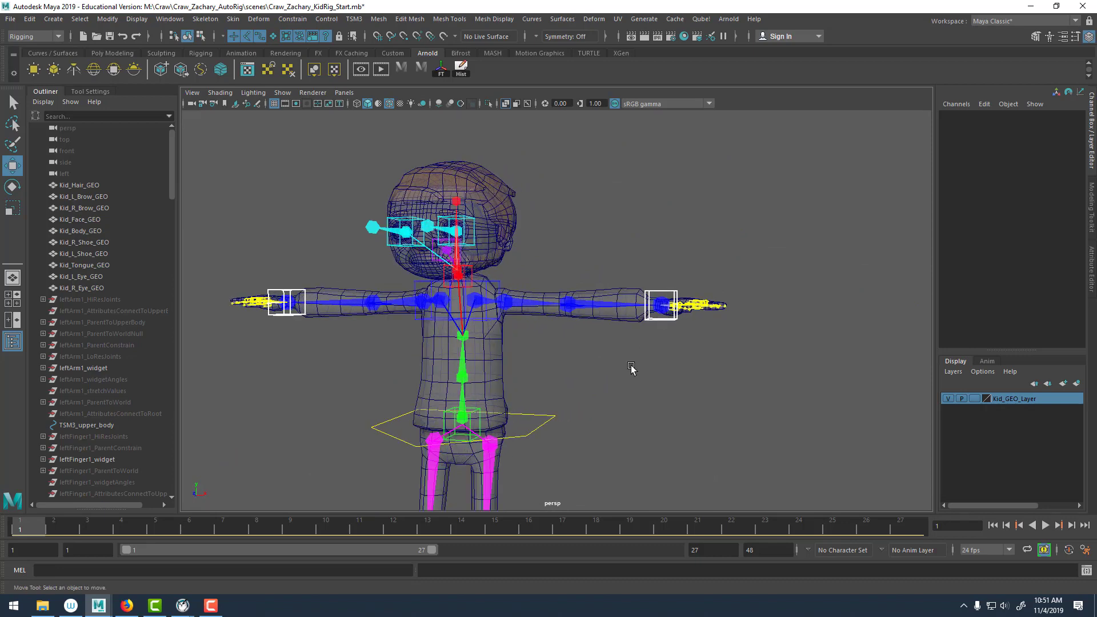
scroll(701, 263, down, 2)
scroll(424, 316, down, 6)
alt+drag(424, 316, 471, 337)
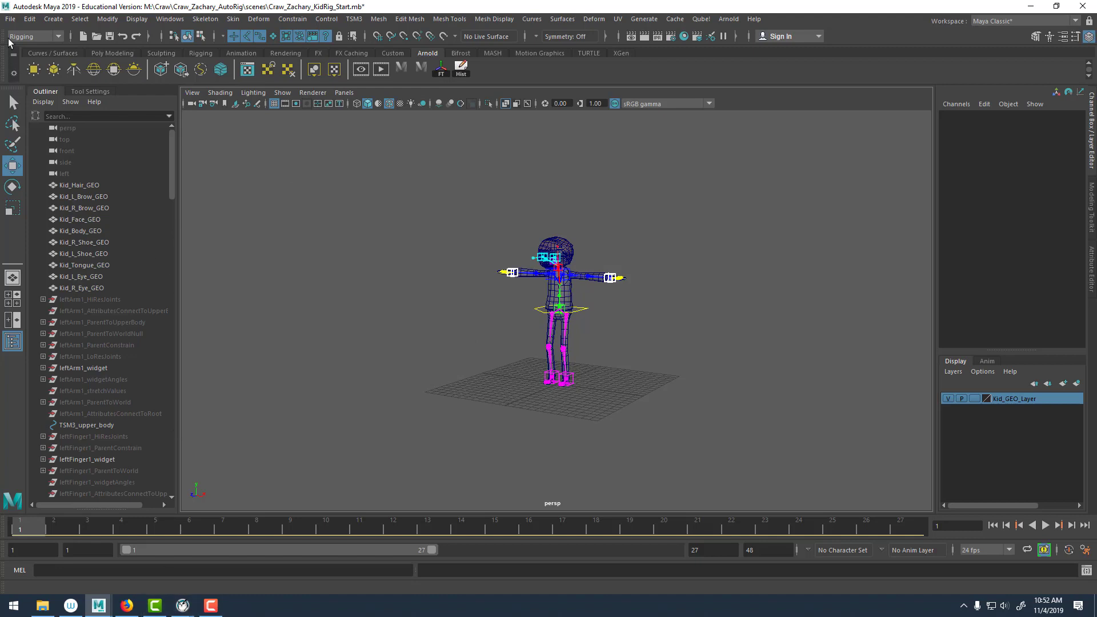
Save the scene as Craw_Zachary_KidRig_Widgets.mb, continuing past the student version warning.
click(12, 21)
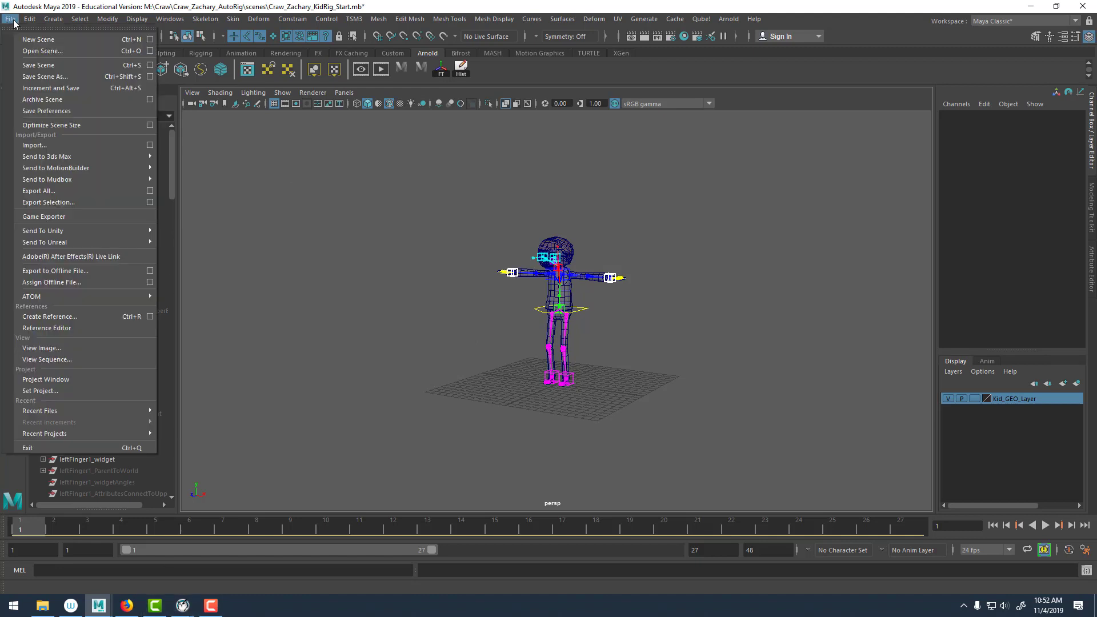
click(50, 76)
click(440, 473)
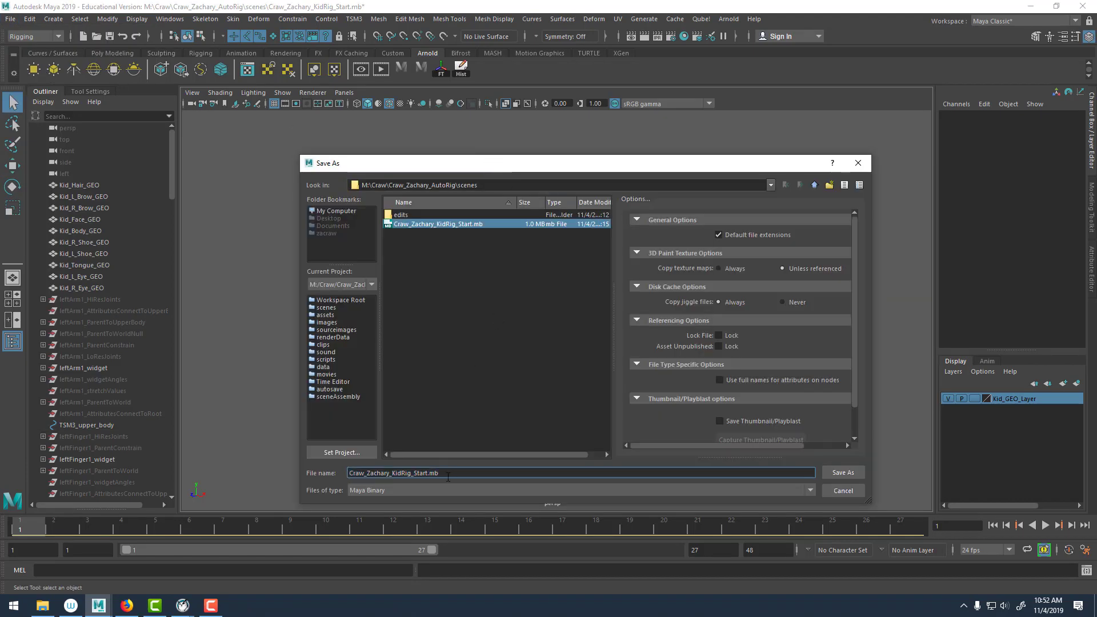
drag(438, 473, 413, 475)
text(Widgets)
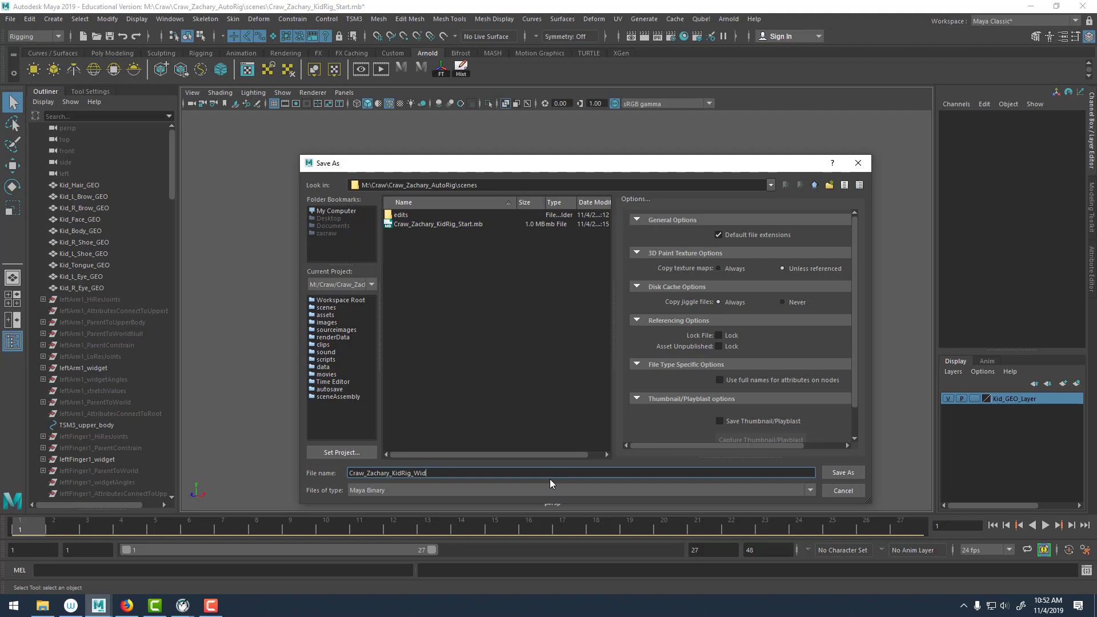
click(861, 468)
click(525, 312)
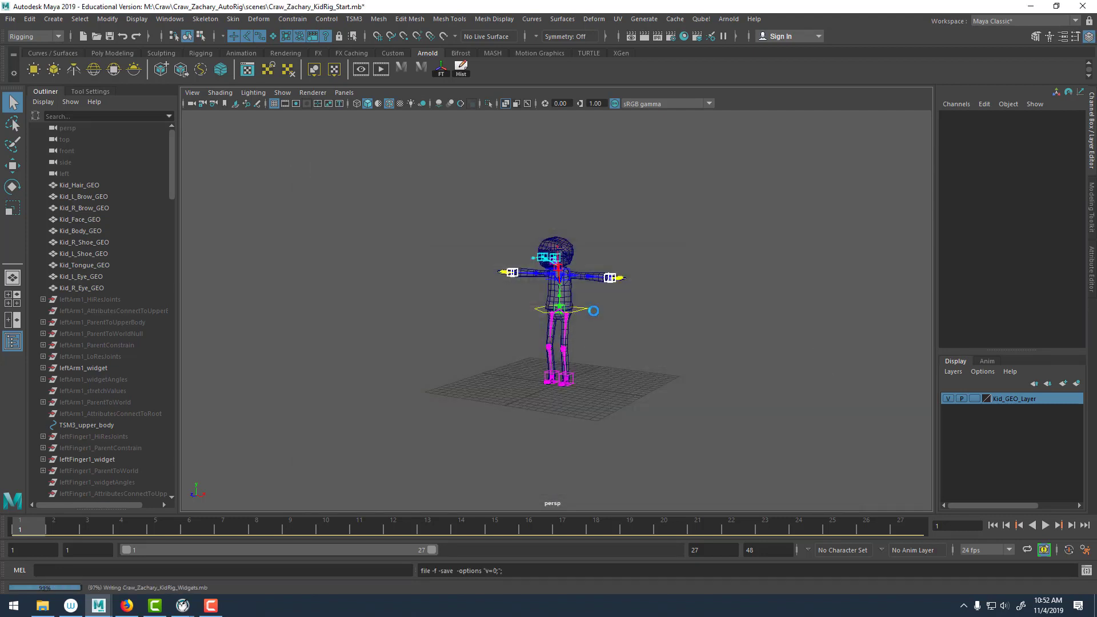
key(w)
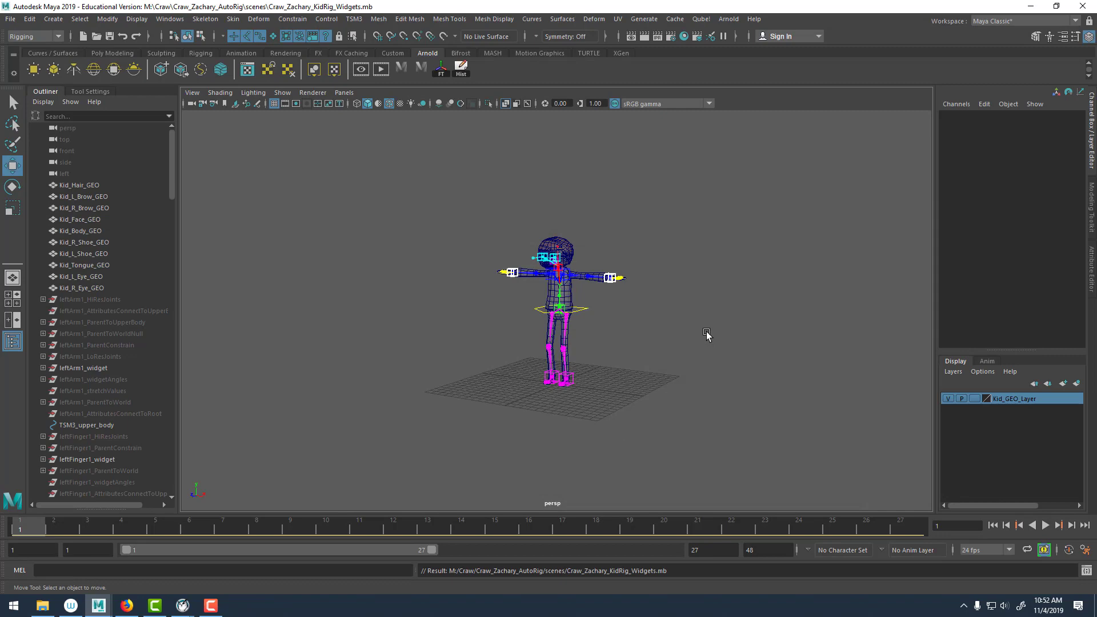
alt+drag(634, 341, 607, 345)
alt+right_drag(607, 345, 653, 355)
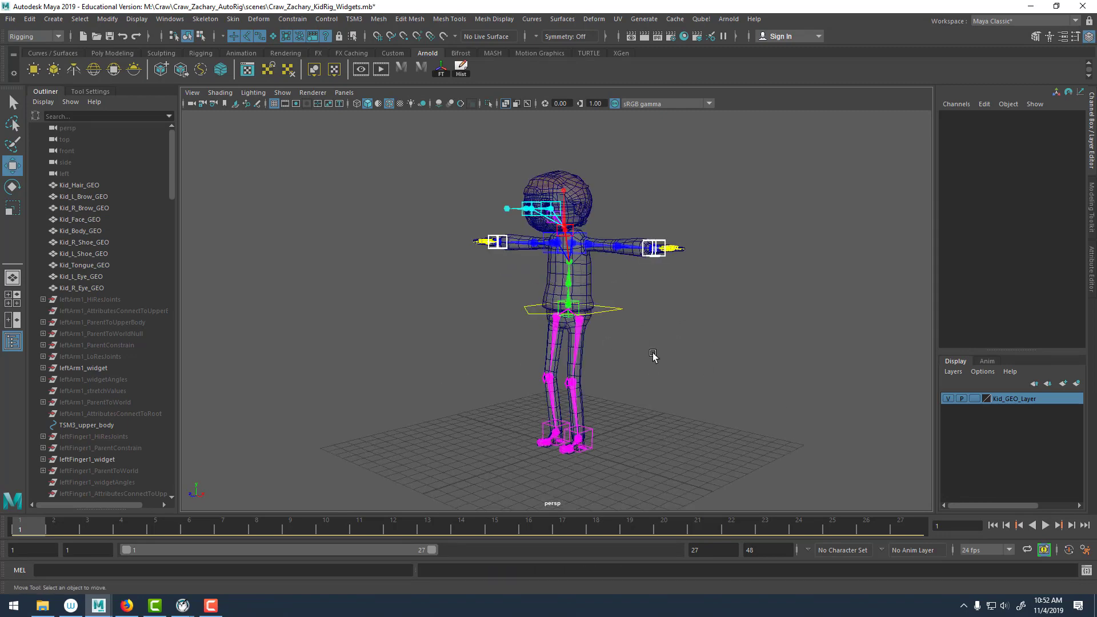
alt+drag(653, 355, 692, 330)
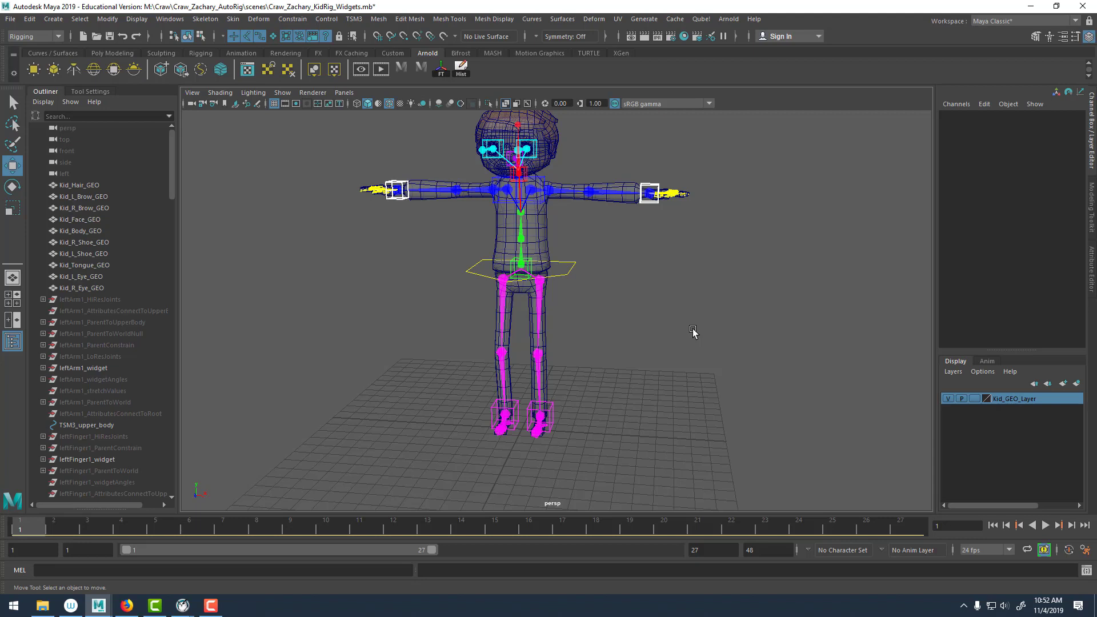
Enable the surface selection mask and select Kid_Face_GEO and Kid_Body_GEO.
scroll(663, 464, up, 3)
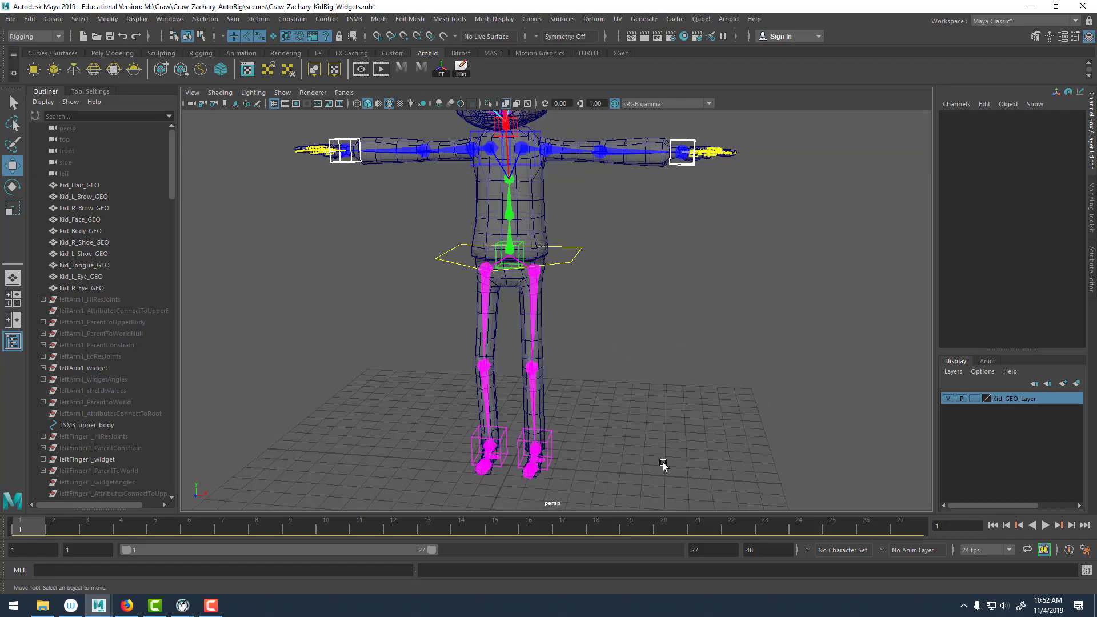
alt+middle_drag(633, 120, 650, 379)
scroll(668, 281, up, 5)
scroll(643, 368, up, 2)
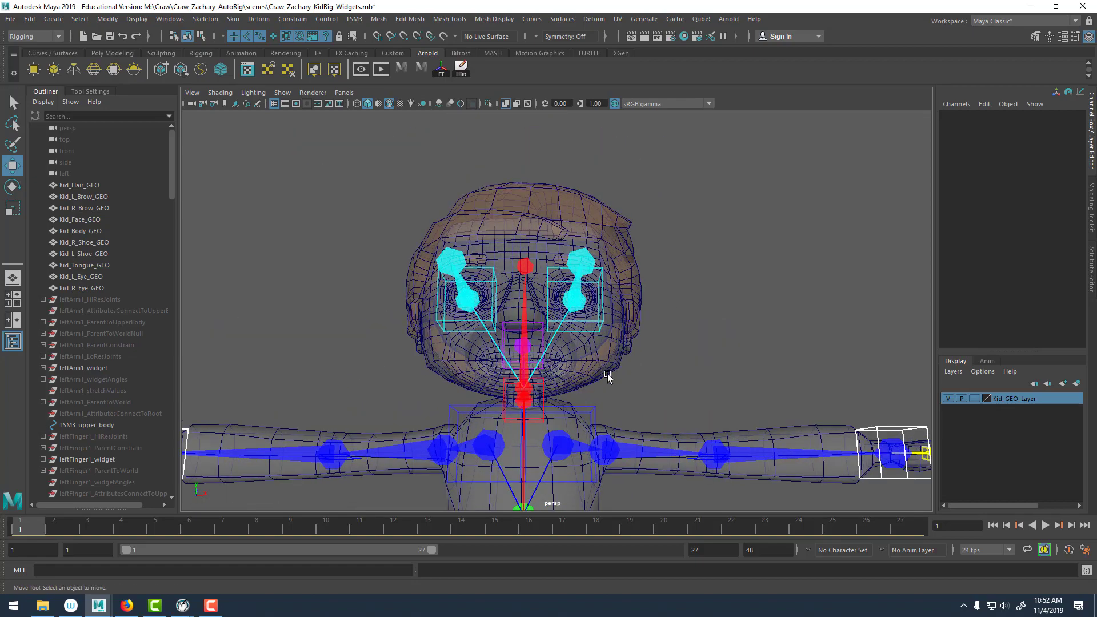
alt+middle_drag(605, 447, 609, 367)
alt+drag(609, 367, 660, 391)
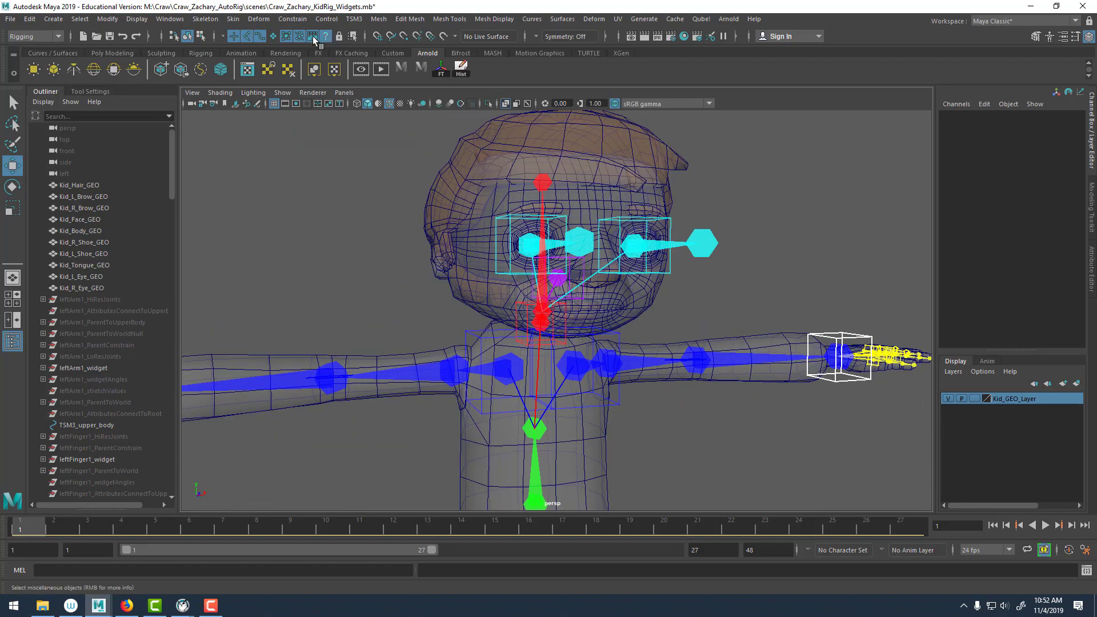
click(273, 36)
click(496, 270)
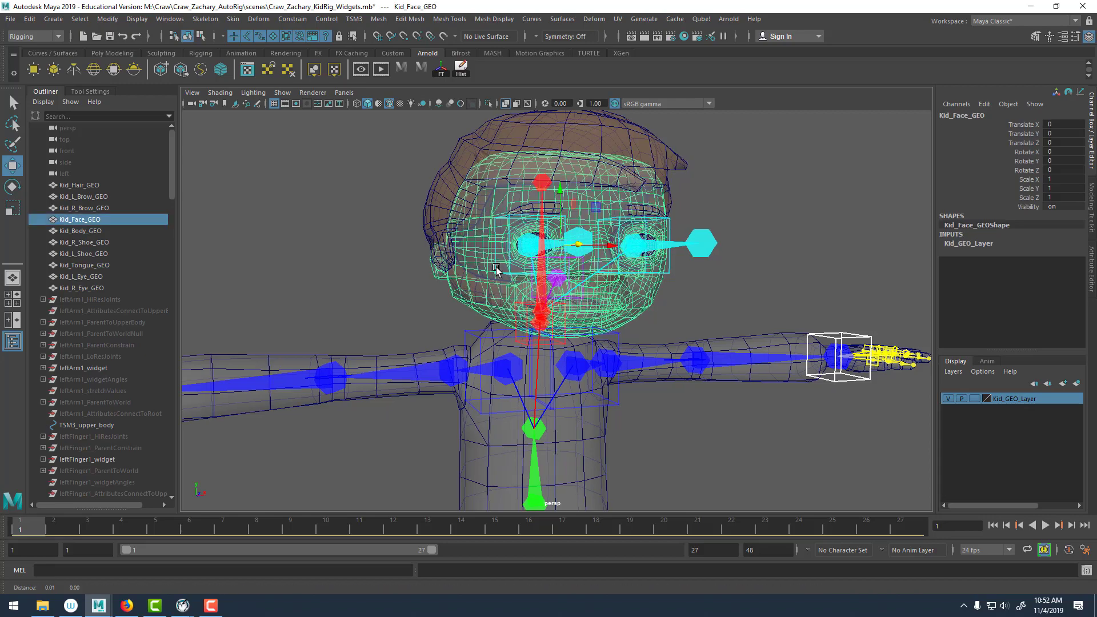
alt+middle_drag(490, 426, 494, 250)
shift+click(480, 243)
Add both shoe meshes to the selection.
alt+middle_drag(539, 463, 526, 88)
scroll(596, 370, up, 2)
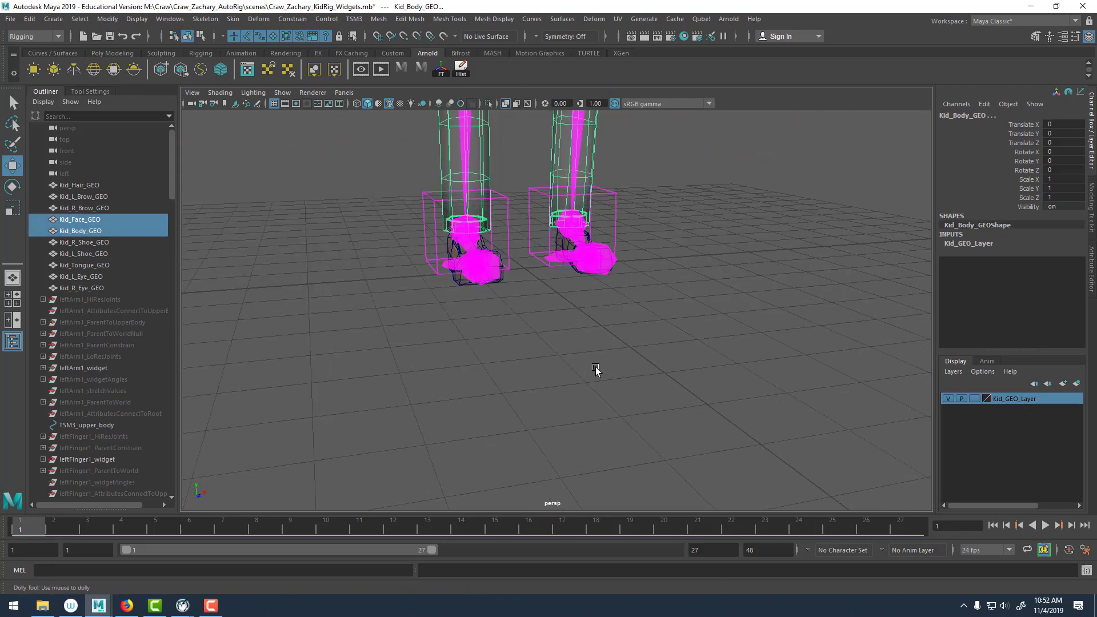
scroll(595, 370, up, 3)
alt+middle_drag(355, 199, 452, 260)
shift+click(491, 273)
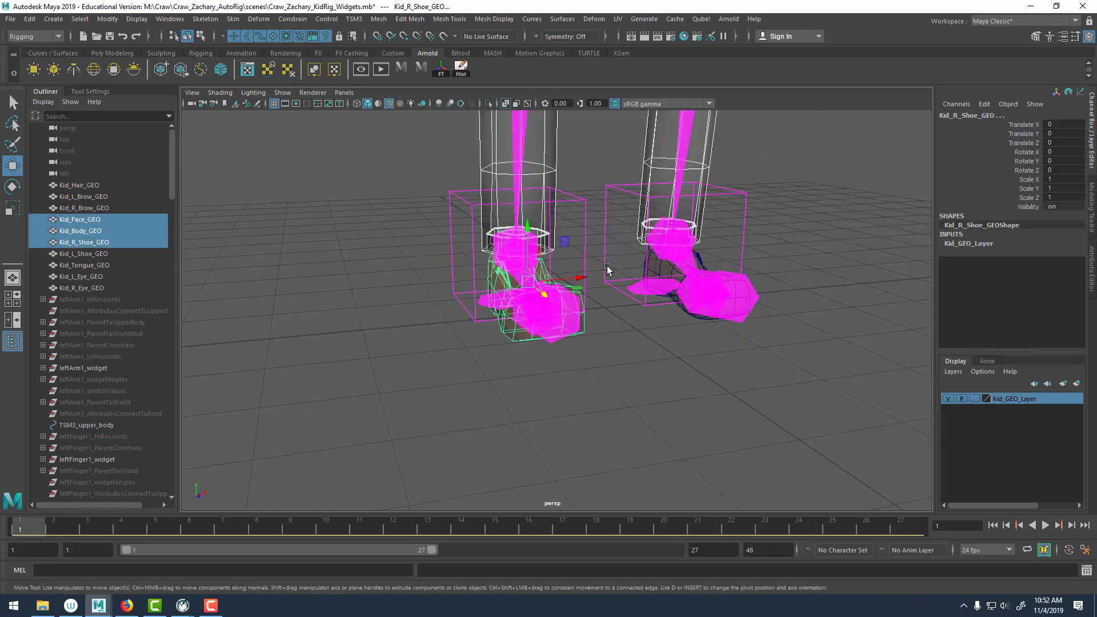
shift+click(654, 268)
Zoom in on the face and add the right eye mesh to the selection.
scroll(692, 236, down, 4)
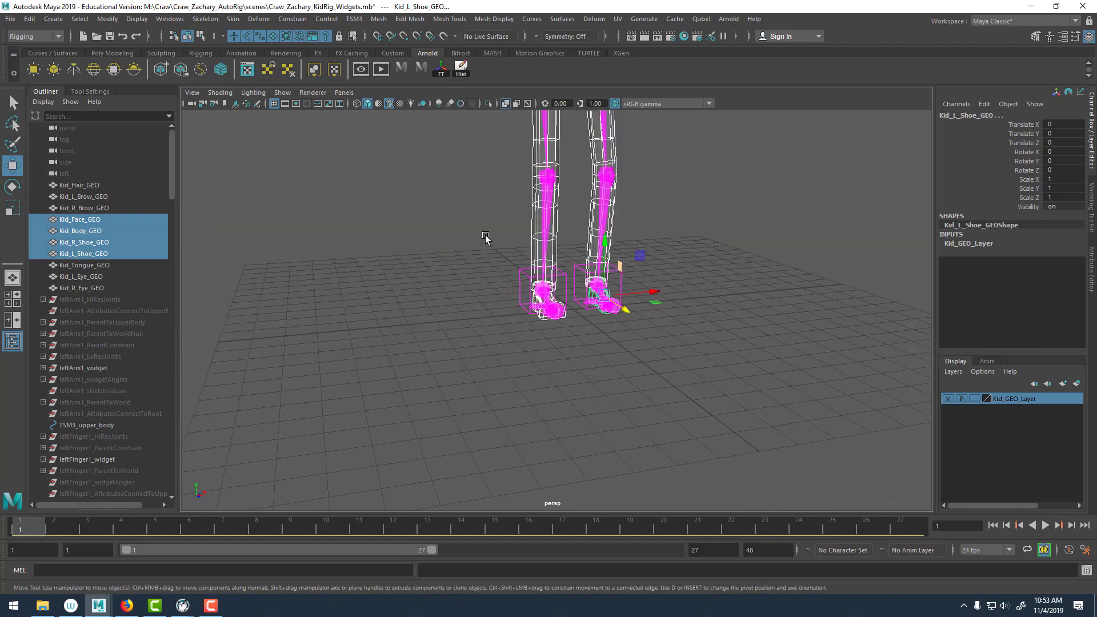
alt+middle_drag(485, 235, 448, 474)
alt+middle_drag(458, 120, 458, 327)
scroll(512, 369, up, 8)
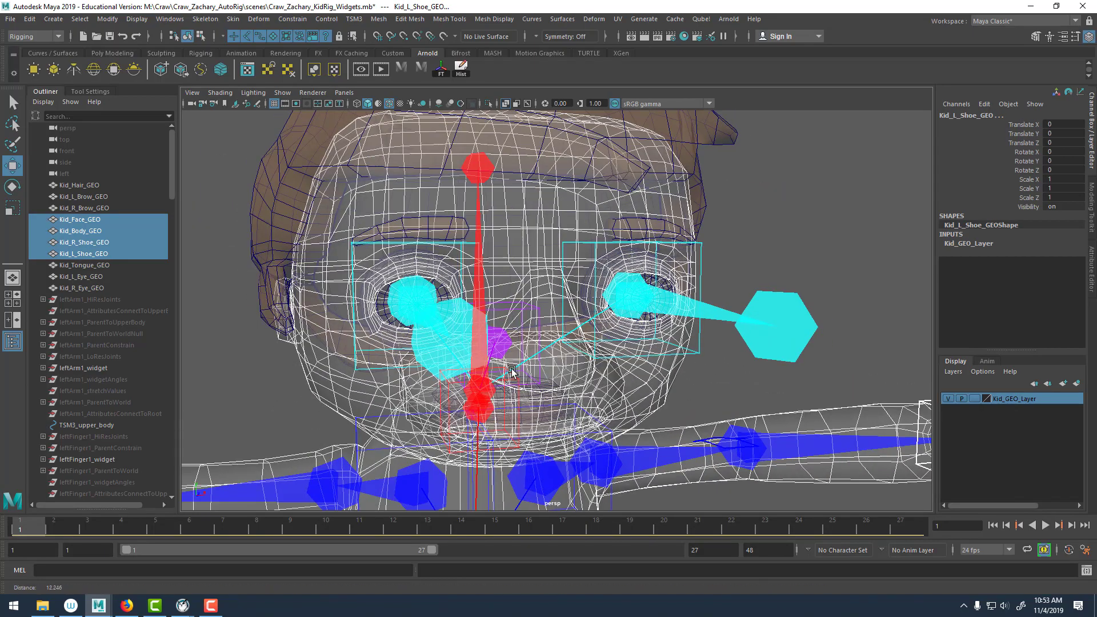
alt+drag(511, 368, 547, 383)
scroll(547, 383, up, 3)
alt+middle_drag(465, 339, 490, 373)
scroll(491, 372, up, 2)
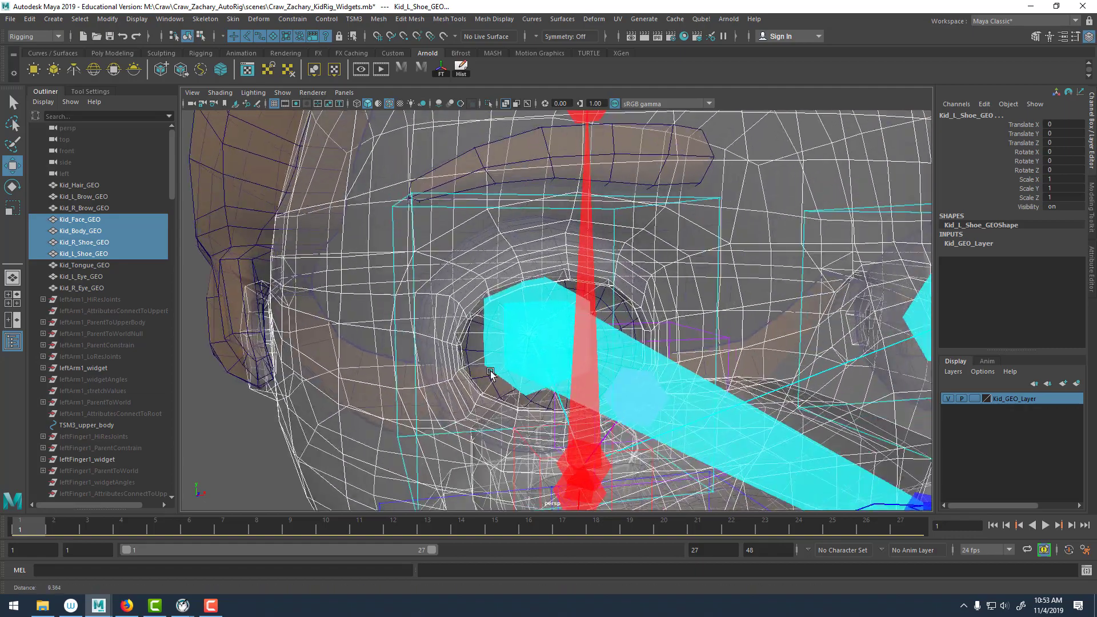
shift+click(450, 365)
Orbit to the other side of the face and add the left eye mesh.
alt+drag(450, 365, 577, 298)
alt+middle_drag(589, 302, 756, 263)
alt+drag(480, 318, 506, 315)
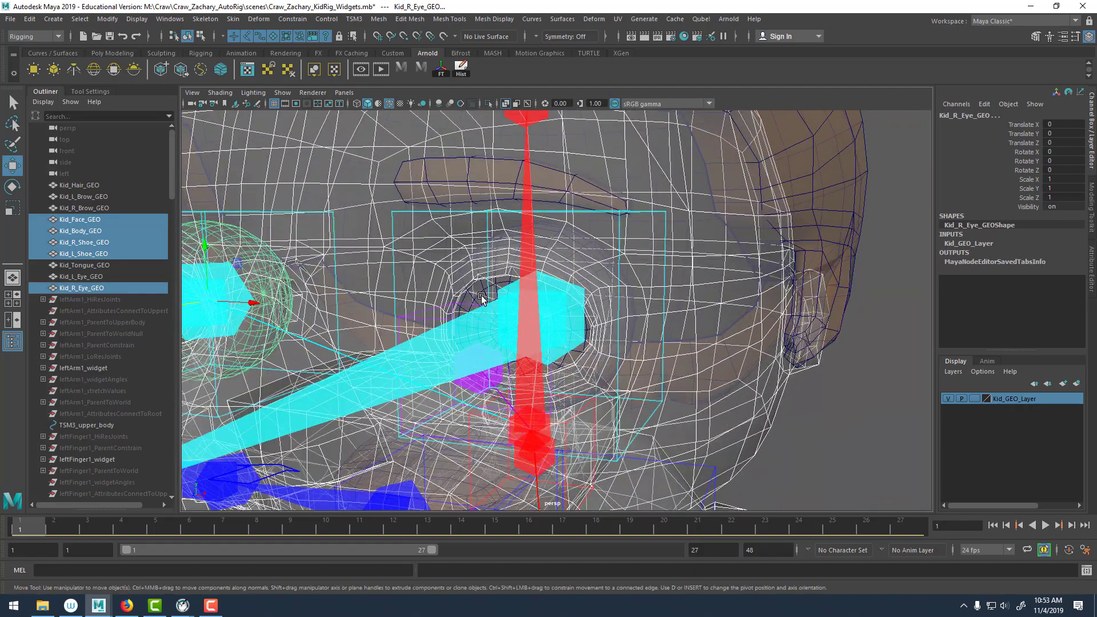
shift+click(482, 298)
scroll(482, 297, down, 5)
alt+drag(459, 279, 514, 280)
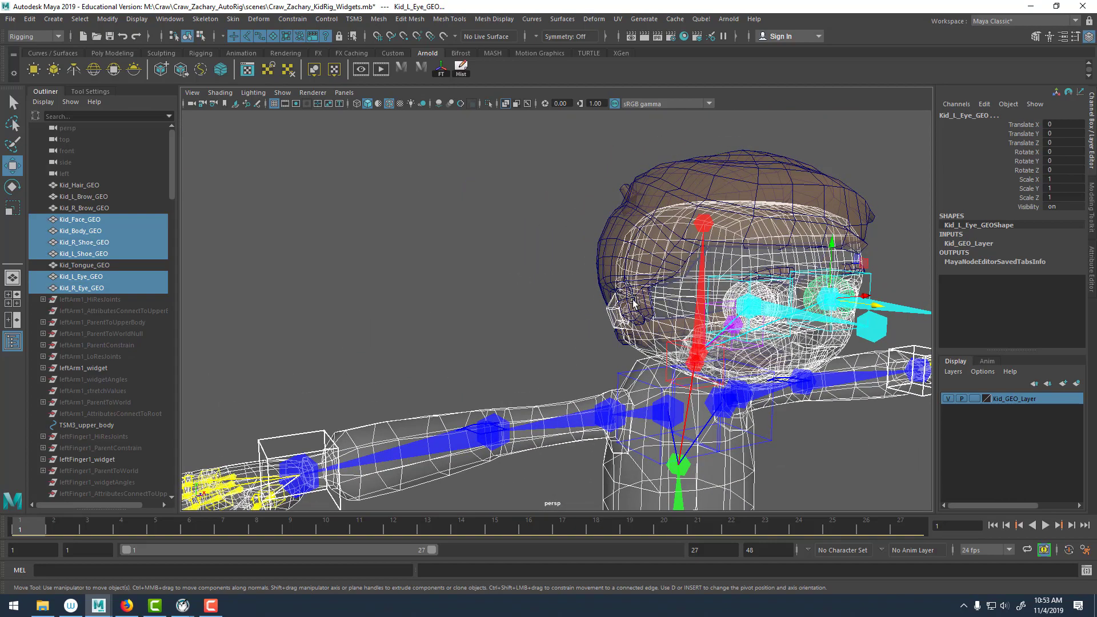
scroll(634, 302, down, 8)
alt+drag(634, 303, 563, 327)
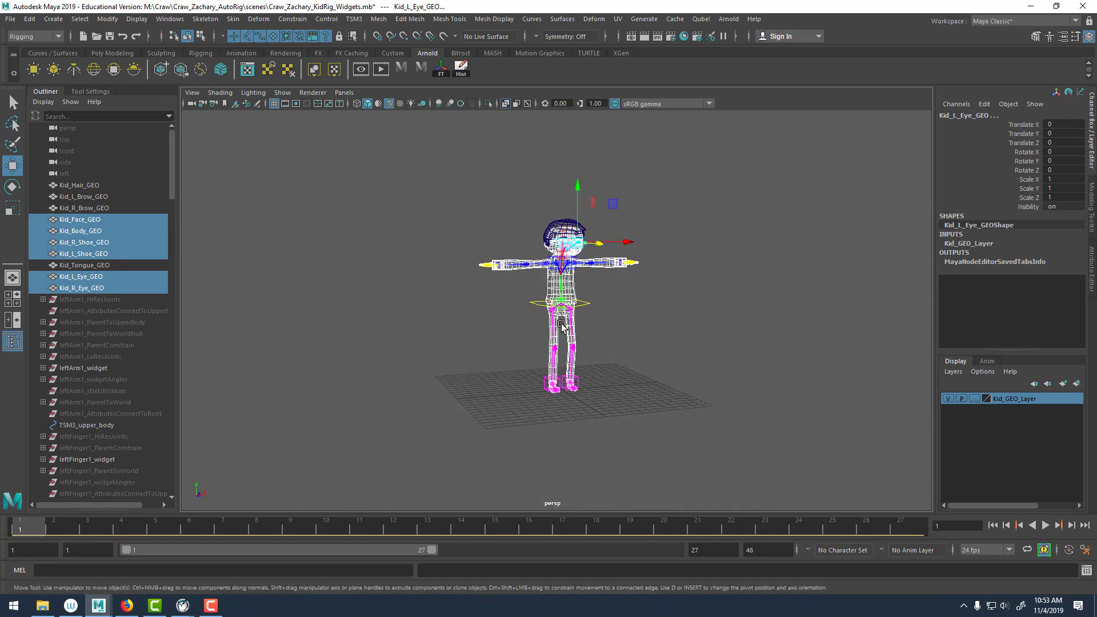
click(354, 20)
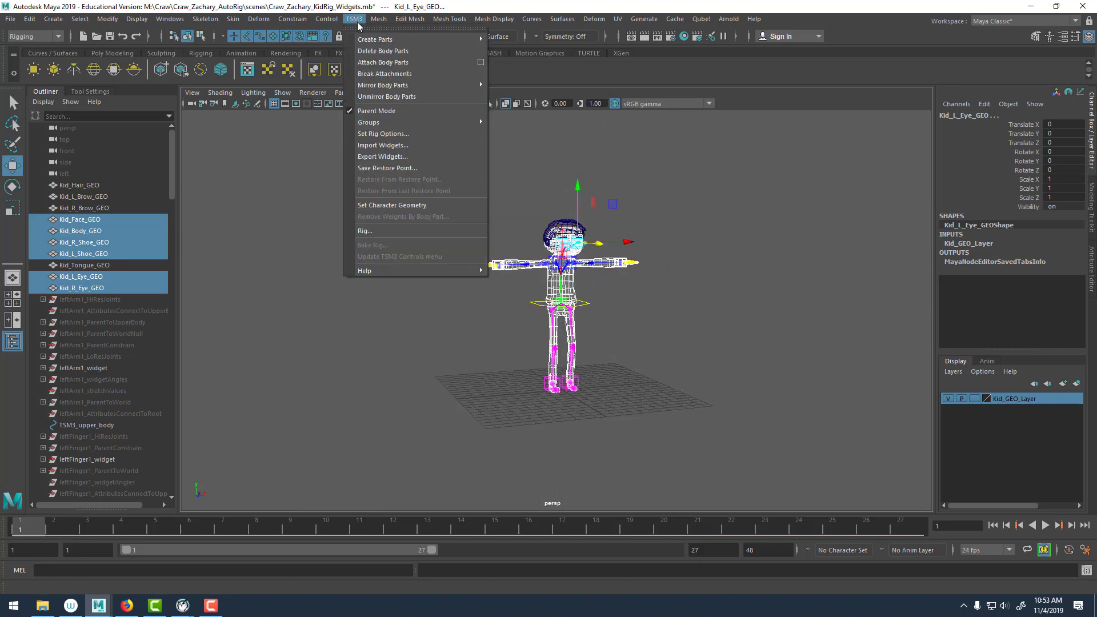
Set the six selected meshes as TSM3 character geometry and check the TSM3CharacterGeometry set in the Outliner.
click(432, 206)
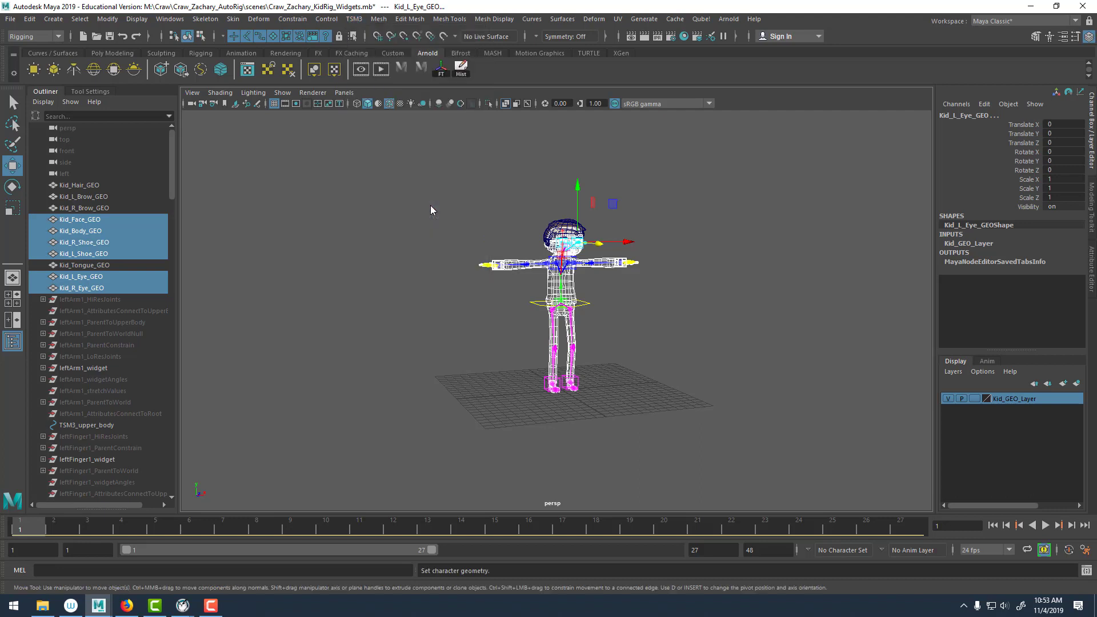
click(423, 195)
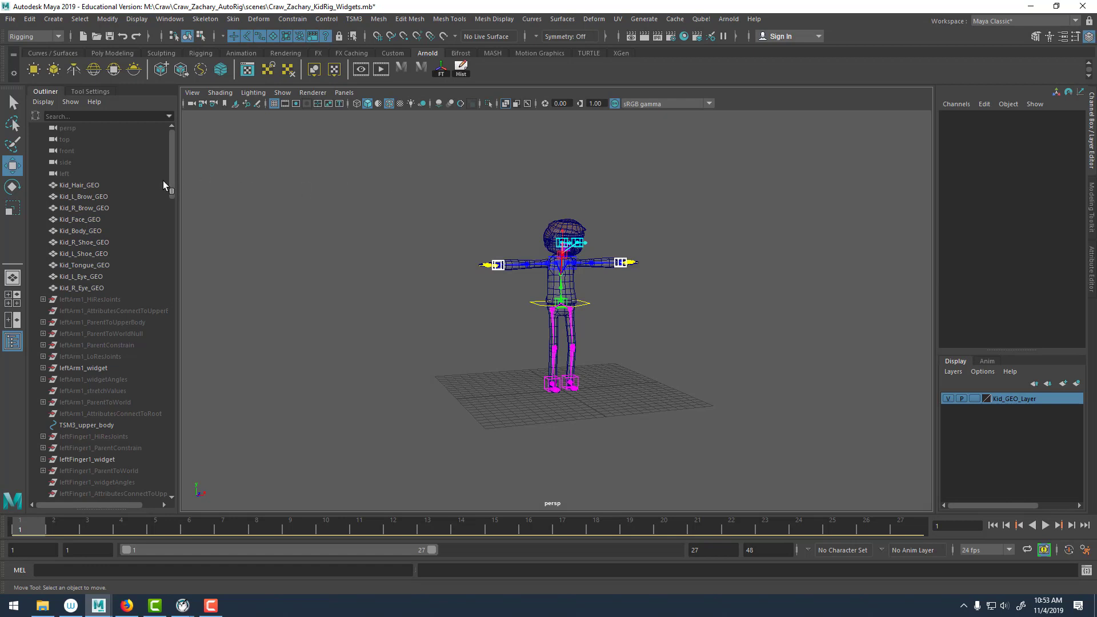
drag(170, 164, 173, 478)
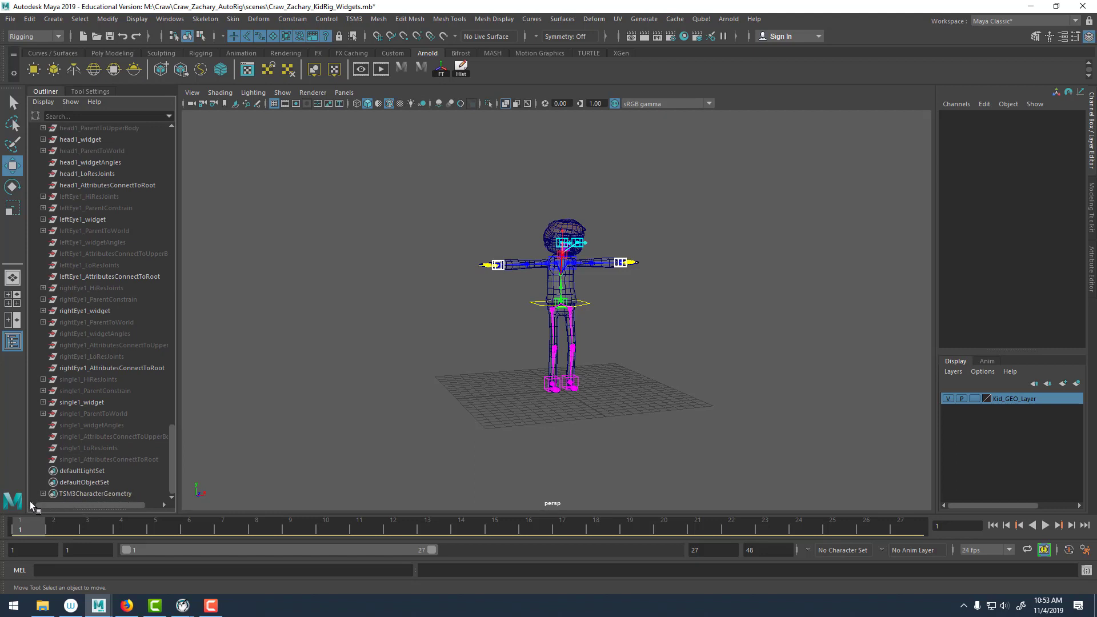
click(42, 494)
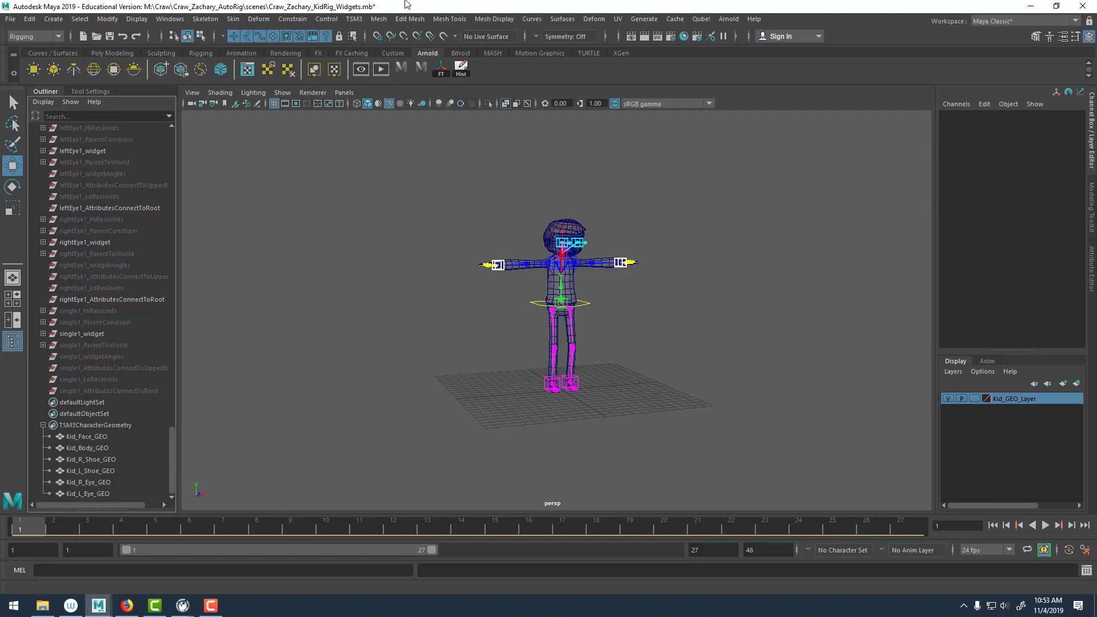
click(354, 20)
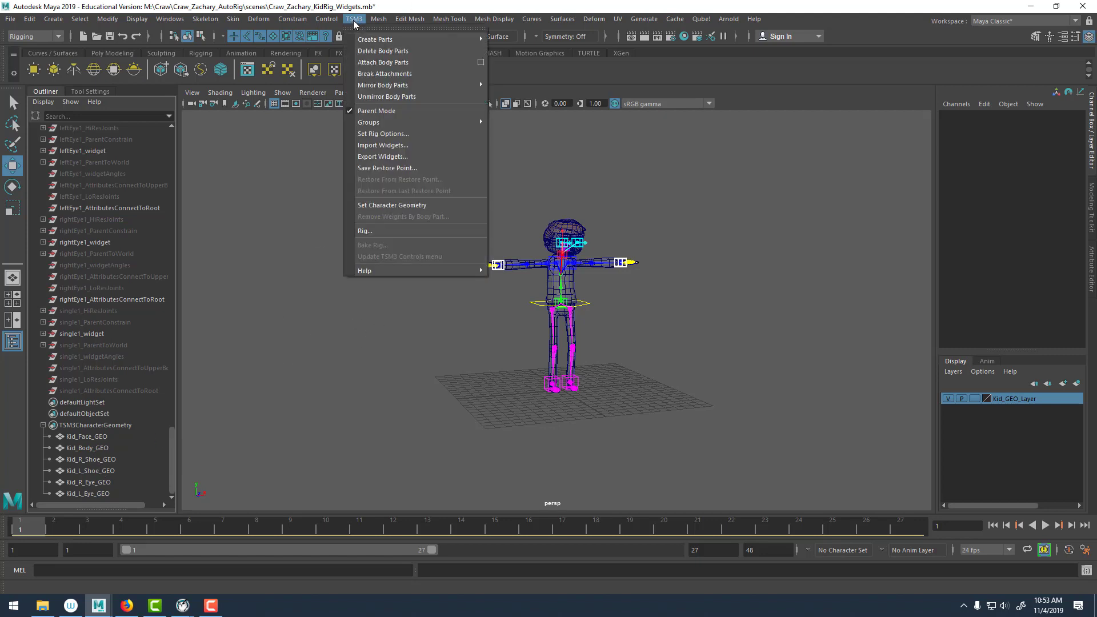
Rig the Kid with Smooth Bind and Max Influences set to 3.
click(379, 232)
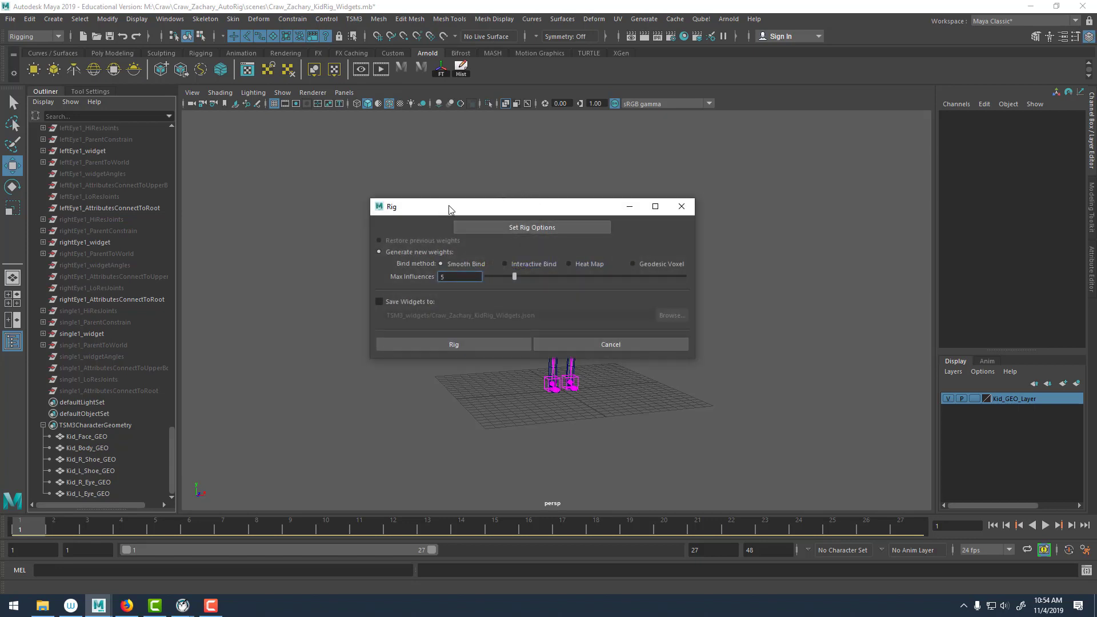
drag(450, 210, 415, 223)
click(494, 244)
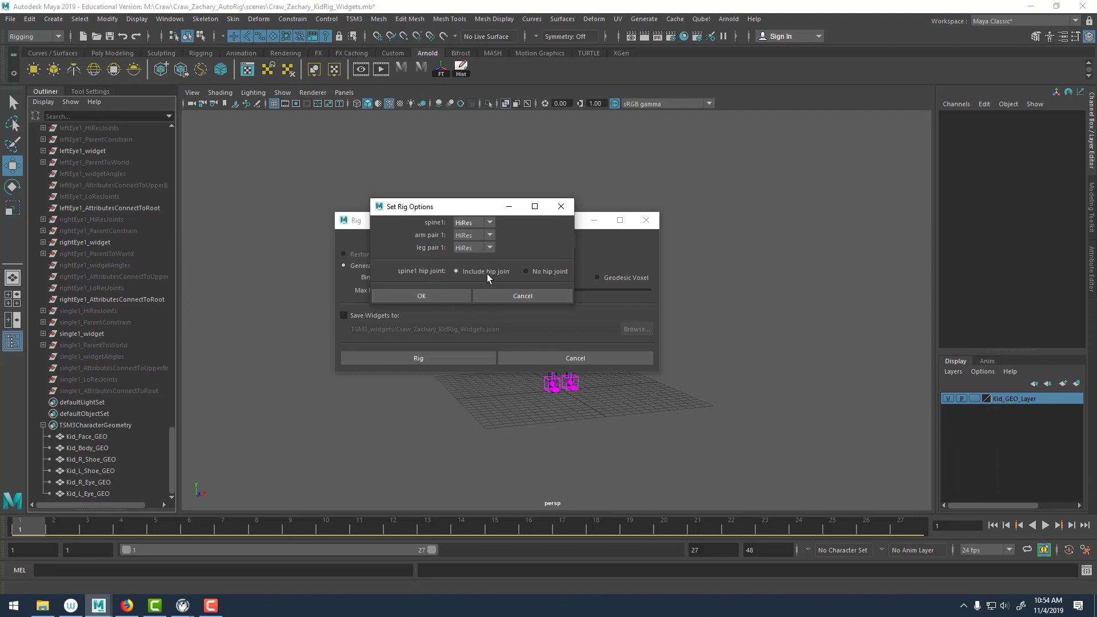
click(440, 294)
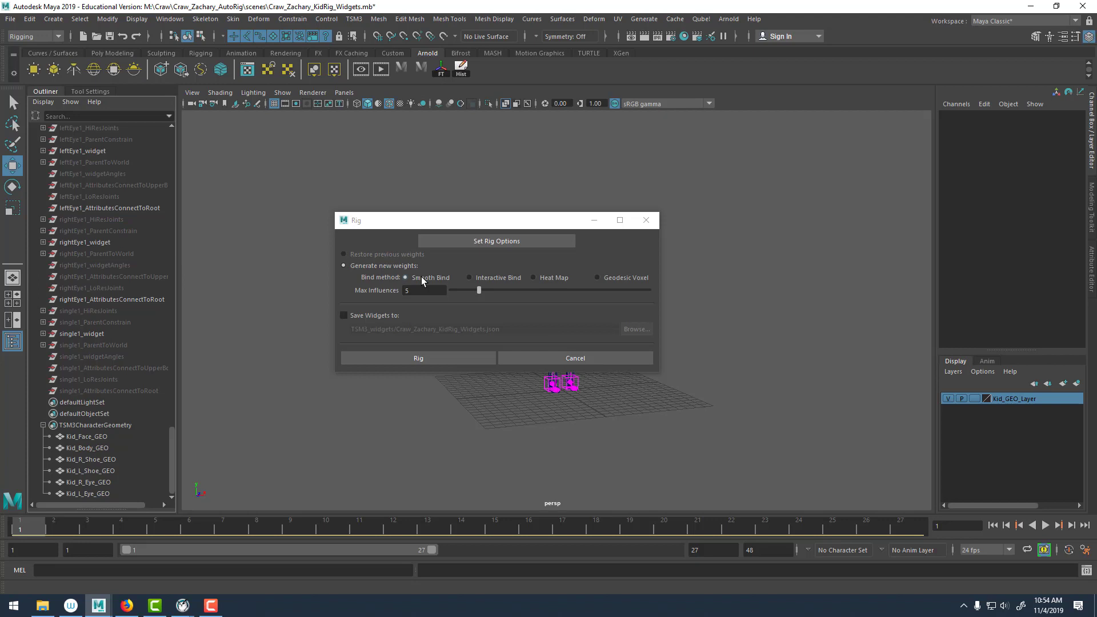
double_click(433, 291)
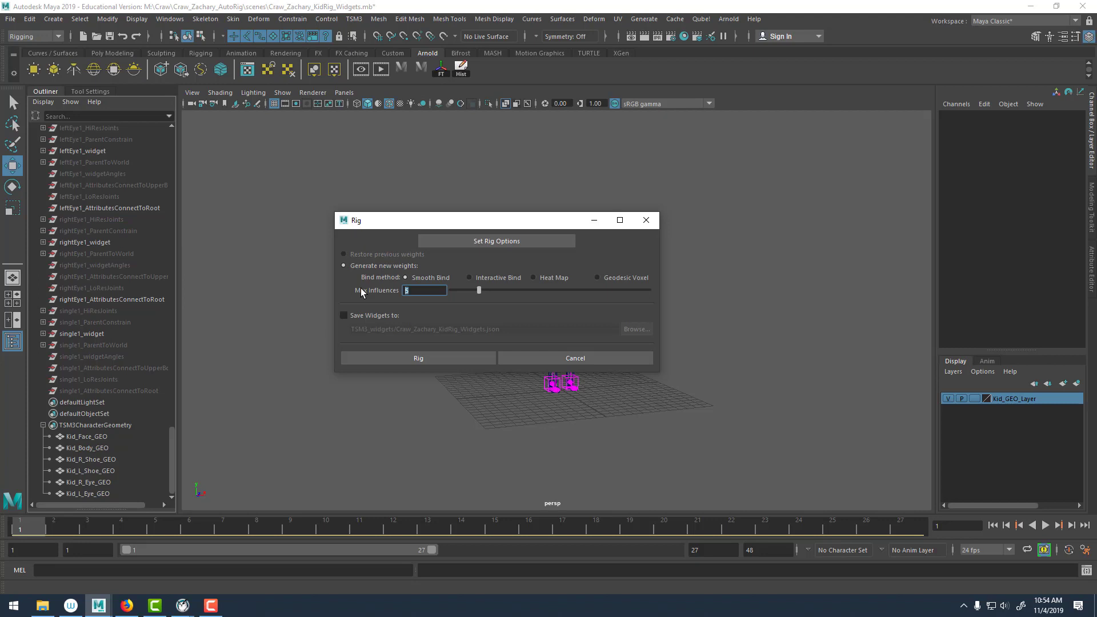
text(3)
click(385, 360)
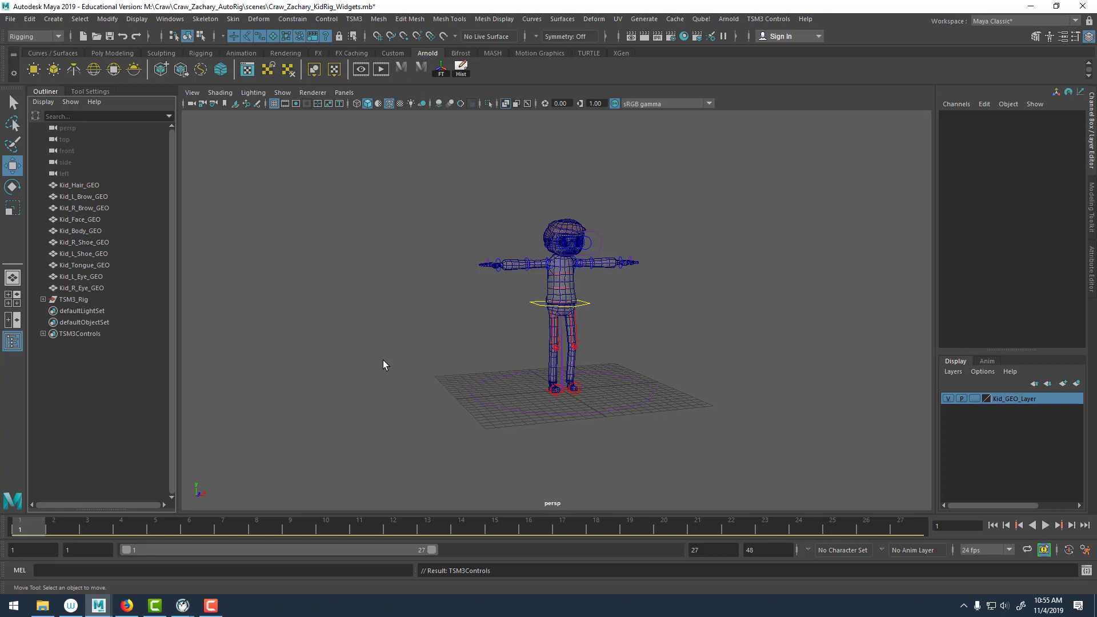
alt+drag(683, 267, 522, 299)
alt+right_drag(521, 299, 612, 314)
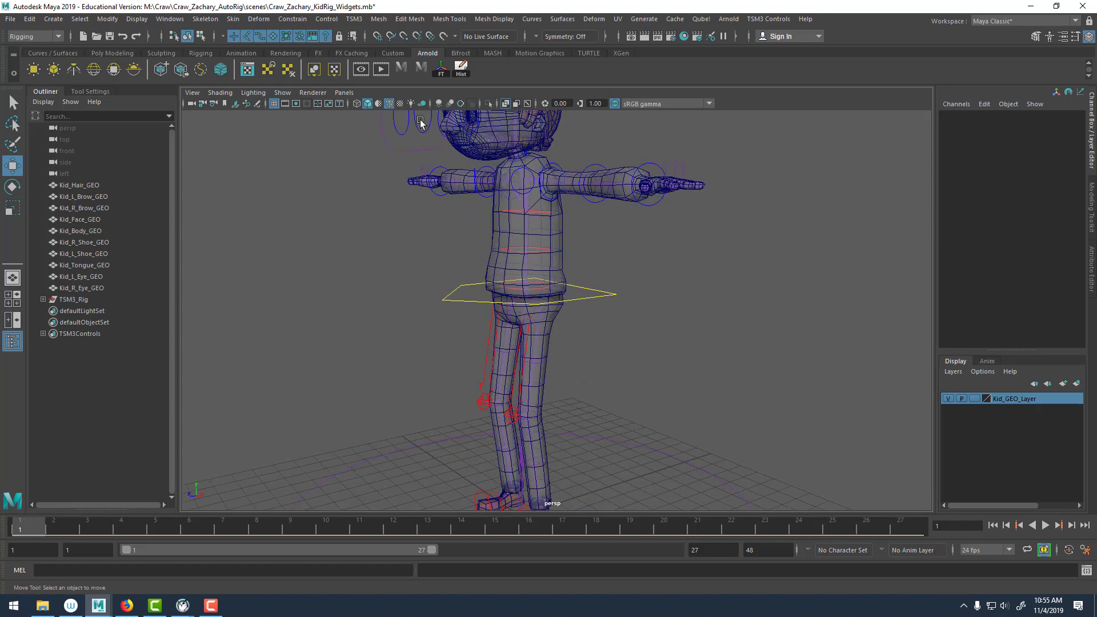
click(506, 104)
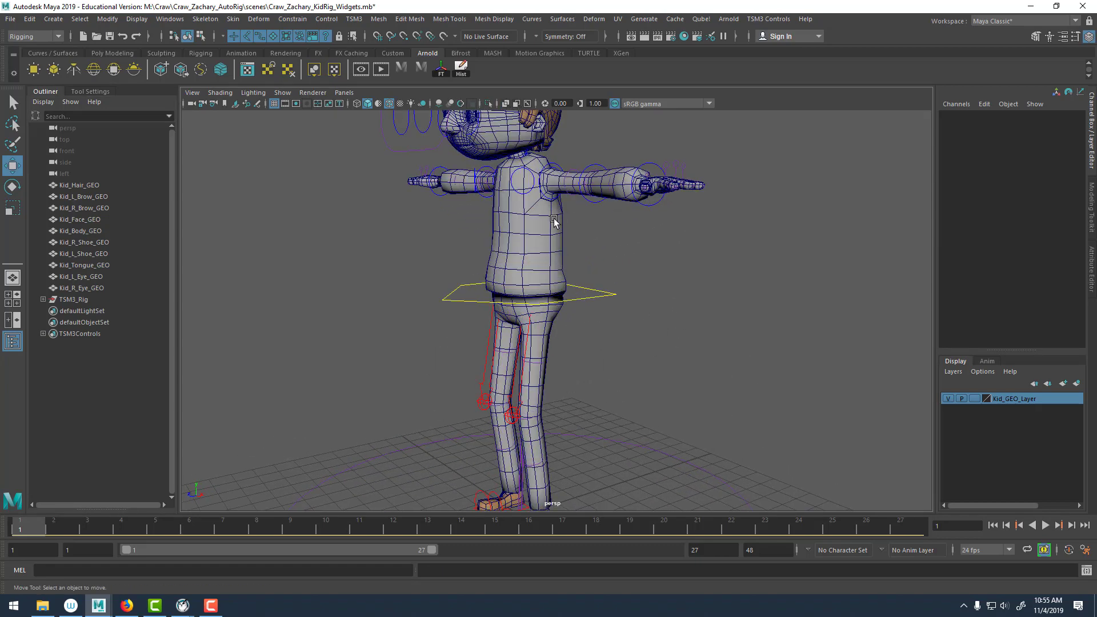
alt+drag(569, 293, 576, 272)
drag(606, 242, 641, 349)
alt+middle_drag(607, 262, 601, 346)
alt+drag(602, 346, 577, 337)
alt+right_drag(577, 337, 482, 311)
alt+middle_drag(482, 311, 461, 259)
alt+right_drag(461, 259, 496, 266)
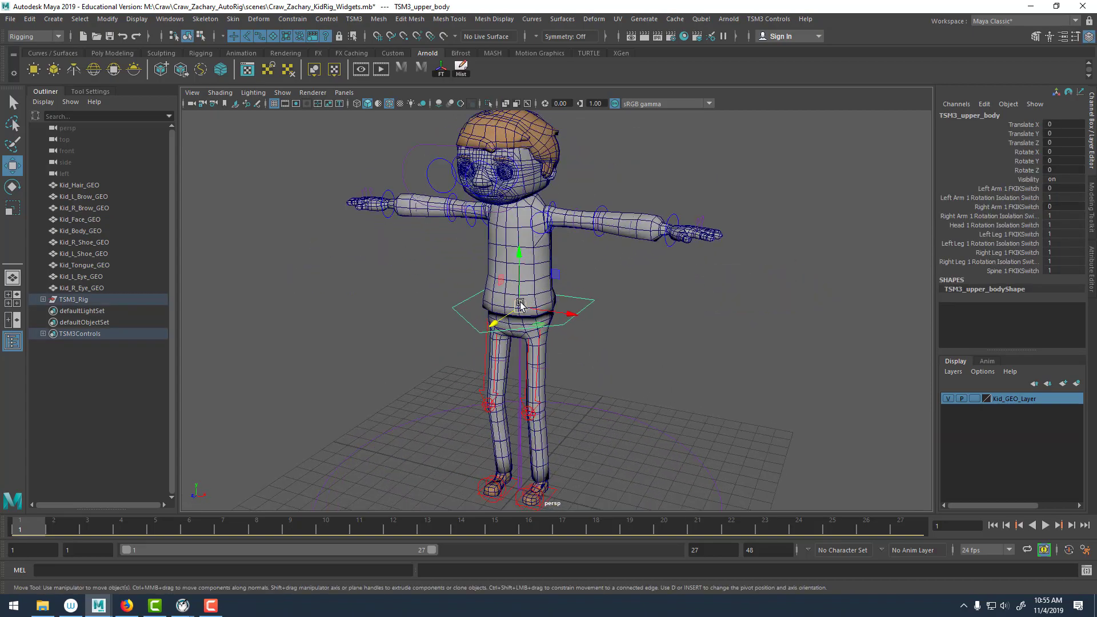
drag(521, 310, 540, 364)
key(ctrl+z)
alt+drag(568, 320, 425, 245)
alt+middle_drag(426, 245, 420, 114)
alt+right_drag(420, 114, 637, 375)
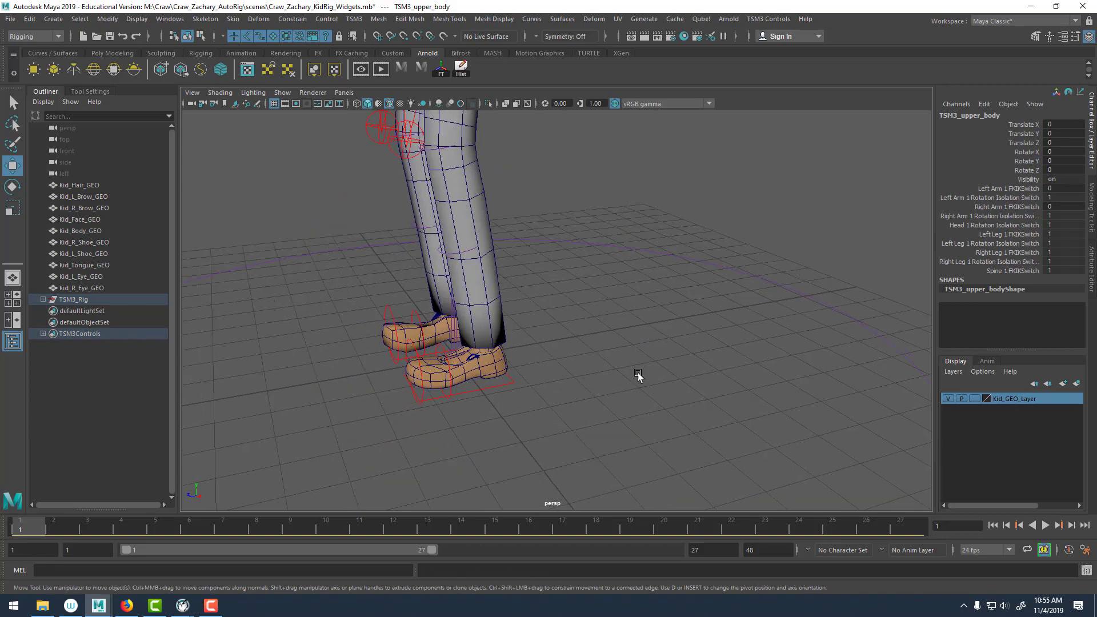
mouse_move(638, 374)
alt+mouse_down()
mouse_move(551, 382)
mouse_move(351, 348)
mouse_move(550, 358)
mouse_move(598, 334)
mouse_move(640, 393)
alt+mouse_up()
click(546, 369)
key(ctrl+z)
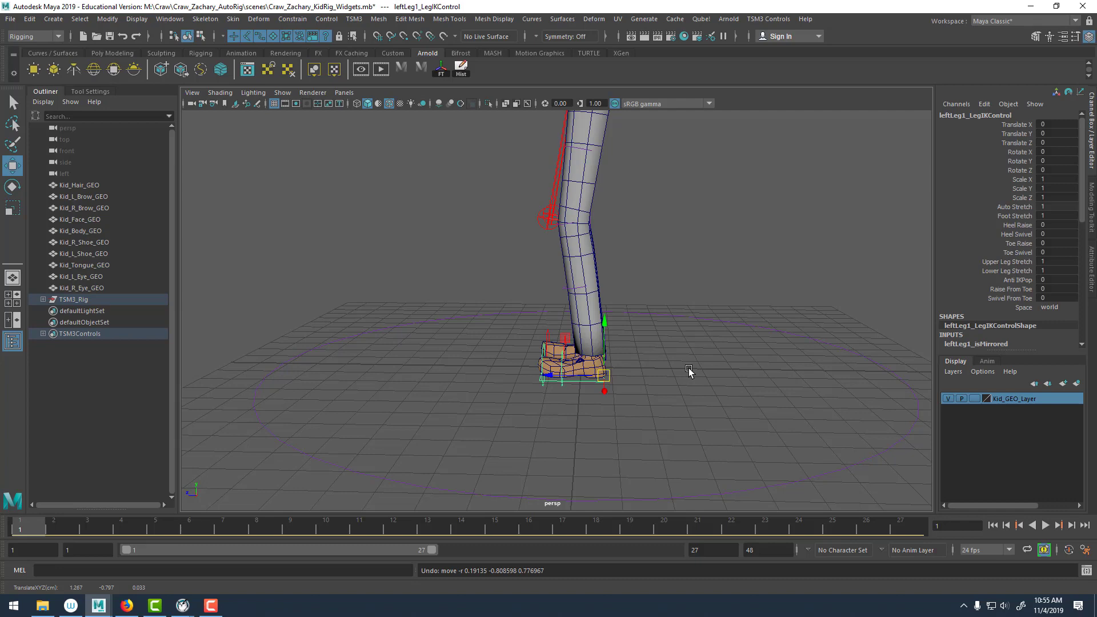
alt+drag(596, 209, 671, 305)
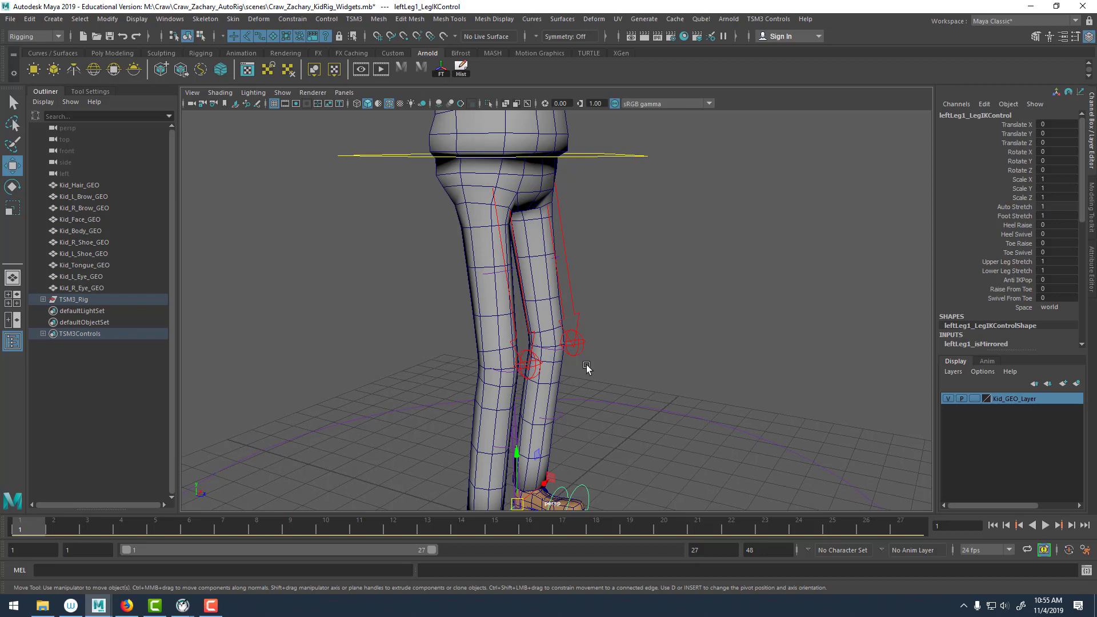
click(577, 311)
click(576, 312)
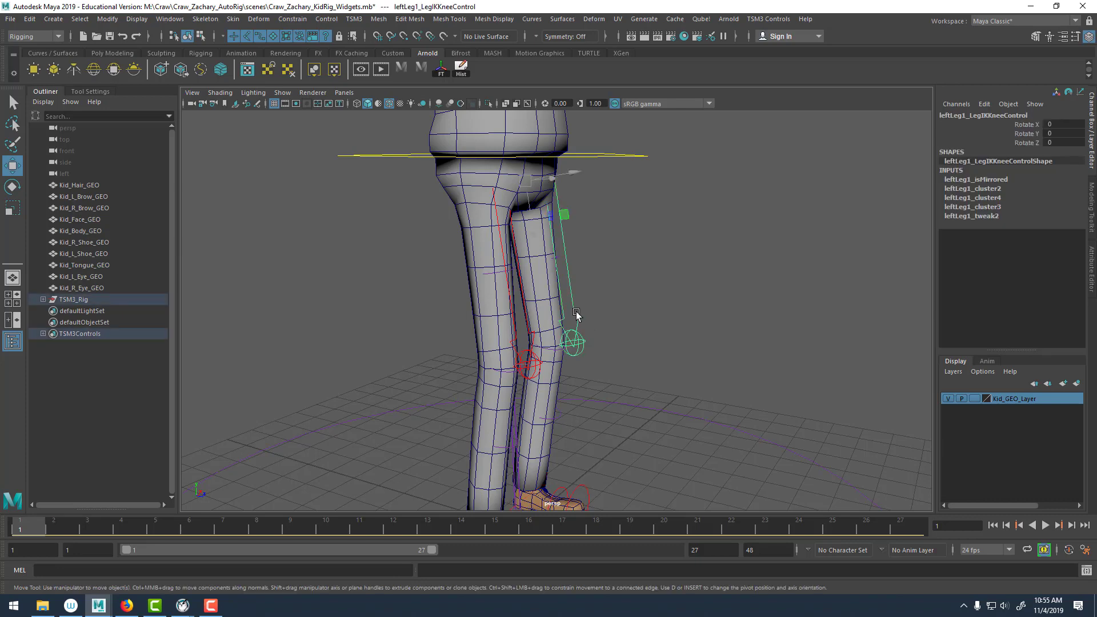
key(r)
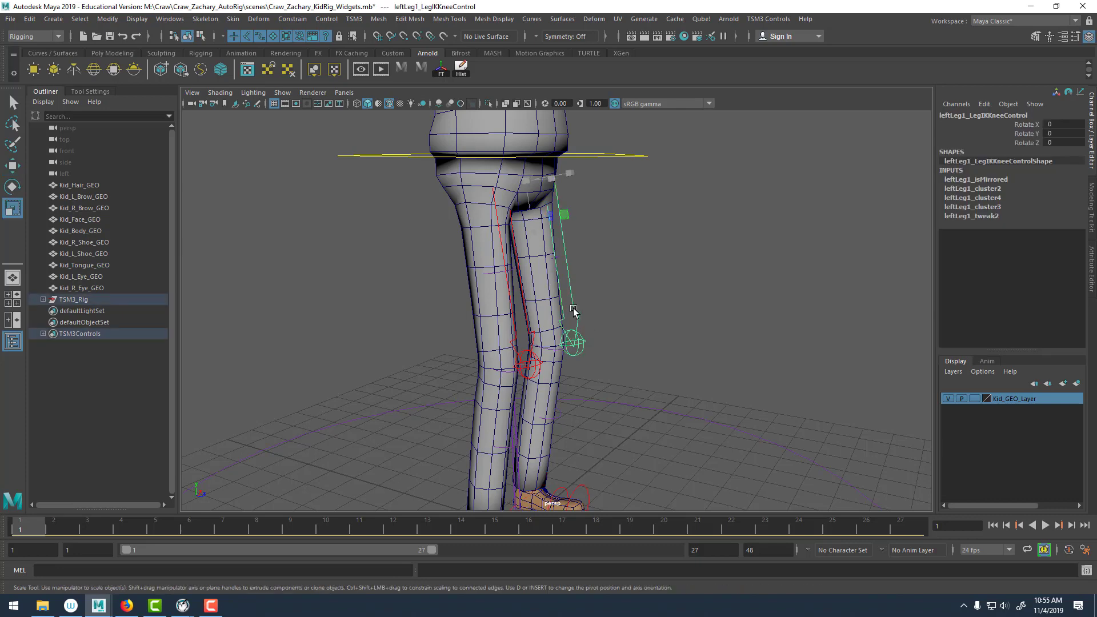
key(e)
alt+drag(542, 191, 574, 204)
key(ctrl+z)
key(ctrl+z)
key(ctrl+z)
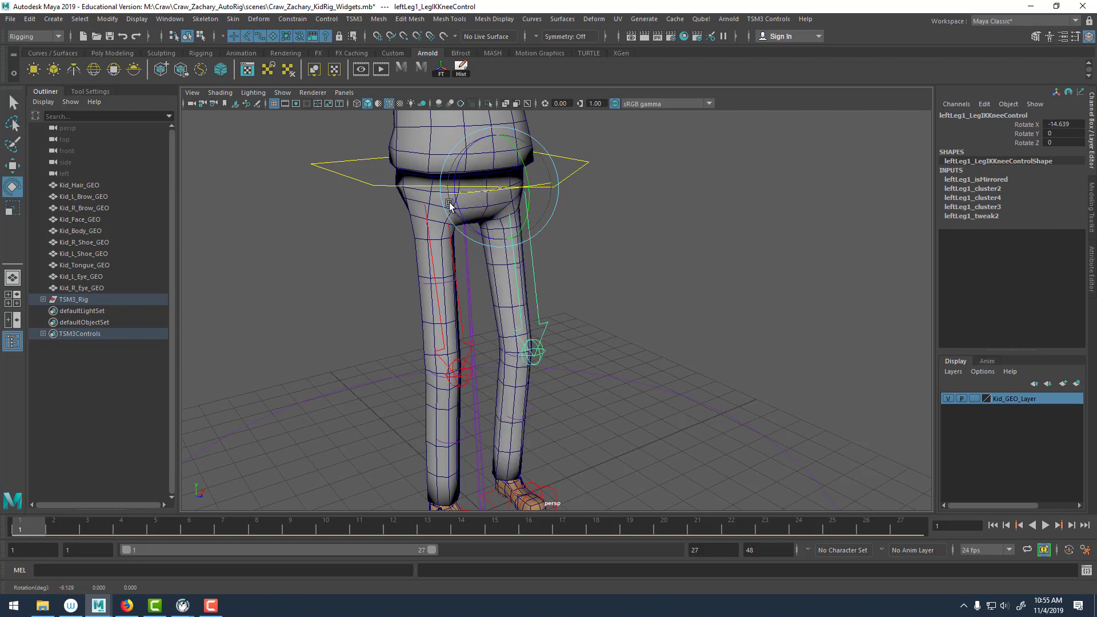
click(708, 234)
scroll(482, 204, down, 6)
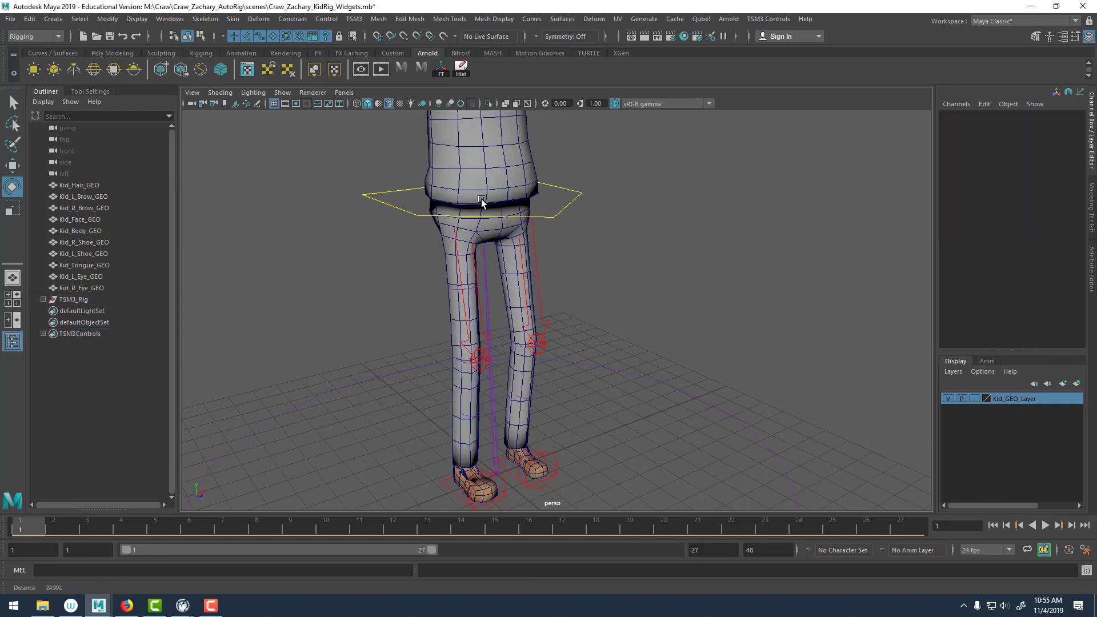
alt+middle_drag(550, 183, 580, 296)
alt+drag(580, 296, 545, 286)
scroll(632, 347, up, 5)
alt+middle_drag(641, 359, 640, 280)
Select TSM3_upper_body and inspect its Spine 1 FKIK switch value.
click(580, 309)
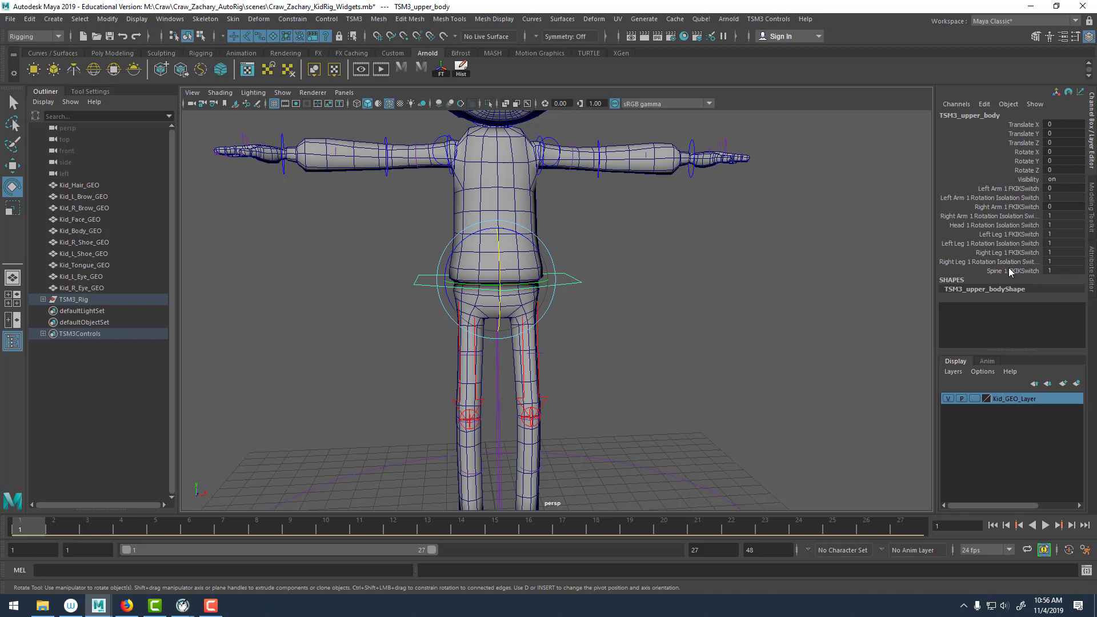
double_click(1050, 271)
click(787, 315)
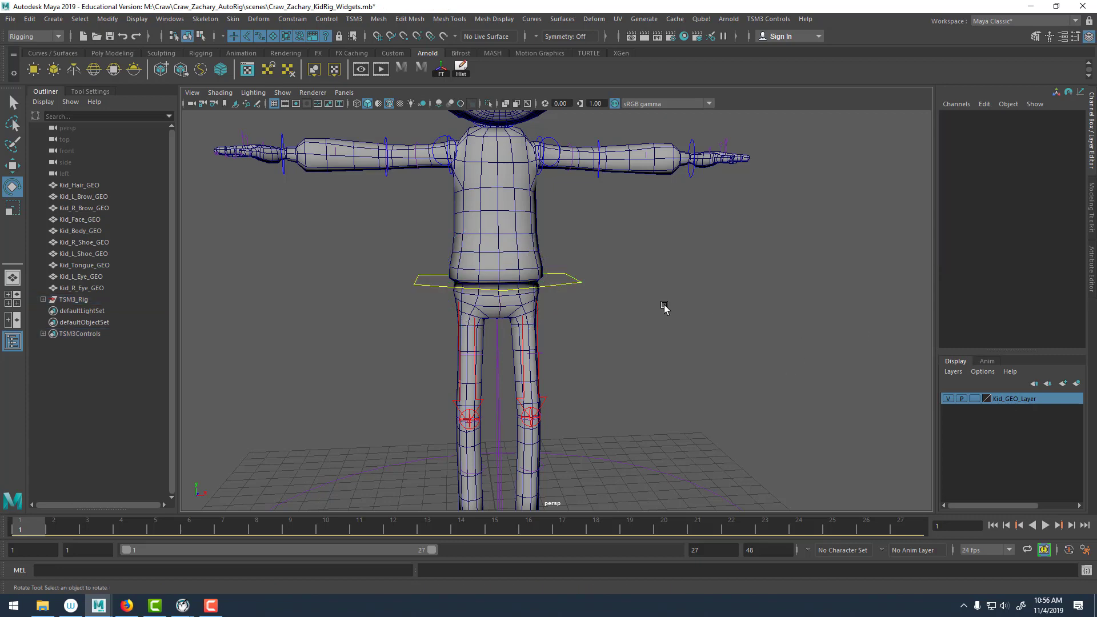
Zoom in on the shoes and select the left foot IK control.
alt+right_drag(663, 309, 461, 325)
alt+middle_drag(460, 326, 536, 248)
alt+right_drag(535, 248, 599, 347)
alt+drag(598, 348, 537, 365)
alt+middle_drag(634, 417, 581, 321)
alt+right_drag(515, 290, 568, 313)
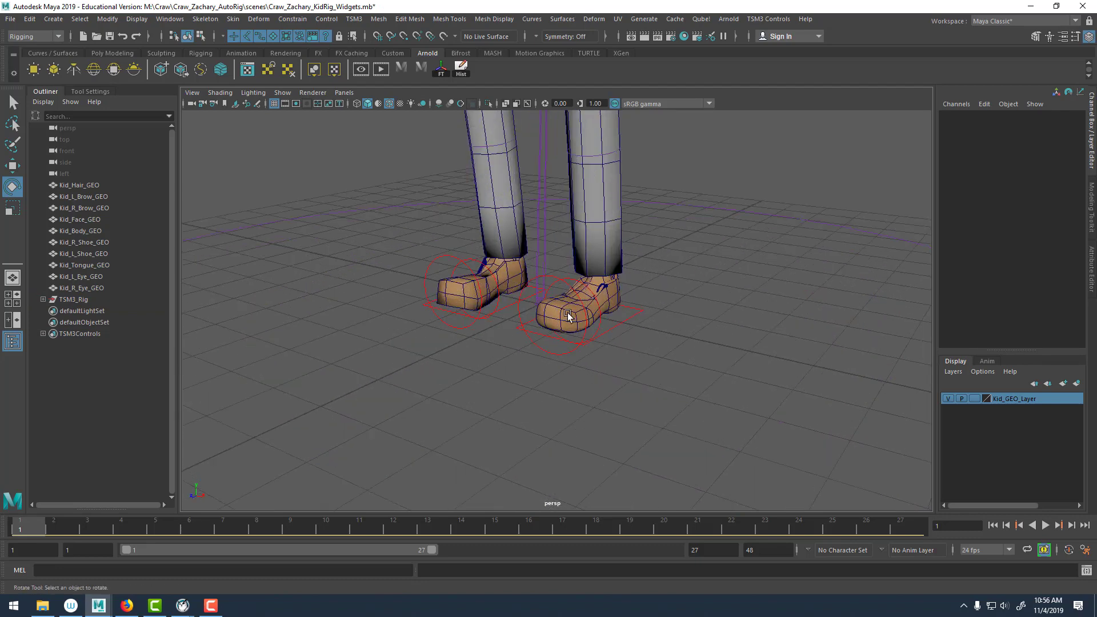
alt+drag(567, 313, 515, 320)
alt+right_drag(514, 320, 669, 381)
click(638, 332)
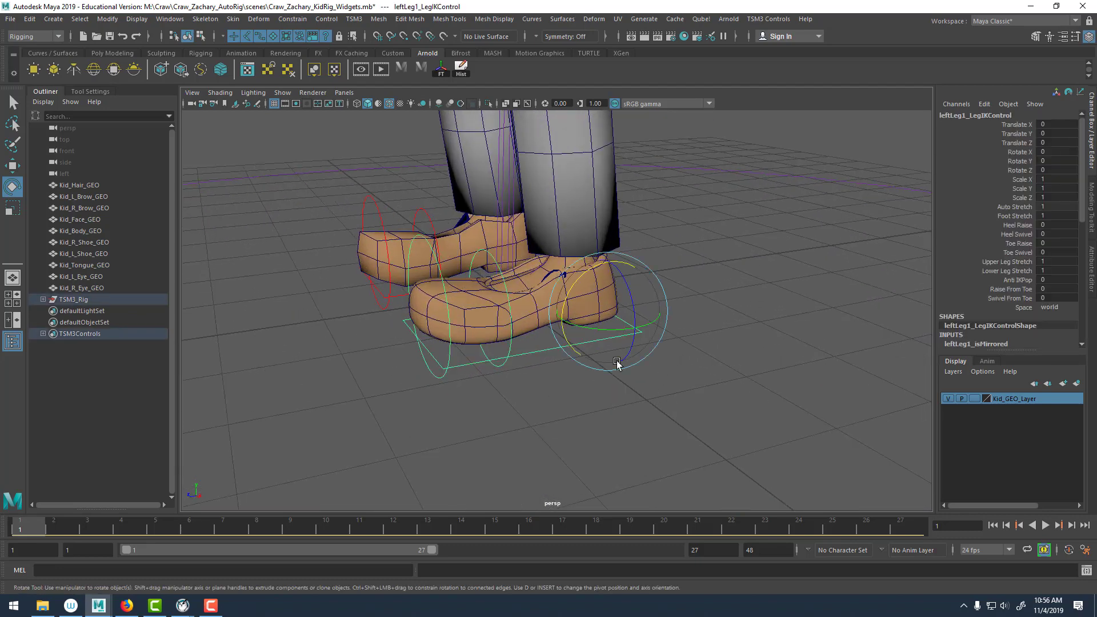
click(1013, 233)
middle_drag(653, 250, 950, 274)
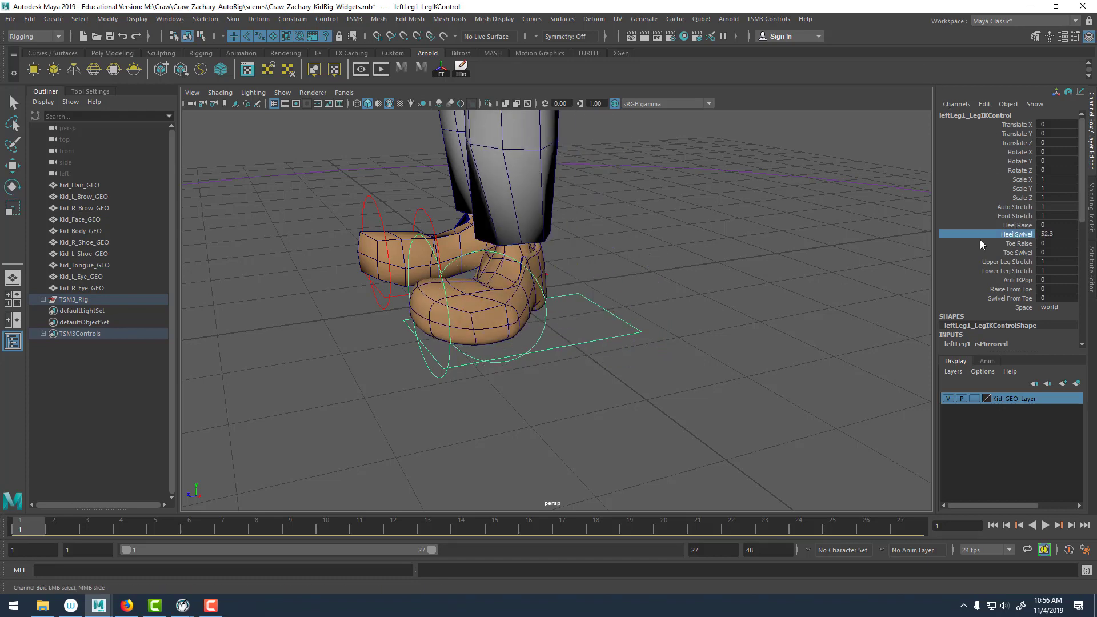
key(ctrl+z)
click(1010, 225)
middle_drag(801, 258, 1093, 271)
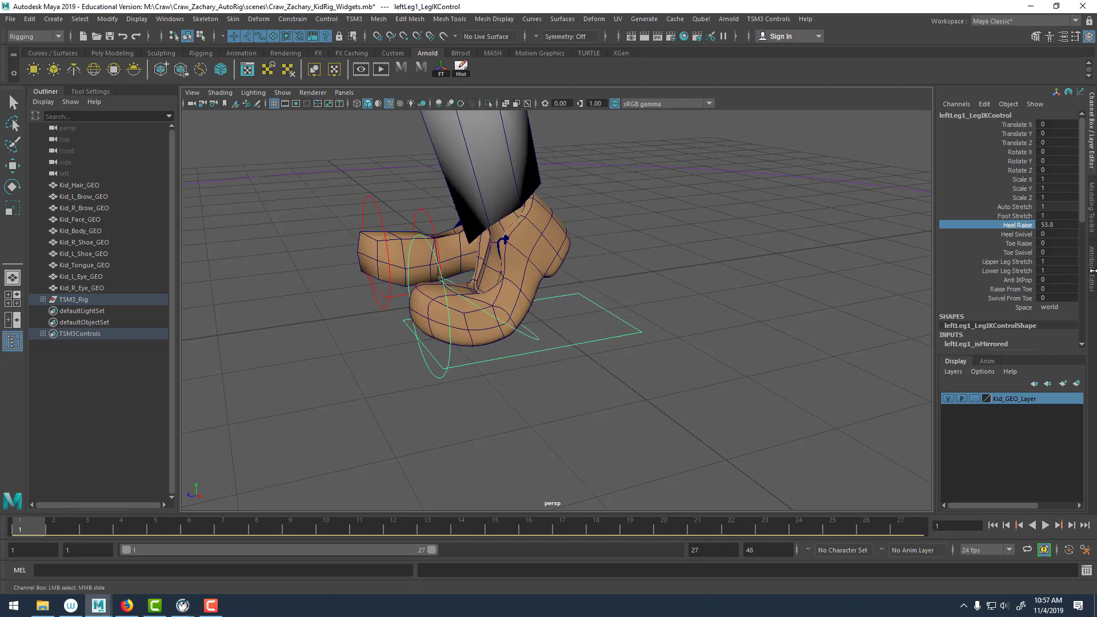
key(ctrl+z)
click(1022, 279)
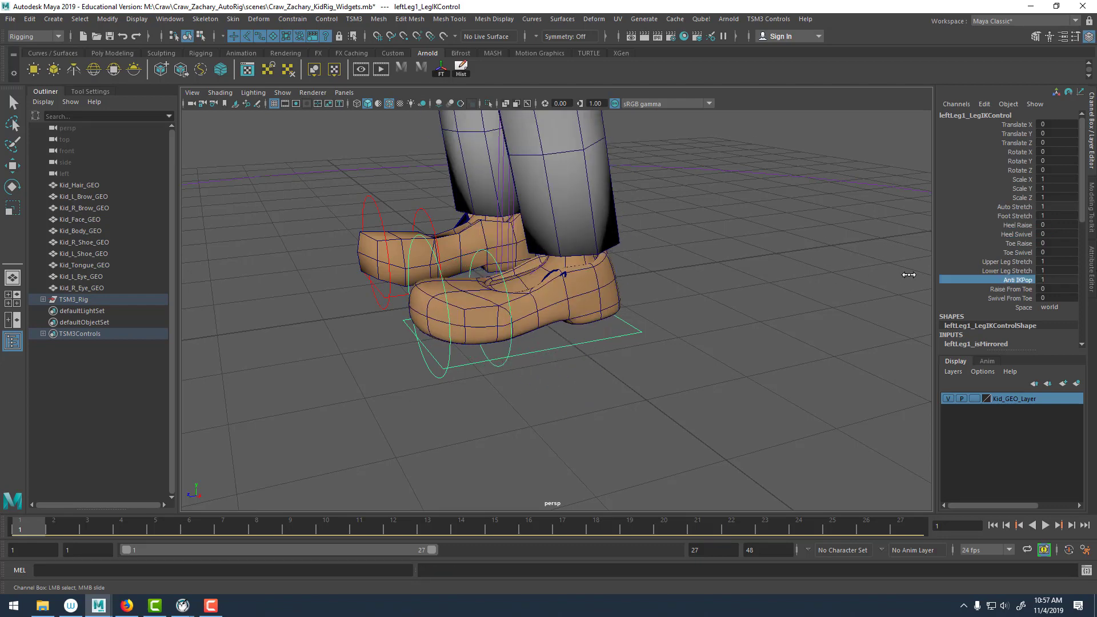
click(1014, 270)
middle_drag(771, 273, 783, 250)
mouse_move(759, 252)
middle_down()
mouse_move(791, 255)
mouse_move(707, 255)
mouse_move(798, 260)
mouse_move(776, 262)
middle_up()
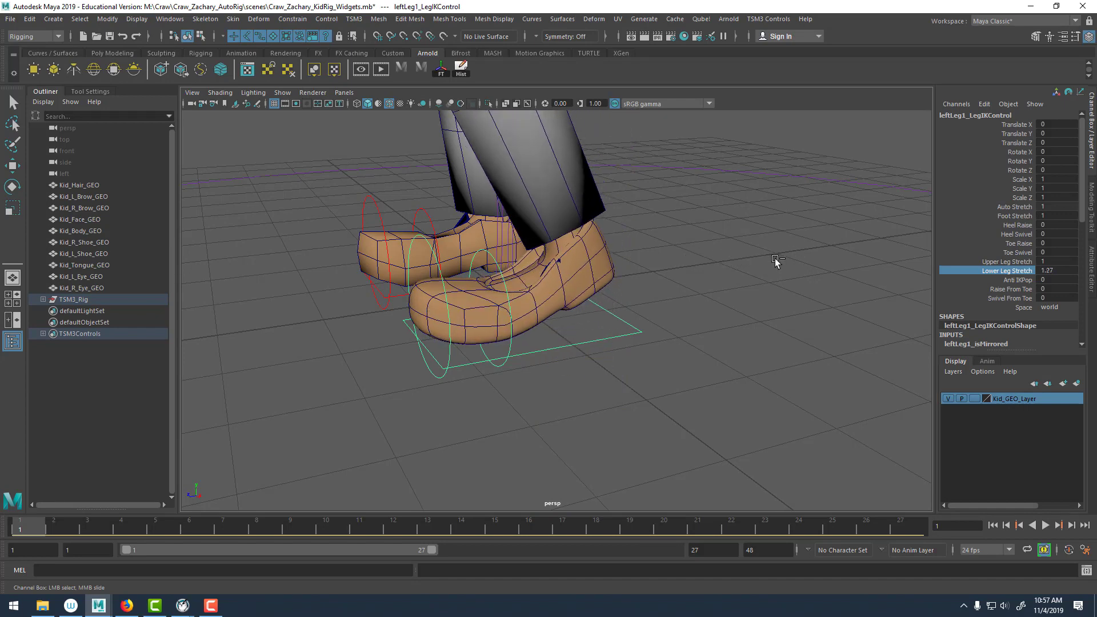
scroll(506, 245, down, 6)
alt+middle_drag(506, 245, 512, 301)
key(ctrl+z)
scroll(590, 255, down, 1)
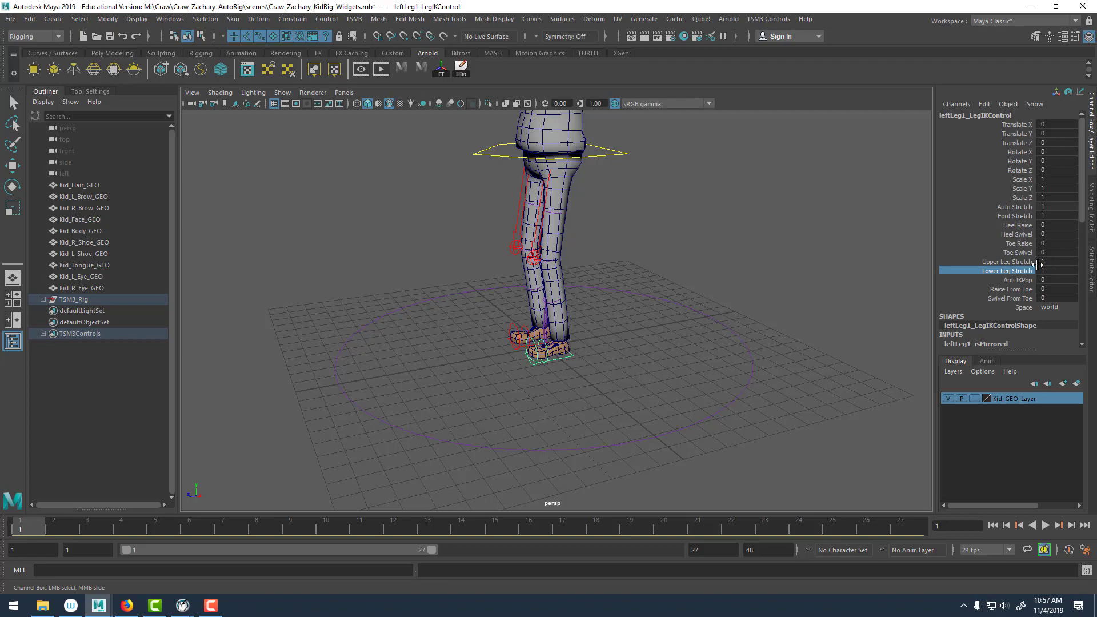
mouse_move(731, 385)
alt+mouse_down()
mouse_move(798, 380)
mouse_move(699, 360)
mouse_move(766, 382)
mouse_move(745, 378)
alt+mouse_up()
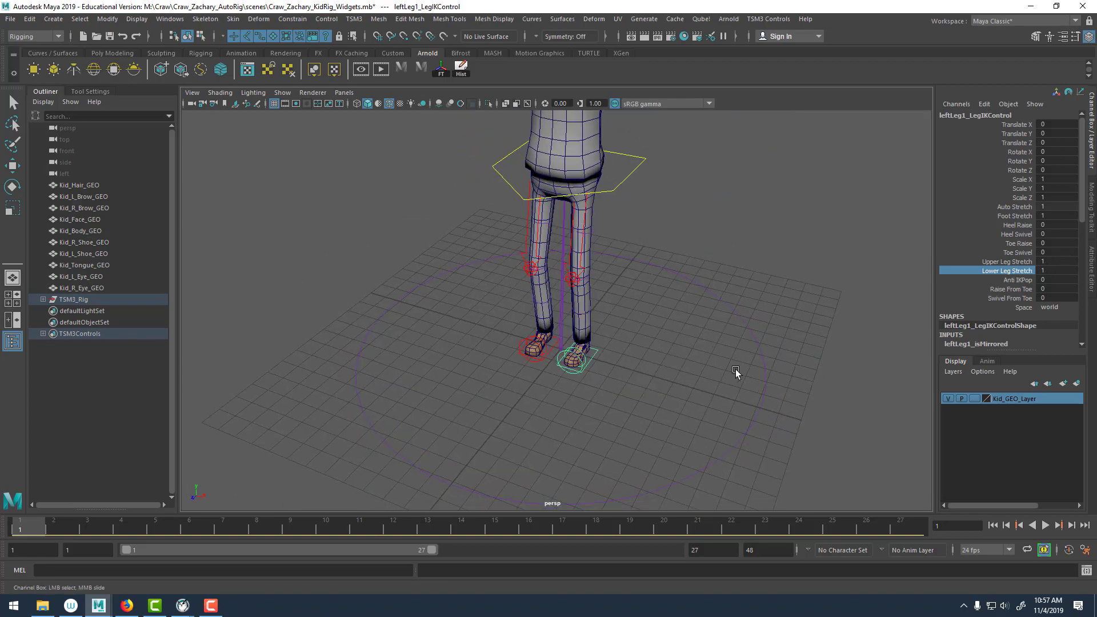
alt+middle_drag(717, 329, 732, 332)
alt+drag(732, 333, 794, 326)
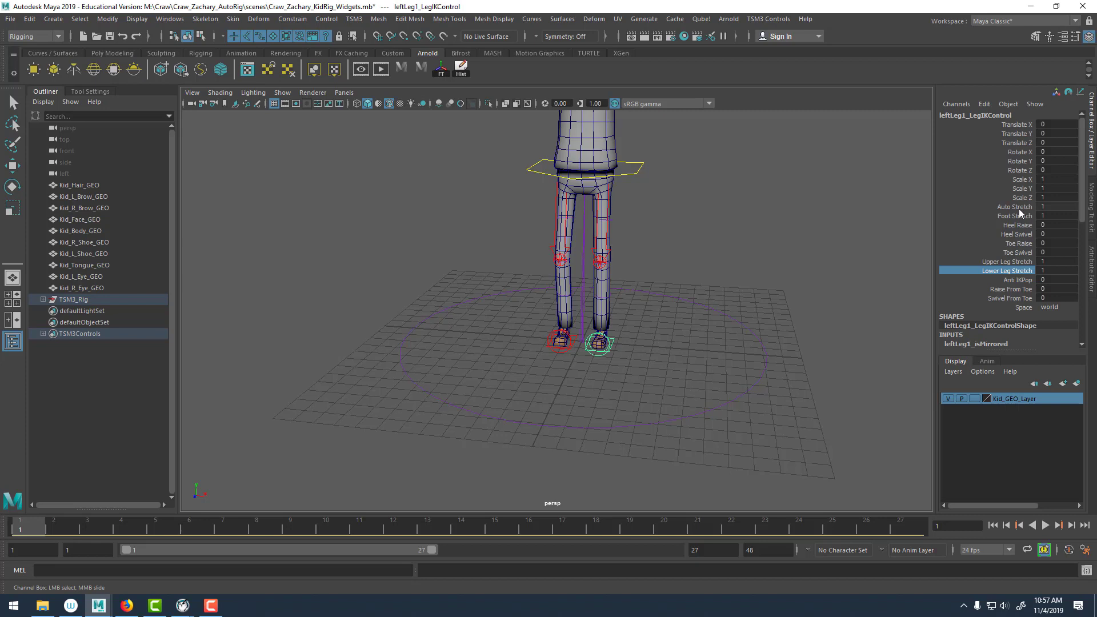
Switch to Rotate, select the TSM3_root ground circle, and frame the whole character.
key(e)
drag(752, 301, 728, 365)
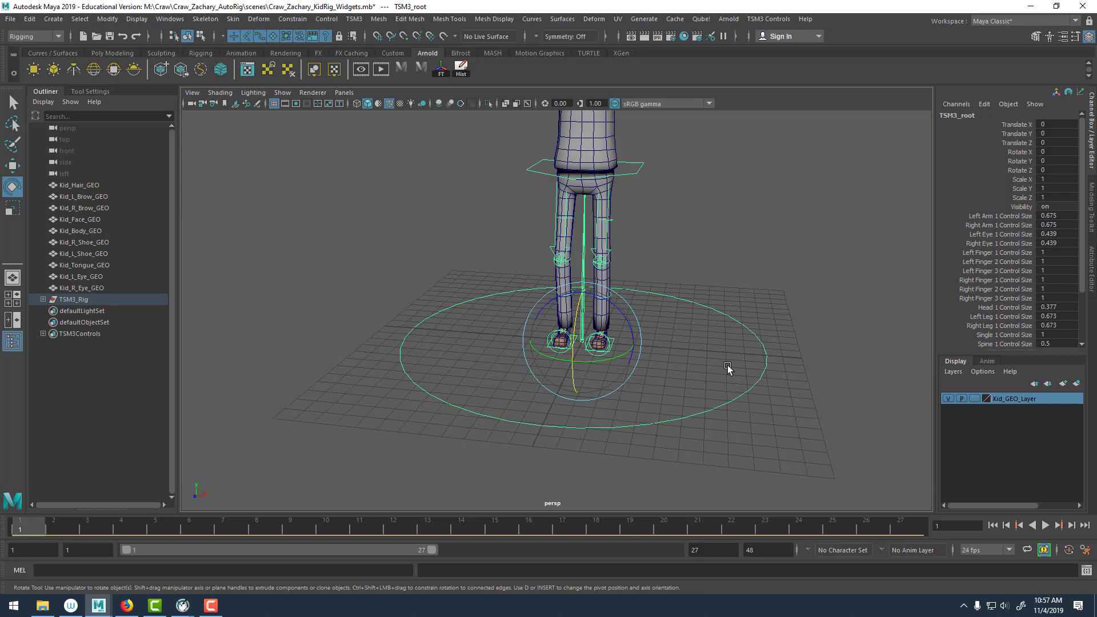
alt+right_drag(736, 276, 639, 274)
alt+middle_drag(639, 274, 606, 324)
alt+drag(607, 324, 590, 333)
alt+right_drag(590, 333, 735, 372)
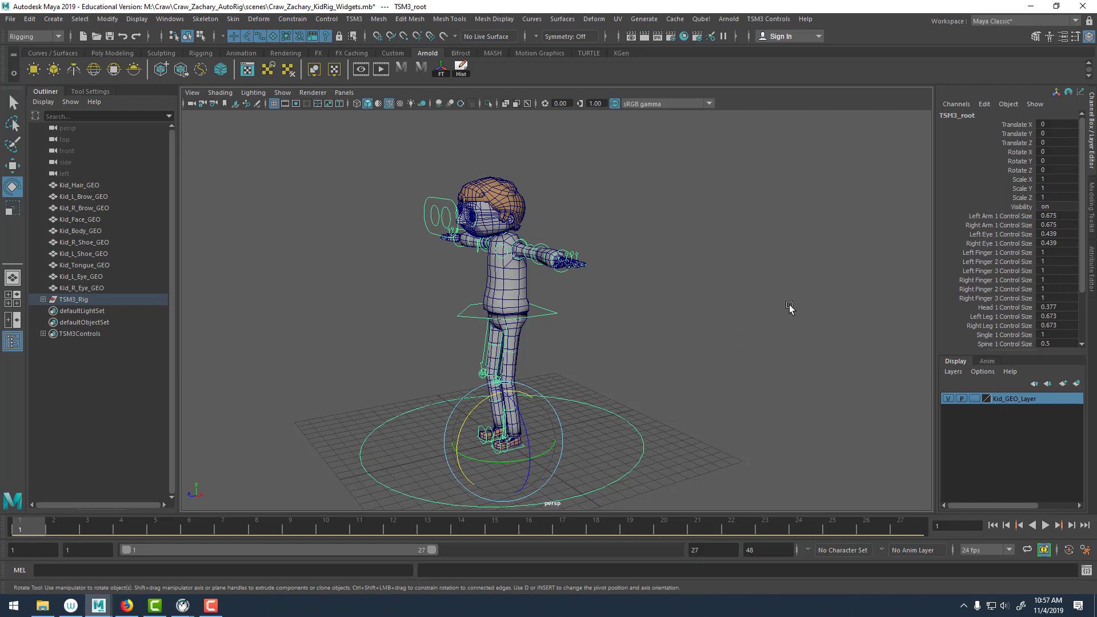
Toggle the character's transparency, zoom to the hand, and hide Kid_GEO_Layer.
alt+drag(650, 218, 743, 246)
alt+right_drag(742, 246, 771, 320)
click(507, 102)
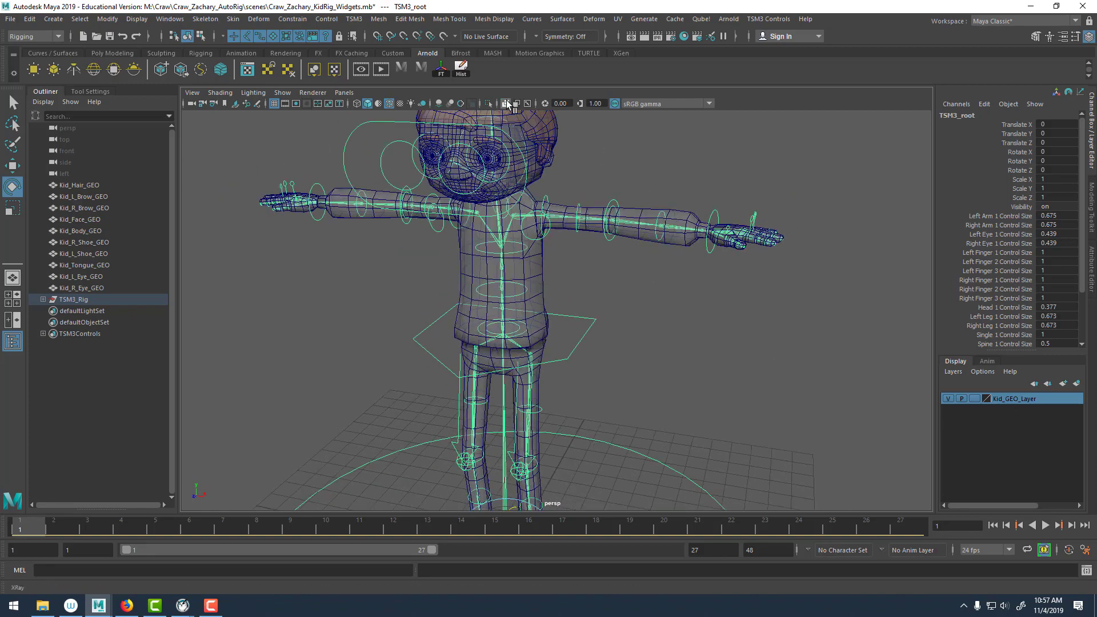
click(508, 103)
alt+drag(757, 289, 705, 383)
alt+right_drag(705, 382, 847, 430)
alt+middle_drag(812, 320, 716, 380)
alt+right_drag(717, 384, 768, 435)
click(949, 398)
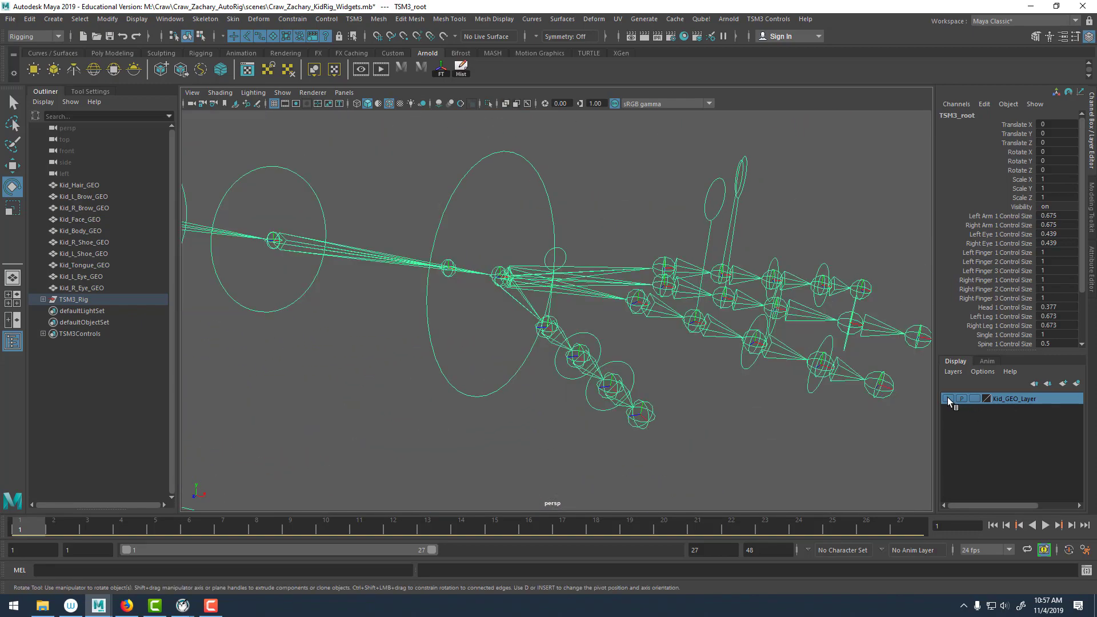
Check the finger and spine controls, show Kid_GEO_Layer again, and select TSM3_root.
click(743, 374)
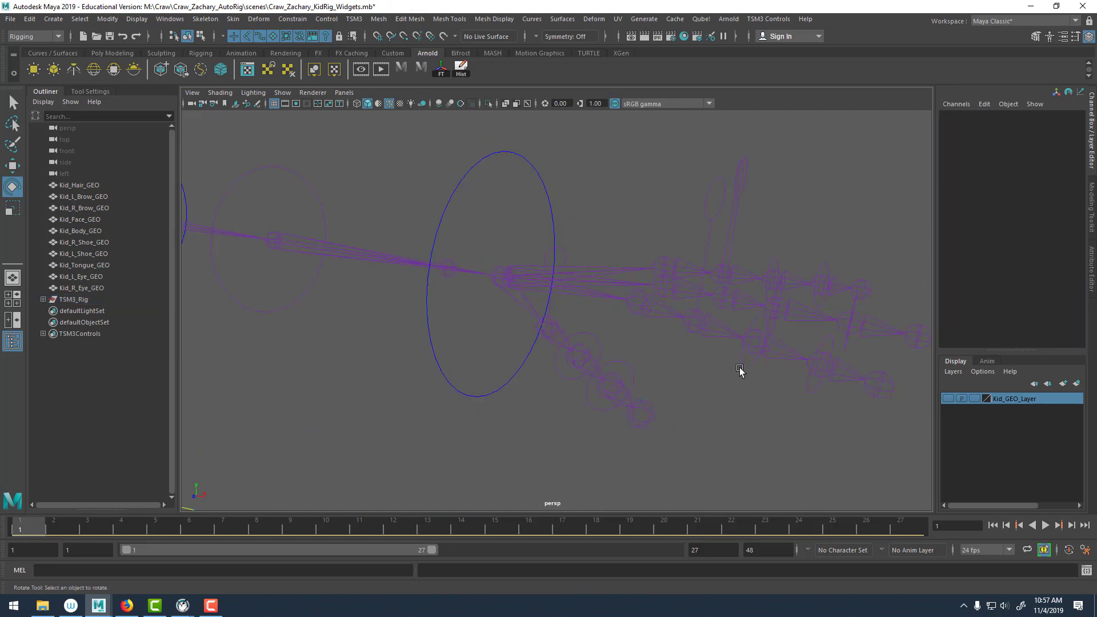
click(735, 375)
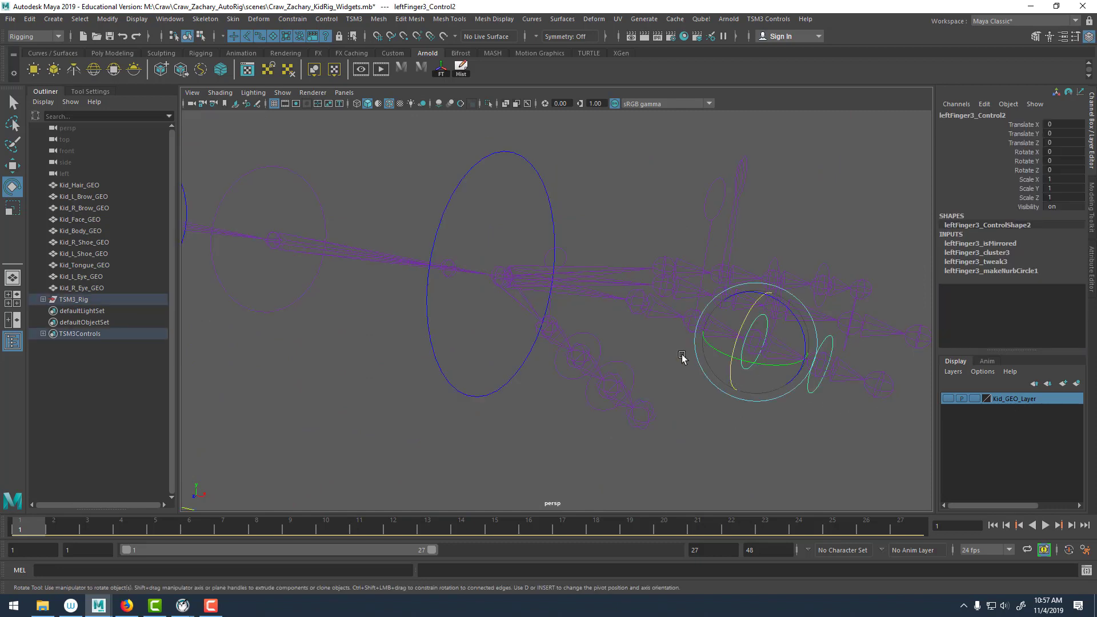
alt+right_drag(657, 317, 593, 228)
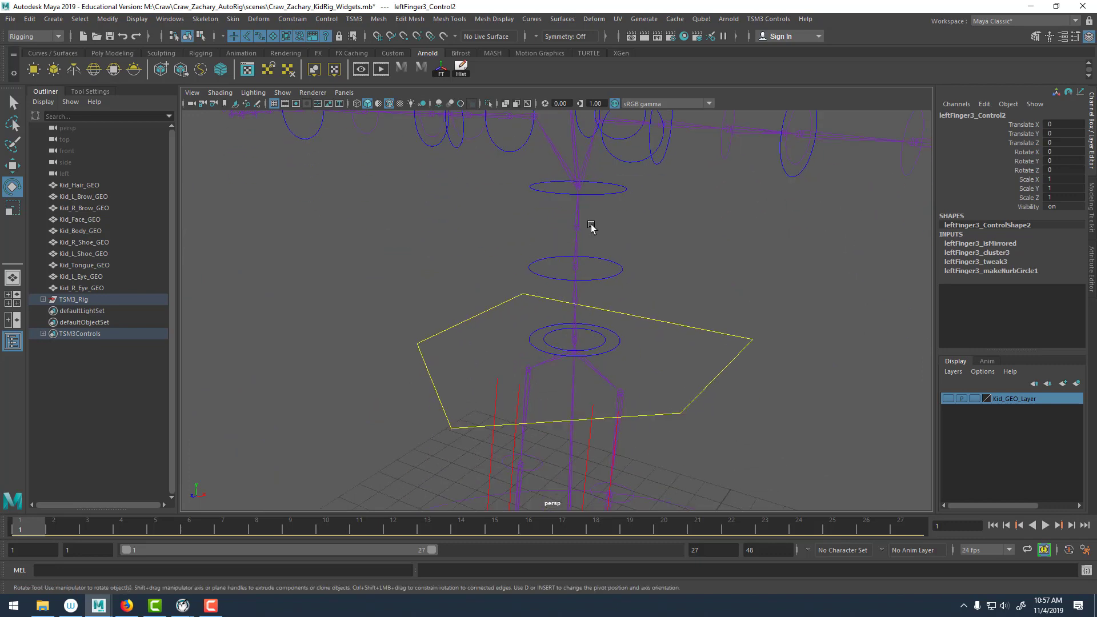
click(600, 192)
click(603, 278)
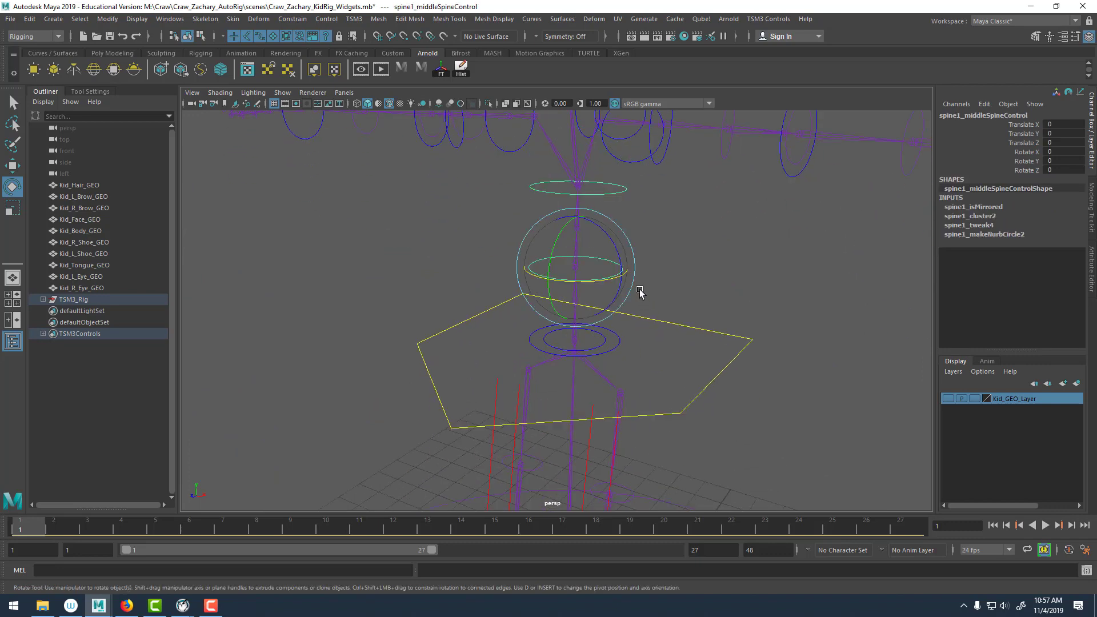
alt+right_drag(641, 264, 561, 243)
alt+drag(560, 242, 606, 250)
click(706, 282)
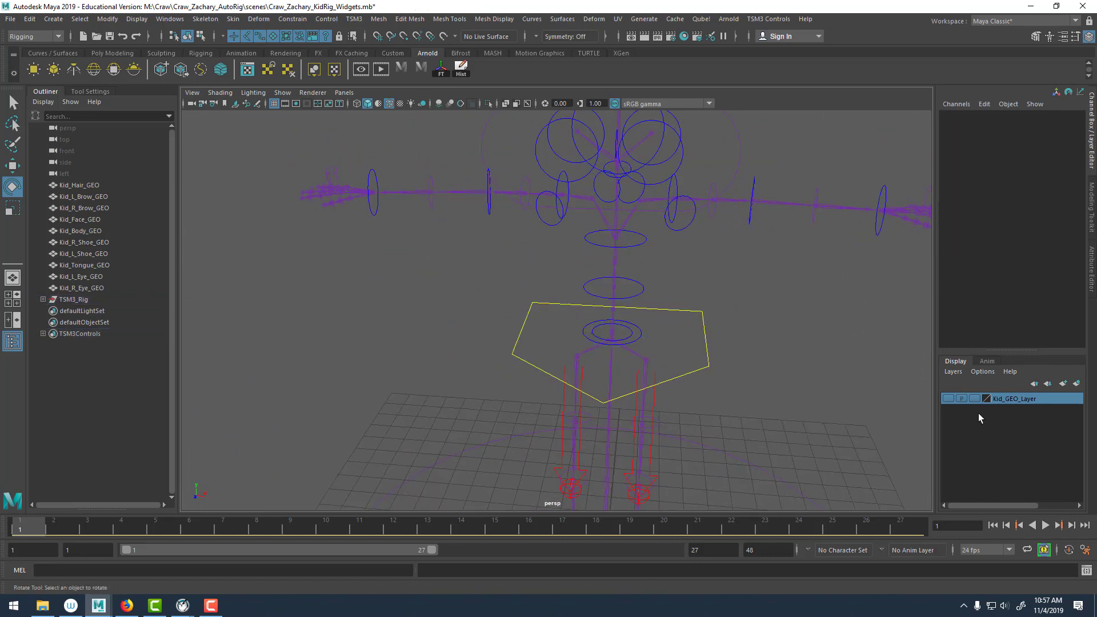
click(949, 397)
alt+middle_drag(791, 419, 645, 294)
drag(657, 341, 621, 401)
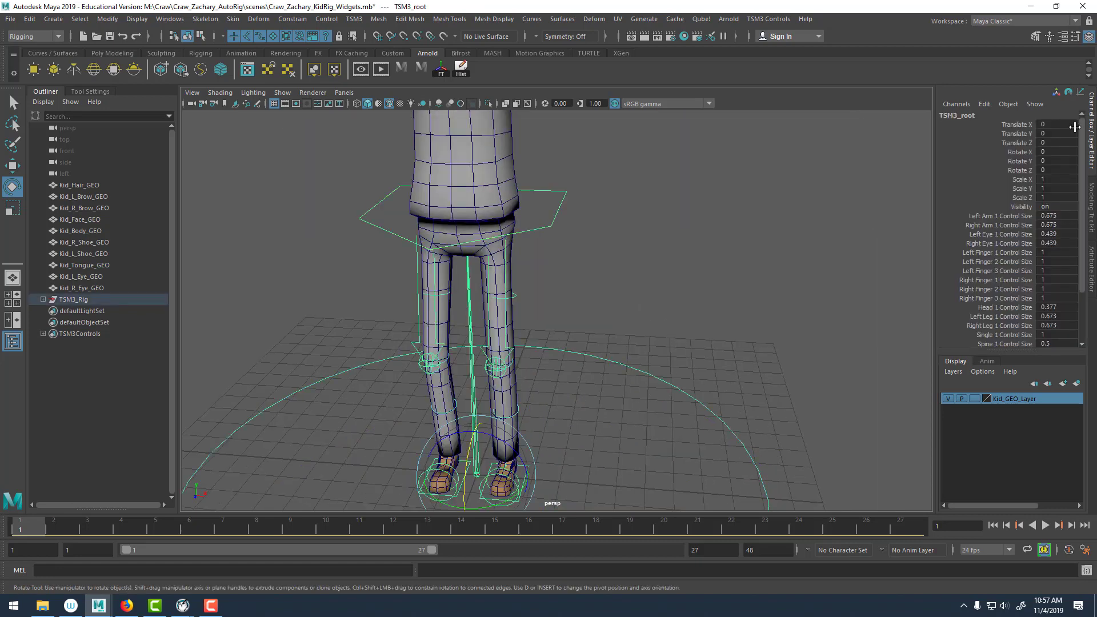
Set all six finger and both thumb Control Size channels to 2.24.
scroll(1082, 245, down, 3)
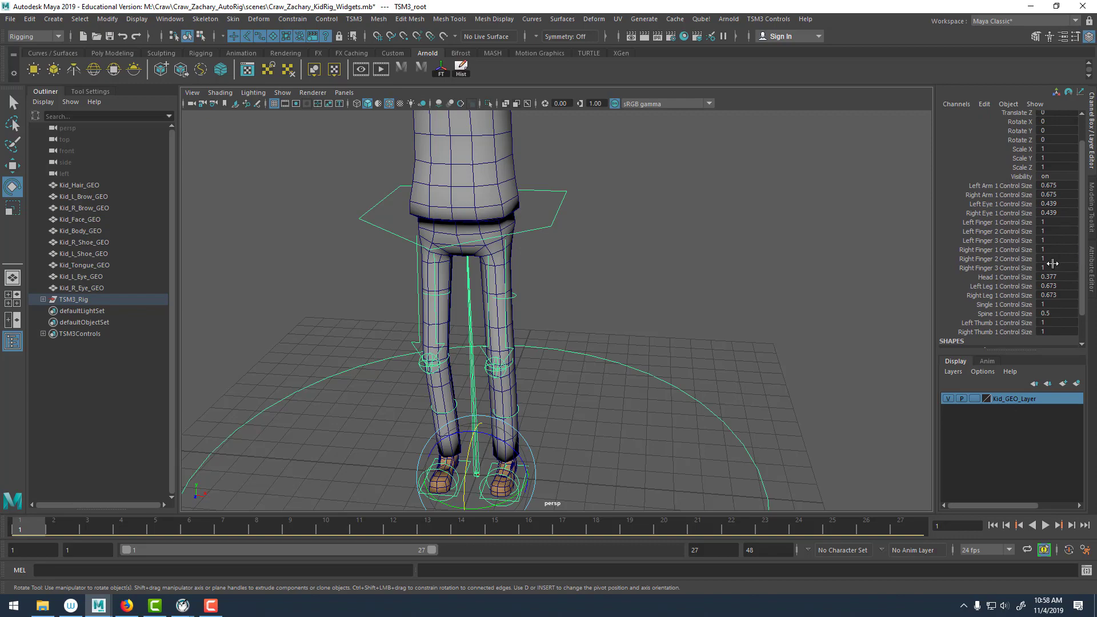
alt+middle_drag(655, 223, 663, 397)
alt+right_drag(615, 403, 728, 412)
alt+drag(727, 412, 717, 420)
alt+middle_drag(717, 420, 626, 380)
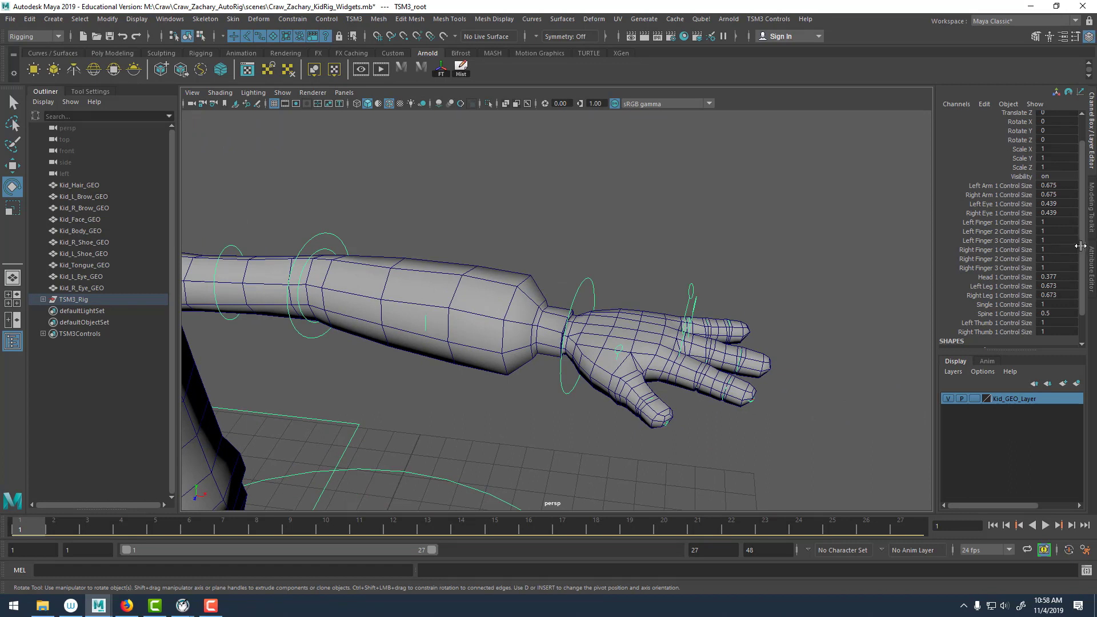
scroll(1063, 266, down, 3)
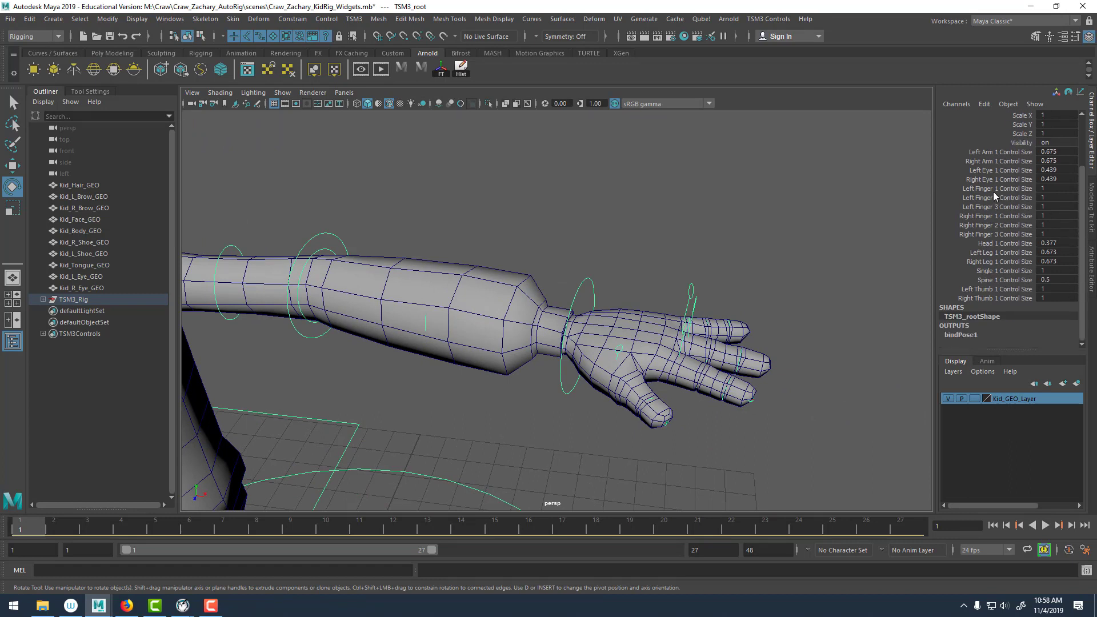
drag(992, 190, 990, 234)
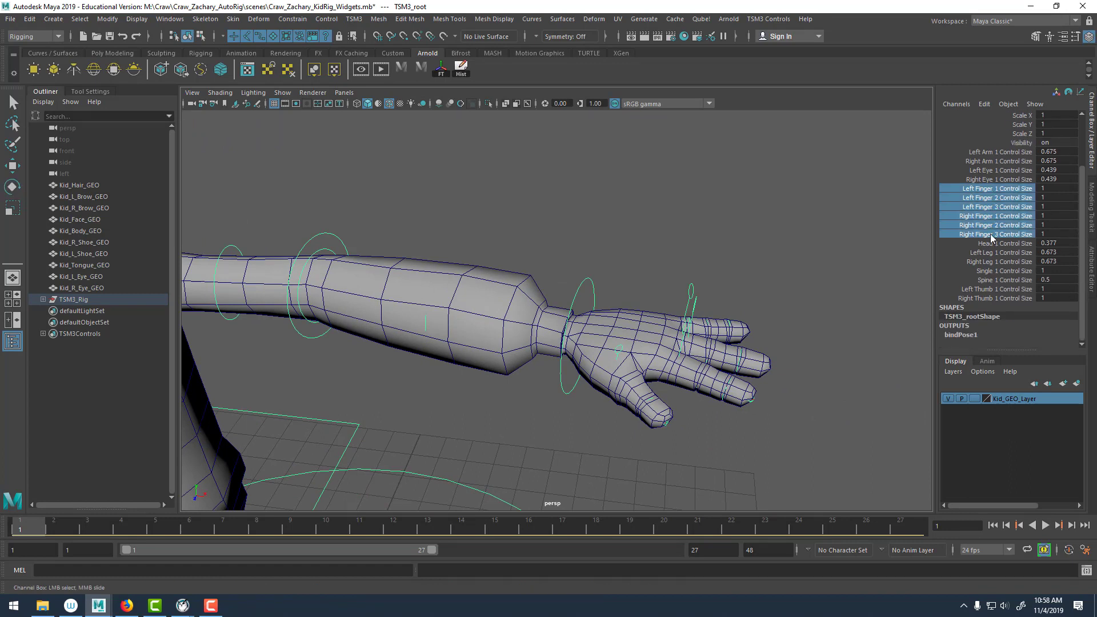
ctrl+click(997, 288)
ctrl+click(974, 297)
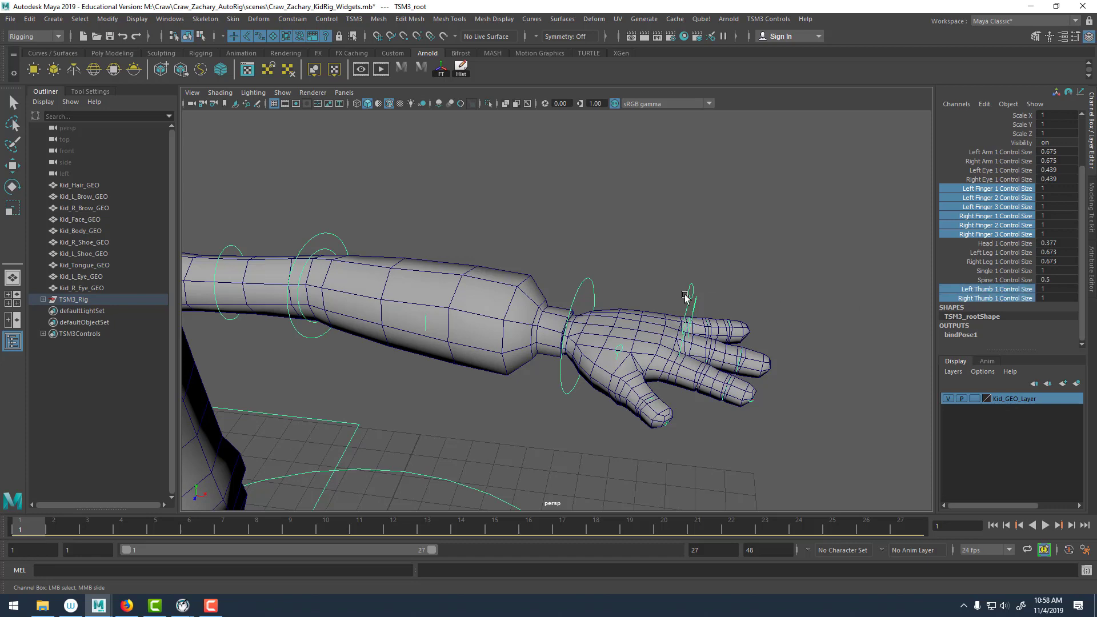
alt+middle_drag(801, 273, 736, 255)
middle_drag(679, 218, 758, 227)
alt+drag(748, 280, 721, 317)
middle_drag(722, 234, 711, 231)
click(721, 229)
Reselect TSM3_root and raise Spine 1 Control Size to 1.44.
alt+right_drag(719, 229, 464, 217)
alt+middle_drag(417, 260, 581, 213)
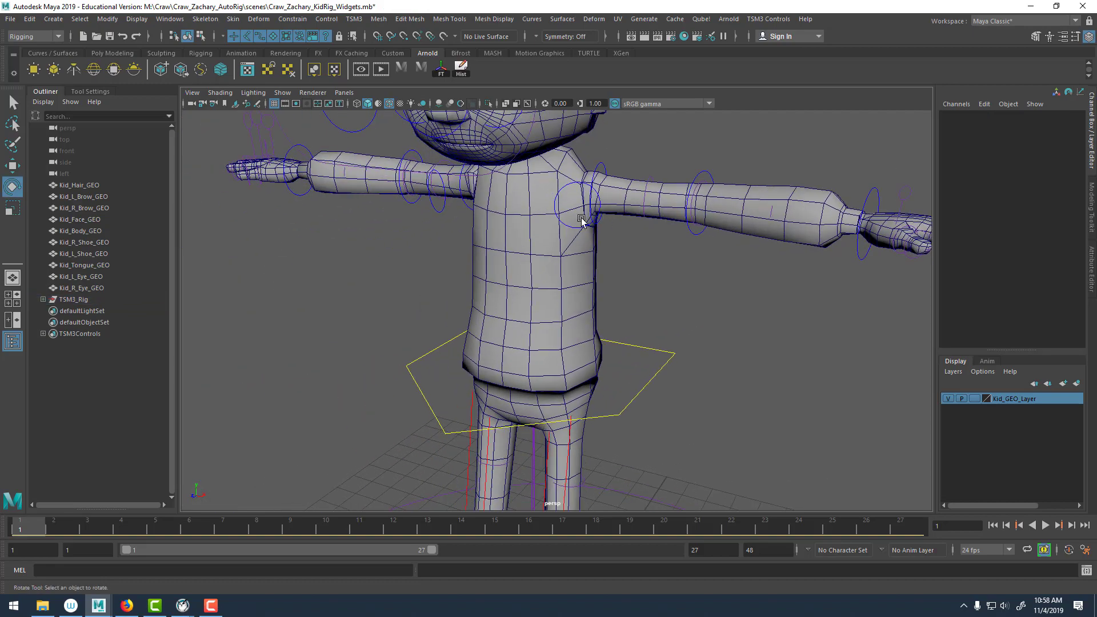
alt+drag(582, 212, 581, 215)
alt+right_drag(616, 362, 366, 290)
alt+middle_drag(659, 414, 631, 351)
alt+right_drag(632, 351, 671, 418)
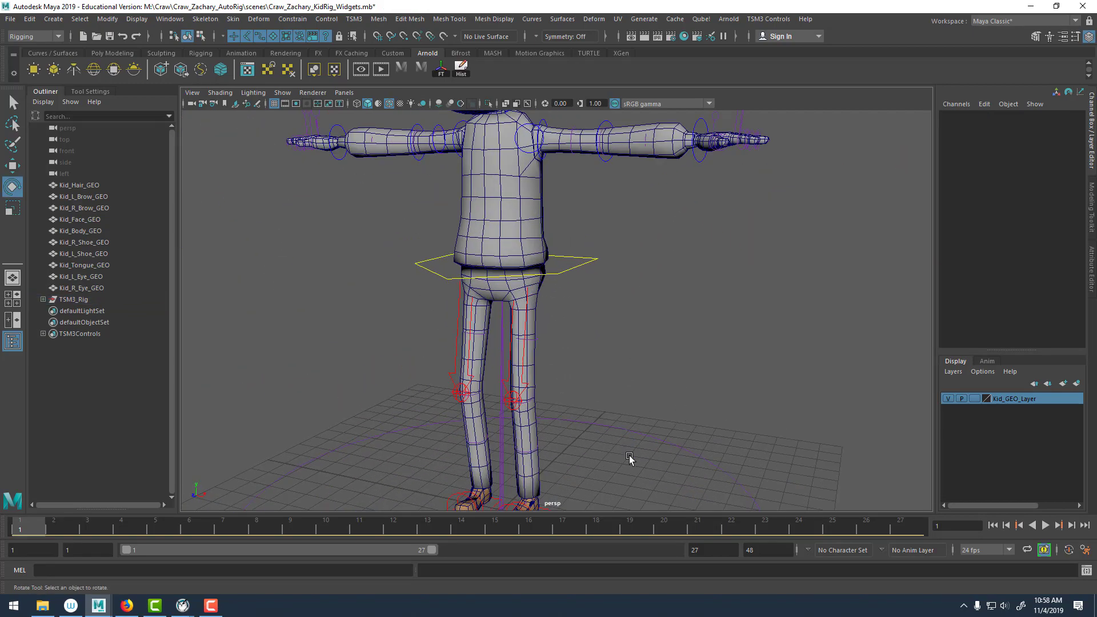
click(661, 437)
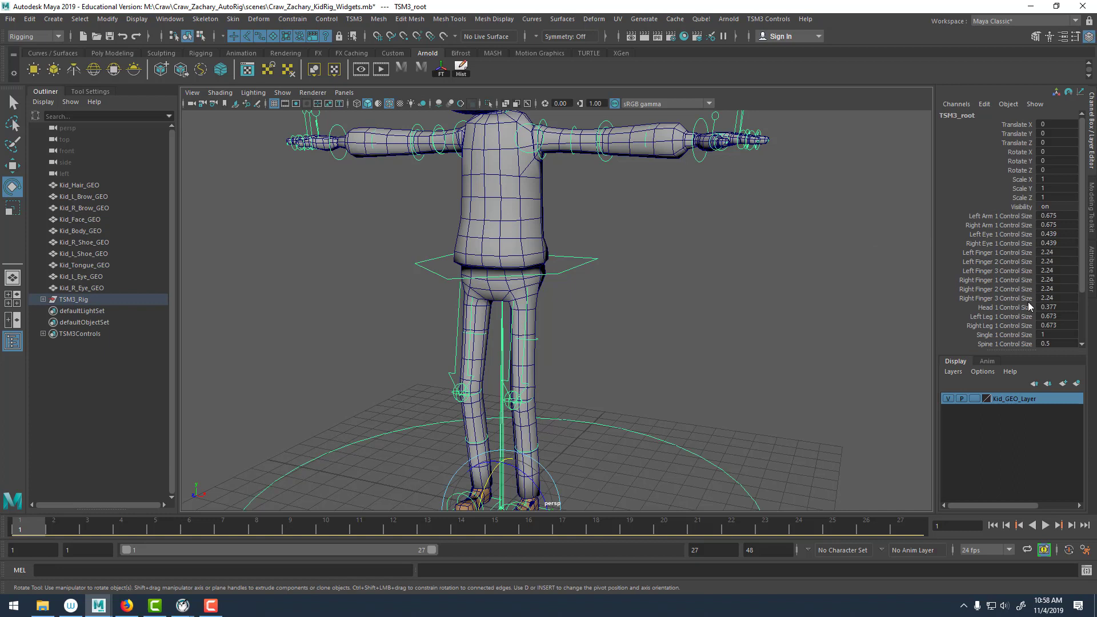
scroll(1025, 305, down, 2)
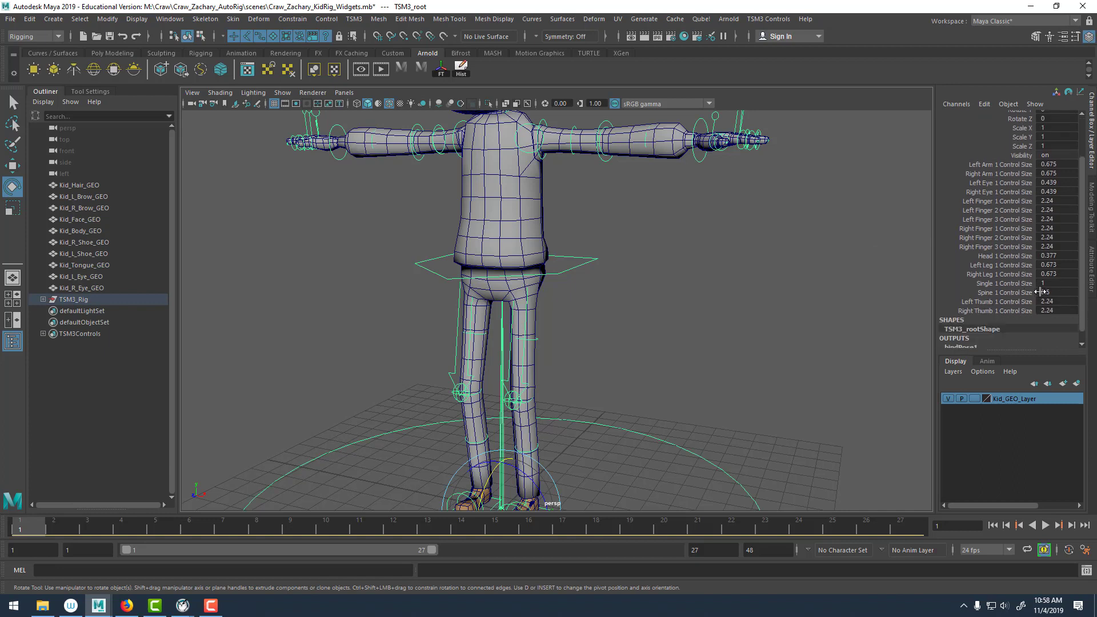
click(982, 294)
middle_drag(675, 234, 754, 234)
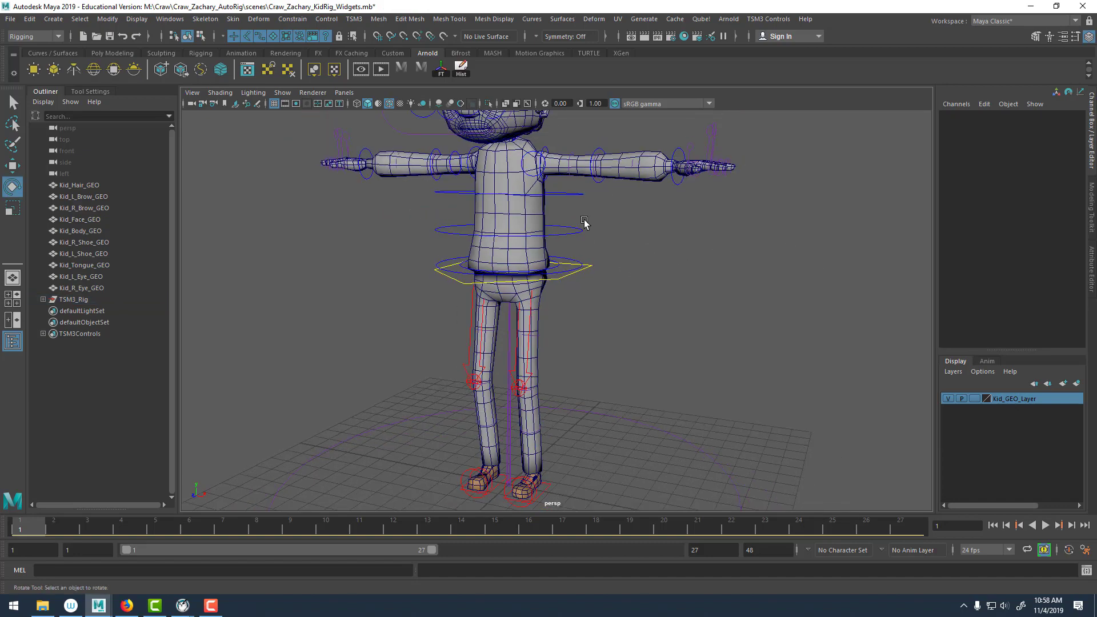
On TSM3_root, raise Head 1 Control Size to 1.437 so its circle surrounds the head.
alt+drag(584, 222, 675, 230)
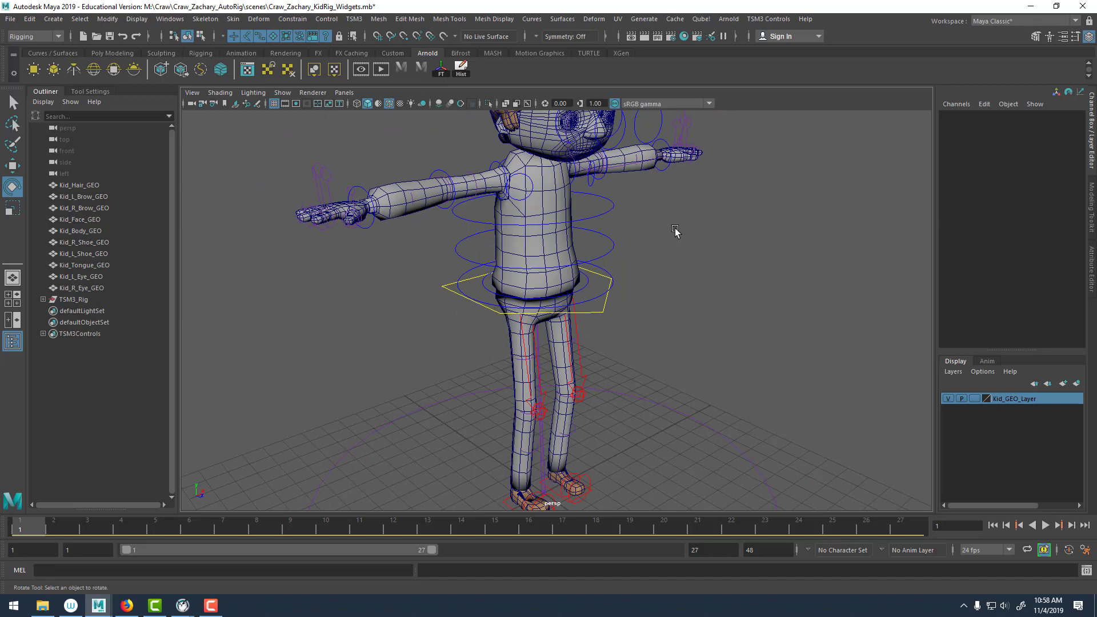
drag(723, 378, 672, 447)
scroll(993, 265, down, 3)
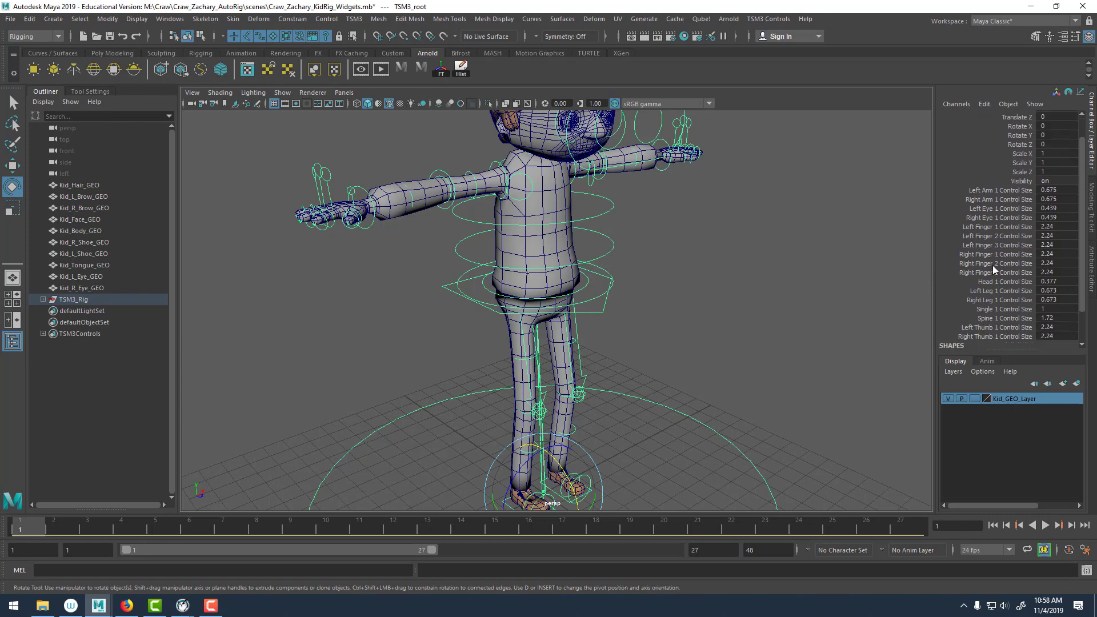
alt+middle_drag(762, 304, 765, 416)
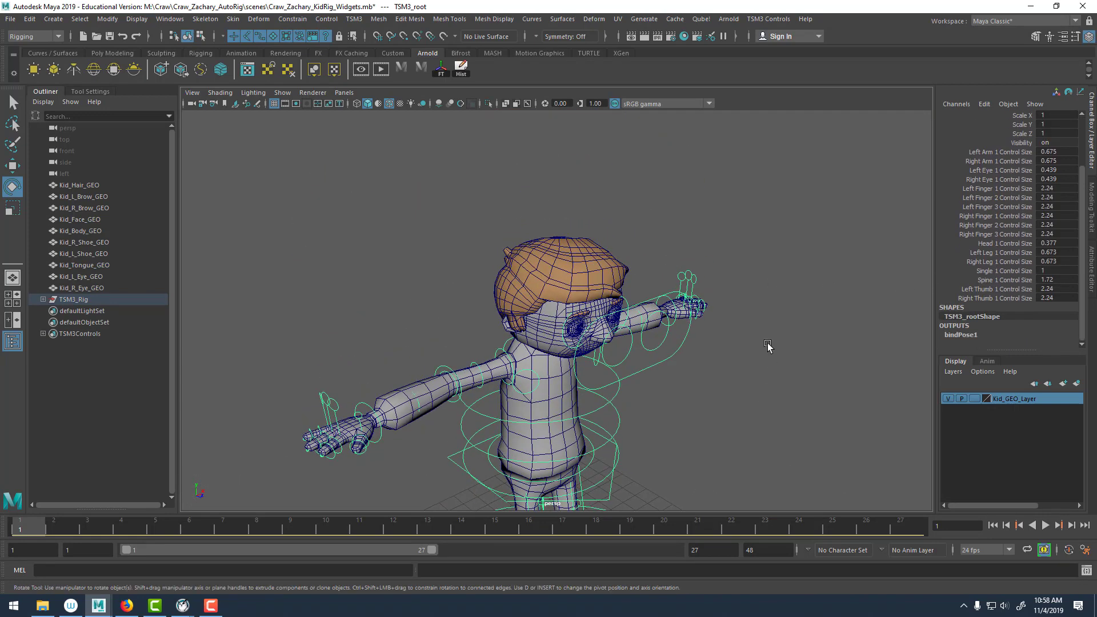
click(1002, 245)
alt+drag(536, 263, 541, 252)
scroll(541, 251, up, 1)
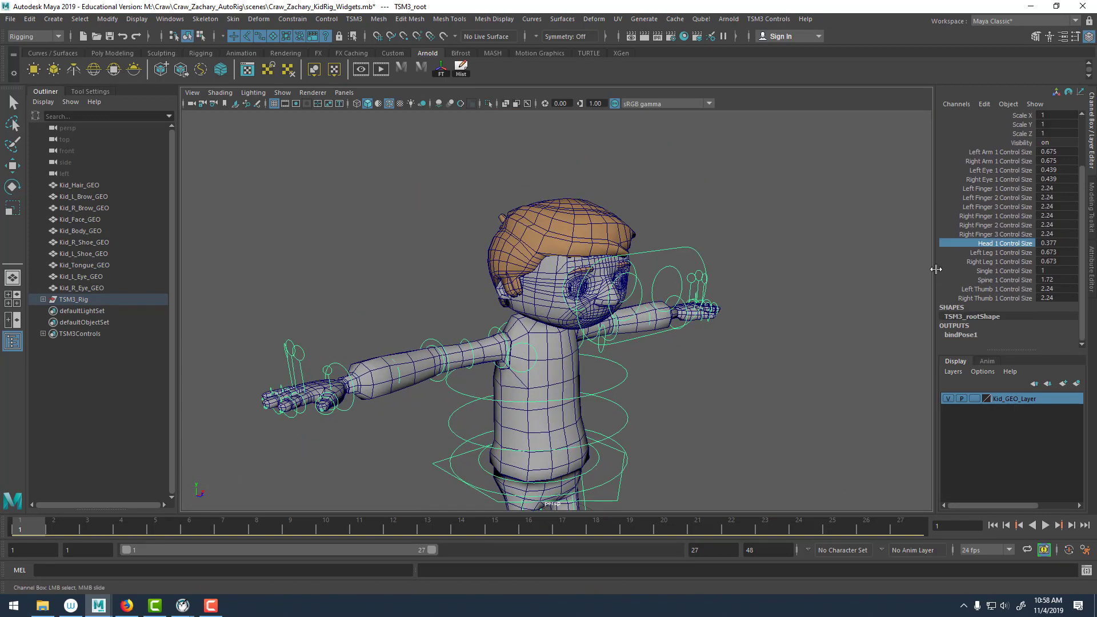
middle_drag(552, 151, 595, 192)
Orbit around the character to inspect the enlarged head control.
click(729, 192)
alt+right_drag(714, 196, 473, 218)
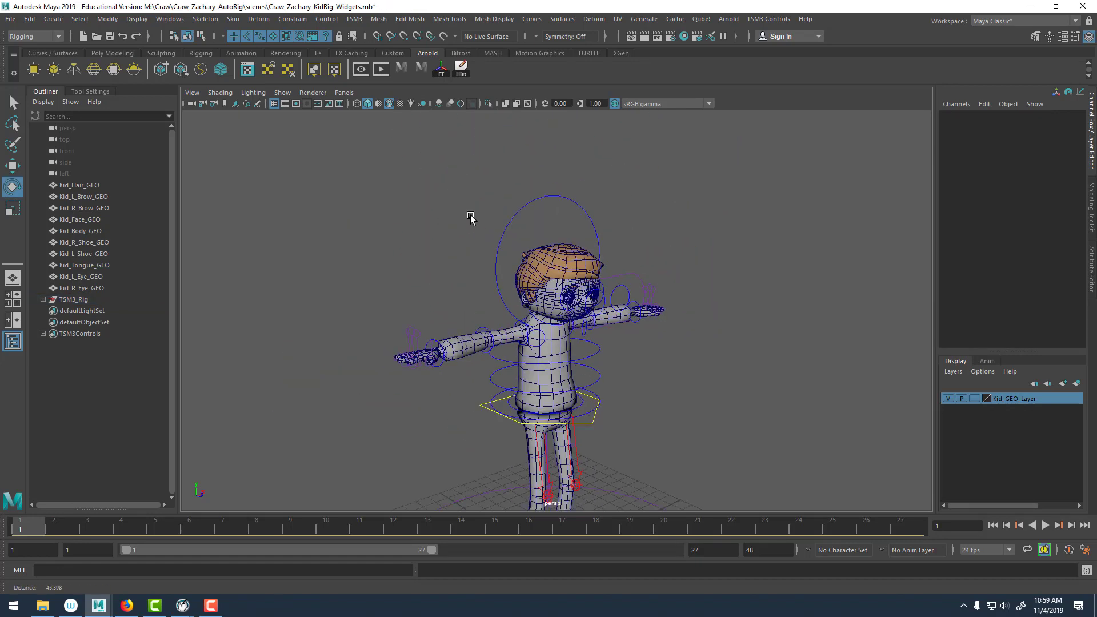
alt+drag(476, 217, 728, 228)
alt+right_drag(540, 314, 629, 355)
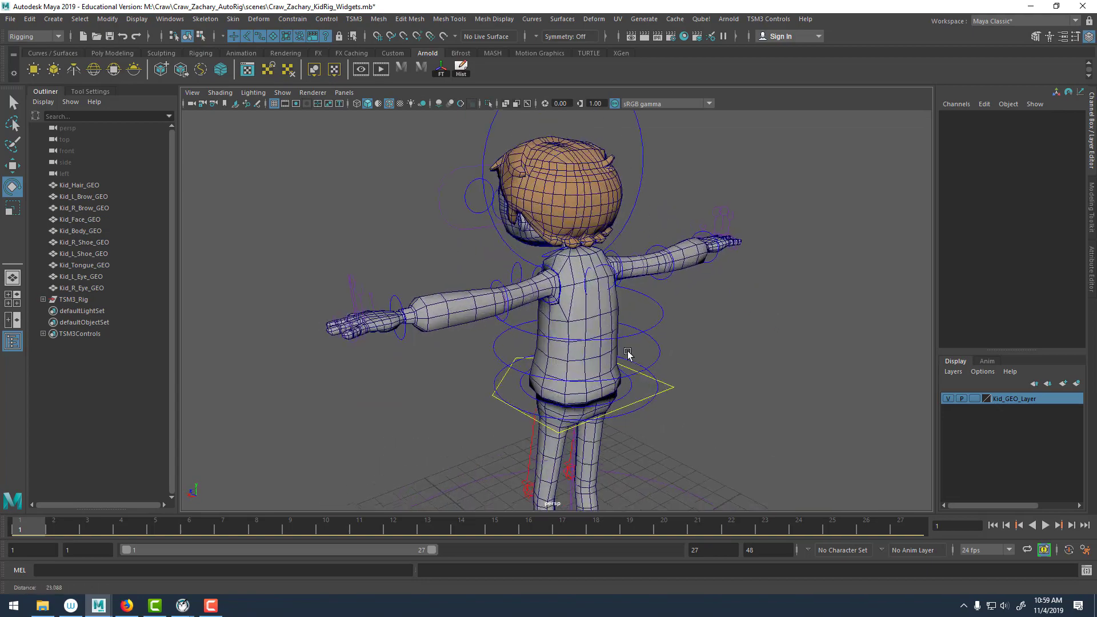
alt+drag(482, 288, 669, 283)
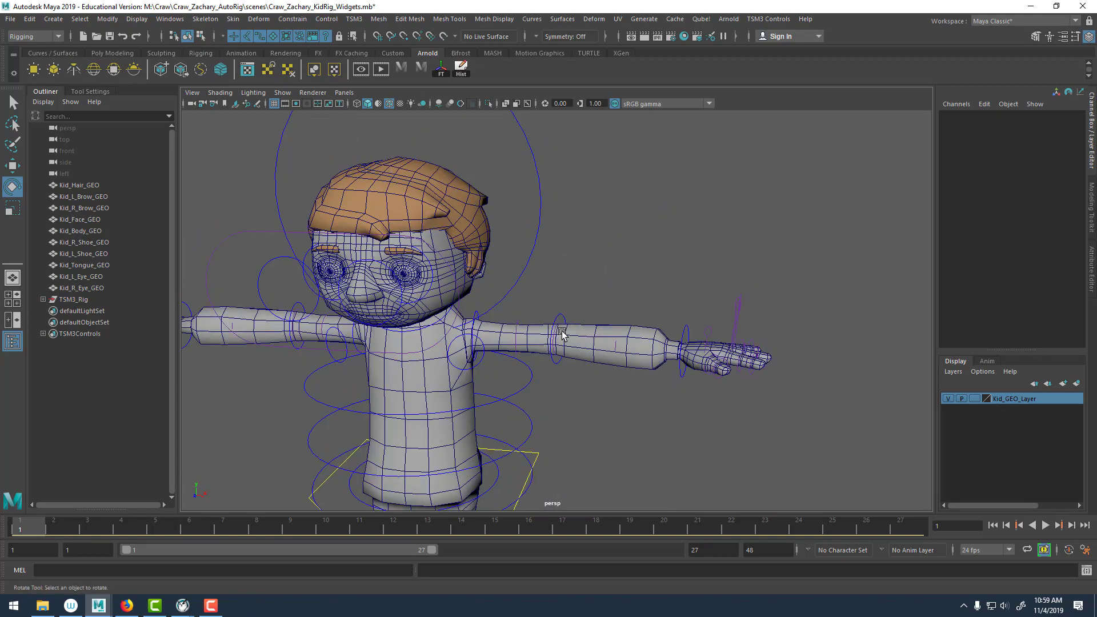
alt+drag(571, 343, 440, 334)
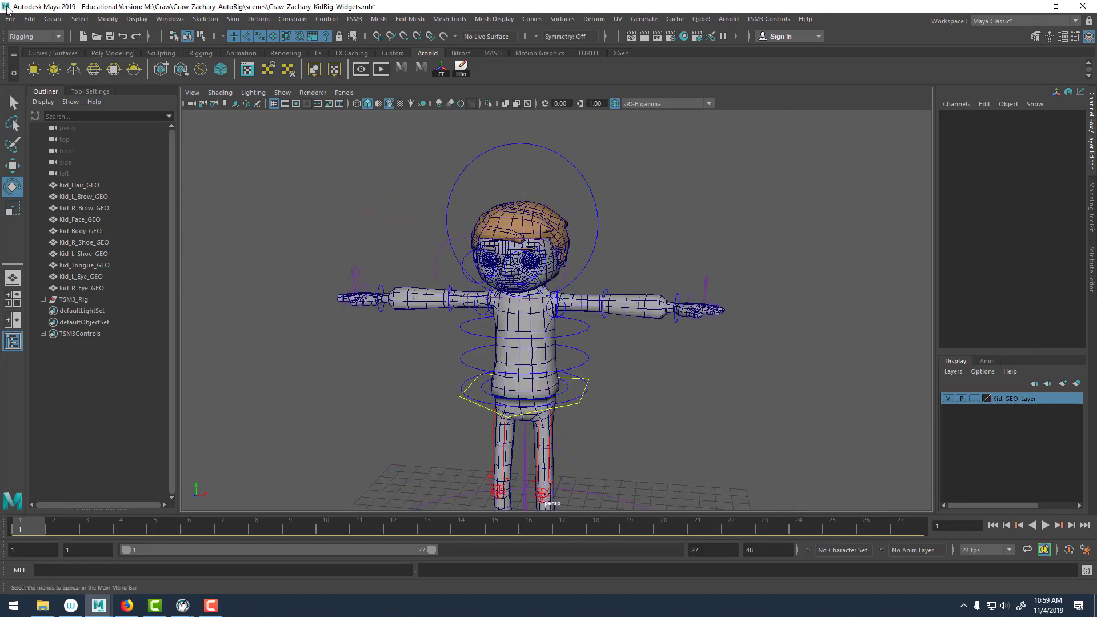
Save the scene as Craw_Zachary_Kid_AutoRig_01.mb, continuing past the student version warning.
click(10, 19)
click(46, 76)
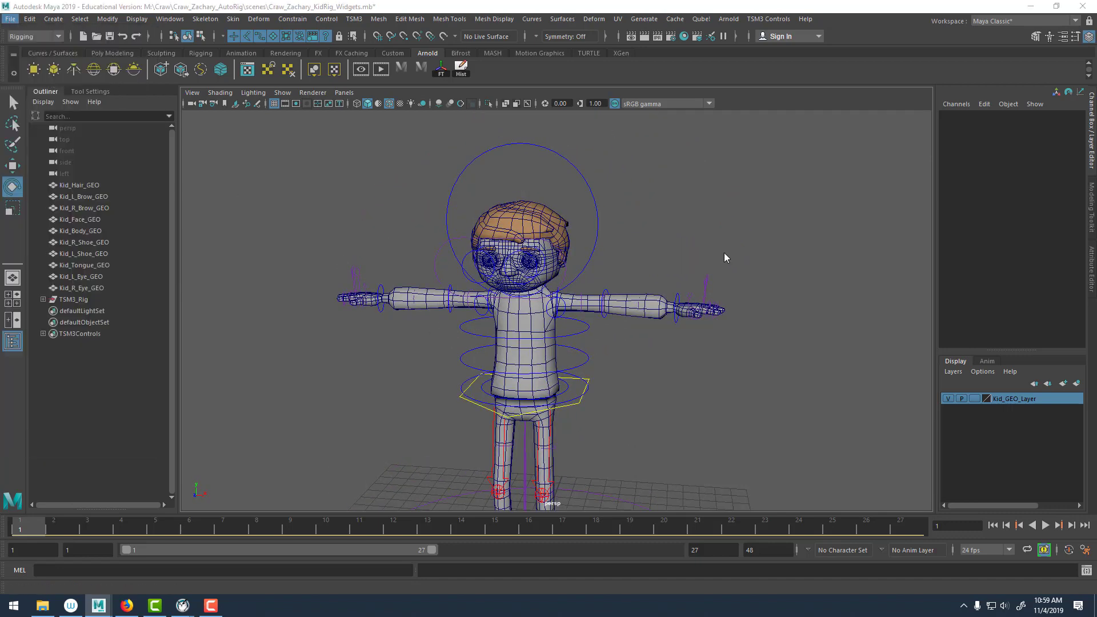
drag(455, 472, 428, 472)
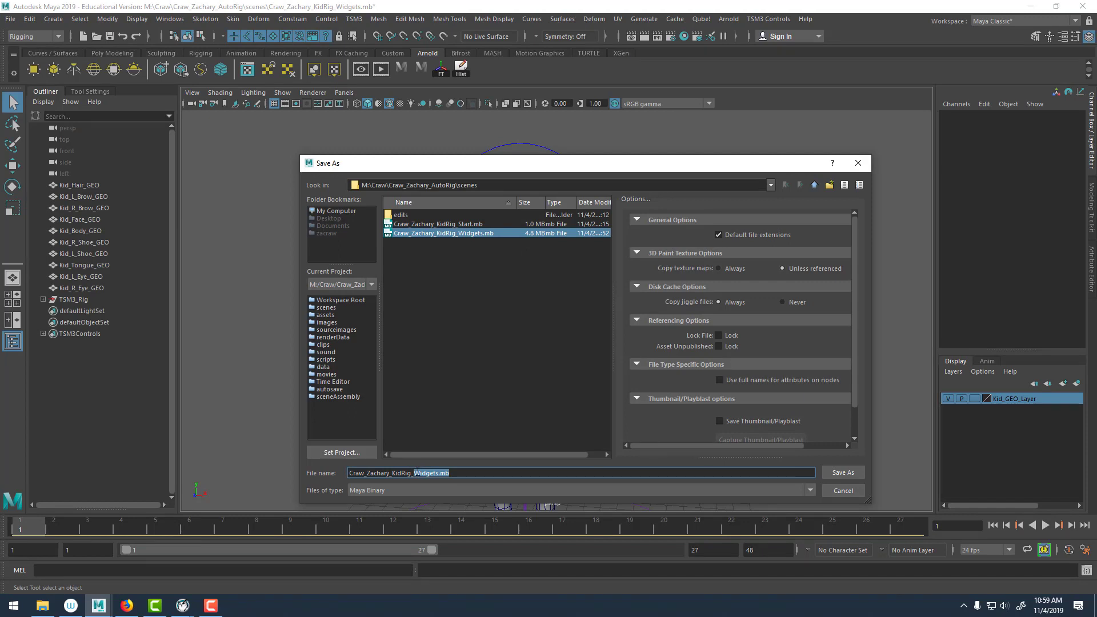
key(BackSpace)
key(BackSpace)
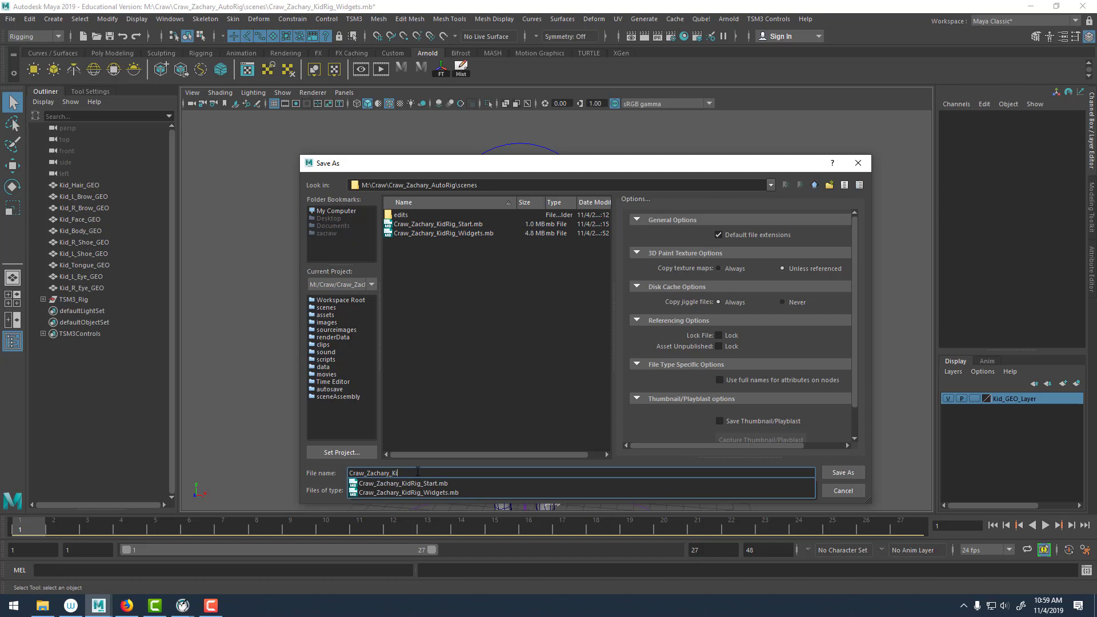
text(d_AutoRig_01)
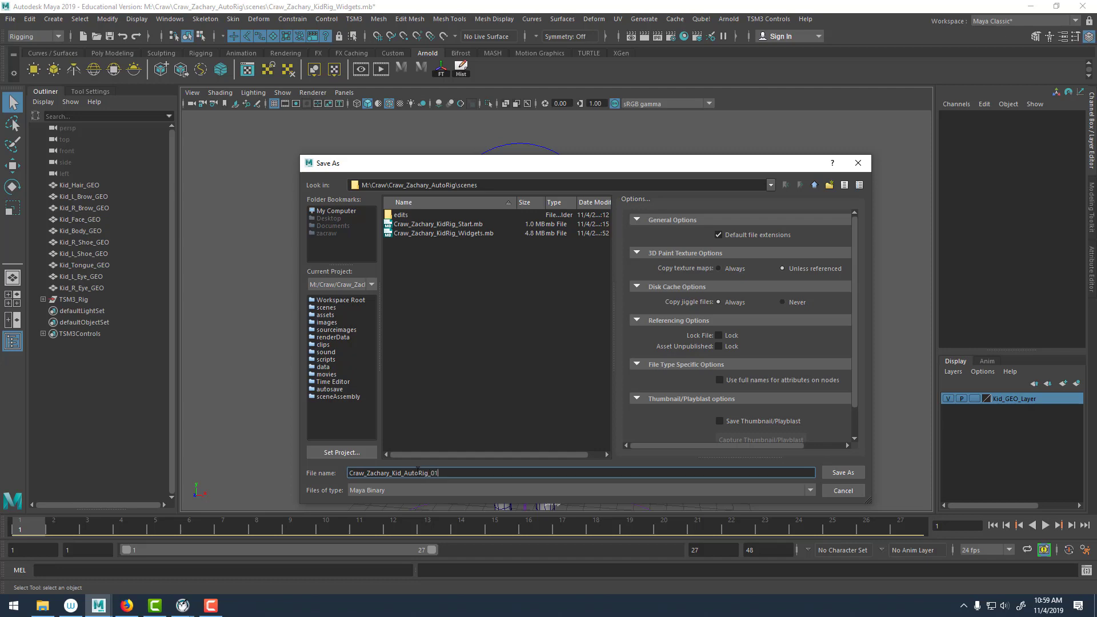
click(838, 473)
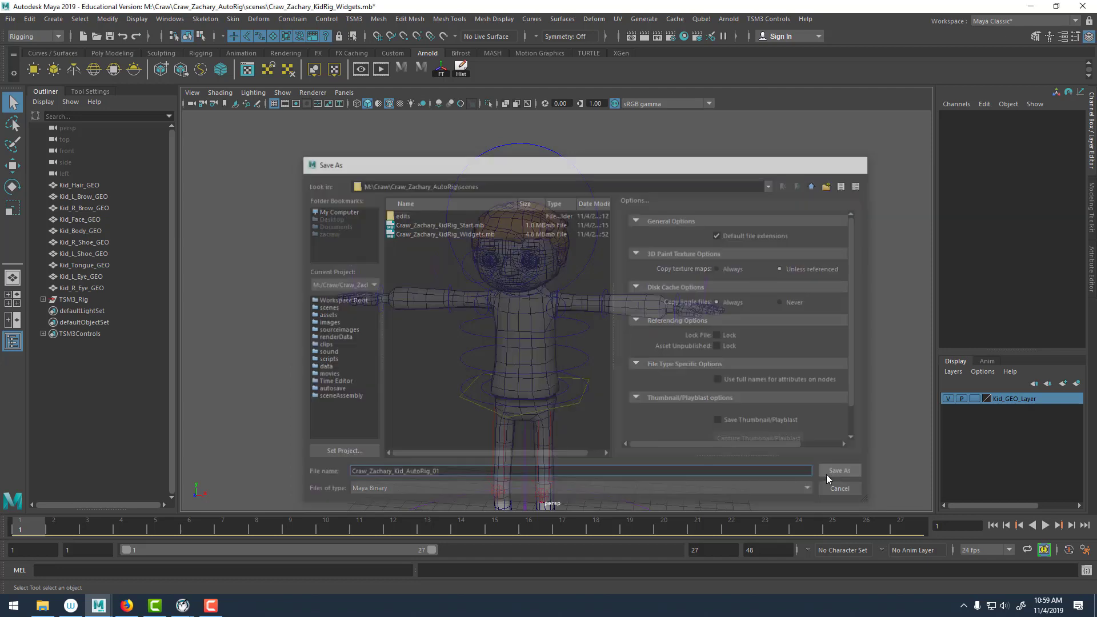
click(521, 314)
key(e)
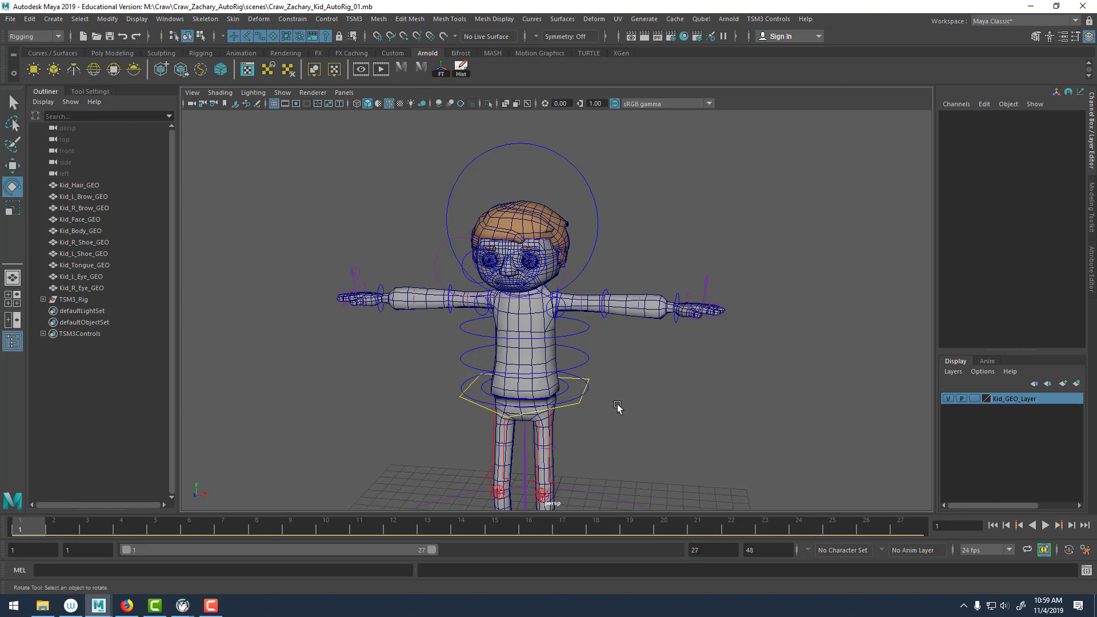
click(586, 340)
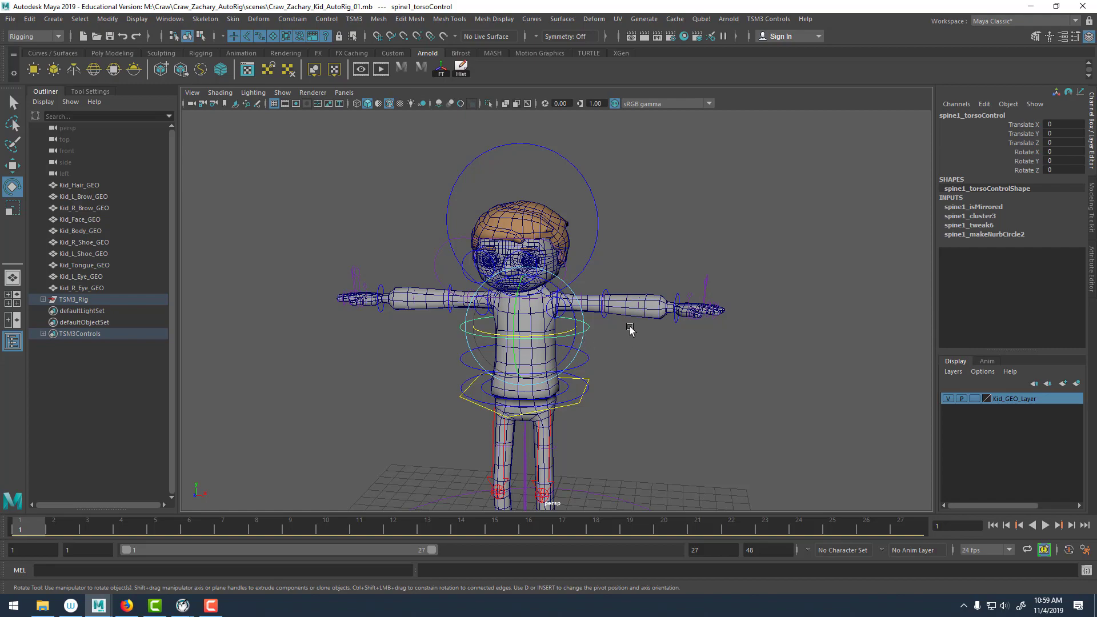
key(w)
scroll(632, 326, up, 5)
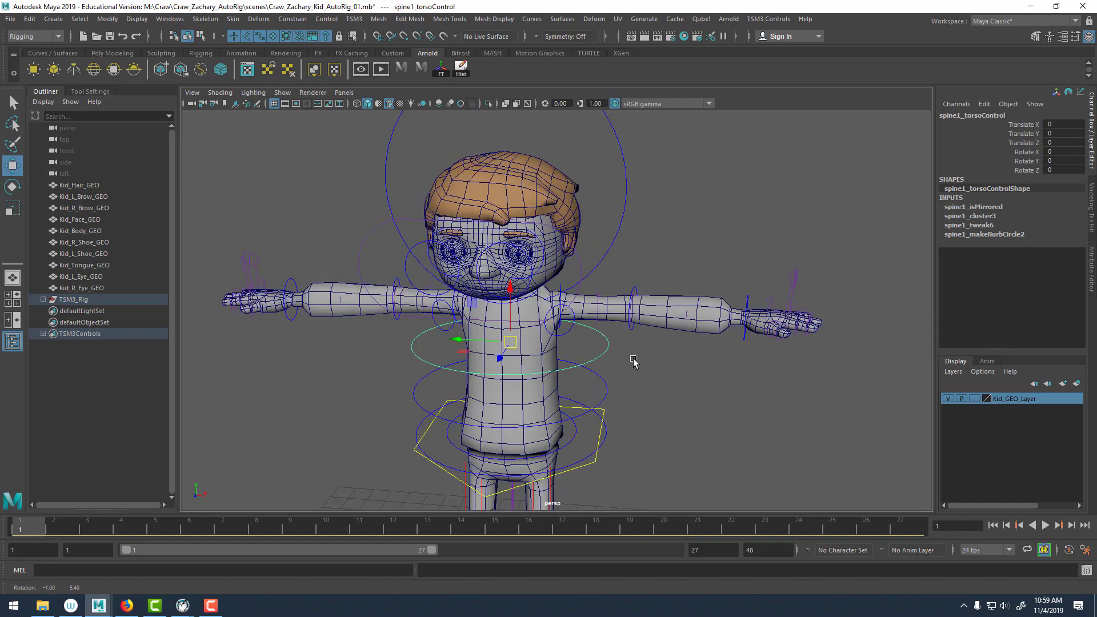
scroll(633, 362, up, 5)
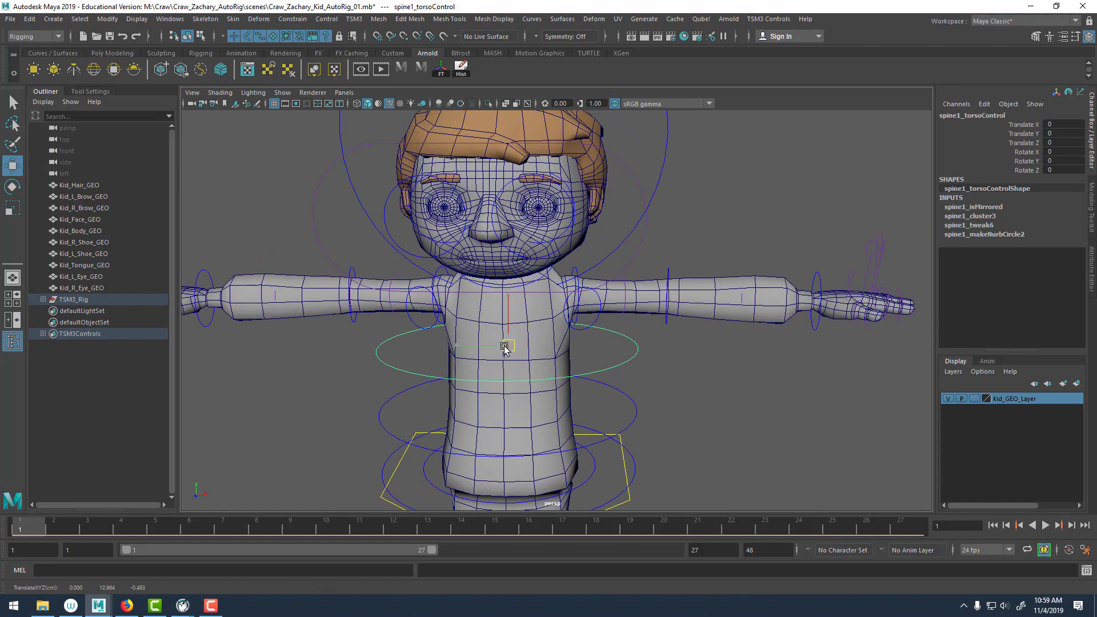
drag(506, 347, 468, 353)
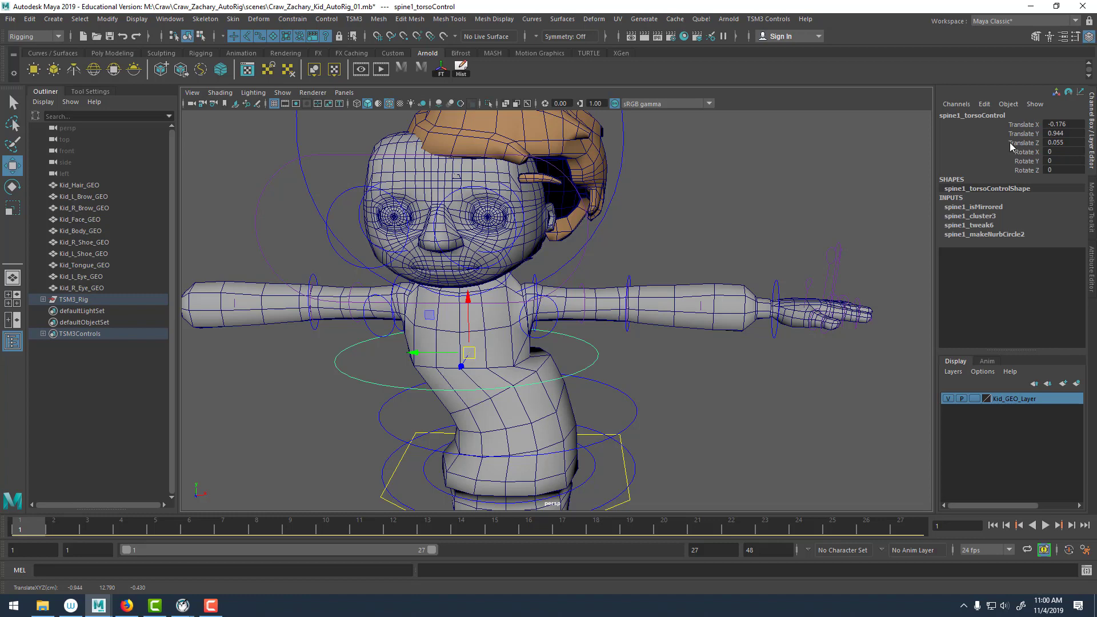
key(ctrl+z)
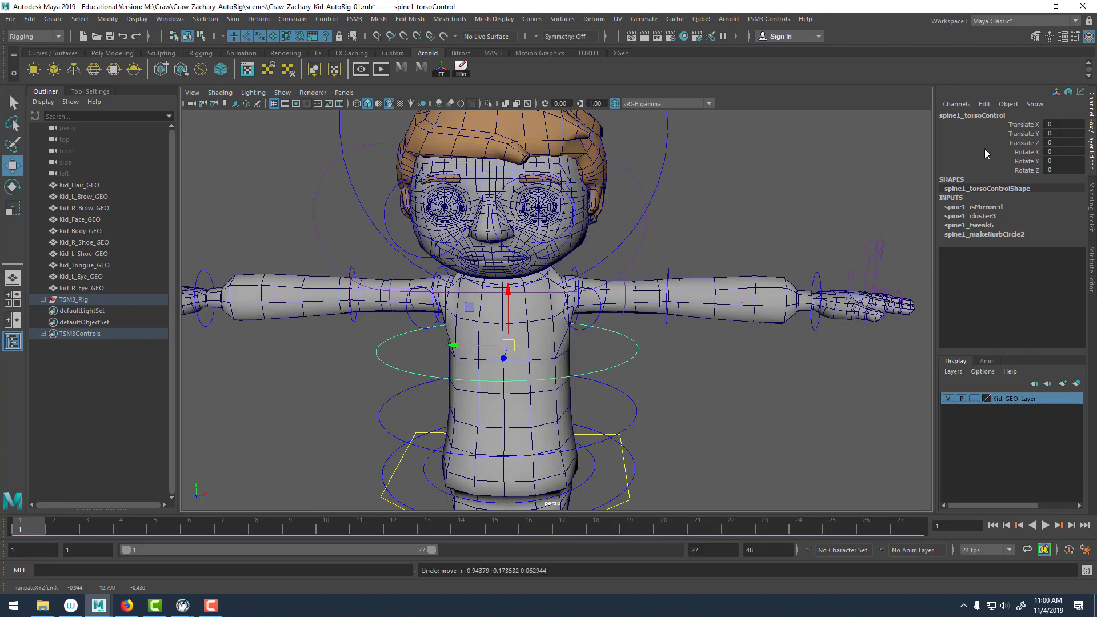
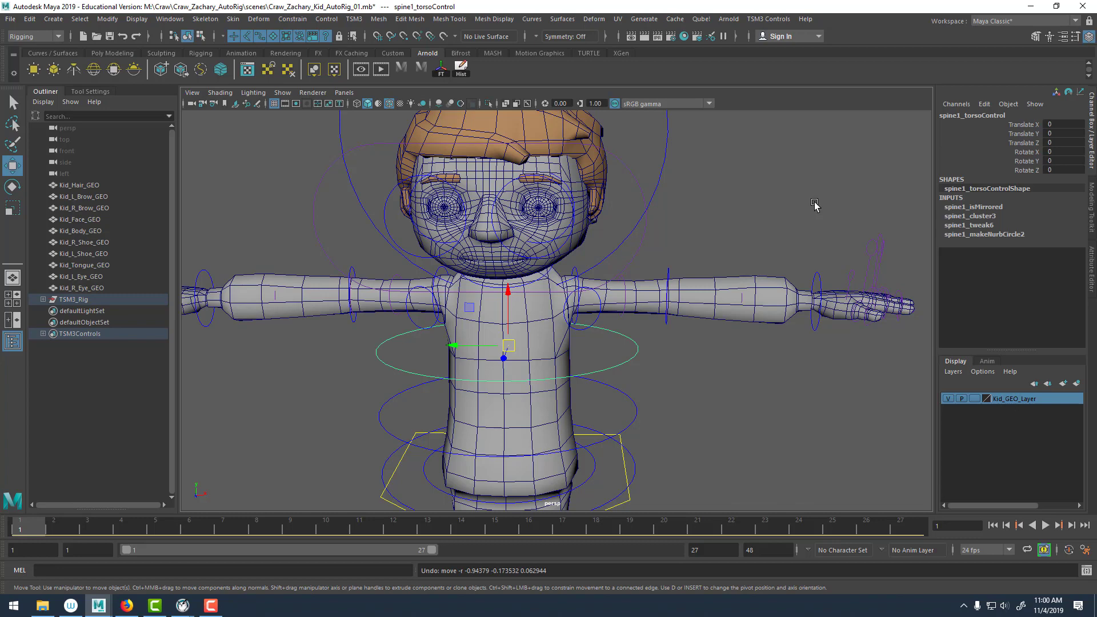
Hide Kid_GEO_Layer, deselect, and orbit in toward the shoulder controls.
click(947, 398)
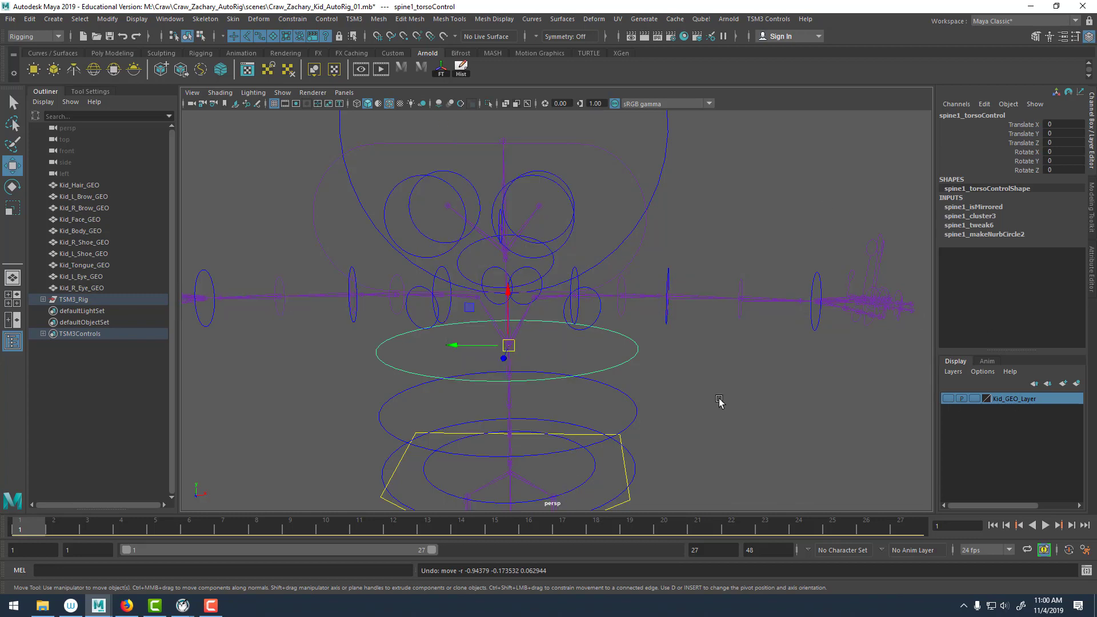
click(607, 286)
alt+drag(608, 286, 641, 269)
alt+right_drag(641, 269, 696, 310)
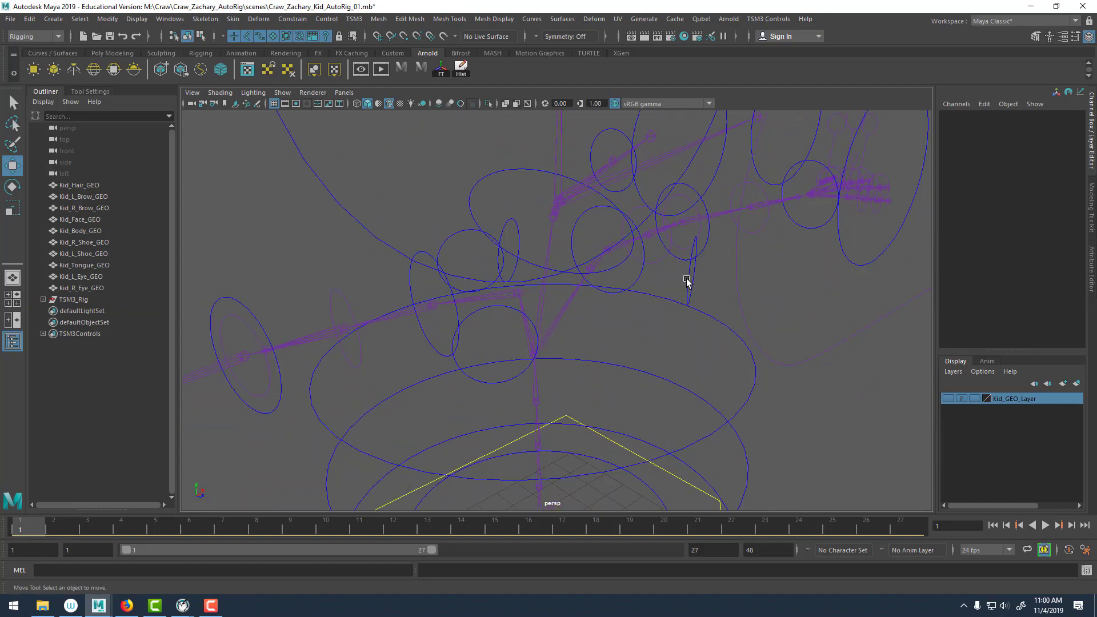
Select both clavicle controls and isolate them in the viewport.
click(687, 281)
click(489, 311)
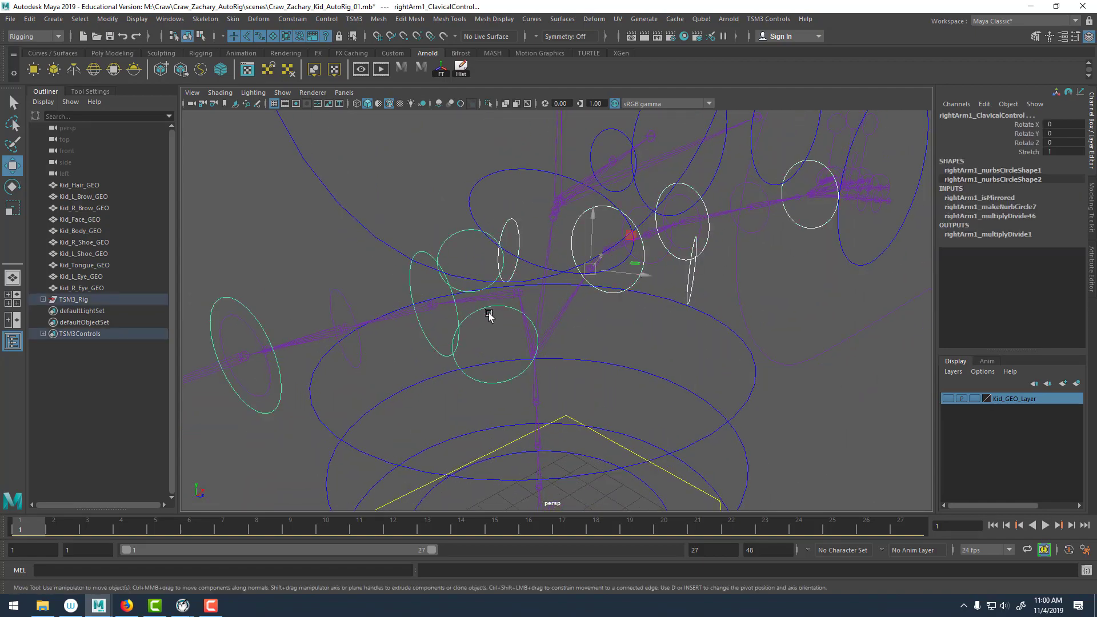
alt+drag(475, 306, 634, 327)
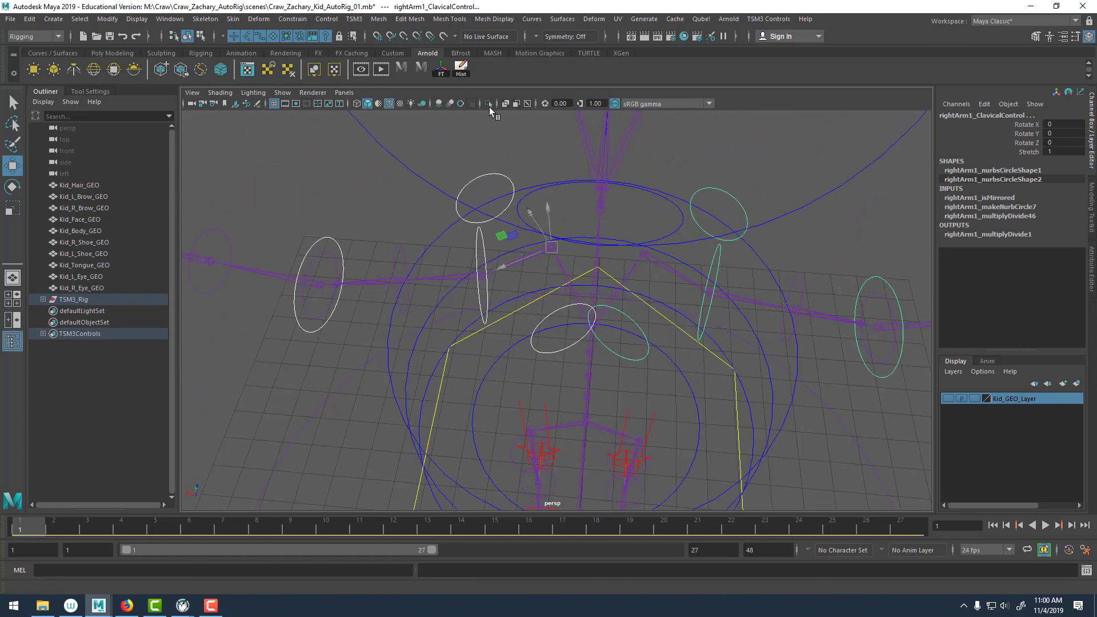
click(489, 104)
alt+drag(587, 240, 606, 197)
Switch the clavicle control curves to Control Vertex component mode.
right_click(537, 176)
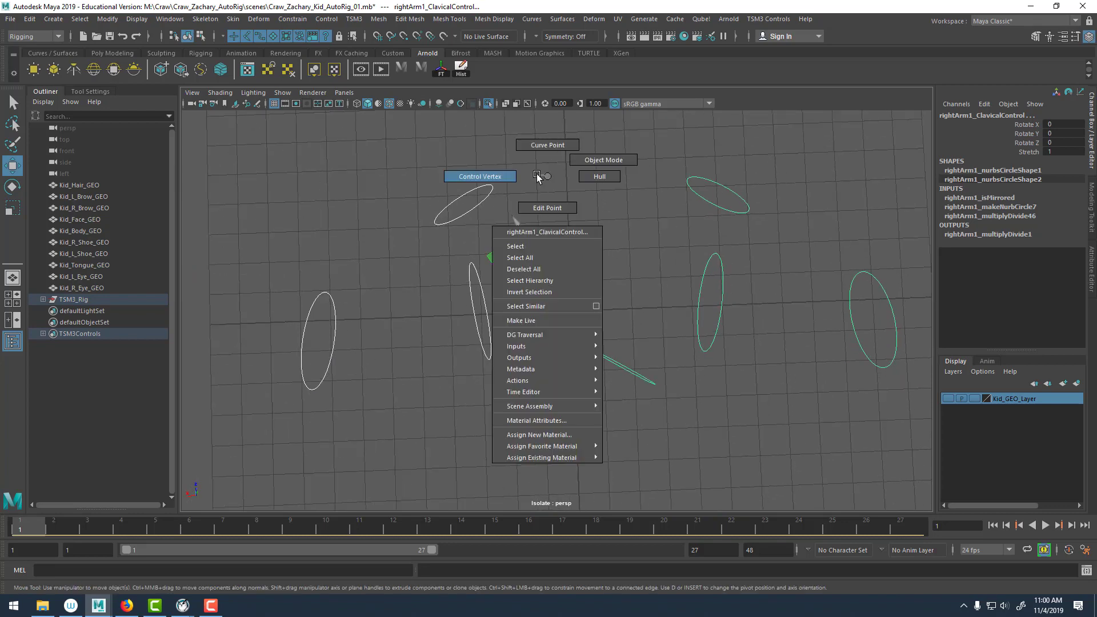
click(503, 177)
scroll(421, 162, down, 5)
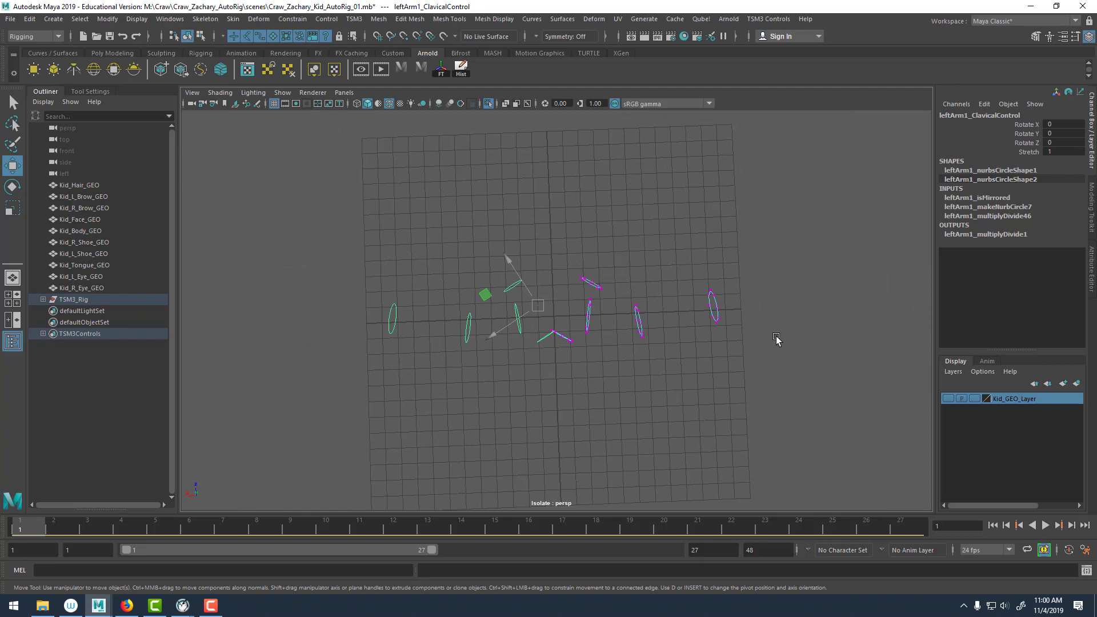
scroll(595, 348, up, 4)
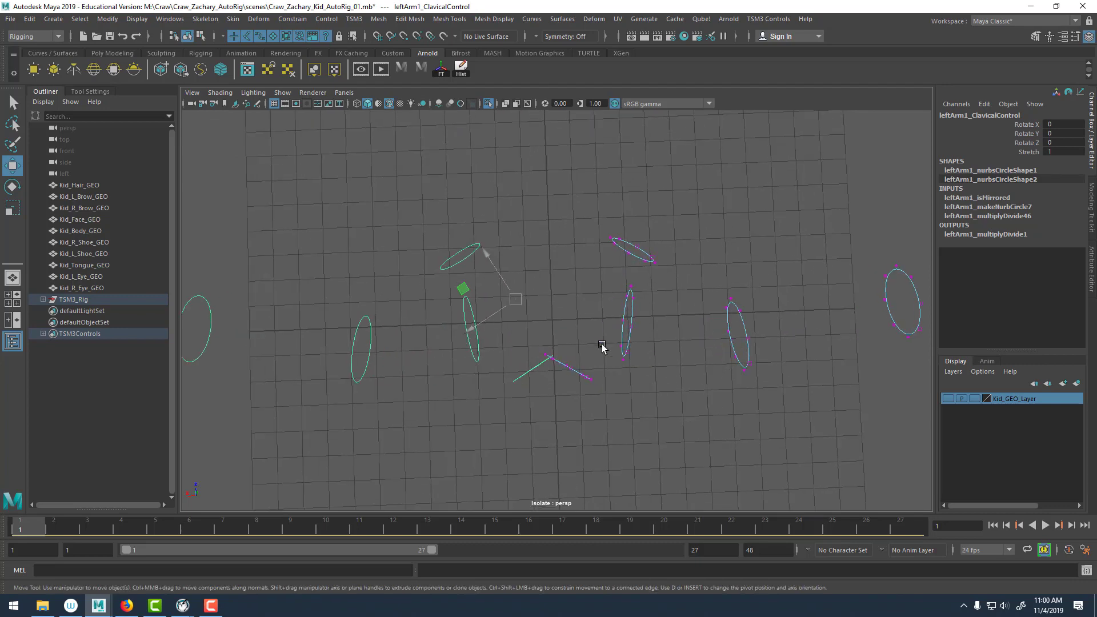
right_click(535, 222)
click(489, 220)
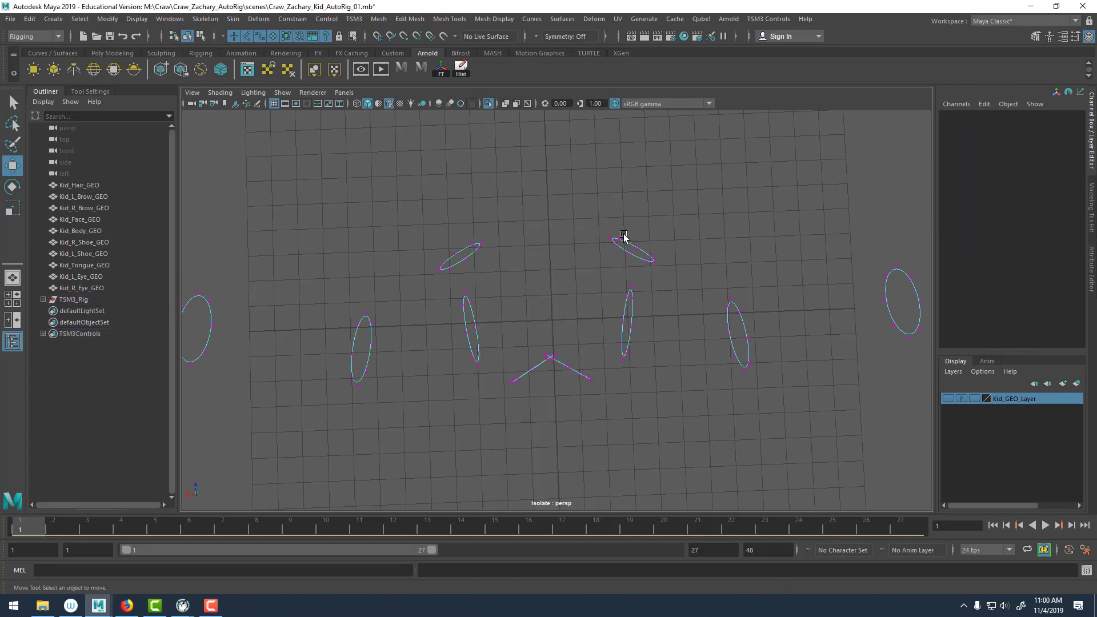
Marquee-select the shoulder circles' CVs on both sides and switch to the Rotate tool.
drag(397, 220, 510, 285)
drag(590, 226, 675, 277)
shift+drag(500, 346, 603, 437)
alt+drag(531, 401, 771, 345)
key(e)
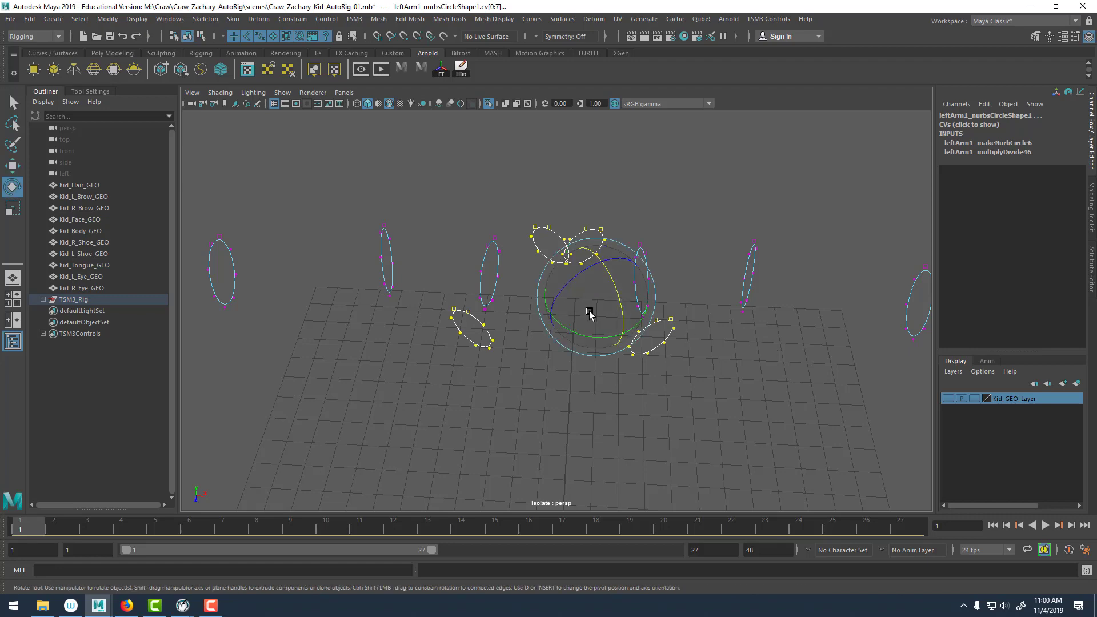
alt+drag(588, 314, 524, 359)
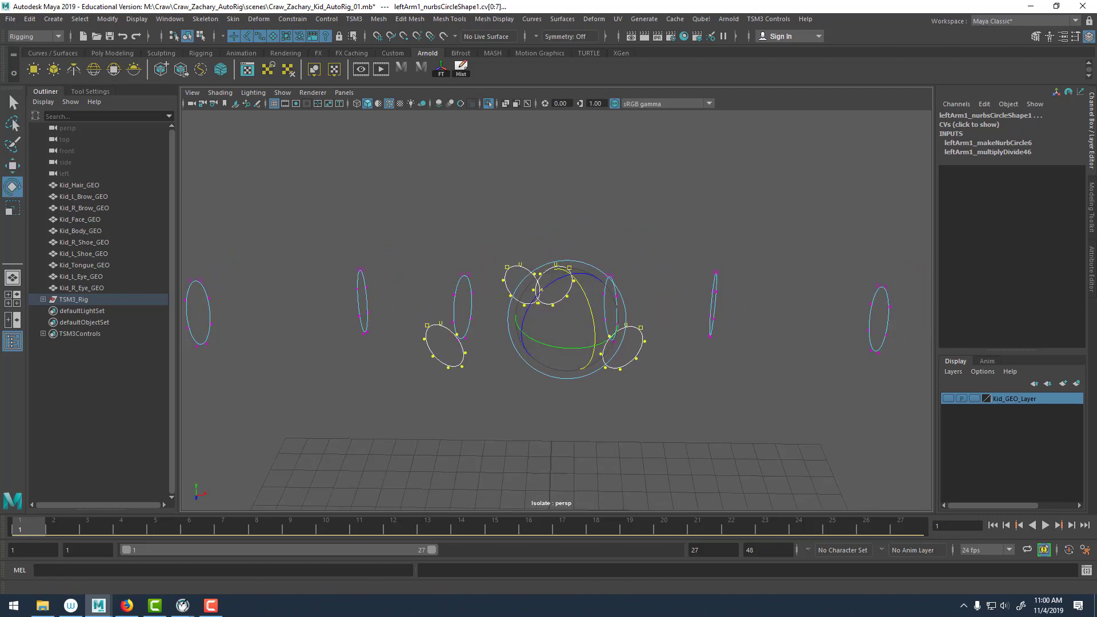
Reset the Rotate tool, set Rotate Center to Object, and show Kid_GEO_Layer again.
double_click(12, 187)
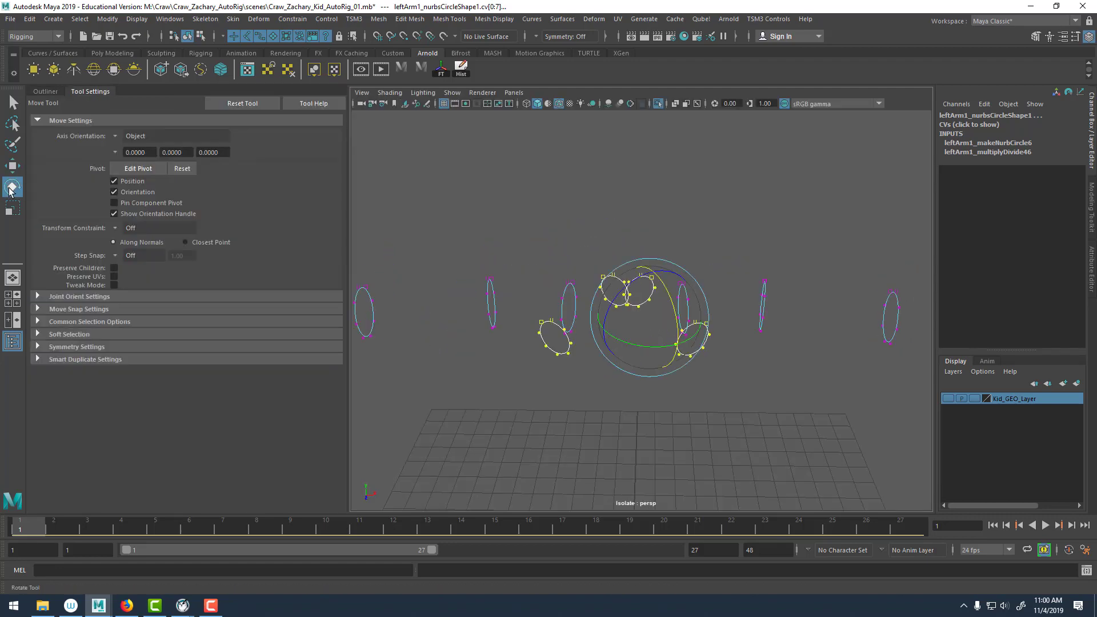
click(242, 104)
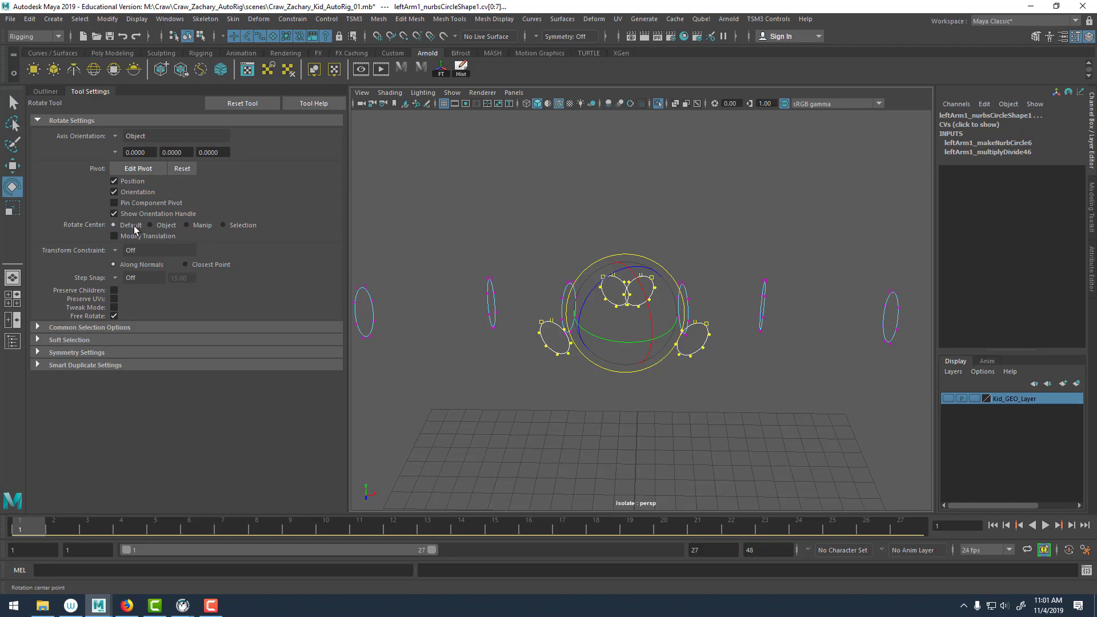
click(166, 225)
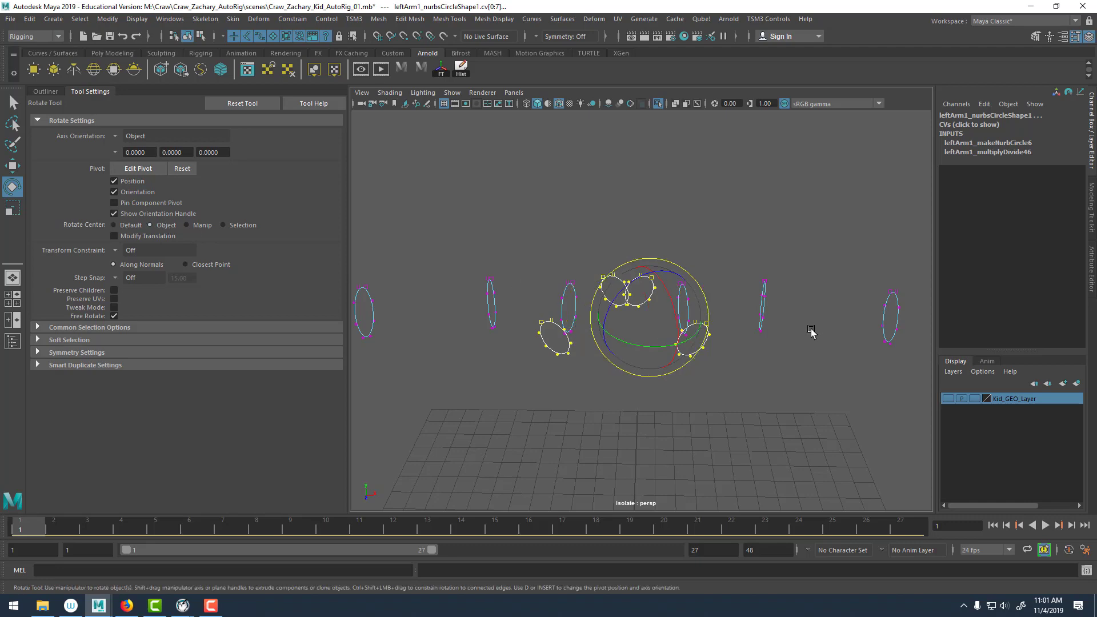
alt+drag(568, 325, 614, 370)
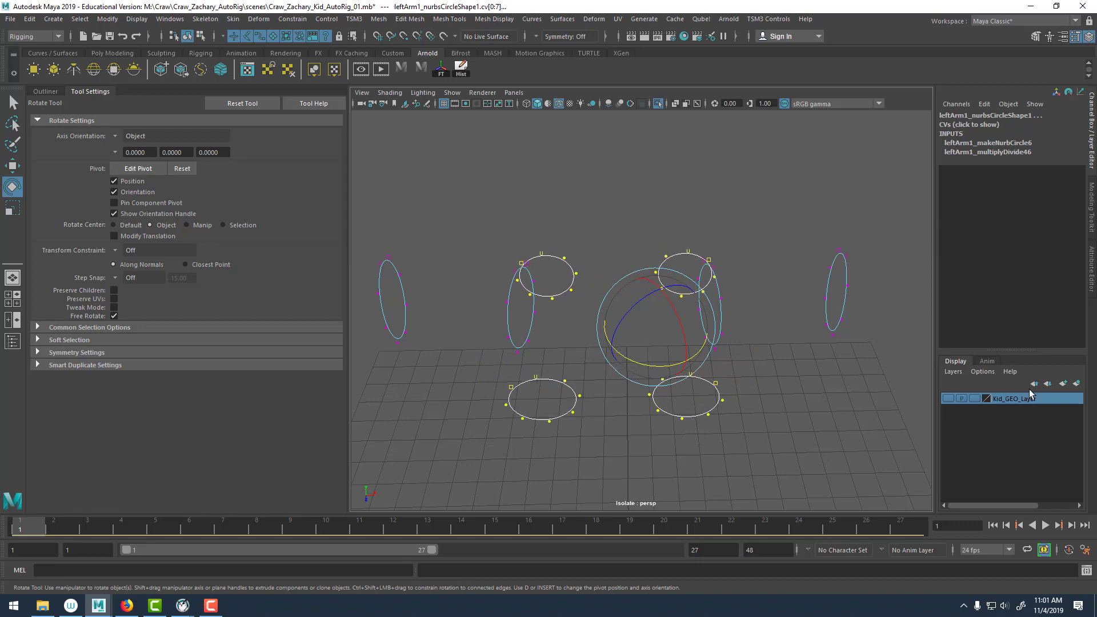
click(951, 400)
alt+drag(609, 311, 712, 281)
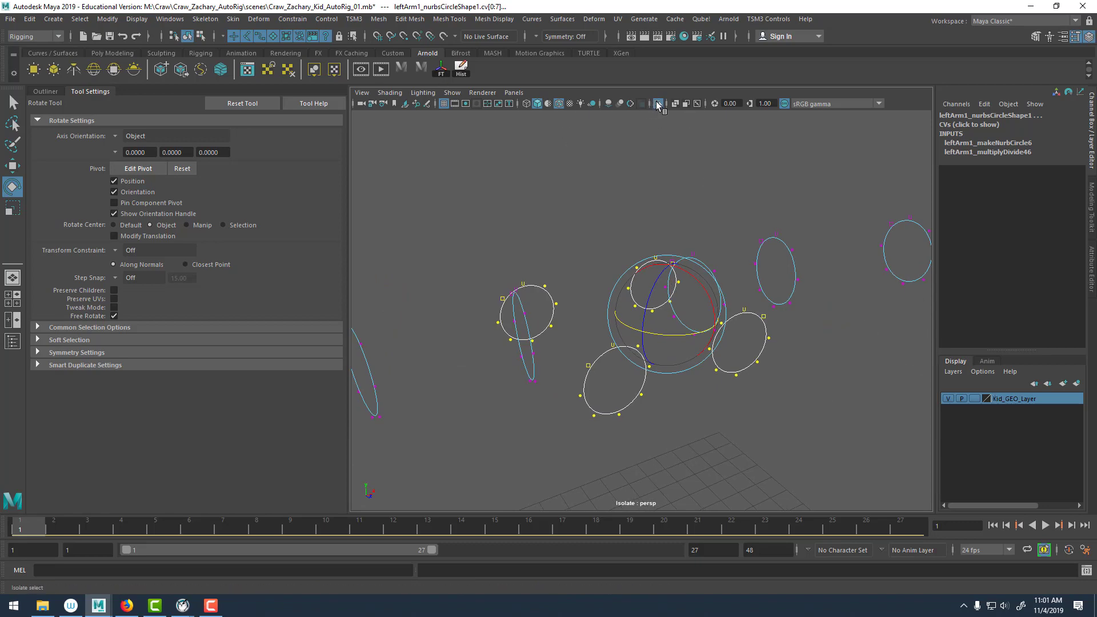
Exit Isolate Select to show the full character and view the shoulder from the side.
click(659, 103)
scroll(714, 243, down, 2)
alt+drag(690, 253, 638, 328)
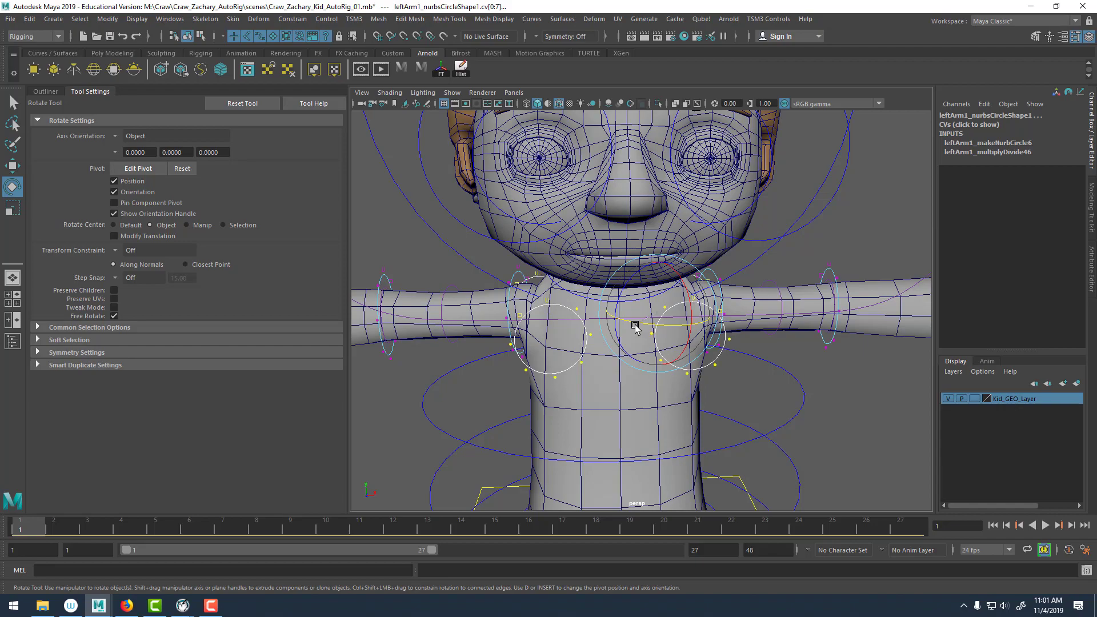
alt+drag(553, 324, 722, 311)
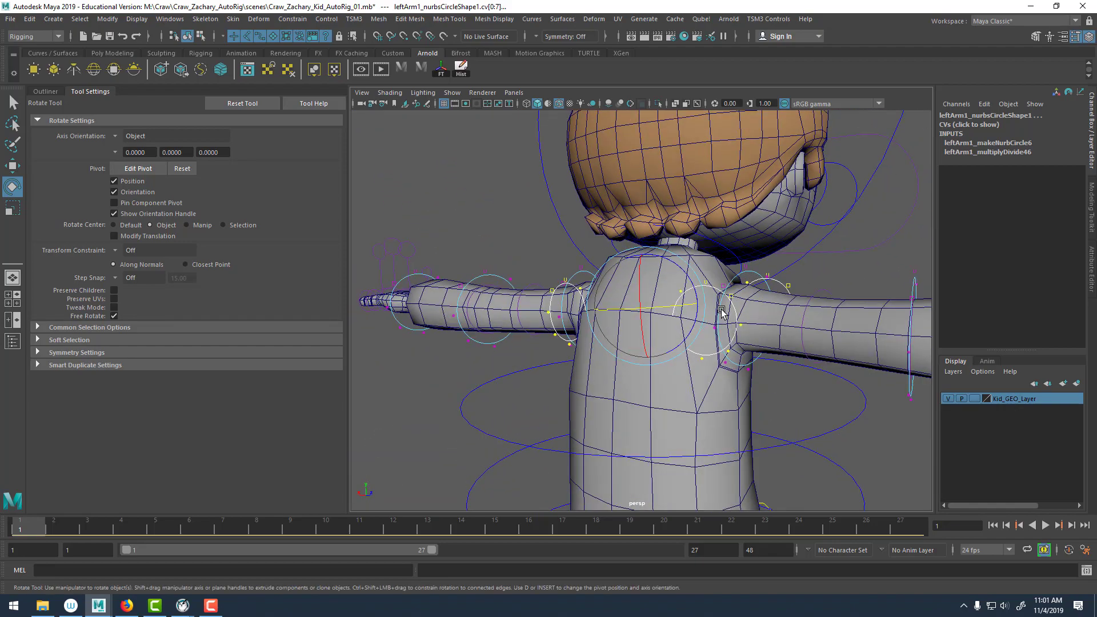
key(w)
alt+drag(698, 240, 669, 262)
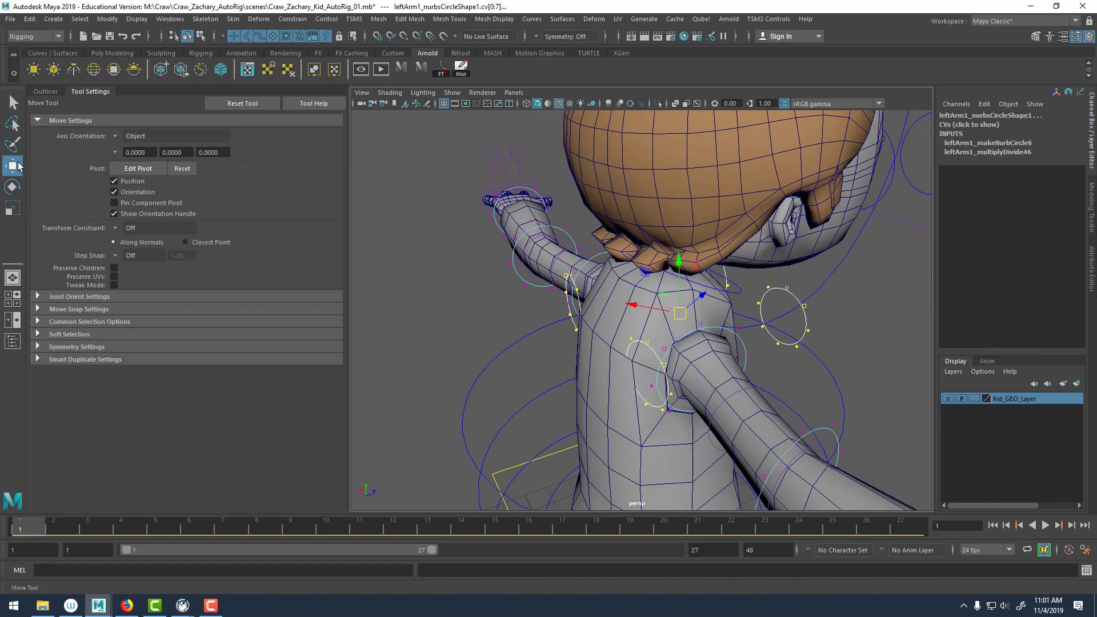
Set the Move tool's Axis Orientation to World and restore the shoulder CV selection.
click(114, 136)
click(151, 158)
alt+drag(612, 311, 697, 318)
click(824, 326)
scroll(663, 321, down, 5)
key(ctrl+z)
Scale the shoulder circle CVs along World axes, stretching them in Z into slim ovals.
key(e)
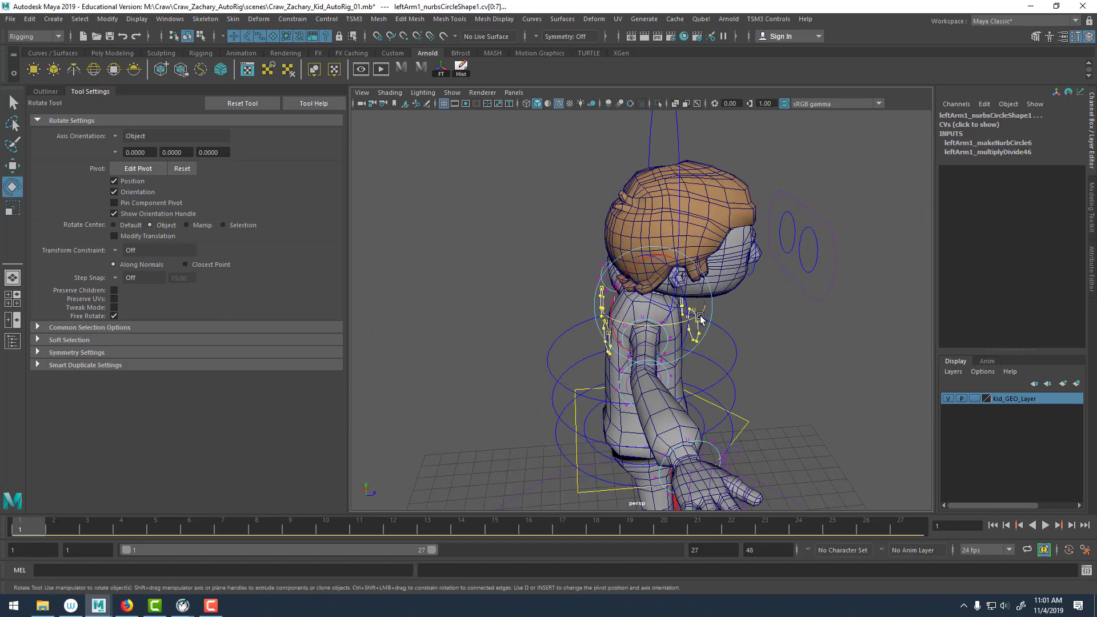
key(r)
alt+right_drag(652, 299, 757, 362)
alt+drag(633, 334, 704, 354)
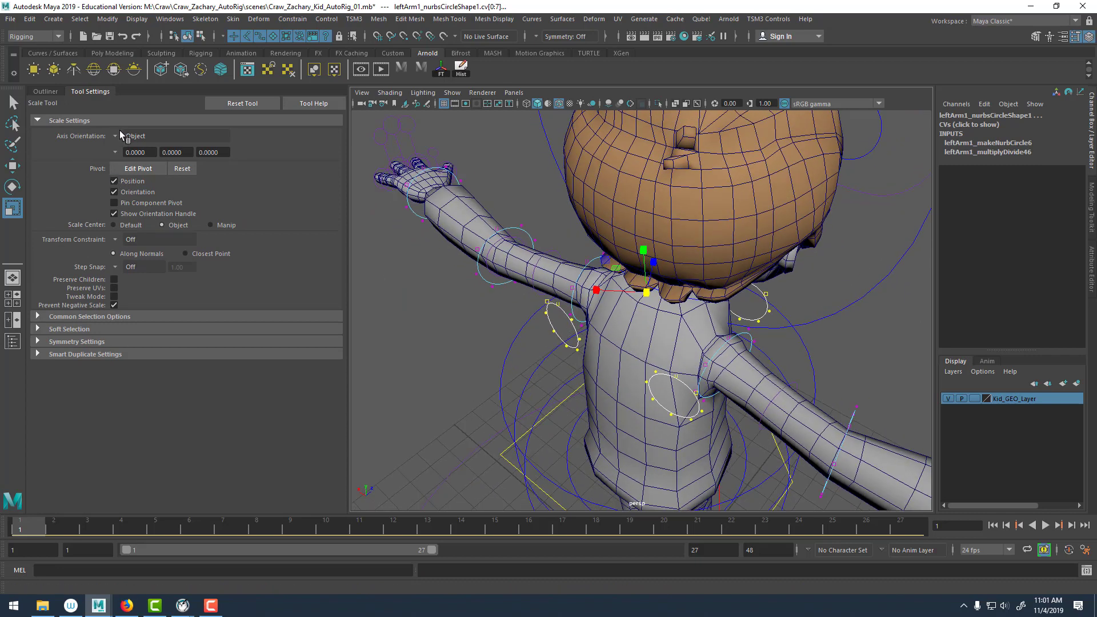
click(120, 136)
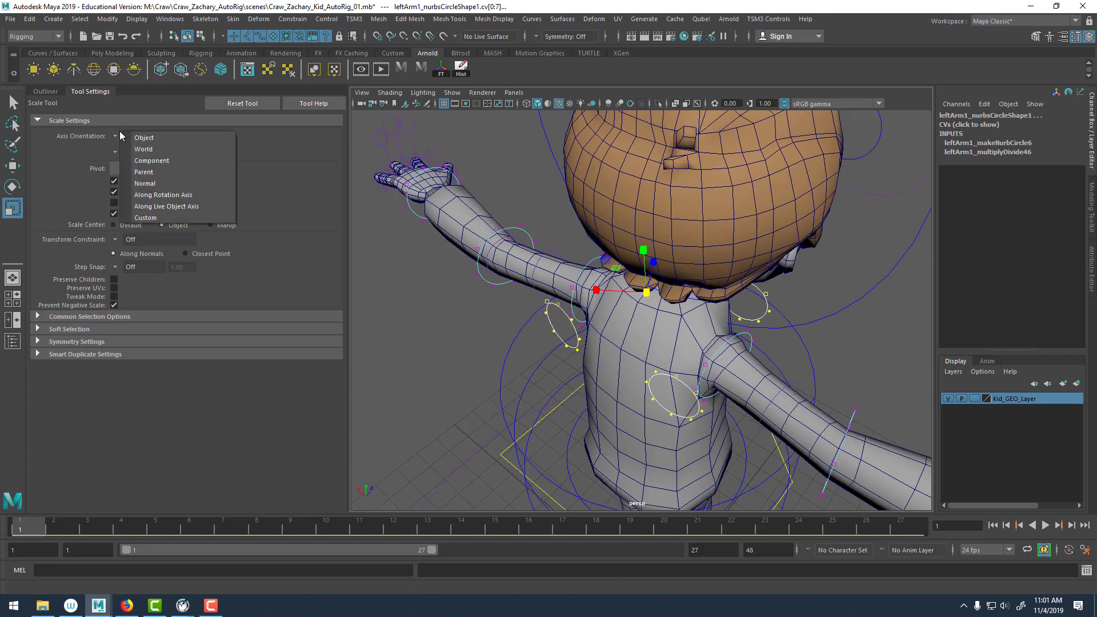
click(144, 150)
alt+drag(628, 320, 668, 328)
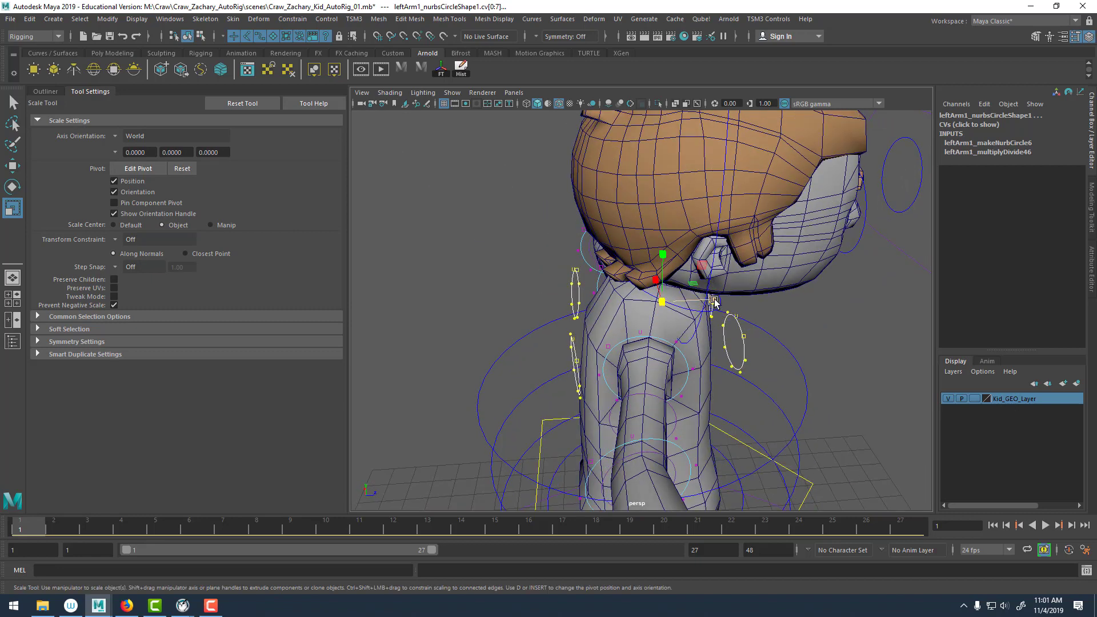
drag(713, 300, 724, 301)
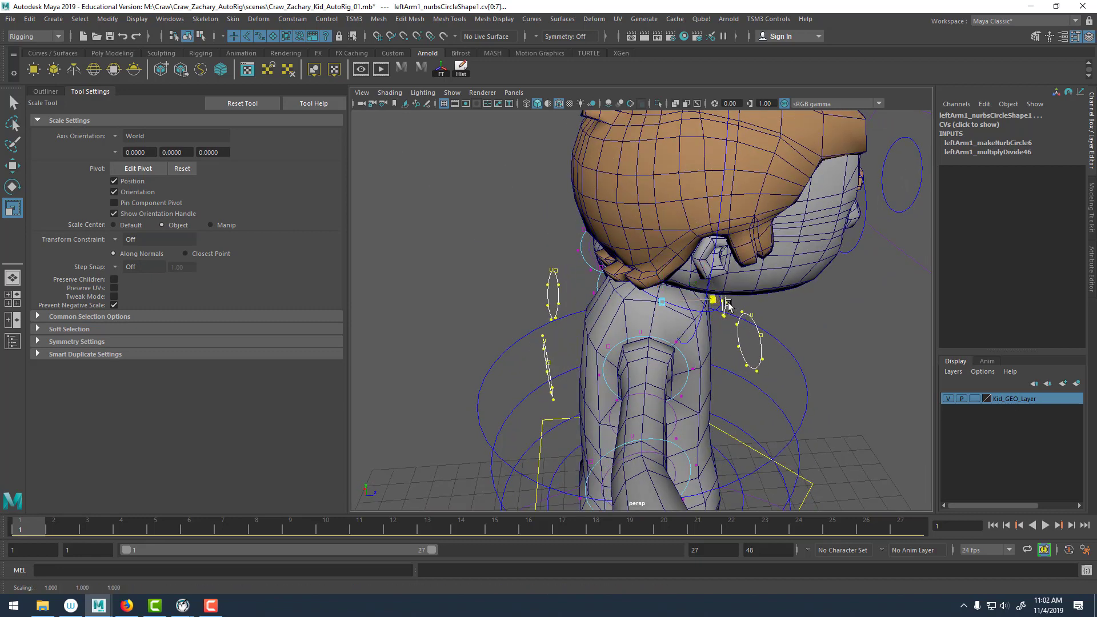
alt+drag(728, 306, 437, 374)
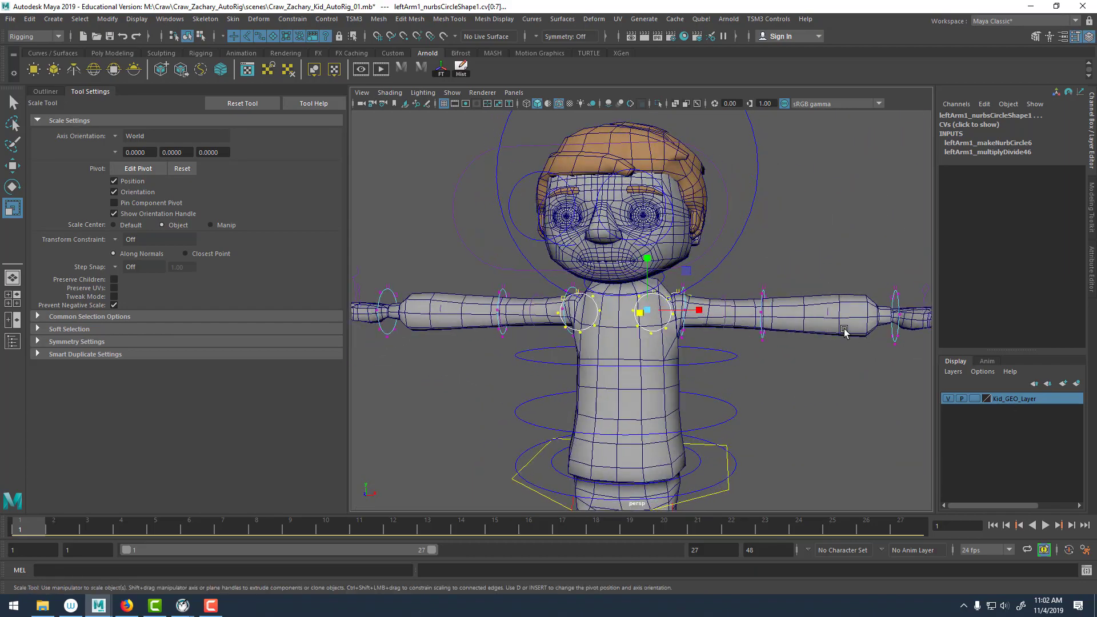
Deselect, hide Kid_GEO_Layer, and view the shoulder controls from above.
click(799, 357)
mouse_move(790, 362)
alt+mouse_down()
mouse_move(829, 366)
mouse_move(793, 355)
mouse_move(805, 362)
mouse_move(708, 370)
mouse_move(788, 380)
alt+mouse_up()
click(948, 398)
alt+drag(746, 330, 649, 355)
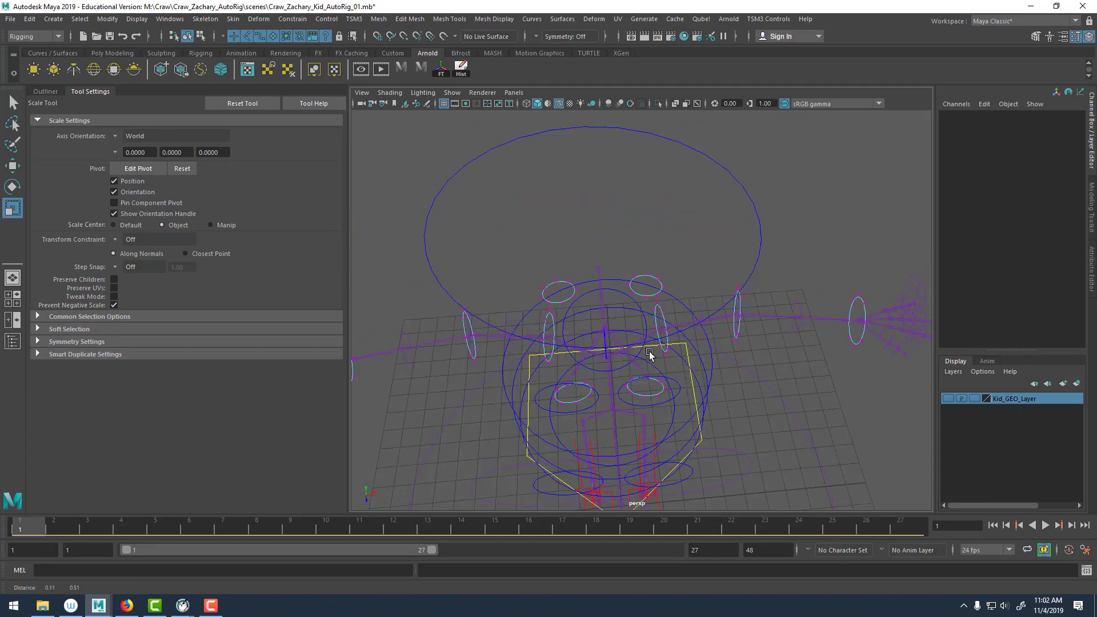
scroll(649, 355, up, 5)
alt+middle_drag(674, 298, 615, 323)
alt+drag(615, 323, 605, 335)
alt+middle_drag(605, 336, 615, 328)
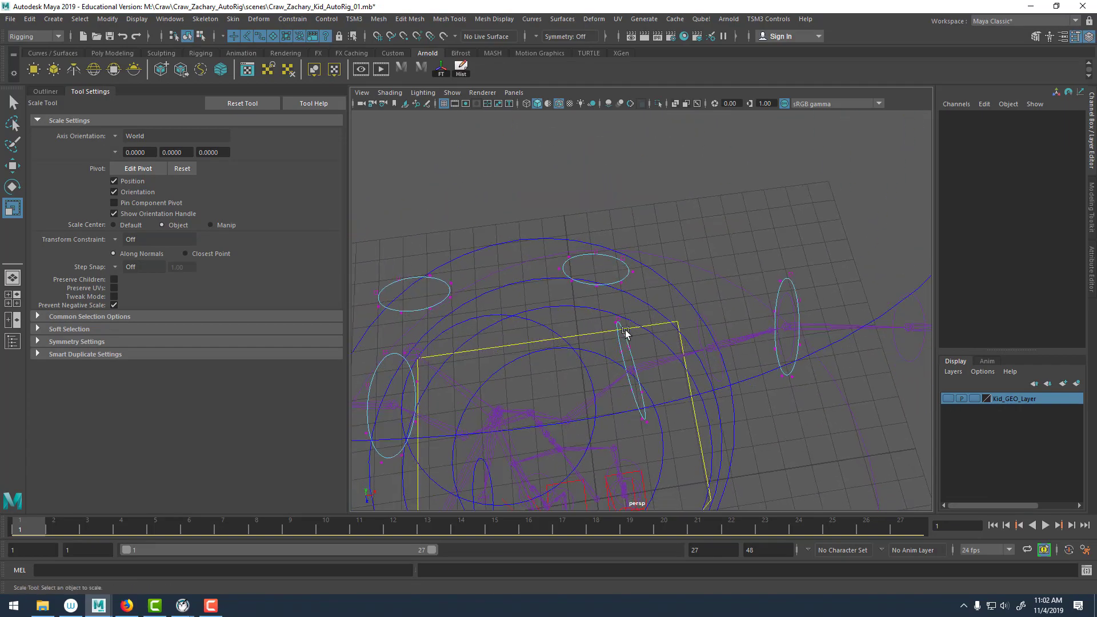
alt+drag(626, 333, 653, 299)
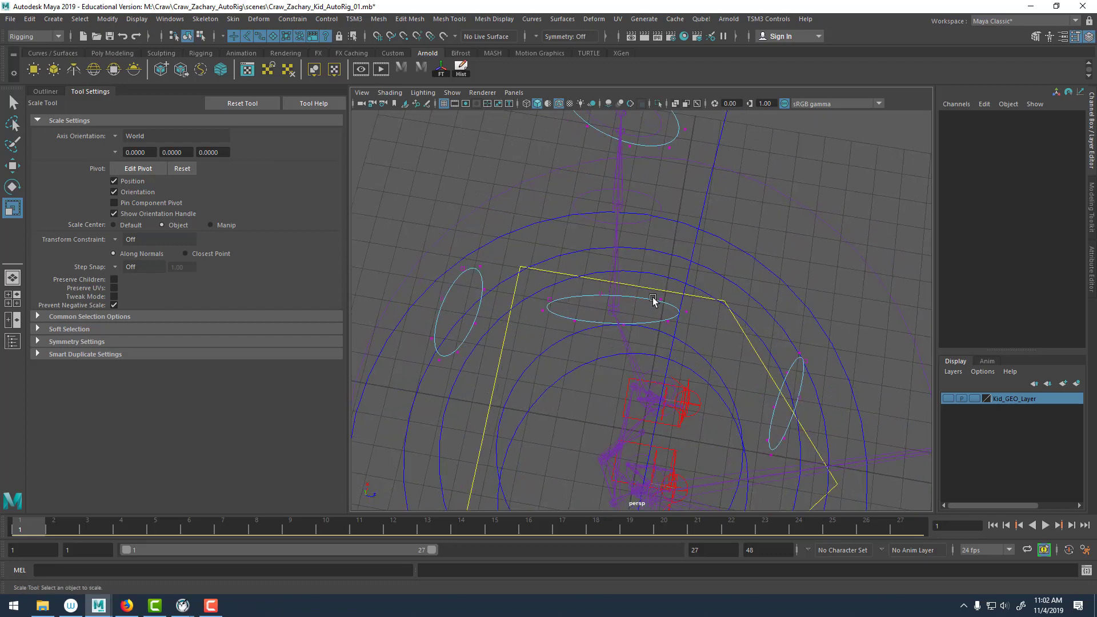
Select the left and right upper-arm control CVs to fit them around the arms.
drag(695, 329, 696, 328)
scroll(516, 260, up, 4)
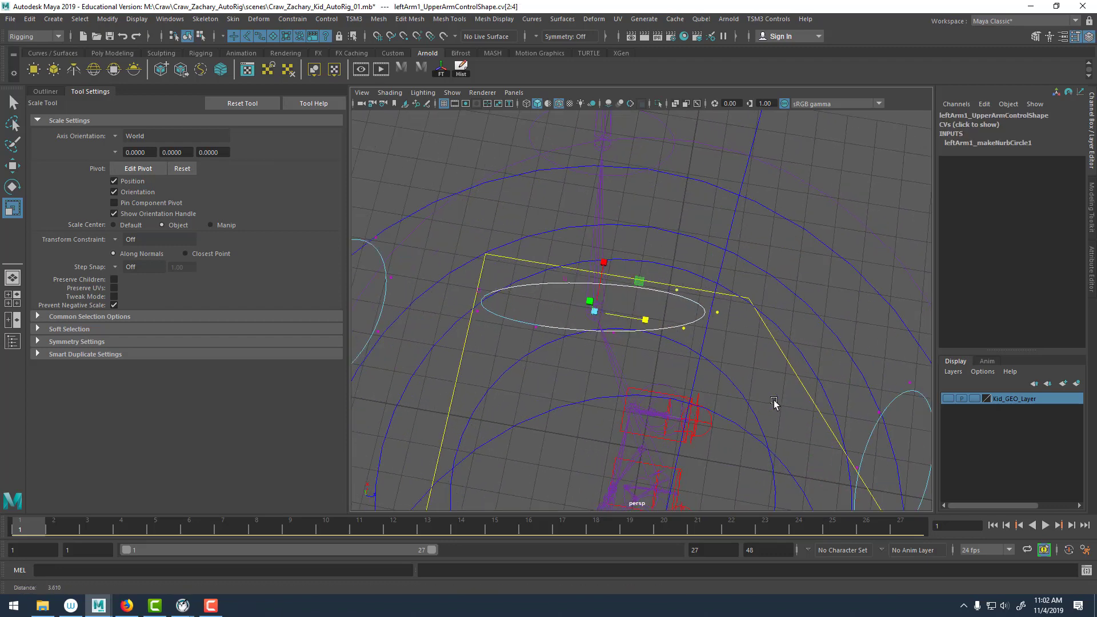
shift+drag(443, 270, 458, 311)
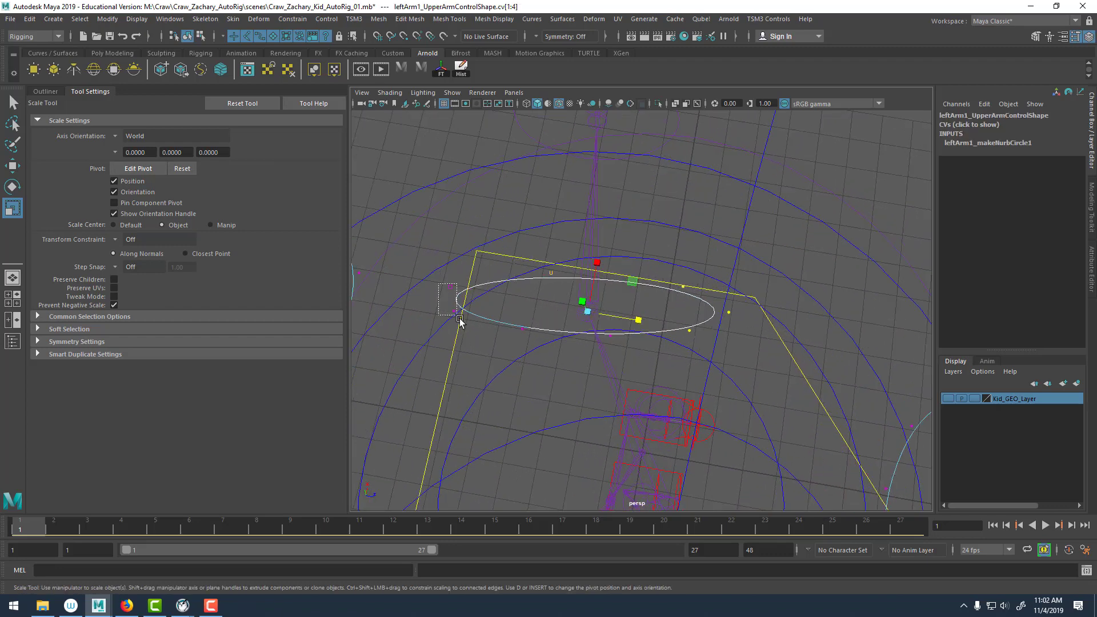
alt+drag(530, 338, 666, 368)
scroll(543, 335, down, 5)
alt+drag(666, 368, 700, 321)
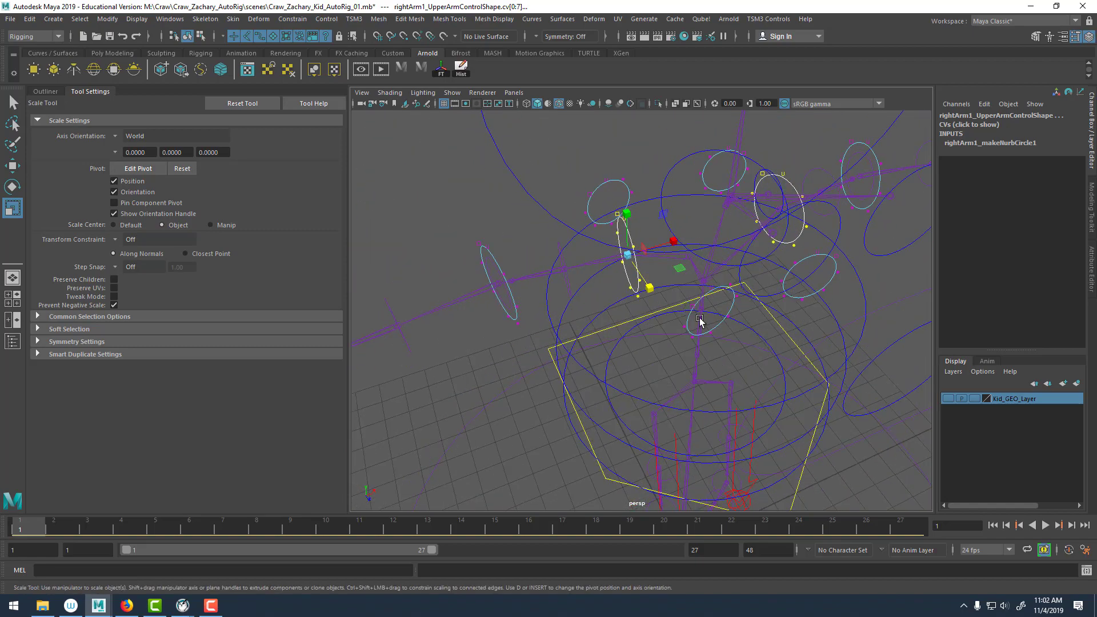
Show Kid_GEO_Layer again, review the arm controls on the mesh, and select the head control.
click(948, 399)
alt+drag(742, 285, 725, 252)
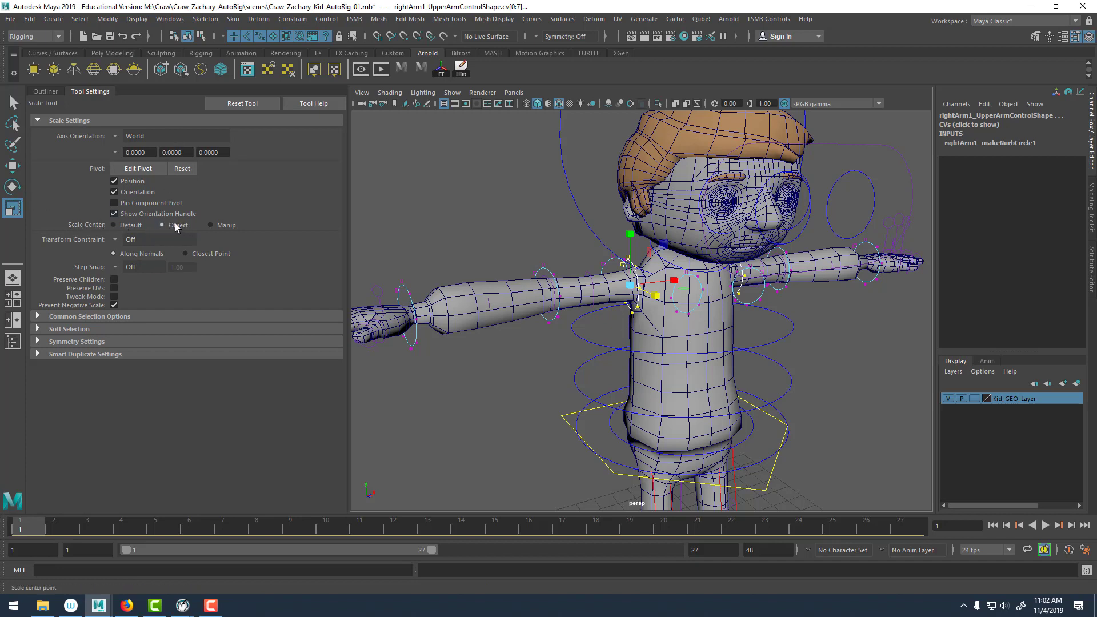
alt+drag(702, 264, 677, 292)
scroll(636, 262, up, 8)
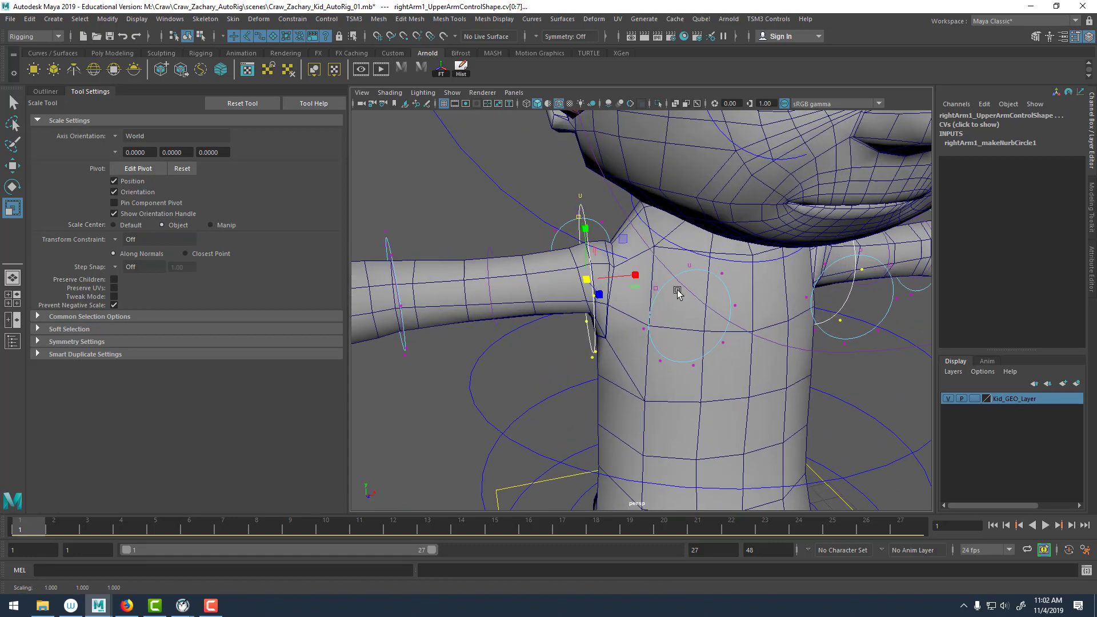
alt+drag(560, 269, 785, 267)
scroll(659, 262, down, 4)
scroll(657, 271, down, 4)
click(773, 218)
click(759, 197)
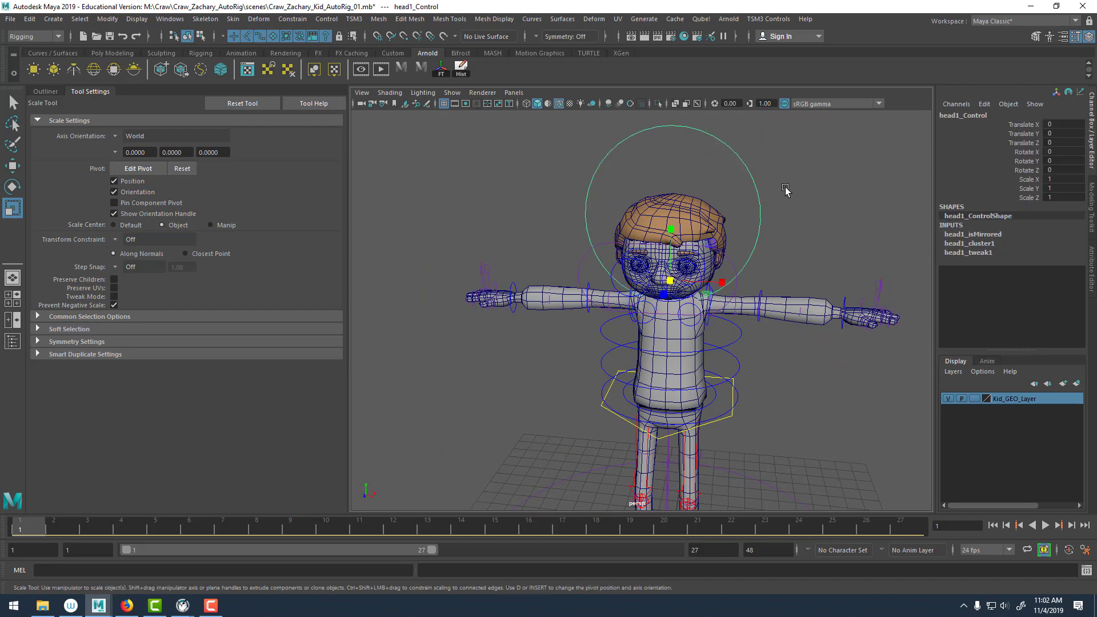
Return to Object Mode and save Craw_Zachary_Kid_AutoRig_01.mb past the student version warning.
right_drag(786, 187, 823, 174)
click(836, 217)
alt+right_drag(837, 218, 622, 223)
mouse_move(623, 223)
alt+mouse_down()
mouse_move(673, 228)
mouse_move(633, 231)
alt+mouse_up()
alt+middle_drag(736, 328, 700, 263)
scroll(696, 258, up, 2)
key(ctrl+s)
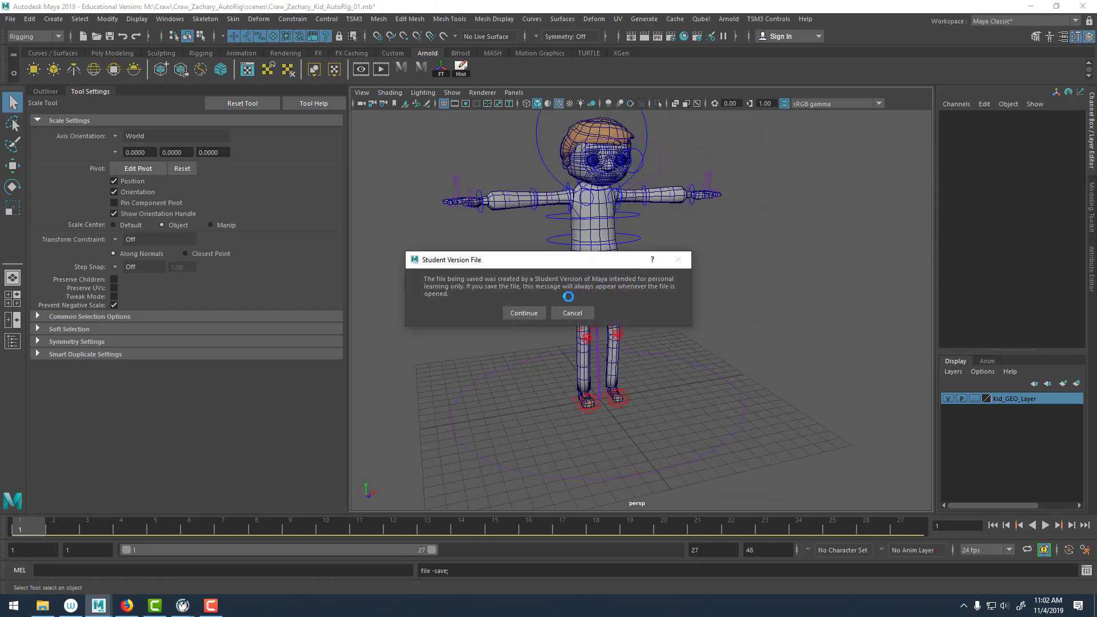
click(522, 312)
alt+drag(732, 242, 638, 246)
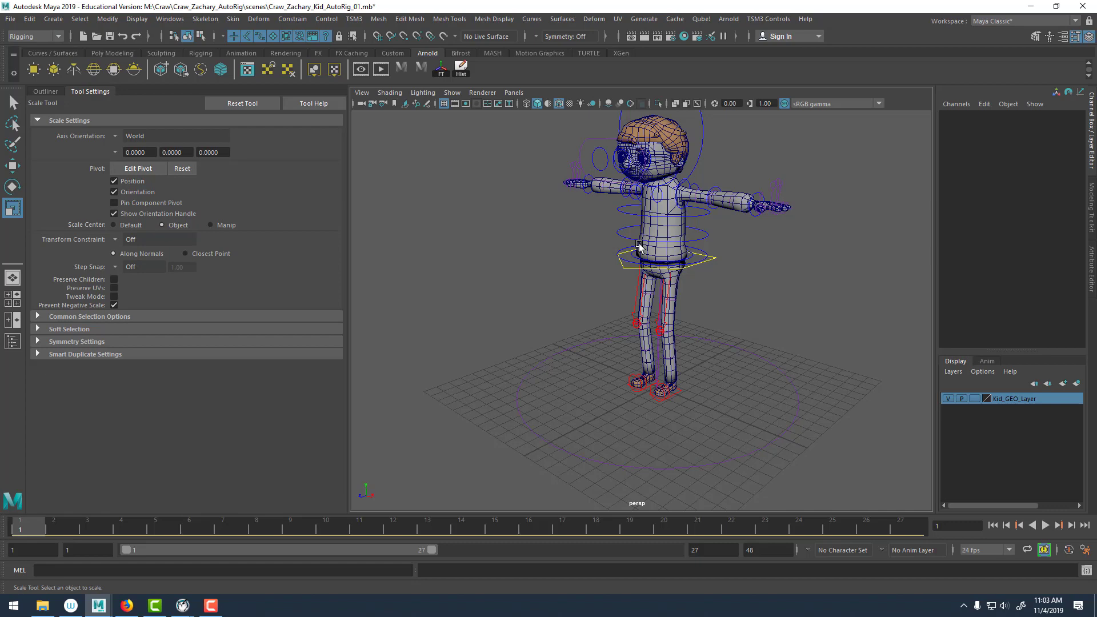
Hide the mesh, isolate spine1_torsoControl, and marquee-select its eight CVs.
click(948, 399)
scroll(619, 325, up, 5)
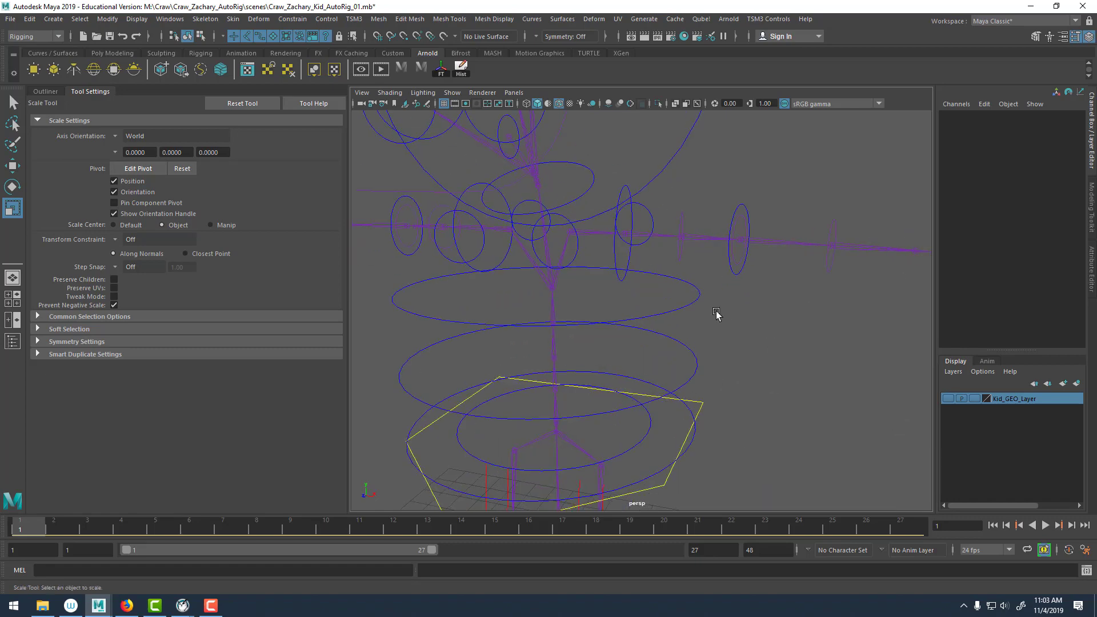
drag(678, 275, 643, 279)
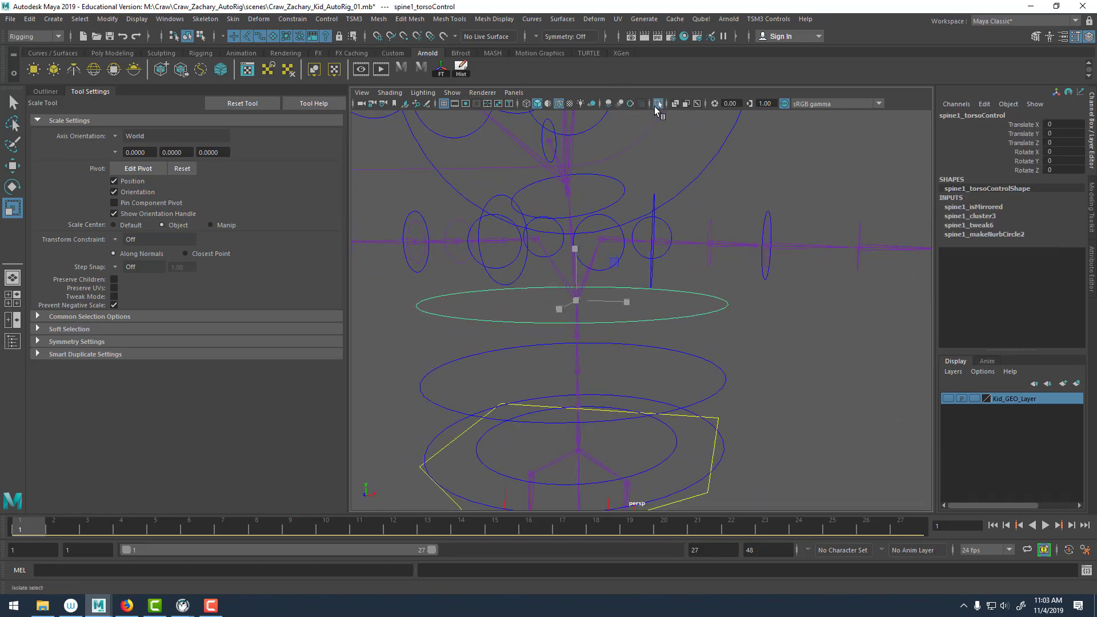
click(657, 105)
right_drag(638, 264, 495, 281)
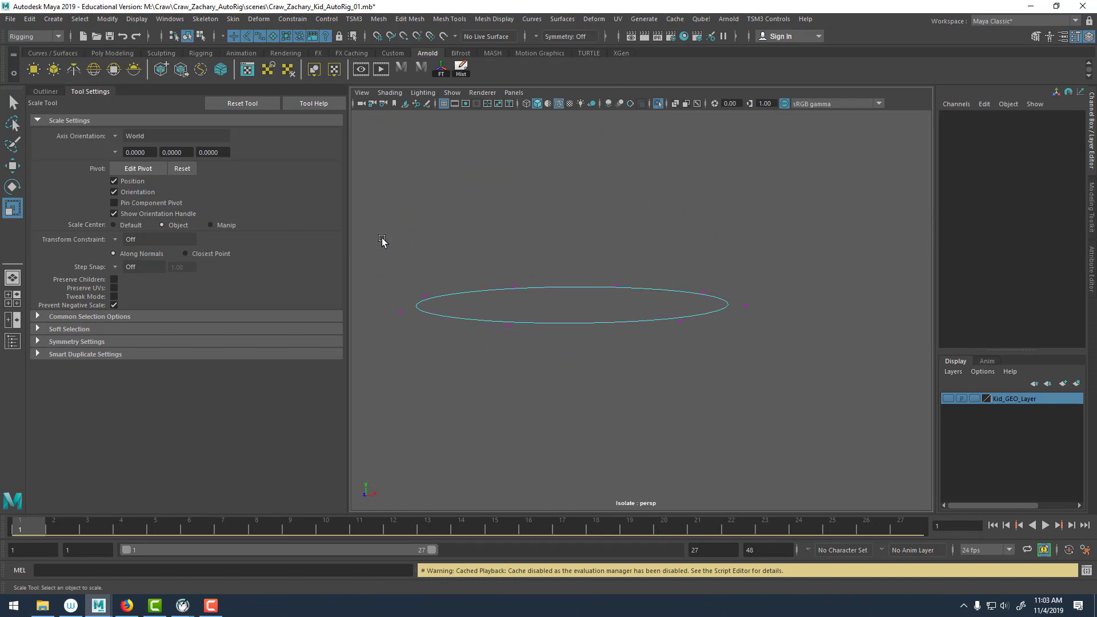
drag(382, 241, 897, 441)
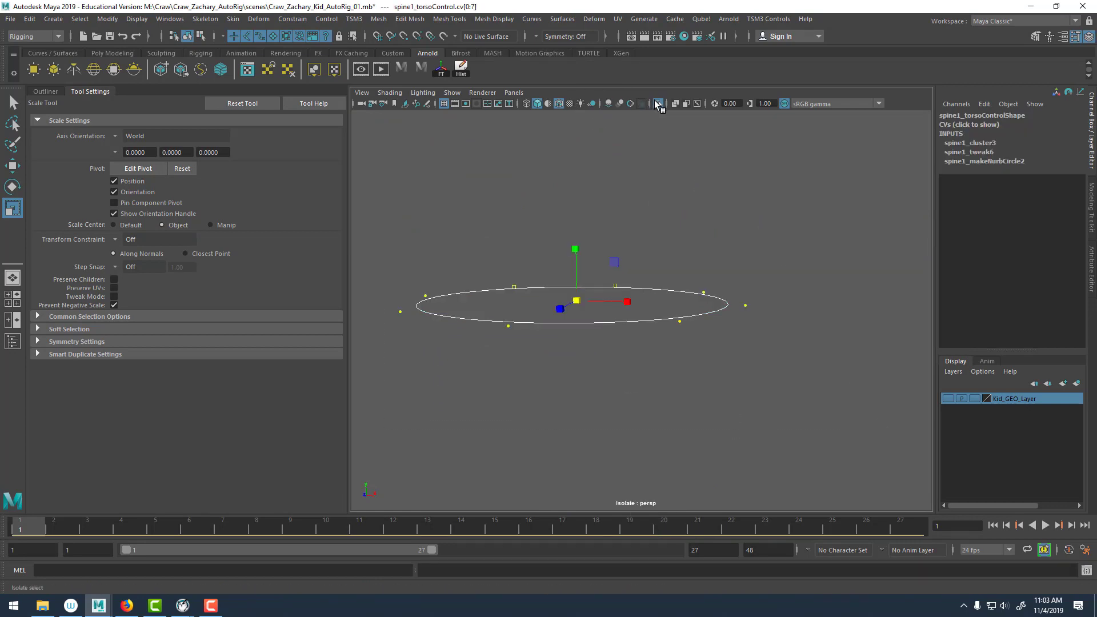
Undo the accidental torso ring stretch, then re-isolate the ring and reselect all eight CVs.
click(657, 105)
alt+drag(683, 252, 764, 313)
click(763, 309)
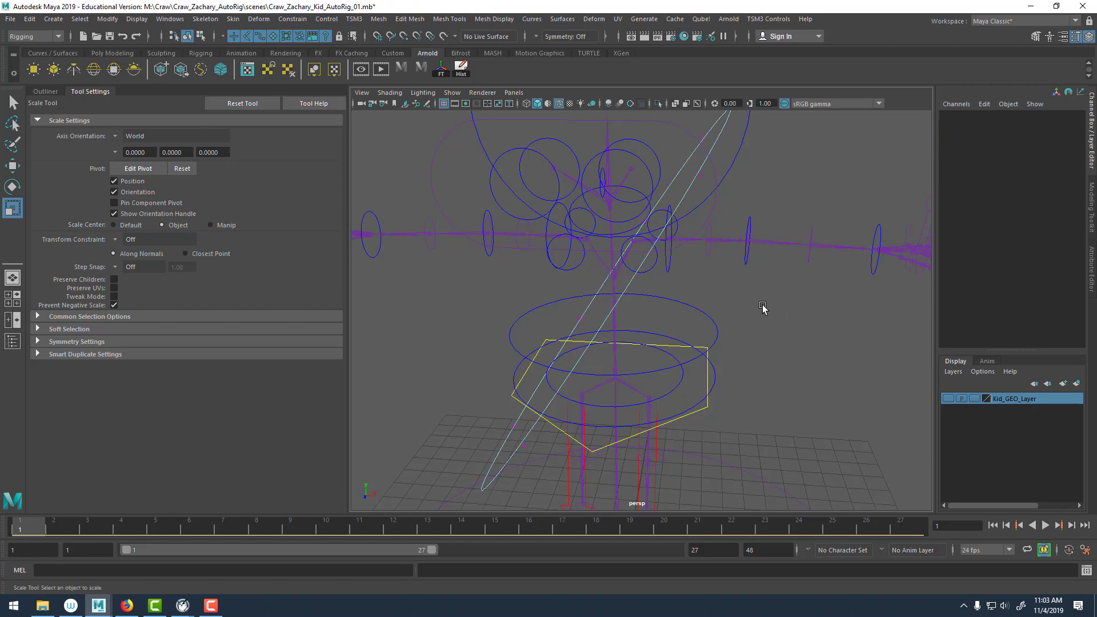
key(ctrl+z)
key(ctrl+z)
key(ctrl+z)
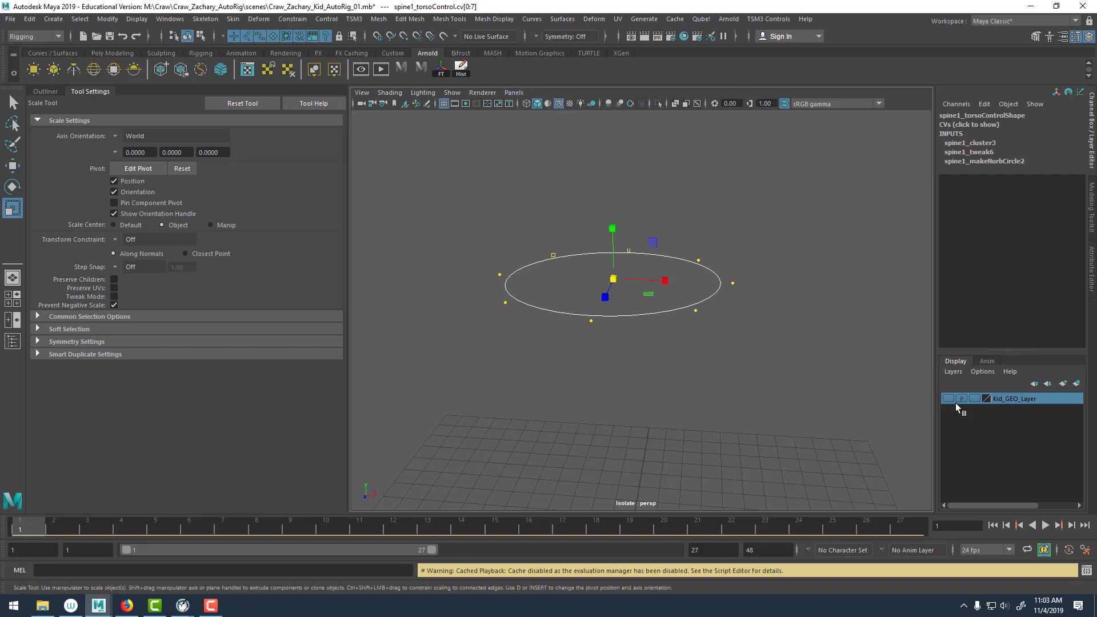
click(658, 105)
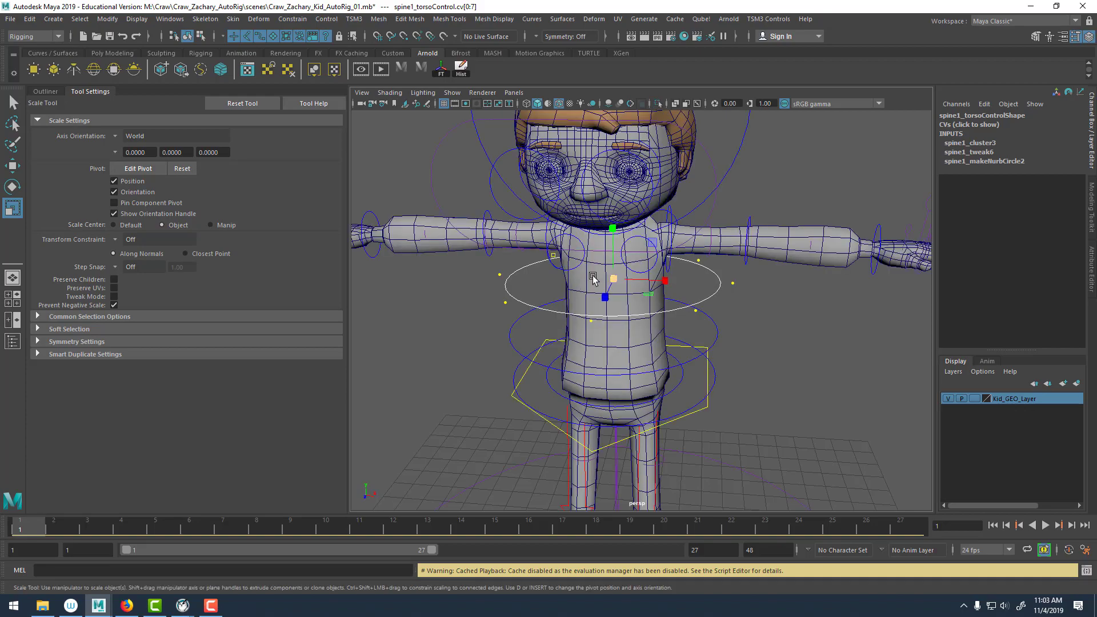
mouse_move(606, 268)
alt+mouse_down()
mouse_move(694, 273)
mouse_move(605, 271)
alt+mouse_up()
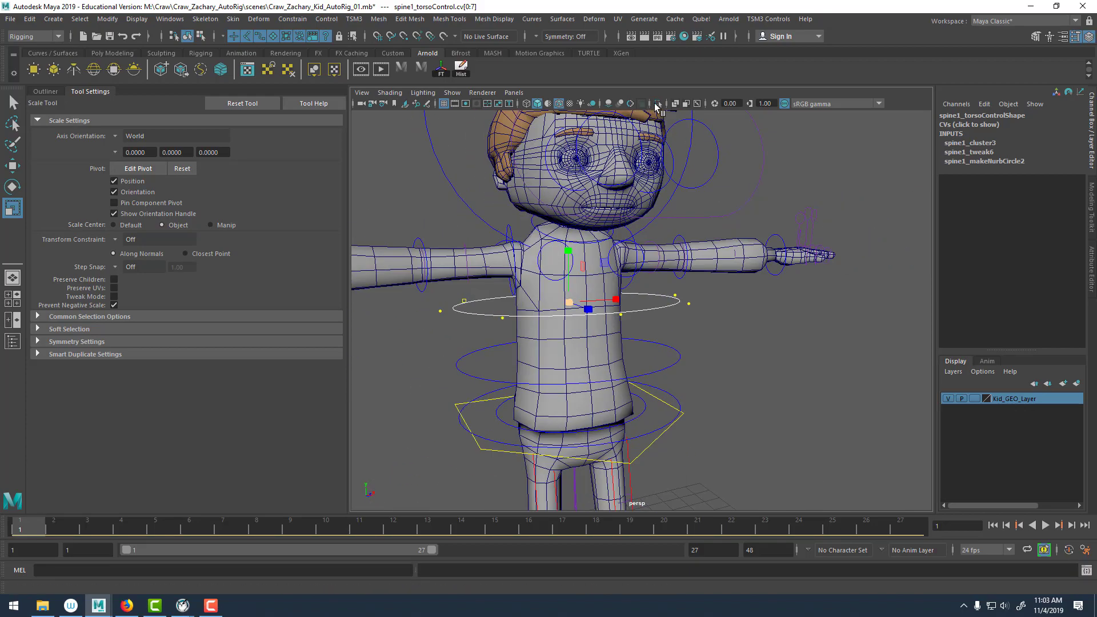
click(658, 103)
click(666, 224)
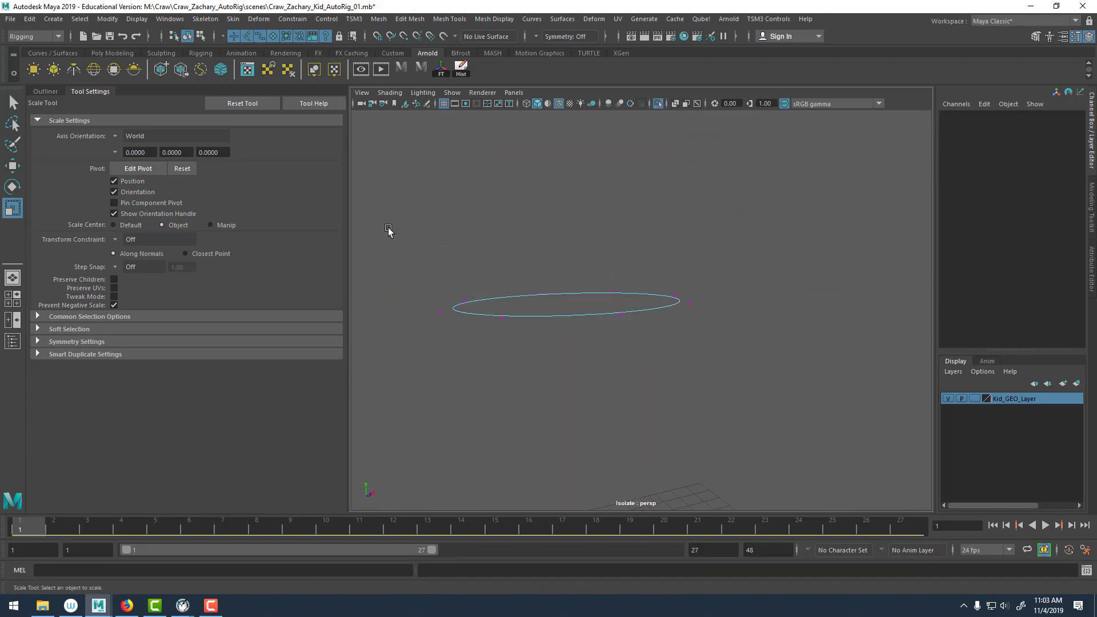
drag(420, 265, 834, 443)
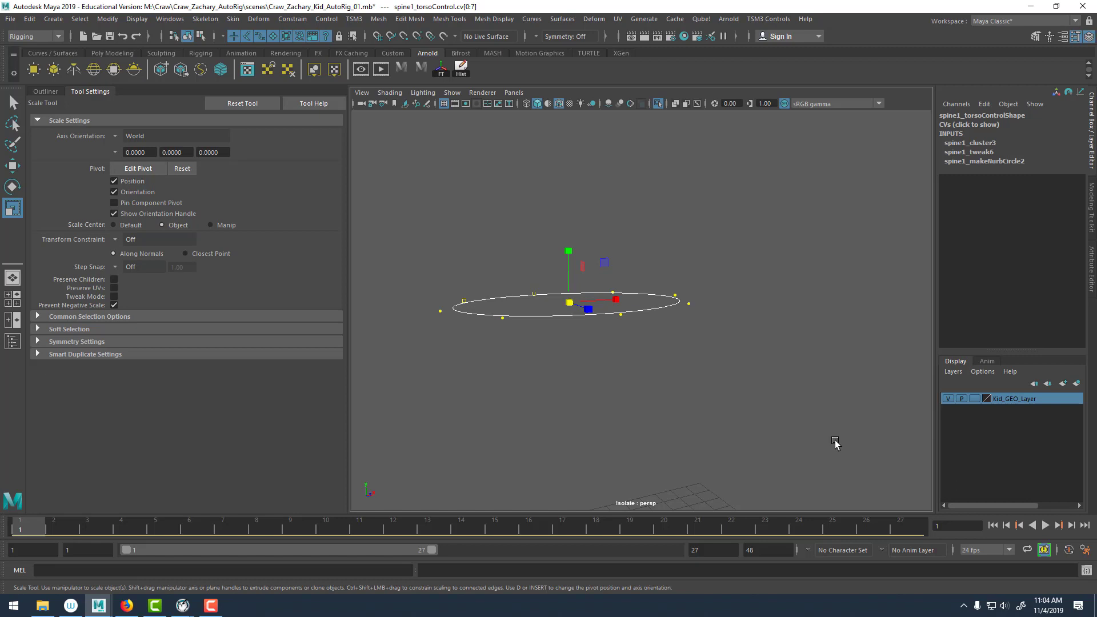
Add a cluster deformer to the torso ring CVs and select cluster1Handle in the Outliner.
click(259, 19)
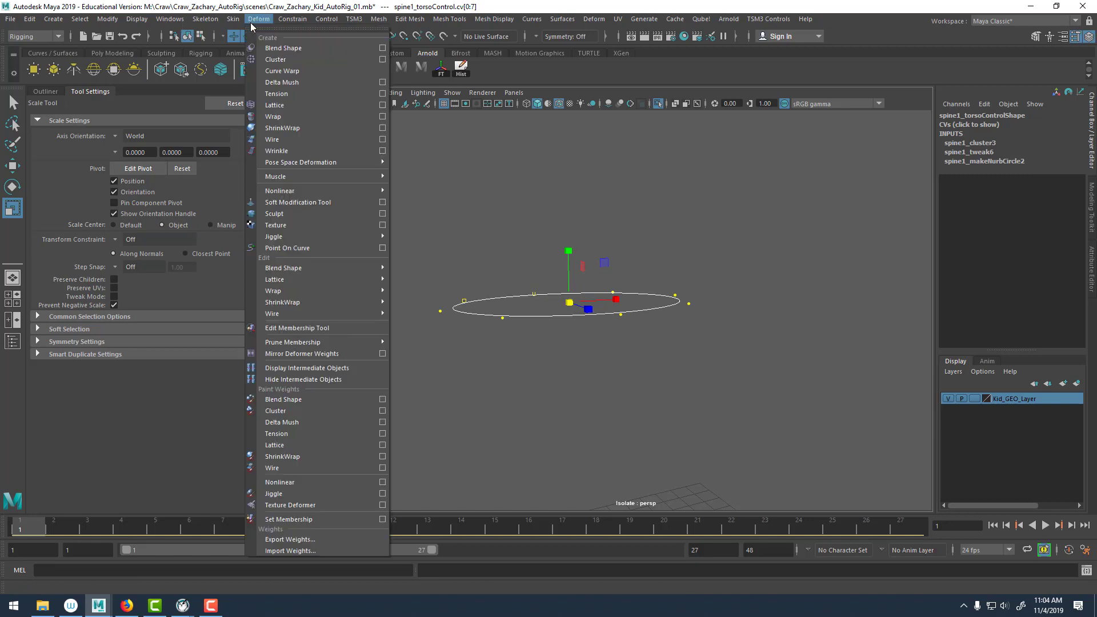
click(283, 58)
click(793, 349)
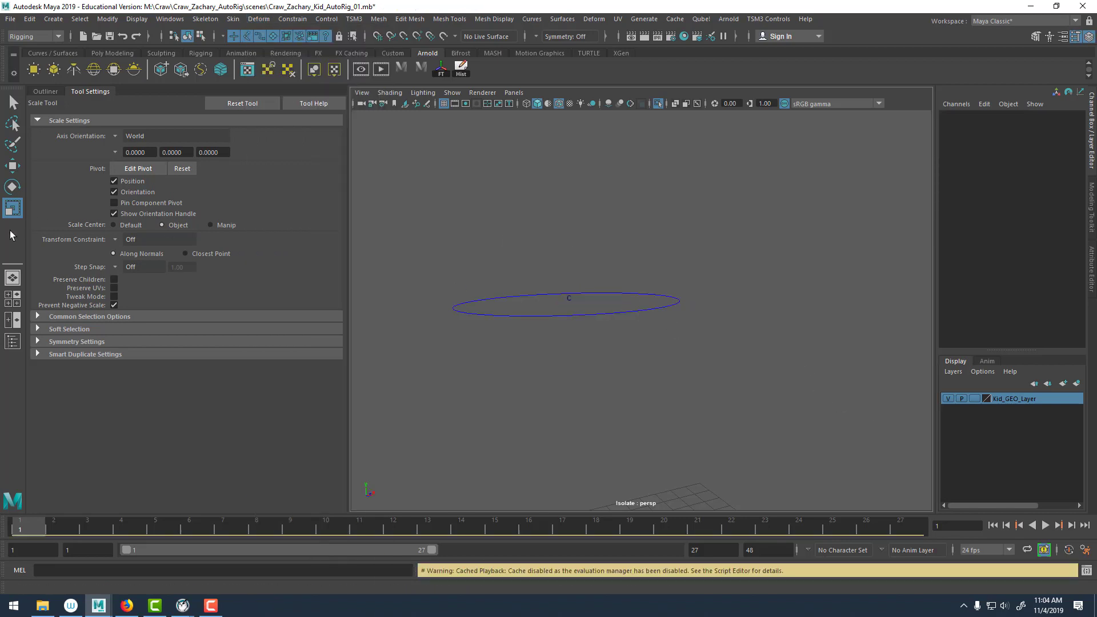
click(42, 91)
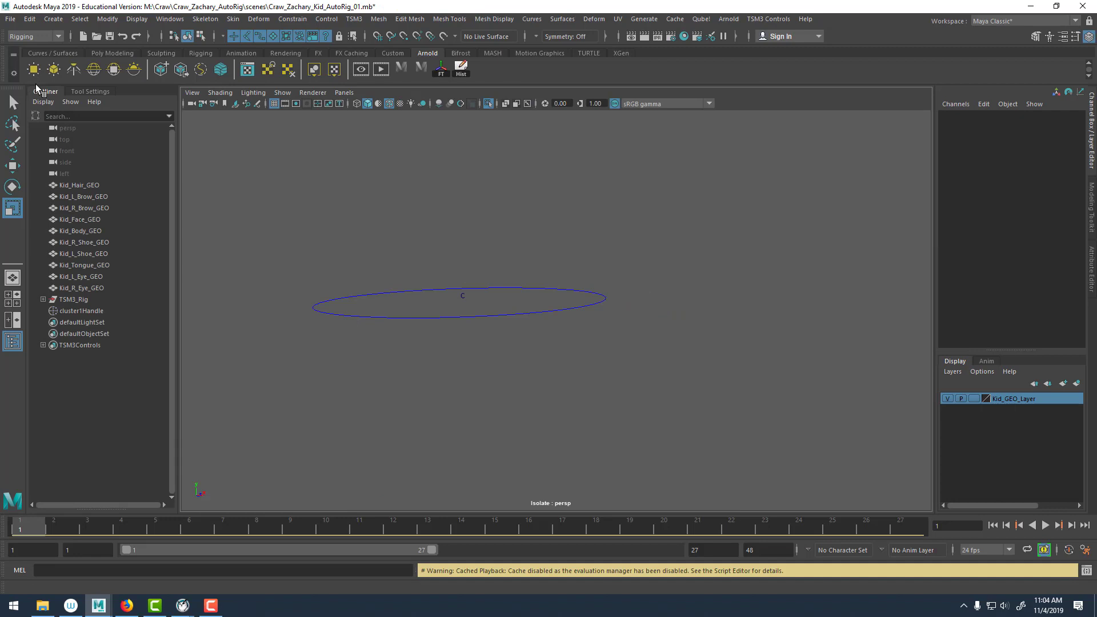
click(77, 311)
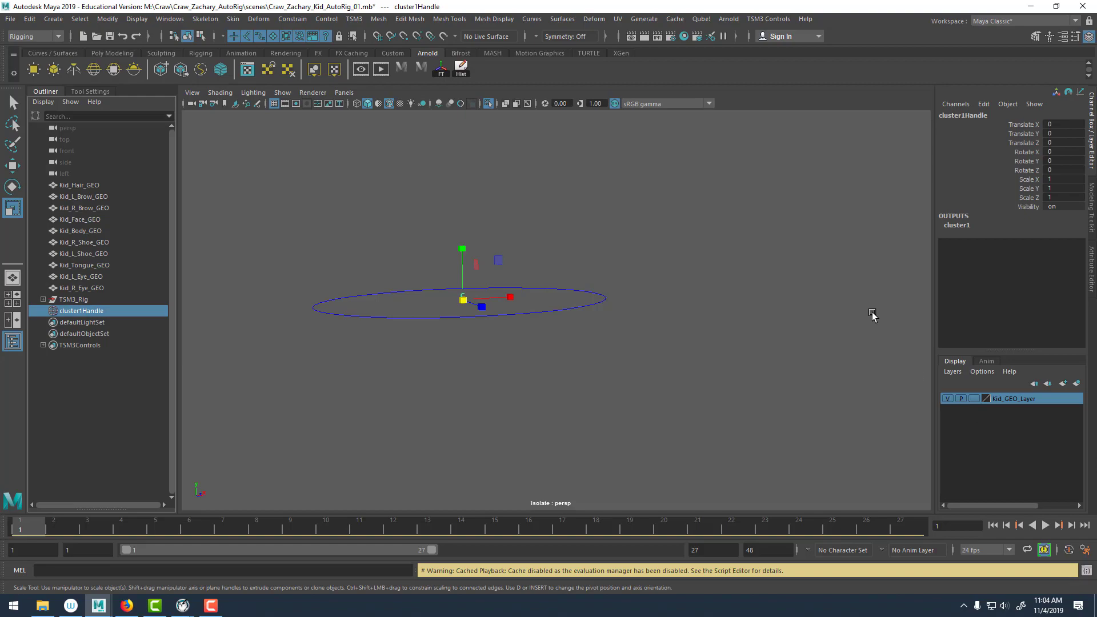
Show the full rig and scale cluster1Handle down to 0.895.
click(488, 104)
alt+drag(467, 257, 560, 271)
alt+middle_drag(560, 271, 723, 295)
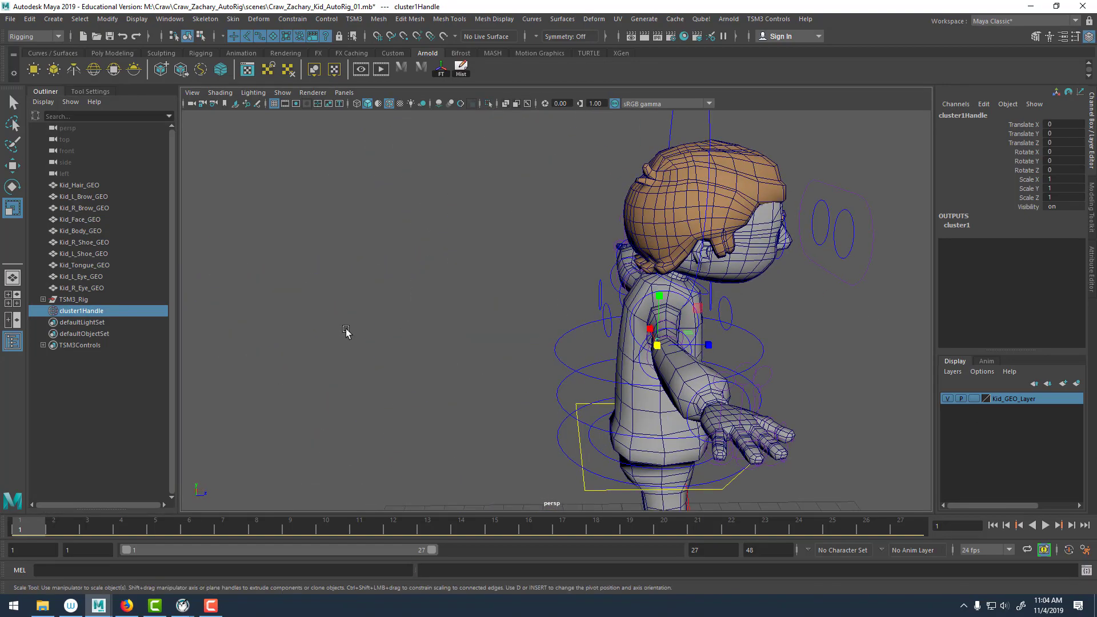
alt+drag(711, 311, 634, 323)
alt+right_drag(634, 323, 693, 353)
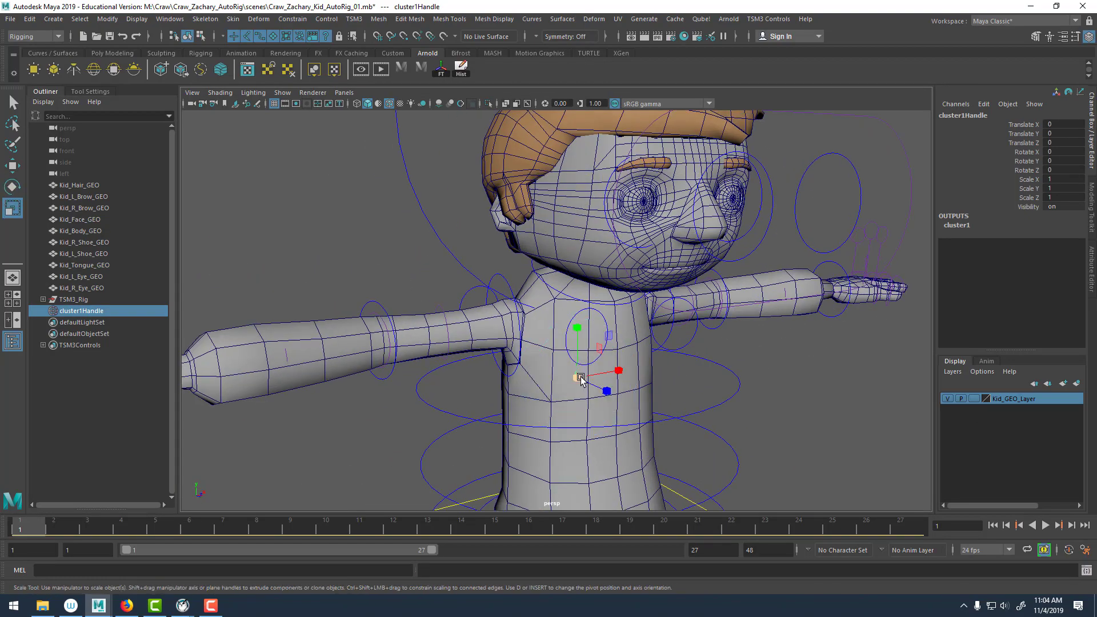
drag(577, 377, 583, 381)
alt+right_drag(583, 380, 540, 364)
alt+drag(540, 363, 621, 329)
Tilt the torso ring about 7.5 degrees and raise it slightly up the chest.
key(e)
drag(665, 298, 638, 310)
alt+middle_drag(638, 310, 640, 253)
alt+right_drag(640, 253, 678, 328)
key(w)
alt+drag(678, 328, 566, 235)
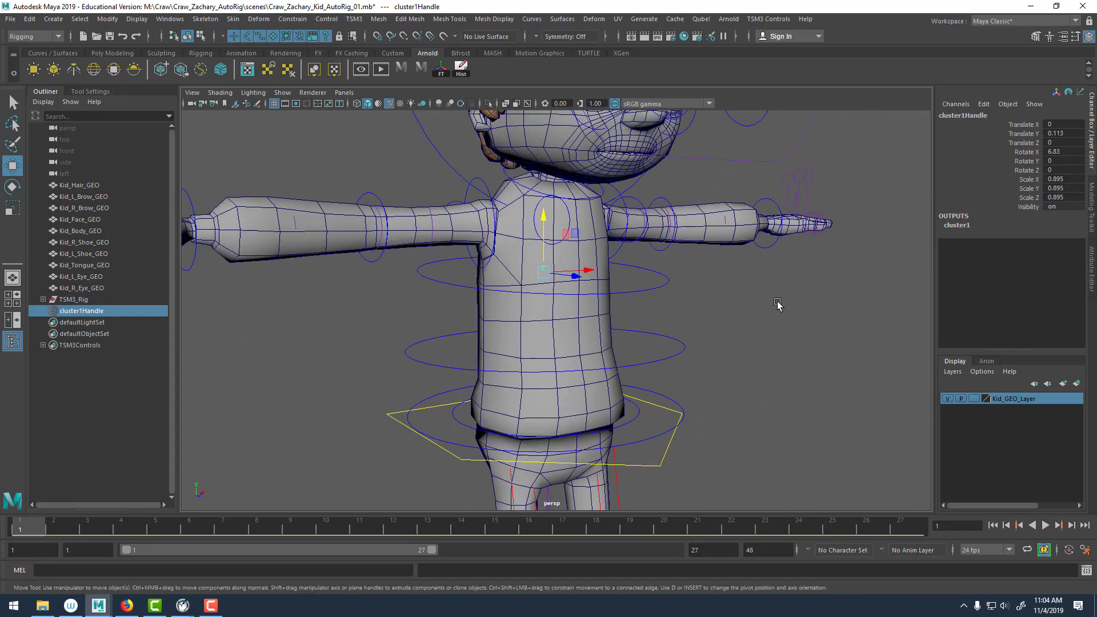
Delete spine1_torsoControl's history via Delete by Type > History, removing the cluster.
click(777, 301)
alt+right_drag(773, 302, 683, 339)
drag(636, 287, 681, 299)
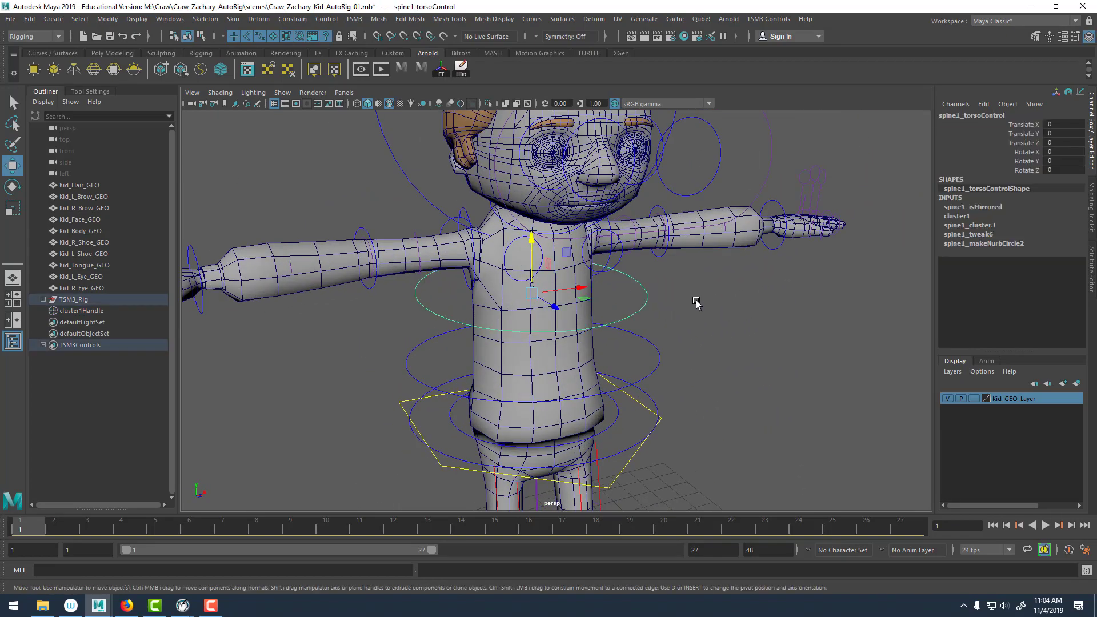
click(29, 19)
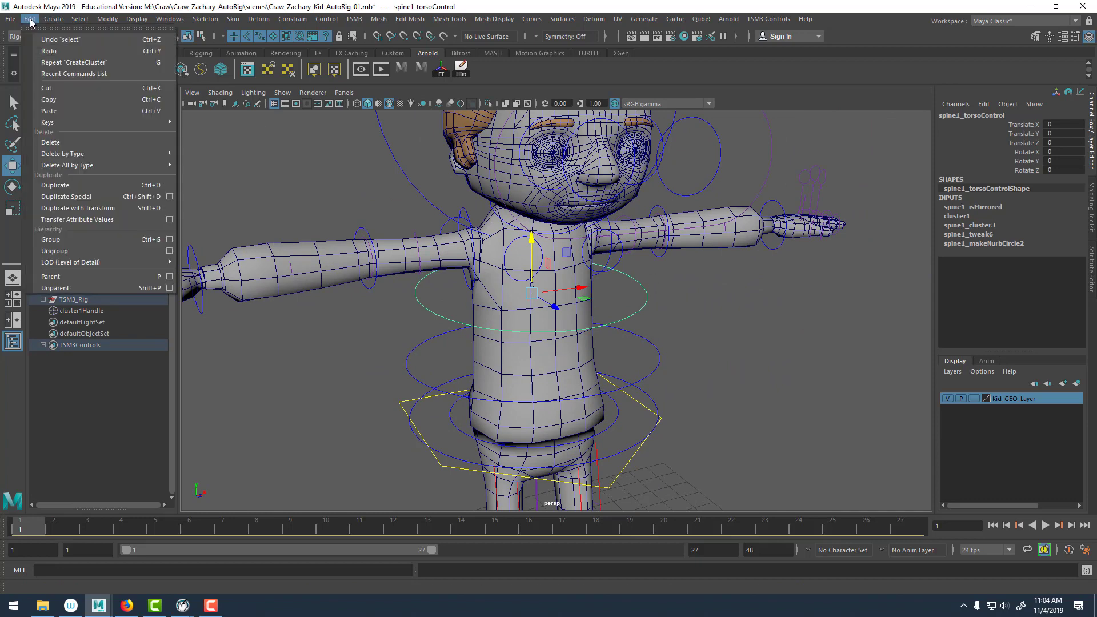
mouse_move(79, 158)
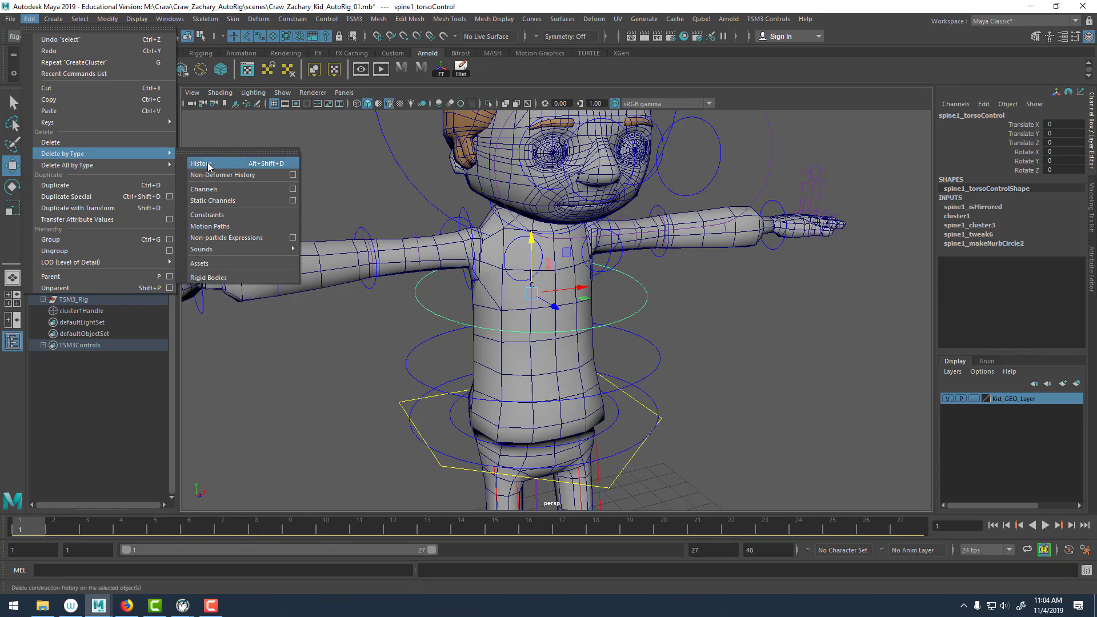
click(201, 163)
click(726, 306)
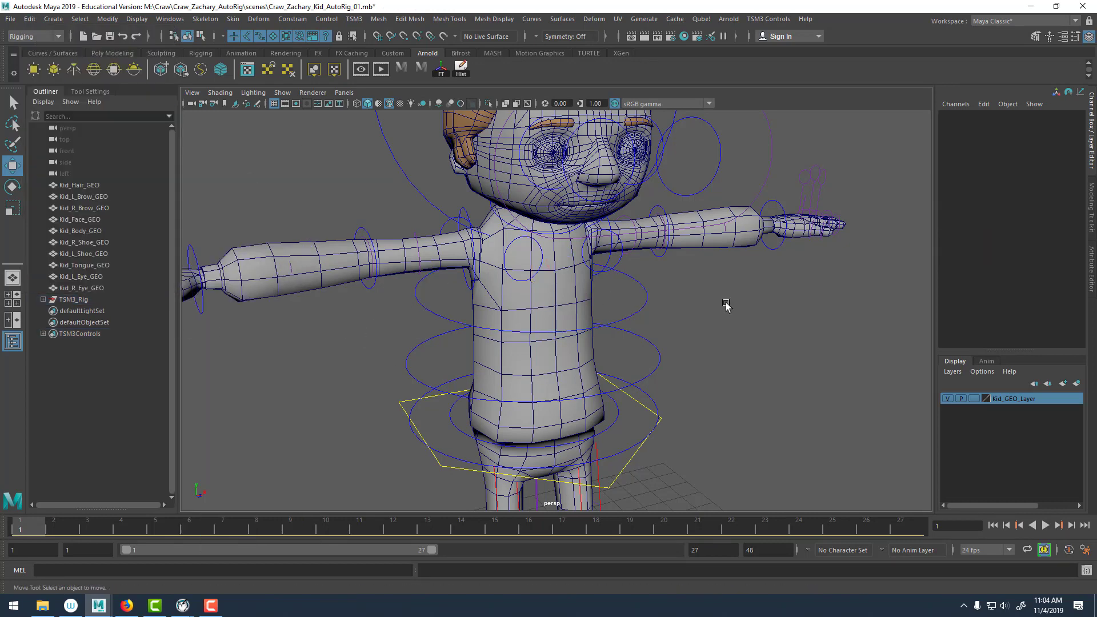
Twist spine1_torsoControl in Y to test the deformation, then undo it back to rest.
click(647, 298)
alt+drag(676, 306, 615, 264)
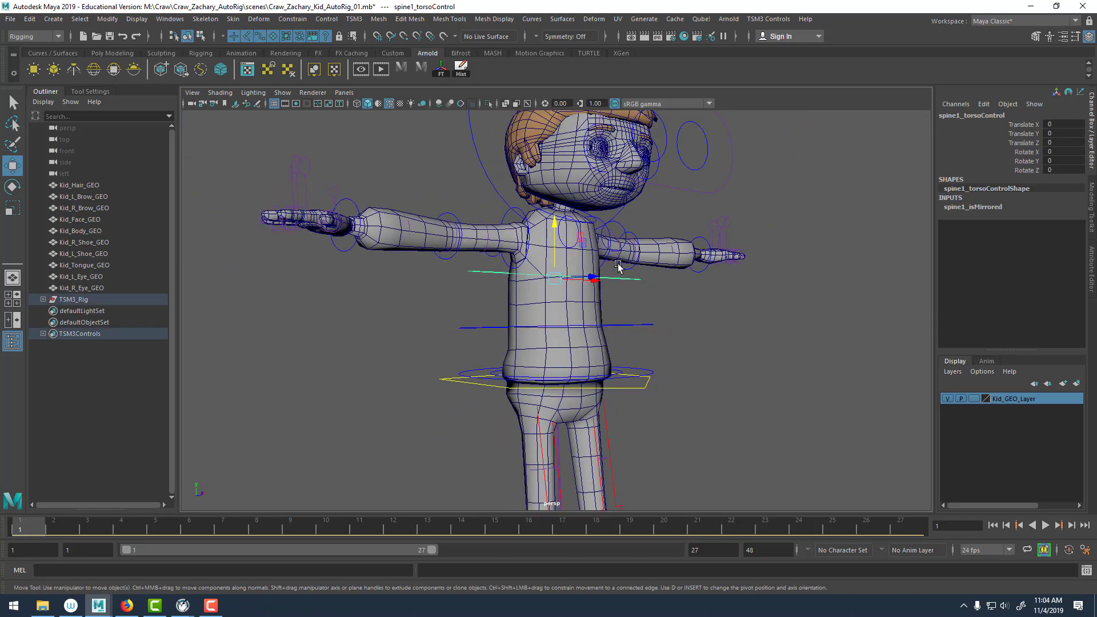
key(e)
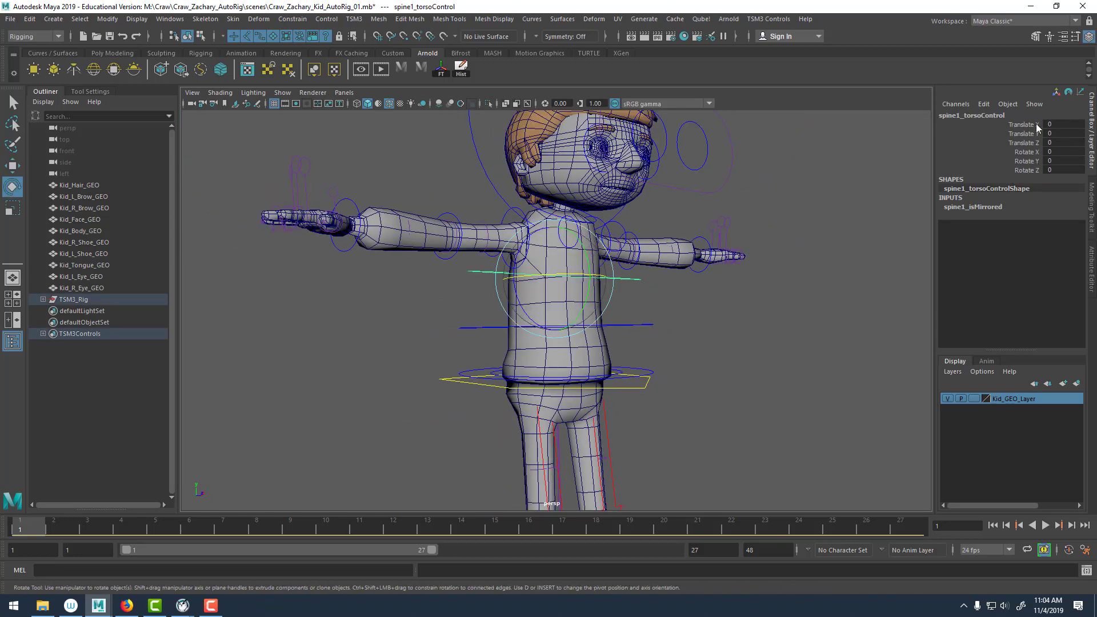
alt+drag(633, 218, 569, 272)
scroll(600, 246, up, 4)
key(ctrl+z)
key(ctrl+z)
click(756, 313)
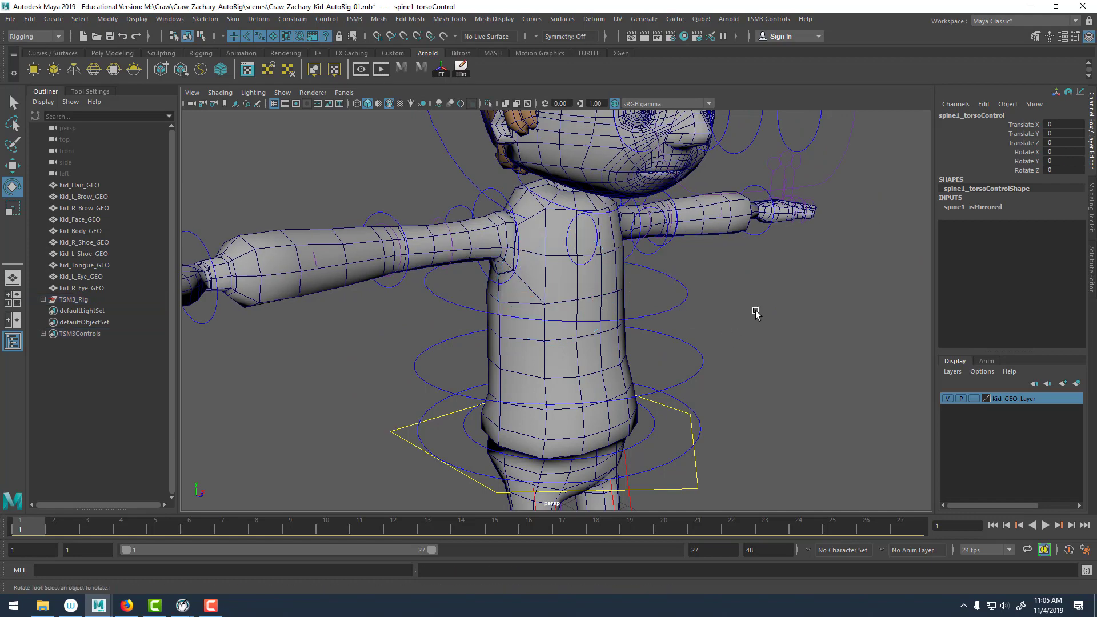
scroll(594, 320, down, 4)
Select the eye aim control, switch it to Control Vertex mode, and select all its CVs.
mouse_move(572, 320)
alt+mouse_down()
mouse_move(462, 309)
mouse_move(588, 311)
alt+mouse_up()
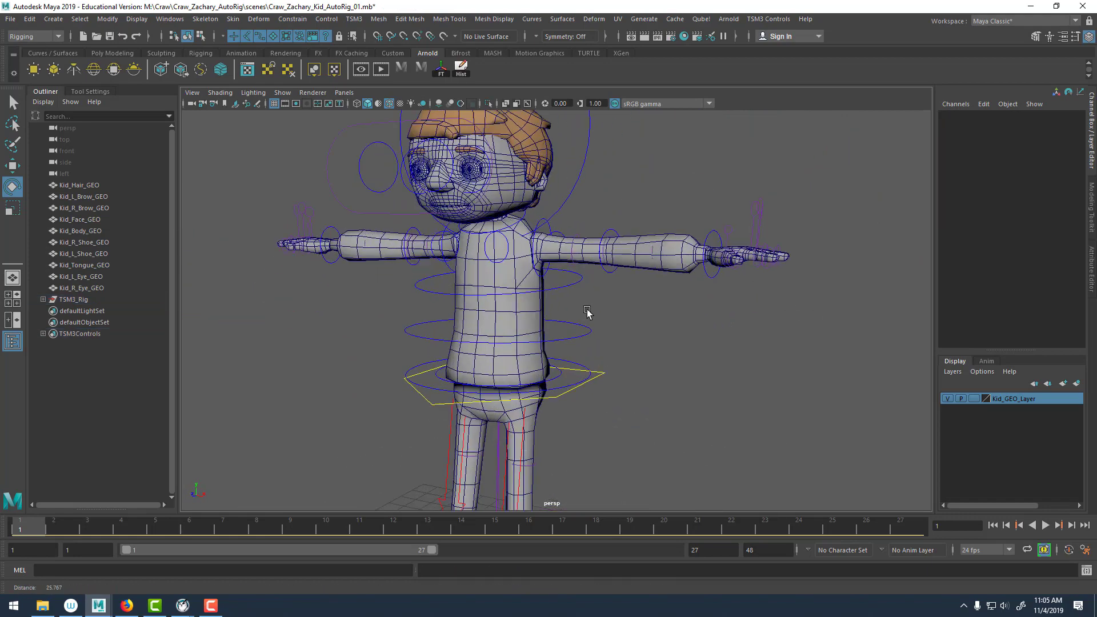
alt+right_drag(587, 311, 574, 336)
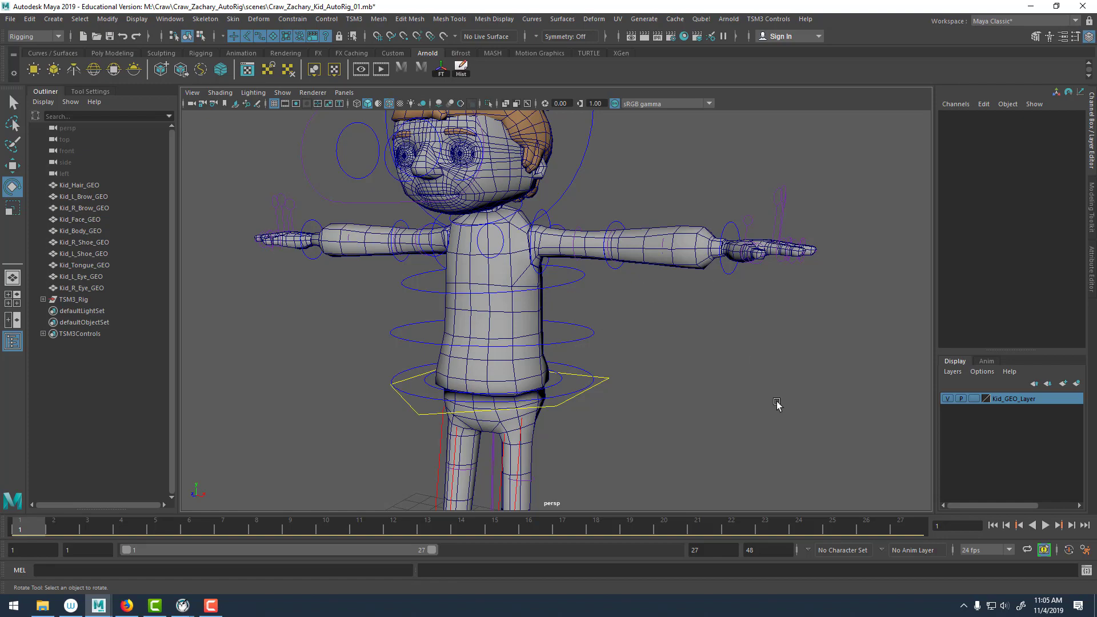
alt+drag(607, 295, 646, 355)
alt+right_drag(646, 355, 663, 264)
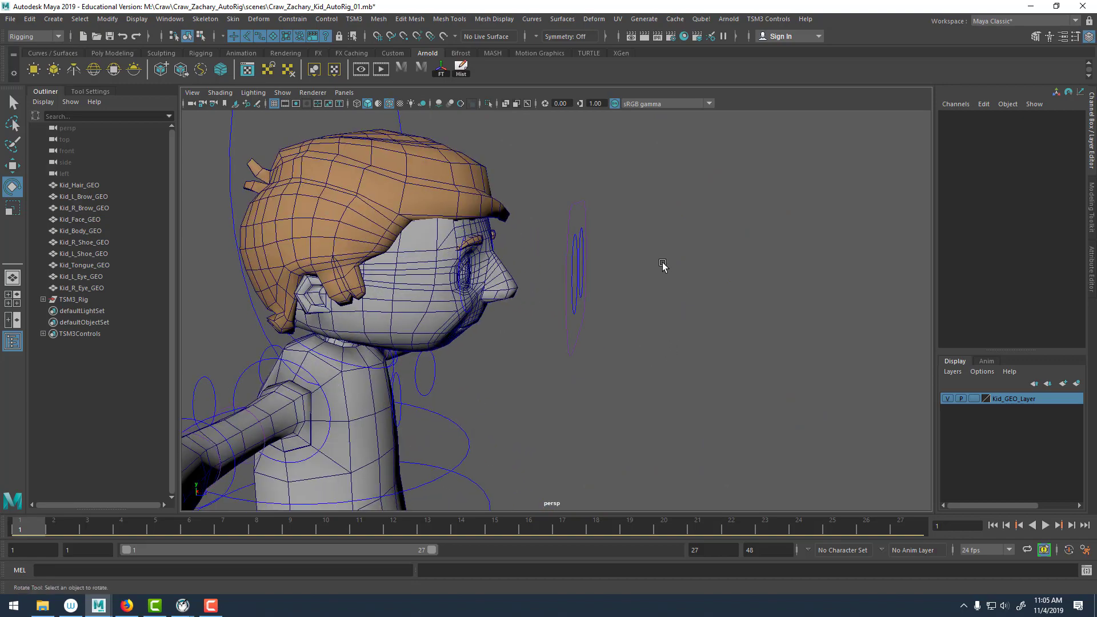
drag(557, 192, 668, 406)
alt+drag(722, 337, 766, 296)
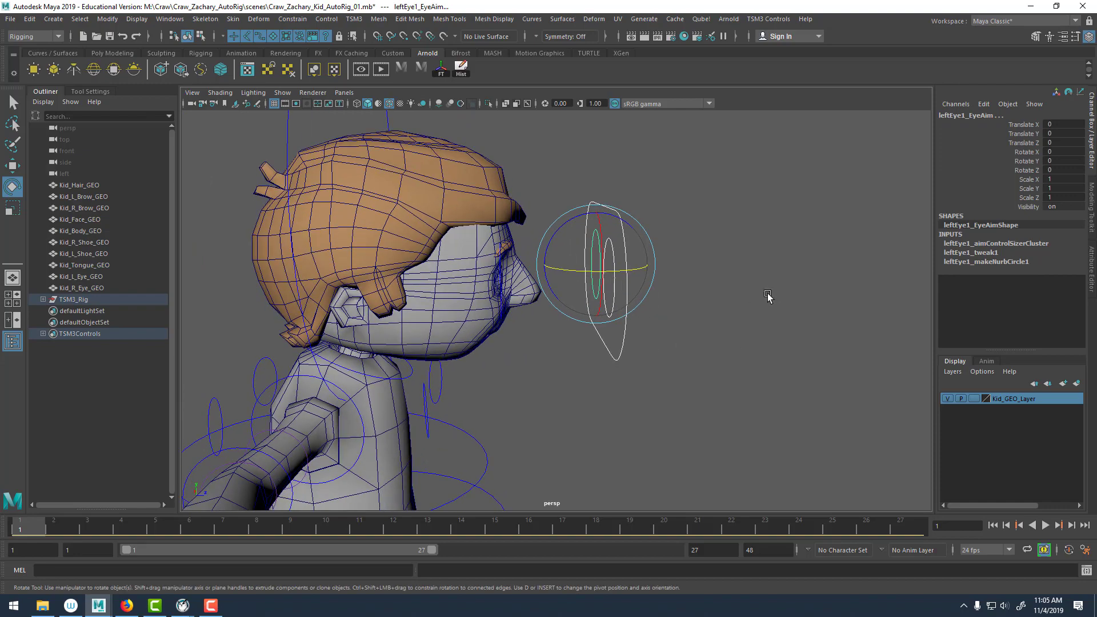
right_drag(766, 296, 736, 281)
right_drag(742, 282, 725, 283)
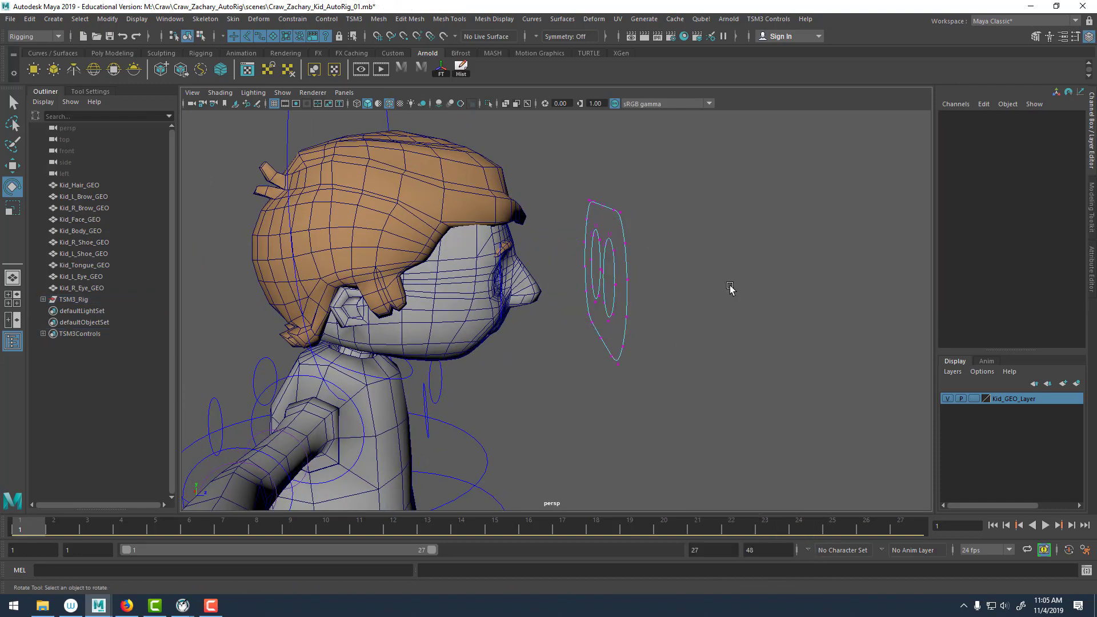
alt+drag(730, 289, 661, 260)
drag(570, 166, 742, 386)
mouse_move(808, 373)
alt+mouse_down()
mouse_move(716, 374)
mouse_move(794, 378)
alt+mouse_up()
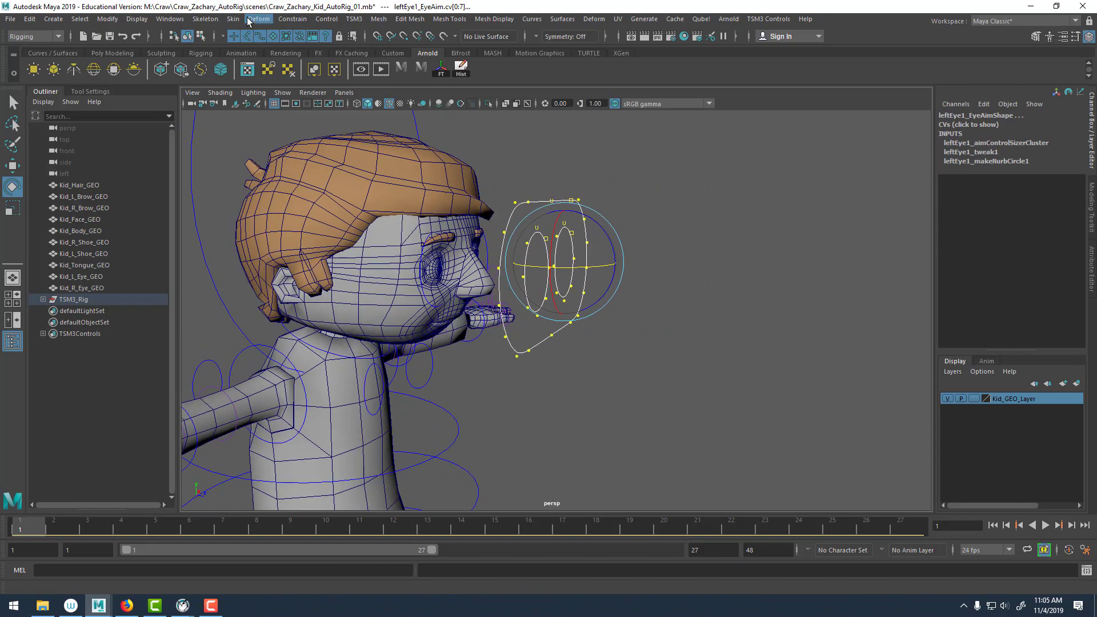
Add a cluster to the eye control CVs and move cluster1Handle forward along Z.
click(255, 20)
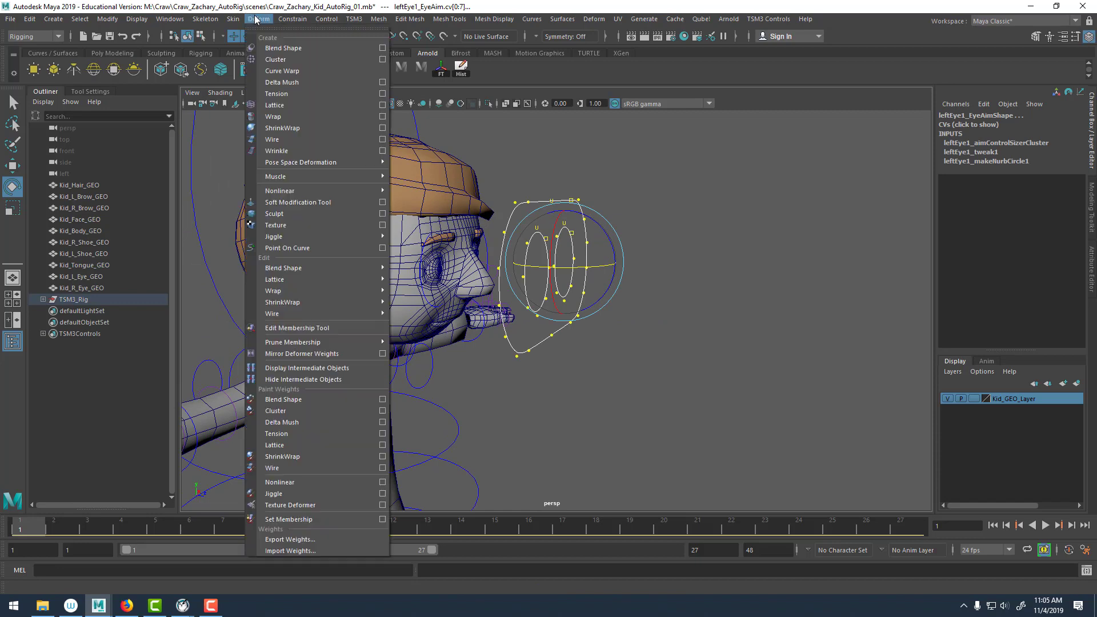
click(280, 60)
click(749, 303)
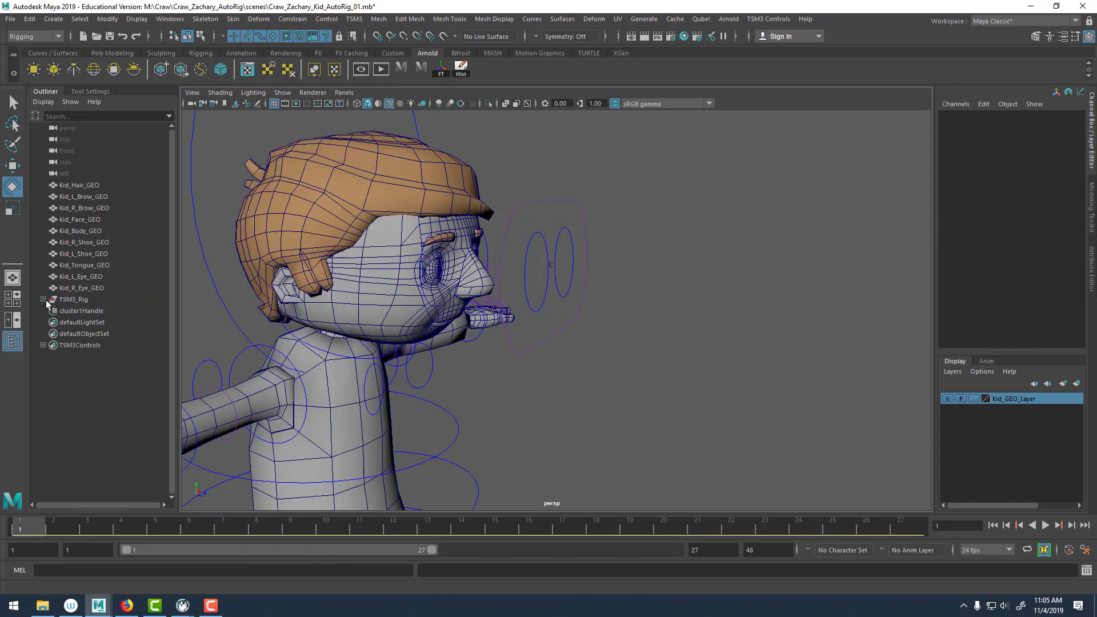
click(81, 310)
key(w)
alt+drag(601, 309, 640, 308)
alt+right_drag(640, 309, 369, 249)
alt+middle_drag(369, 250, 332, 245)
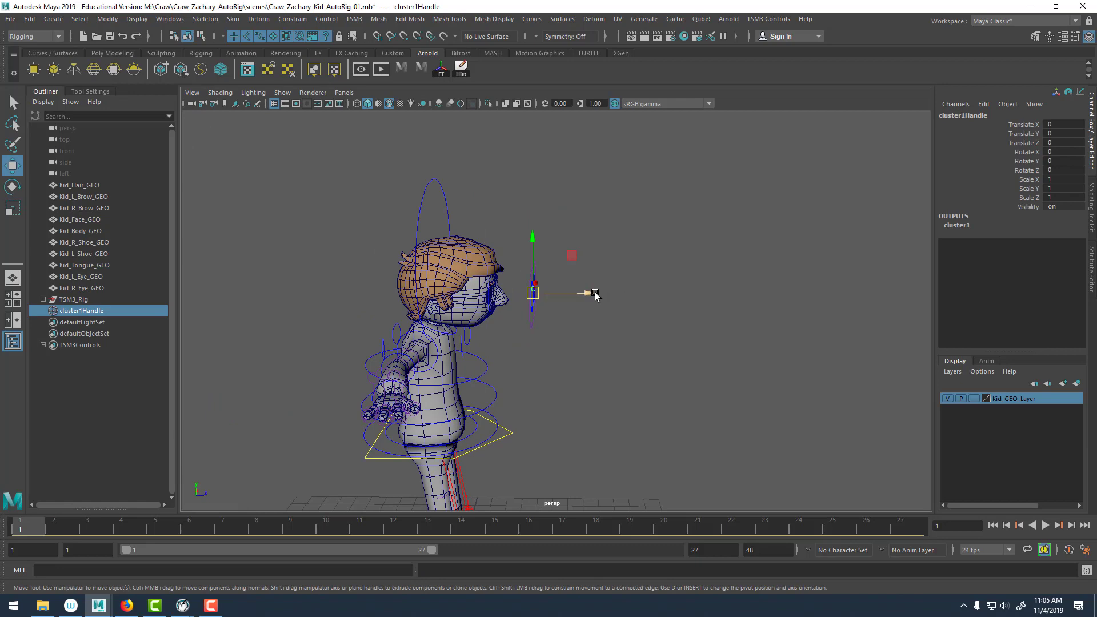
drag(594, 296, 707, 300)
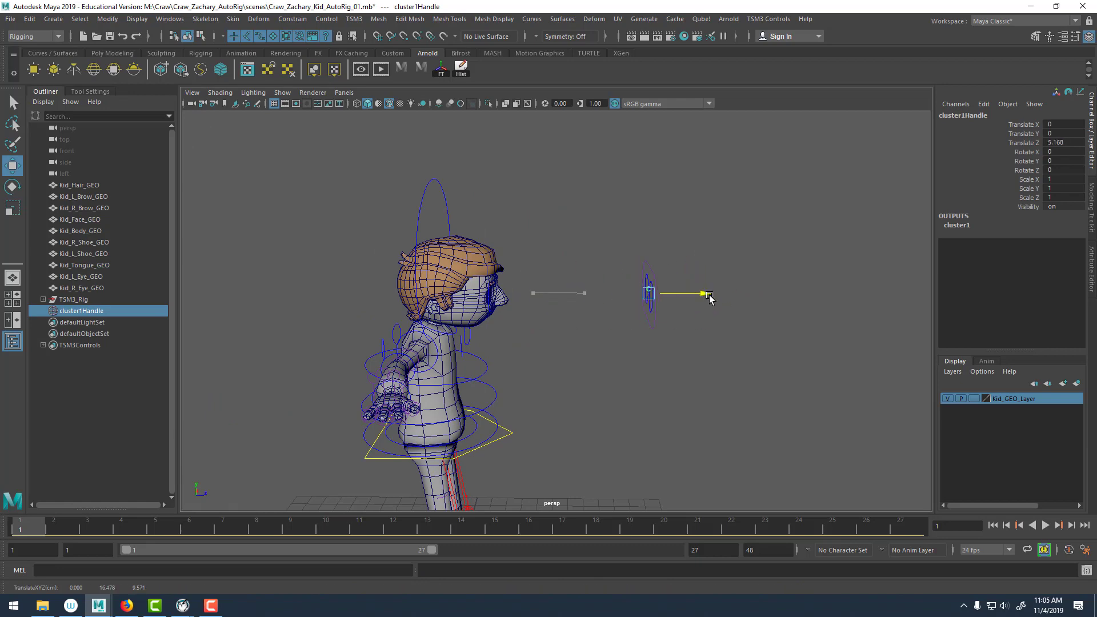
Delete the eye aim control's history by type, baking the cluster into the curve.
click(717, 259)
mouse_move(718, 259)
alt+mouse_down()
mouse_move(574, 252)
mouse_move(678, 252)
mouse_move(720, 343)
mouse_move(681, 322)
alt+mouse_up()
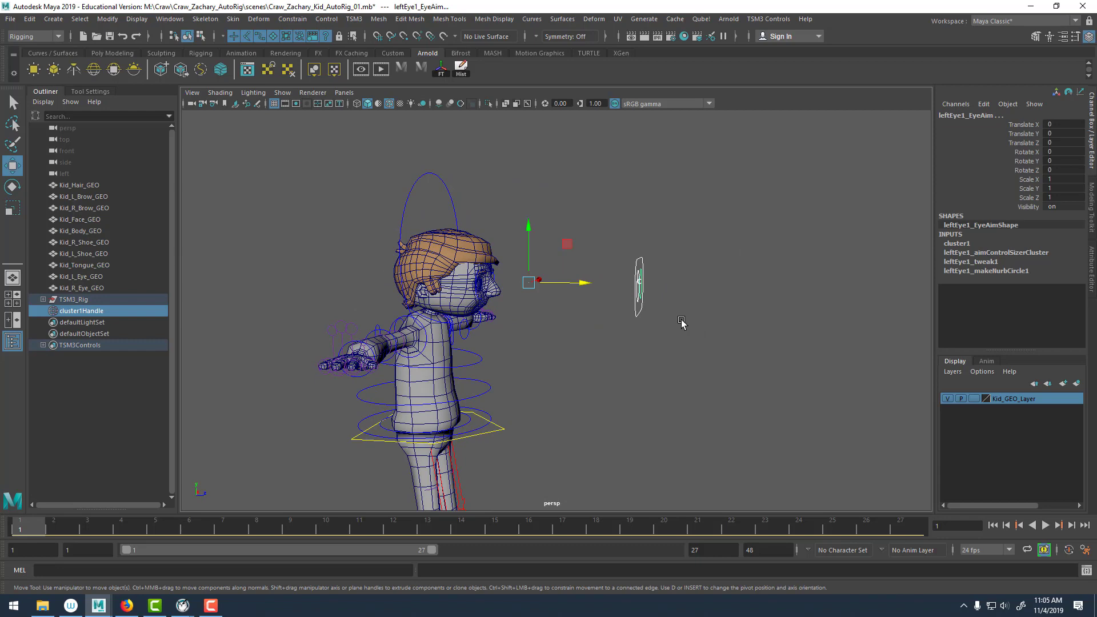
click(29, 18)
mouse_move(77, 122)
mouse_move(86, 153)
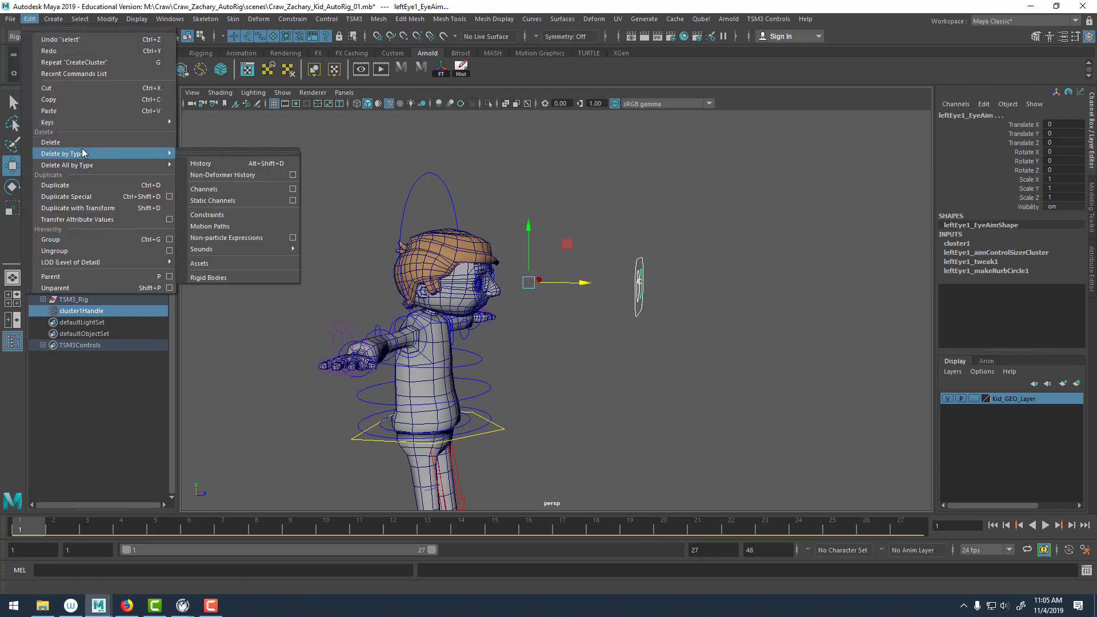
click(221, 162)
alt+drag(734, 207, 633, 278)
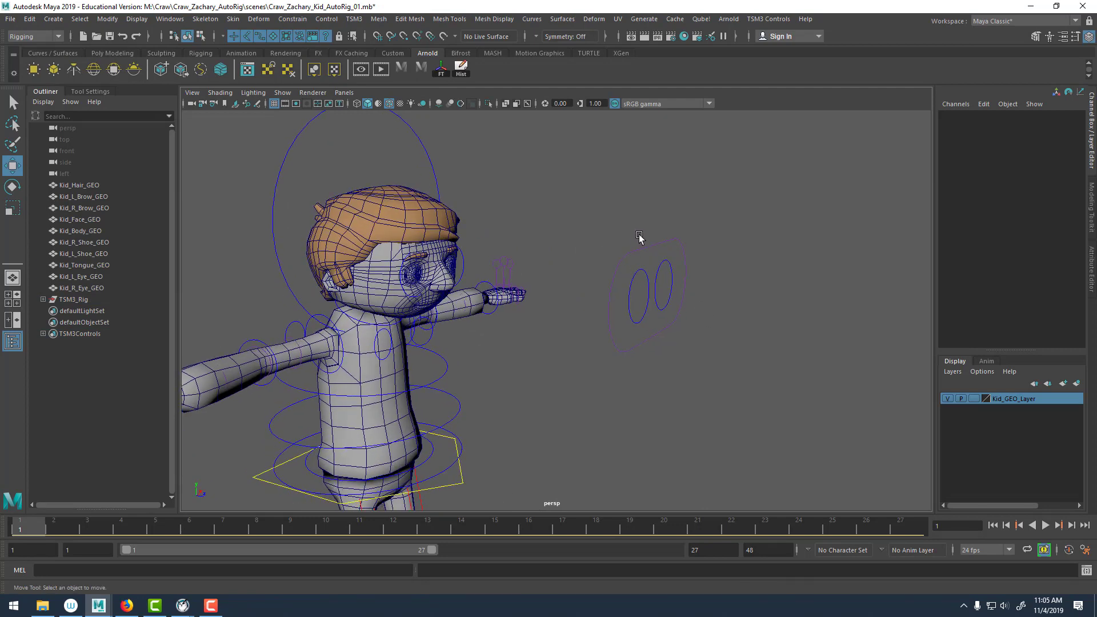
Snap the eye master control's pivot to the centre of the eye curve.
click(651, 263)
alt+drag(651, 262, 610, 260)
key(d)
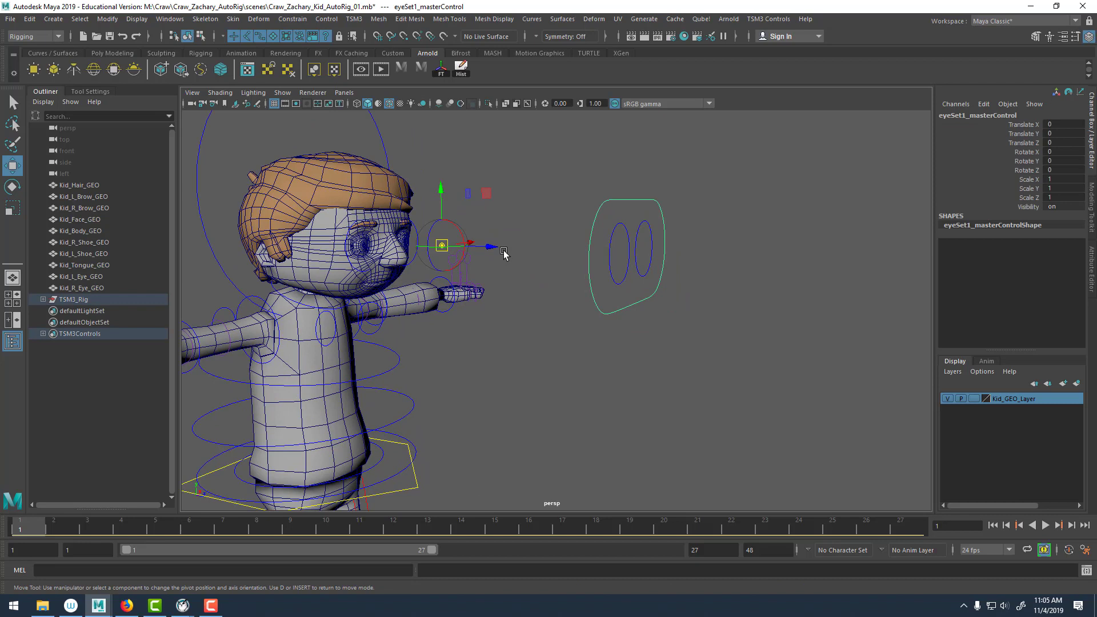
drag(491, 250, 546, 254)
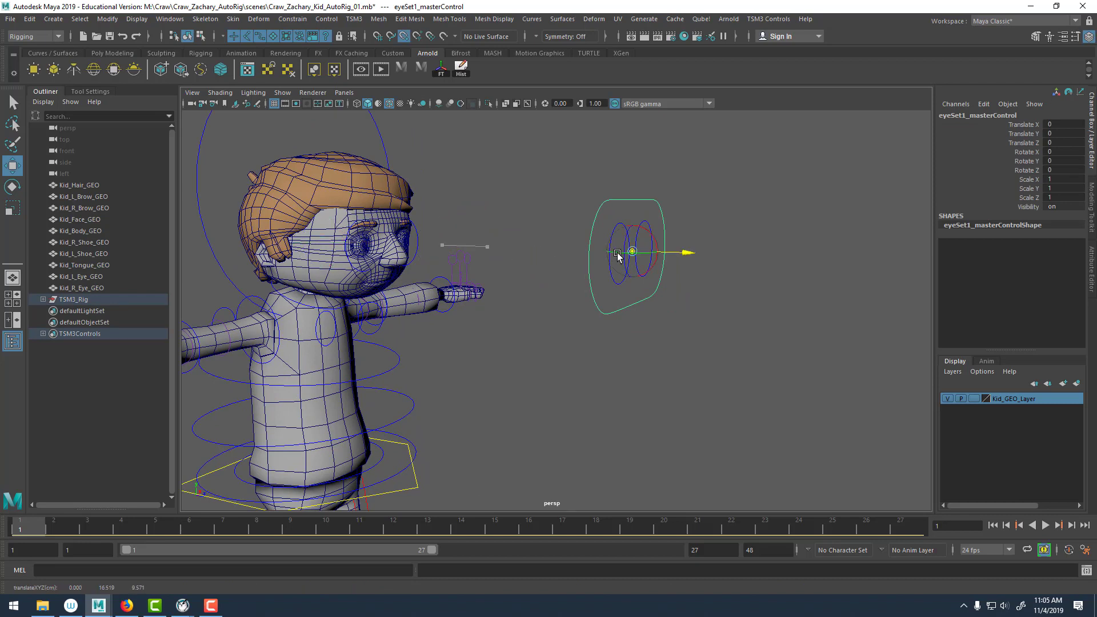
key(d)
click(757, 244)
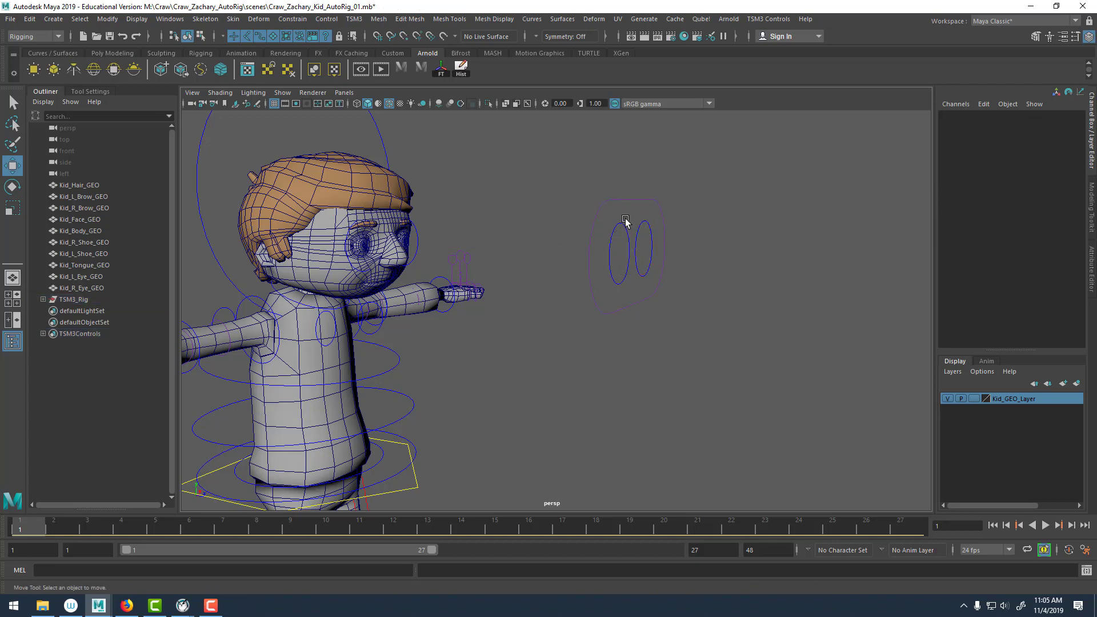
Center the pivots of the right and left eye aim circles.
click(647, 258)
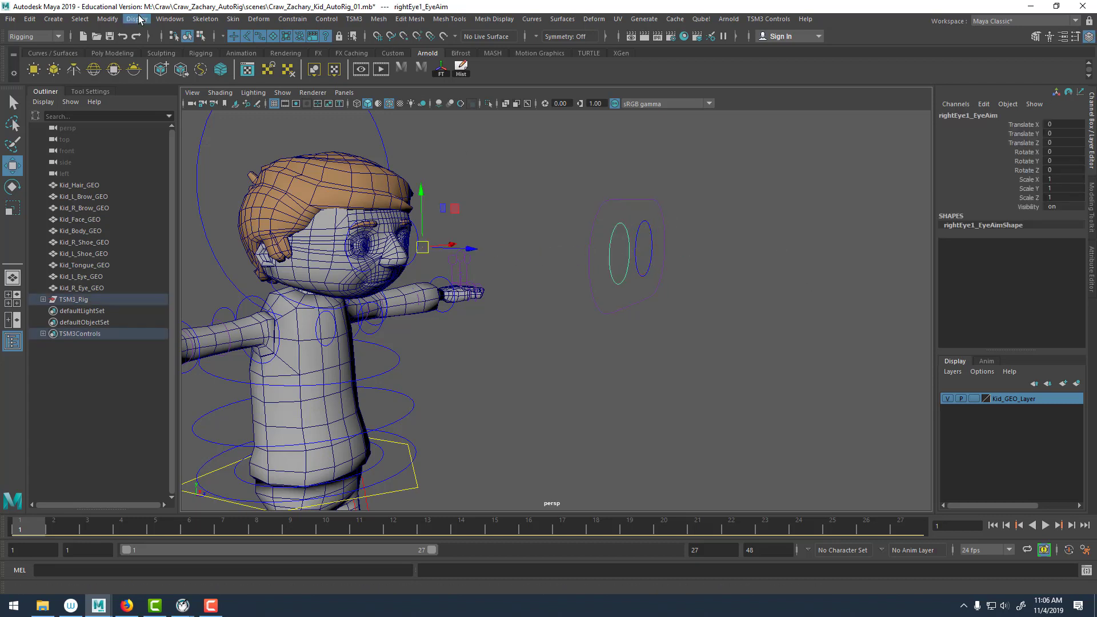
click(114, 20)
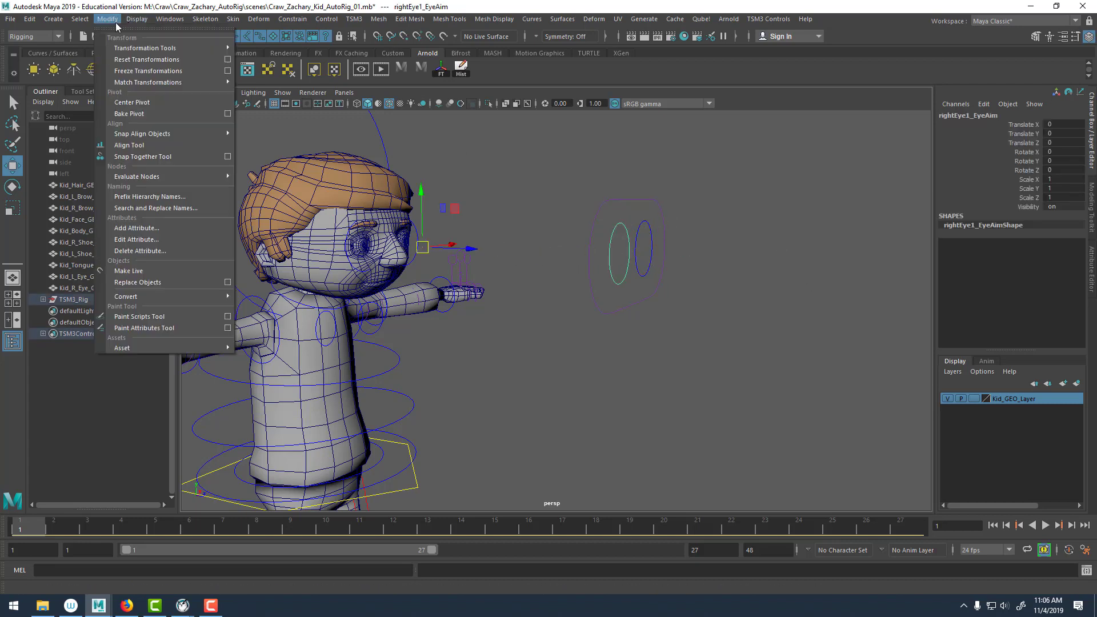
click(142, 103)
click(741, 216)
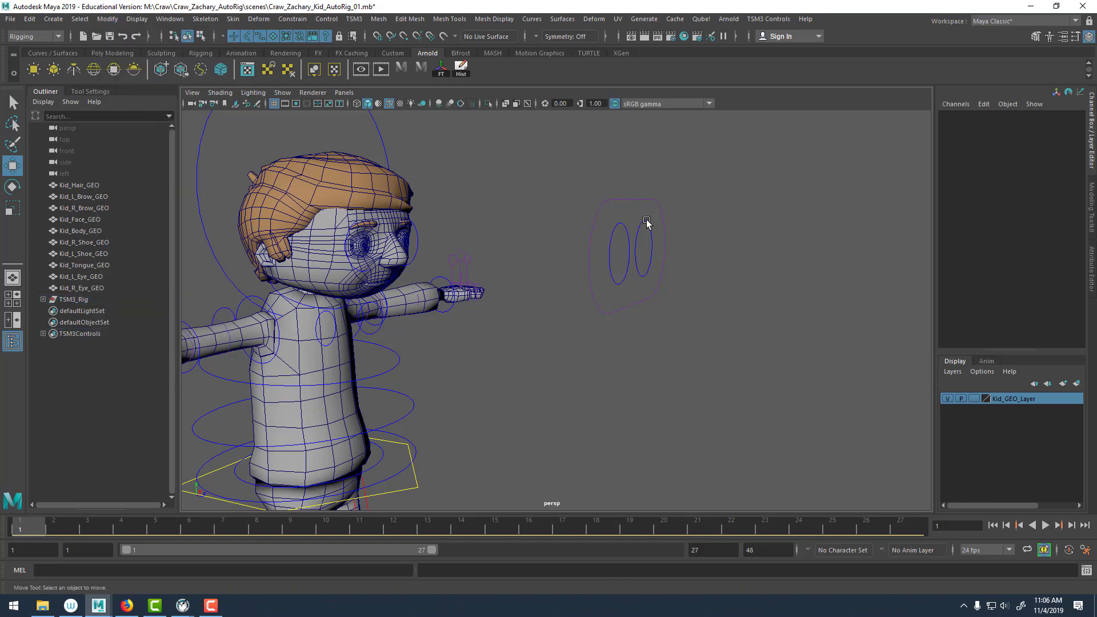
click(644, 225)
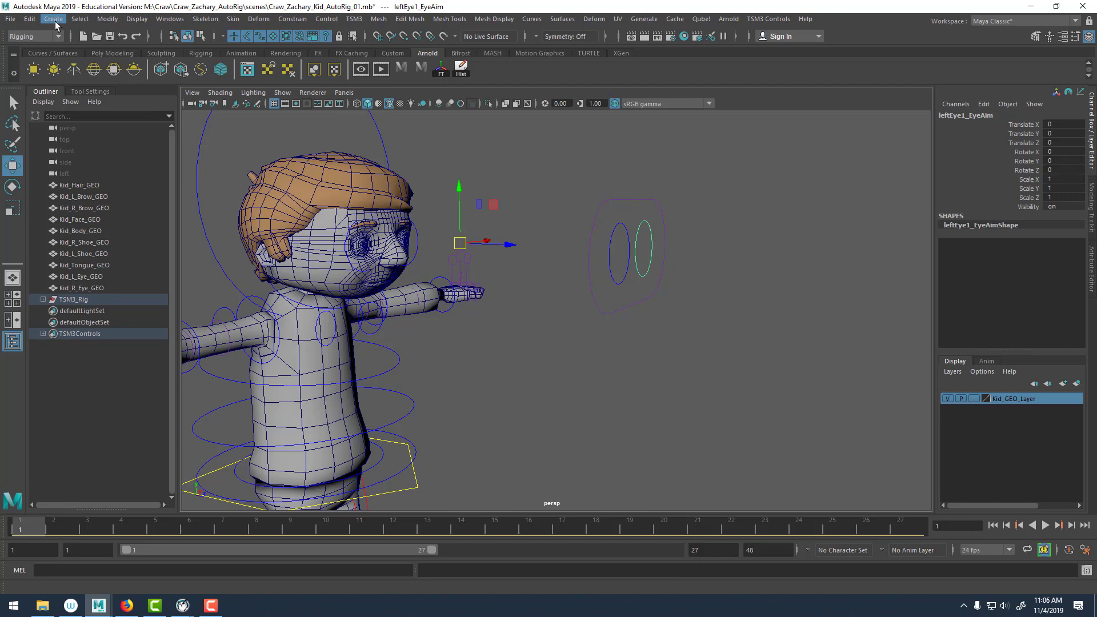
click(108, 19)
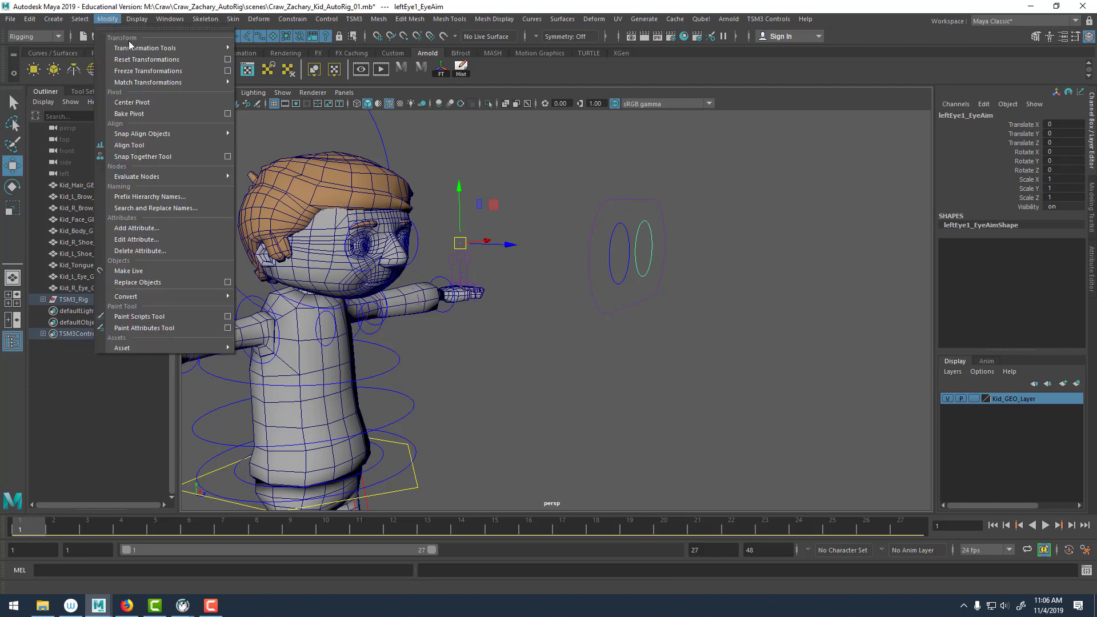
click(142, 103)
click(737, 245)
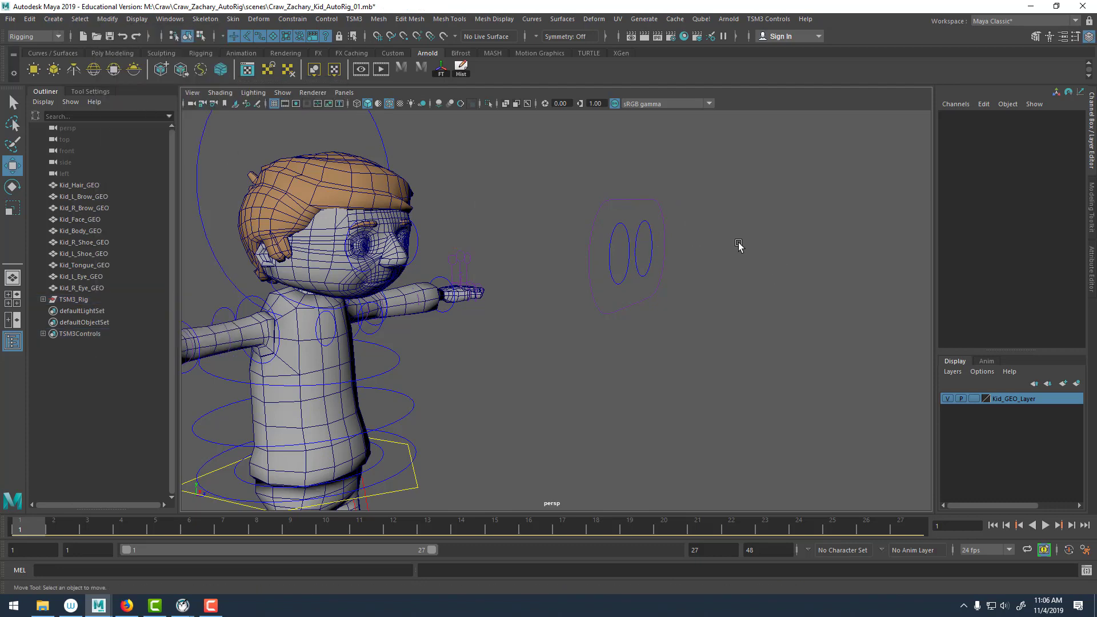
alt+drag(737, 245, 548, 223)
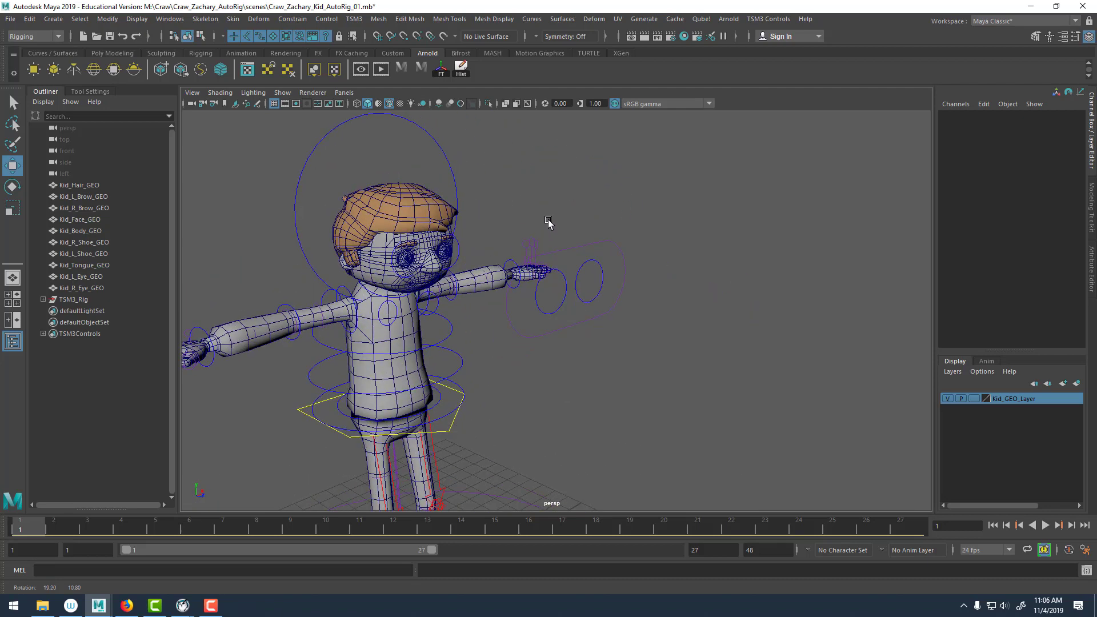
alt+right_drag(548, 223, 584, 196)
Test-move the eye master control and left eye circle, undoing each back to rest.
click(554, 192)
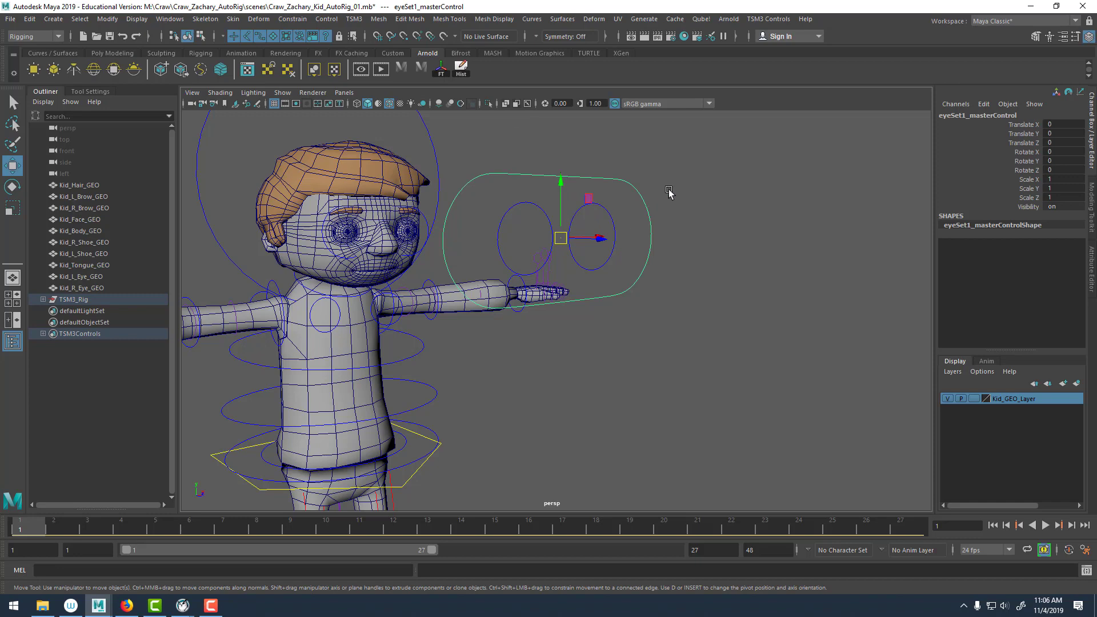
drag(646, 168, 616, 189)
alt+right_drag(675, 232, 629, 240)
drag(559, 224, 761, 173)
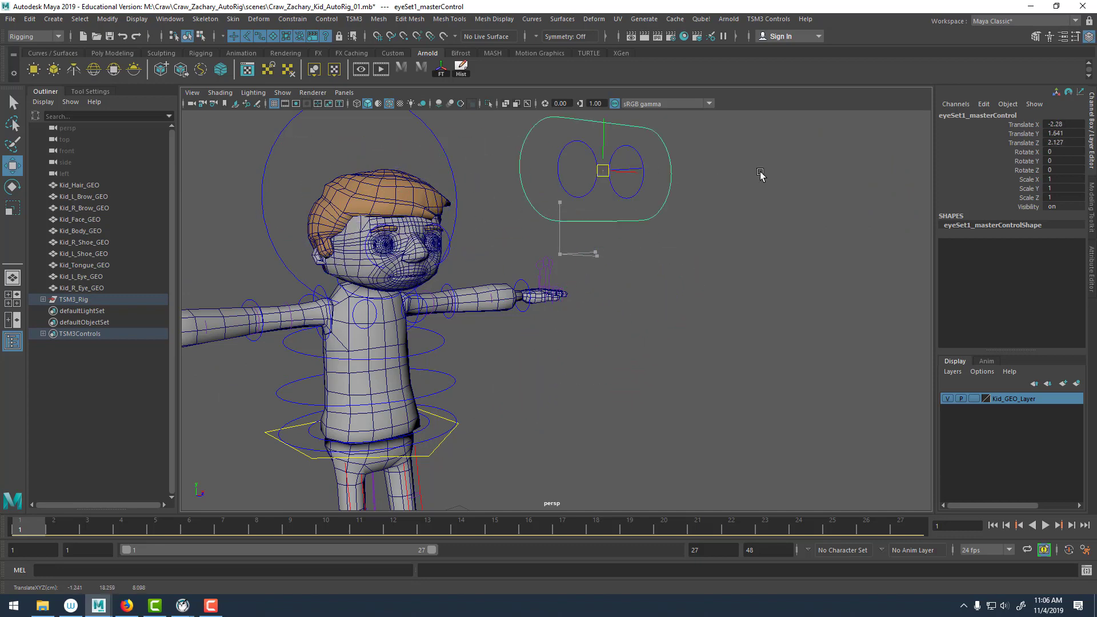
key(ctrl+z)
key(ctrl+z)
key(ctrl+z)
key(ctrl+z)
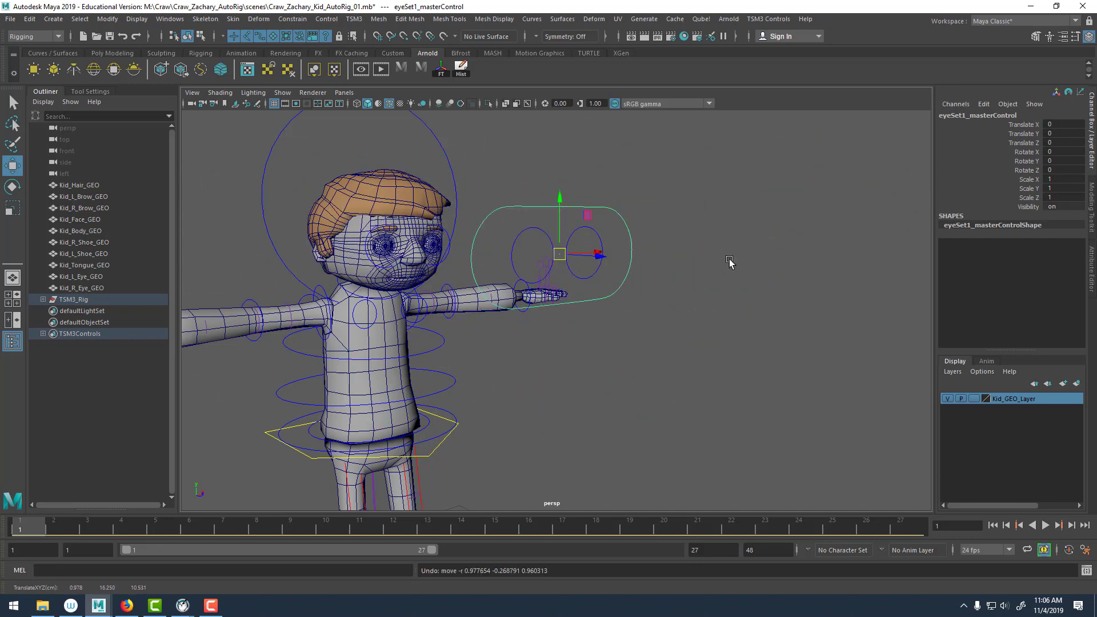
click(730, 262)
click(587, 230)
drag(588, 250, 666, 253)
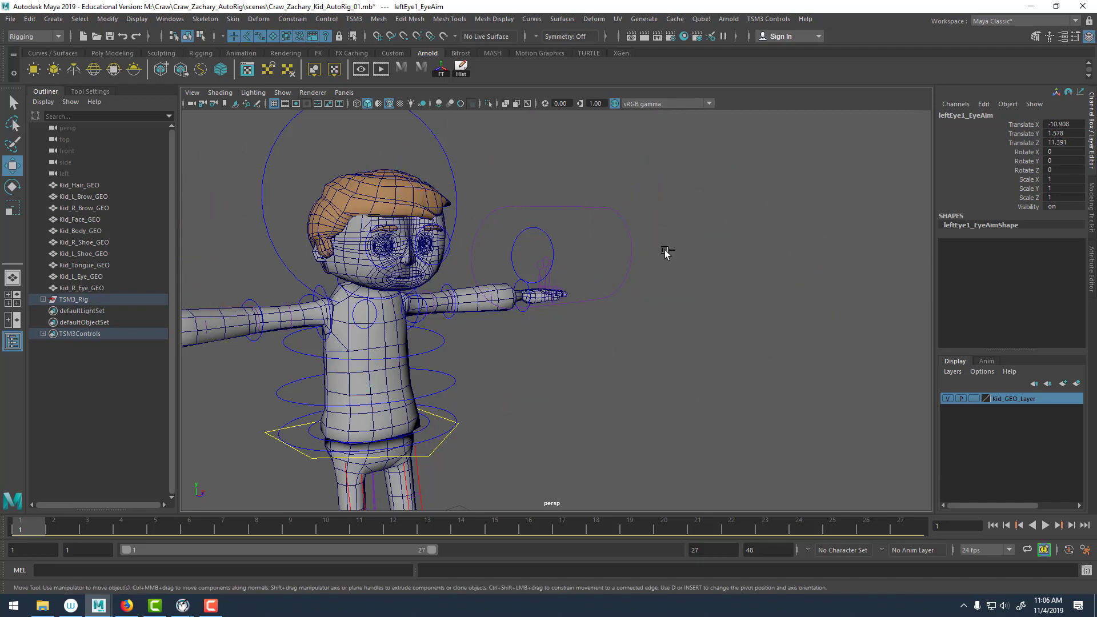
key(ctrl+z)
click(735, 225)
Hide Kid_GEO_Layer so only the rig controls around the head remain visible.
alt+middle_drag(436, 215, 588, 262)
alt+drag(587, 262, 503, 245)
alt+right_drag(503, 245, 656, 301)
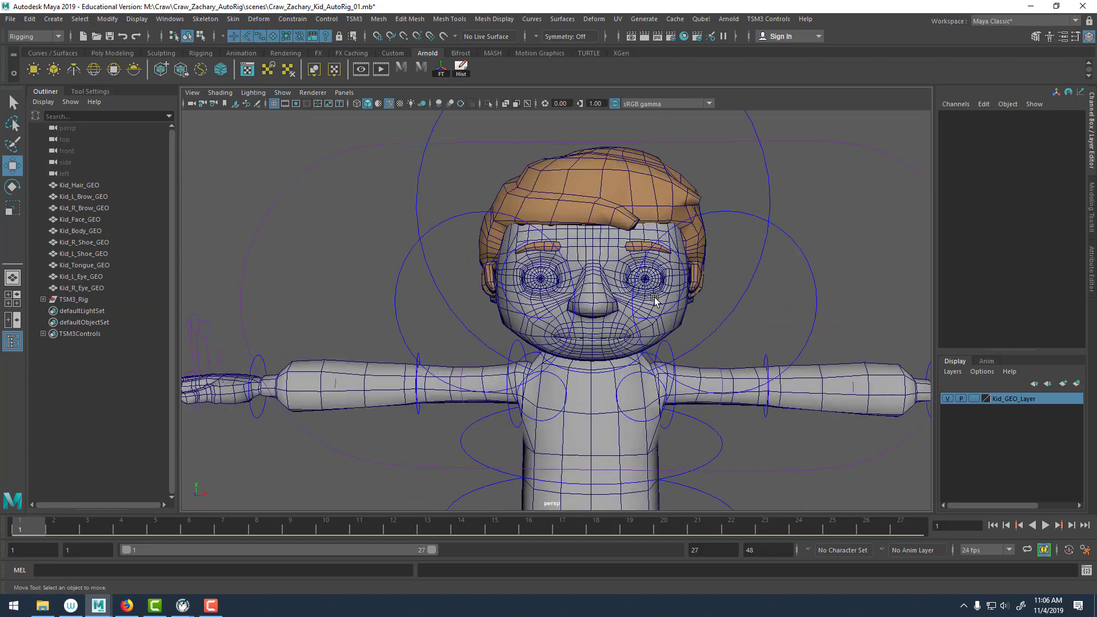
alt+drag(655, 301, 598, 301)
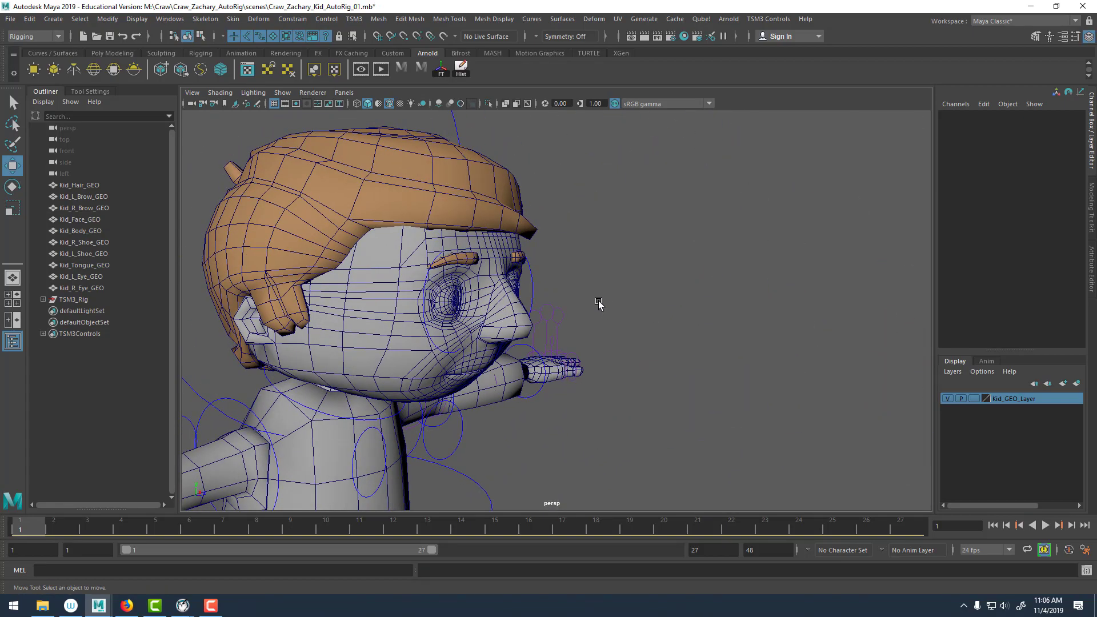
click(951, 396)
alt+drag(771, 282, 741, 334)
click(537, 242)
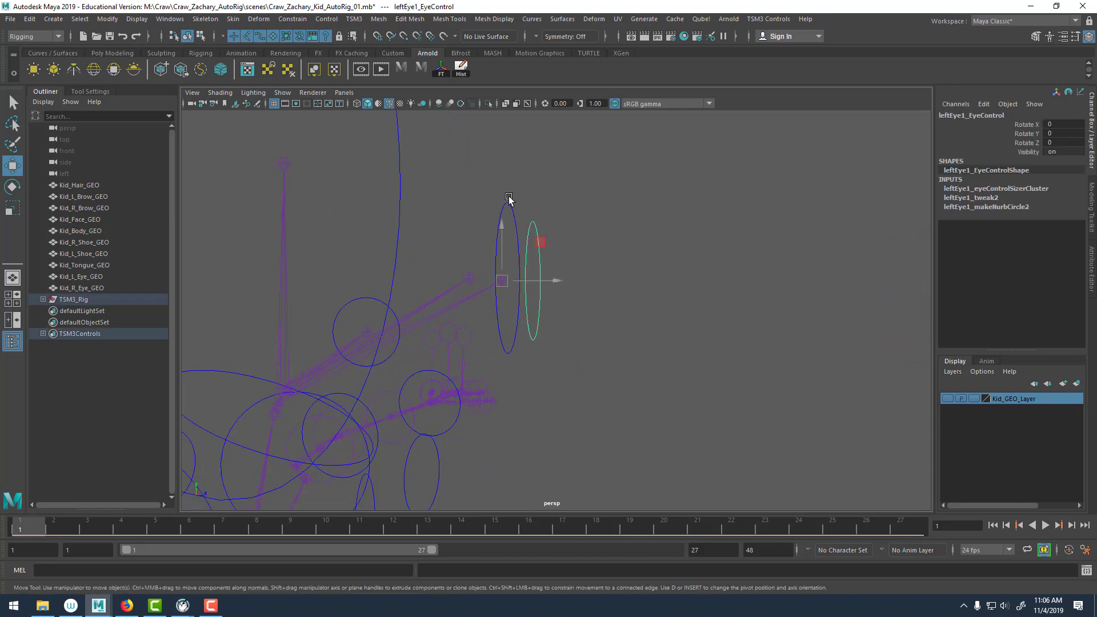
drag(514, 208, 515, 210)
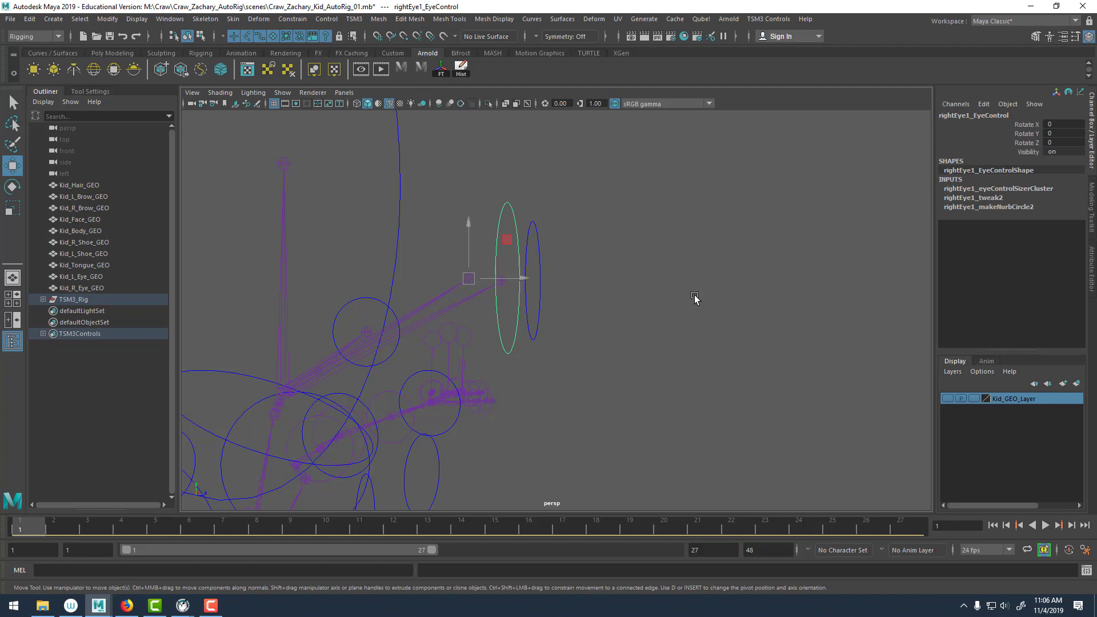
alt+drag(616, 346, 633, 364)
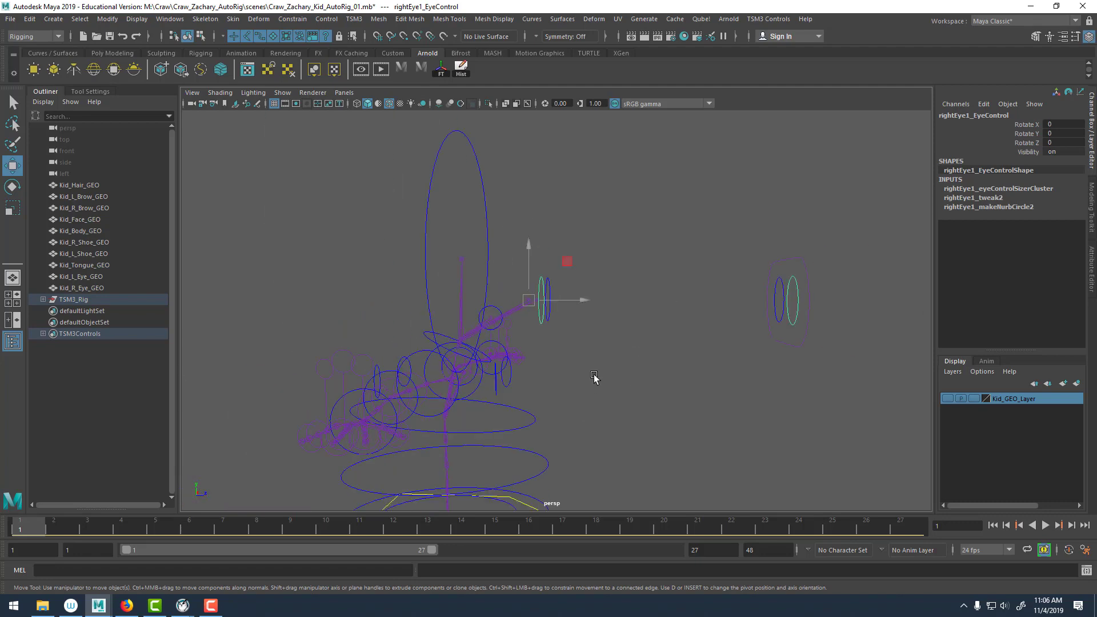
scroll(600, 324, up, 3)
click(657, 270)
Select both eye control ellipses in Control Vertex mode and marquee-select all their CVs.
scroll(588, 248, up, 5)
alt+middle_drag(571, 257, 733, 303)
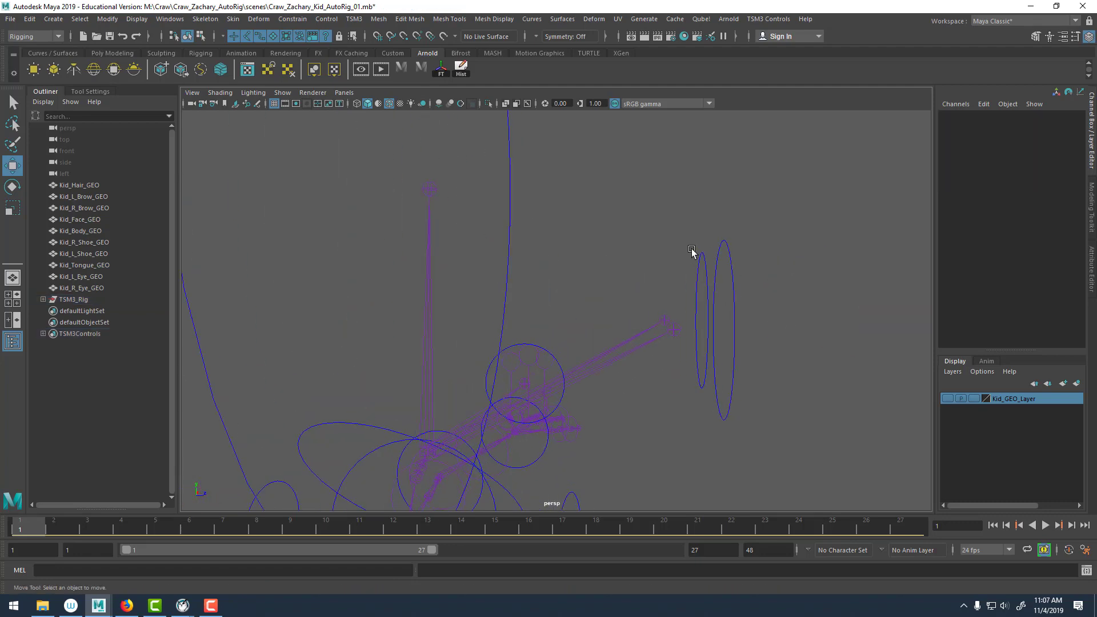
click(696, 260)
alt+drag(796, 292, 828, 282)
right_drag(830, 278, 808, 280)
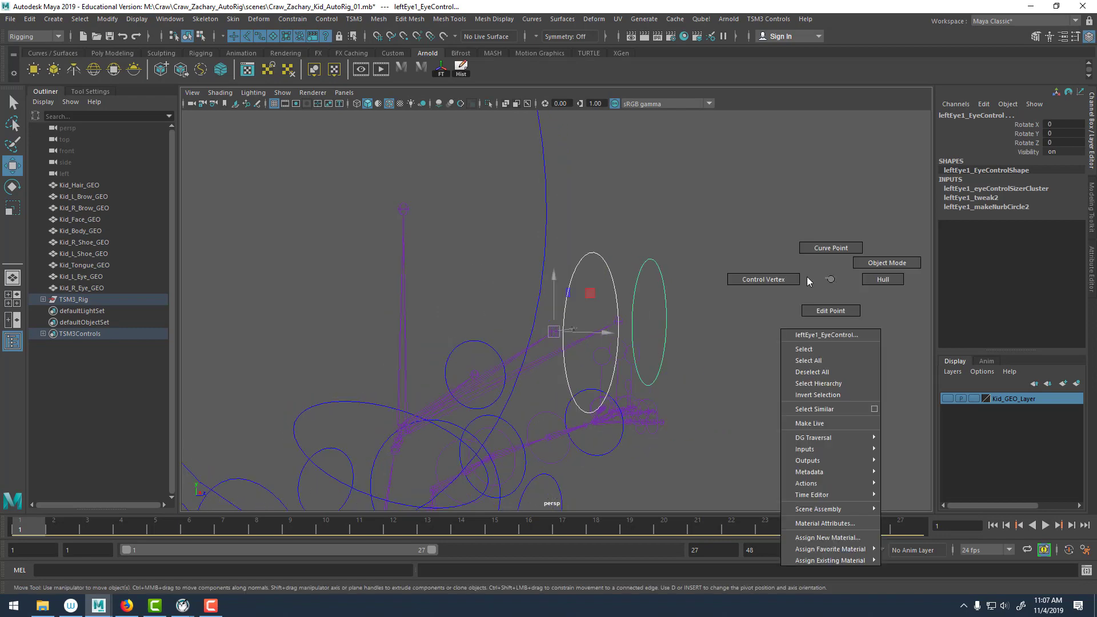
right_click(792, 280)
right_drag(741, 280, 741, 279)
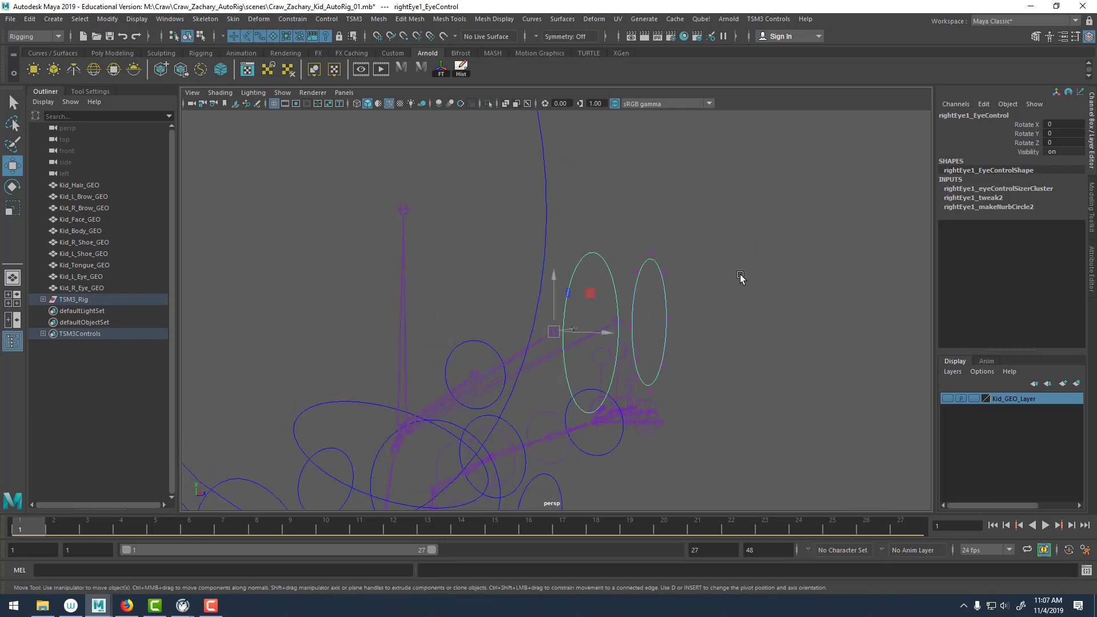
alt+drag(763, 288, 709, 265)
drag(662, 222, 731, 443)
Show Kid_GEO_Layer again and move the eye circle CVs forward along Z.
click(946, 398)
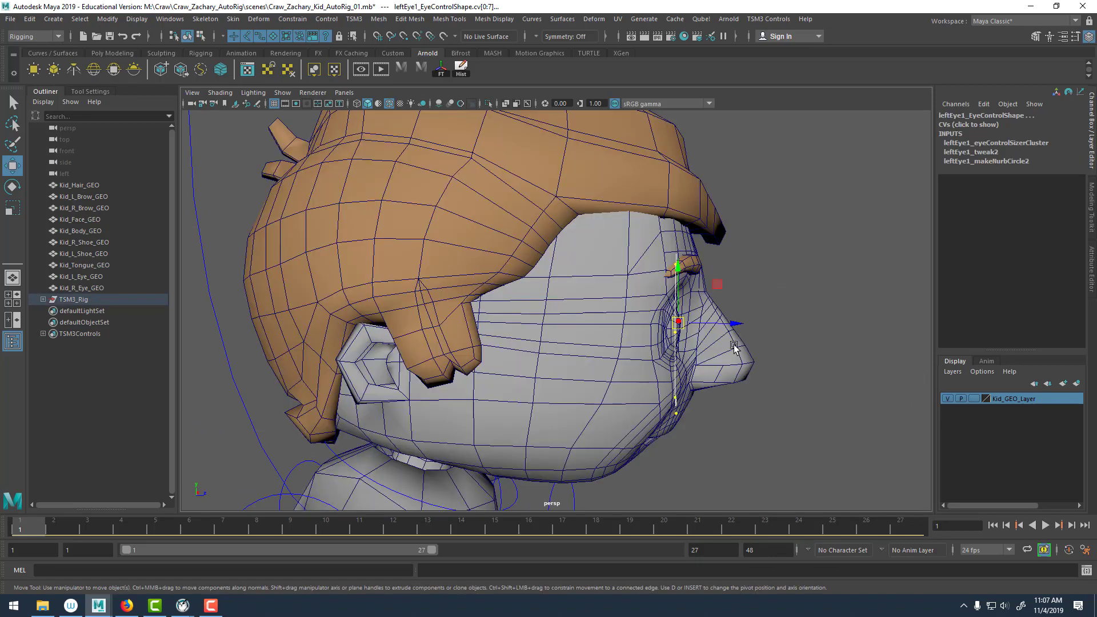
mouse_move(646, 307)
alt+mouse_down()
mouse_move(597, 305)
mouse_move(646, 298)
alt+mouse_up()
alt+drag(763, 286, 1, 223)
key(r)
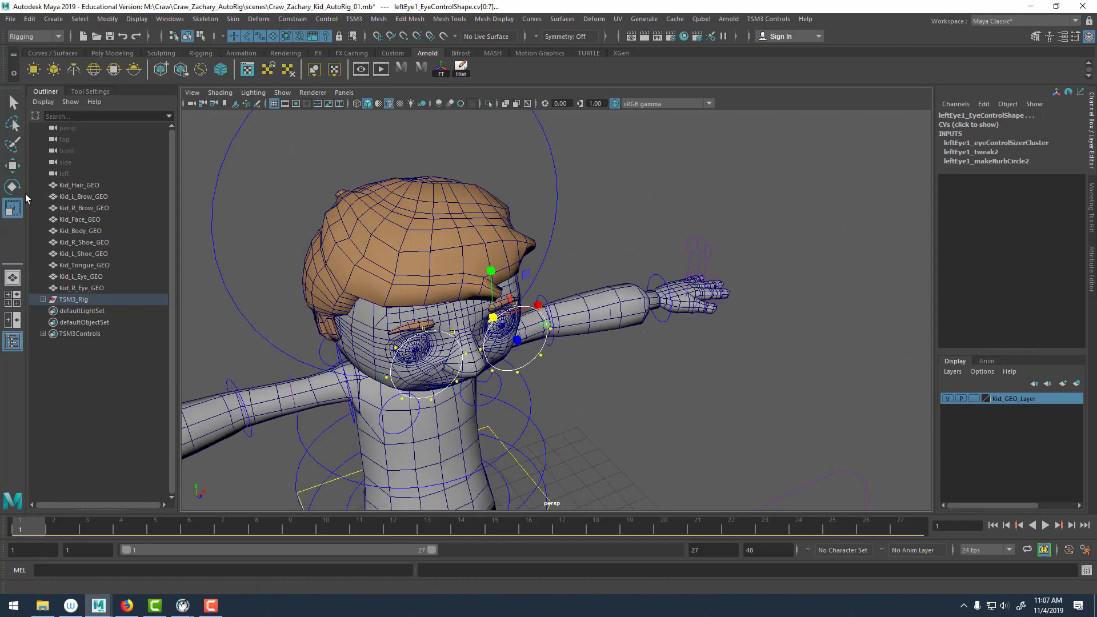
Set the Scale tool's Axis Orientation to World.
double_click(13, 207)
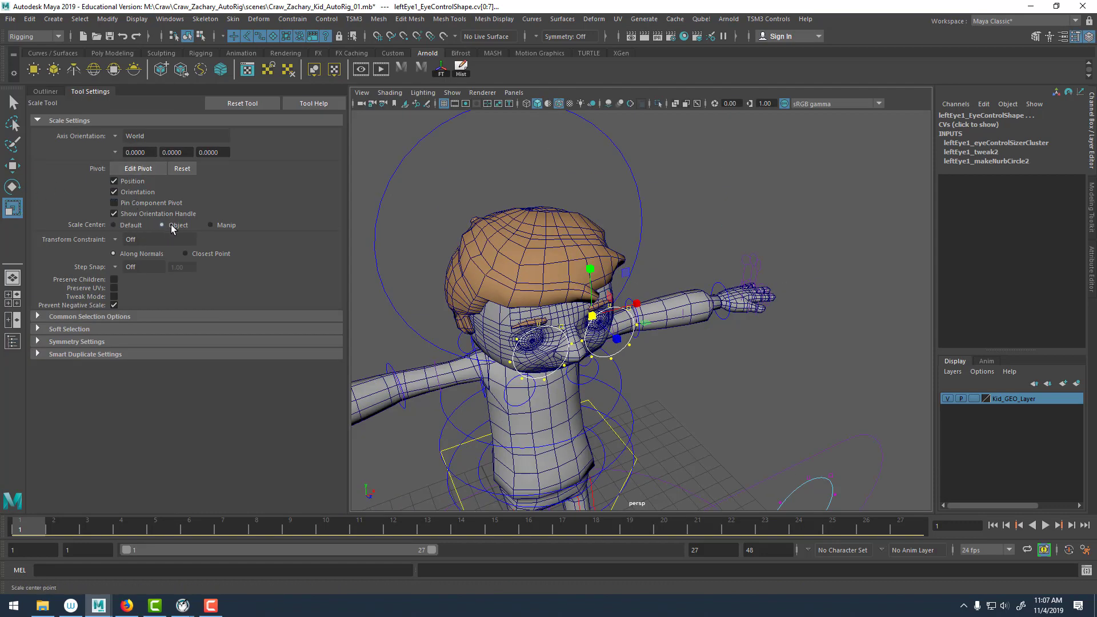
click(117, 136)
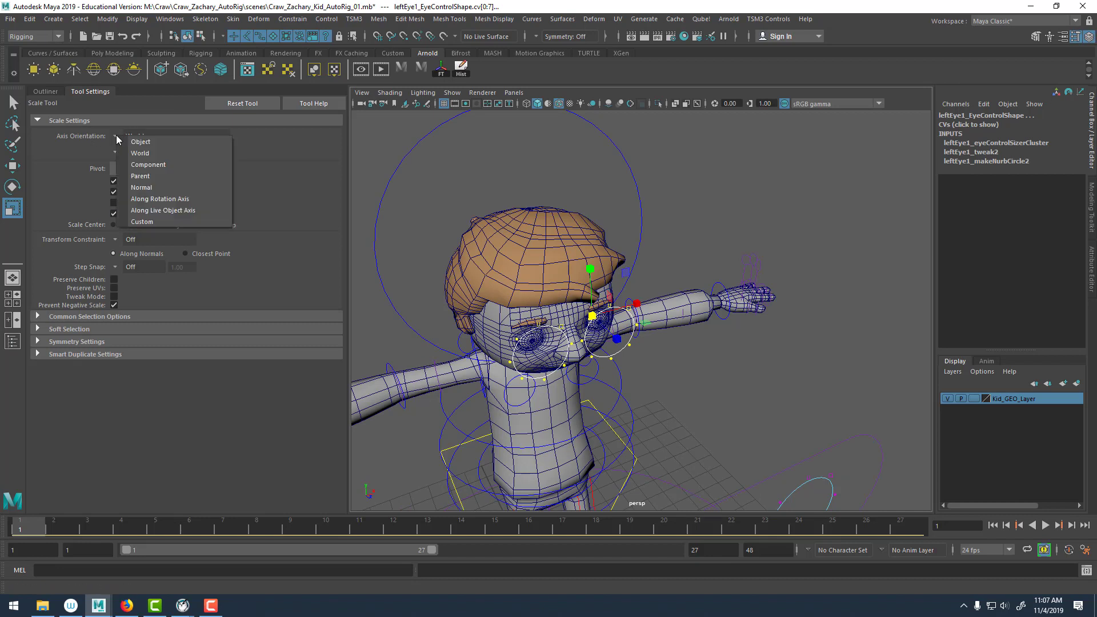
click(140, 143)
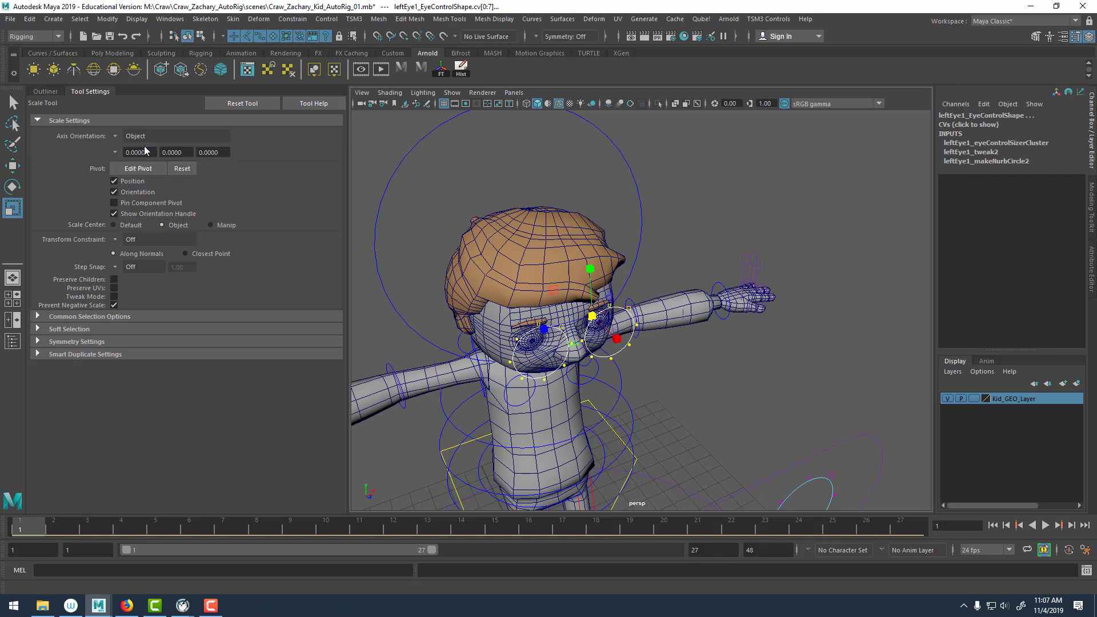
click(112, 135)
click(132, 148)
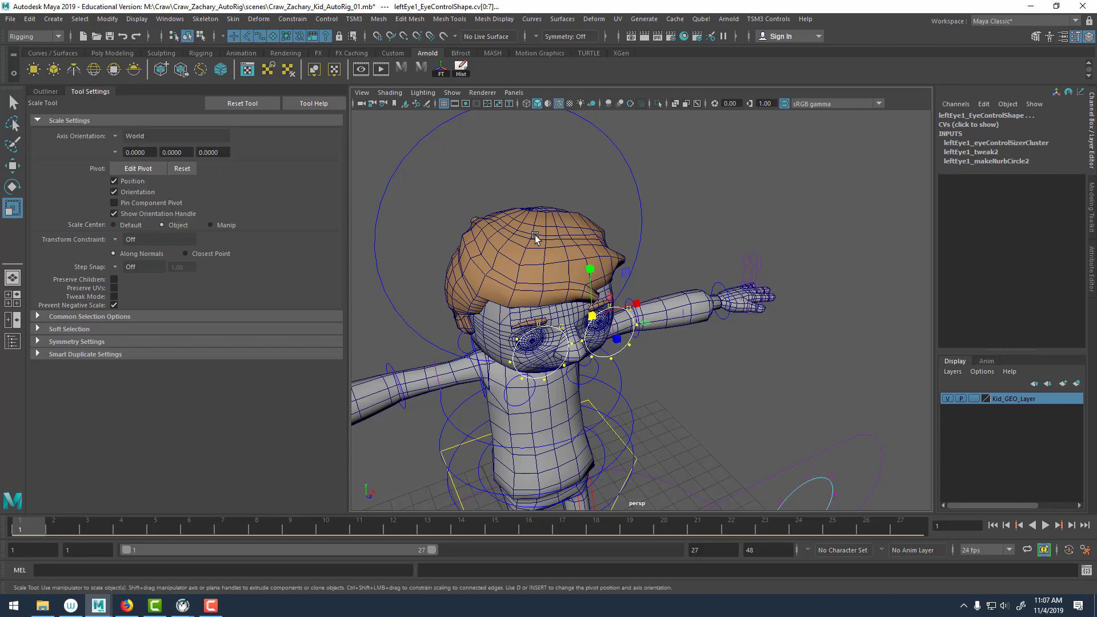
scroll(585, 307, up, 3)
alt+middle_drag(584, 303, 604, 291)
Scale the eye circle CVs down uniformly until they fit around the eyes.
drag(586, 290, 480, 336)
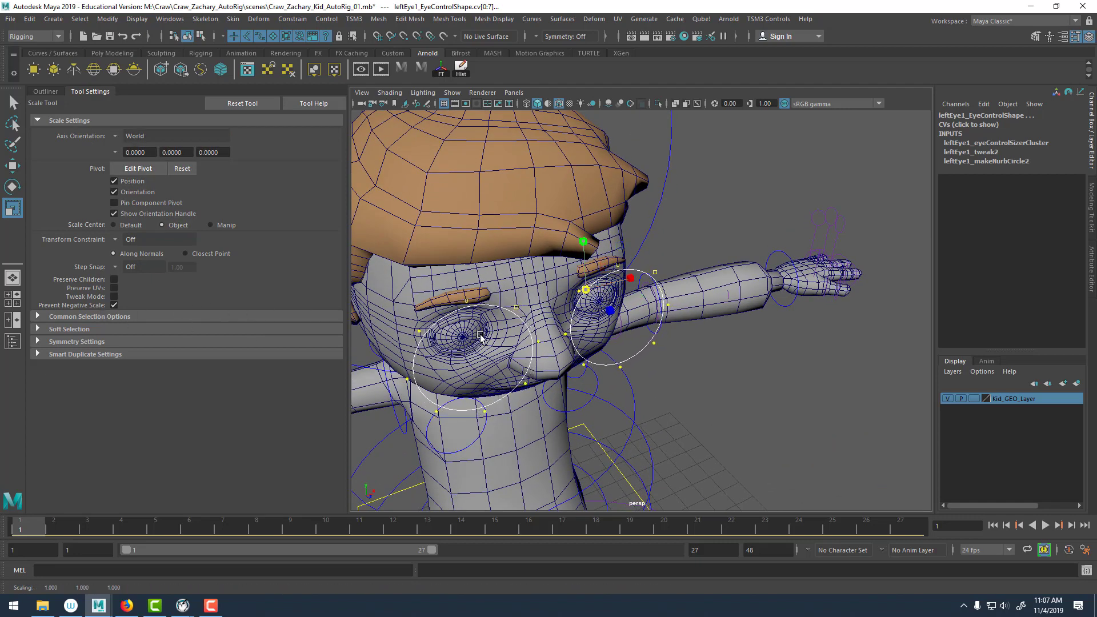
drag(589, 289, 417, 283)
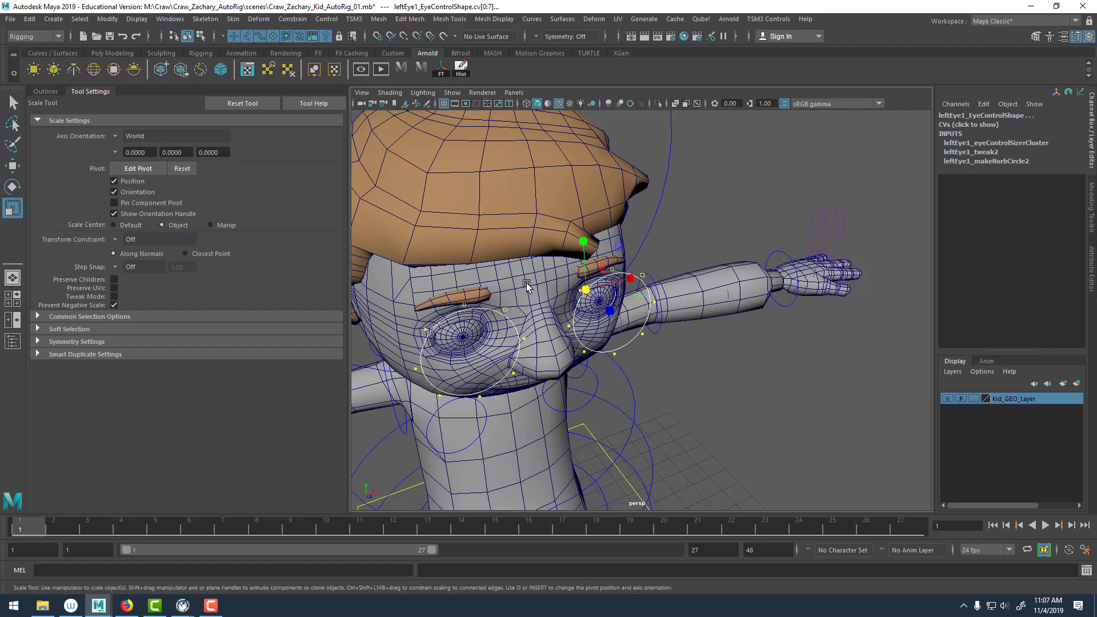
drag(588, 289, 515, 295)
drag(584, 292, 489, 290)
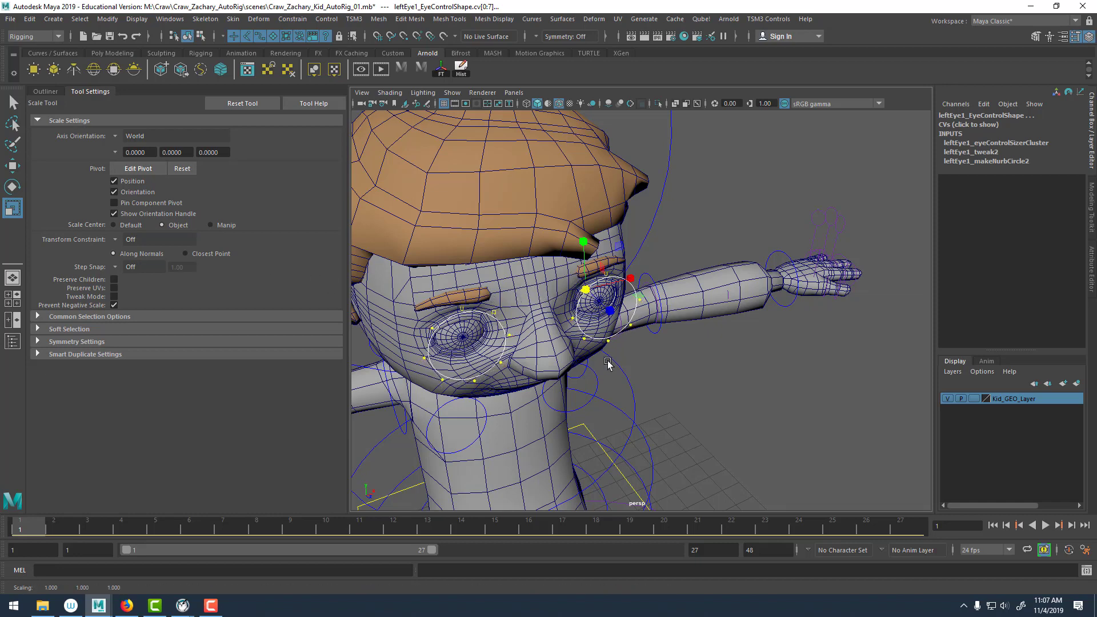
alt+drag(608, 365, 600, 334)
scroll(682, 337, down, 4)
click(726, 262)
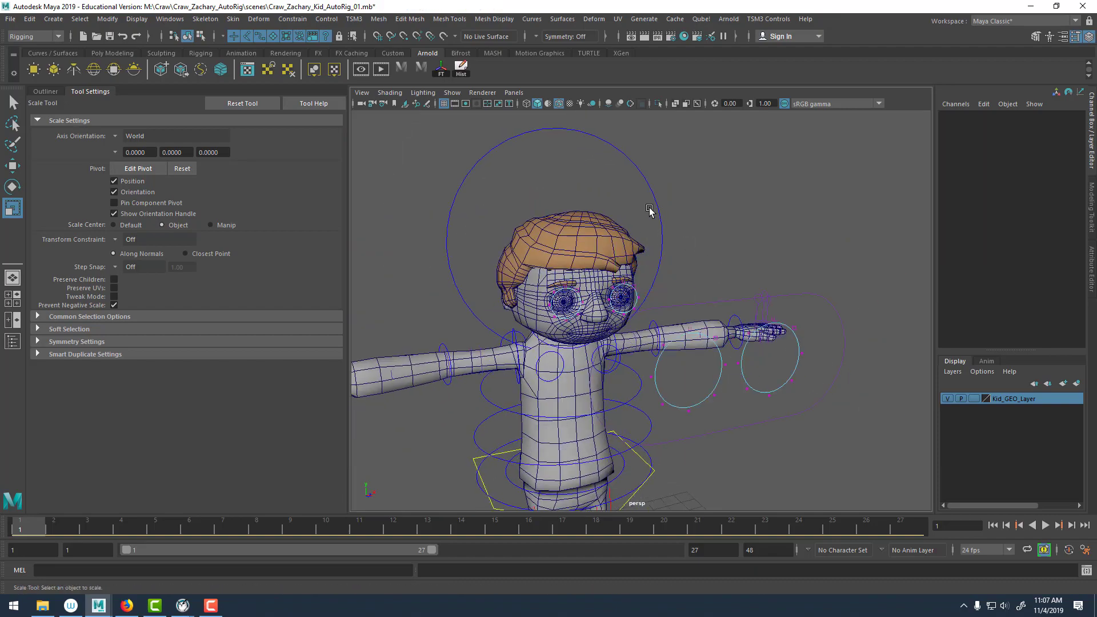
Hide Kid_GEO_Layer so only the rig controls are visible.
click(657, 209)
click(752, 211)
mouse_move(760, 240)
alt+mouse_down()
mouse_move(674, 252)
mouse_move(778, 232)
alt+mouse_up()
scroll(783, 231, up, 3)
alt+drag(730, 401, 544, 329)
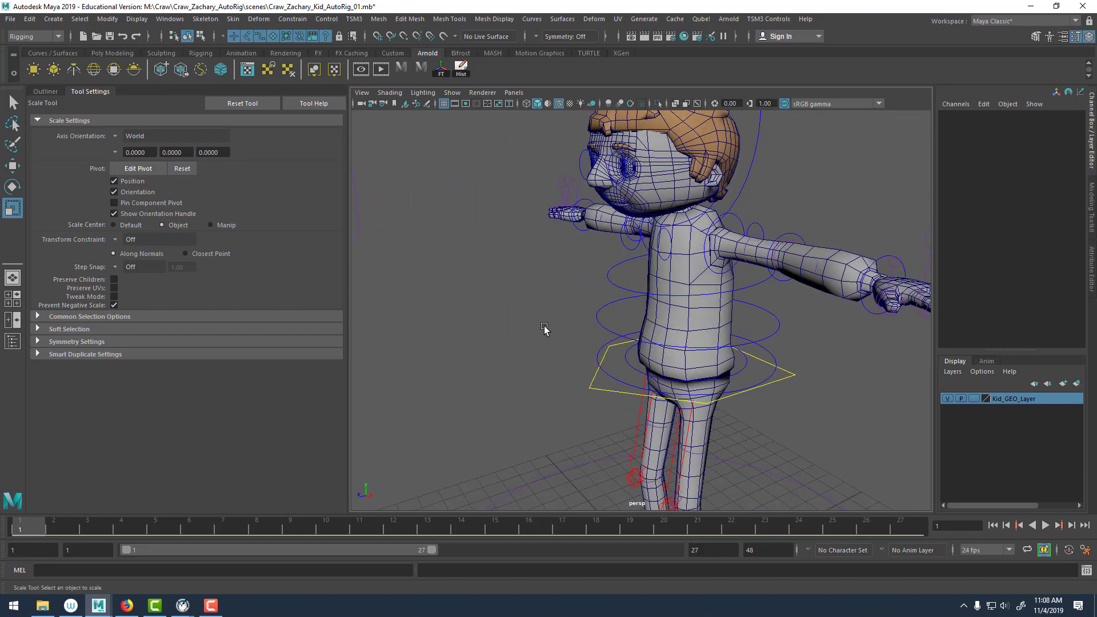
click(947, 399)
alt+drag(572, 389, 603, 320)
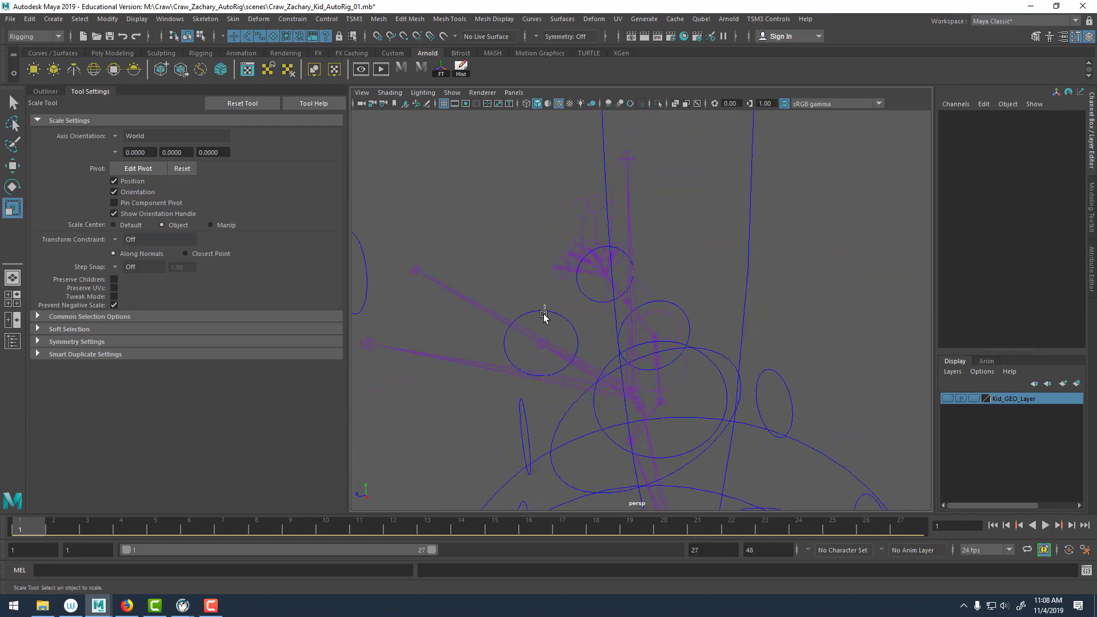
Isolate single1_Control and select all its control vertices.
click(543, 311)
click(658, 104)
right_drag(629, 265, 485, 244)
drag(482, 255, 697, 451)
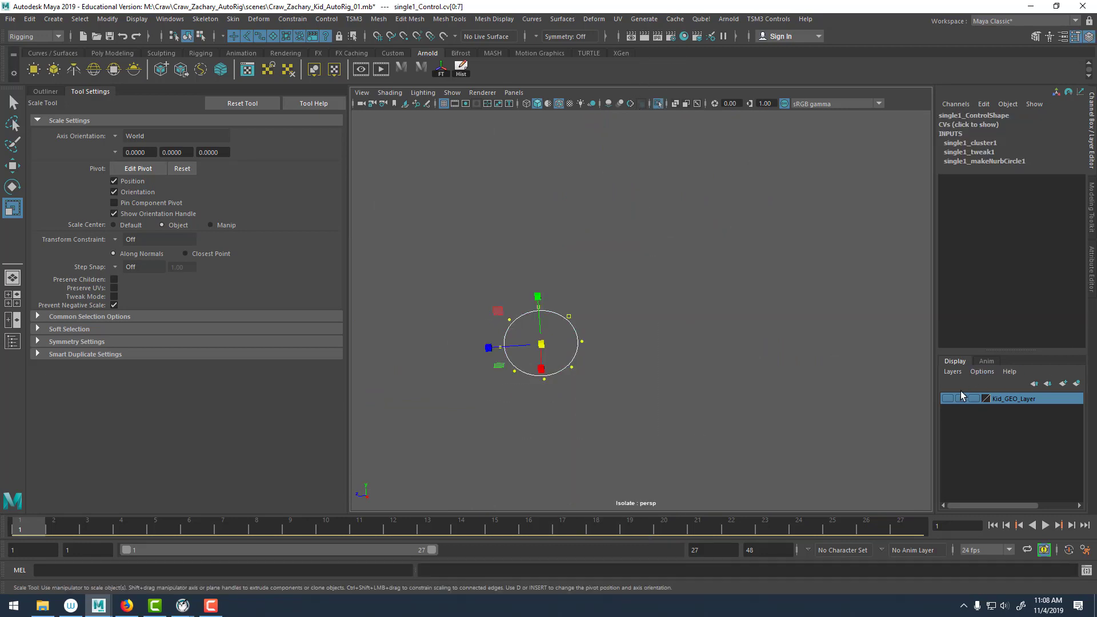
alt+middle_drag(693, 325, 770, 271)
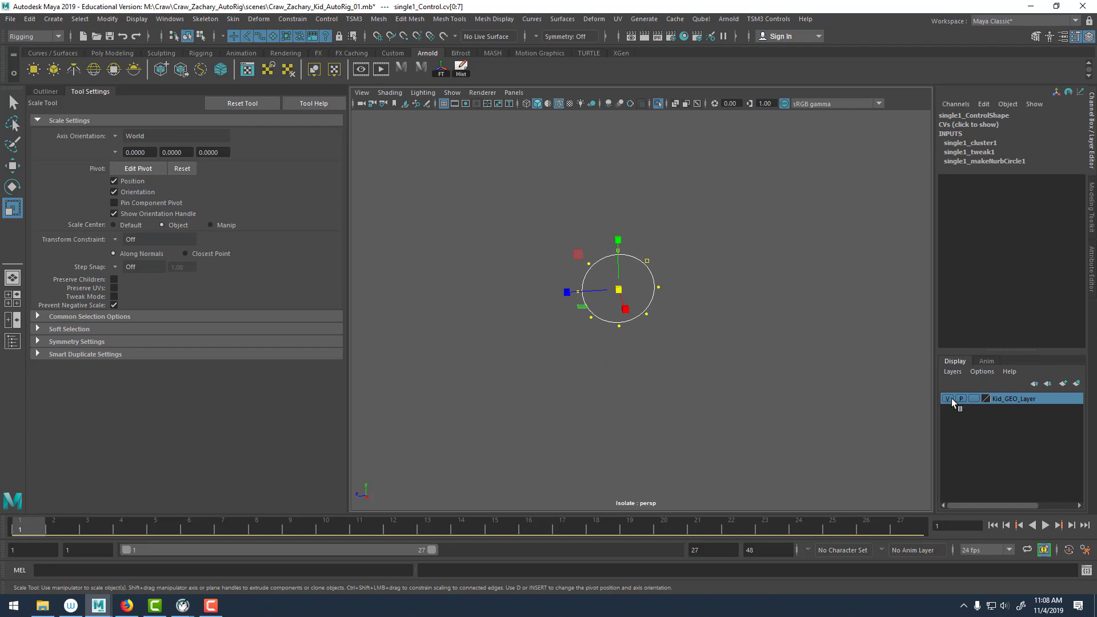
click(659, 103)
key(space)
drag(648, 279, 685, 282)
key(f)
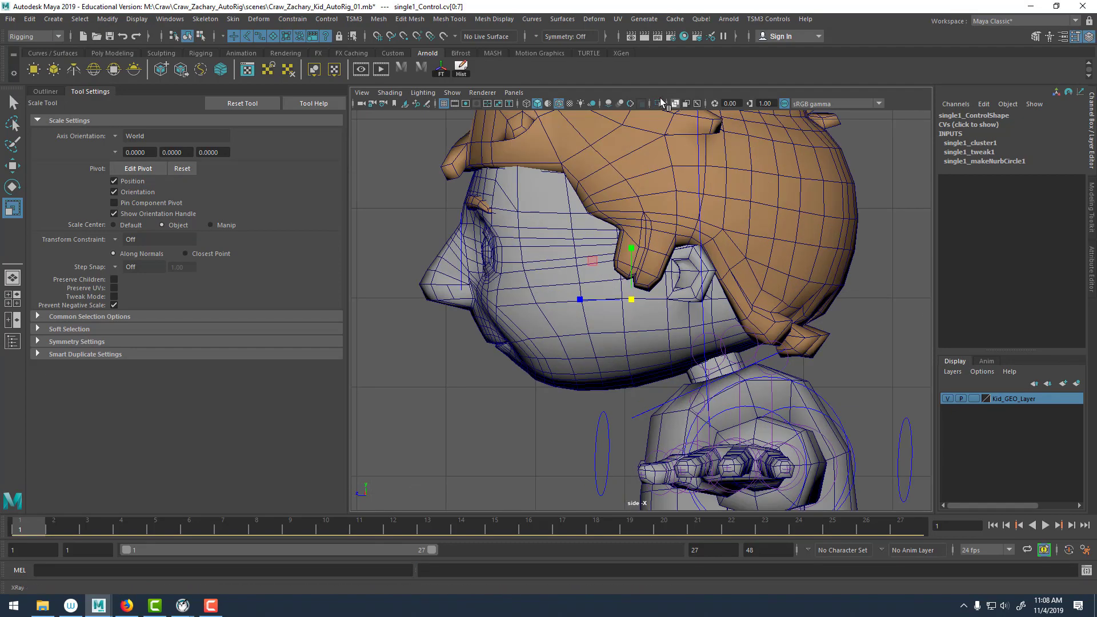
click(675, 104)
alt+middle_drag(629, 202, 698, 169)
alt+right_drag(697, 169, 739, 231)
key(w)
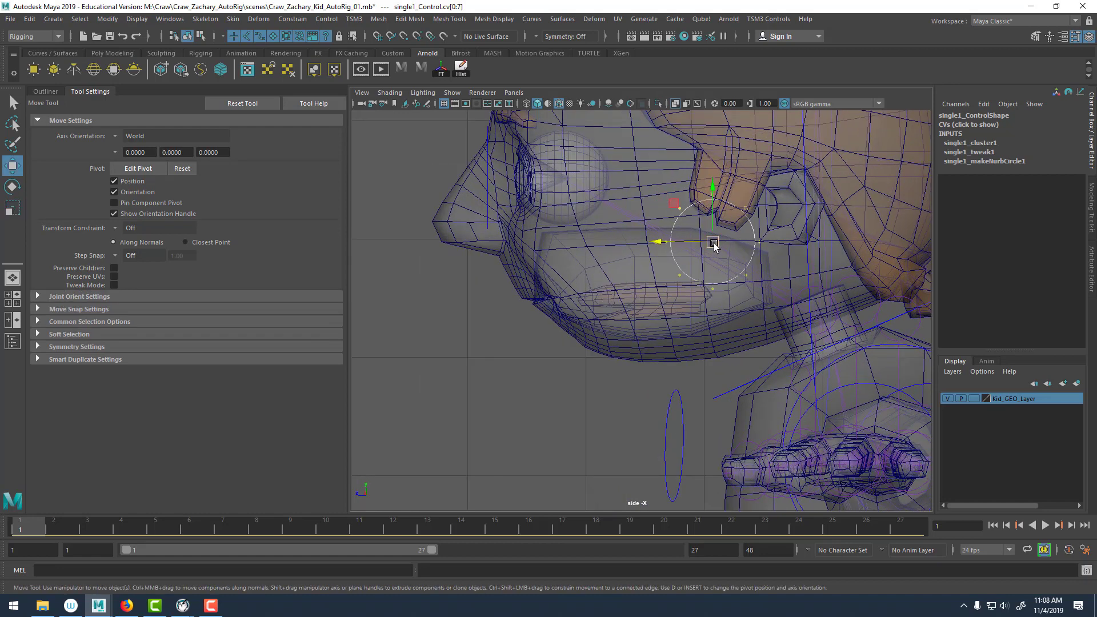
drag(712, 182, 712, 281)
drag(656, 341, 638, 341)
drag(567, 346, 326, 316)
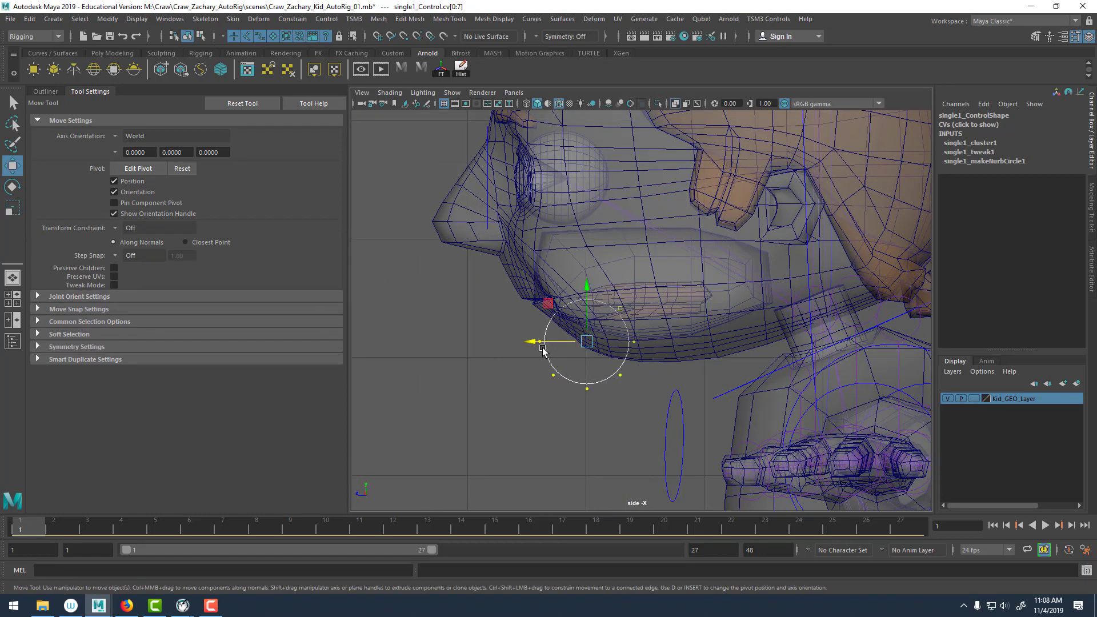
drag(532, 345, 493, 343)
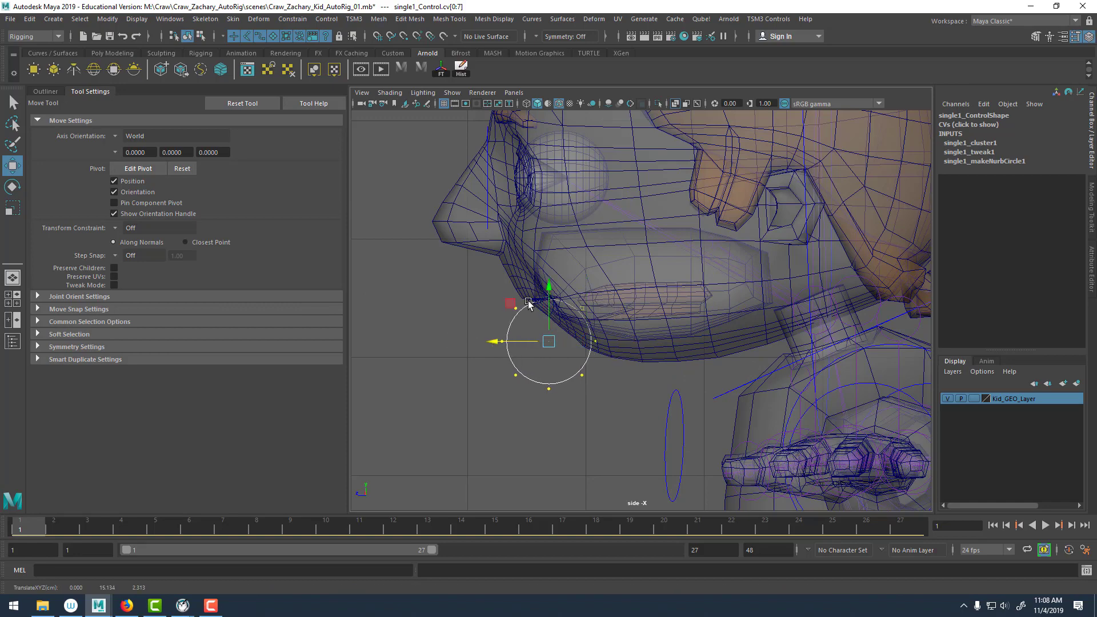
drag(551, 282, 551, 279)
click(460, 312)
key(space)
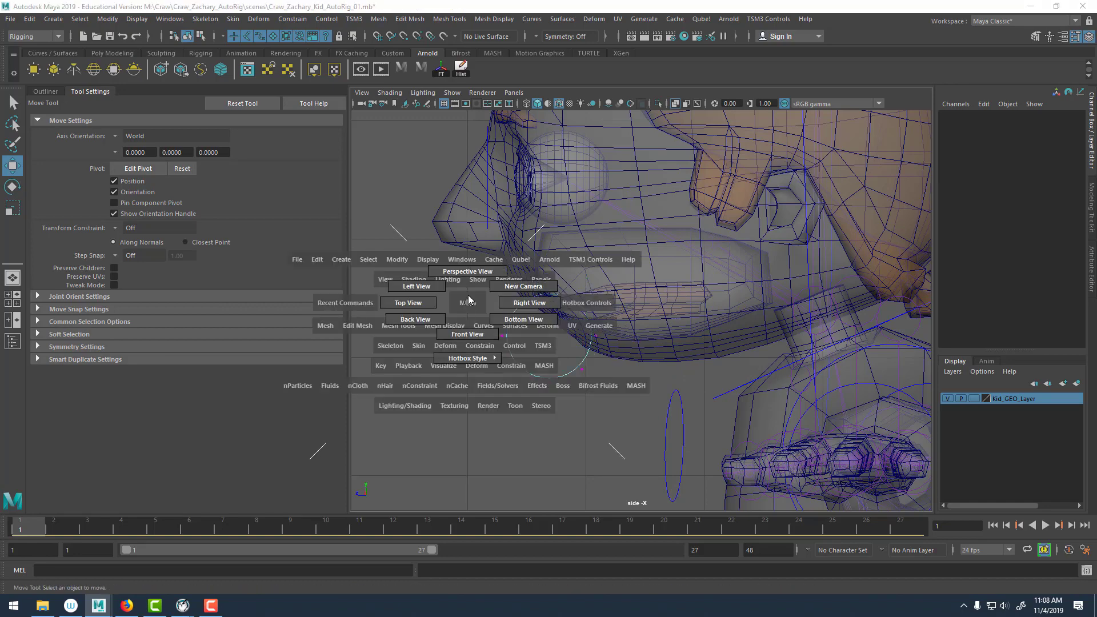
drag(466, 300, 466, 272)
alt+drag(575, 288, 668, 288)
alt+right_drag(668, 288, 466, 289)
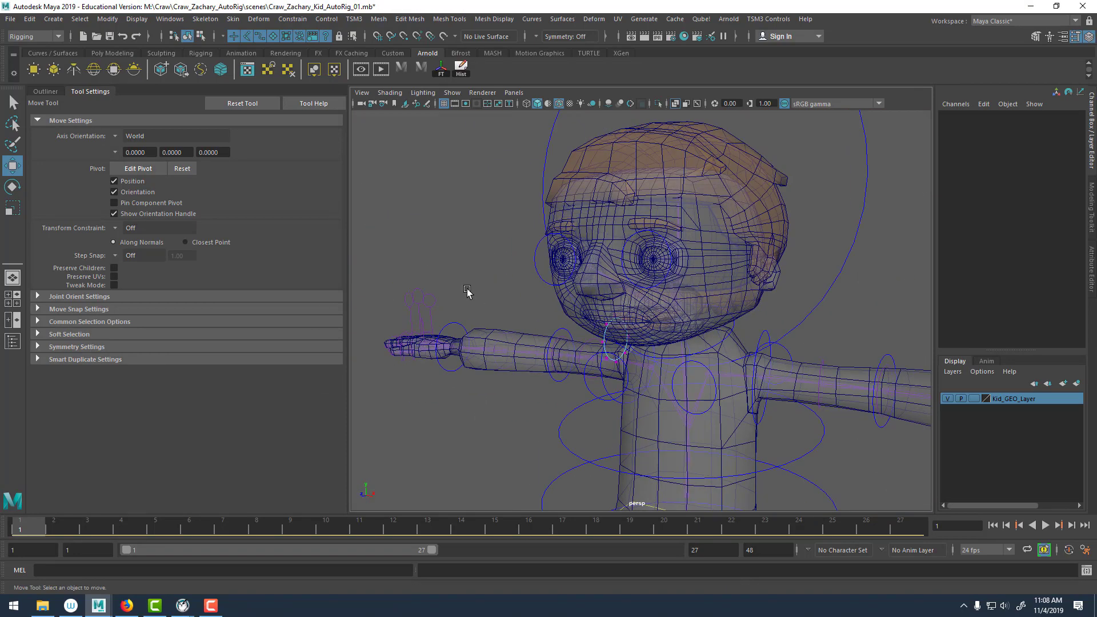
click(676, 103)
click(544, 159)
click(482, 196)
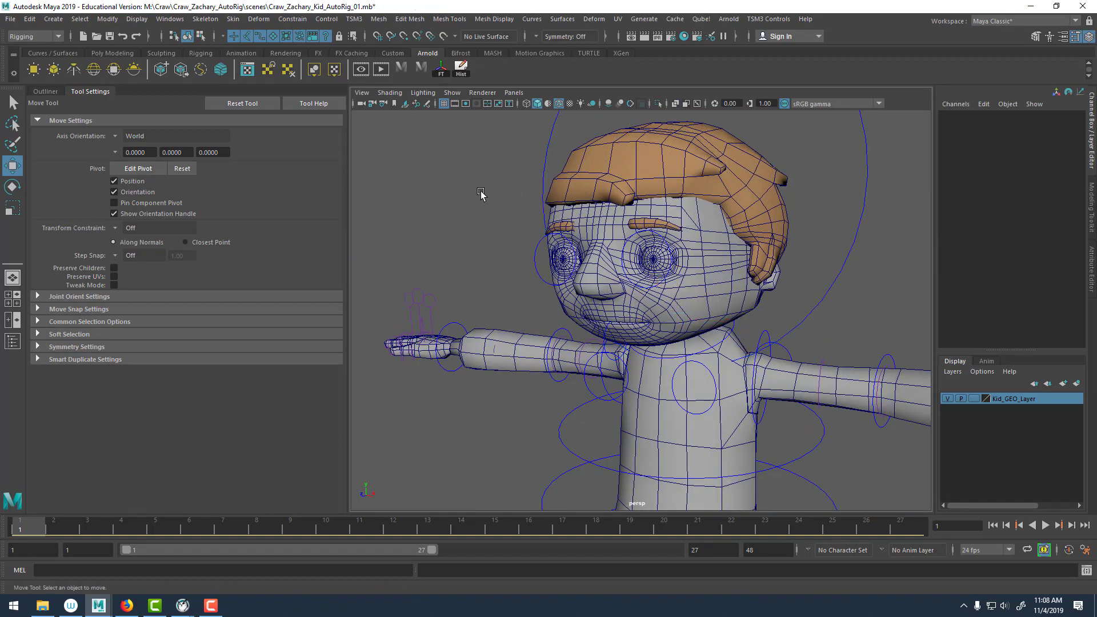
alt+drag(482, 196, 623, 228)
alt+right_drag(622, 228, 354, 242)
alt+drag(646, 331, 509, 331)
alt+middle_drag(660, 331, 646, 257)
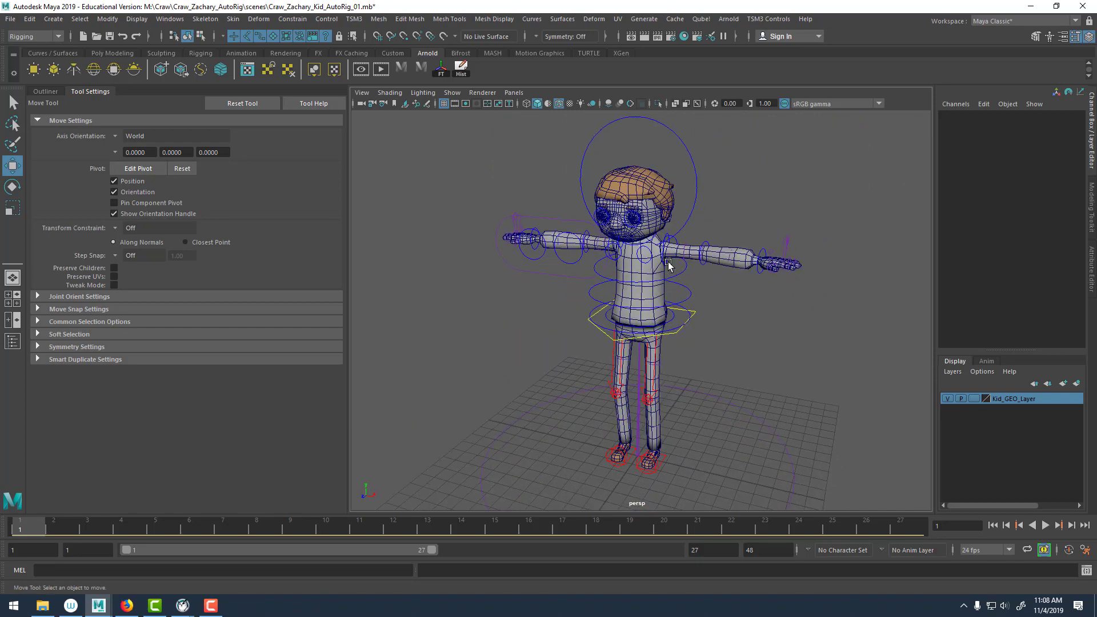
Save Craw_Zachary_Kid_AutoRig_01.mb, continuing past the student-version notice.
key(q)
key(ctrl+s)
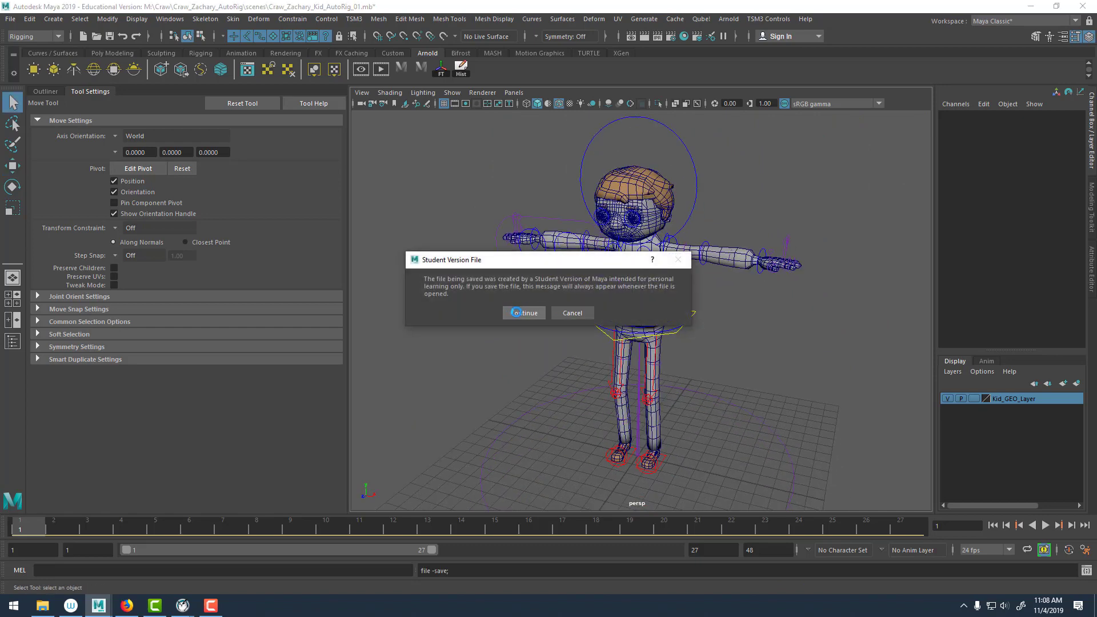
click(516, 313)
key(w)
alt+drag(766, 379, 717, 336)
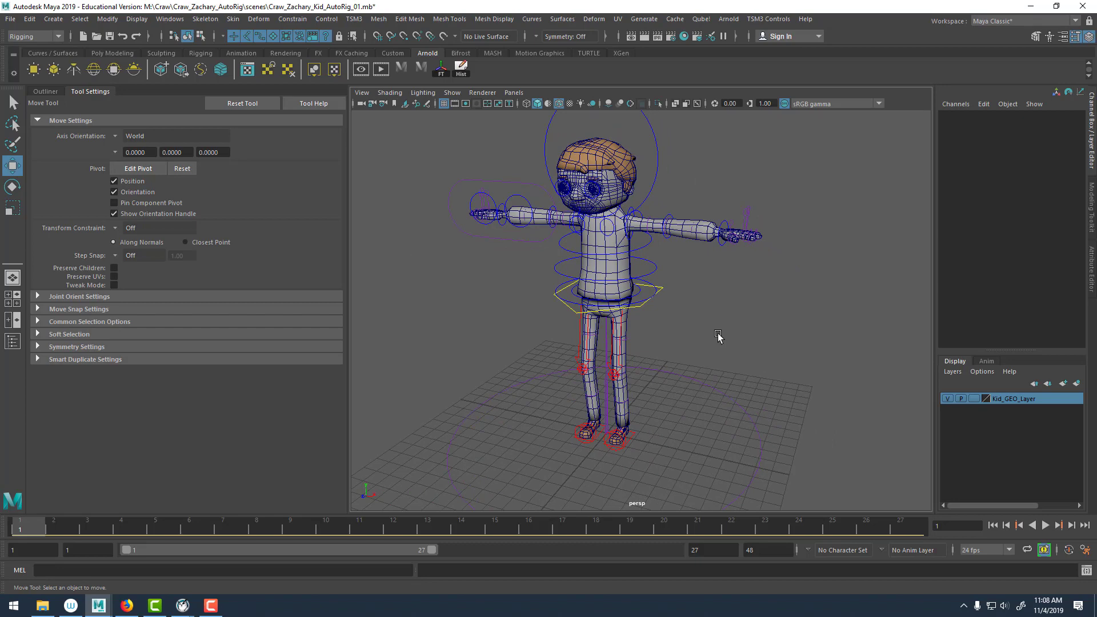
alt+drag(718, 333, 753, 241)
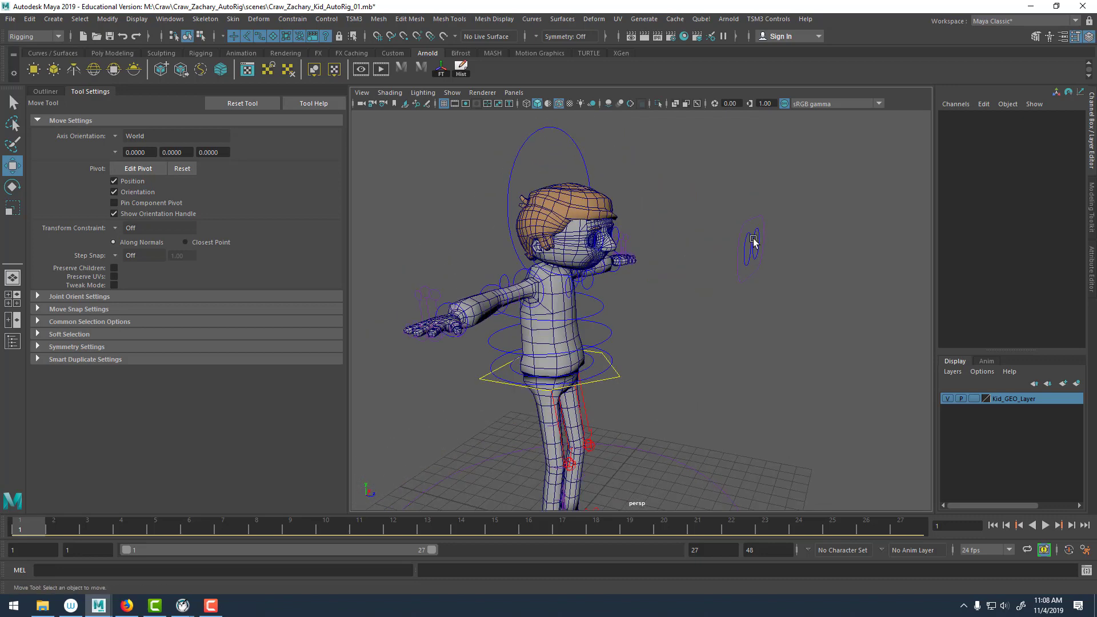
click(753, 241)
right_drag(797, 325, 737, 322)
right_drag(775, 332, 737, 319)
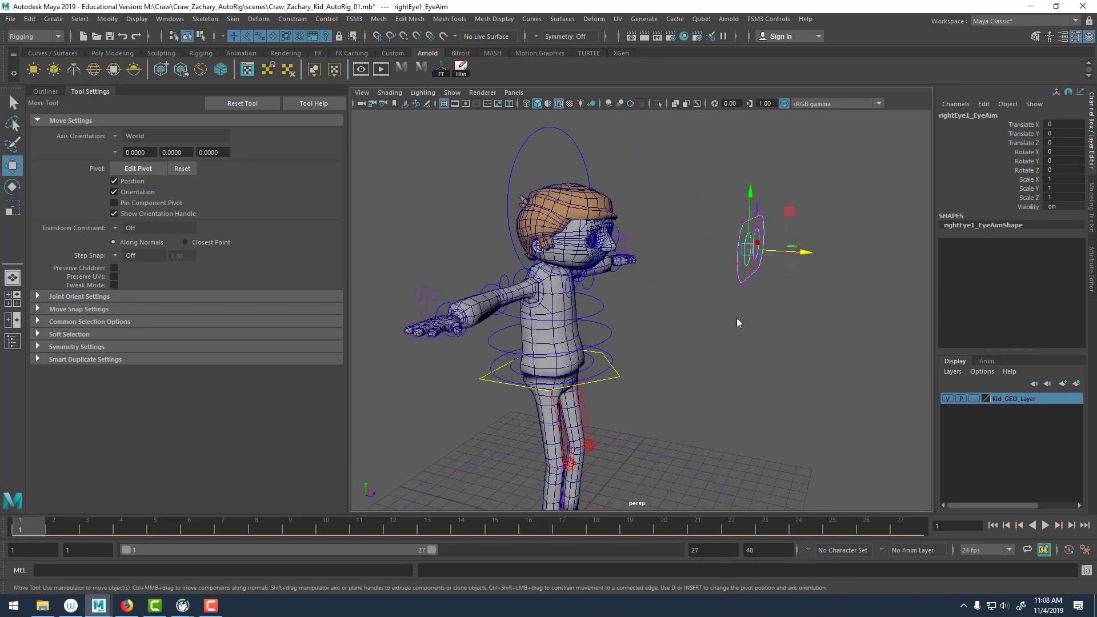
click(737, 323)
key(r)
drag(723, 183, 825, 318)
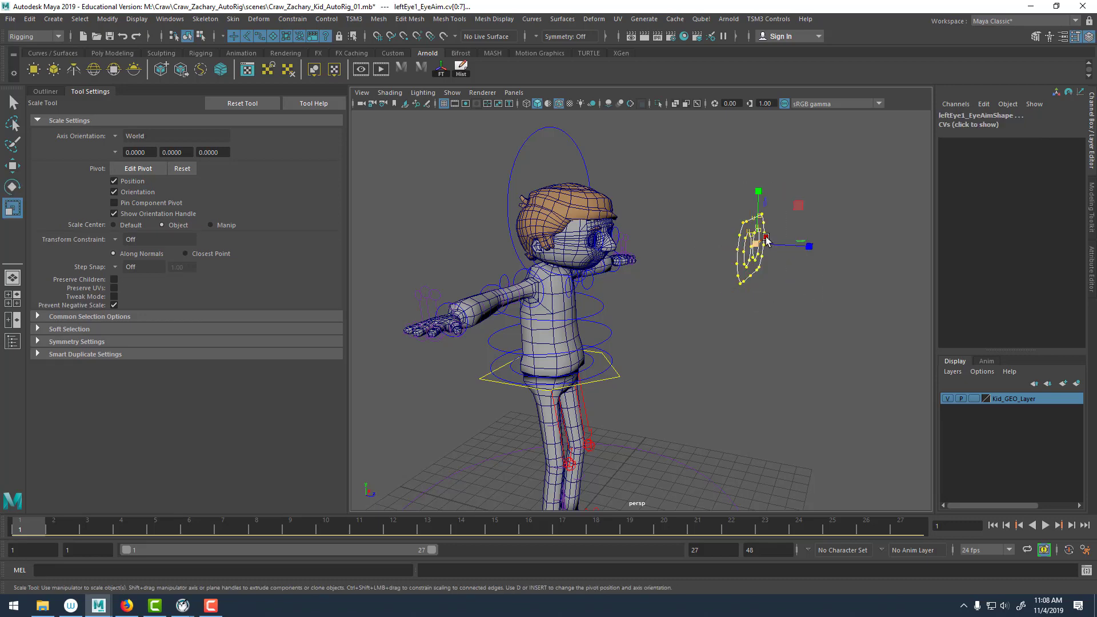
alt+drag(766, 241, 600, 267)
click(741, 227)
alt+right_drag(600, 267, 733, 274)
right_drag(735, 223, 560, 238)
click(805, 237)
alt+drag(561, 238, 509, 245)
alt+right_drag(508, 246, 643, 281)
alt+drag(643, 281, 683, 230)
click(623, 233)
click(713, 209)
alt+drag(753, 236, 703, 364)
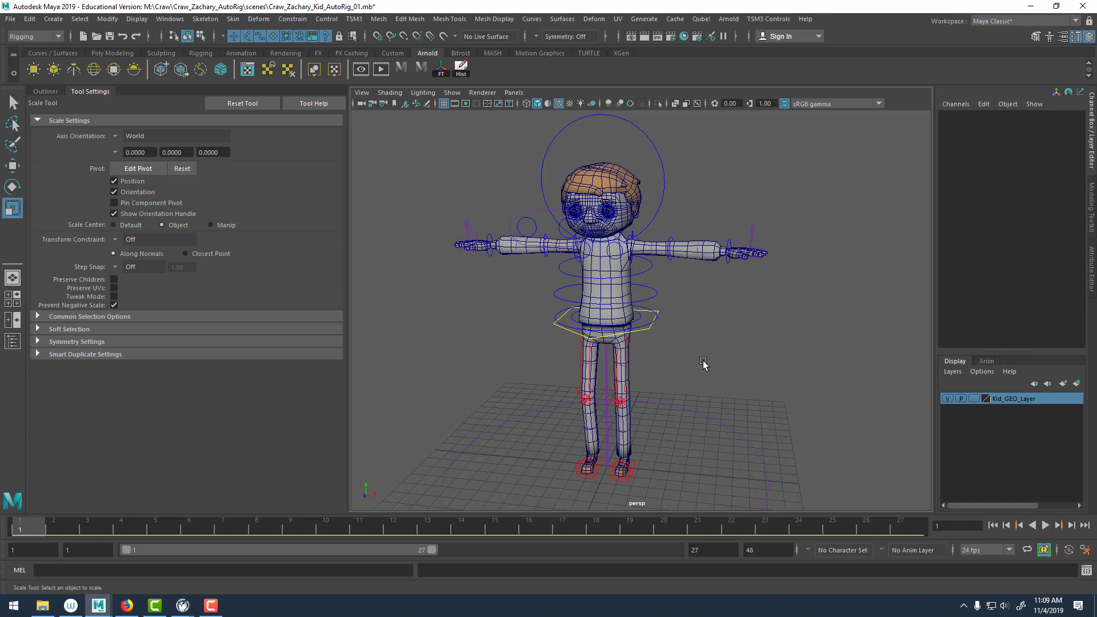
alt+drag(654, 320, 606, 329)
alt+right_drag(606, 328, 524, 260)
alt+middle_drag(524, 259, 372, 161)
click(759, 293)
mouse_move(754, 294)
right_down()
mouse_move(708, 289)
mouse_move(707, 276)
right_up()
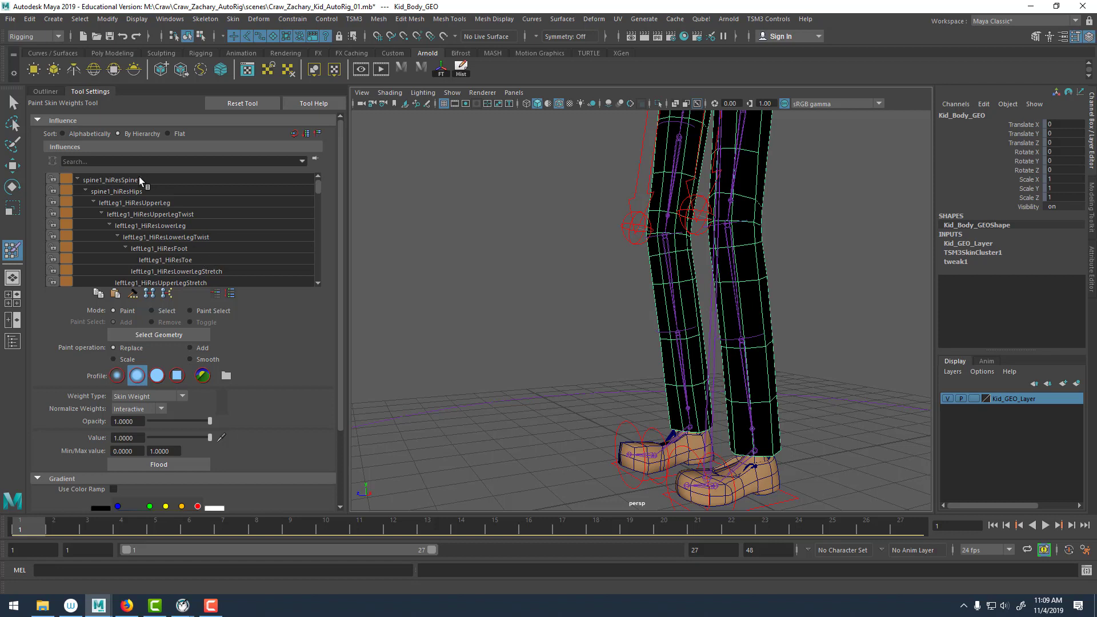
click(148, 202)
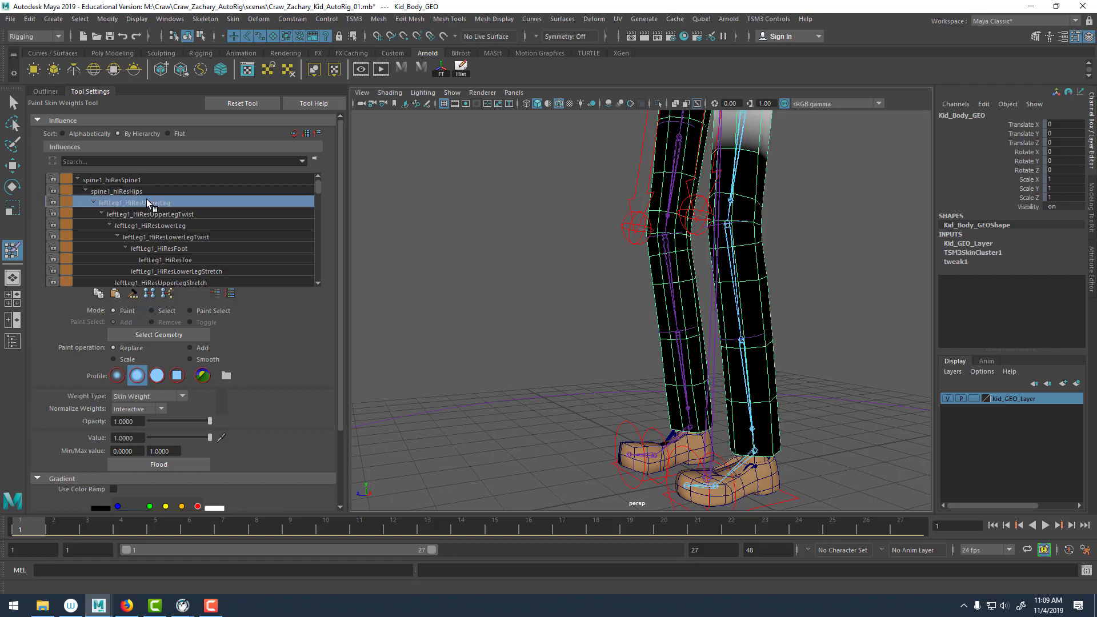
click(184, 215)
click(184, 226)
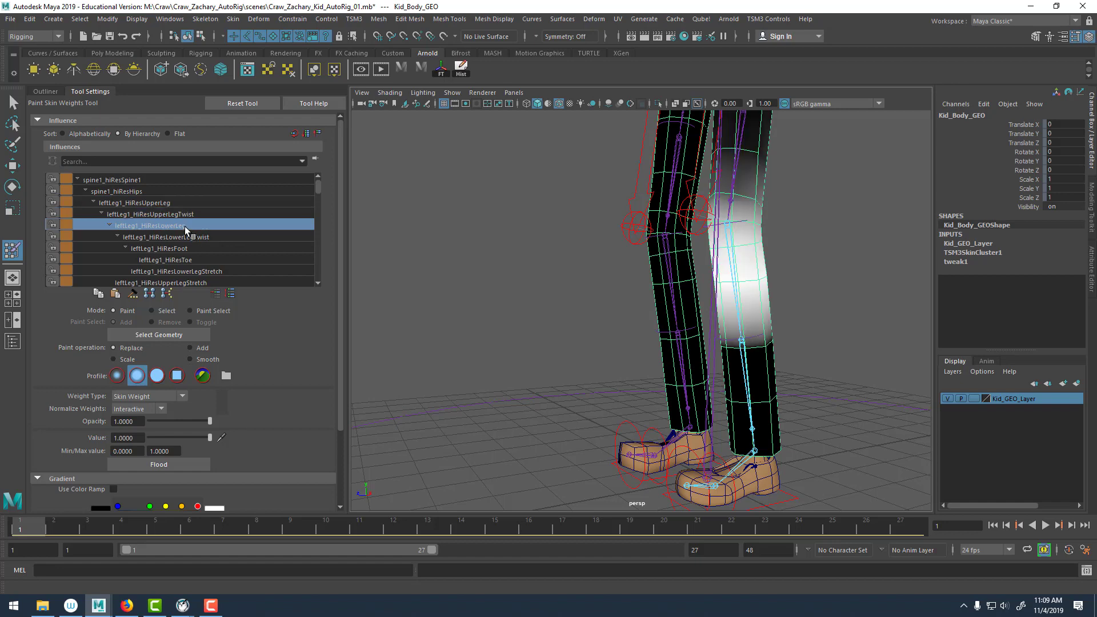
click(195, 238)
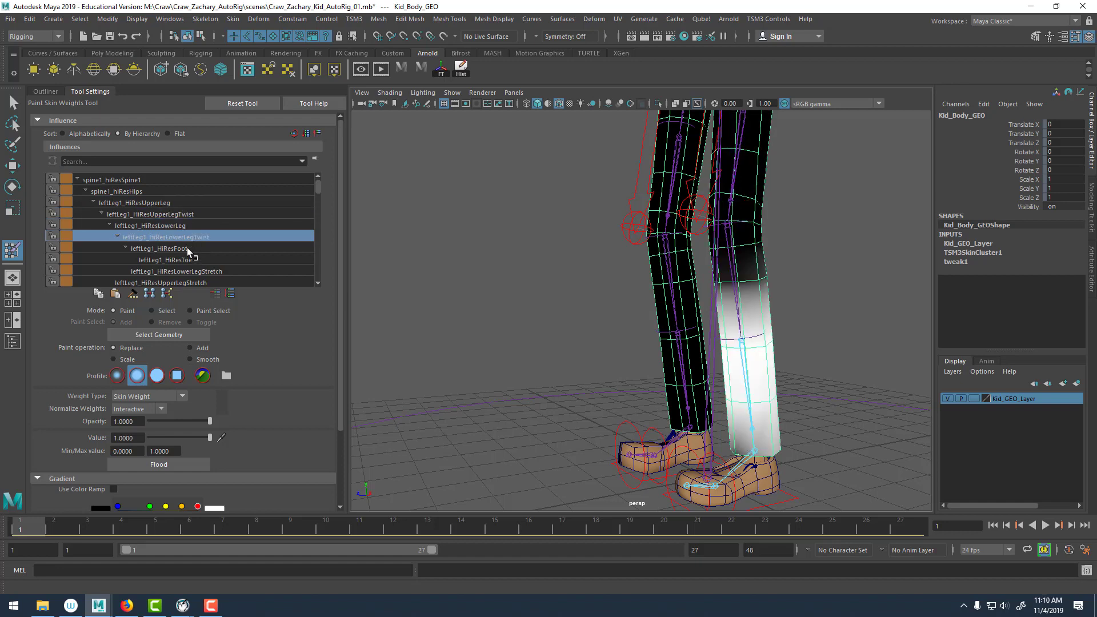
alt+drag(517, 314, 774, 386)
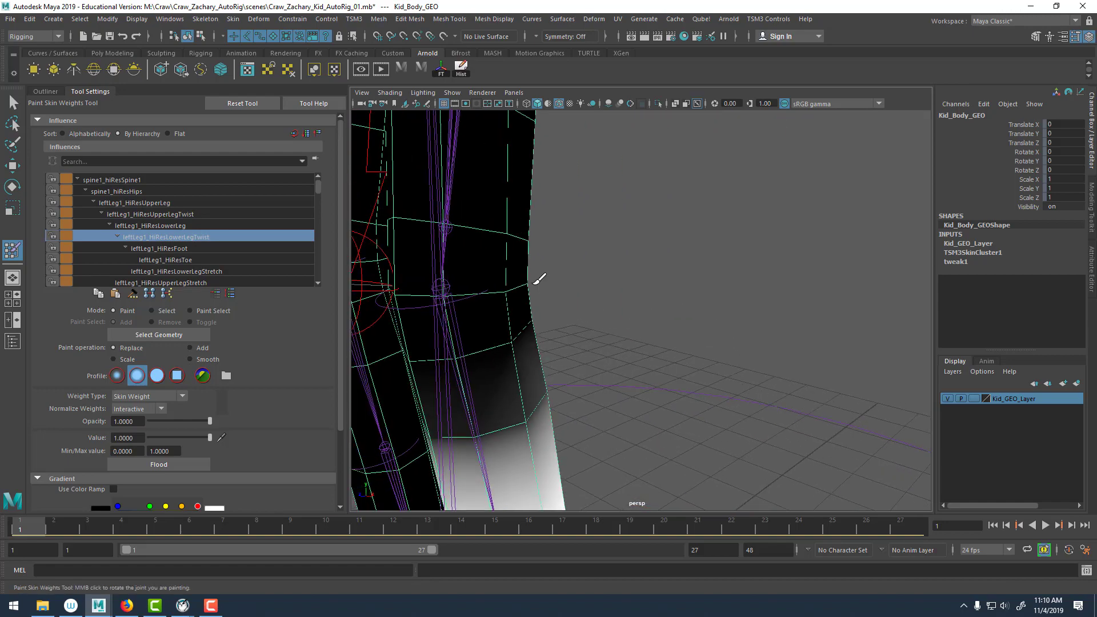
click(150, 226)
click(149, 215)
alt+drag(372, 243, 406, 230)
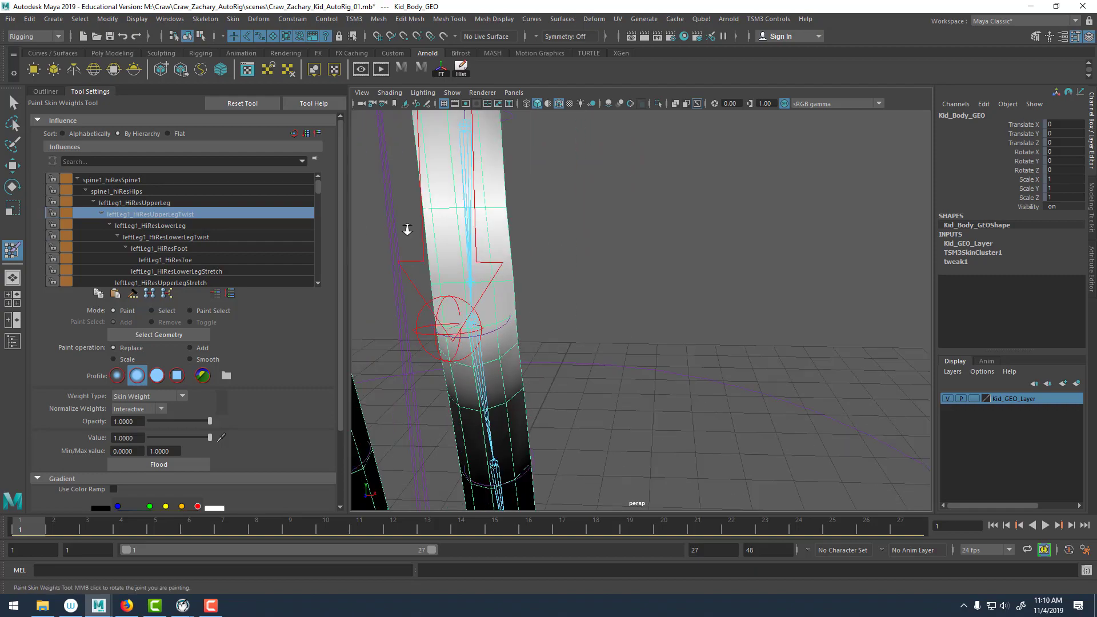
scroll(709, 264, down, 8)
key(w)
click(710, 268)
alt+middle_drag(710, 269, 714, 451)
scroll(678, 351, down, 6)
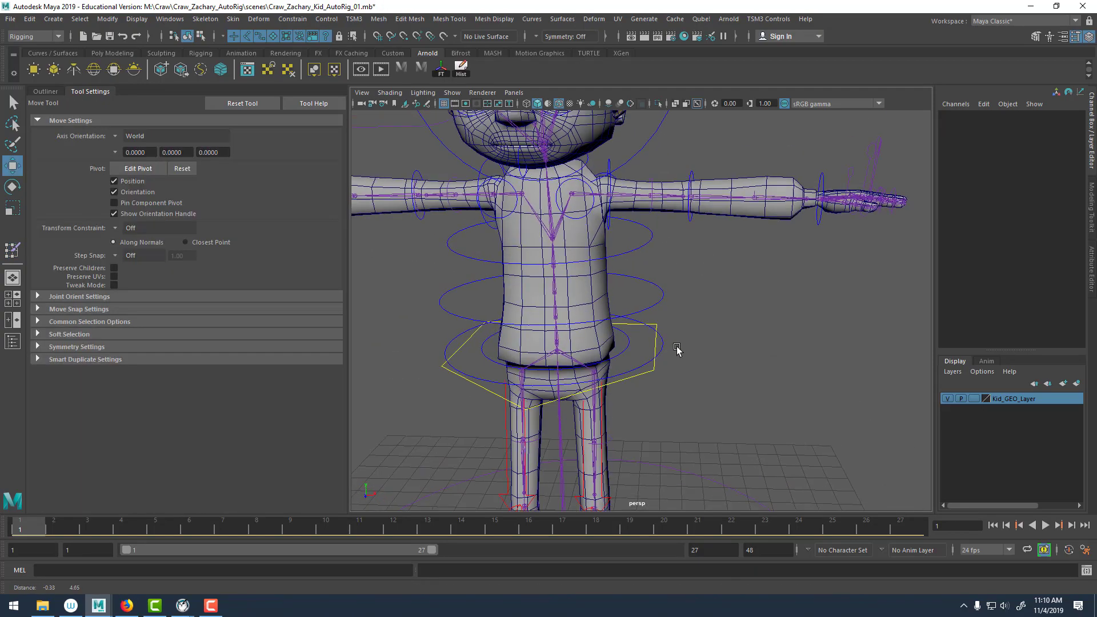
mouse_move(812, 294)
alt+mouse_down()
mouse_move(640, 297)
mouse_move(764, 296)
mouse_move(766, 307)
mouse_move(774, 297)
mouse_move(788, 348)
alt+mouse_up()
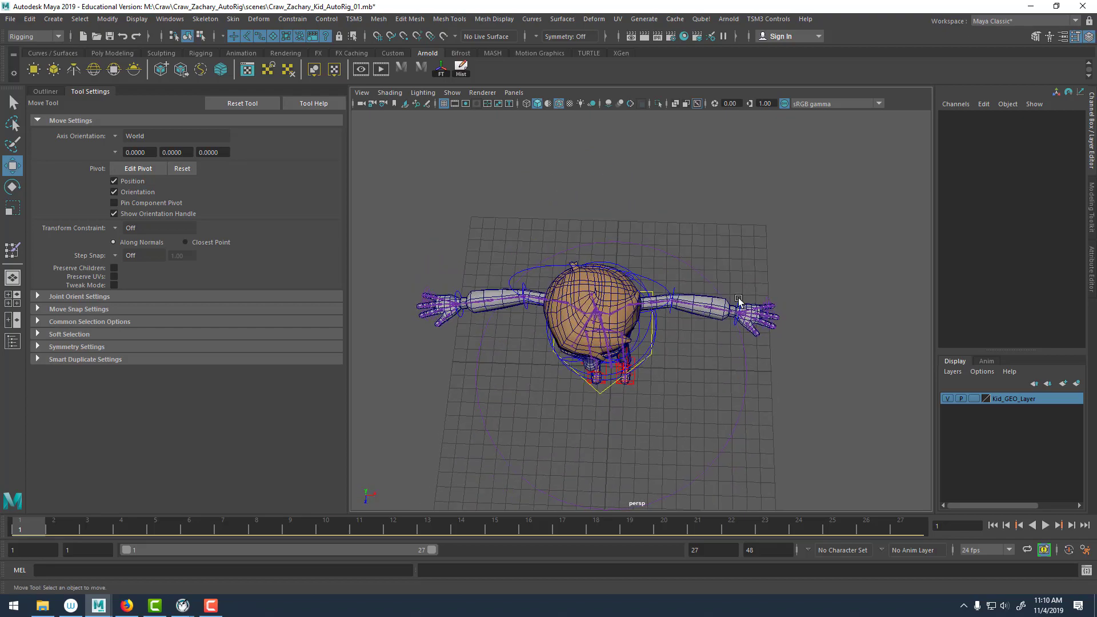
alt+middle_drag(743, 338, 647, 284)
alt+right_drag(646, 284, 786, 368)
alt+drag(786, 368, 781, 303)
alt+middle_drag(703, 160, 635, 304)
alt+right_drag(634, 305, 728, 365)
alt+drag(704, 336, 768, 355)
alt+right_drag(703, 343, 599, 300)
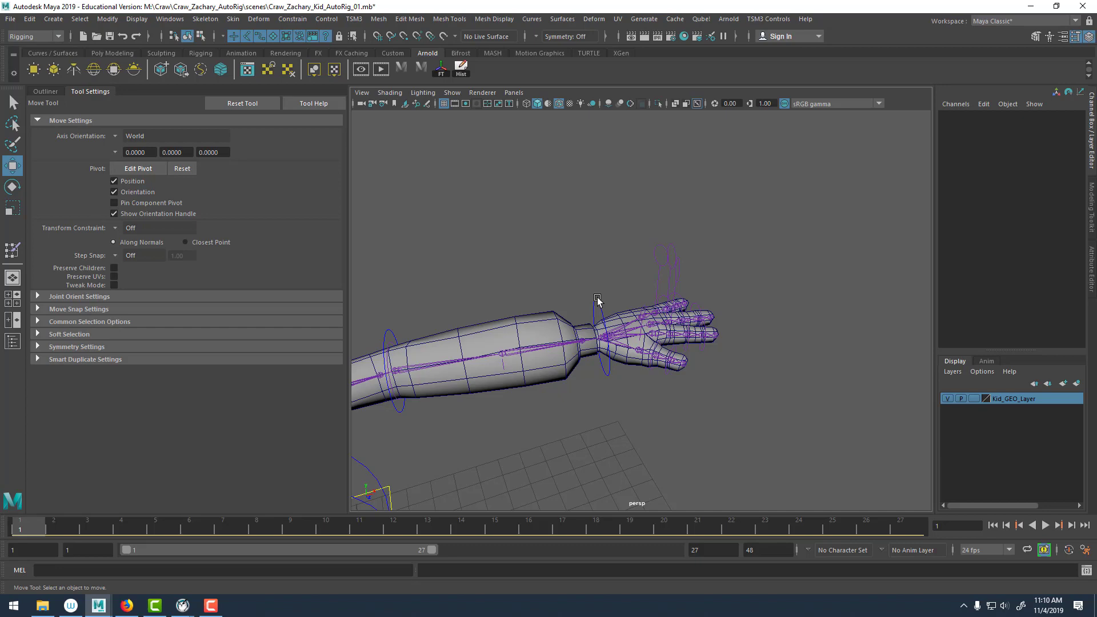
alt+right_drag(661, 336, 402, 228)
alt+drag(549, 311, 600, 328)
alt+middle_drag(643, 332, 698, 376)
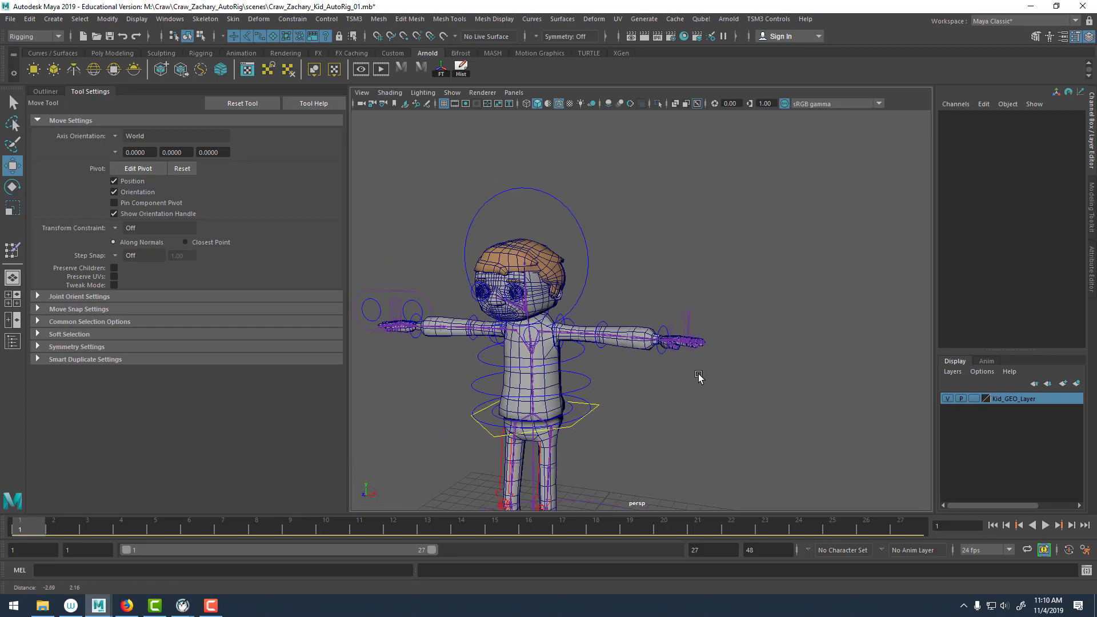
scroll(636, 326, up, 3)
click(680, 326)
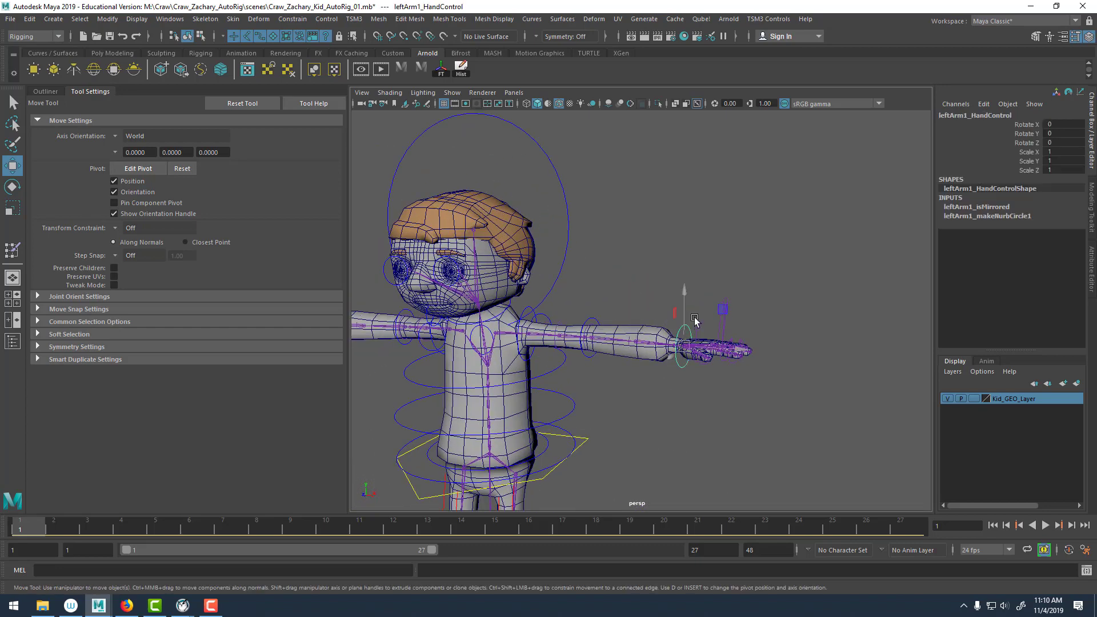
click(526, 309)
key(e)
drag(552, 303, 555, 360)
key(ctrl+z)
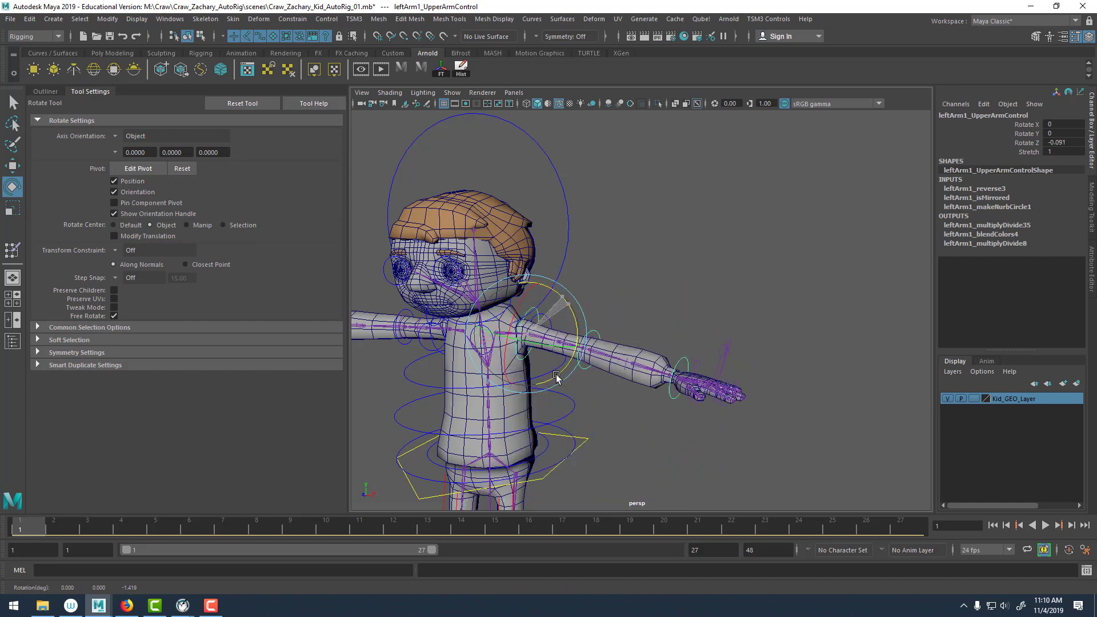
key(shift+z)
key(ctrl+z)
click(691, 280)
alt+drag(691, 280, 681, 355)
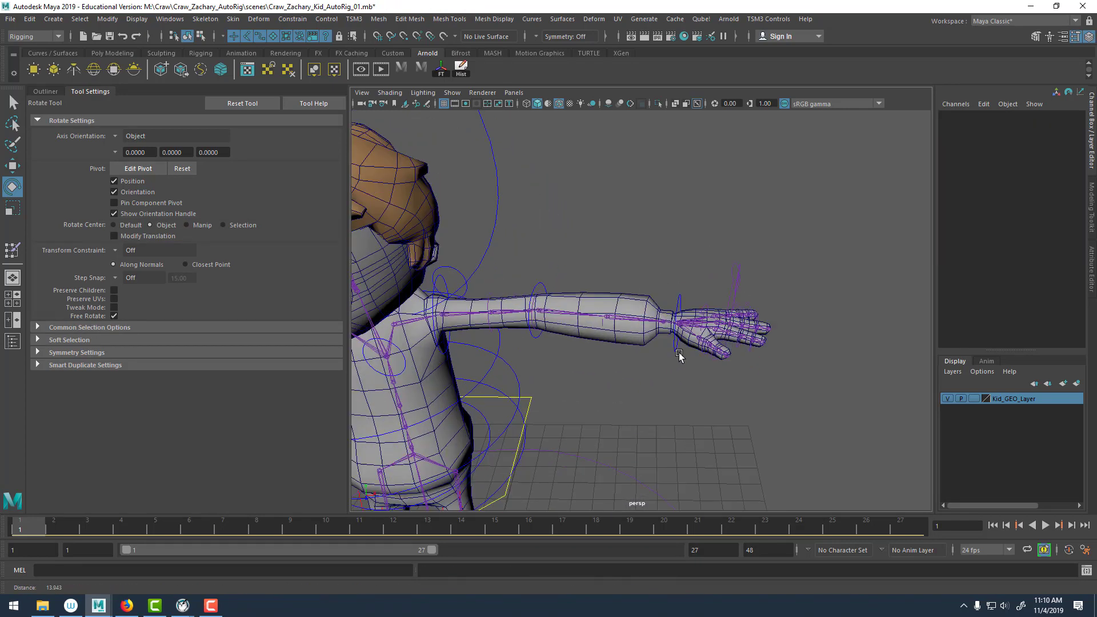
alt+right_drag(681, 355, 718, 370)
alt+middle_drag(718, 370, 711, 349)
alt+drag(711, 348, 744, 409)
alt+right_drag(744, 408, 771, 394)
alt+middle_drag(771, 394, 757, 318)
alt+drag(757, 318, 724, 234)
alt+middle_drag(724, 235, 703, 274)
alt+drag(703, 274, 619, 267)
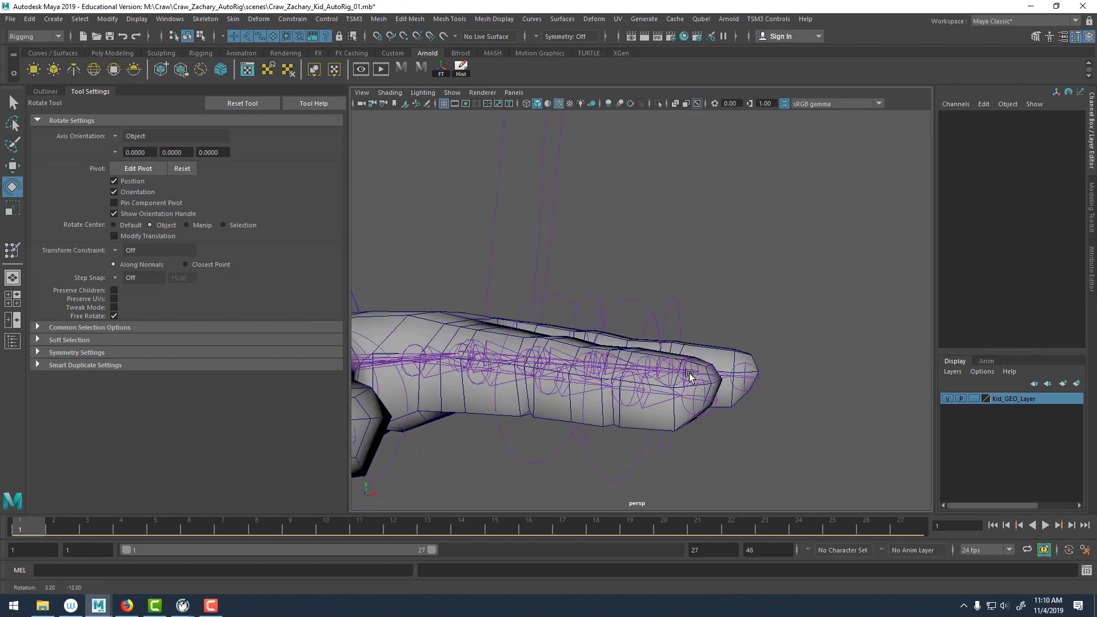
click(632, 300)
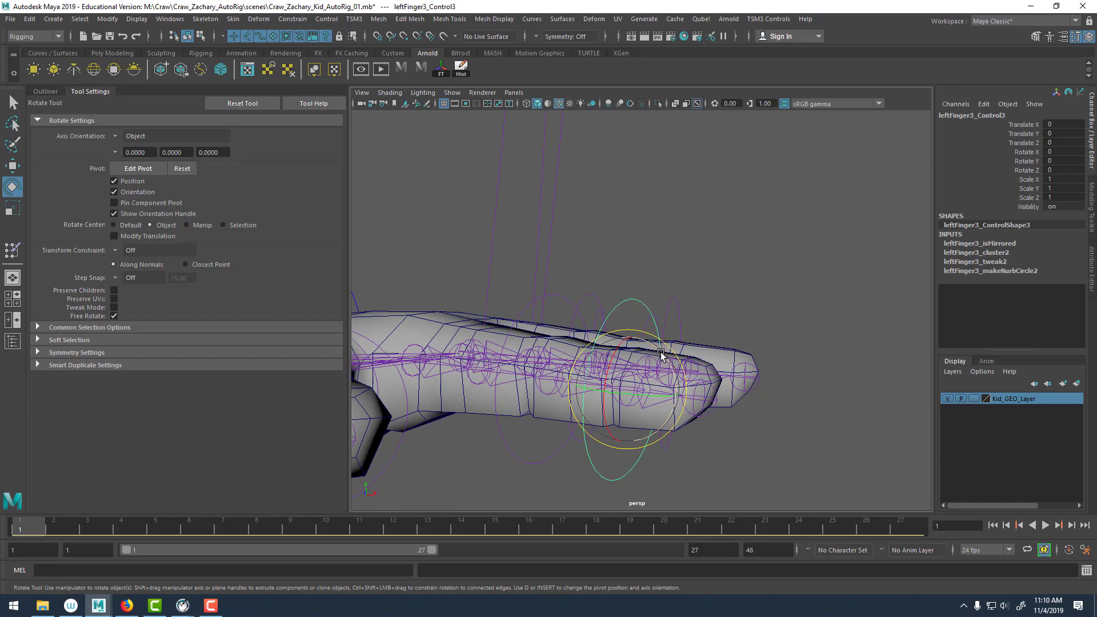
drag(661, 355, 703, 378)
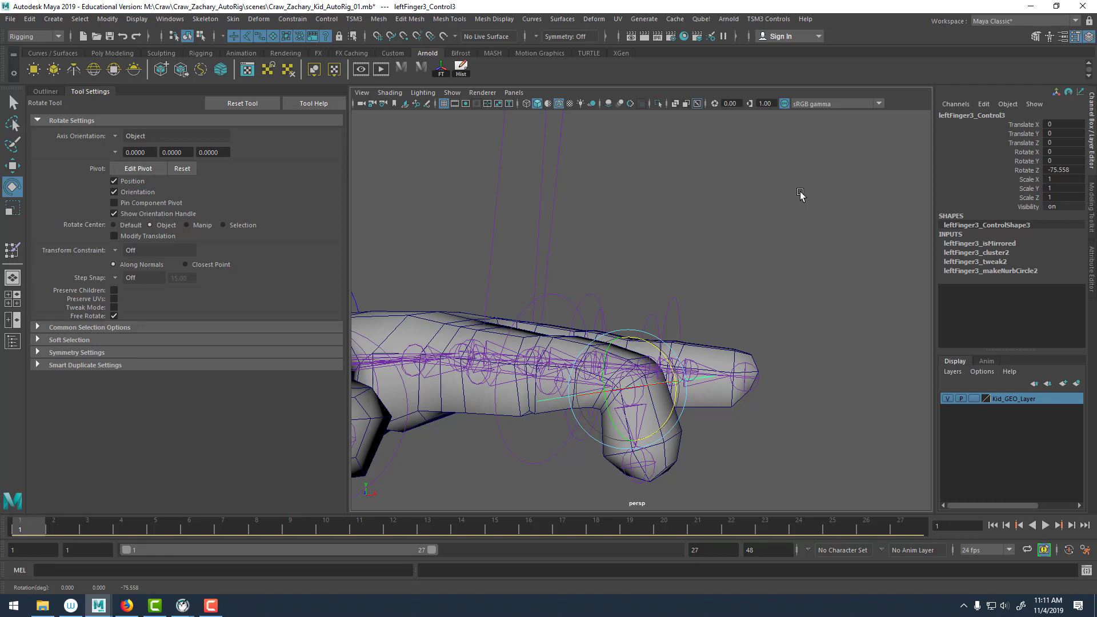
key(ctrl+z)
click(786, 301)
alt+drag(686, 303, 673, 370)
Select the Kid body mesh and view the leftFinger1_Joint1 and leftFinger1_Joint2 weights.
click(734, 445)
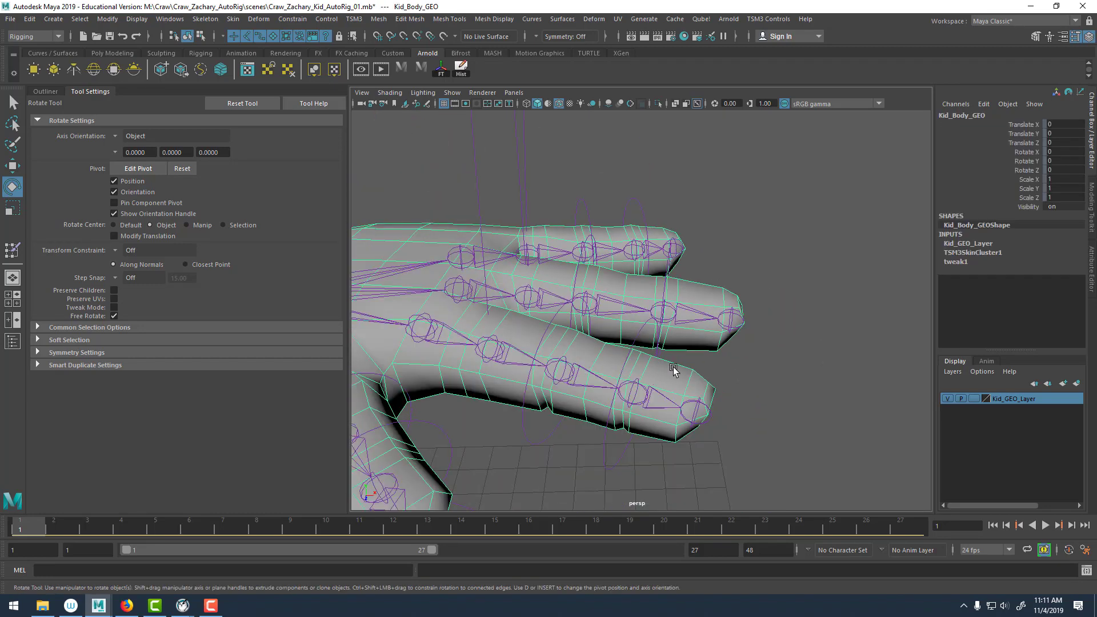
right_drag(673, 371, 616, 276)
scroll(150, 214, down, 2)
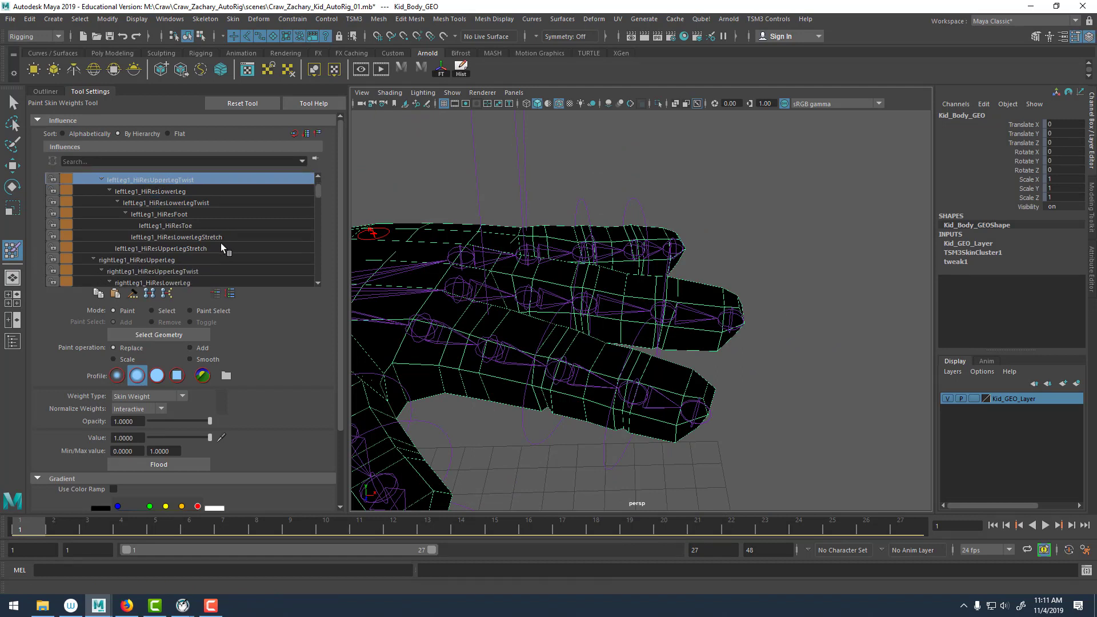
scroll(222, 229, down, 3)
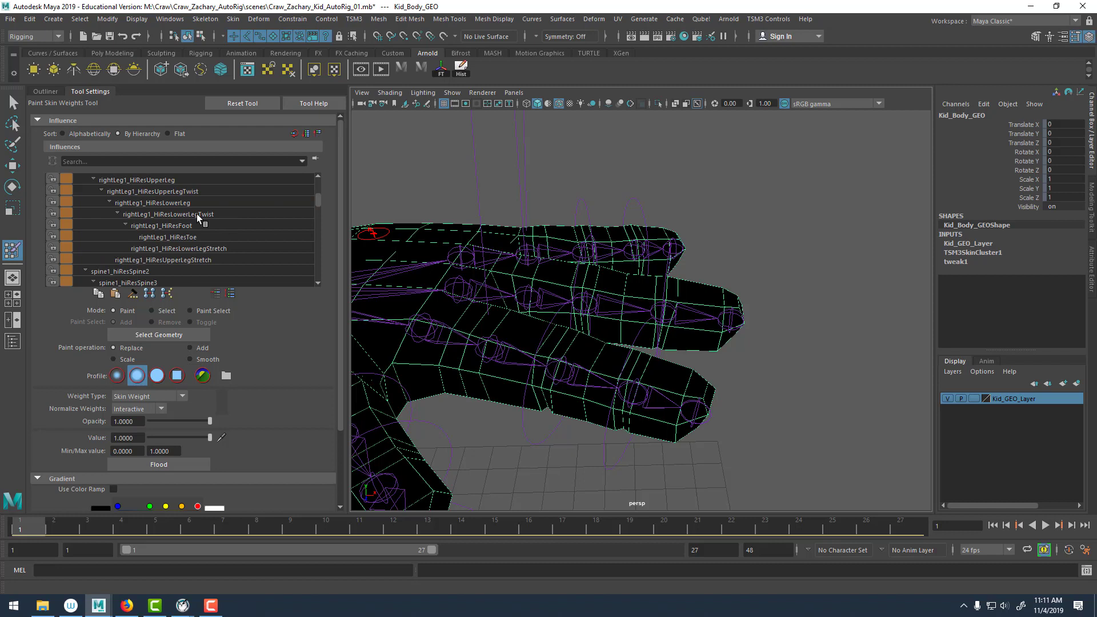
scroll(218, 231, down, 8)
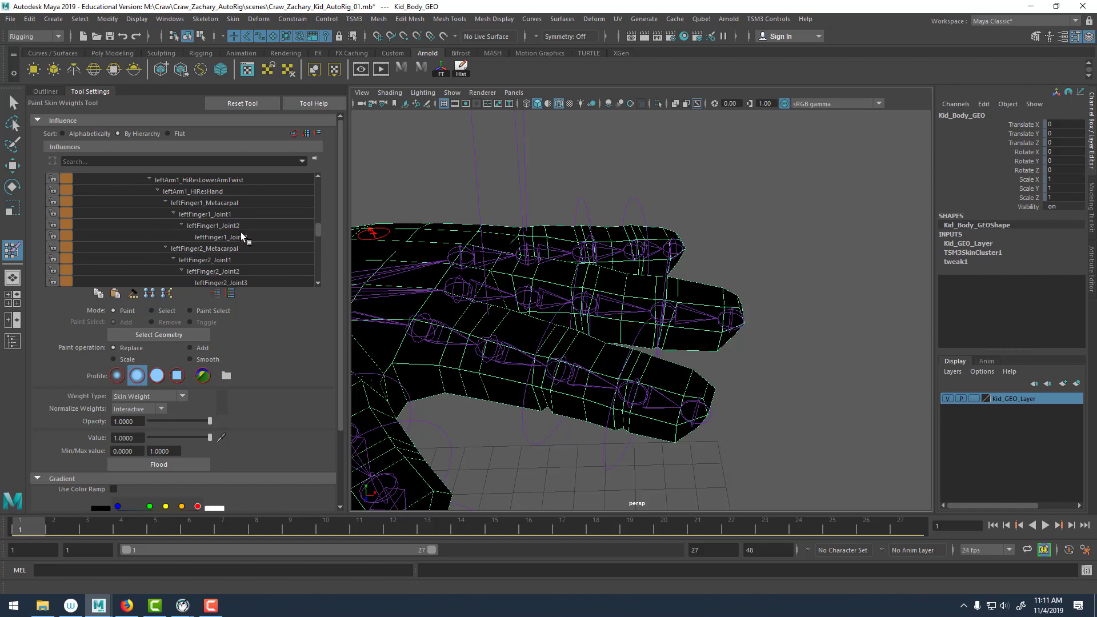
click(239, 224)
scroll(231, 217, down, 1)
click(234, 227)
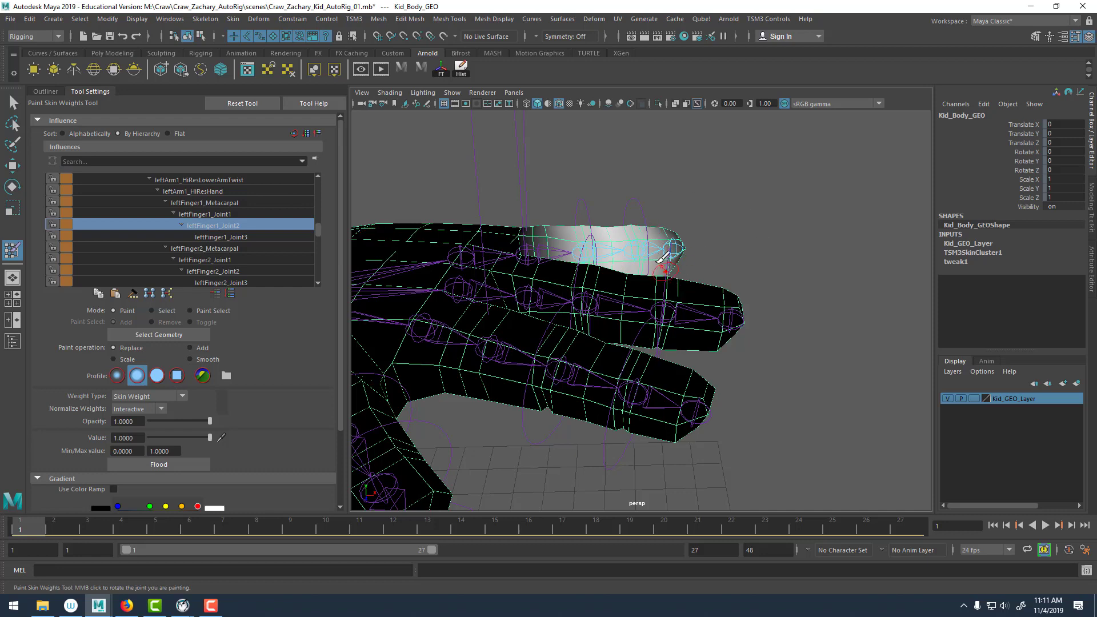
Step down through the third finger's joints and pick leftFinger3_Joint3 as the influence.
scroll(223, 257, down, 1)
click(230, 256)
scroll(229, 256, down, 3)
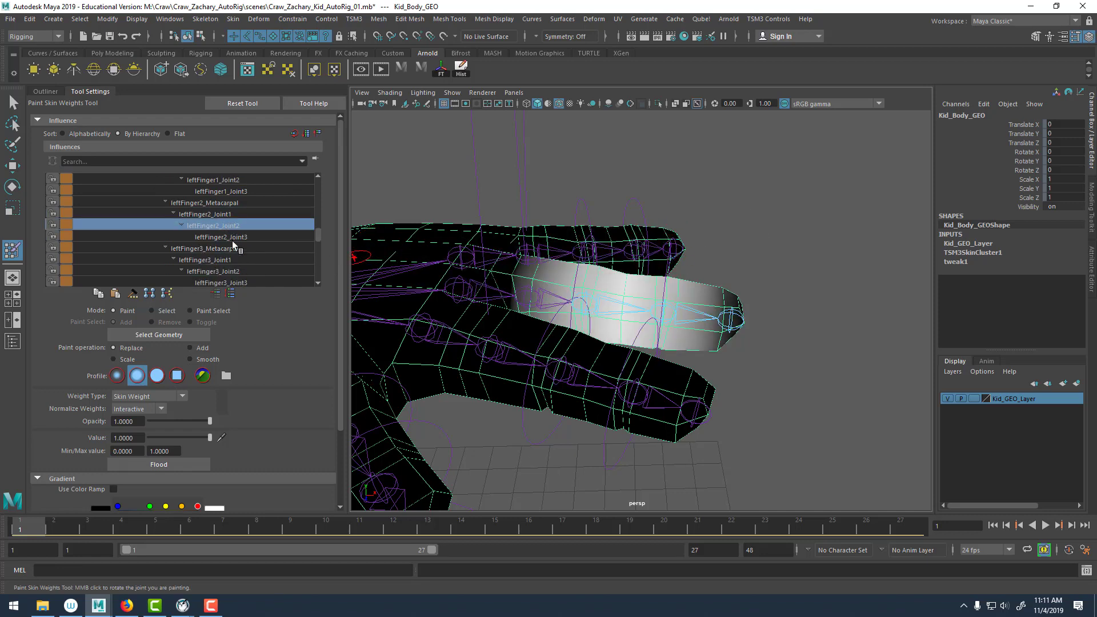
click(231, 248)
click(223, 260)
click(236, 272)
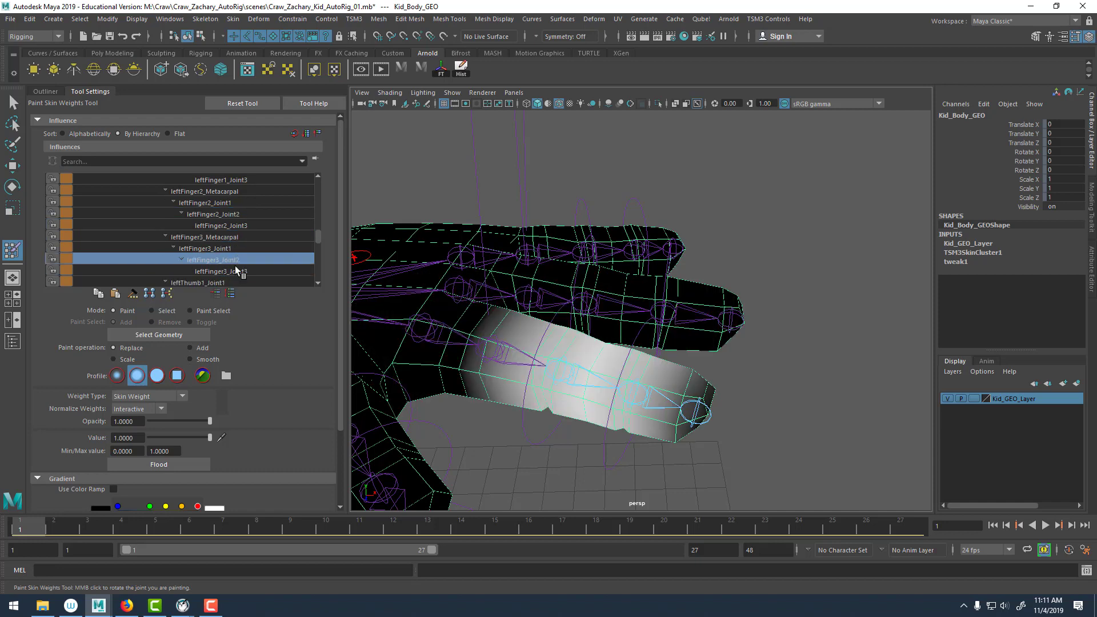
scroll(237, 260, down, 1)
click(234, 248)
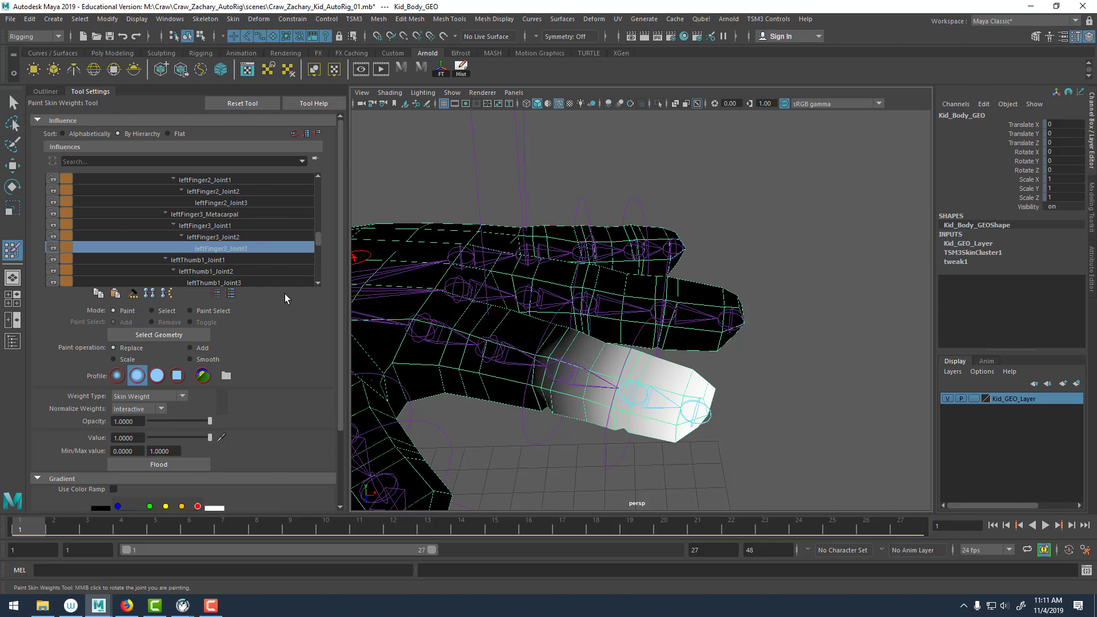
Paint value 1 with Replace over the third finger's middle and tip knuckle, then shrink the brush.
alt+drag(603, 327, 605, 317)
mouse_move(605, 317)
alt+right_down()
mouse_move(670, 384)
mouse_move(648, 369)
alt+right_up()
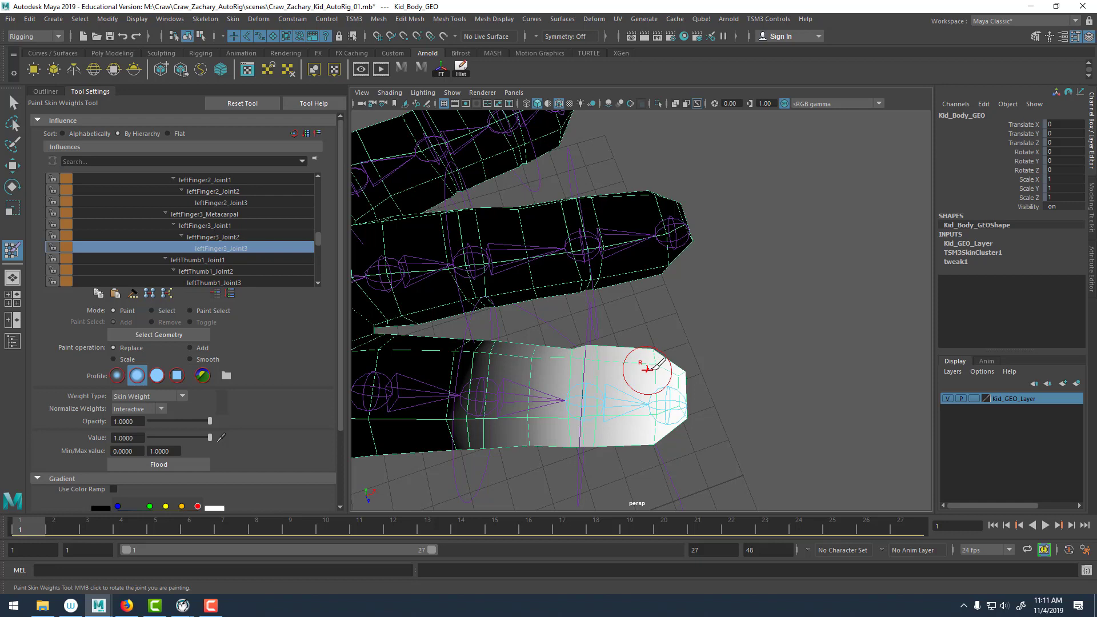
mouse_move(647, 369)
alt+mouse_down()
mouse_move(615, 342)
mouse_move(657, 337)
alt+mouse_up()
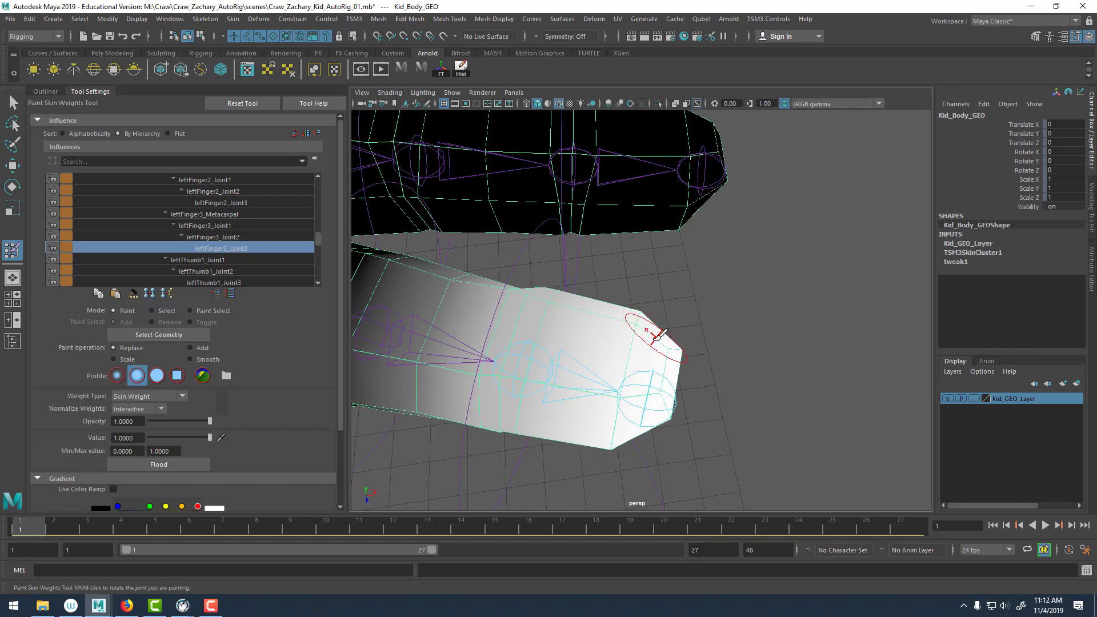
mouse_move(588, 362)
mouse_down()
mouse_move(537, 370)
mouse_move(543, 296)
mouse_up()
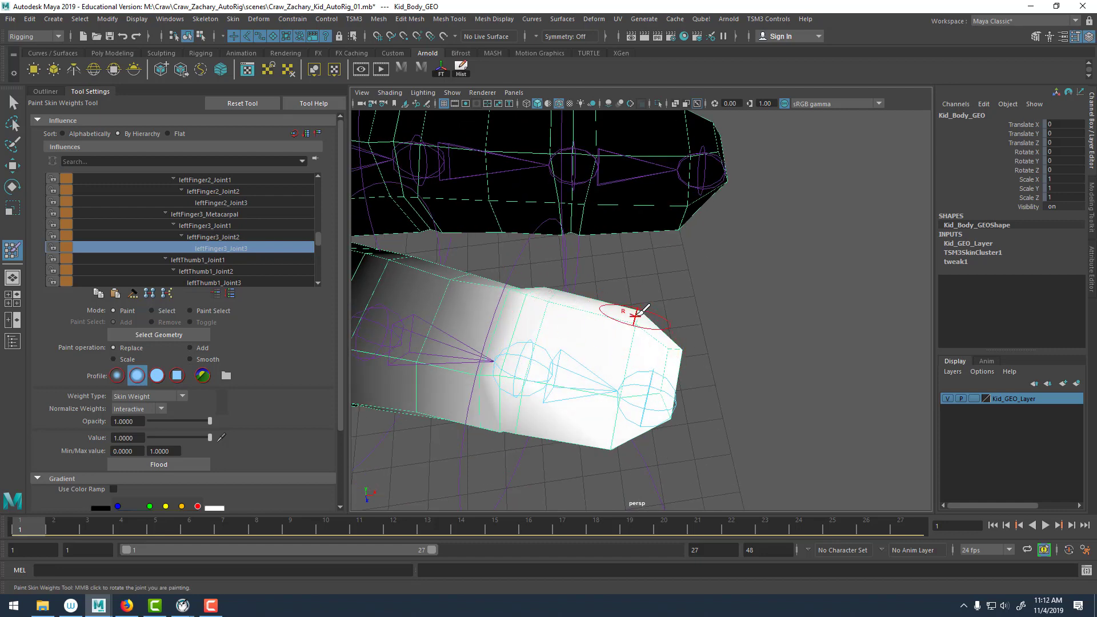
alt+drag(651, 320, 647, 273)
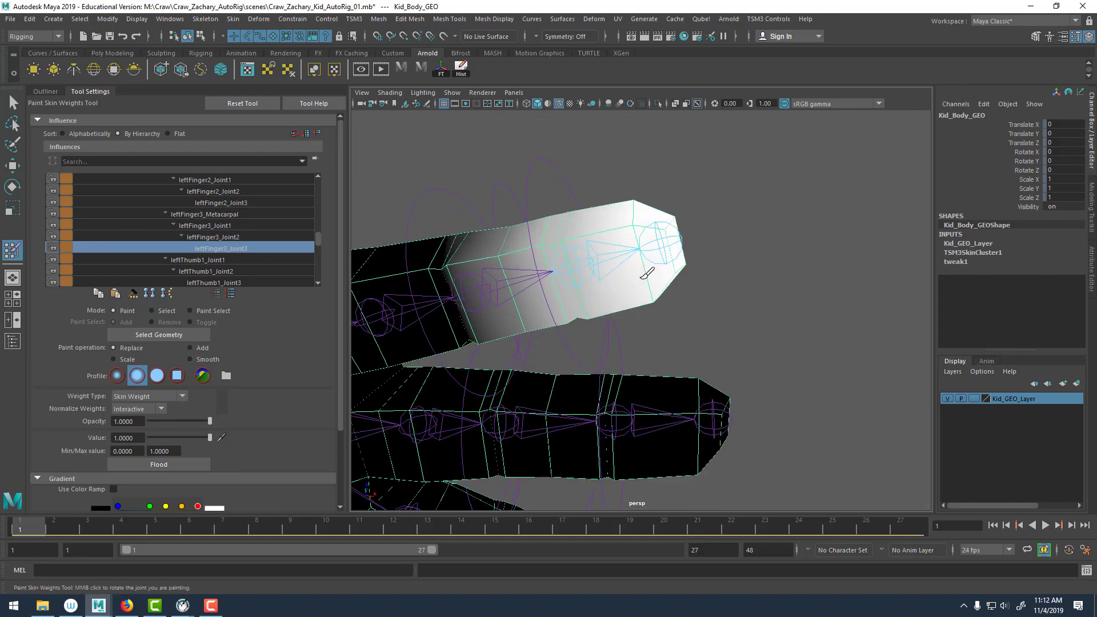
mouse_move(591, 235)
mouse_down()
mouse_move(588, 210)
mouse_move(602, 252)
mouse_move(661, 269)
mouse_move(702, 331)
mouse_up()
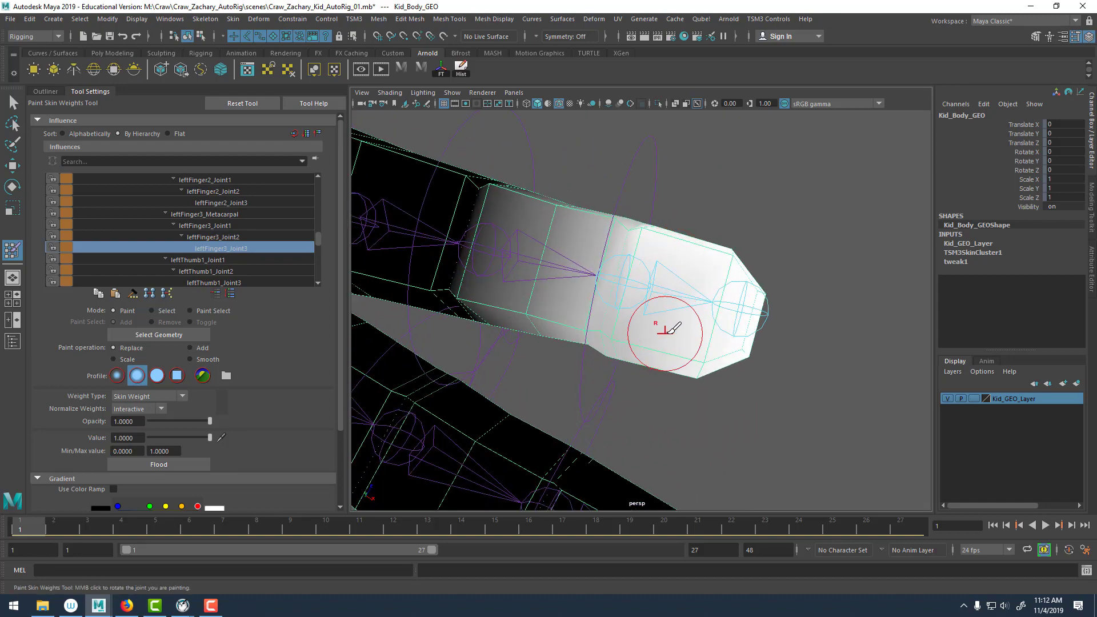
key(b)
mouse_move(656, 331)
mouse_down()
mouse_move(637, 332)
mouse_move(665, 359)
mouse_move(714, 359)
mouse_move(760, 280)
mouse_move(621, 364)
mouse_up()
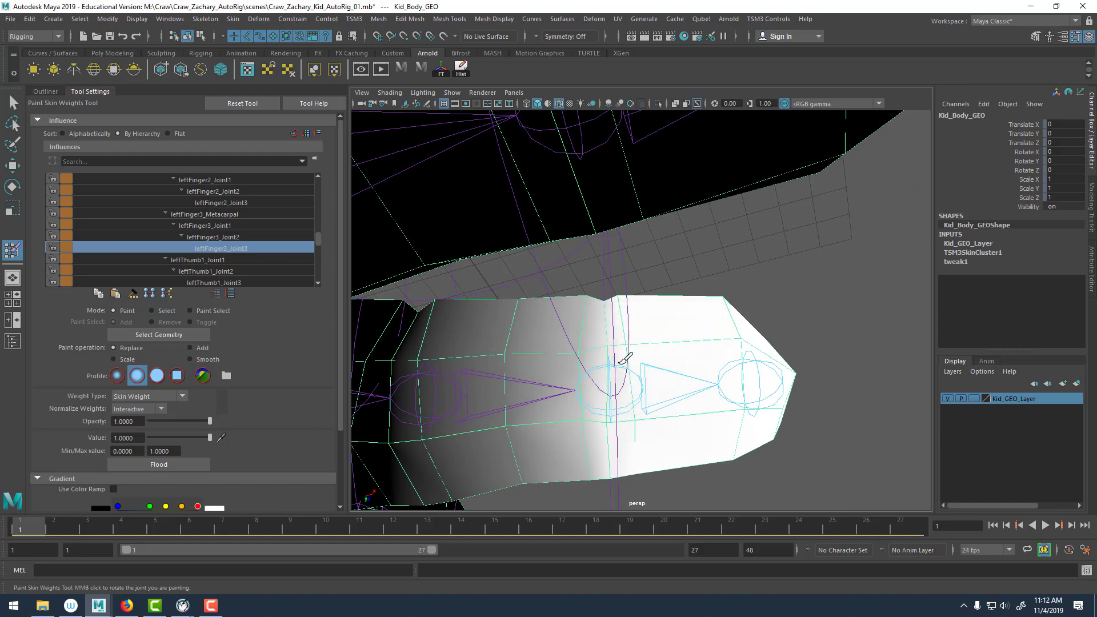
Paint full weight along the fingertip's top and underside and inspect it from several angles.
alt+drag(800, 375, 568, 275)
mouse_move(550, 225)
alt+mouse_down()
mouse_move(711, 314)
mouse_move(693, 269)
mouse_move(641, 293)
mouse_move(642, 262)
mouse_move(571, 243)
mouse_move(611, 246)
alt+mouse_up()
drag(563, 346, 641, 328)
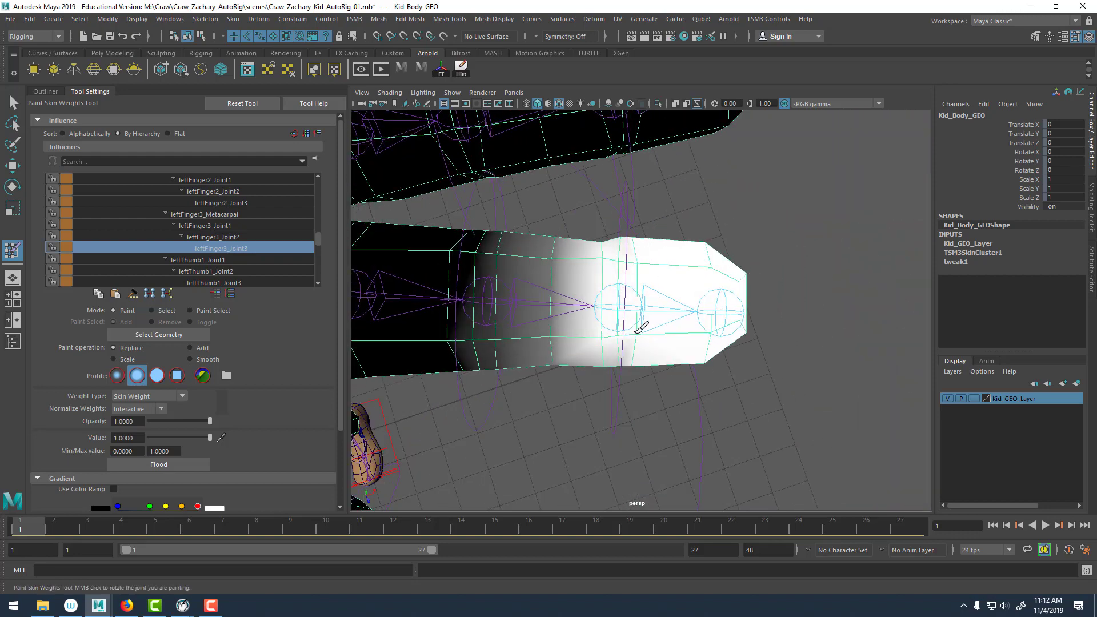
alt+drag(609, 253, 623, 298)
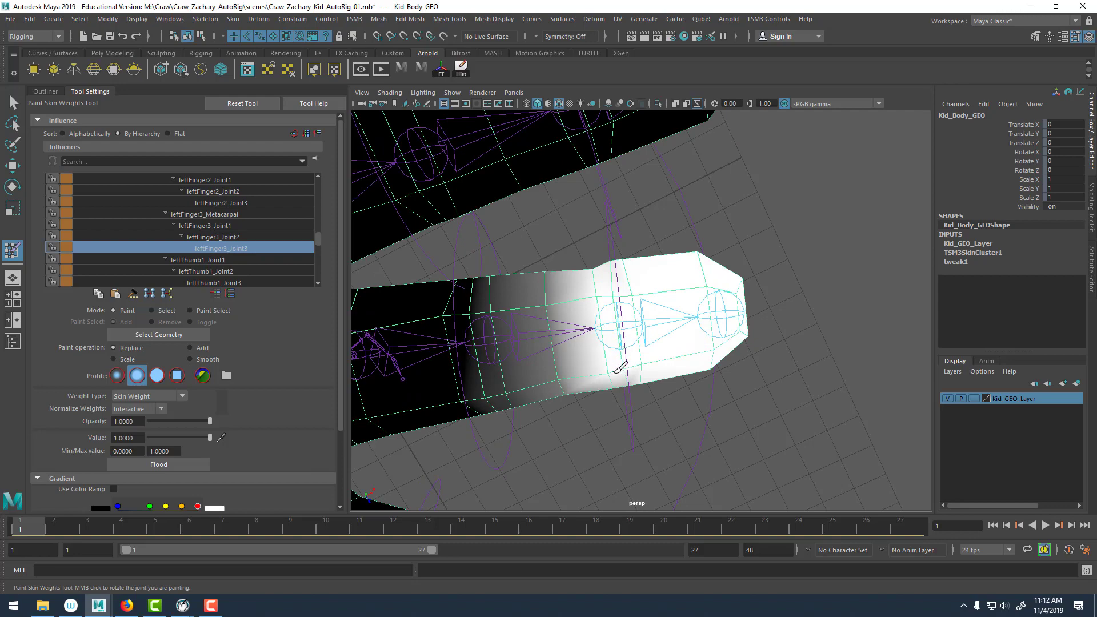
mouse_move(642, 309)
alt+mouse_down()
mouse_move(642, 319)
mouse_move(627, 242)
mouse_move(652, 320)
mouse_move(632, 276)
mouse_move(637, 291)
alt+mouse_up()
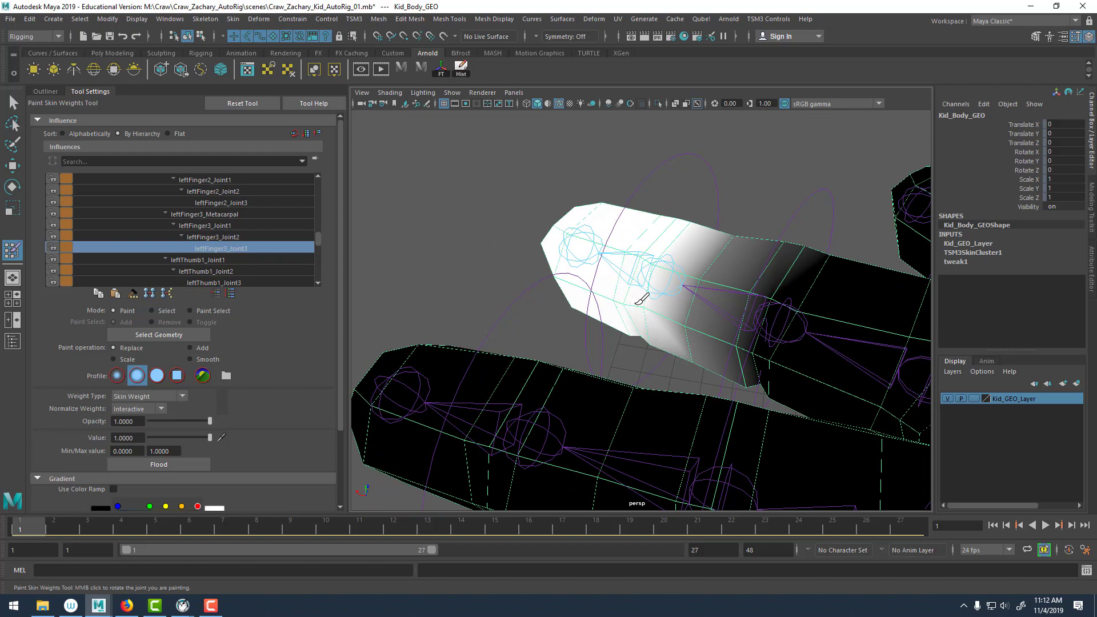
alt+drag(645, 301, 610, 294)
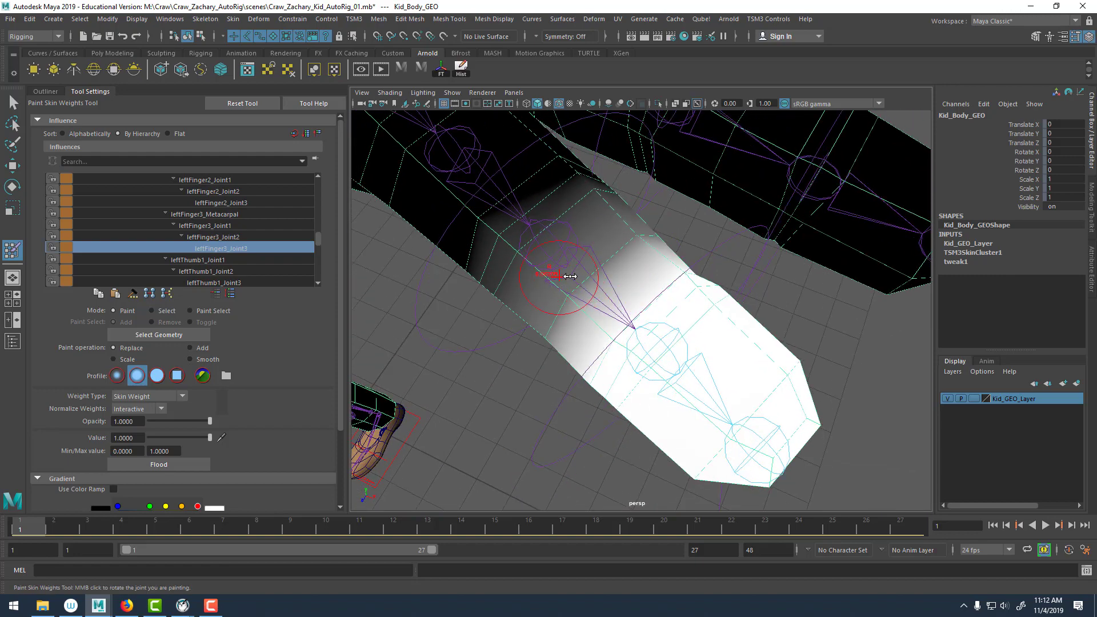
alt+drag(580, 221, 643, 250)
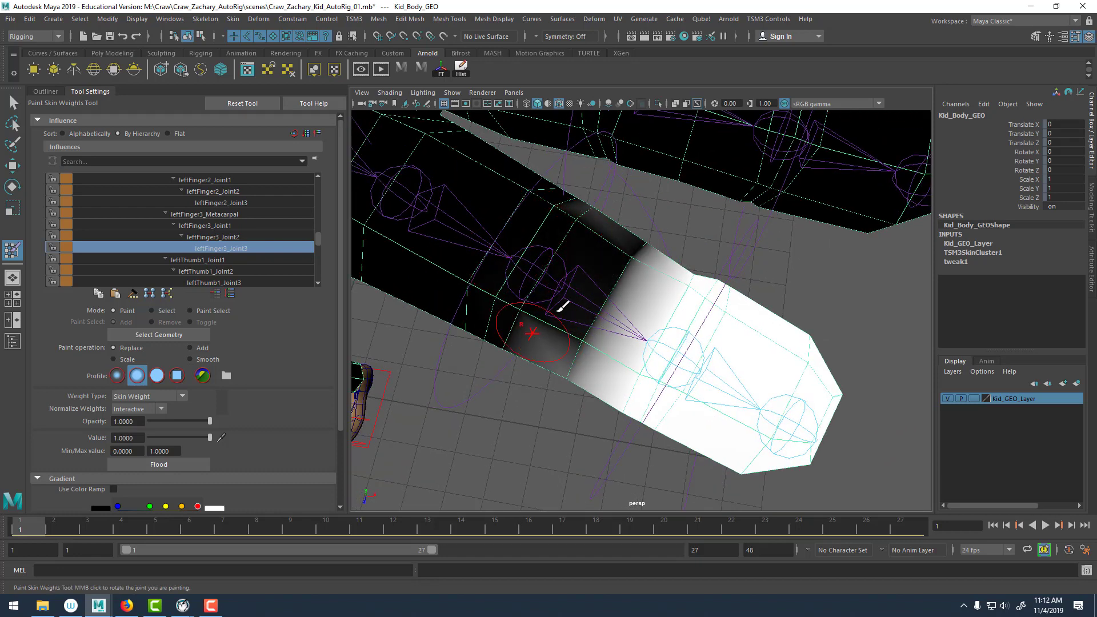
alt+drag(560, 310, 592, 371)
alt+drag(514, 342, 526, 244)
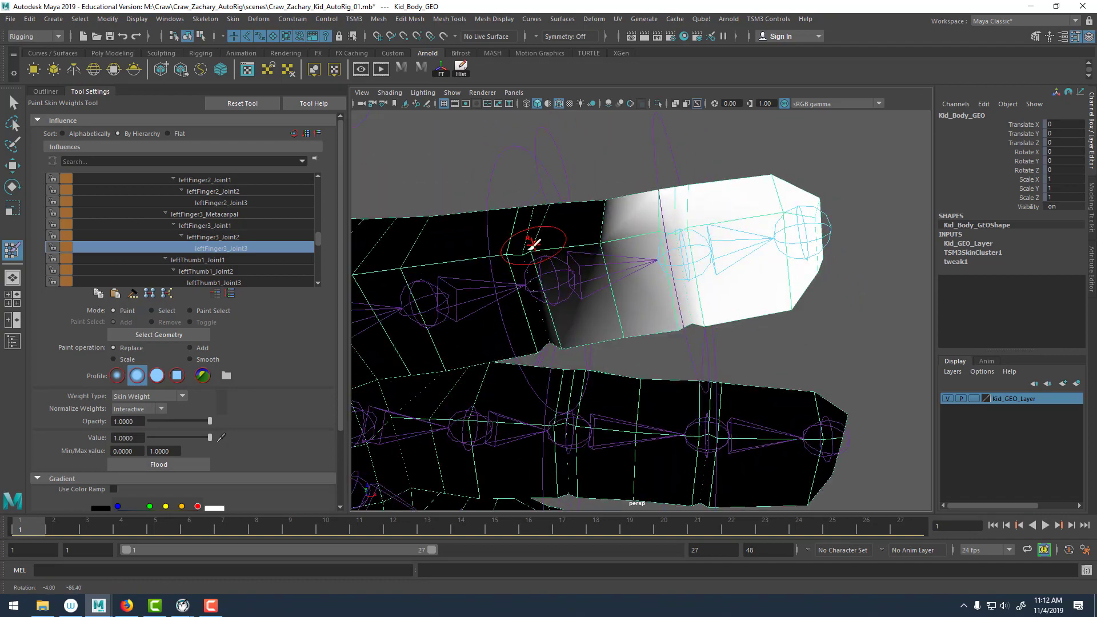
alt+drag(576, 279, 696, 306)
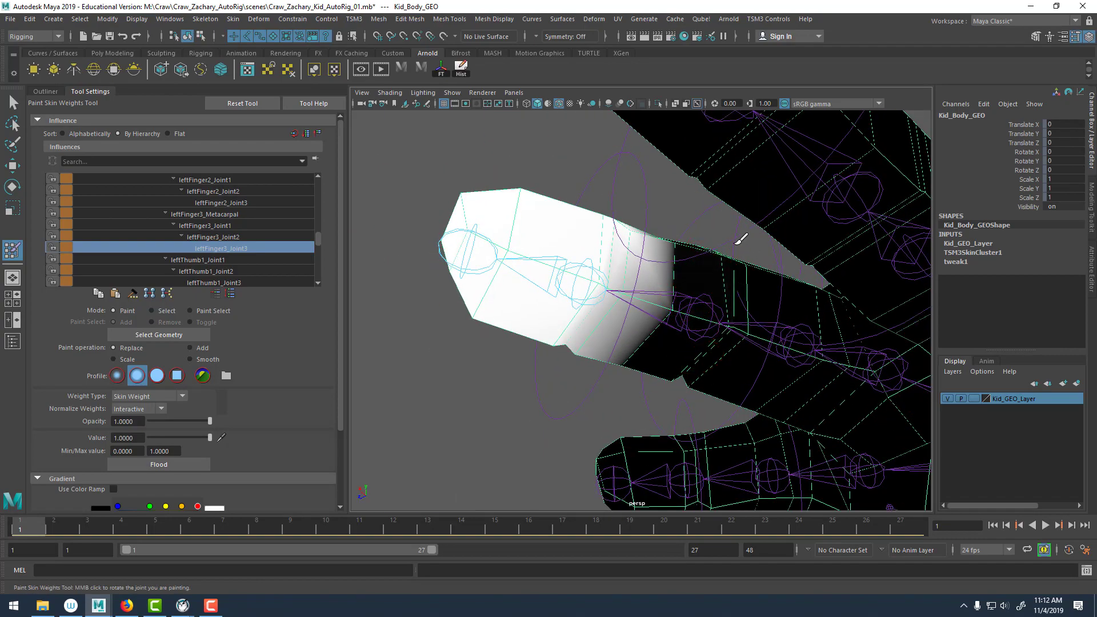
alt+drag(735, 238, 714, 286)
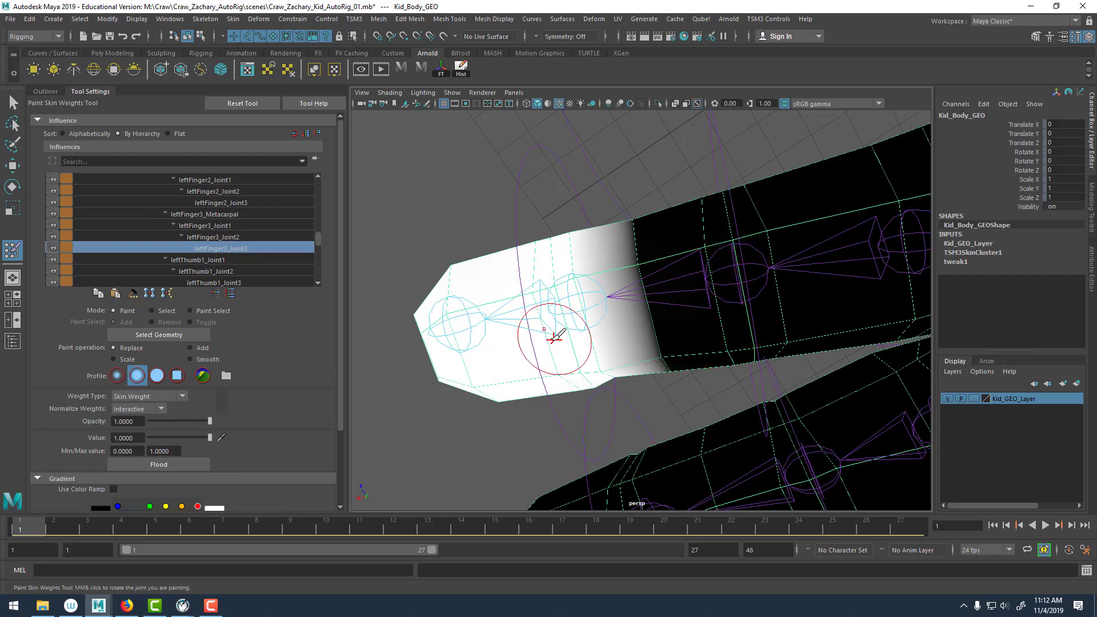
mouse_move(558, 330)
alt+mouse_down()
mouse_move(715, 252)
mouse_move(583, 318)
mouse_move(562, 314)
mouse_move(596, 247)
mouse_move(622, 238)
mouse_move(616, 224)
mouse_move(620, 264)
mouse_move(584, 260)
alt+mouse_up()
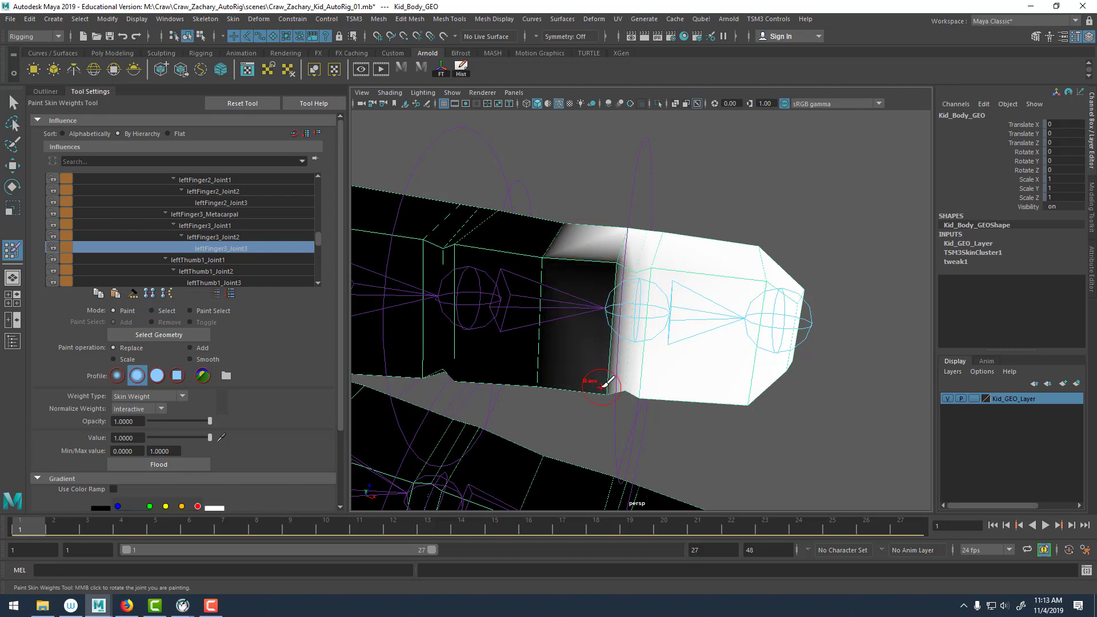
mouse_move(599, 388)
alt+mouse_down()
mouse_move(585, 235)
mouse_move(546, 320)
mouse_move(626, 323)
mouse_move(602, 312)
mouse_move(644, 229)
mouse_move(610, 310)
mouse_move(710, 336)
mouse_move(693, 299)
mouse_move(641, 252)
mouse_move(693, 282)
mouse_move(680, 294)
mouse_move(685, 317)
mouse_move(649, 263)
alt+mouse_up()
Resize the brush to radius 0.073 and smooth the weights around the fingertip joint.
scroll(585, 235, down, 6)
scroll(546, 320, up, 5)
key(b)
key(b)
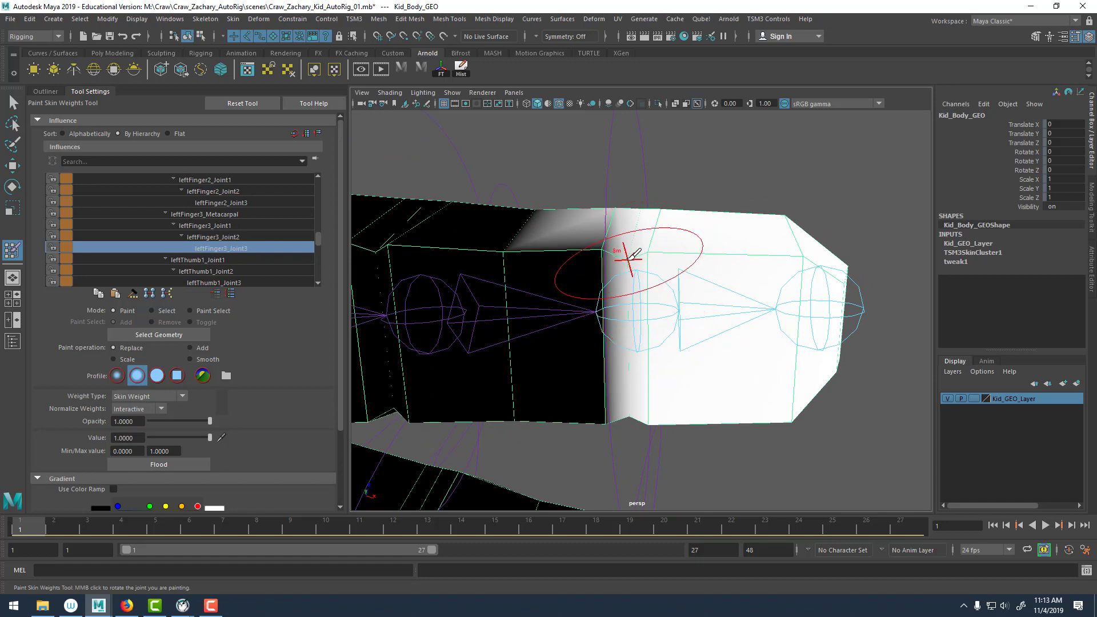
mouse_move(627, 398)
shift+mouse_down()
mouse_move(636, 333)
mouse_move(619, 253)
mouse_move(652, 260)
shift+mouse_up()
alt+right_drag(737, 275, 572, 345)
alt+drag(572, 345, 621, 375)
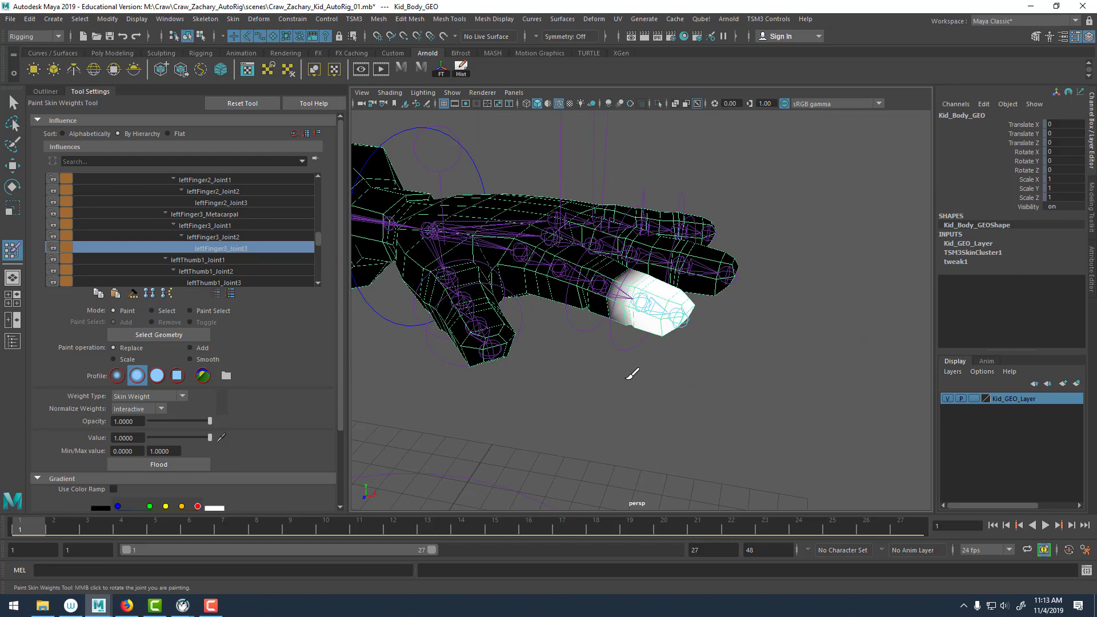
Leave weight painting and turn on smooth preview (3) for the Kid body mesh.
key(w)
click(665, 346)
alt+drag(666, 338, 627, 397)
alt+right_drag(626, 396, 686, 301)
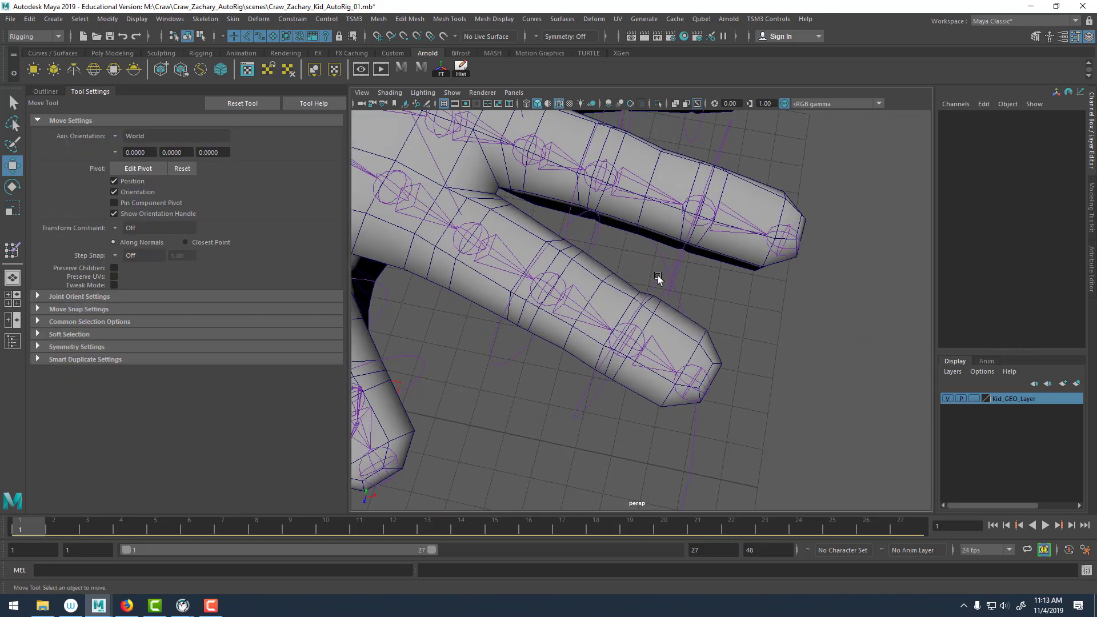
alt+drag(658, 278, 650, 269)
click(665, 324)
key(3)
click(765, 363)
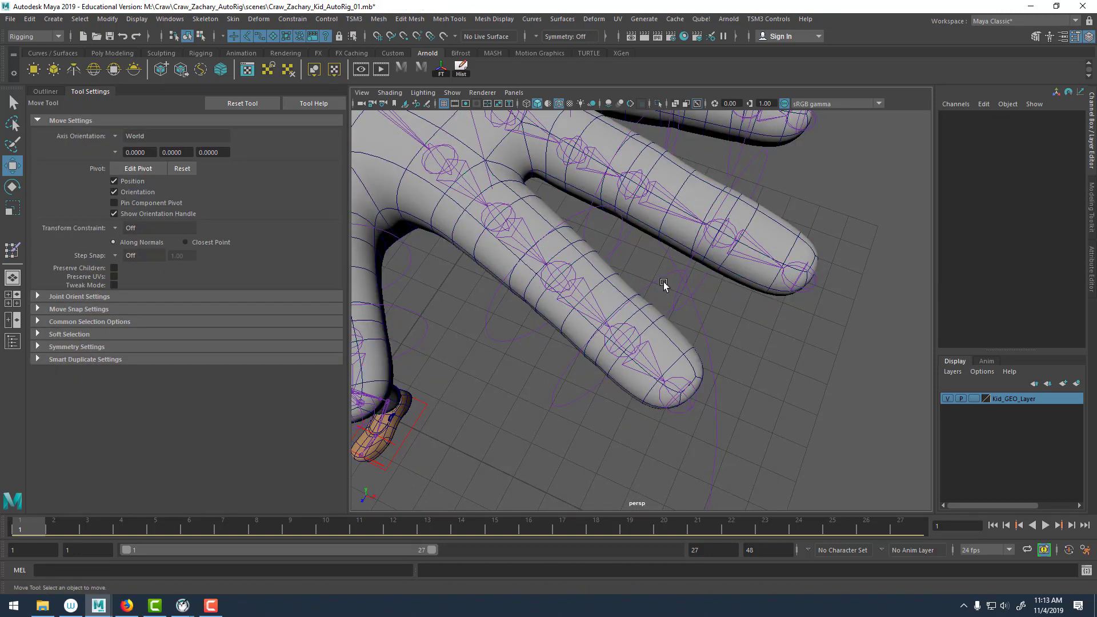
Rotate leftFinger3_Control3 to test the fingertip bend, then undo it.
click(656, 280)
alt+drag(619, 295, 679, 359)
key(e)
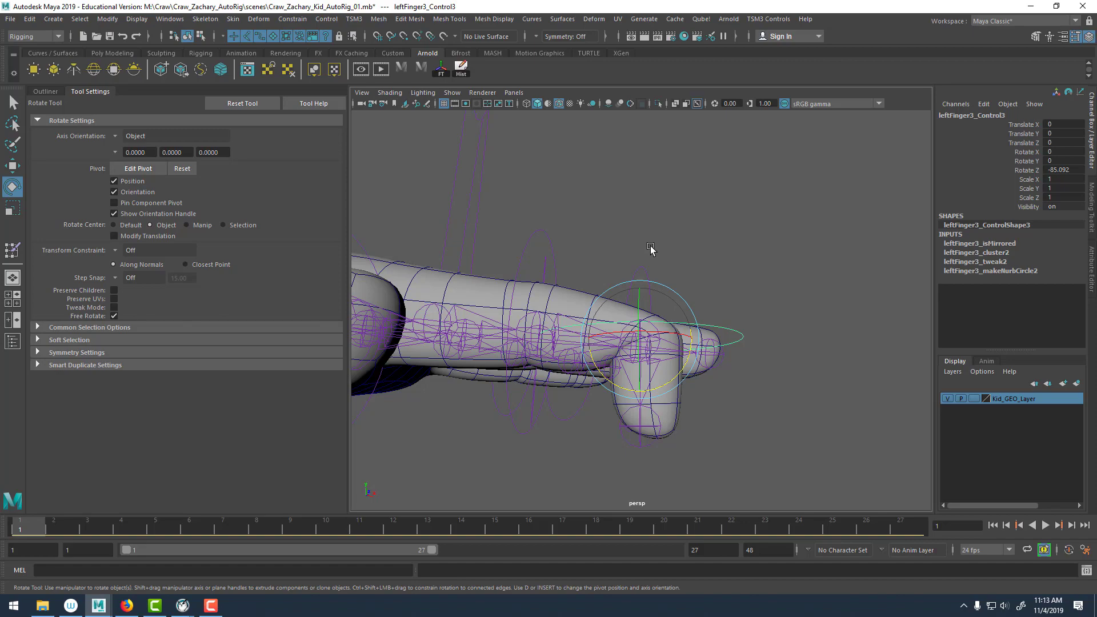
key(ctrl+z)
key(ctrl+z)
Test-bend the wrist with leftArm1_HandControl, undoing each try, then bend the forearm with leftArm1_LowerArmControl.
alt+drag(592, 263, 704, 264)
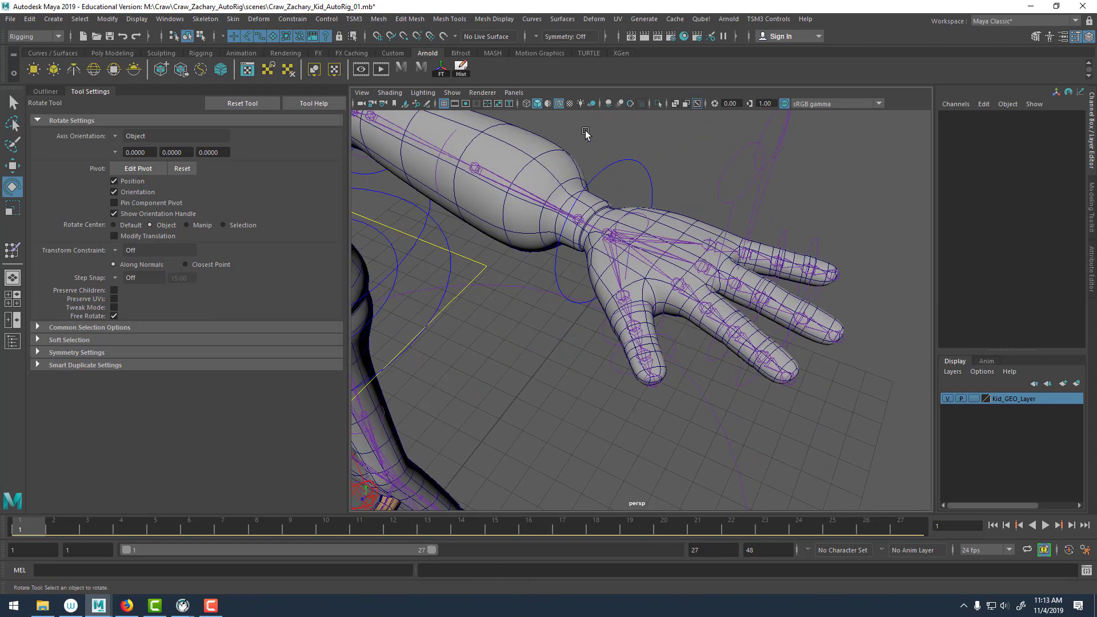
click(614, 171)
drag(632, 221, 713, 227)
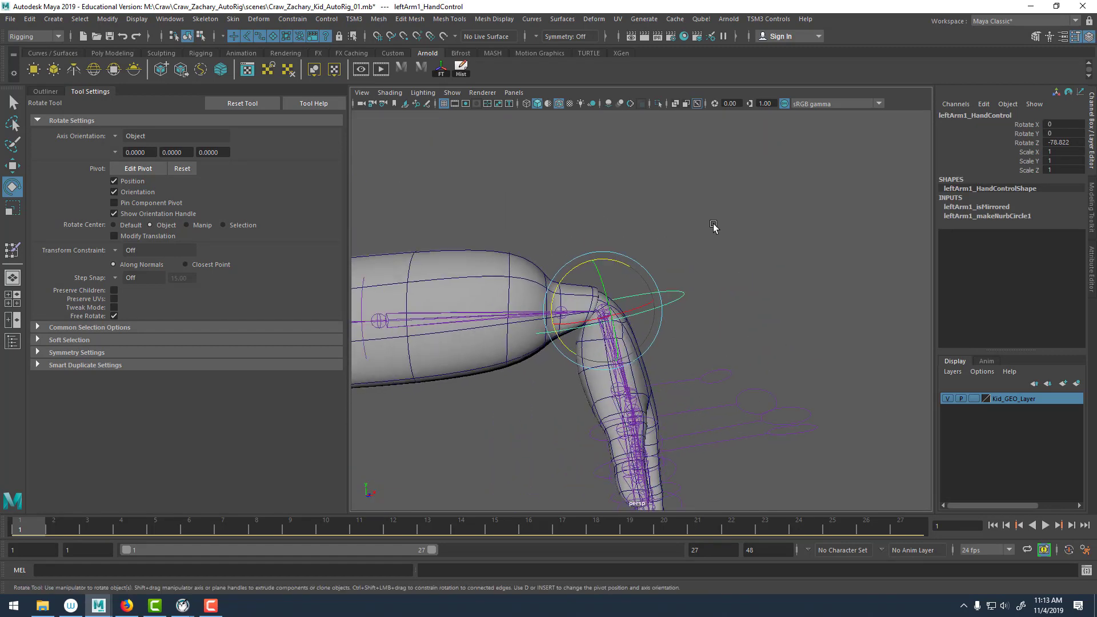
key(ctrl+z)
drag(579, 266, 503, 334)
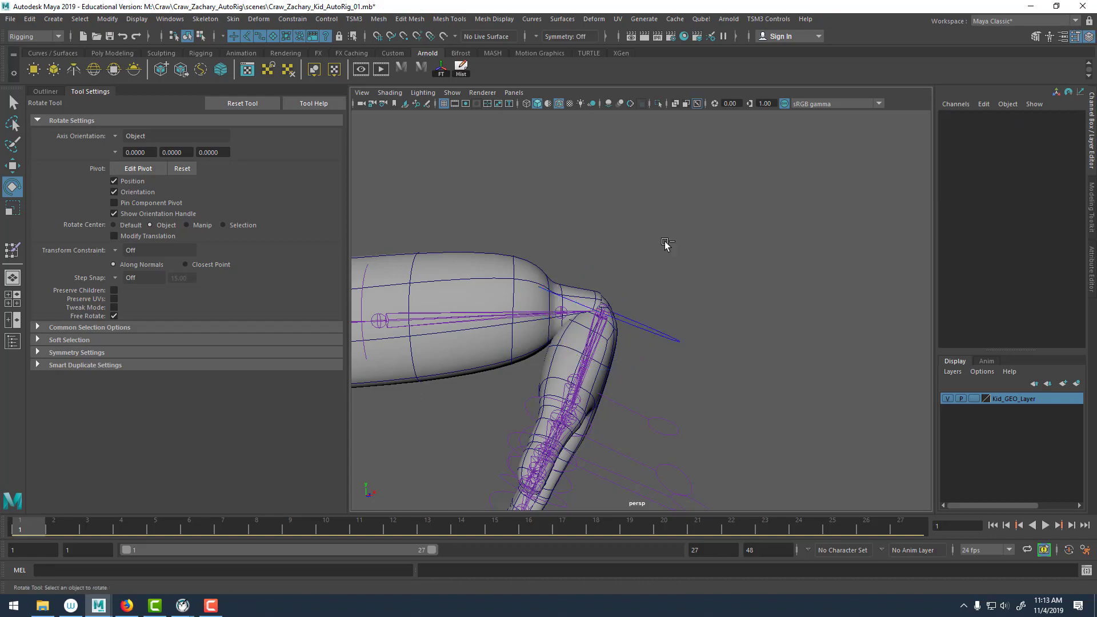
key(ctrl+z)
mouse_move(621, 231)
alt+mouse_down()
mouse_move(588, 288)
mouse_move(548, 252)
mouse_move(592, 278)
mouse_move(646, 275)
mouse_move(678, 334)
mouse_move(592, 340)
mouse_move(574, 323)
mouse_move(674, 322)
mouse_move(584, 347)
mouse_move(698, 311)
alt+mouse_up()
click(670, 289)
Start Paint Skin Weights on the body mesh and check the finger and right-arm influences.
click(734, 278)
right_drag(736, 275, 631, 254)
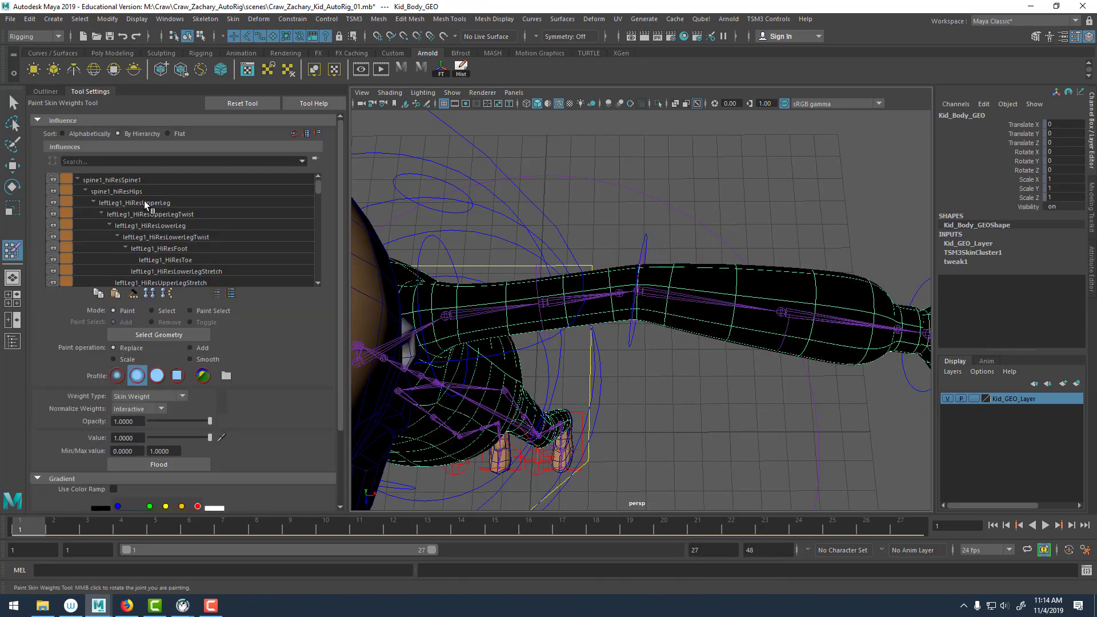
scroll(143, 207, down, 4)
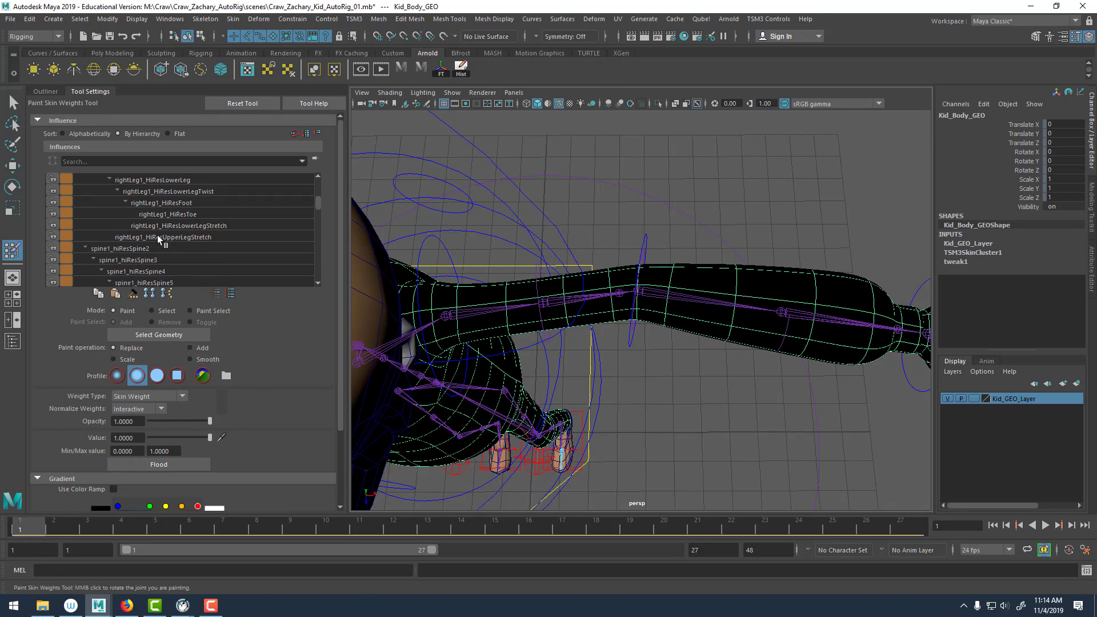
scroll(158, 229, down, 5)
click(166, 238)
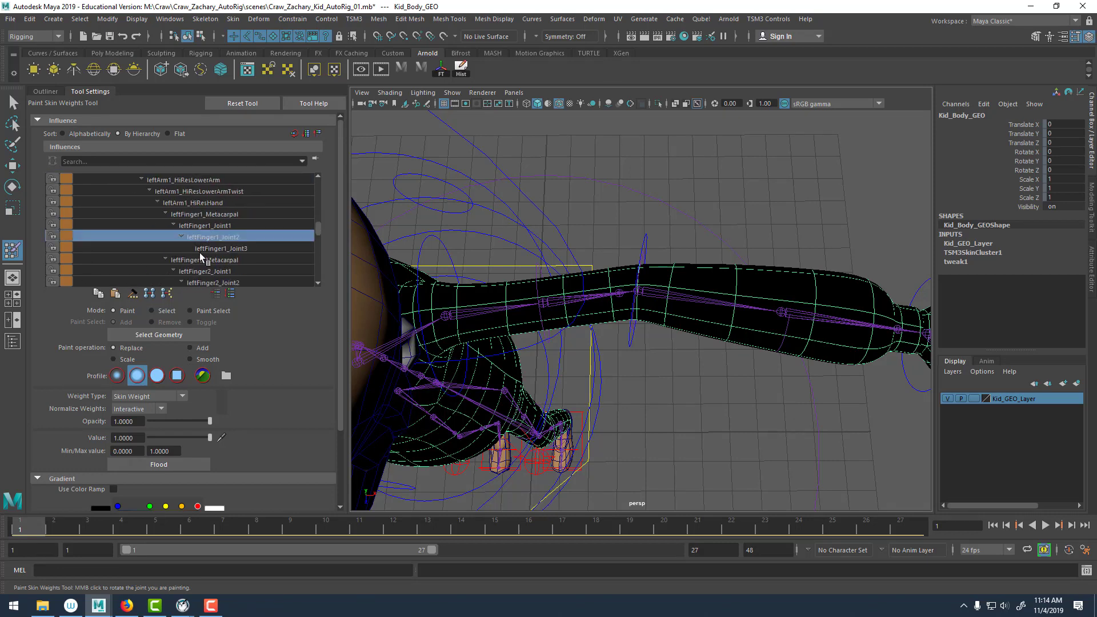
scroll(200, 252, down, 5)
click(208, 225)
scroll(212, 231, down, 5)
click(214, 238)
scroll(198, 255, down, 2)
click(192, 249)
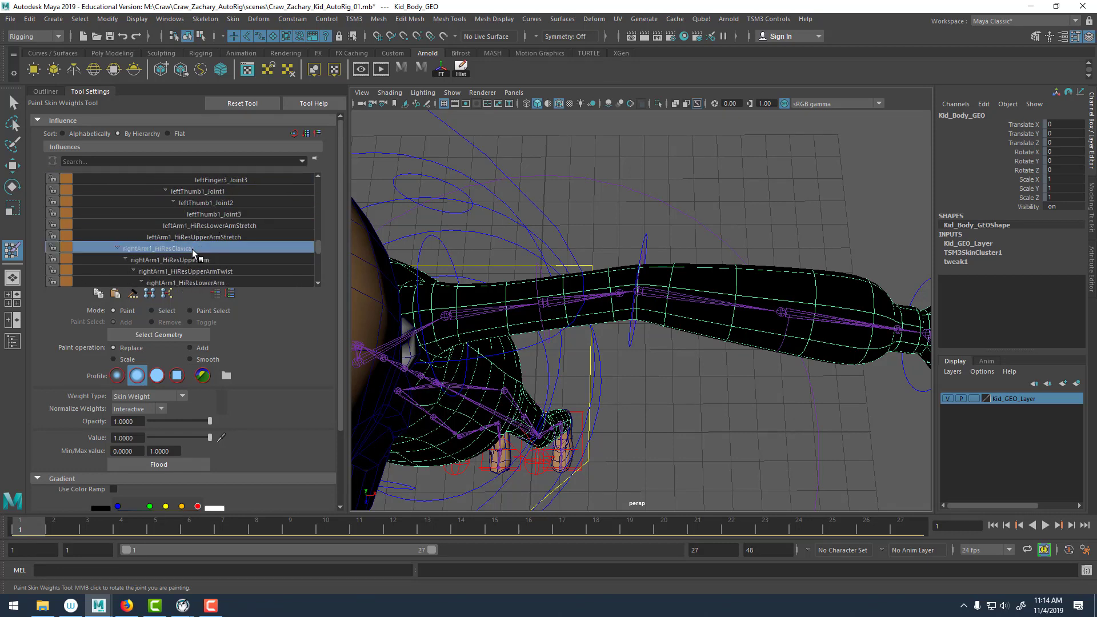
click(194, 260)
click(198, 270)
scroll(210, 249, down, 1)
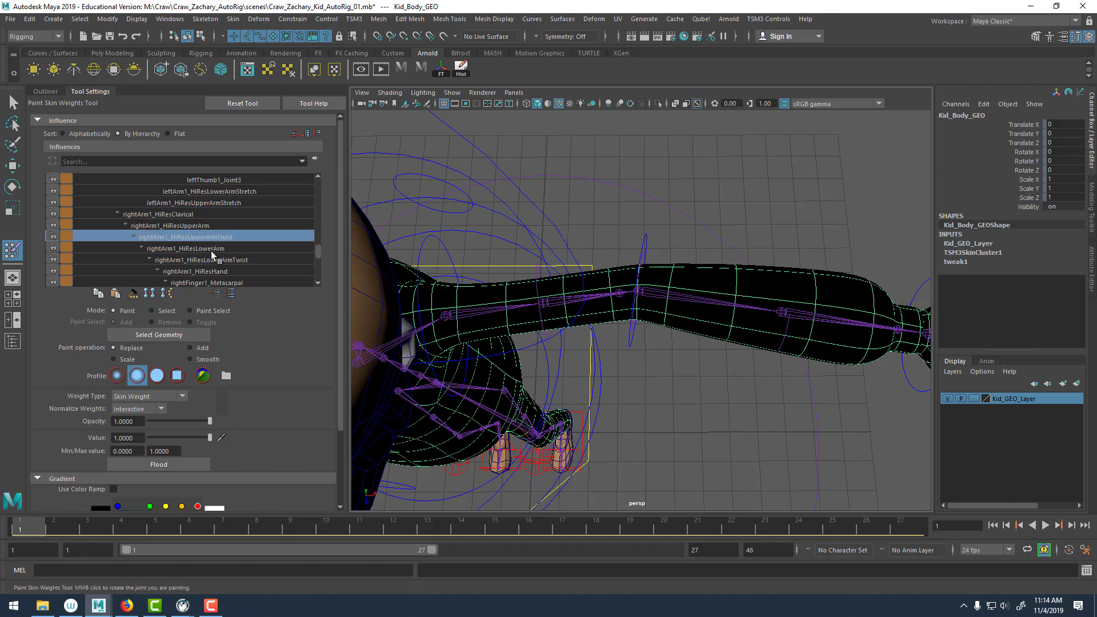
click(212, 250)
click(211, 261)
click(211, 272)
scroll(217, 263, down, 1)
Review right finger, thumb and forearm influences, then the left lower- and upper-arm stretch weights.
alt+middle_drag(508, 243, 591, 219)
scroll(549, 236, down, 7)
scroll(205, 231, down, 4)
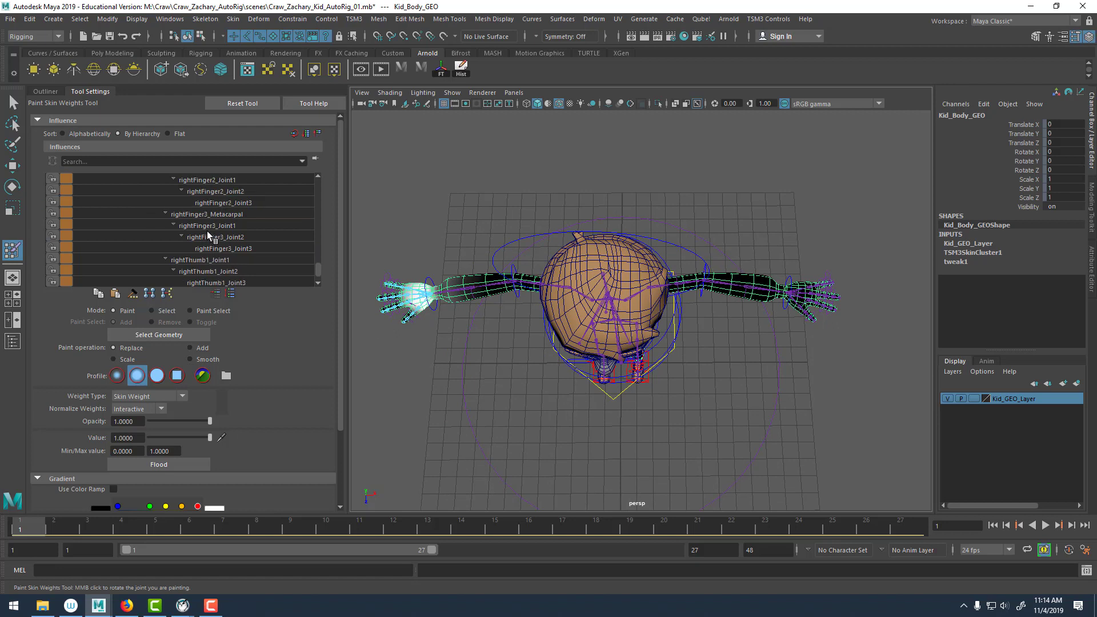
click(211, 227)
click(216, 236)
scroll(217, 251, down, 1)
click(217, 236)
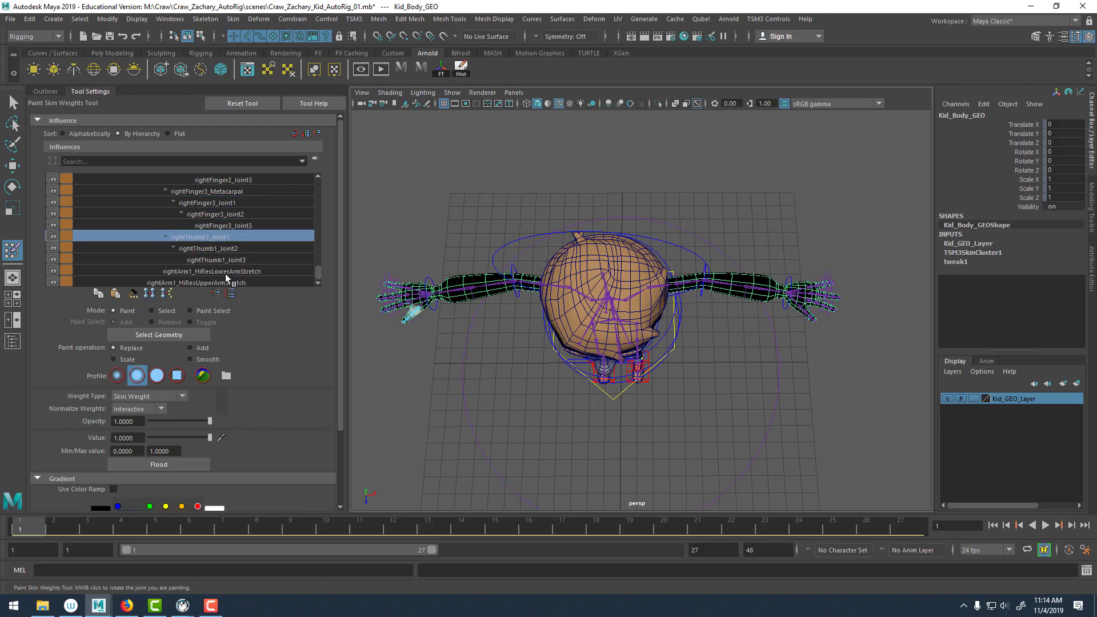
click(225, 271)
scroll(213, 226, up, 6)
click(208, 214)
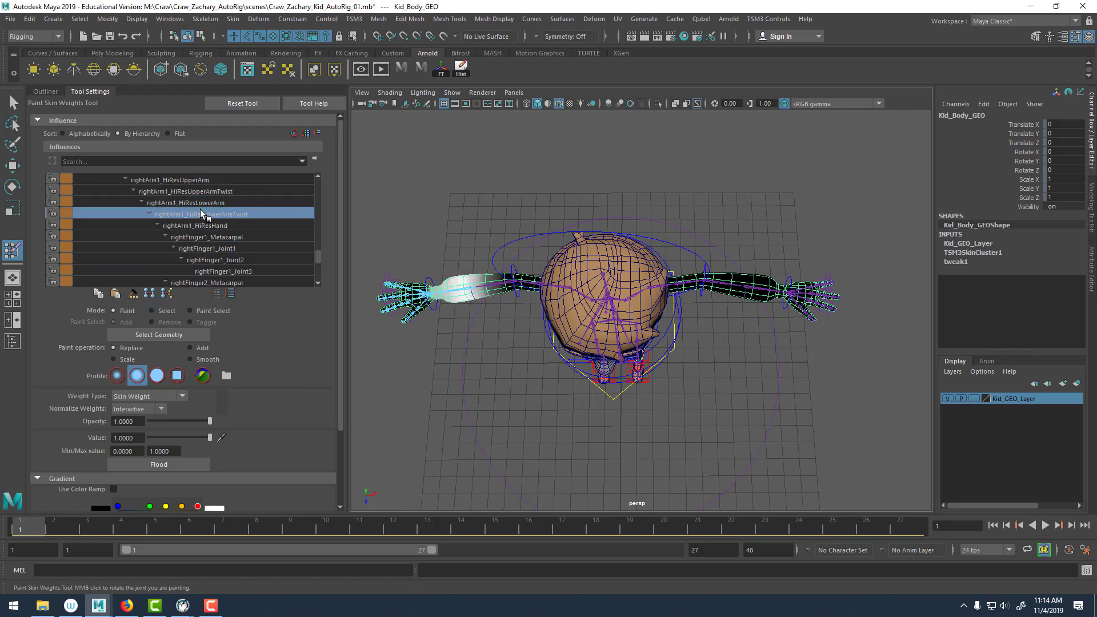
click(197, 202)
scroll(200, 207, up, 2)
click(201, 213)
click(205, 203)
click(211, 192)
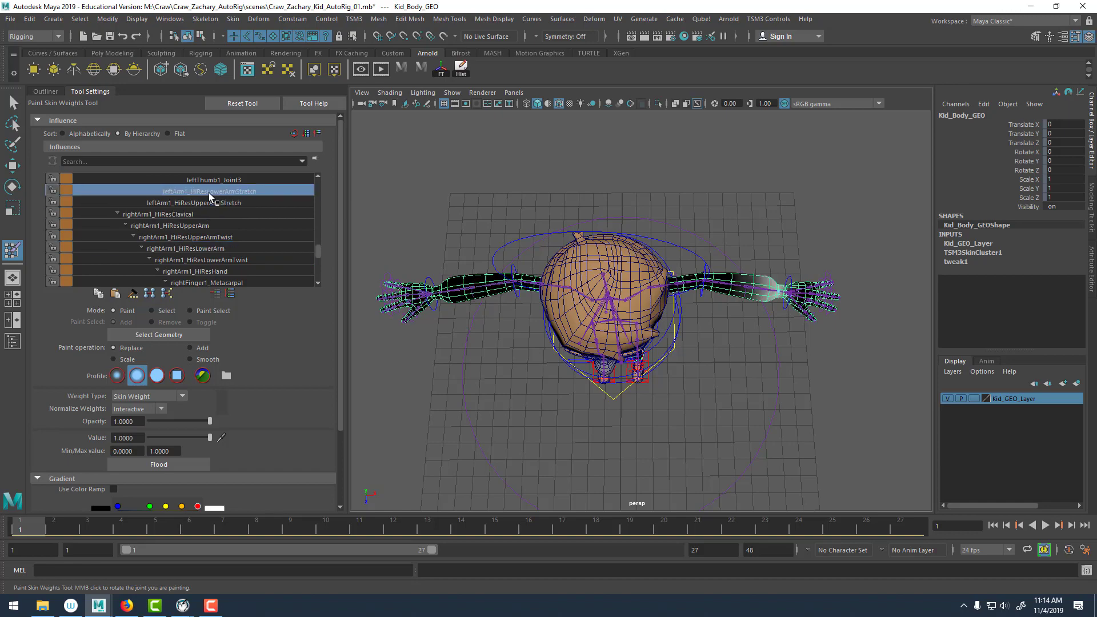
scroll(221, 211, up, 1)
click(221, 235)
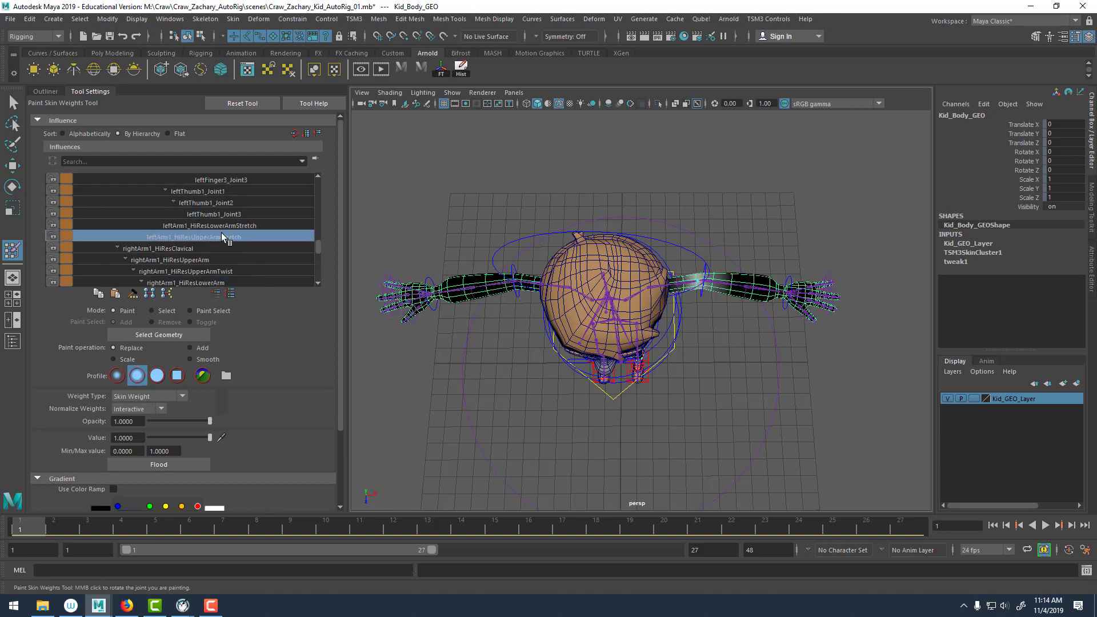
Frame the left arm and compare its lower-arm stretch, thumb and upper-arm stretch weights.
alt+right_drag(582, 300, 714, 297)
alt+middle_drag(714, 297, 539, 274)
alt+middle_drag(480, 242, 539, 264)
scroll(543, 260, up, 3)
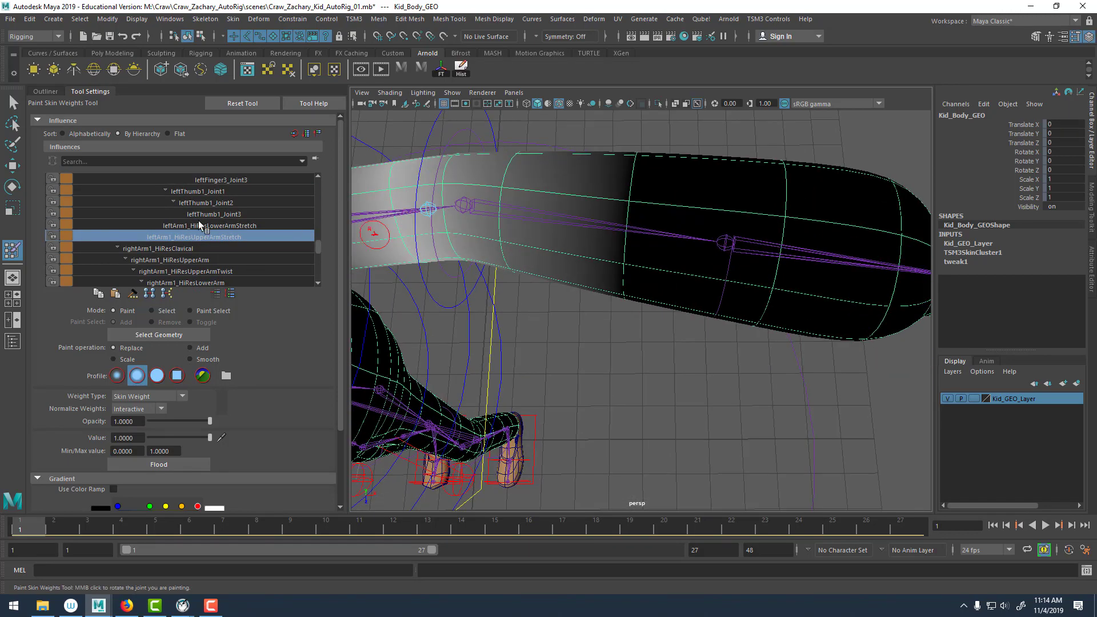
click(198, 222)
click(201, 211)
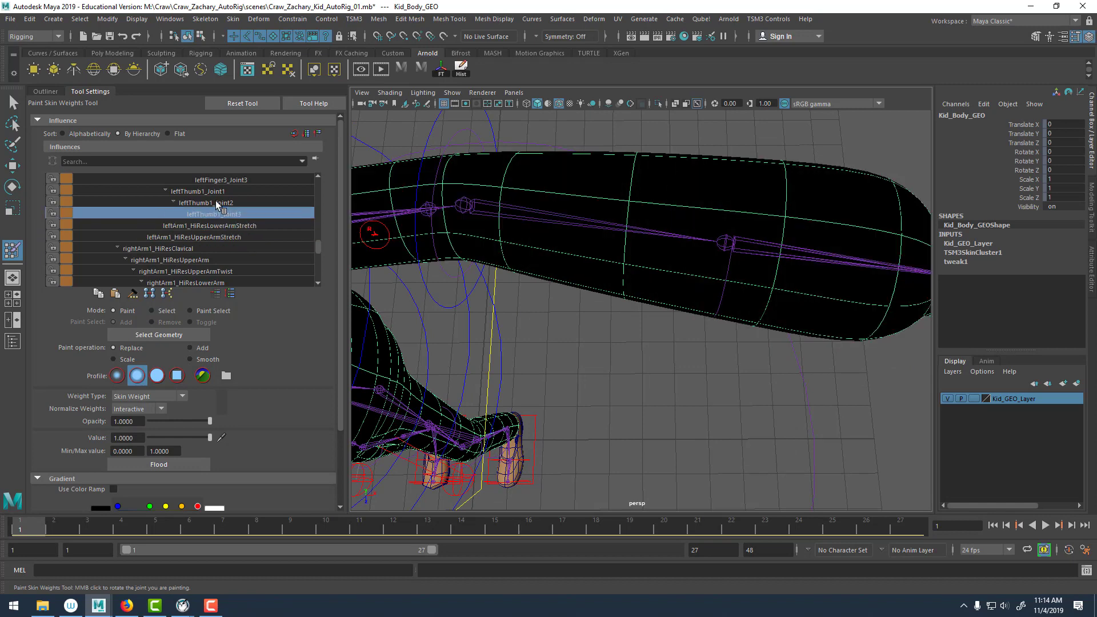
click(215, 202)
click(209, 191)
click(189, 237)
click(175, 248)
click(197, 233)
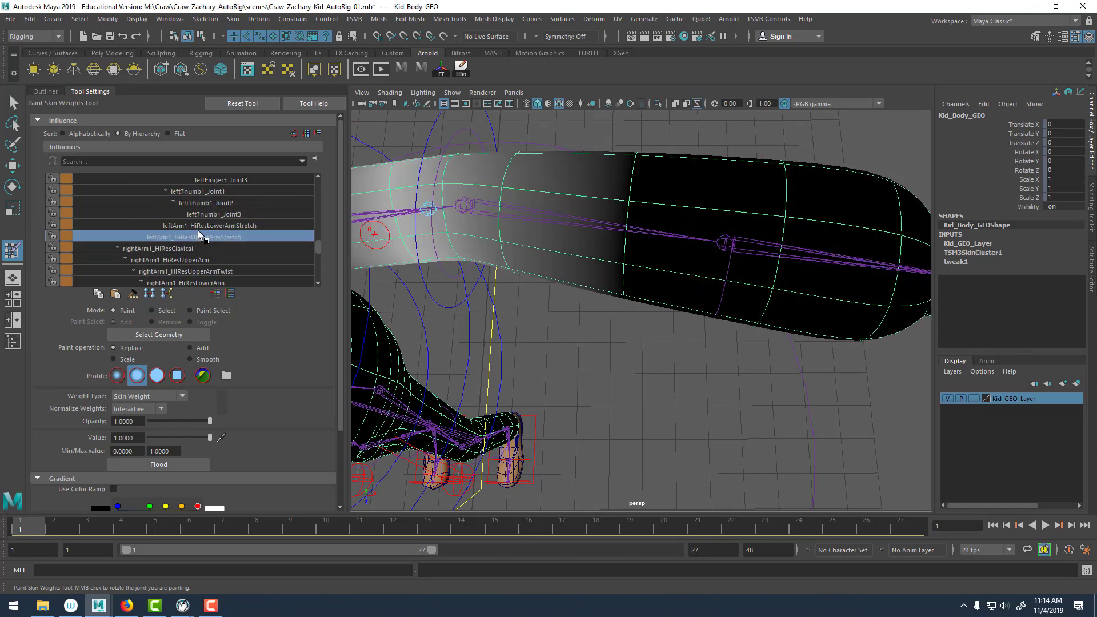
alt+middle_drag(464, 229, 550, 288)
scroll(243, 223, up, 1)
scroll(242, 221, up, 10)
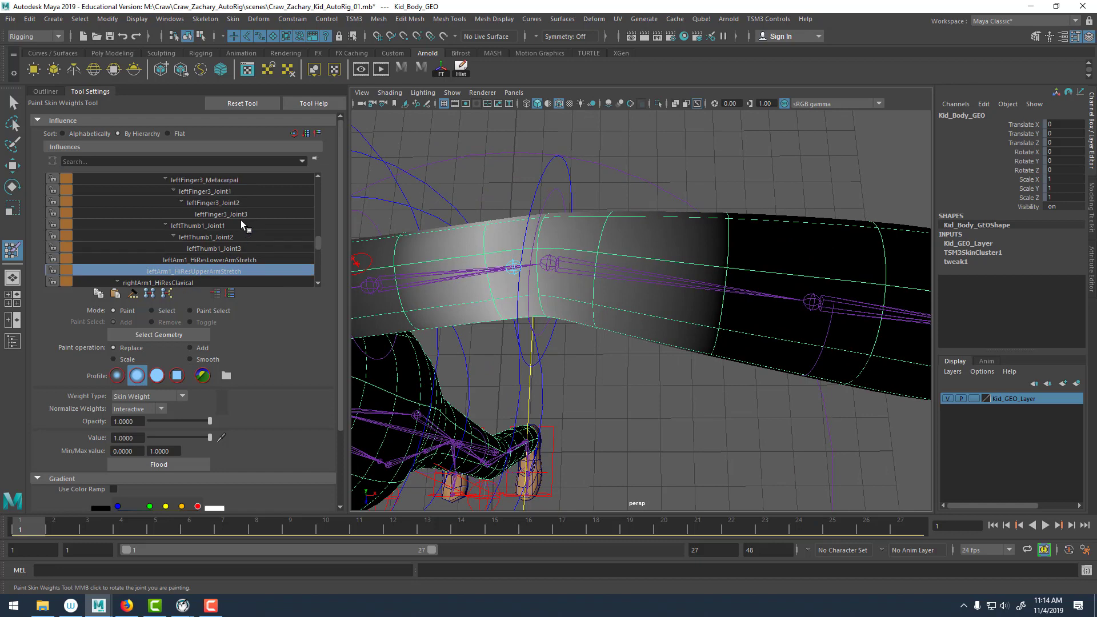
scroll(221, 224, up, 3)
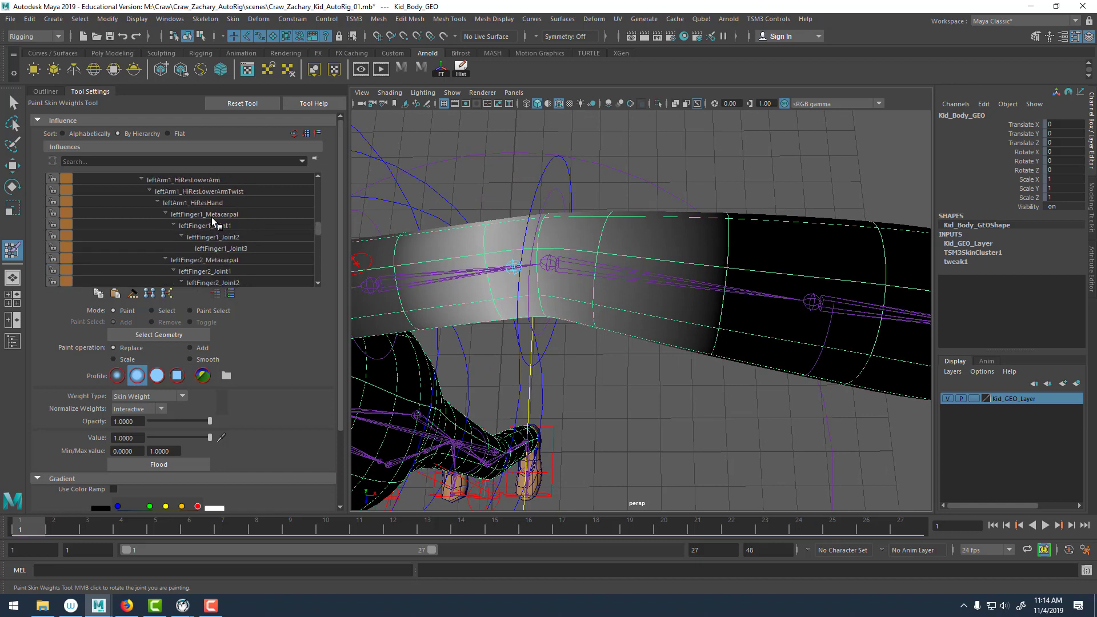
Select leftArm1_HiResLowerArm and paint Replace 1.0 weight across and just below the left elbow.
click(180, 181)
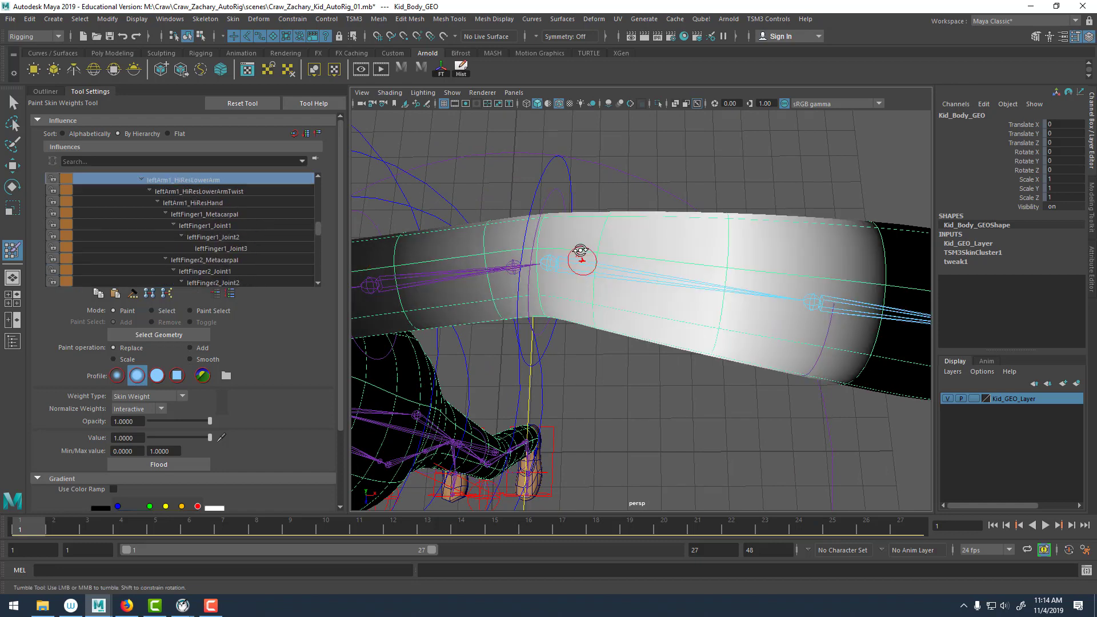
alt+drag(581, 252, 553, 346)
alt+middle_drag(554, 346, 579, 290)
scroll(579, 289, up, 2)
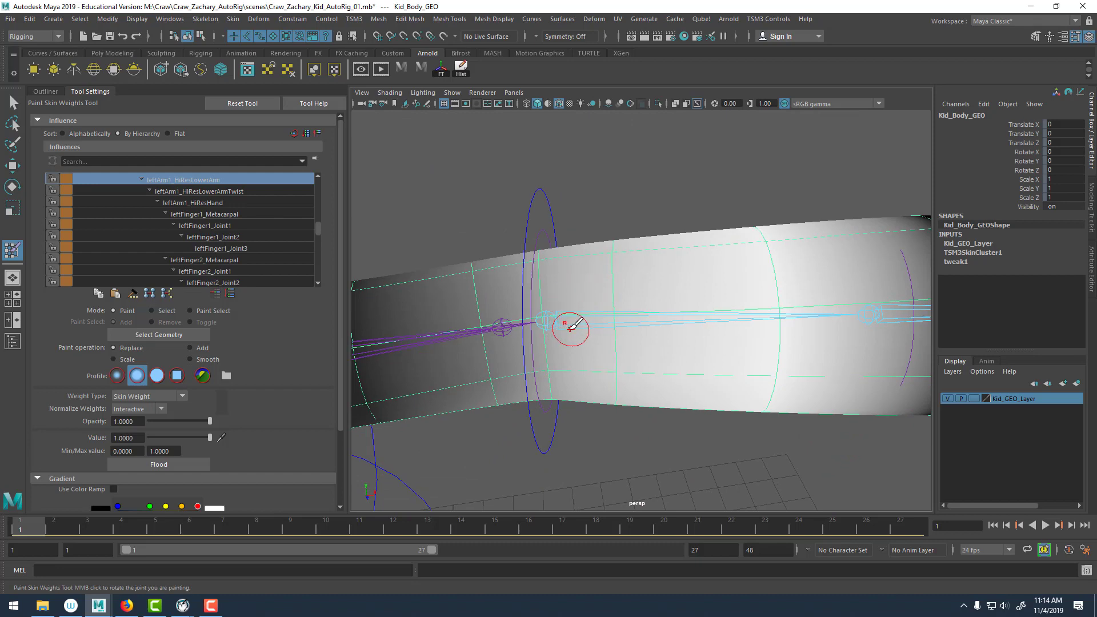
mouse_move(552, 310)
mouse_down()
mouse_move(560, 376)
mouse_move(605, 260)
mouse_up()
mouse_move(603, 376)
alt+mouse_down()
mouse_move(492, 280)
mouse_move(563, 362)
mouse_move(735, 306)
mouse_move(691, 313)
mouse_move(684, 459)
alt+mouse_up()
drag(662, 303, 625, 425)
mouse_move(676, 394)
alt+mouse_down()
mouse_move(691, 313)
mouse_move(723, 391)
alt+mouse_up()
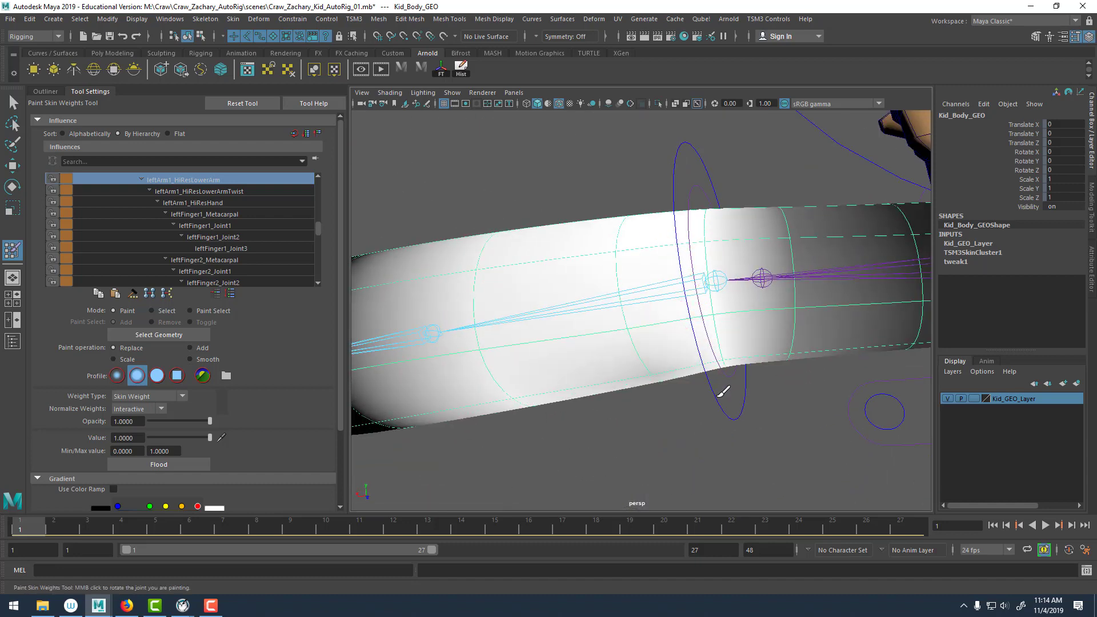
Paint lower-arm weight along the elbow edge loop and out to the next loop.
mouse_move(649, 331)
alt+mouse_down()
mouse_move(539, 363)
mouse_move(589, 320)
mouse_move(539, 372)
mouse_move(531, 353)
mouse_move(548, 319)
alt+mouse_up()
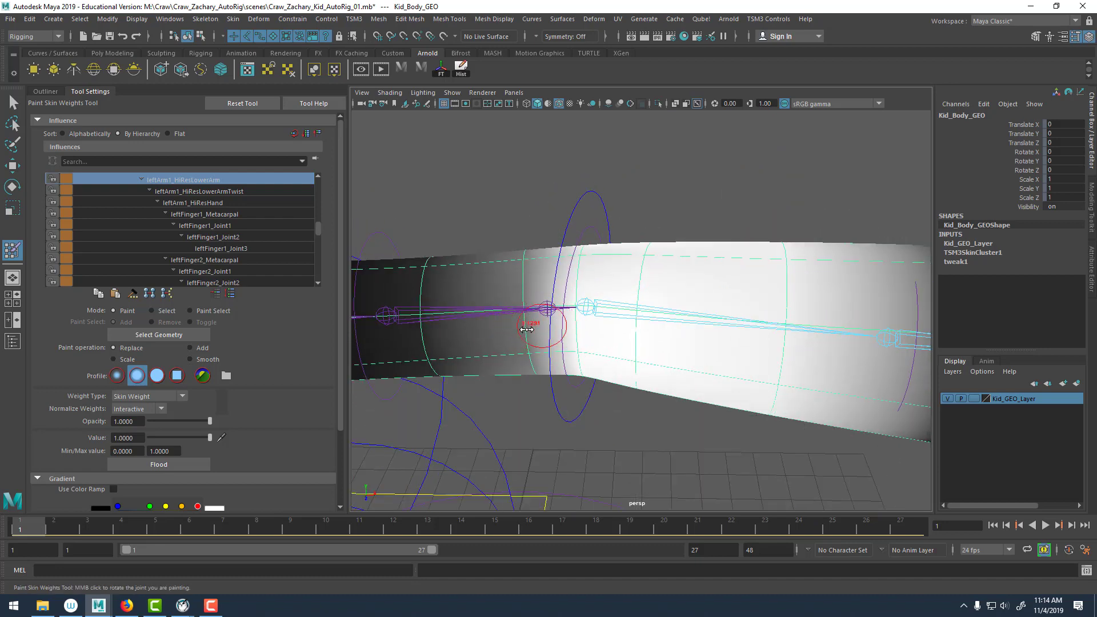
drag(523, 276, 530, 366)
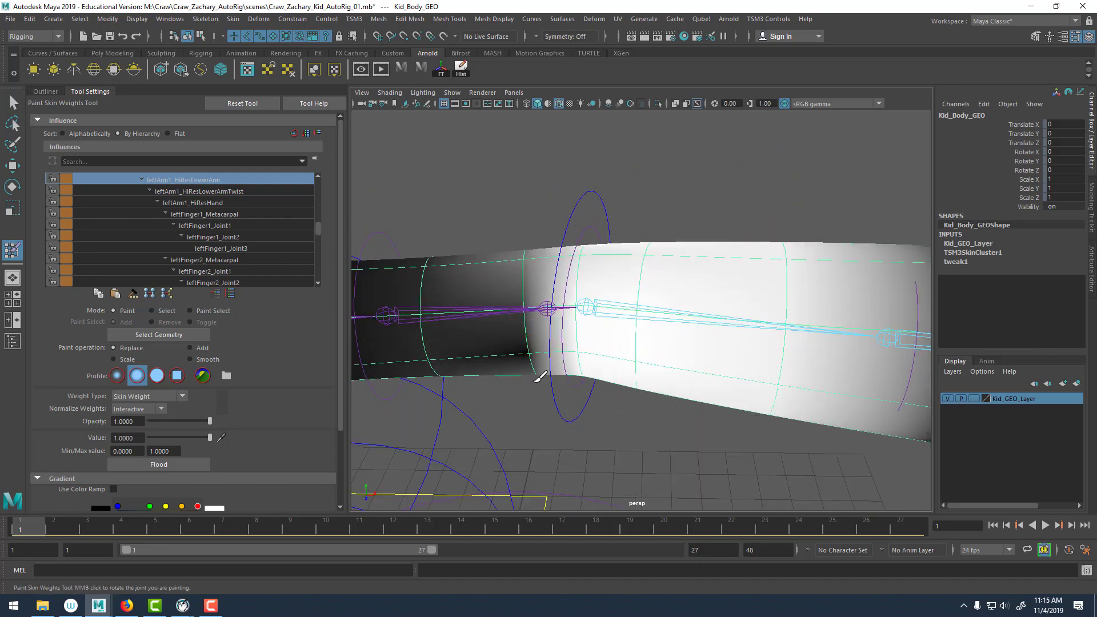
mouse_move(534, 278)
alt+mouse_down()
mouse_move(526, 379)
mouse_move(524, 285)
alt+mouse_up()
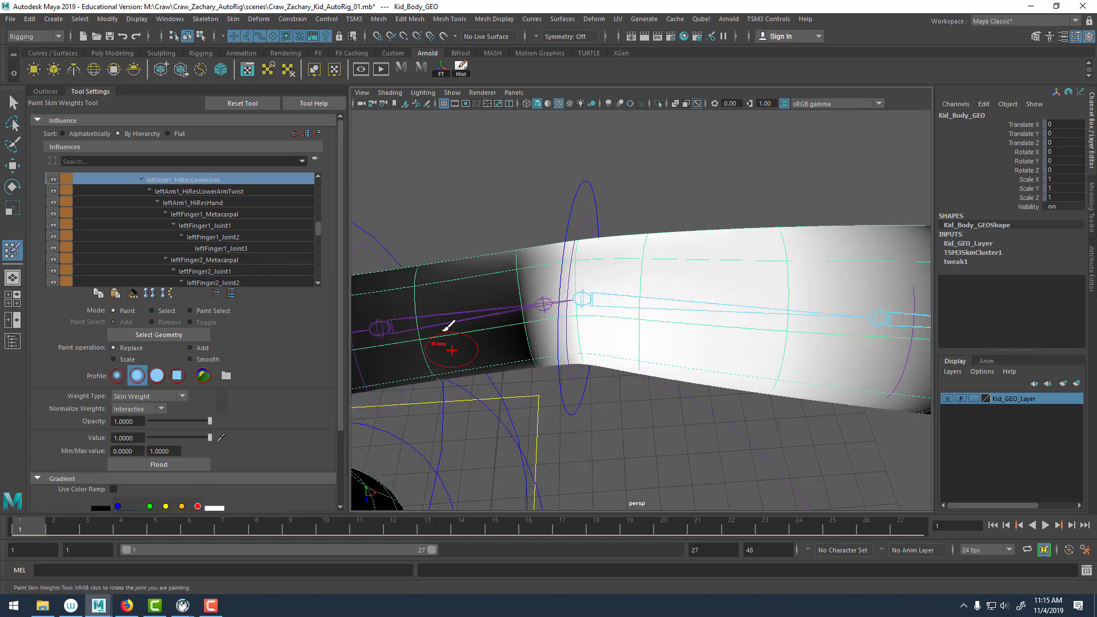
mouse_move(449, 326)
alt+mouse_down()
mouse_move(497, 308)
mouse_move(534, 312)
alt+mouse_up()
alt+drag(524, 357, 442, 306)
mouse_move(446, 350)
alt+mouse_down()
mouse_move(465, 343)
mouse_move(512, 262)
mouse_move(747, 327)
mouse_move(617, 358)
mouse_move(619, 301)
alt+mouse_up()
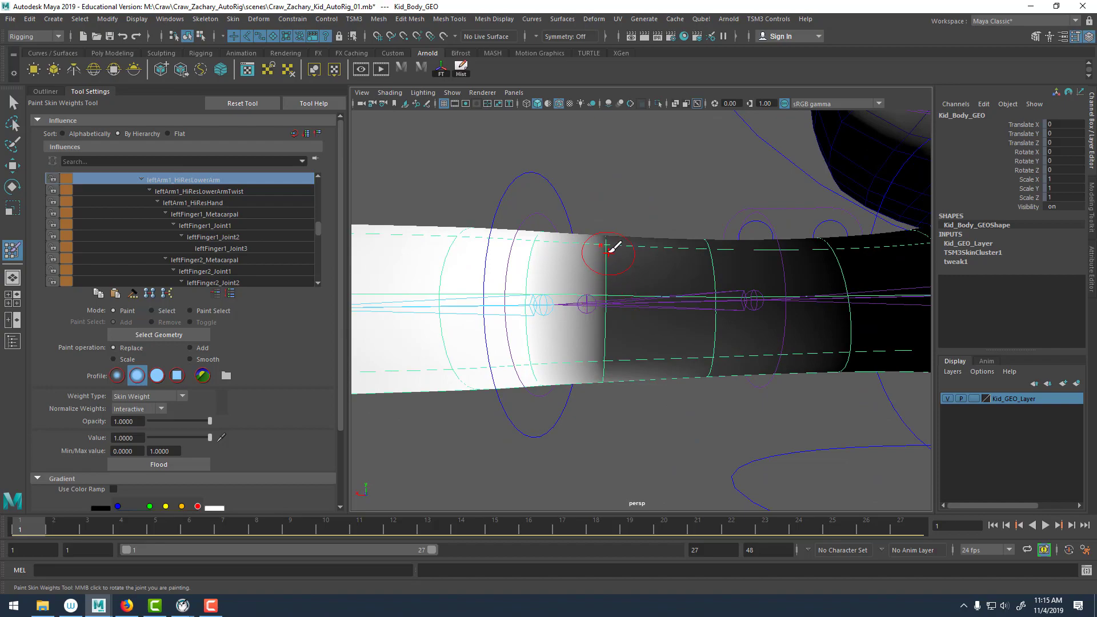
mouse_move(613, 247)
mouse_down()
mouse_move(578, 346)
mouse_move(701, 351)
mouse_move(764, 428)
mouse_move(704, 359)
mouse_move(730, 331)
mouse_move(718, 326)
mouse_move(693, 384)
mouse_move(668, 324)
mouse_move(741, 257)
mouse_move(680, 249)
mouse_up()
Bend leftArm1_LowerArmControl to test the repainted elbow, undo it, and view the character front-on.
key(w)
click(742, 258)
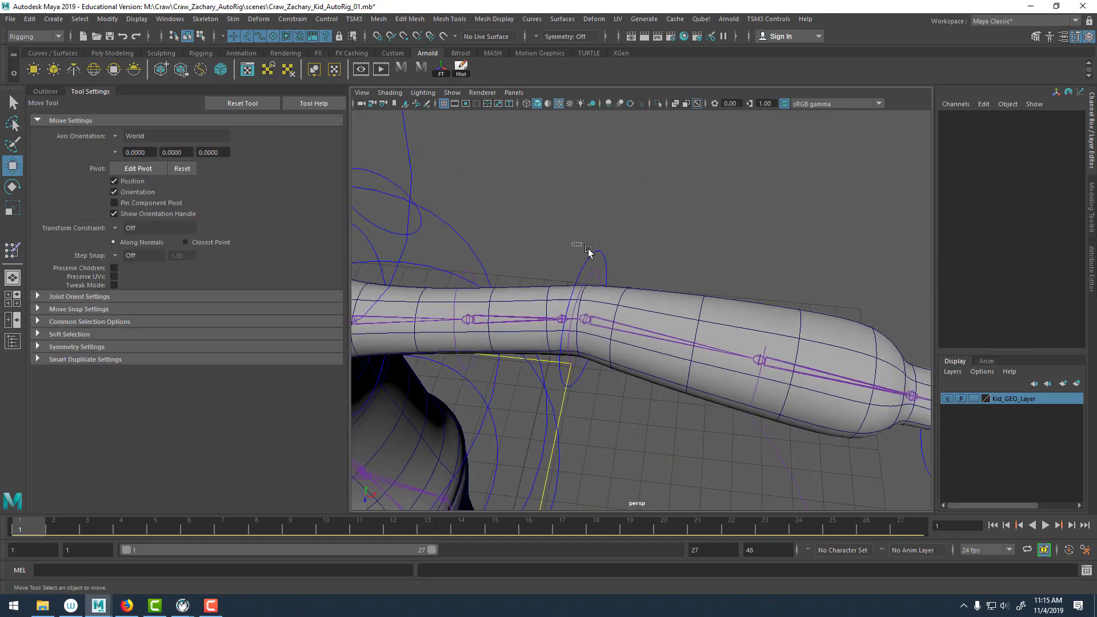
click(591, 254)
key(e)
drag(596, 360, 532, 367)
key(ctrl+z)
key(ctrl+z)
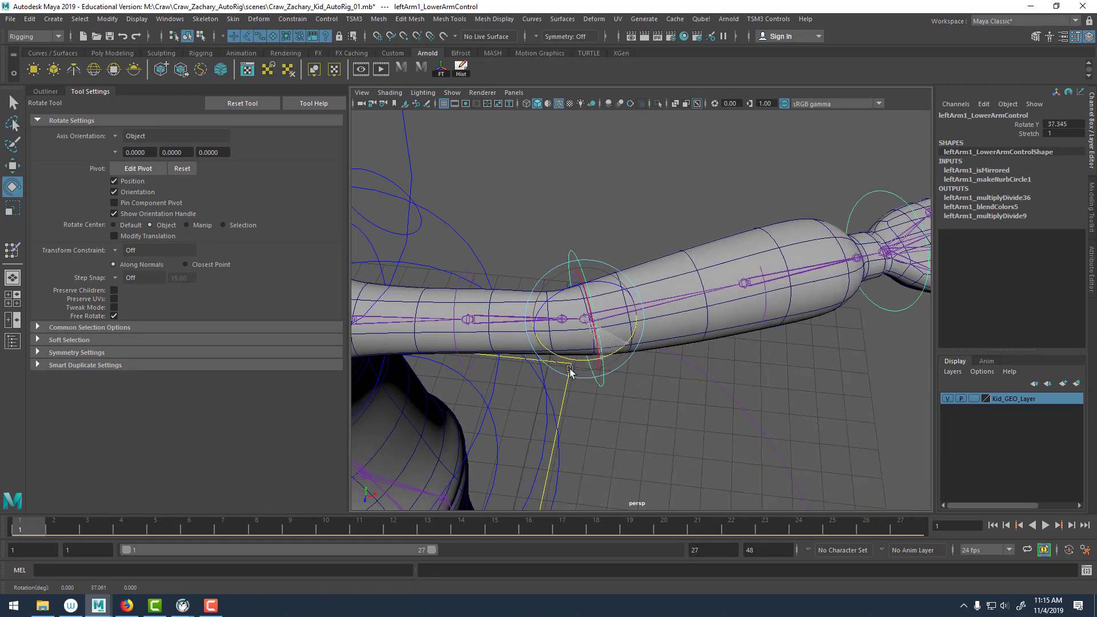
click(793, 248)
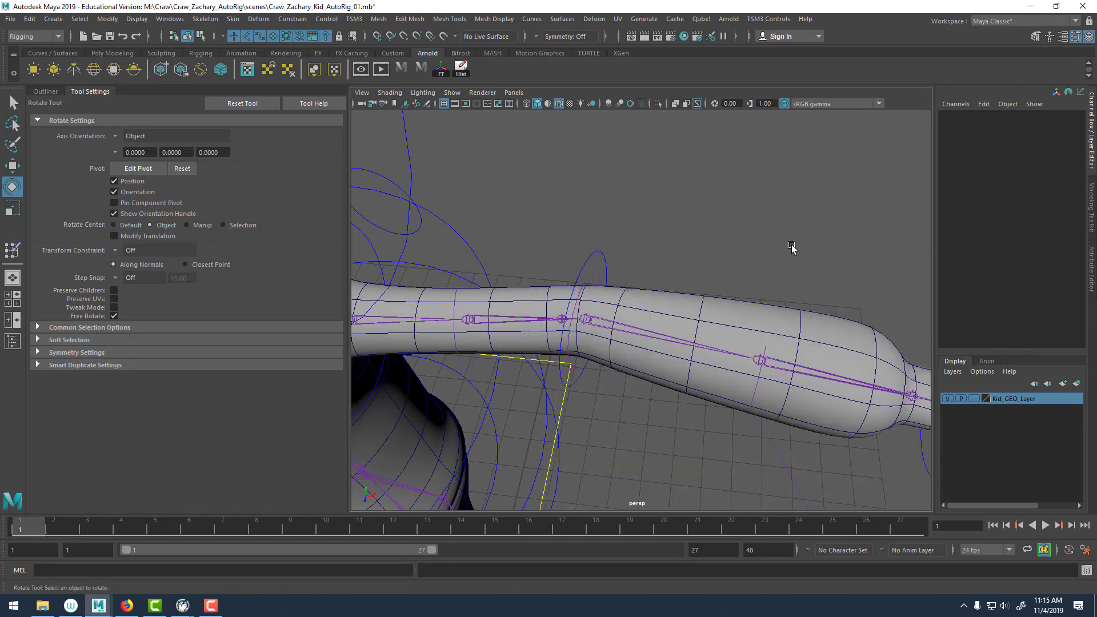
scroll(634, 289, down, 8)
alt+drag(634, 289, 722, 248)
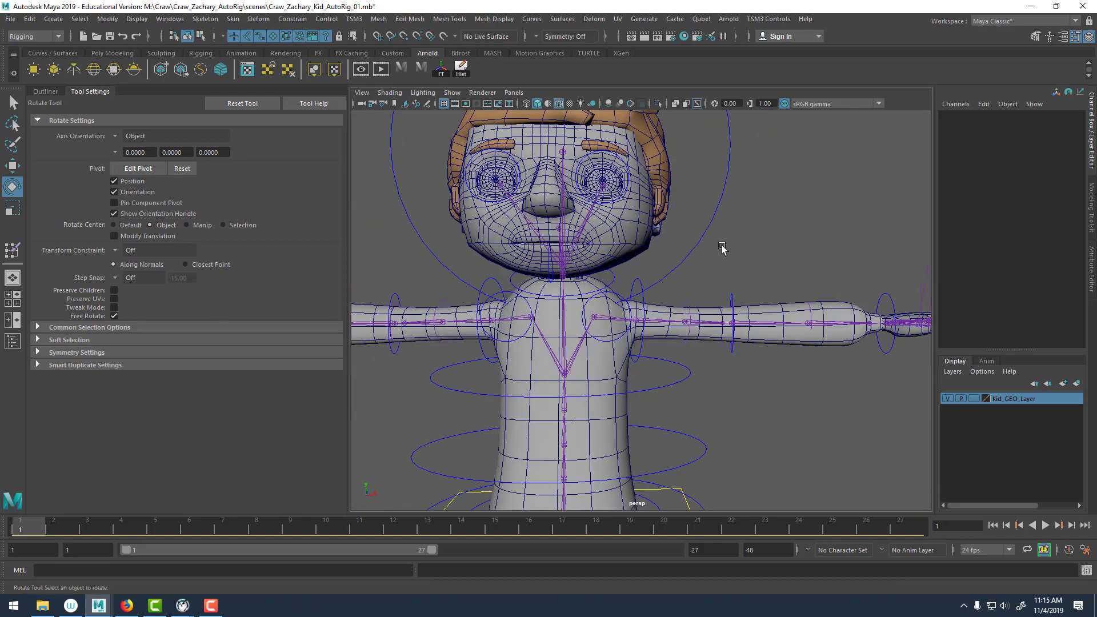
Isolate Kid_Face_GEO and start the Paint Skin Weights tool on it.
click(640, 221)
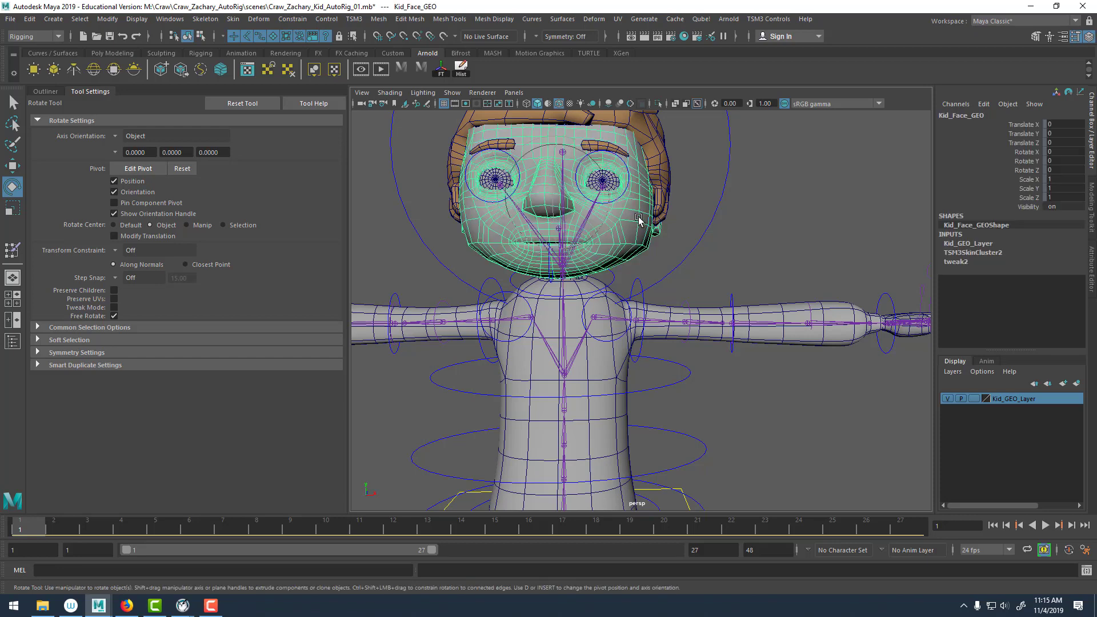
click(656, 103)
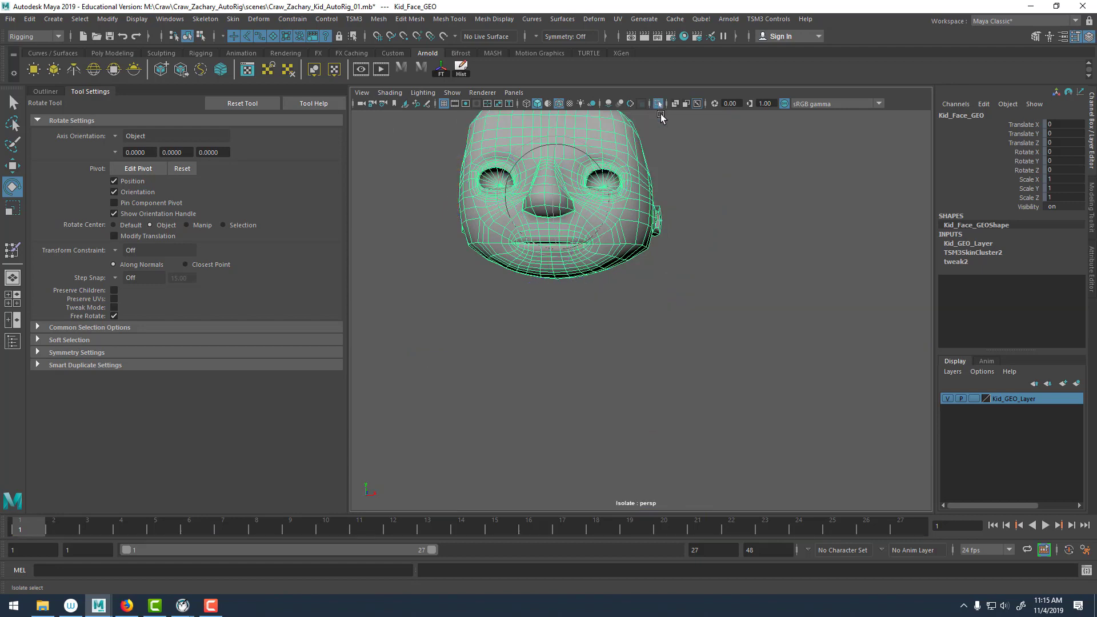
click(717, 188)
alt+drag(640, 170, 562, 286)
click(558, 266)
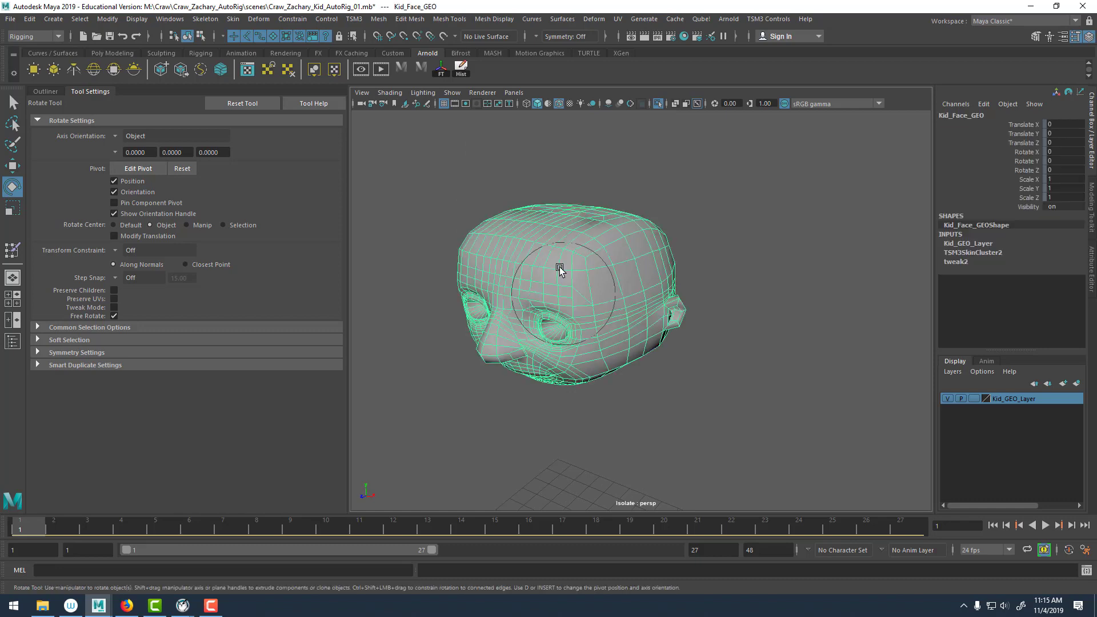
right_click(559, 267)
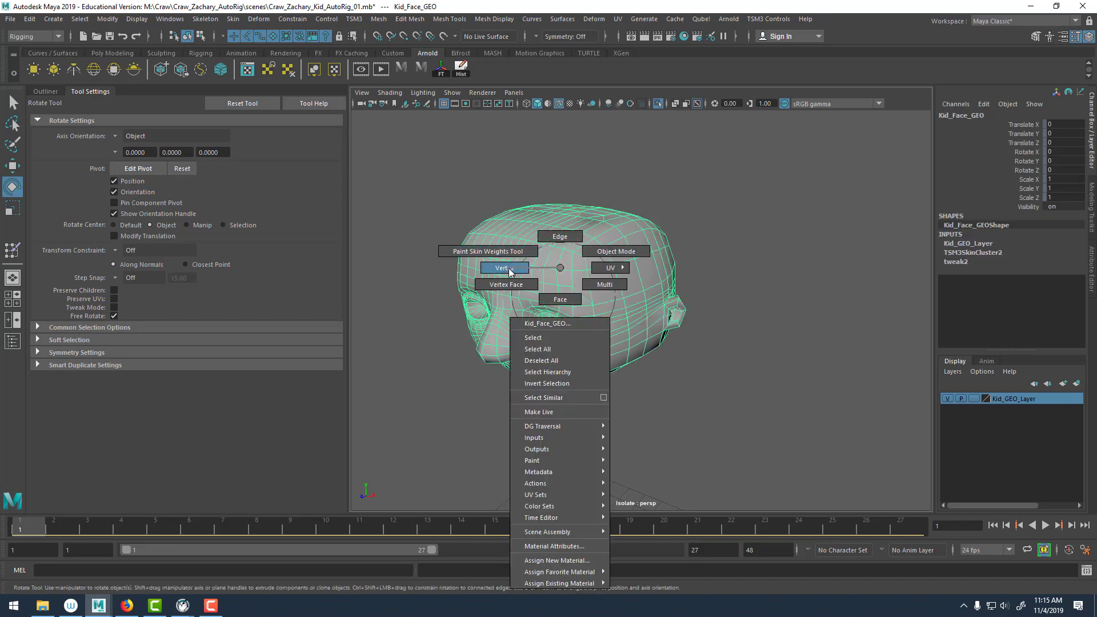
click(500, 252)
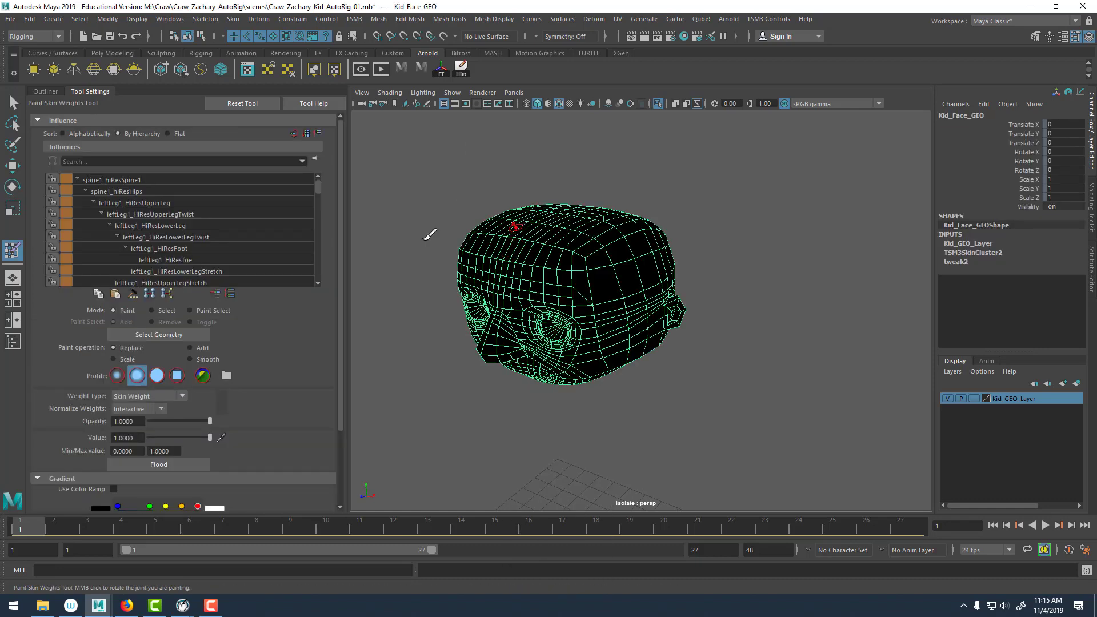
Move up the Influences list to head1_head and turn to a front view of the face.
scroll(212, 222, down, 3)
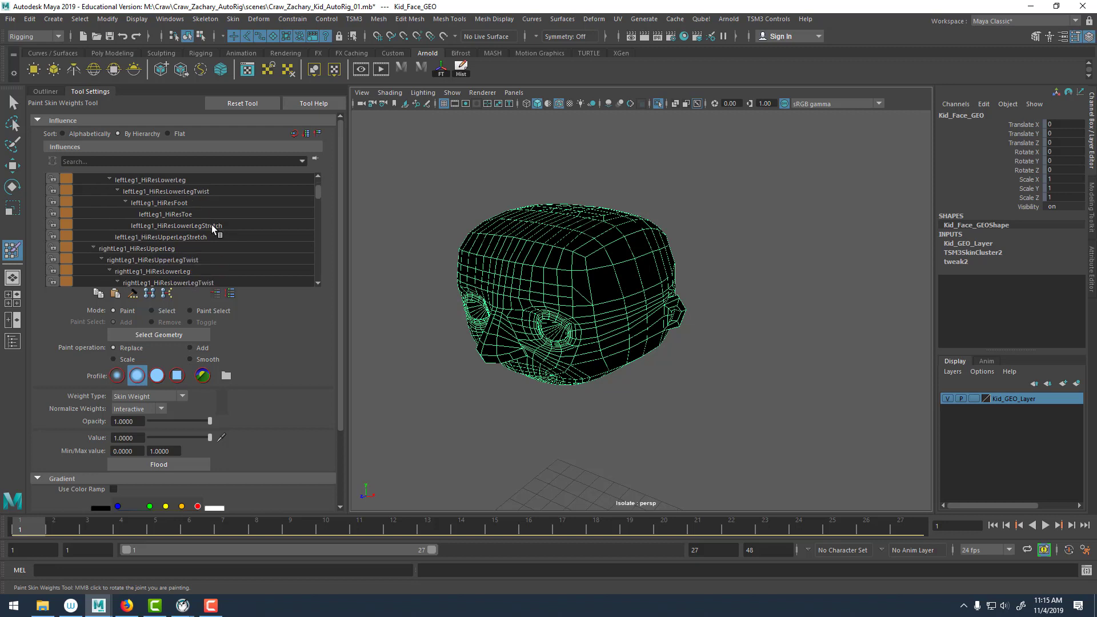
scroll(197, 224, down, 1)
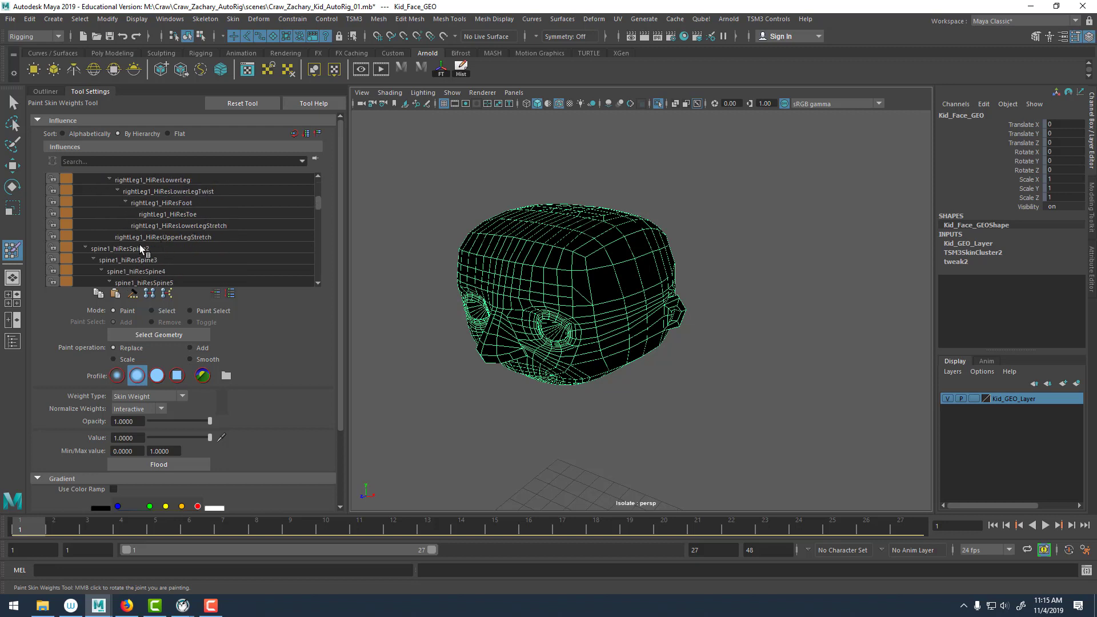
scroll(168, 229, down, 4)
click(173, 224)
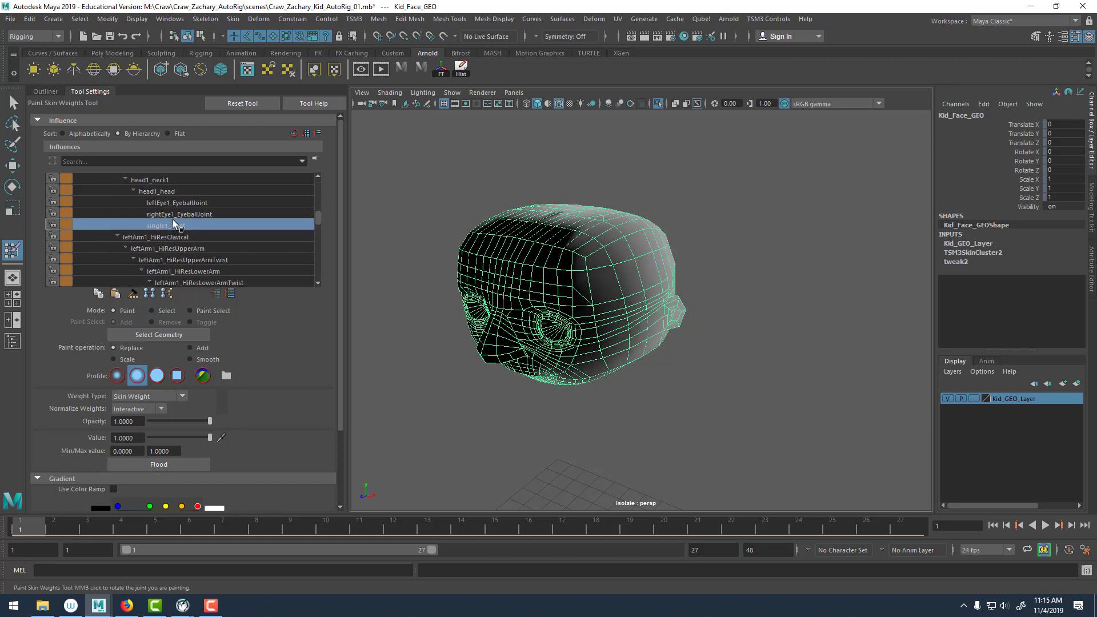
click(172, 213)
click(171, 203)
click(170, 191)
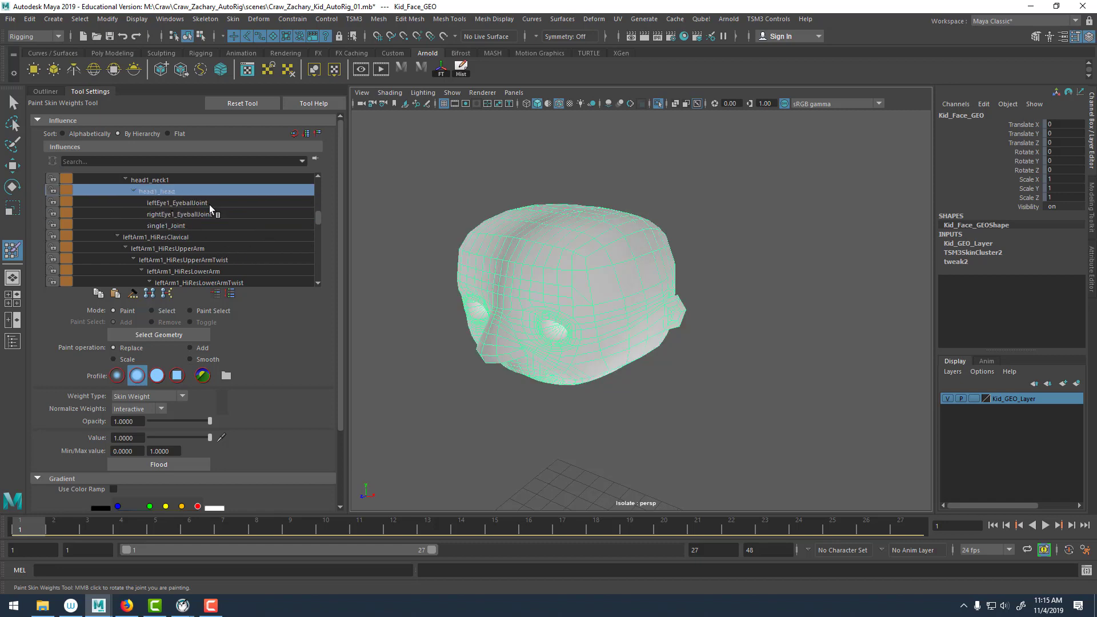
alt+drag(541, 258, 664, 113)
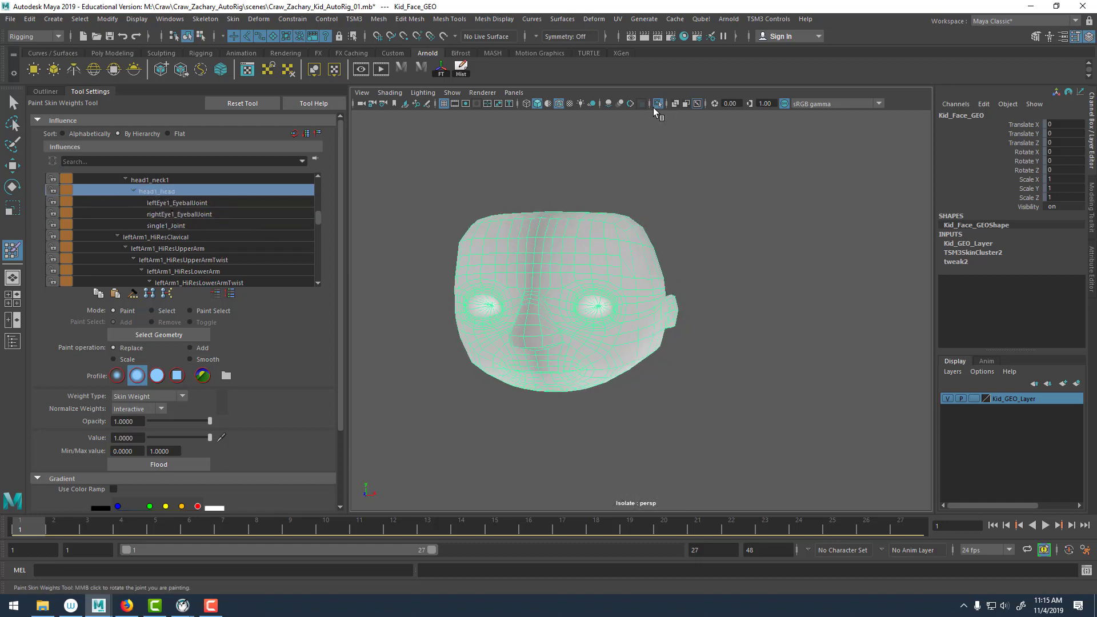
Show the full character, orbit under the chin, and enlarge the paint brush radius.
click(658, 104)
alt+drag(626, 171, 605, 252)
alt+right_drag(605, 252, 713, 300)
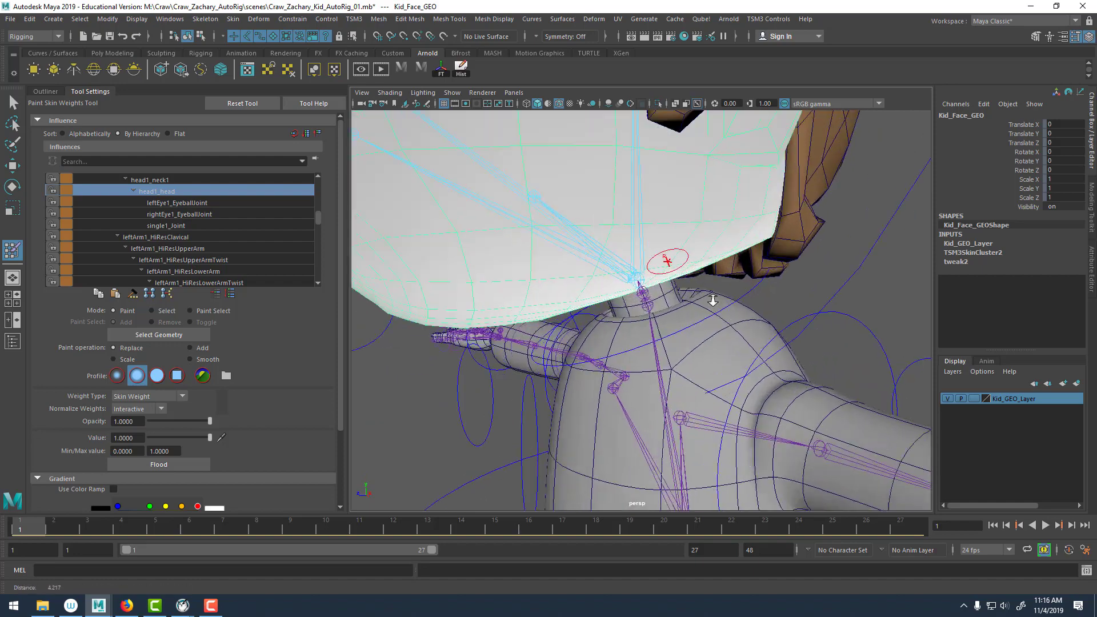
alt+drag(713, 300, 573, 279)
alt+right_drag(573, 280, 732, 338)
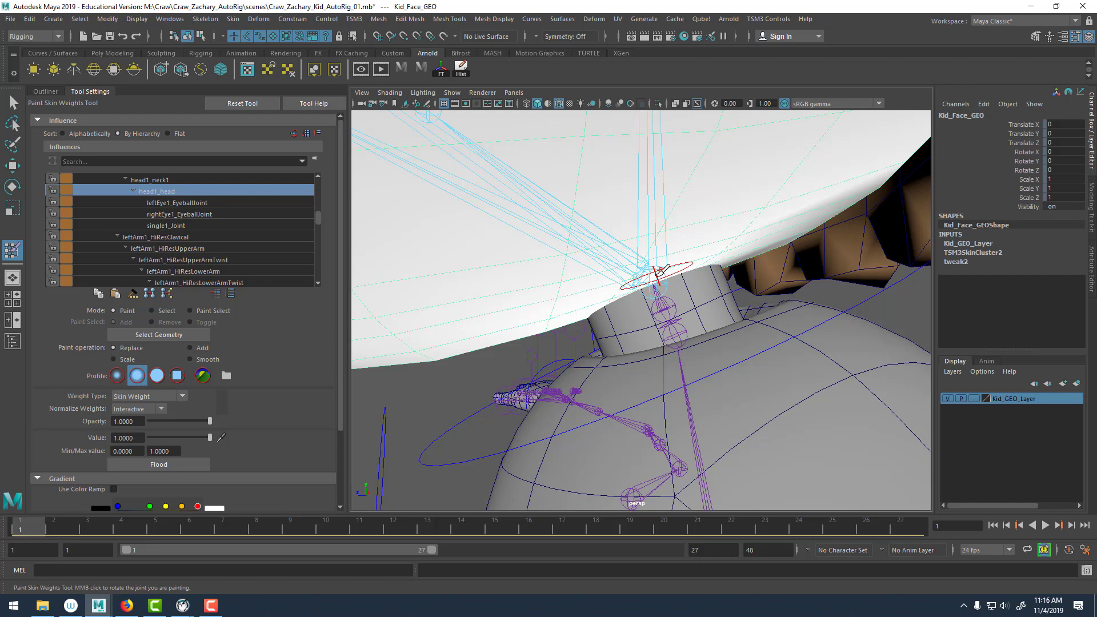
mouse_move(666, 268)
alt+mouse_down()
mouse_move(527, 233)
mouse_move(632, 309)
mouse_move(645, 258)
alt+mouse_up()
alt+right_drag(644, 257, 723, 340)
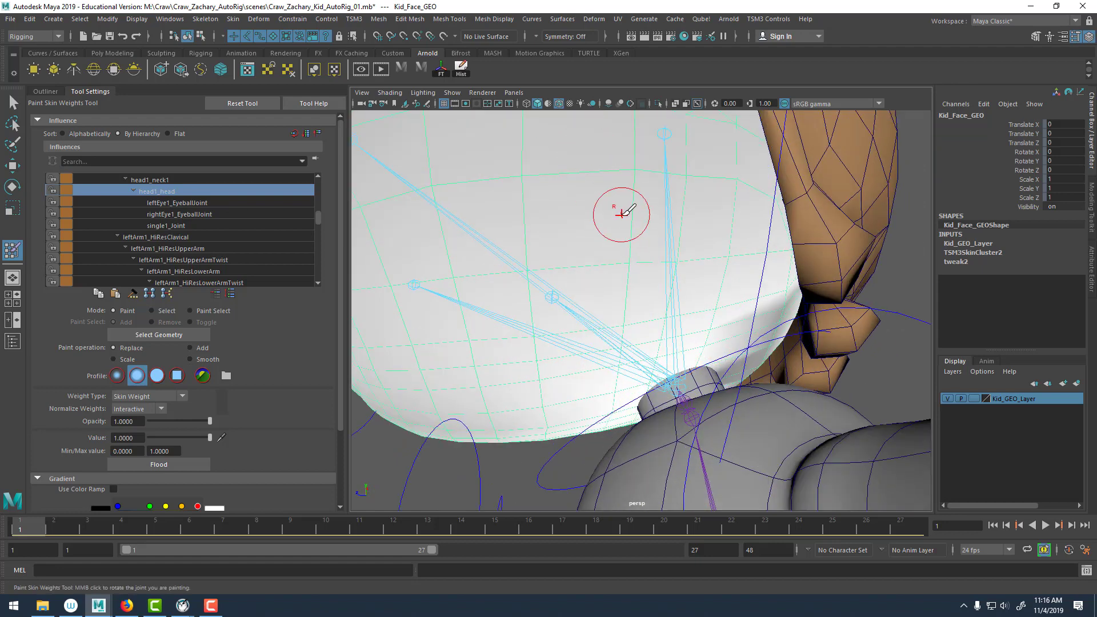
mouse_move(645, 298)
mouse_down()
mouse_move(669, 298)
mouse_move(509, 293)
mouse_up()
Paint value 1 on head1_head over the lower cheek, jaw and forehead.
alt+right_drag(647, 252, 503, 177)
mouse_move(503, 177)
alt+mouse_down()
mouse_move(535, 198)
mouse_move(557, 153)
alt+mouse_up()
mouse_move(612, 254)
mouse_down()
mouse_move(514, 296)
mouse_move(566, 316)
mouse_move(579, 255)
mouse_move(457, 277)
mouse_move(509, 229)
mouse_move(450, 244)
mouse_move(423, 198)
mouse_up()
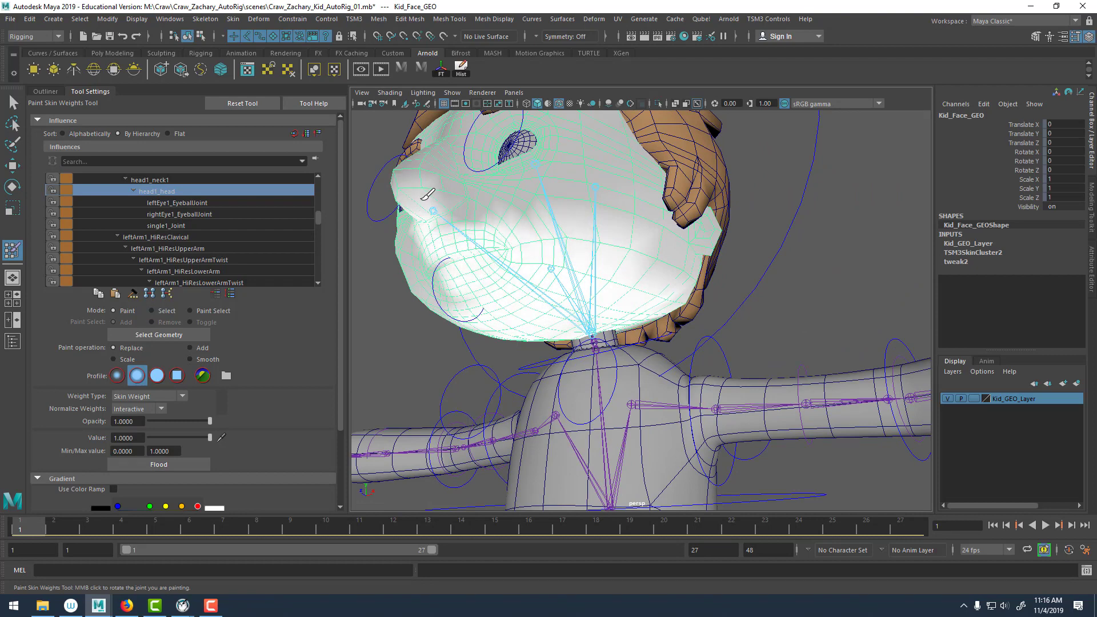
mouse_move(425, 197)
mouse_down()
mouse_move(444, 221)
mouse_move(533, 213)
mouse_move(529, 157)
mouse_move(550, 148)
mouse_move(628, 217)
mouse_move(657, 262)
mouse_move(698, 247)
mouse_up()
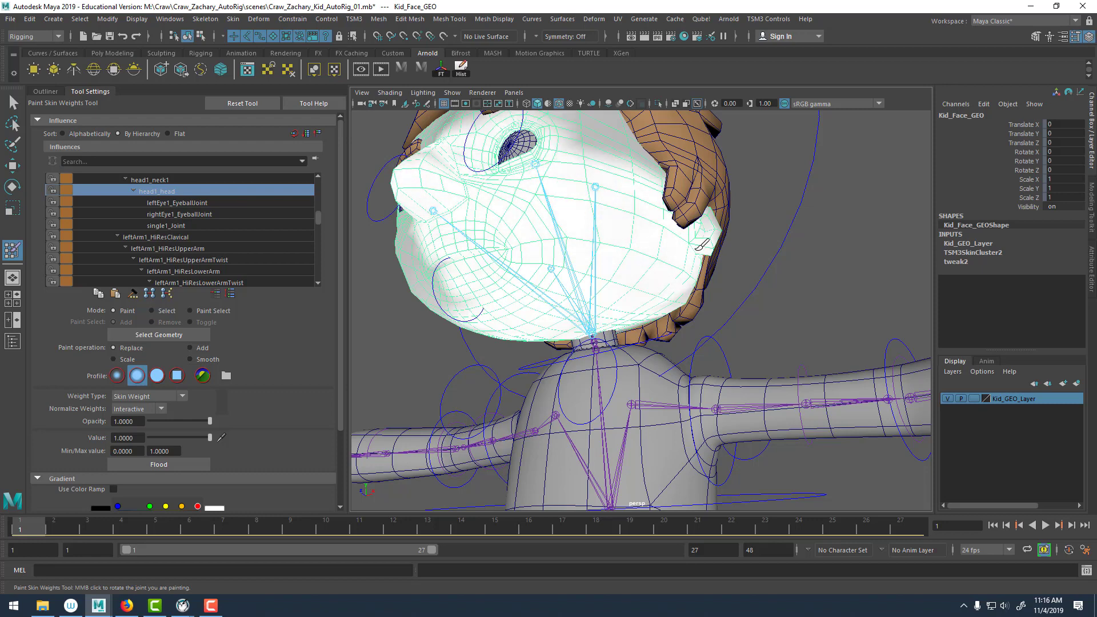
alt+drag(517, 163, 574, 191)
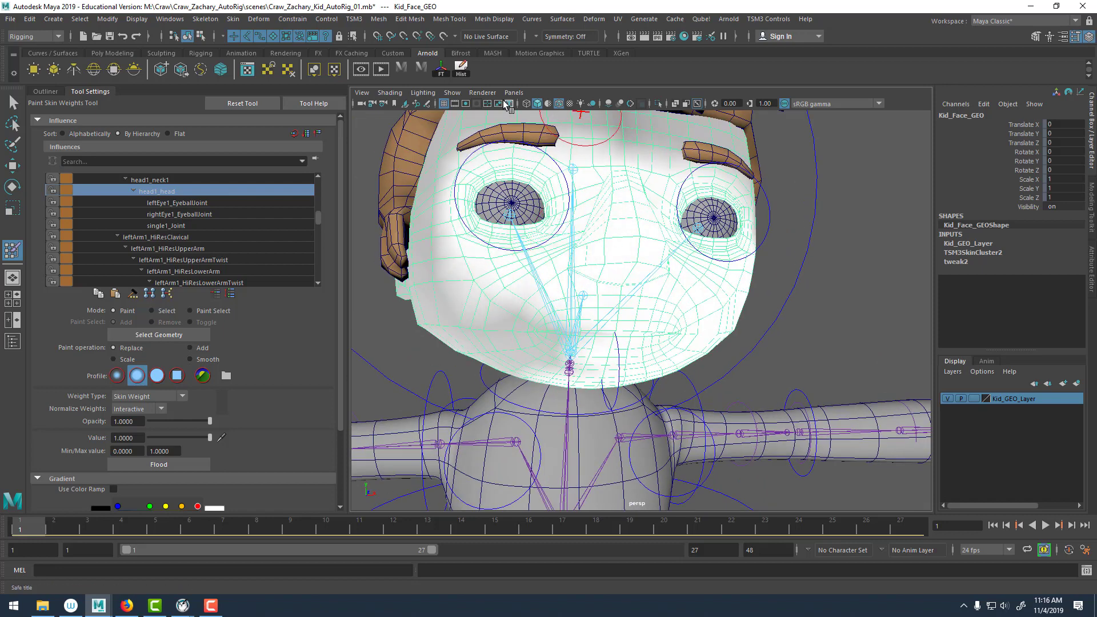
Check the face mesh in isolation, then flood head1_head weight 1 across the whole face.
click(659, 103)
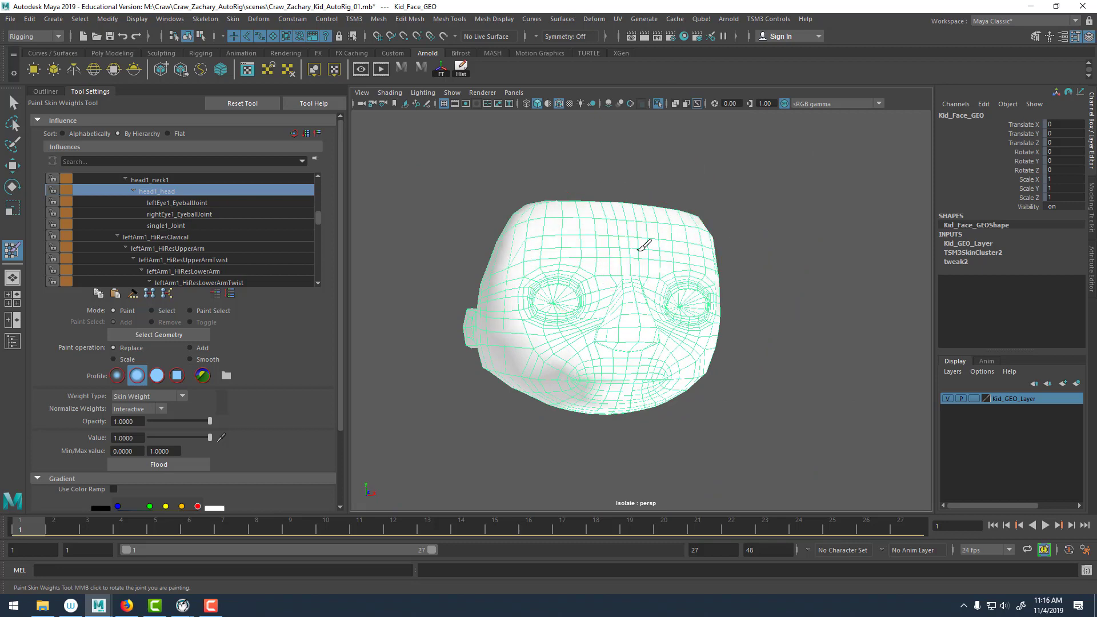
alt+drag(644, 245, 591, 278)
alt+drag(607, 196, 607, 164)
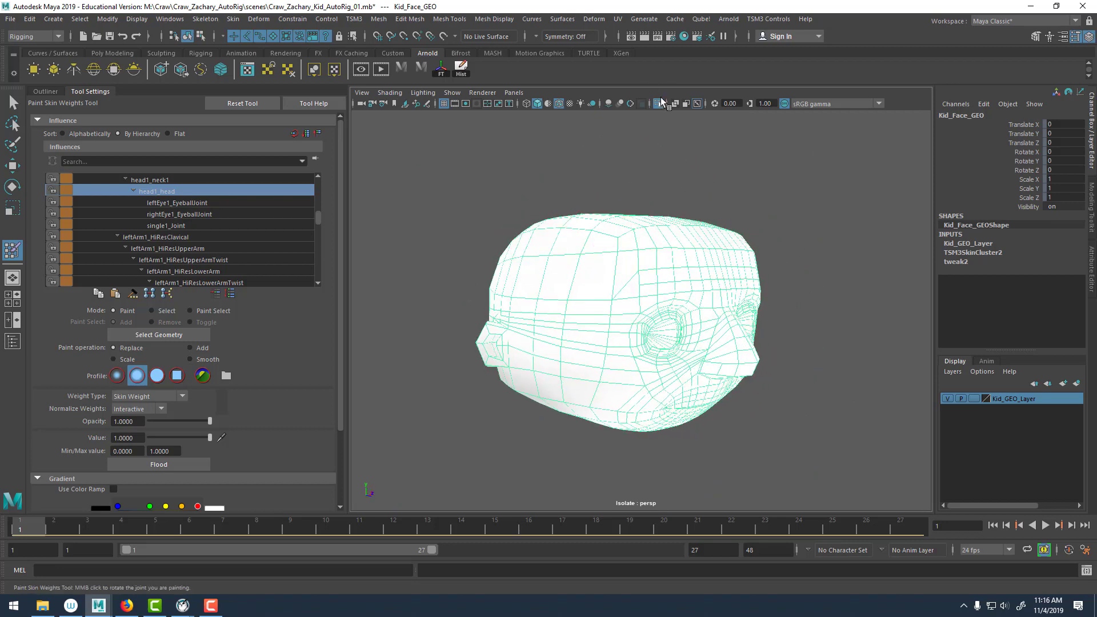
click(658, 102)
alt+drag(646, 235, 565, 275)
click(138, 460)
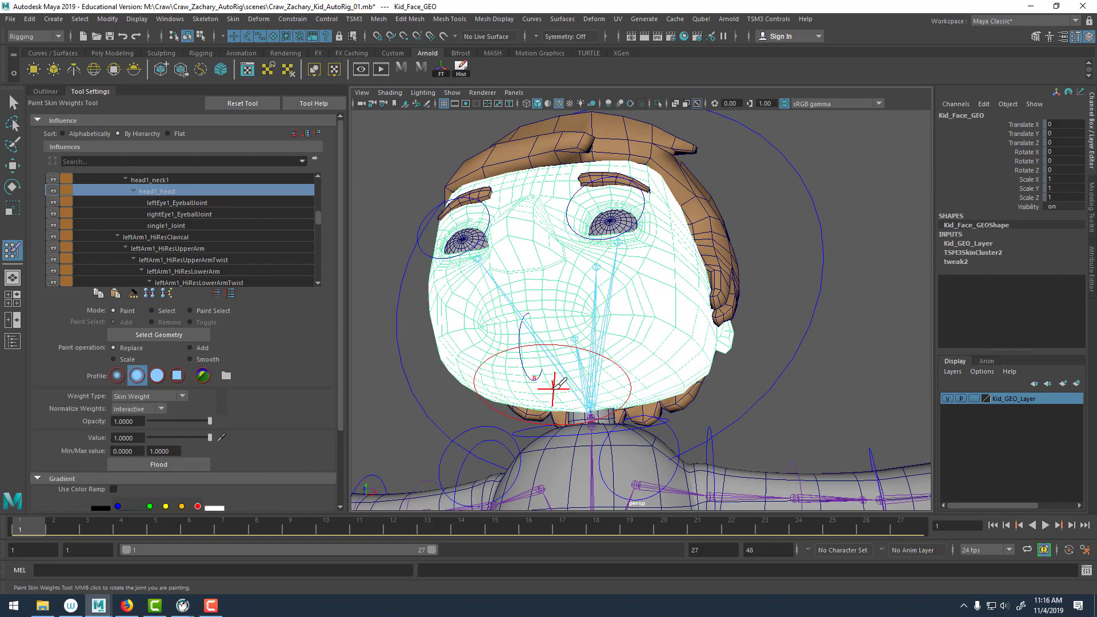
Rotate head1_Control sideways to test the face deformation, then undo the rotation.
key(w)
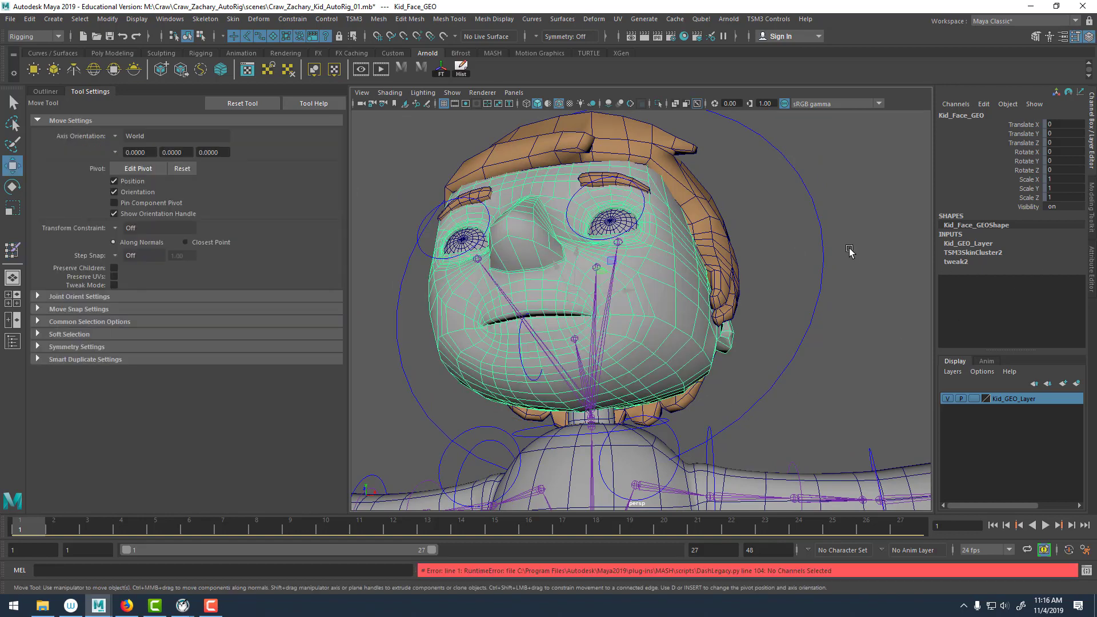
alt+right_drag(848, 247, 718, 194)
mouse_move(719, 194)
alt+mouse_down()
mouse_move(709, 232)
mouse_move(743, 217)
alt+mouse_up()
drag(767, 184, 710, 200)
key(e)
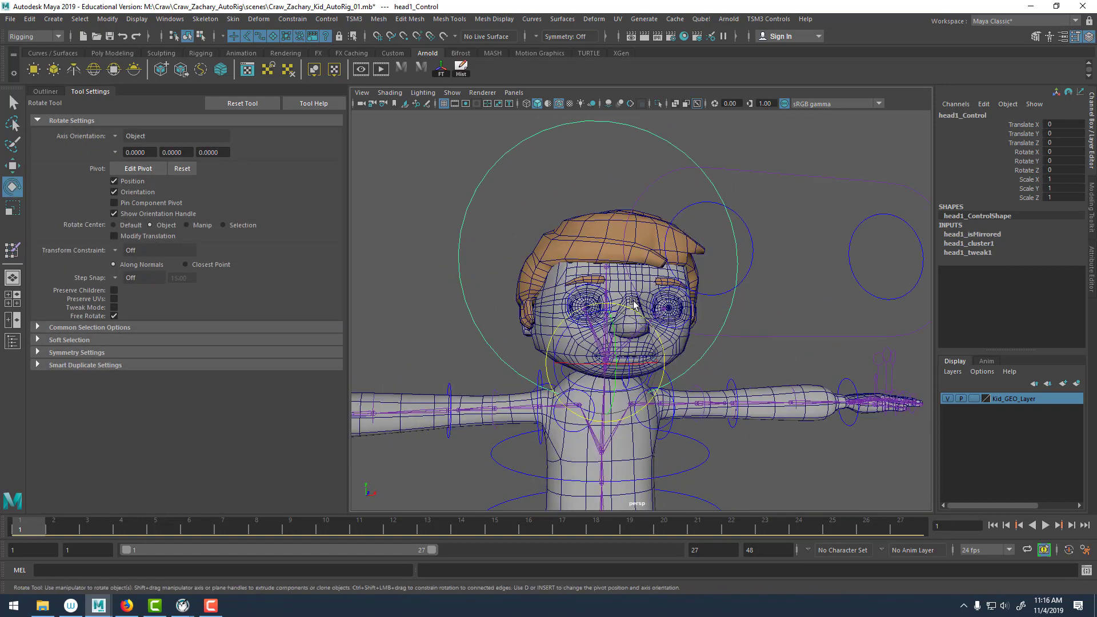
drag(600, 394, 488, 331)
key(ctrl+z)
Check the chin control single1_Control, then reopen Paint Skin Weights on Kid_Face_GEO.
click(409, 271)
alt+right_drag(488, 330, 579, 329)
alt+drag(579, 329, 597, 322)
alt+right_drag(597, 322, 628, 321)
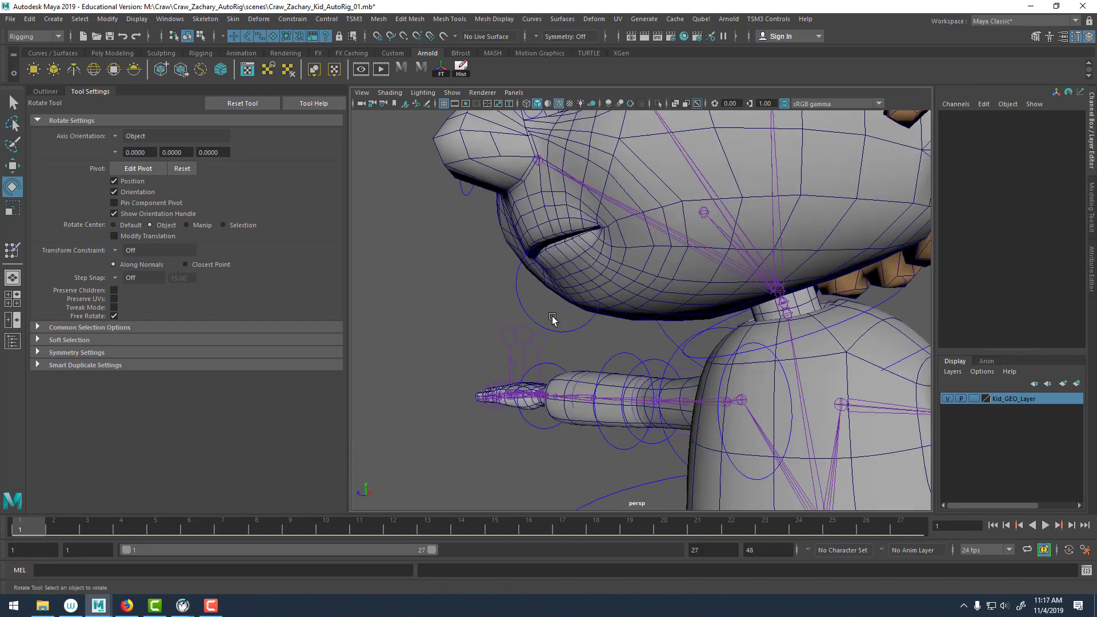
click(520, 297)
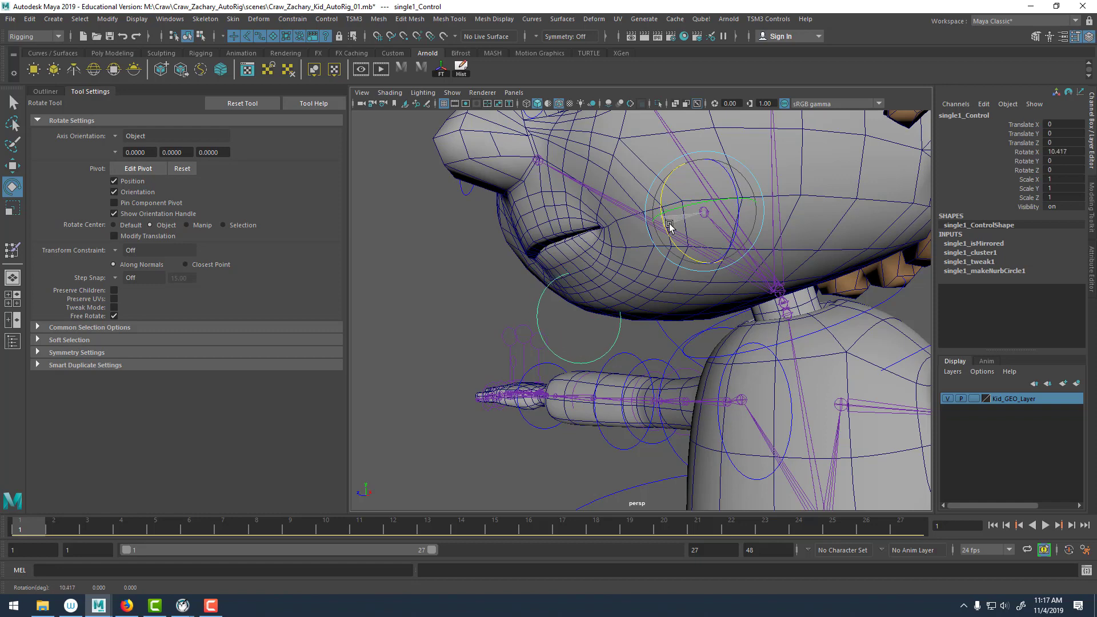
click(486, 267)
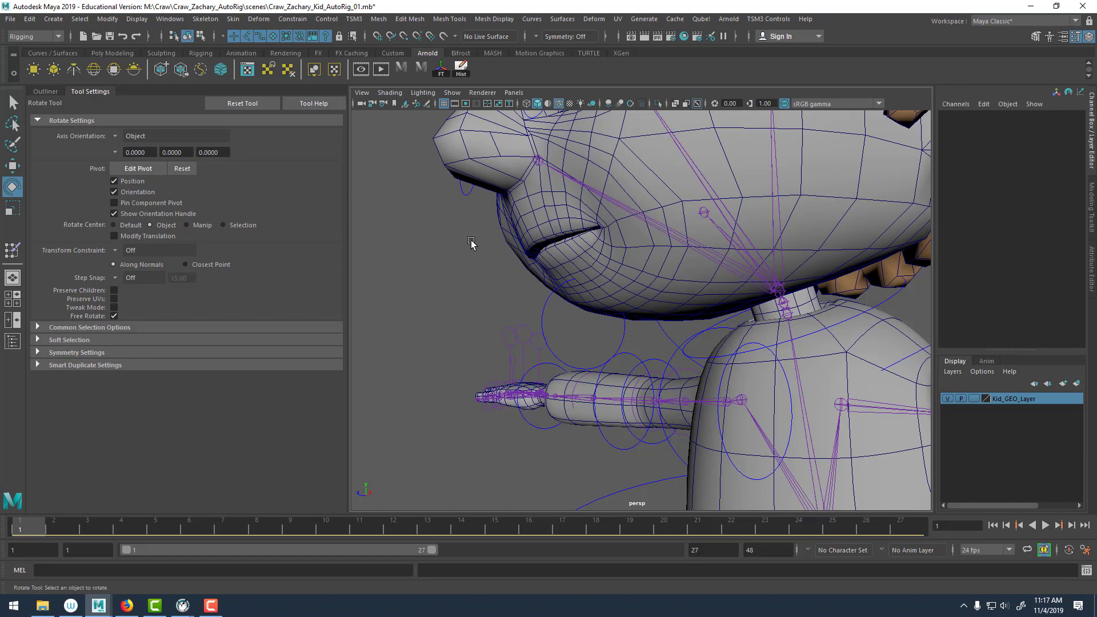
click(548, 227)
right_drag(547, 225, 513, 209)
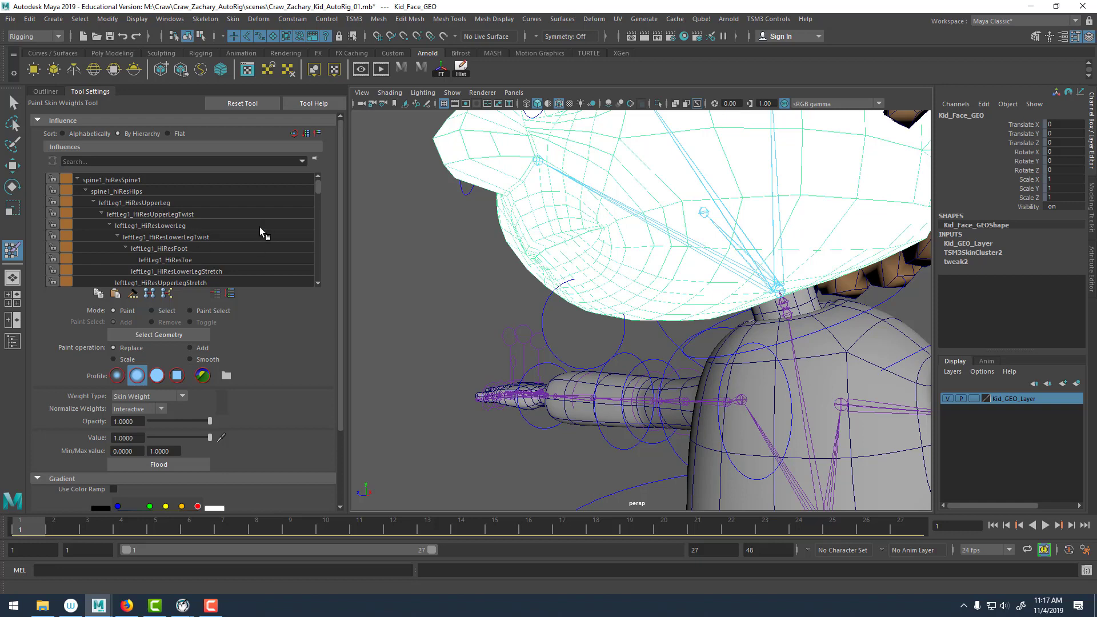
Pick single1_Joint in the Influences list and view under the chin to see zero weight.
scroll(241, 228, down, 3)
scroll(231, 243, down, 5)
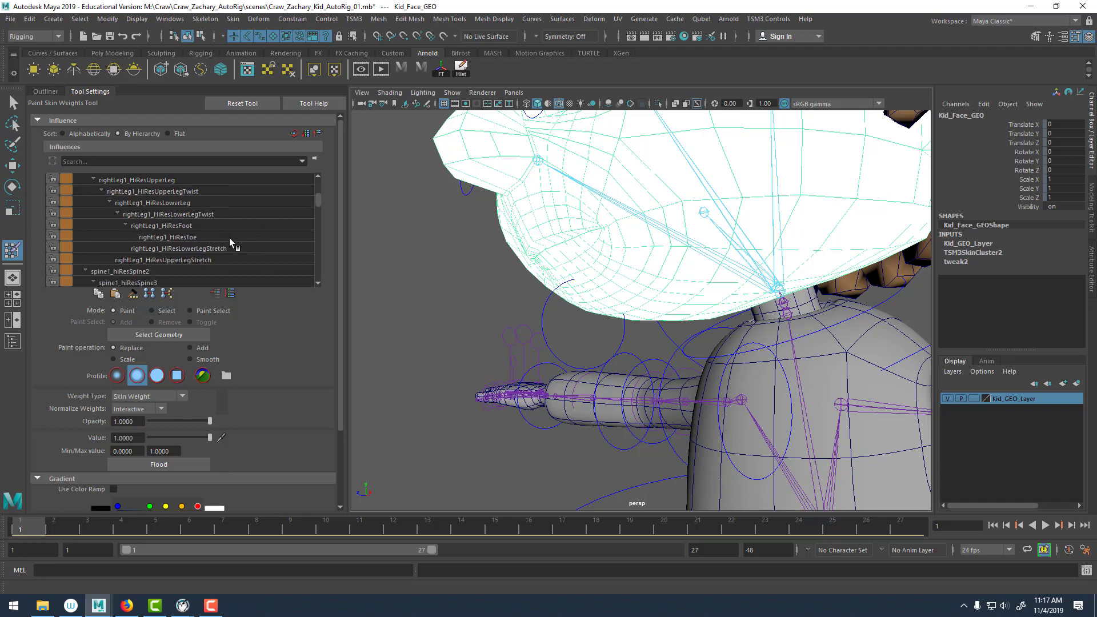
scroll(204, 224, down, 3)
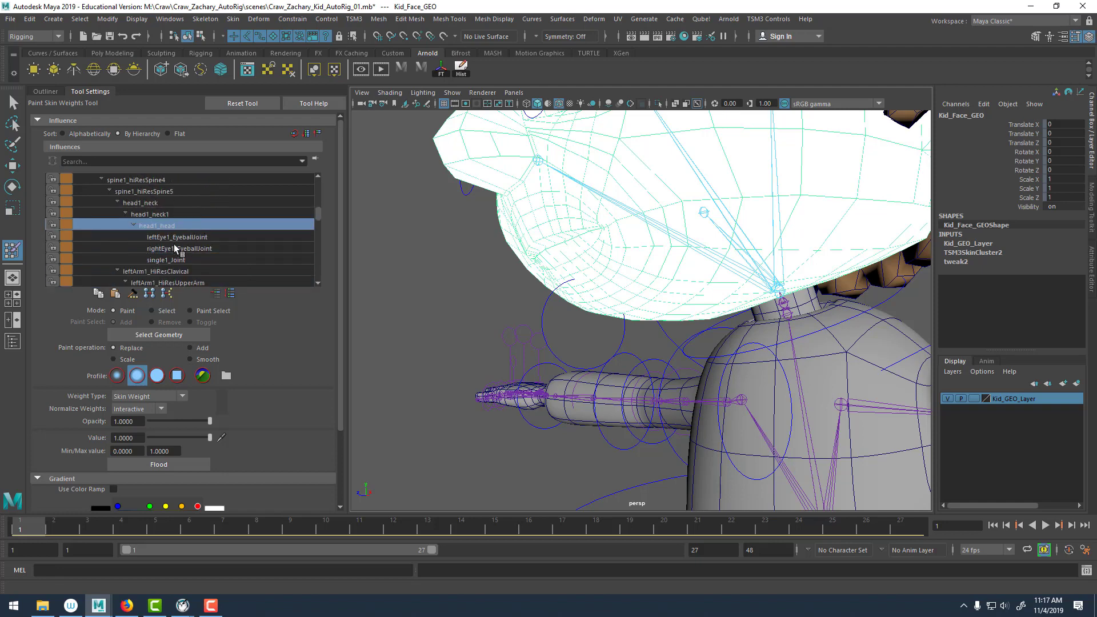
click(166, 260)
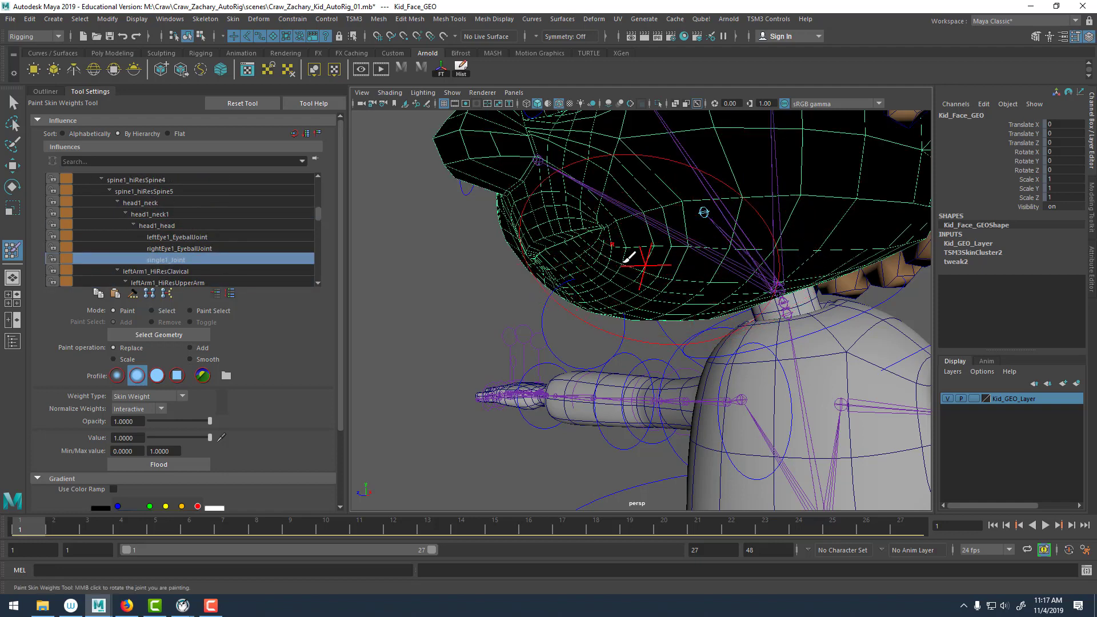
alt+drag(576, 218, 662, 268)
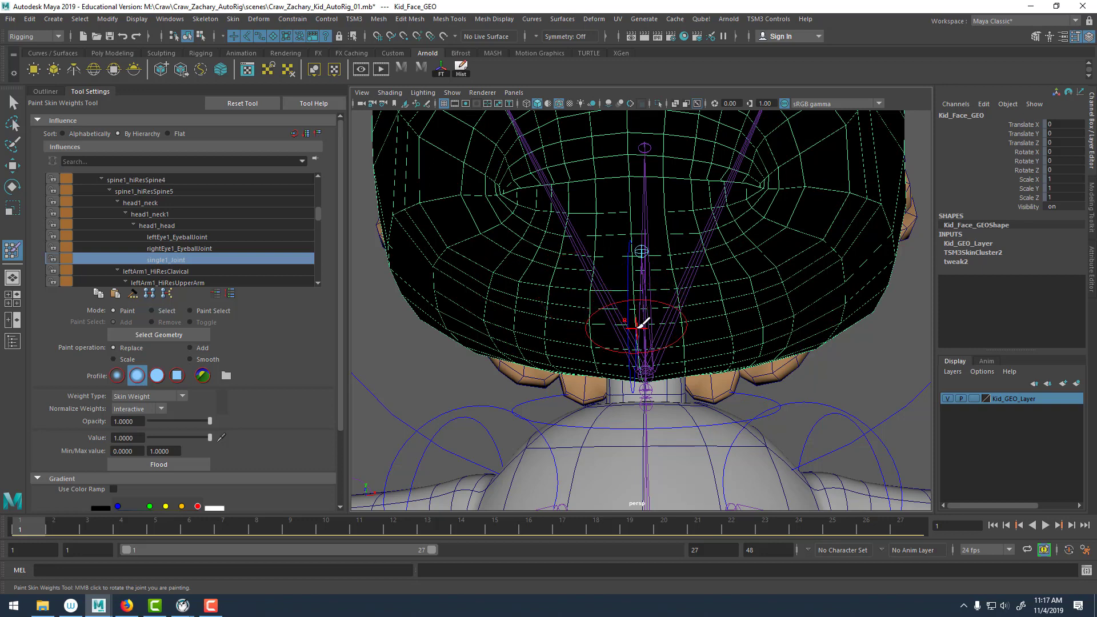
Paint full single1_Joint weight up the lower face and out toward the right side.
drag(638, 326, 640, 212)
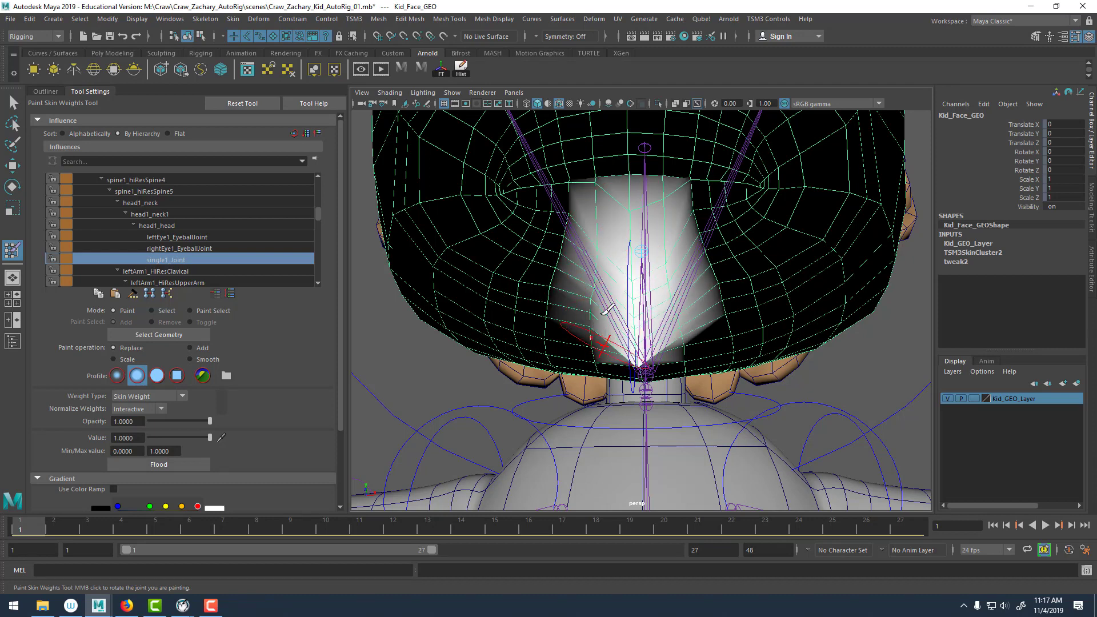
drag(607, 309, 606, 206)
mouse_move(559, 308)
mouse_down()
mouse_move(537, 257)
mouse_move(548, 206)
mouse_move(661, 318)
mouse_move(714, 311)
mouse_move(737, 251)
mouse_move(697, 216)
mouse_move(654, 262)
mouse_move(648, 221)
mouse_move(632, 203)
mouse_move(572, 209)
mouse_move(551, 169)
mouse_move(554, 223)
mouse_move(561, 160)
mouse_move(574, 176)
mouse_up()
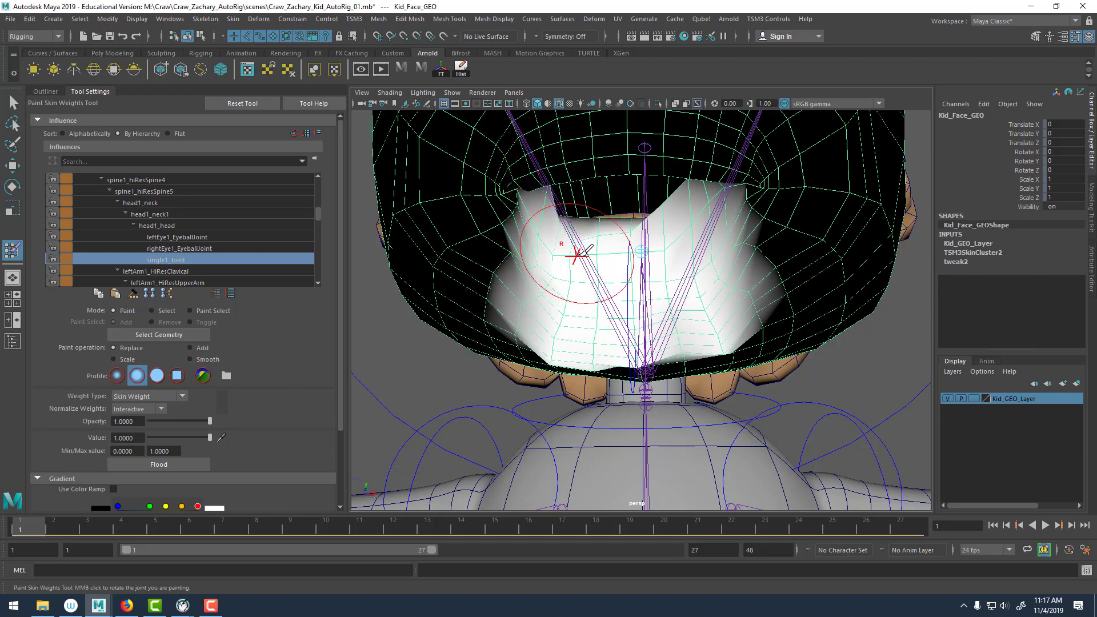
mouse_move(578, 256)
mouse_down()
mouse_move(612, 242)
mouse_move(697, 249)
mouse_move(733, 316)
mouse_move(723, 310)
mouse_up()
mouse_move(645, 247)
alt+mouse_down()
mouse_move(644, 274)
mouse_move(589, 289)
mouse_move(603, 321)
mouse_move(790, 277)
alt+mouse_up()
Extend the jaw weight over the left cheek, undoing one stroke and shrinking the brush.
mouse_move(466, 263)
alt+mouse_down()
mouse_move(467, 233)
mouse_move(563, 268)
mouse_move(503, 260)
alt+mouse_up()
drag(514, 259, 691, 321)
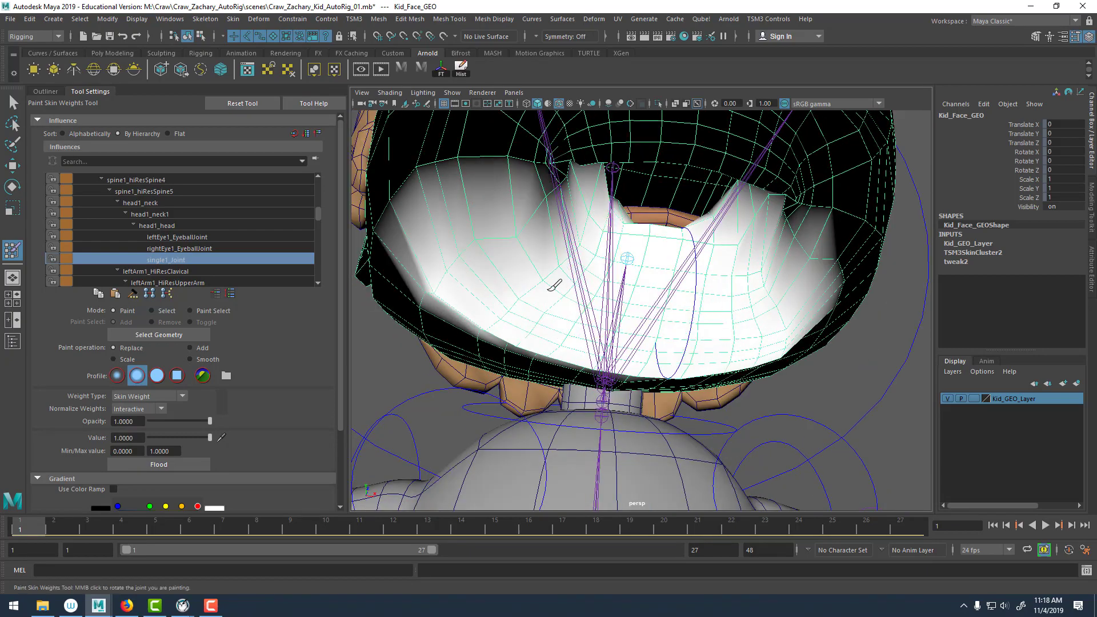
drag(502, 279, 486, 251)
mouse_move(763, 273)
alt+mouse_down()
mouse_move(557, 315)
mouse_move(563, 306)
mouse_move(543, 301)
alt+mouse_up()
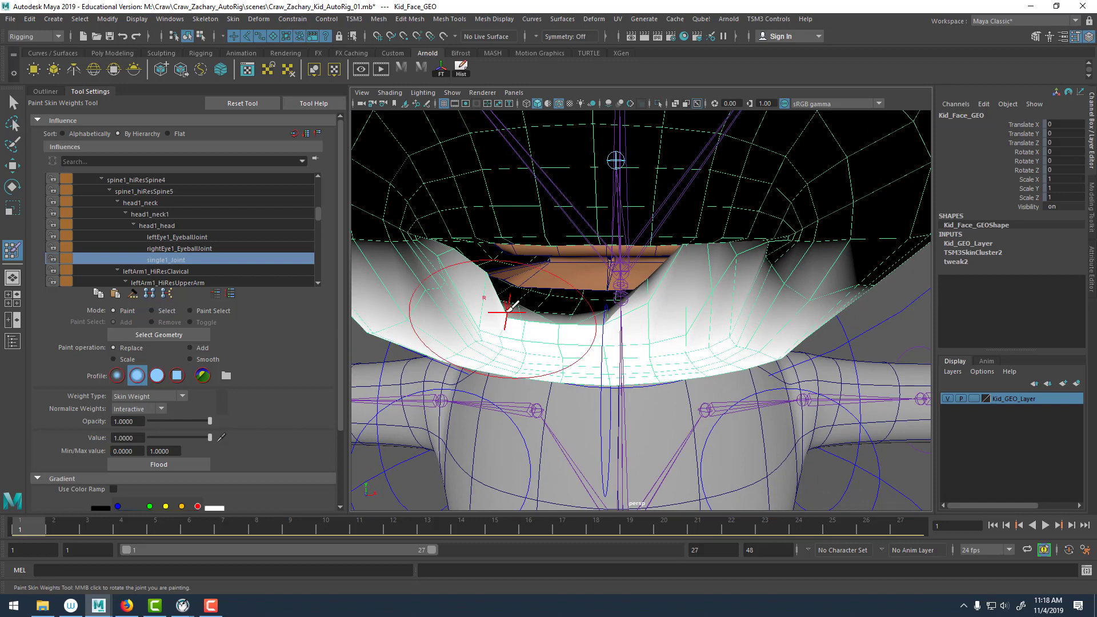
key(ctrl+z)
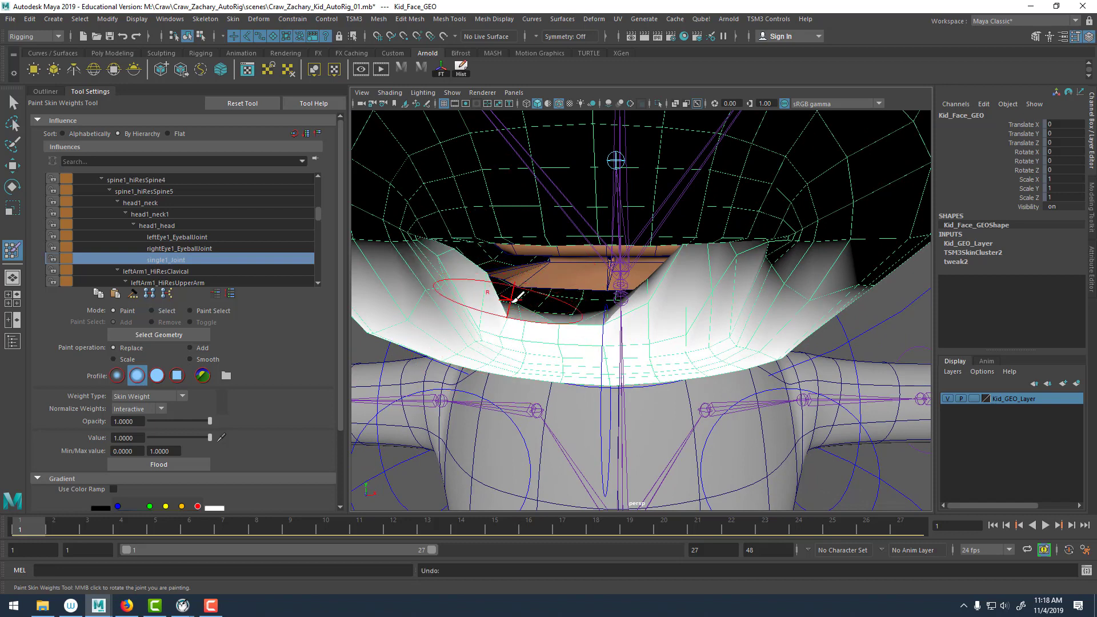
key(b)
mouse_move(506, 307)
mouse_down()
mouse_move(466, 303)
mouse_move(462, 277)
mouse_move(468, 288)
mouse_move(453, 287)
mouse_move(475, 304)
mouse_move(664, 313)
mouse_up()
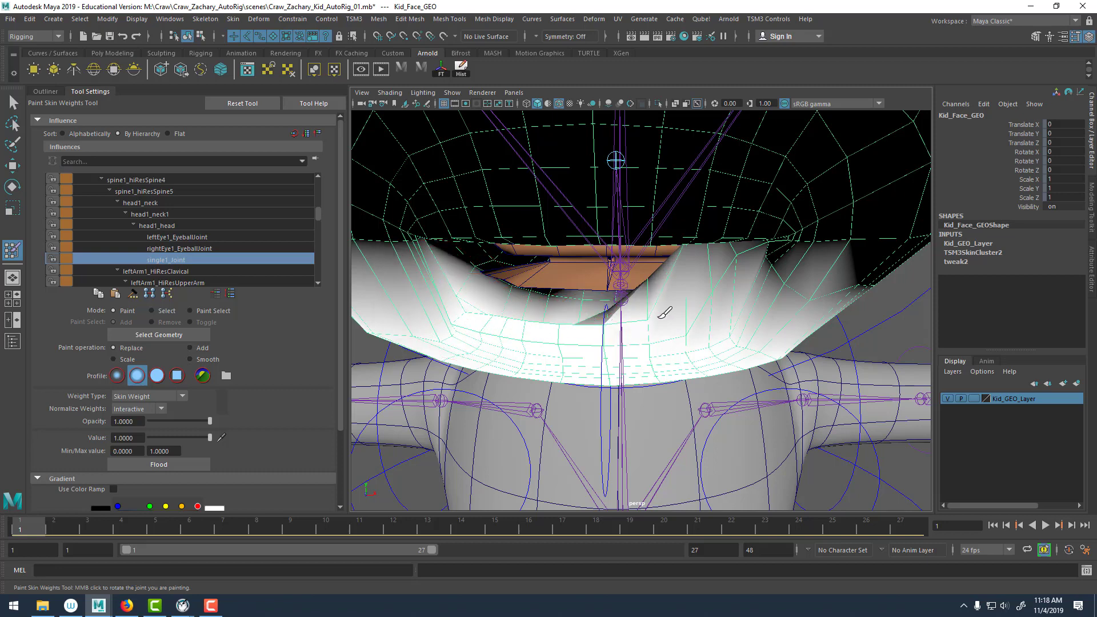
mouse_move(731, 278)
alt+mouse_down()
mouse_move(717, 277)
mouse_move(708, 295)
mouse_move(693, 243)
alt+mouse_up()
Undo the stray upper-lip weight and paint jaw weight onto the right mouth corner and cheek.
key(ctrl+z)
key(ctrl+z)
key(ctrl+z)
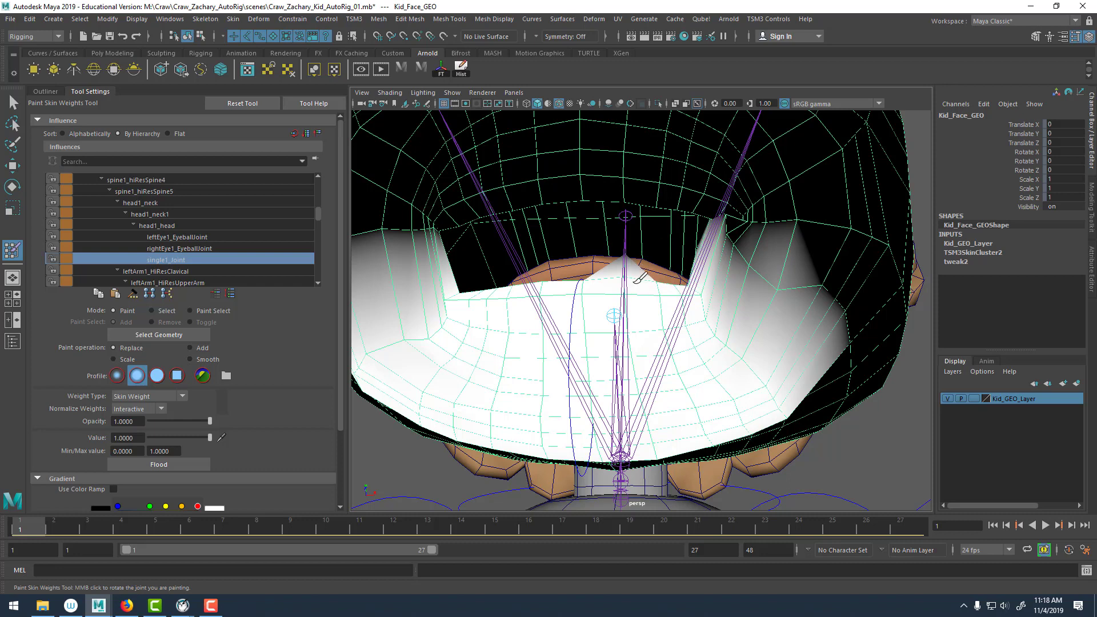
key(ctrl+z)
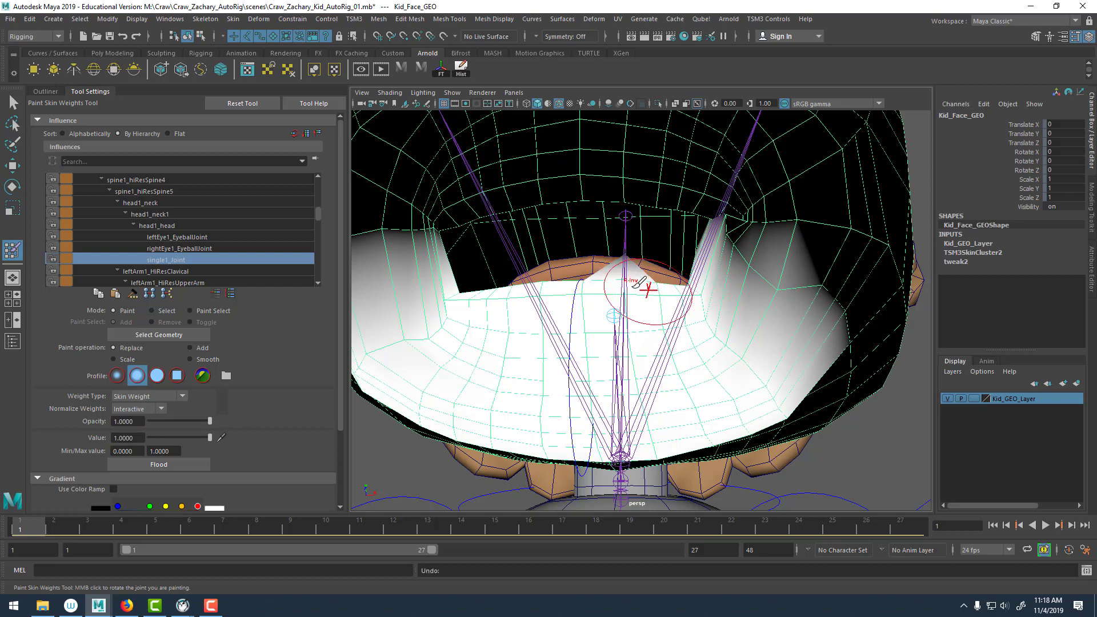
mouse_move(621, 300)
alt+mouse_down()
mouse_move(623, 349)
mouse_move(639, 305)
mouse_move(653, 314)
mouse_move(640, 345)
mouse_move(735, 346)
mouse_move(714, 326)
alt+mouse_up()
mouse_move(708, 321)
mouse_down()
mouse_move(712, 309)
mouse_move(694, 361)
mouse_move(639, 312)
mouse_move(616, 367)
mouse_up()
Finish whitening the right cheek jaw weights from a frontal view.
alt+drag(538, 335, 547, 269)
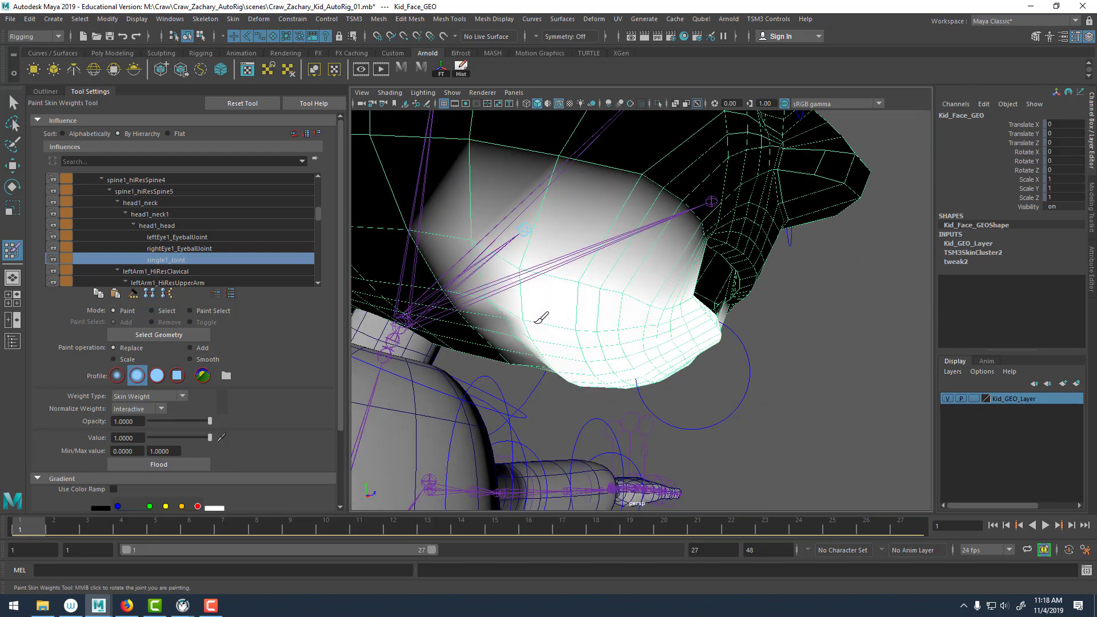
alt+drag(563, 347, 521, 208)
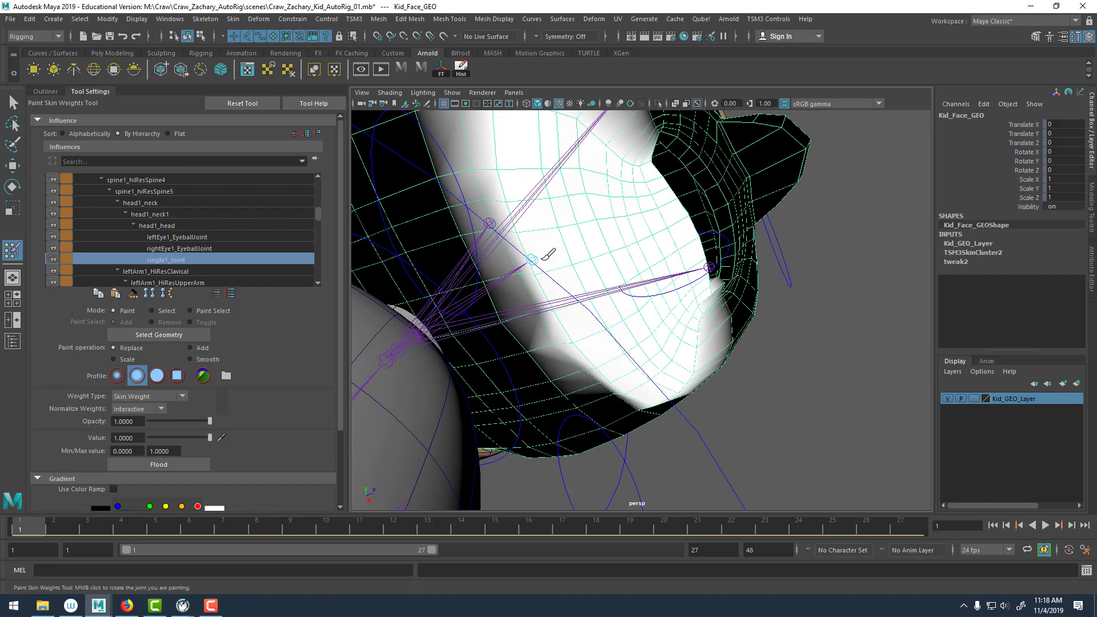
mouse_move(548, 255)
alt+mouse_down()
mouse_move(554, 301)
mouse_move(475, 341)
mouse_move(497, 394)
mouse_move(685, 375)
mouse_move(721, 364)
mouse_move(722, 341)
mouse_move(709, 336)
alt+mouse_up()
mouse_move(601, 285)
alt+mouse_down()
mouse_move(590, 361)
mouse_move(497, 345)
mouse_move(588, 279)
alt+mouse_up()
scroll(509, 343, up, 5)
Paint jaw weight along the inner lower lip and under the lower teeth.
alt+middle_drag(588, 280, 597, 301)
scroll(594, 304, up, 5)
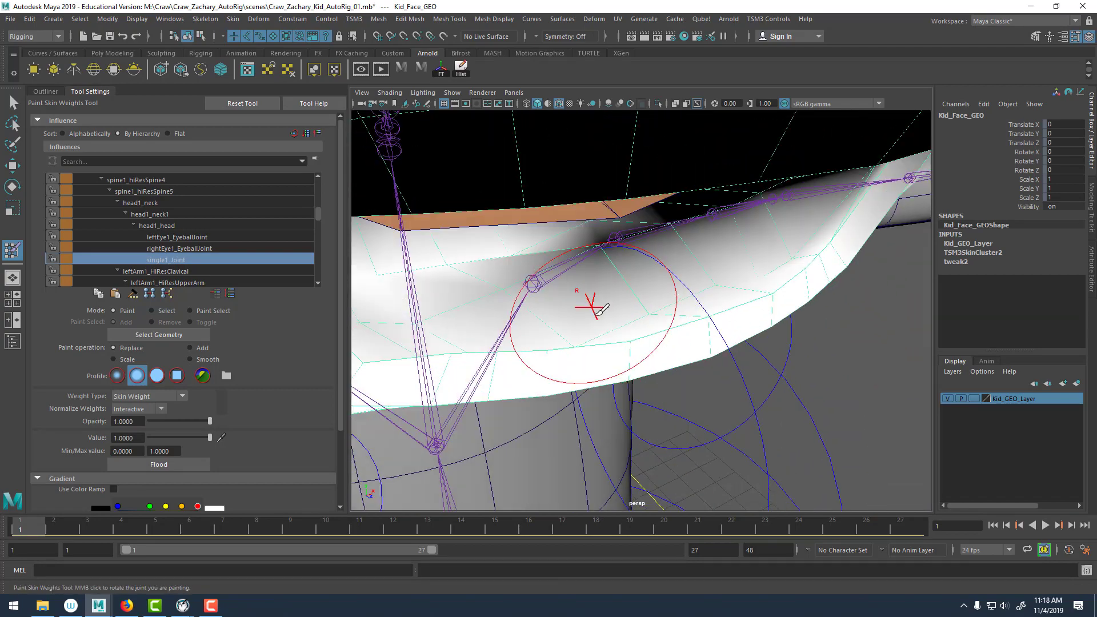
alt+drag(653, 303, 644, 437)
alt+middle_drag(644, 437, 644, 371)
click(642, 372)
mouse_move(639, 347)
alt+mouse_down()
mouse_move(633, 377)
mouse_move(435, 406)
mouse_move(400, 428)
alt+mouse_up()
click(632, 378)
mouse_move(641, 395)
mouse_down()
mouse_move(658, 387)
mouse_move(591, 376)
mouse_up()
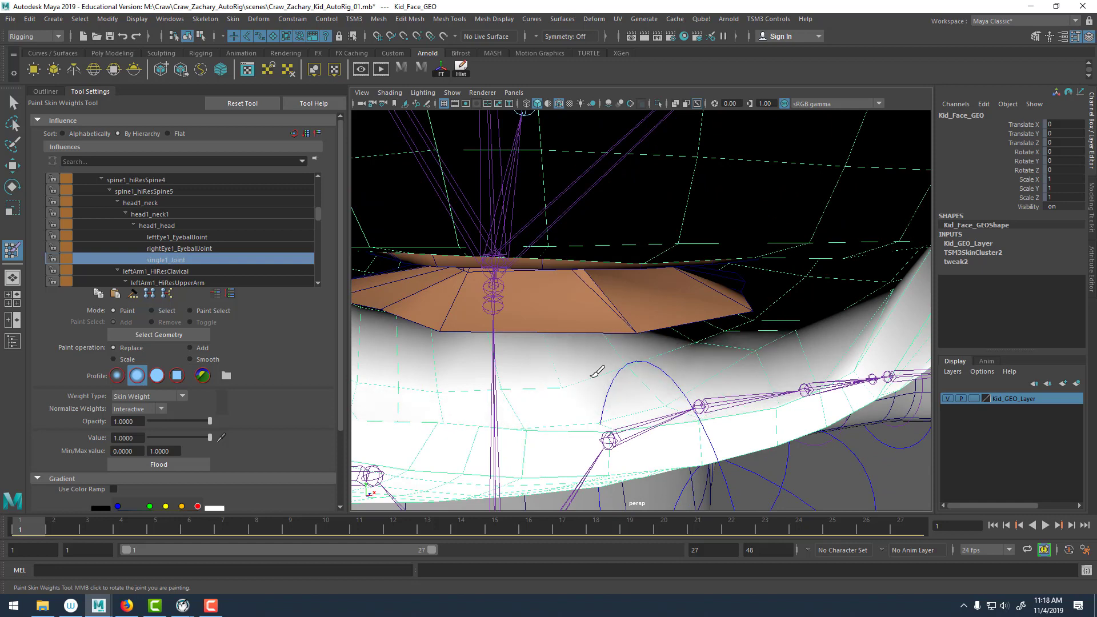
mouse_move(796, 343)
alt+mouse_down()
mouse_move(649, 384)
mouse_move(777, 340)
mouse_move(567, 364)
mouse_move(496, 359)
mouse_move(607, 323)
alt+mouse_up()
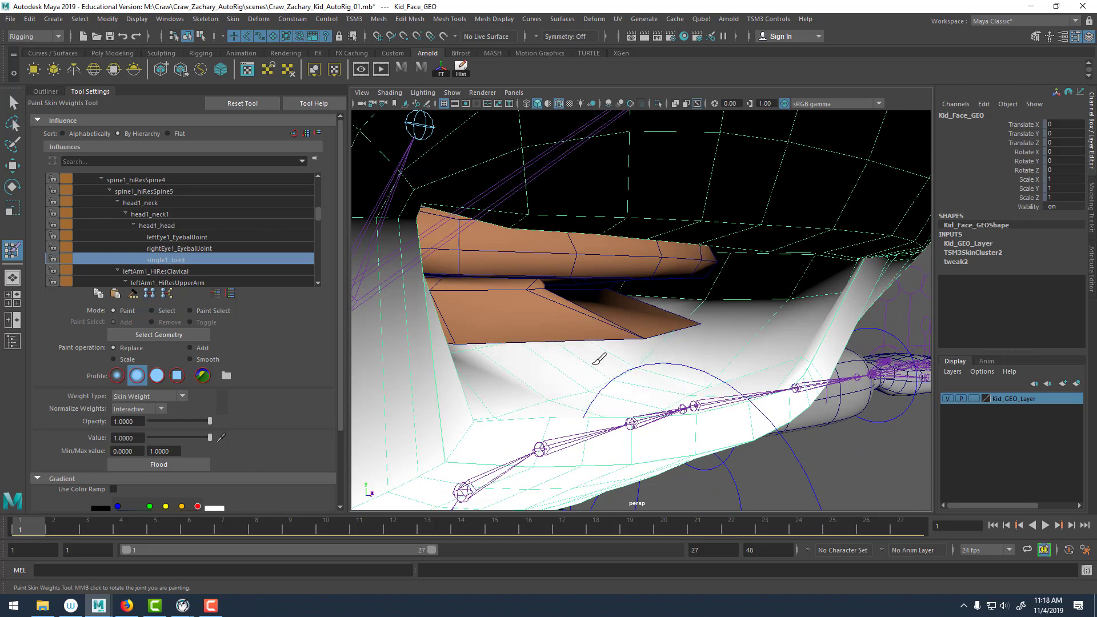
mouse_move(687, 383)
alt+mouse_down()
mouse_move(539, 372)
mouse_move(573, 369)
alt+mouse_up()
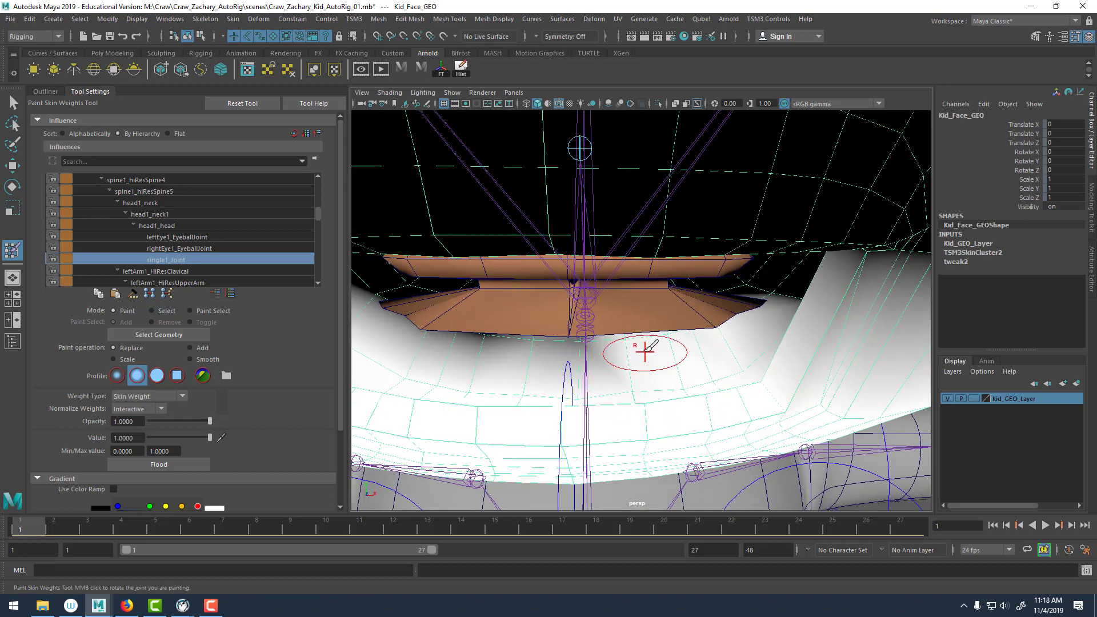
mouse_move(645, 352)
mouse_down()
mouse_move(491, 365)
mouse_move(576, 394)
mouse_move(639, 379)
mouse_move(638, 371)
mouse_move(527, 355)
mouse_move(793, 353)
mouse_move(869, 309)
mouse_move(838, 340)
mouse_move(606, 346)
mouse_move(451, 303)
mouse_move(514, 310)
mouse_move(458, 326)
mouse_move(478, 311)
mouse_move(605, 336)
mouse_move(498, 385)
mouse_move(702, 362)
mouse_move(543, 358)
mouse_move(587, 335)
mouse_move(729, 334)
mouse_move(668, 320)
mouse_move(695, 319)
mouse_move(618, 326)
mouse_up()
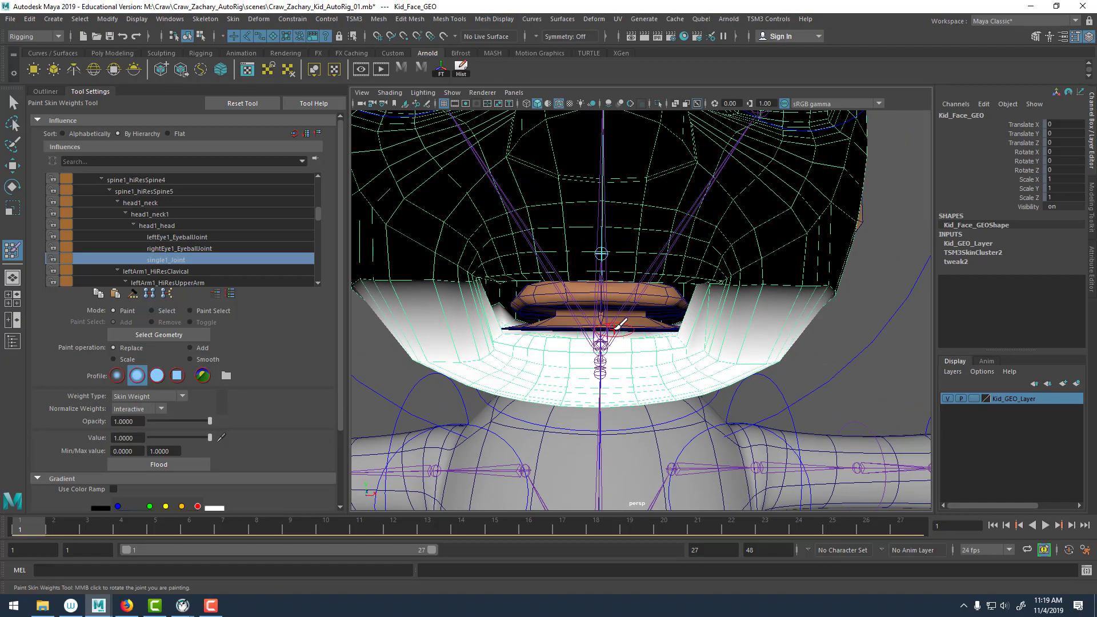
Turn on smooth preview, then paint and smooth the weights around the left mouth corner.
key(3)
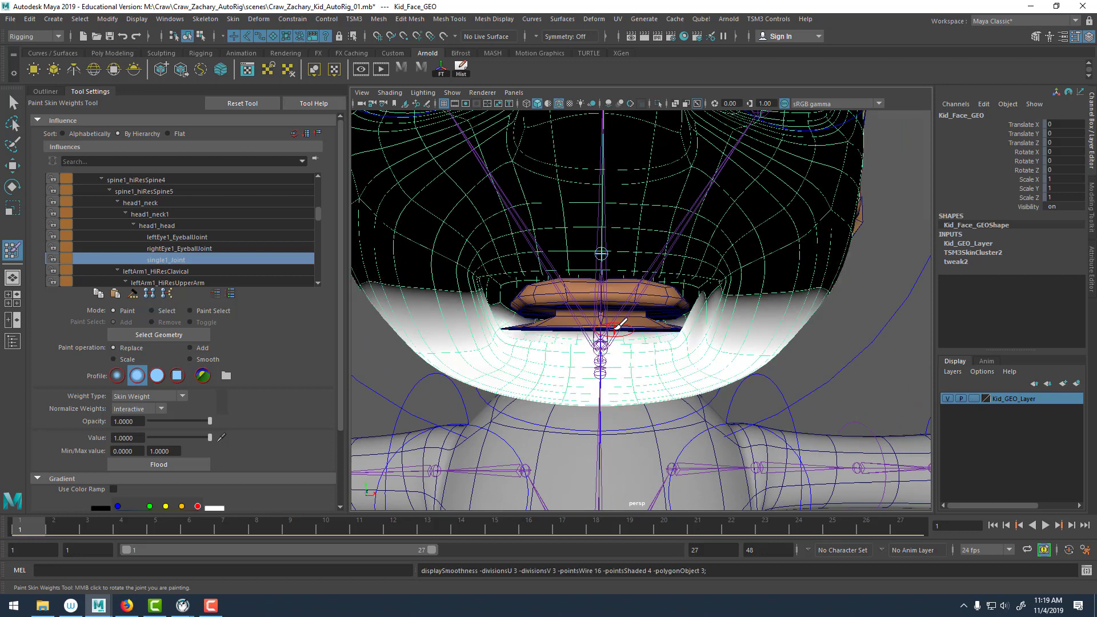
alt+drag(560, 284, 528, 303)
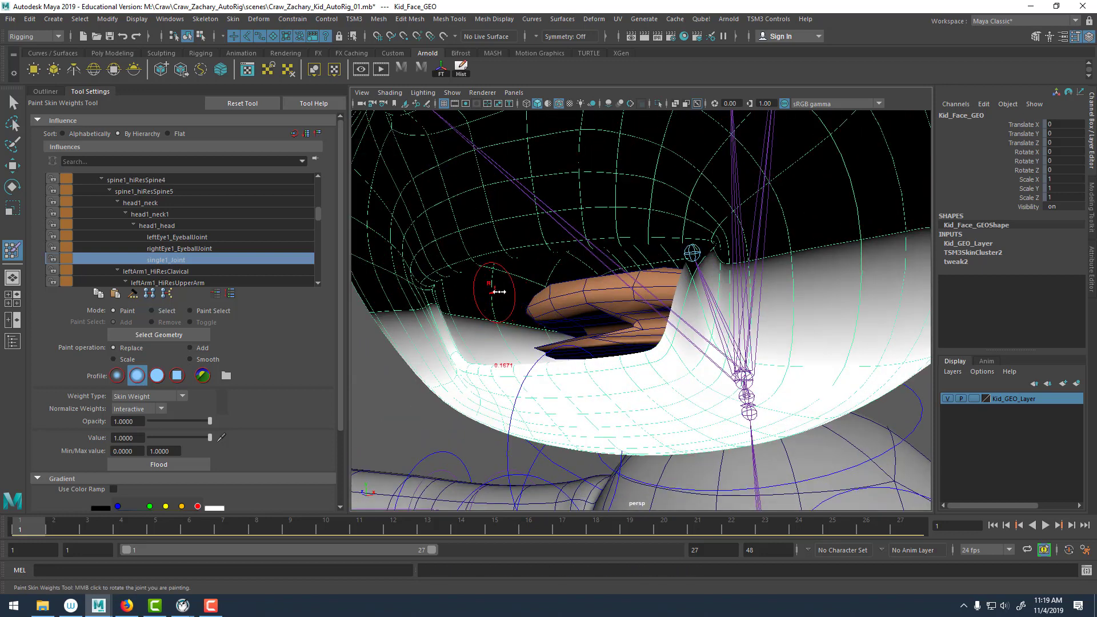
mouse_move(432, 298)
mouse_down()
mouse_move(457, 365)
mouse_move(502, 294)
mouse_move(711, 315)
mouse_move(691, 306)
mouse_move(754, 302)
mouse_up()
mouse_move(651, 311)
alt+mouse_down()
mouse_move(711, 304)
mouse_move(624, 311)
mouse_move(866, 306)
mouse_move(656, 337)
mouse_move(632, 385)
mouse_move(575, 401)
mouse_move(637, 448)
mouse_move(633, 404)
mouse_move(660, 384)
mouse_move(594, 403)
mouse_move(661, 385)
mouse_move(703, 357)
mouse_move(731, 314)
mouse_move(693, 290)
alt+mouse_up()
With a smaller brush, paint and blend jaw weights across the cheek boundary.
key(b)
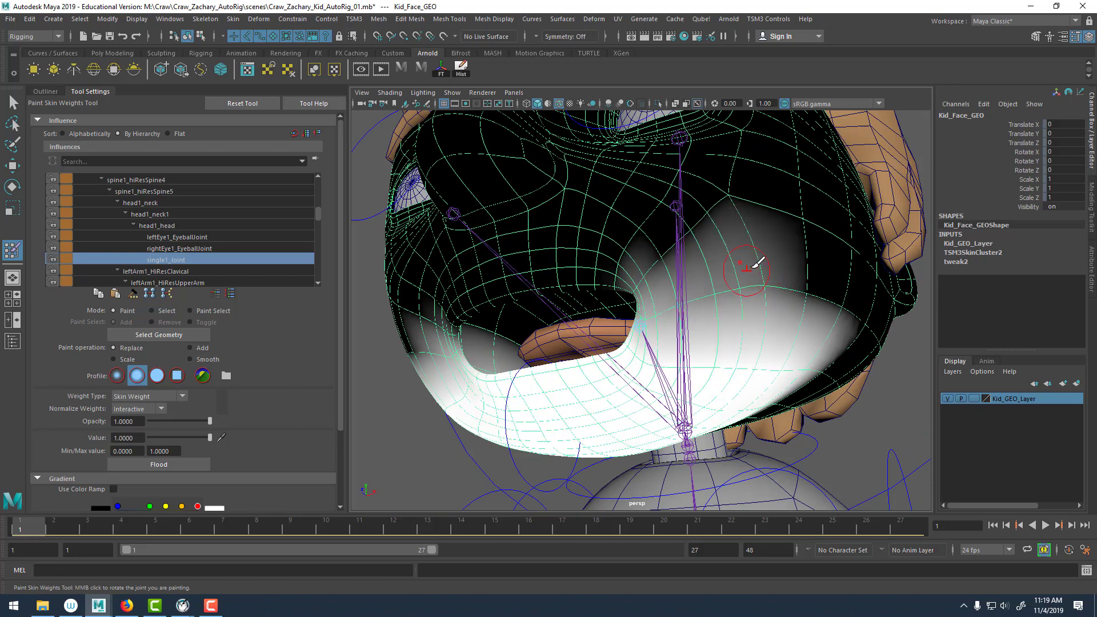
mouse_move(786, 281)
mouse_down()
mouse_move(839, 296)
mouse_move(730, 265)
mouse_move(674, 230)
mouse_move(639, 244)
mouse_up()
shift+drag(796, 211, 823, 235)
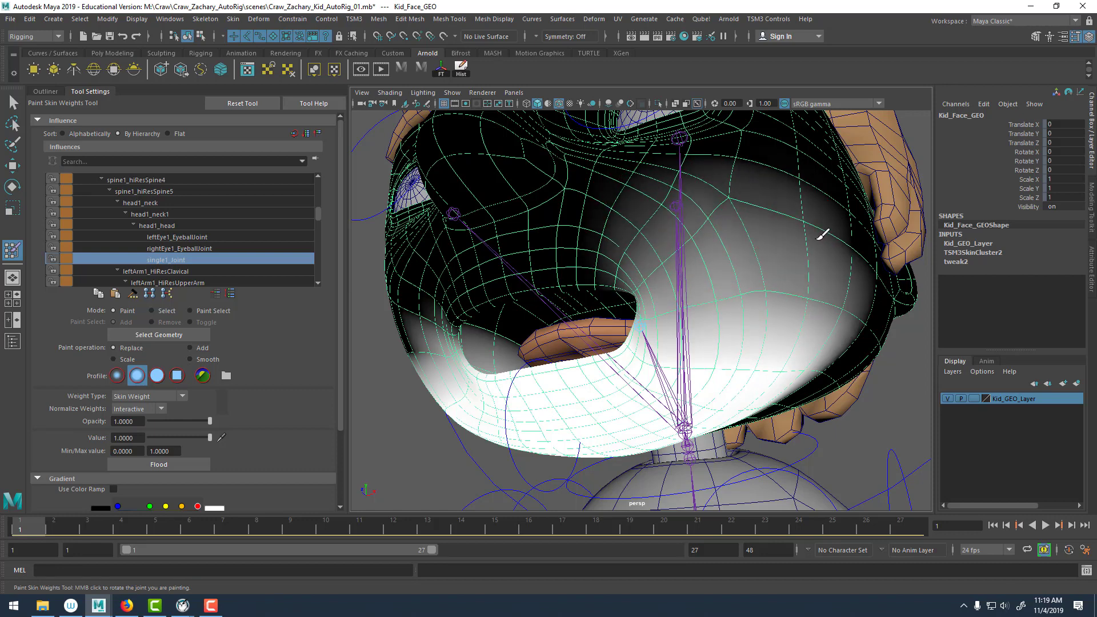
alt+drag(783, 272, 728, 260)
shift+drag(823, 171, 863, 167)
alt+right_drag(727, 314, 674, 301)
mouse_move(675, 301)
alt+mouse_down()
mouse_move(629, 362)
mouse_move(714, 357)
mouse_move(710, 379)
alt+mouse_up()
mouse_move(578, 397)
shift+mouse_down()
mouse_move(758, 382)
mouse_move(833, 349)
mouse_move(793, 344)
mouse_move(800, 208)
shift+mouse_up()
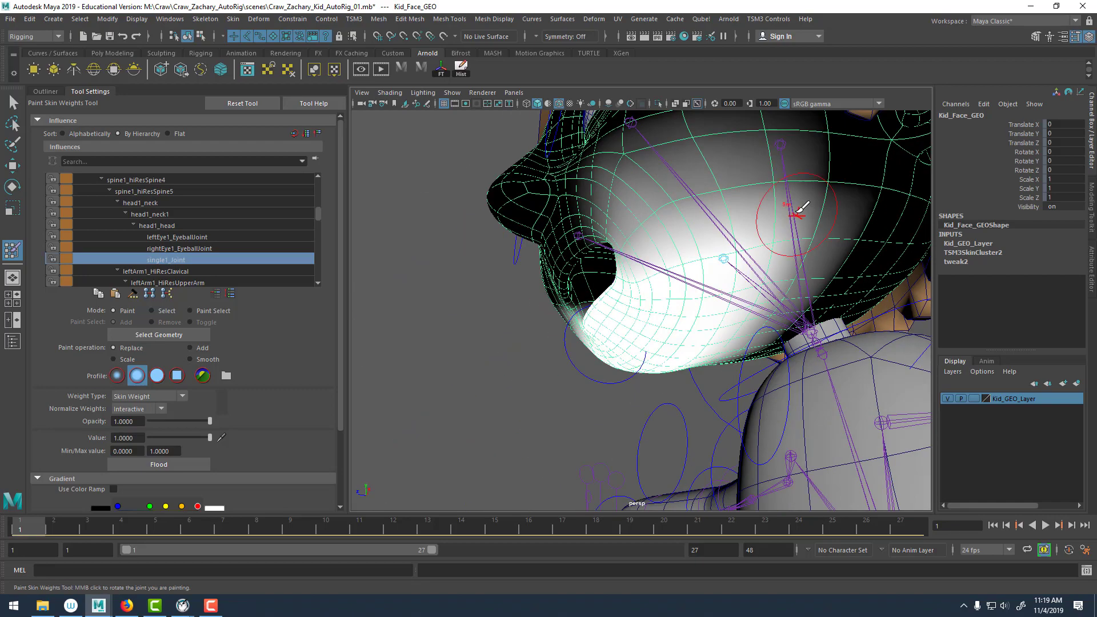
Brighten the jaw weights over the left cheek toward the jaw, then review the mouth and chin.
alt+drag(594, 252, 529, 267)
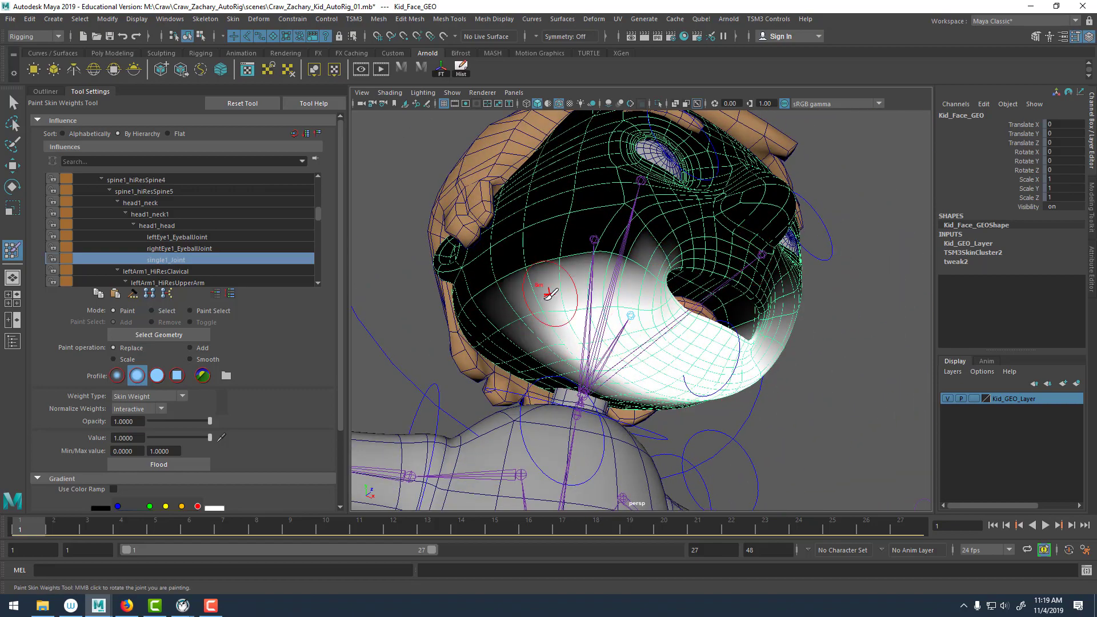
mouse_move(600, 241)
shift+mouse_down()
mouse_move(645, 236)
mouse_move(605, 246)
shift+mouse_up()
mouse_move(525, 248)
mouse_down()
mouse_move(514, 281)
mouse_move(561, 255)
mouse_up()
alt+drag(657, 268, 574, 308)
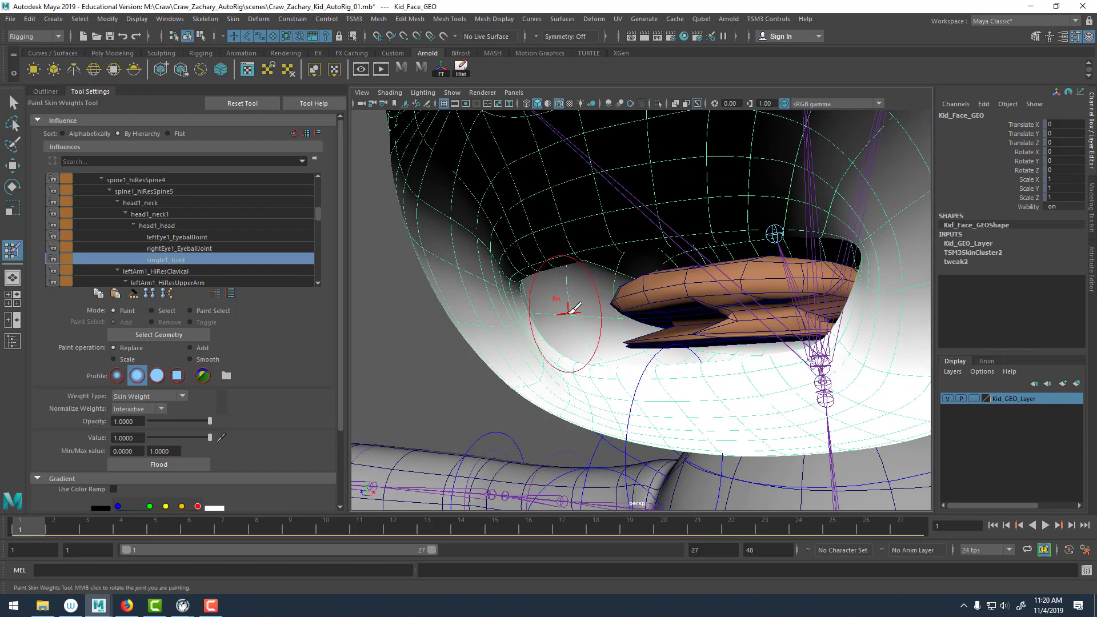
alt+drag(569, 393, 590, 377)
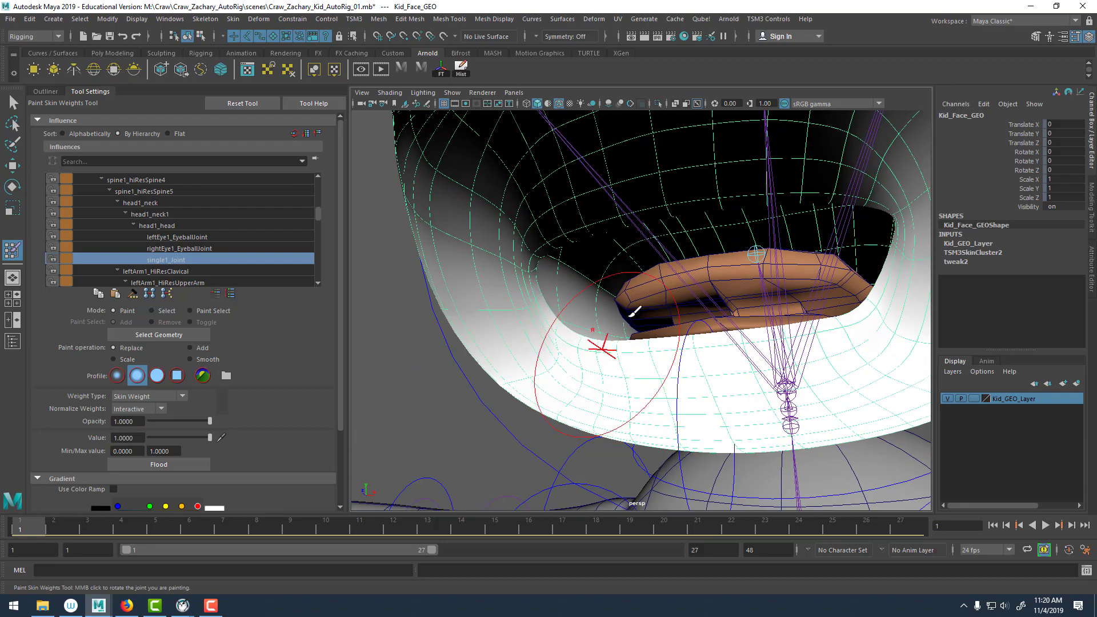
alt+drag(634, 311, 462, 291)
scroll(594, 306, down, 5)
scroll(761, 297, down, 4)
Select single1_Control and rotate it to open and close the mouth.
key(w)
click(429, 302)
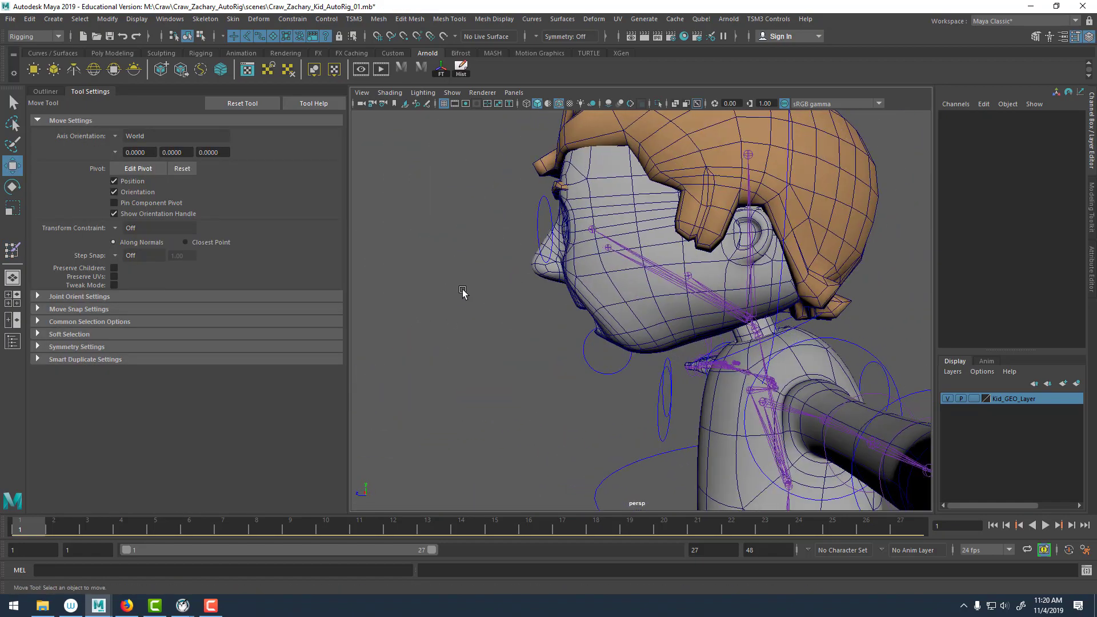
alt+right_drag(461, 291, 591, 396)
click(578, 398)
key(e)
alt+drag(632, 240, 600, 137)
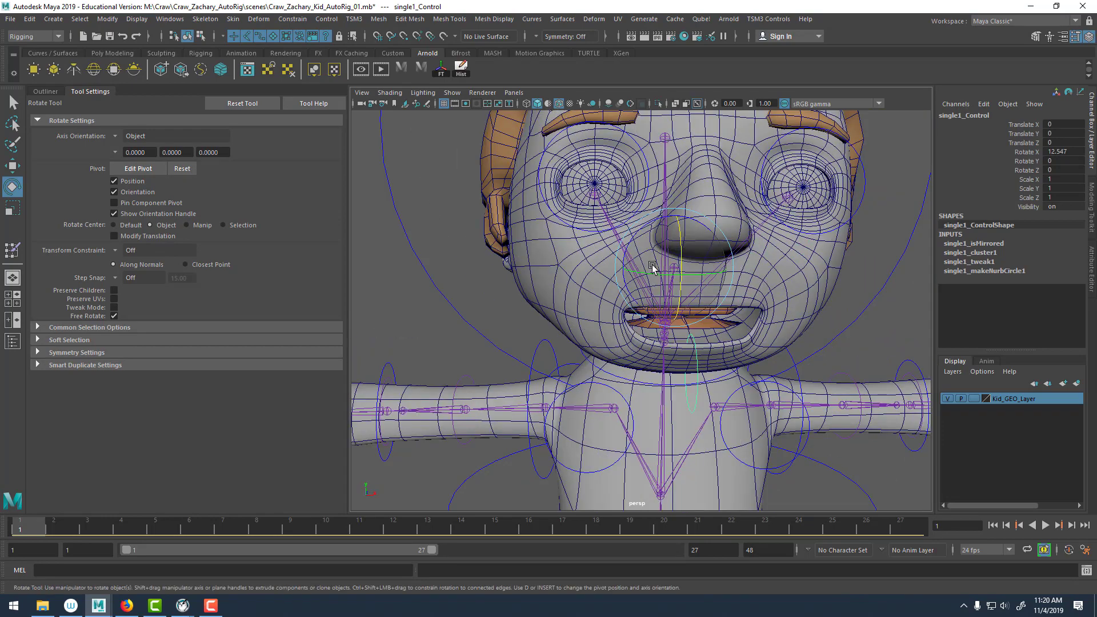
alt+drag(654, 269, 729, 278)
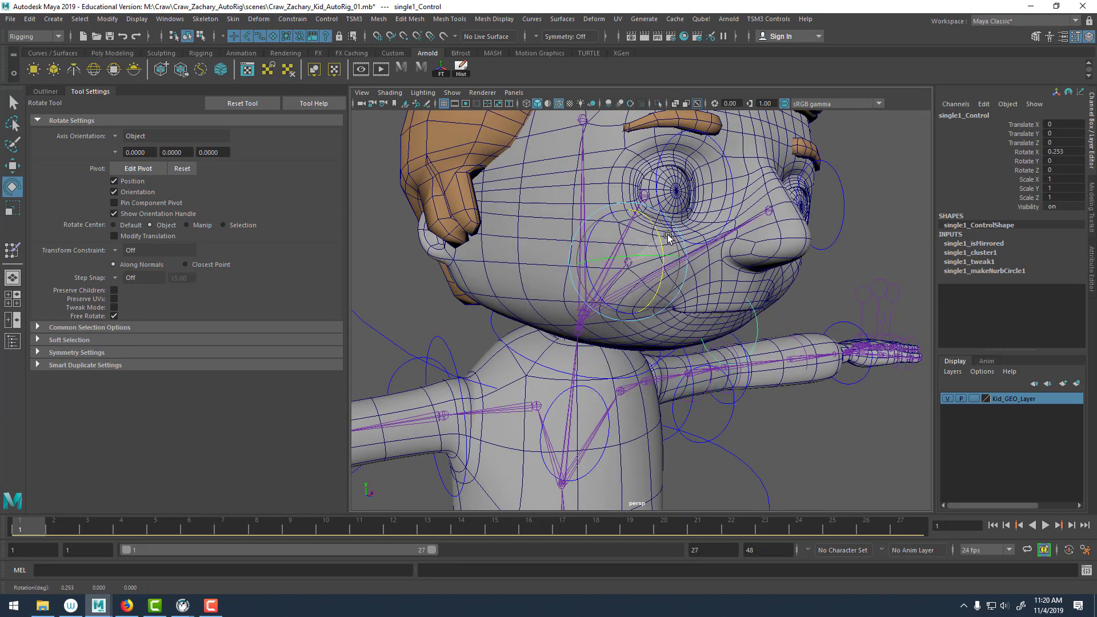
drag(666, 246, 645, 261)
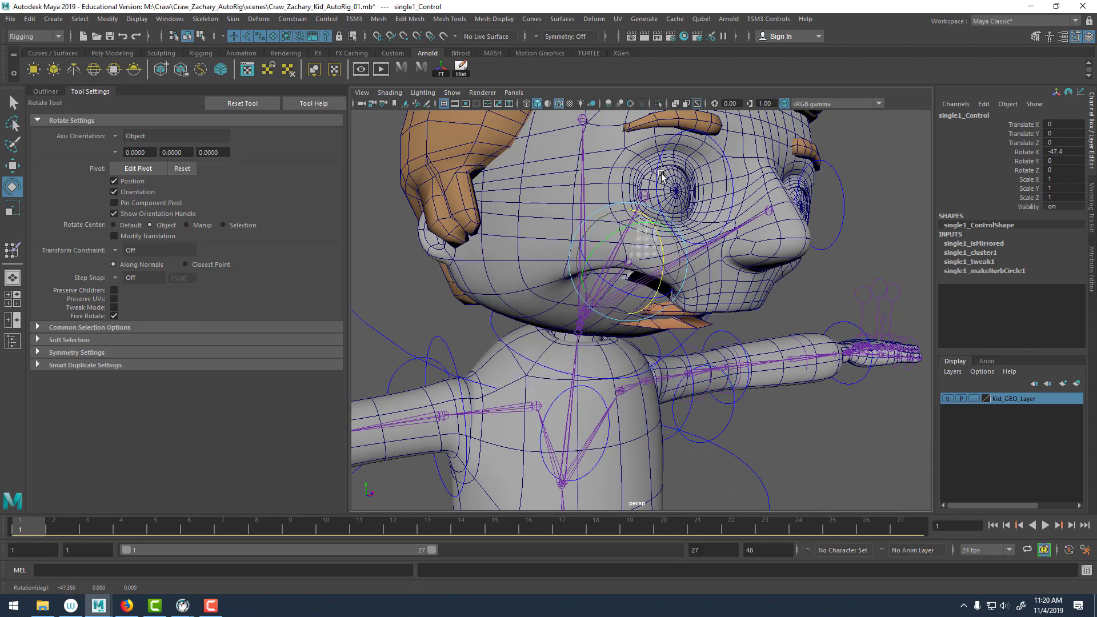
drag(661, 176, 670, 261)
Undo the last jaw rotation, set Rotate X to 0, and deselect the control.
key(ctrl+z)
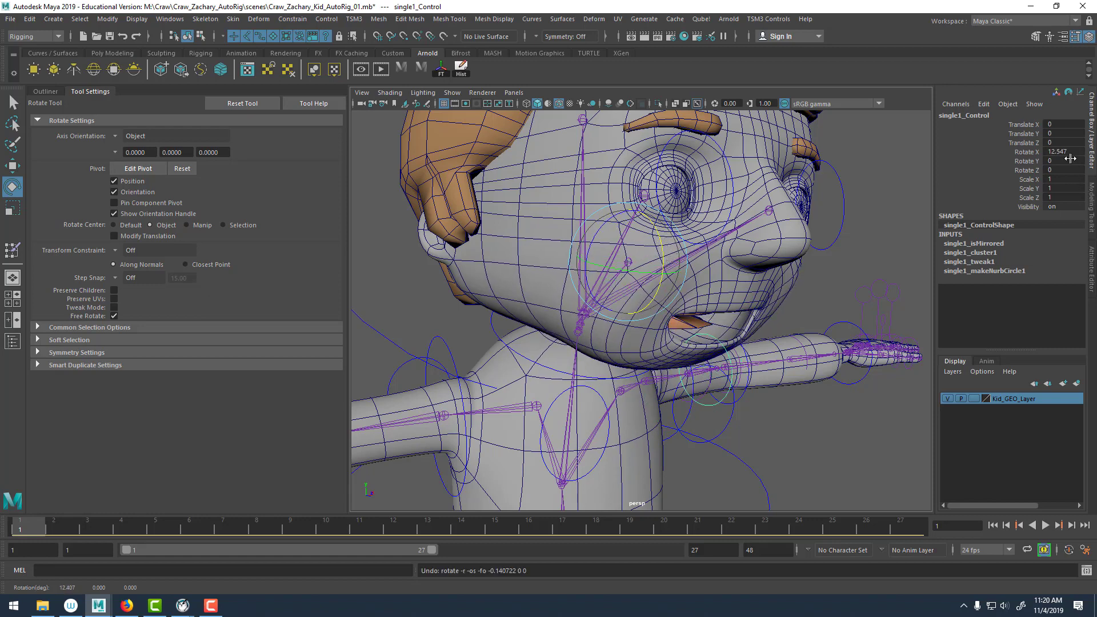
double_click(1065, 153)
text(0)
key(Return)
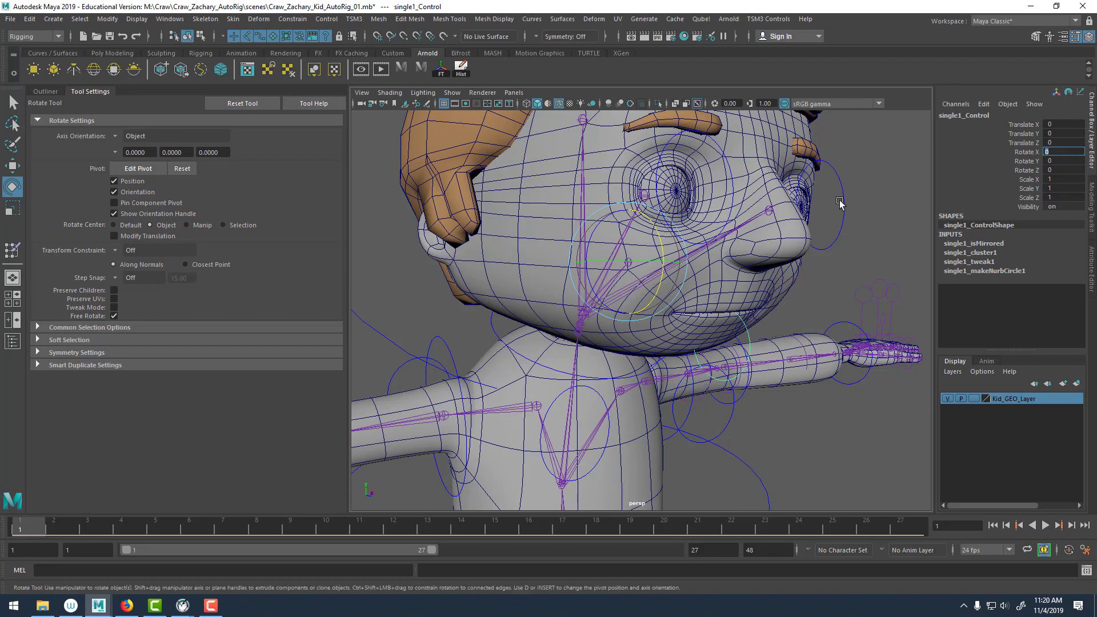
click(877, 268)
alt+drag(877, 267, 815, 225)
alt+right_drag(815, 225, 715, 235)
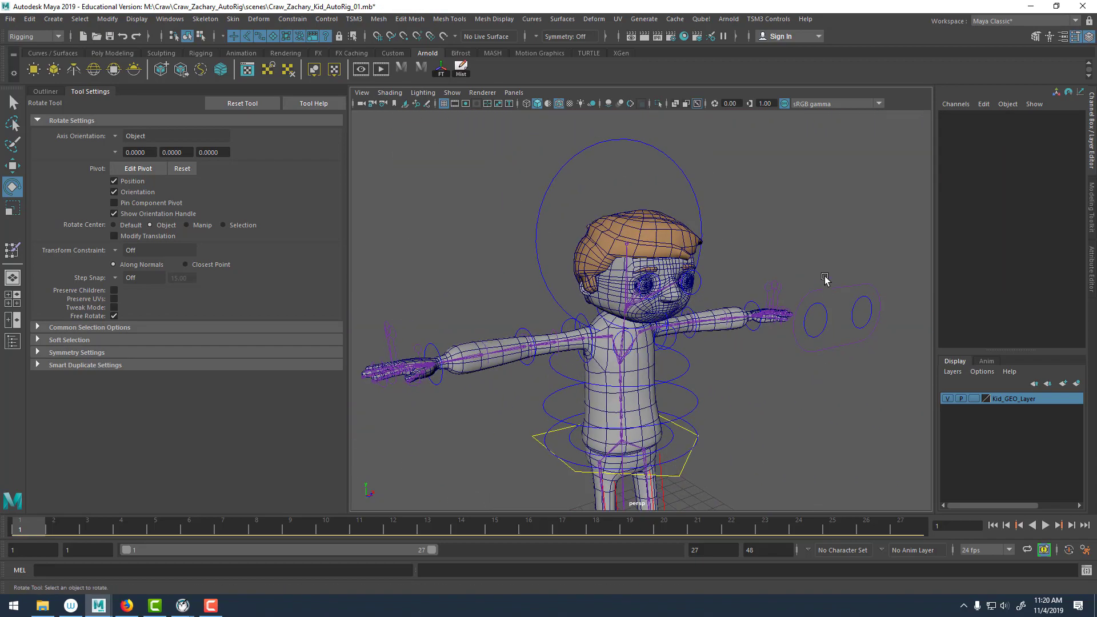
Test-move the eye master control, then undo the move and deselect it.
click(862, 326)
key(w)
drag(840, 320, 674, 244)
key(ctrl+z)
click(814, 223)
Zoom in on the face and select all vertices of Kid_L_Eye_GEO.
alt+right_drag(673, 244, 880, 338)
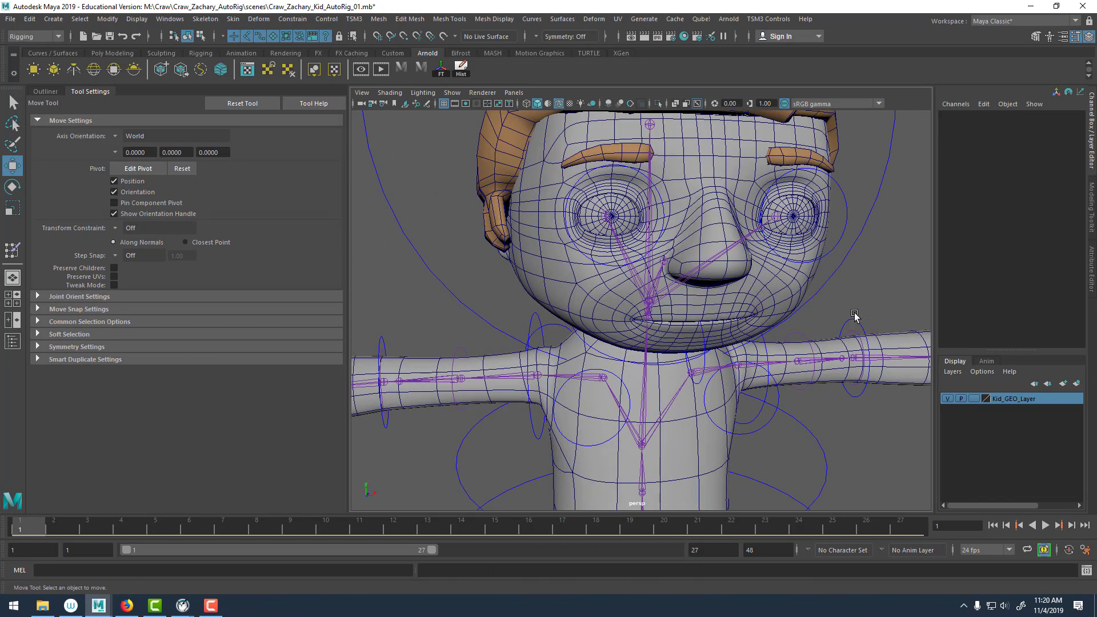
alt+drag(821, 298, 611, 335)
alt+right_drag(611, 334, 707, 335)
alt+drag(706, 337, 717, 279)
click(688, 247)
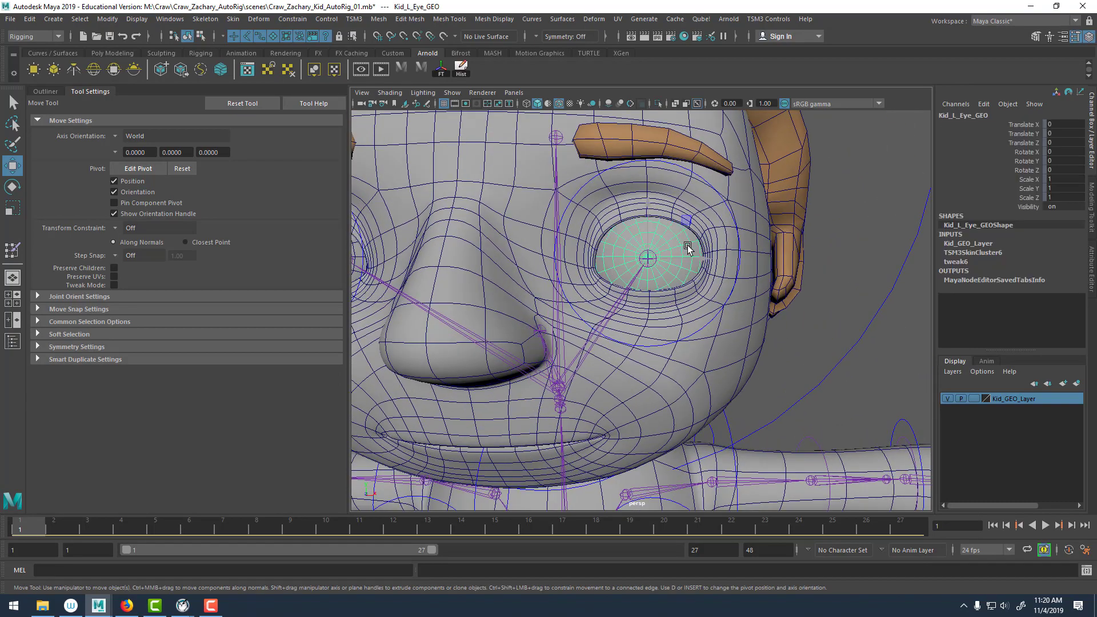
right_drag(688, 248, 668, 259)
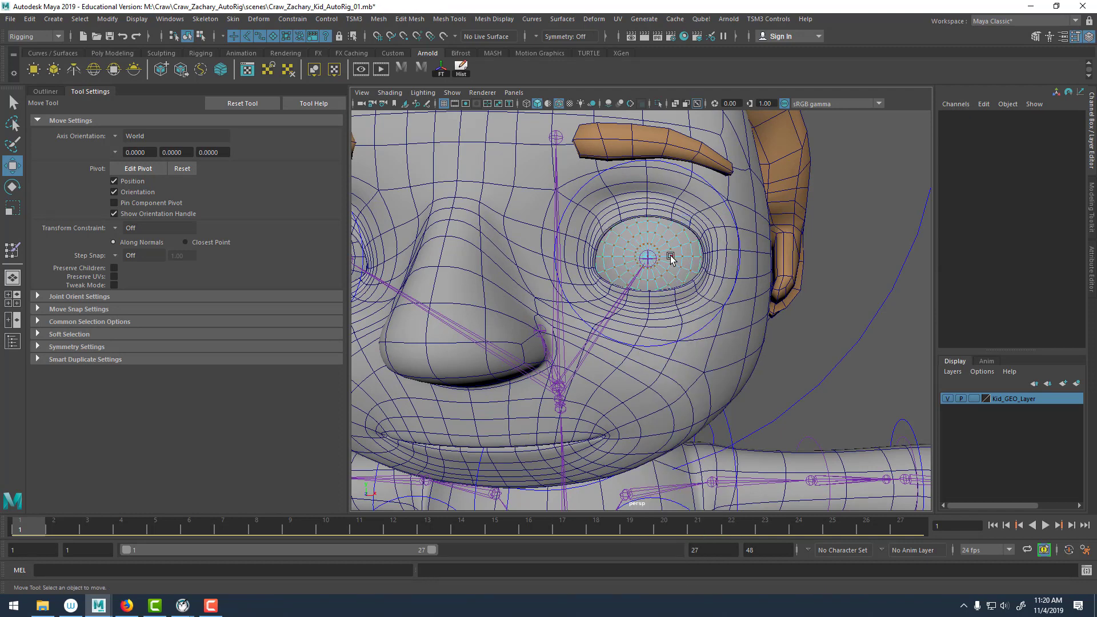
double_click(670, 256)
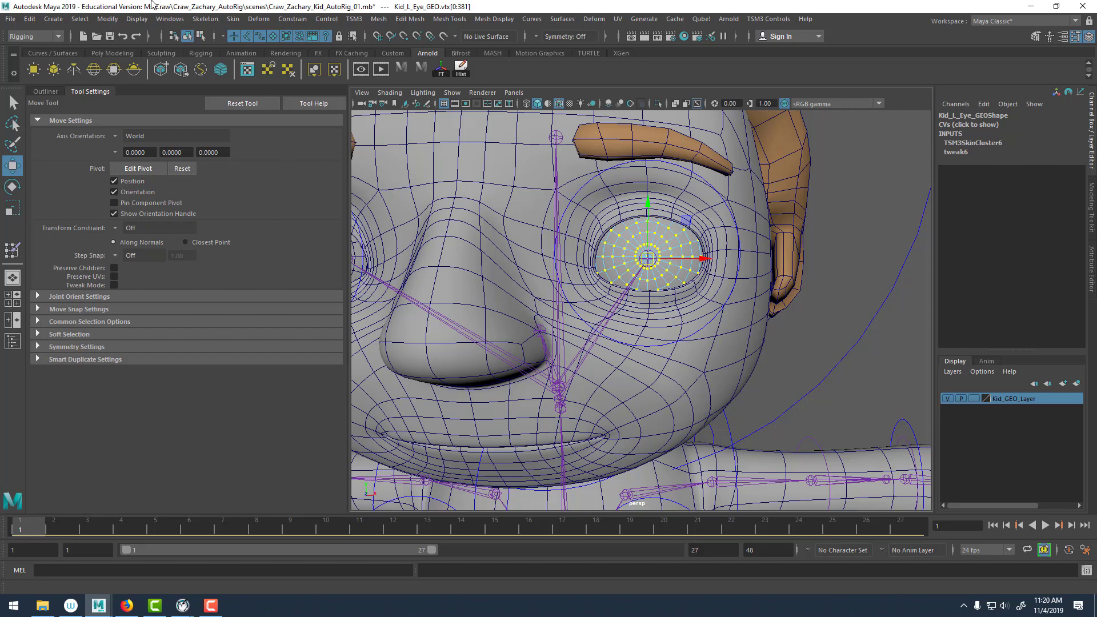
click(170, 19)
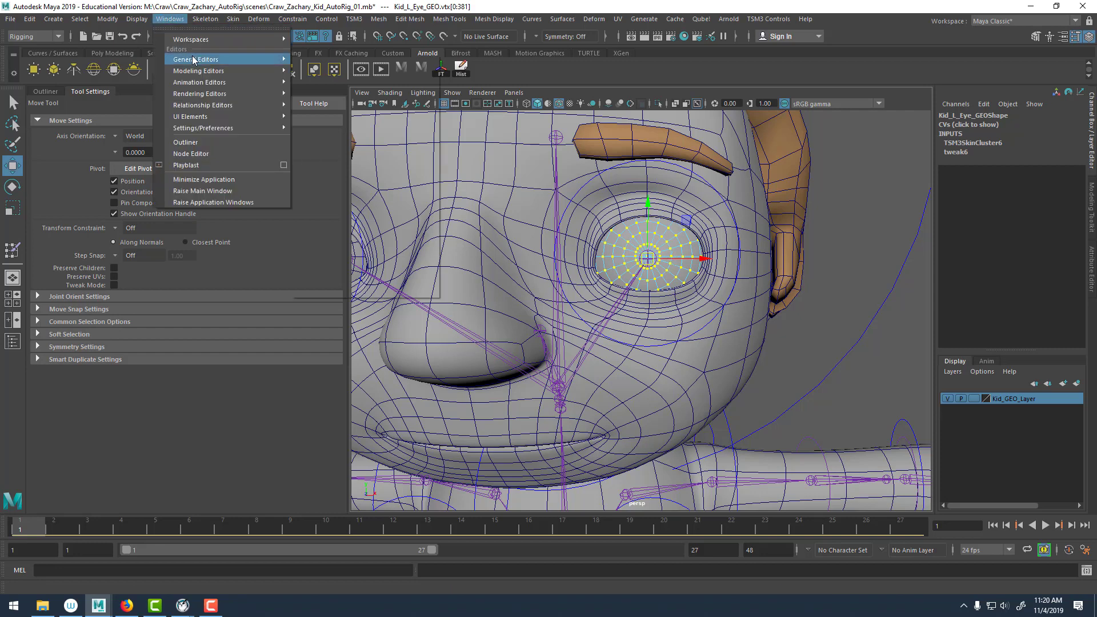
In the Component Editor's Smooth Skins tab, set leftEye1_EyeballJoint to 1 for every left eye vertex.
mouse_move(194, 59)
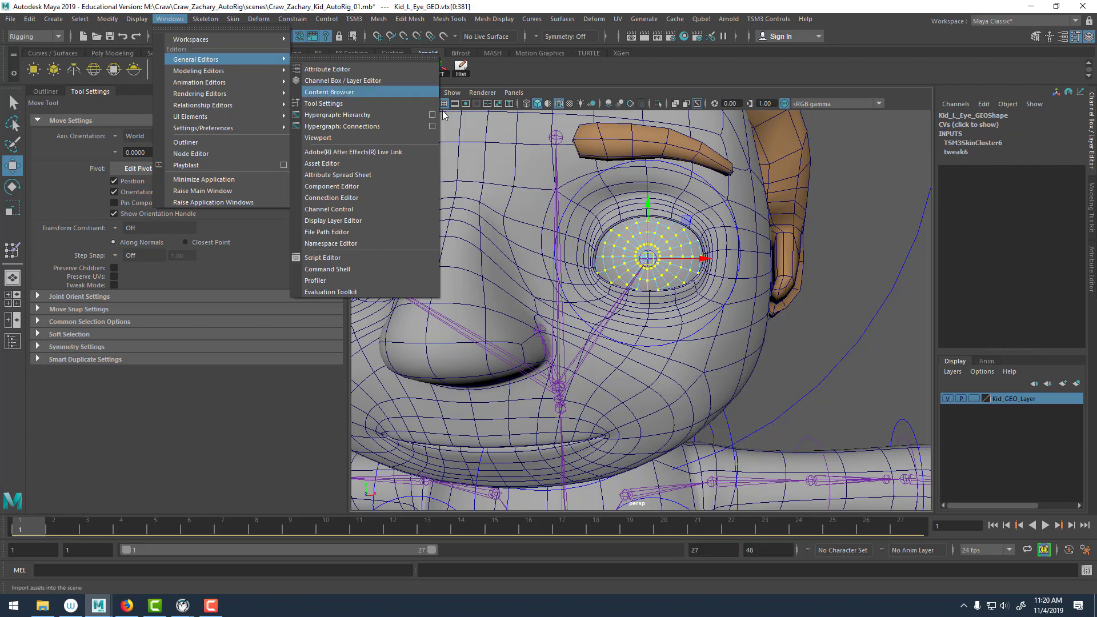
click(359, 192)
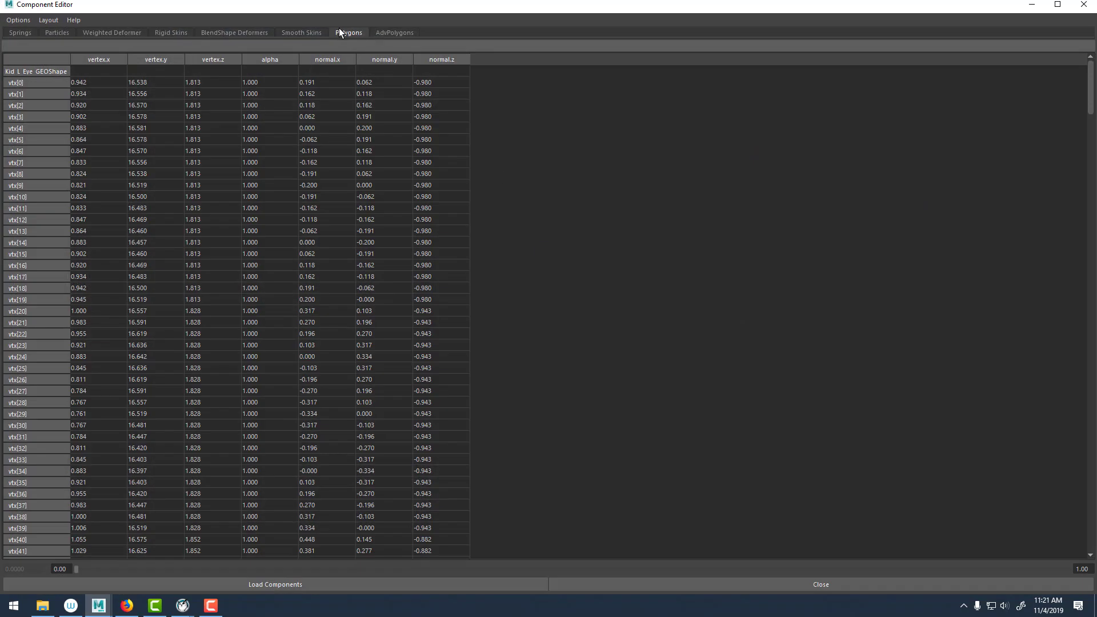
click(301, 33)
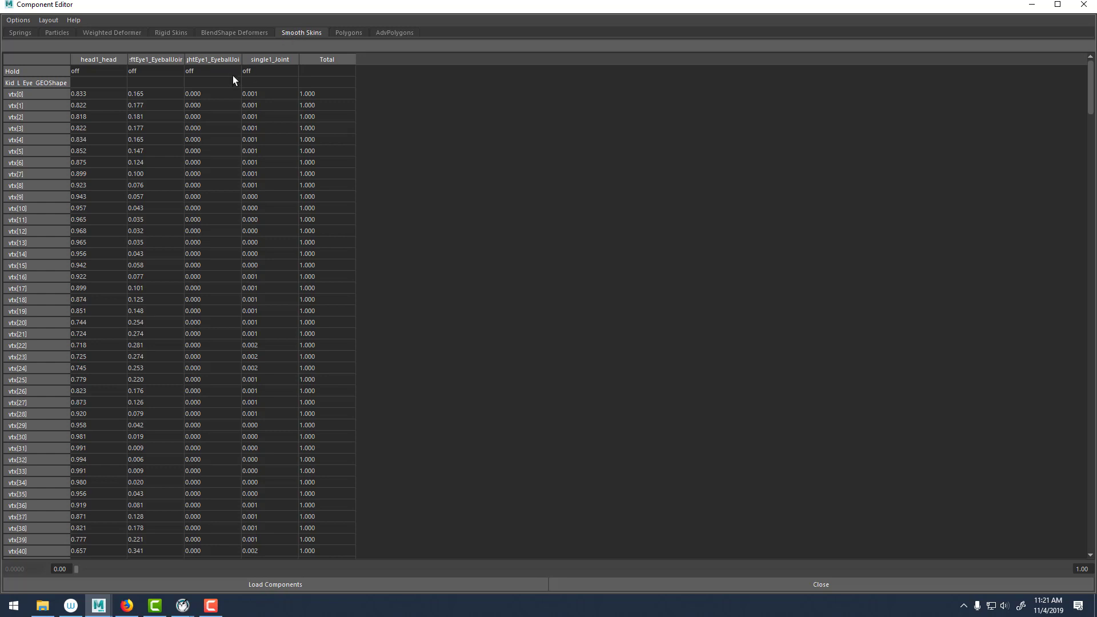
double_click(244, 61)
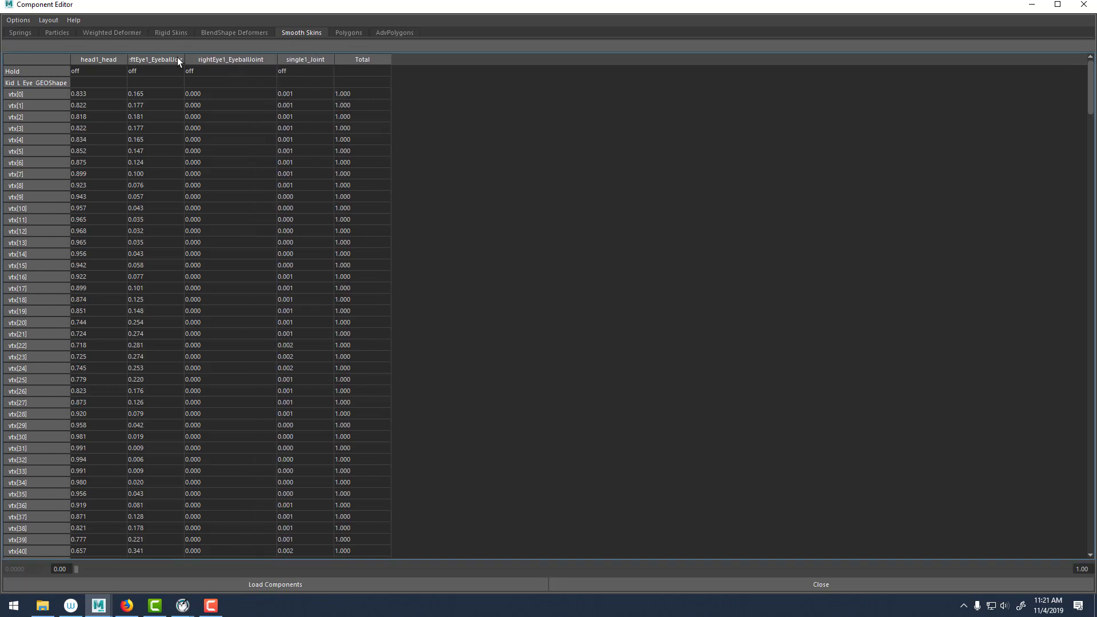
drag(184, 59, 276, 68)
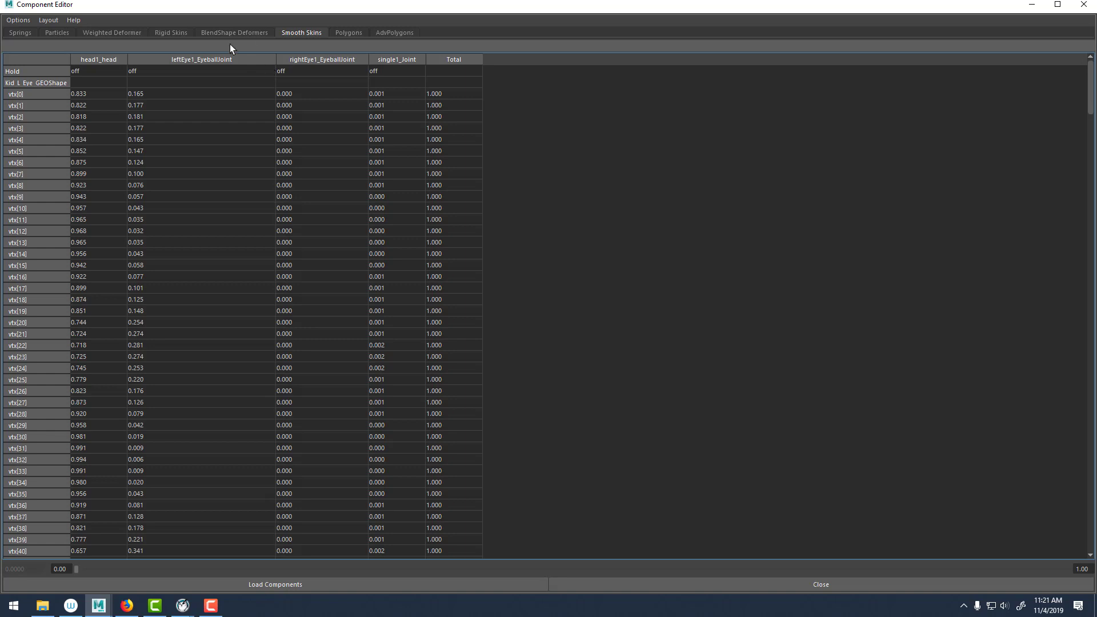
click(205, 94)
click(154, 98)
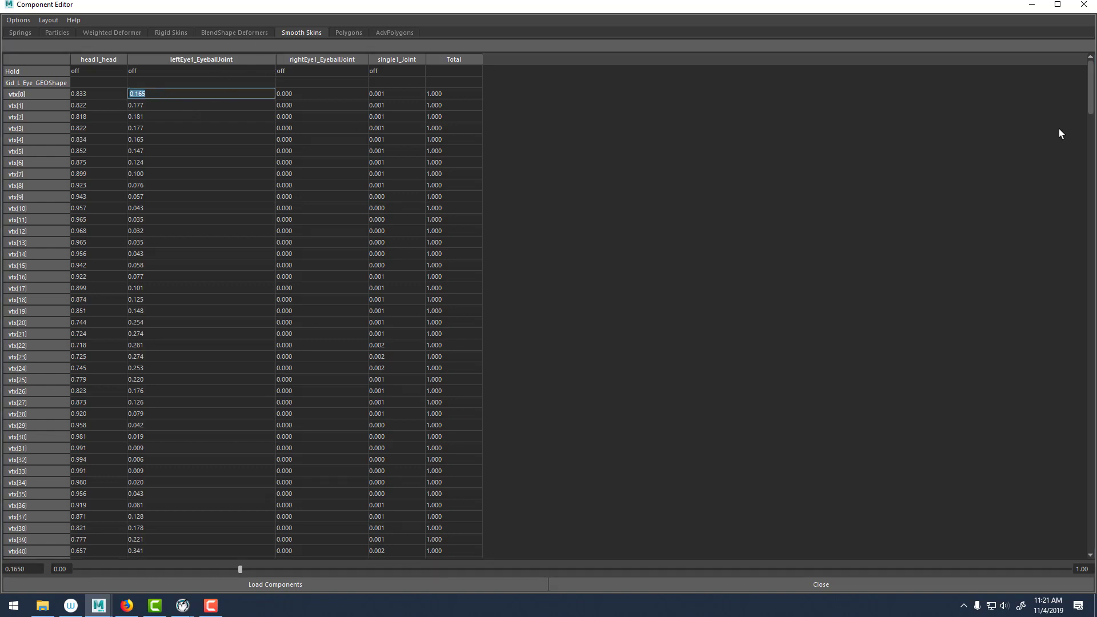
drag(1091, 171, 1084, 584)
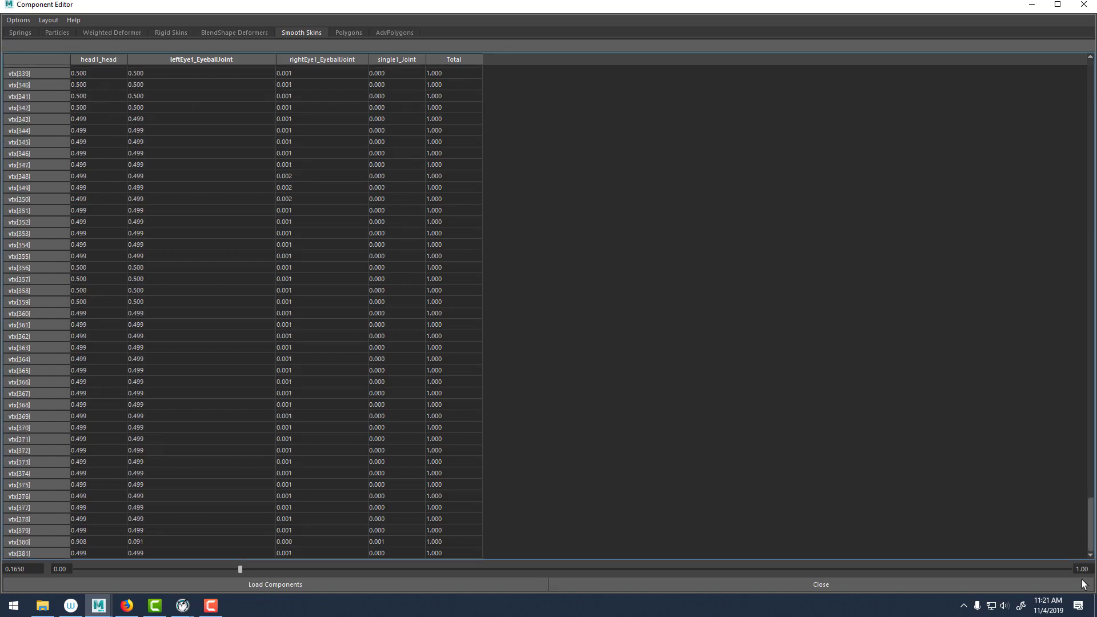
shift+click(161, 553)
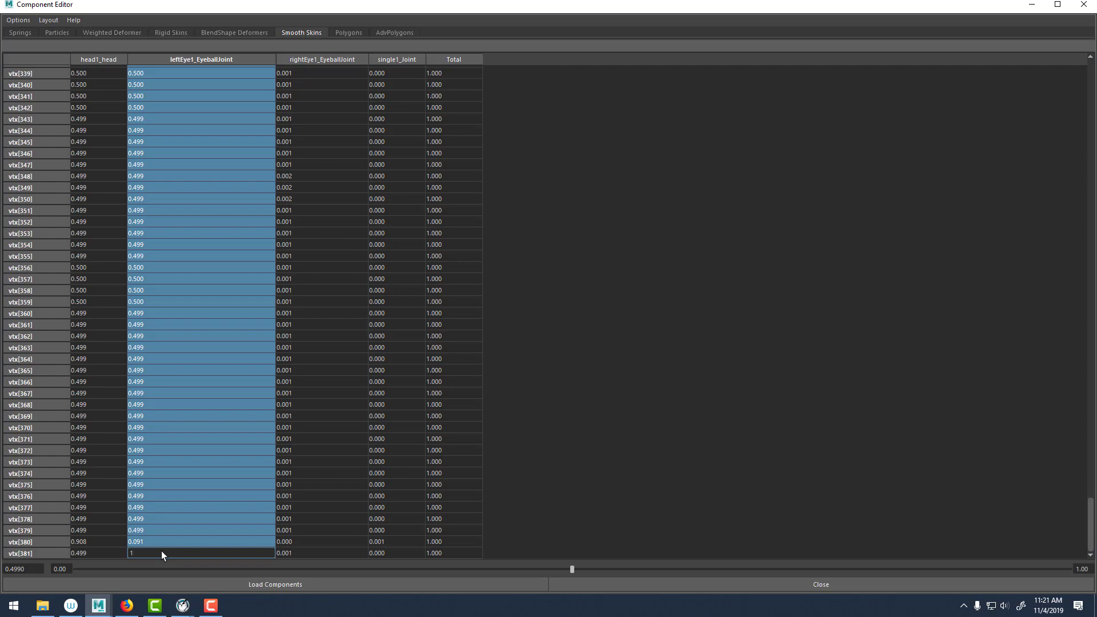
key(Return)
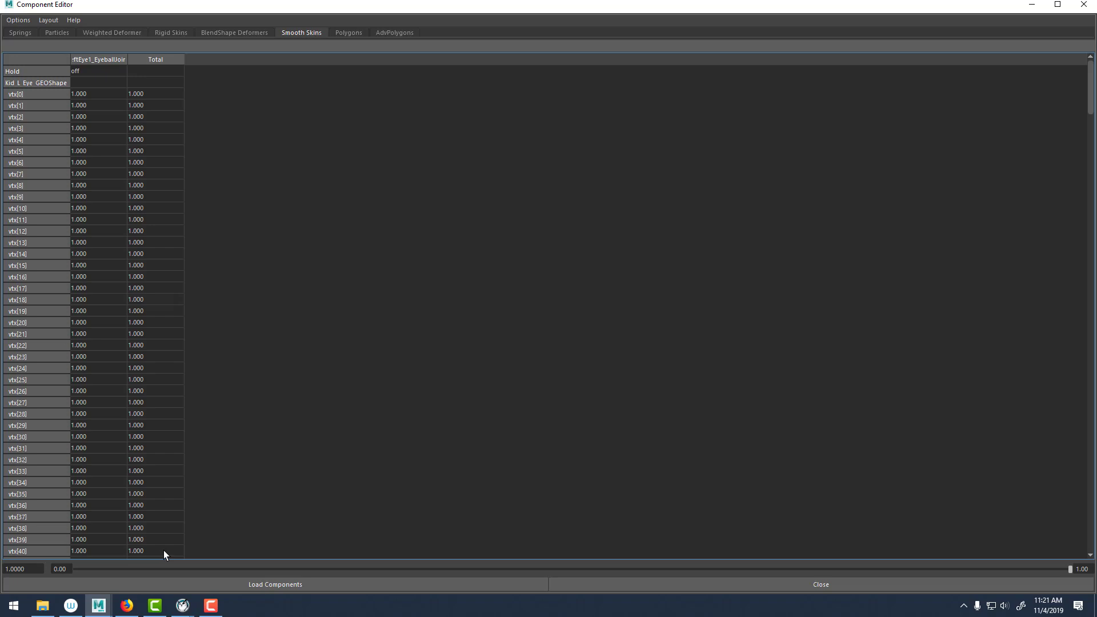
drag(301, 9, 885, 266)
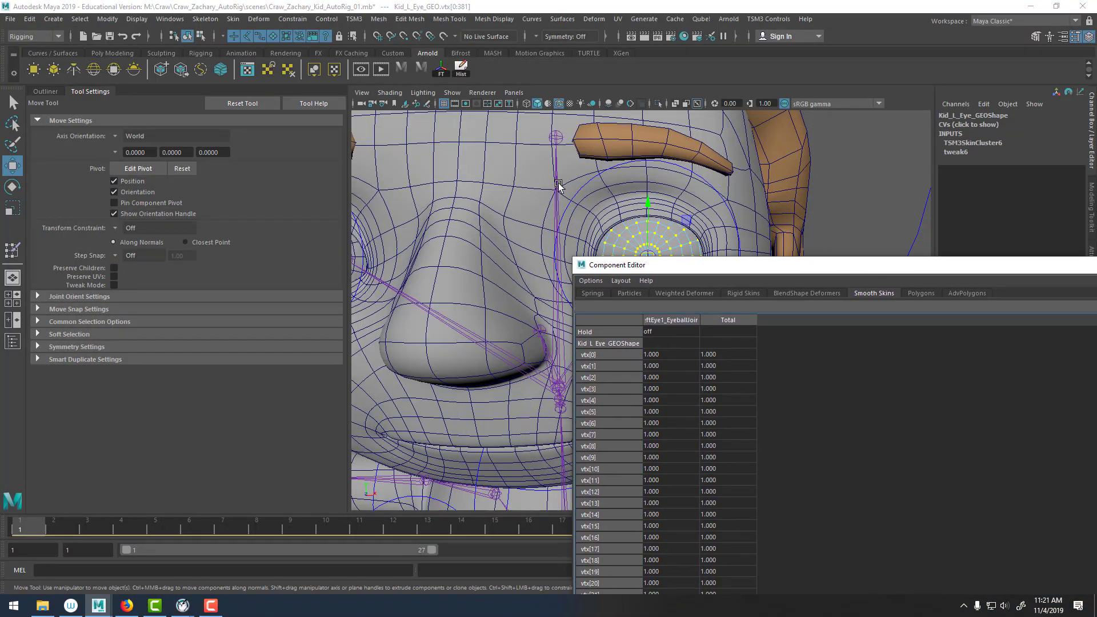
Select all vertices of the right eye mesh Kid_R_Eye_GEO.
scroll(499, 203, up, 1)
click(465, 256)
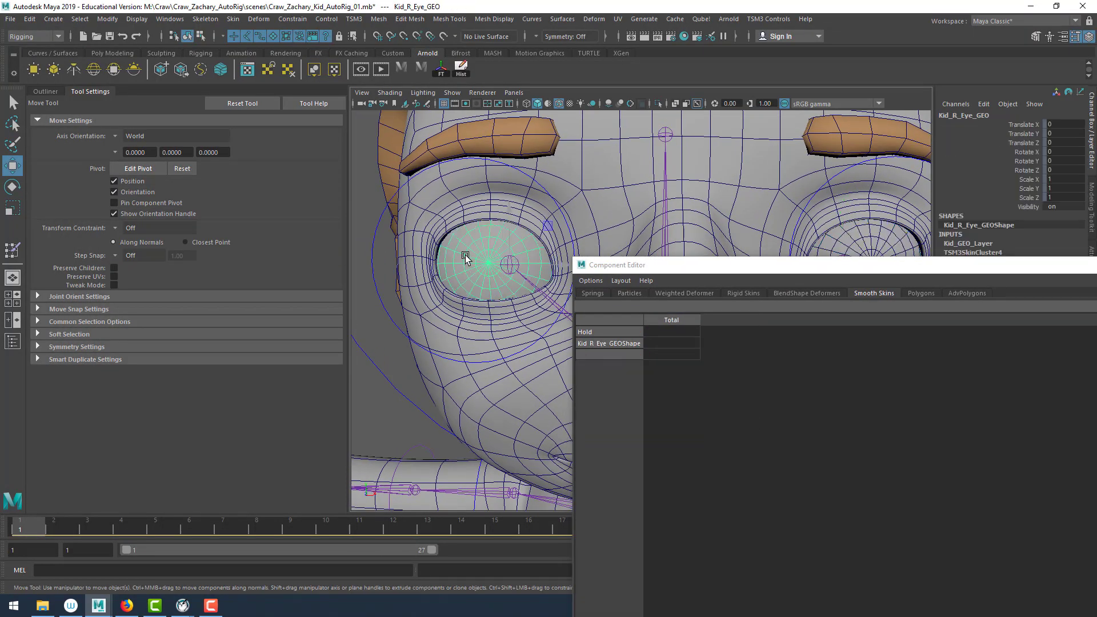
right_drag(465, 256, 437, 261)
double_click(478, 262)
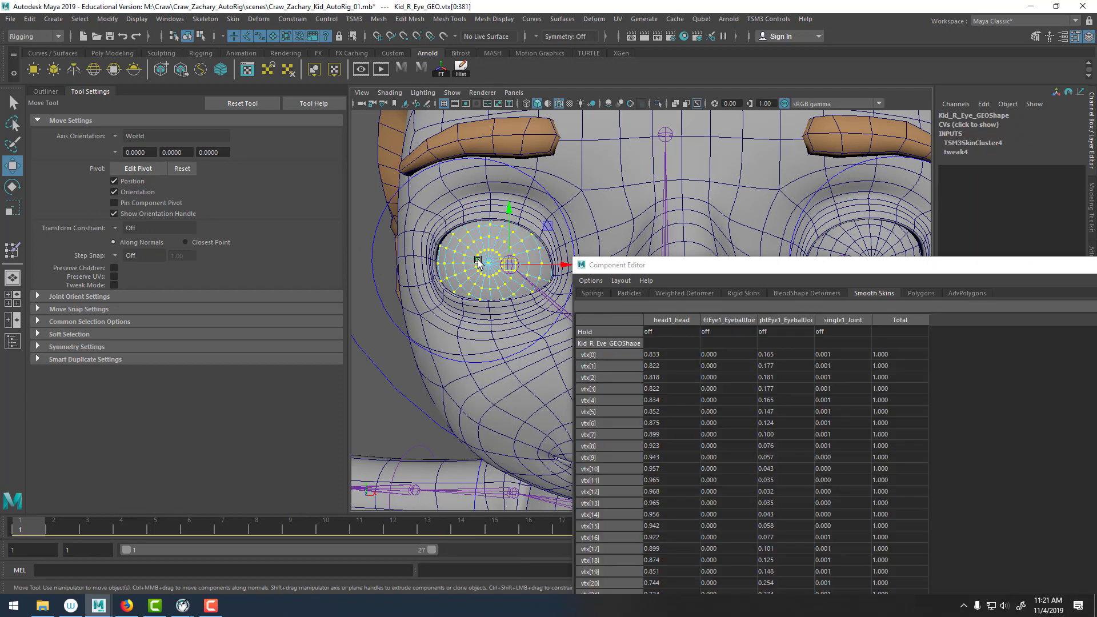
Set rightEye1_EyeballJoint weight to 1 for all right eye vertices, then close the Component Editor.
drag(847, 270, 355, 2)
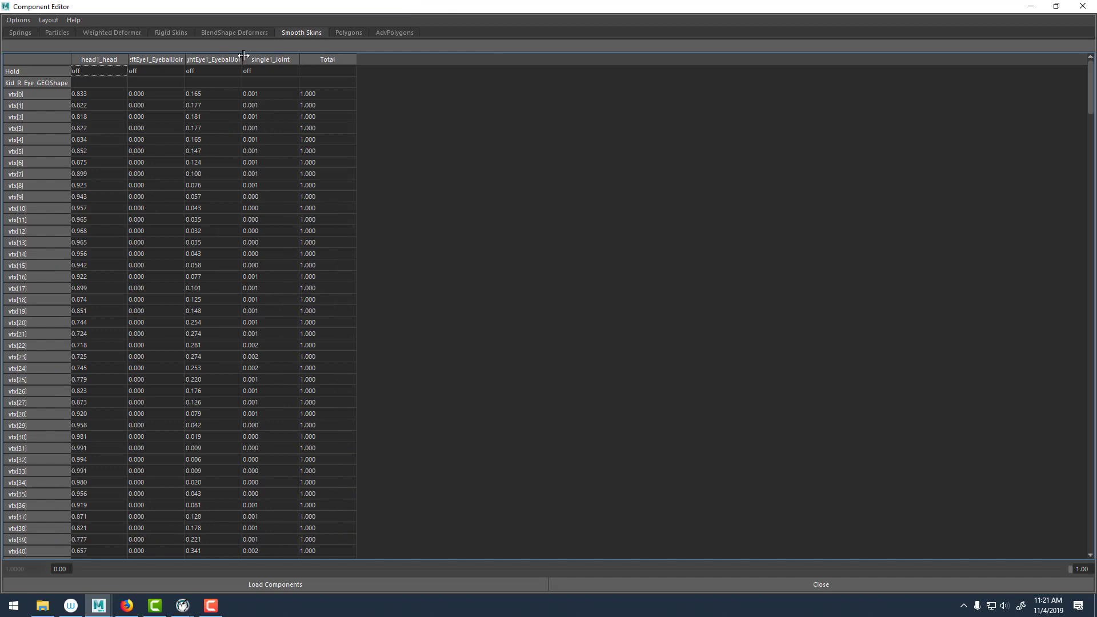
drag(244, 58, 324, 57)
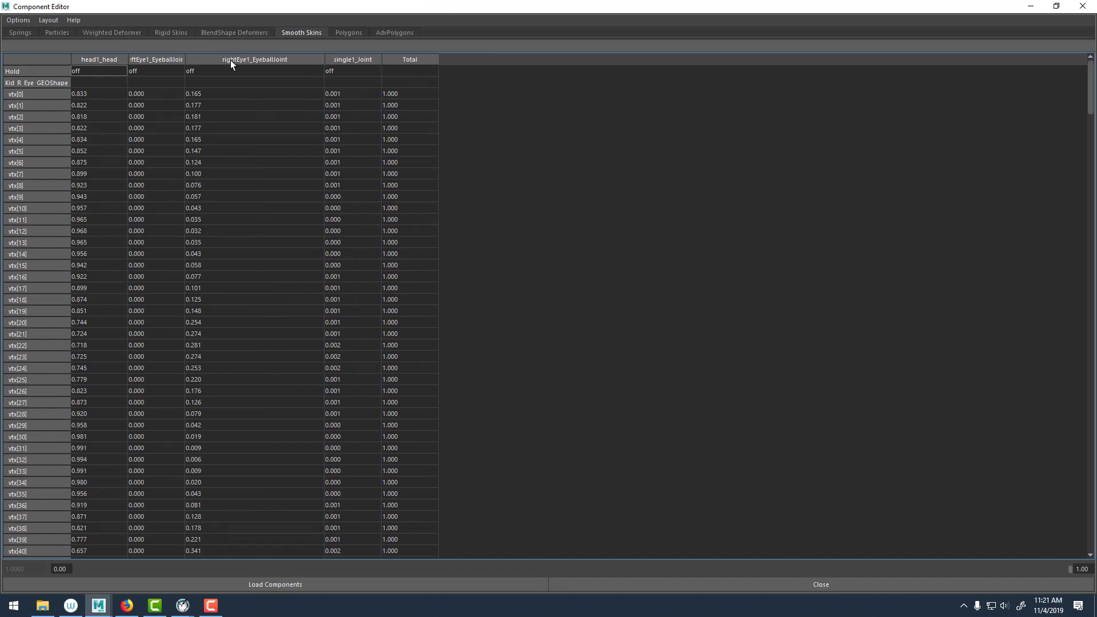
click(237, 93)
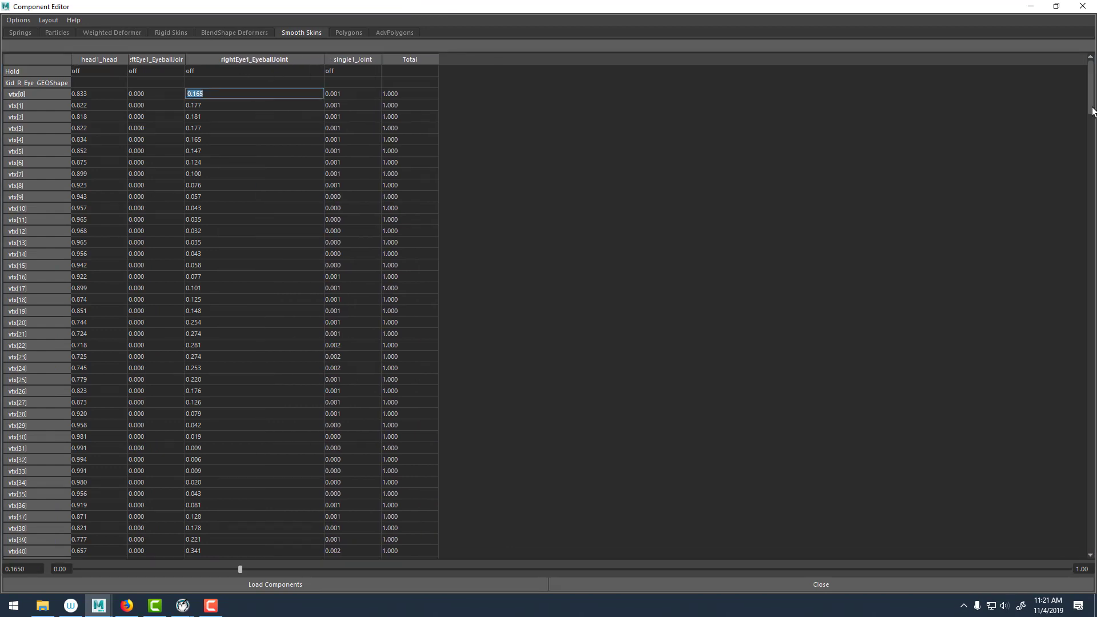
drag(1092, 111, 1090, 537)
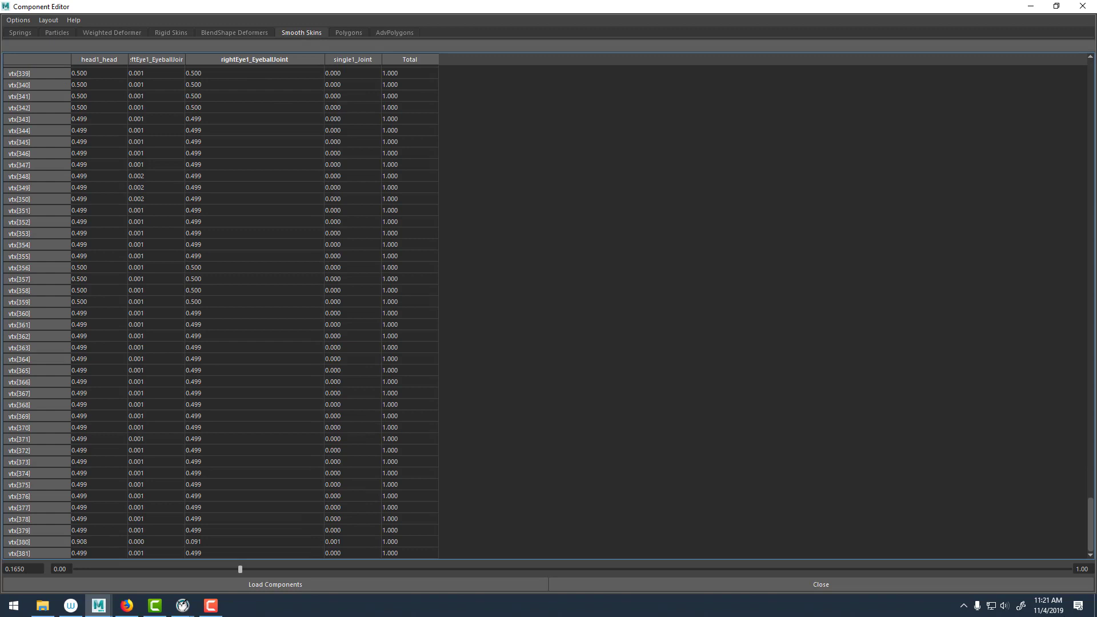
shift+click(218, 553)
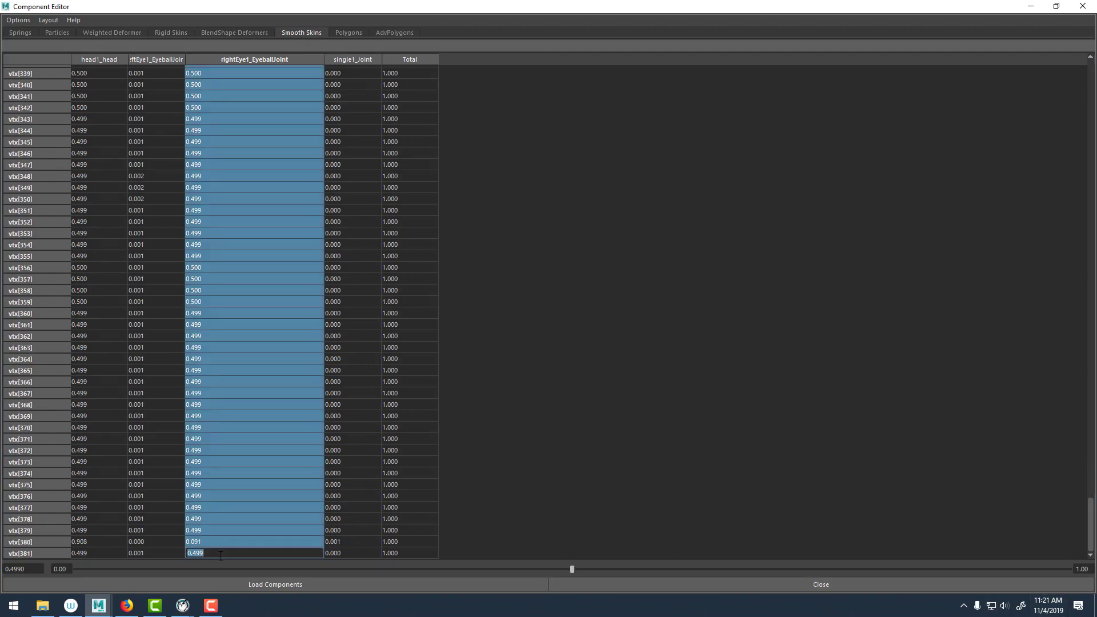
text(1)
key(Return)
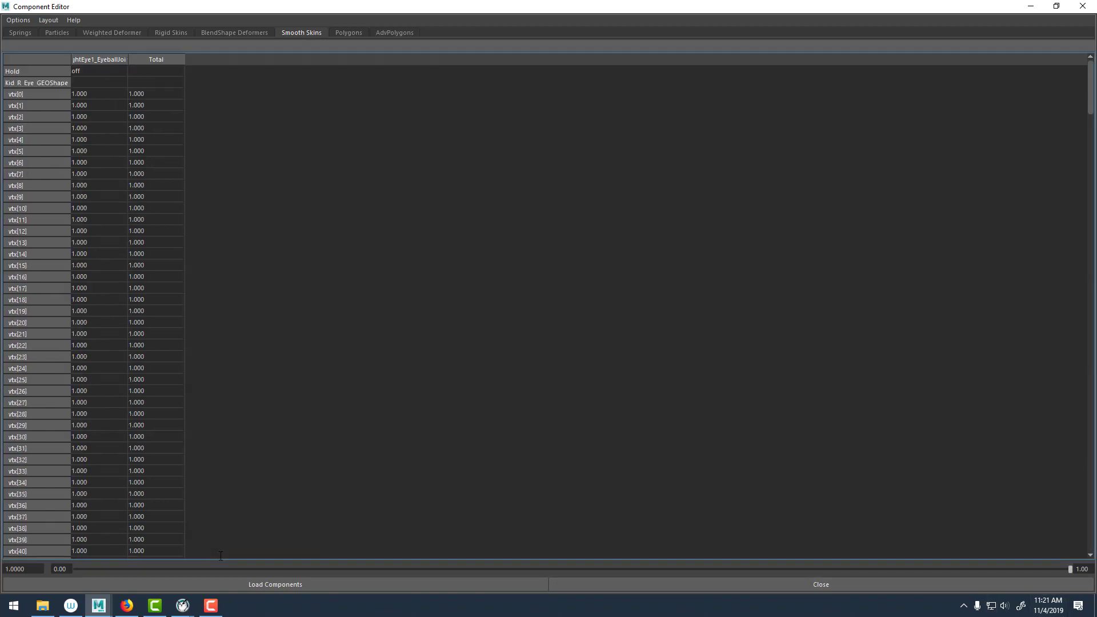
click(1082, 5)
alt+right_drag(664, 239, 537, 241)
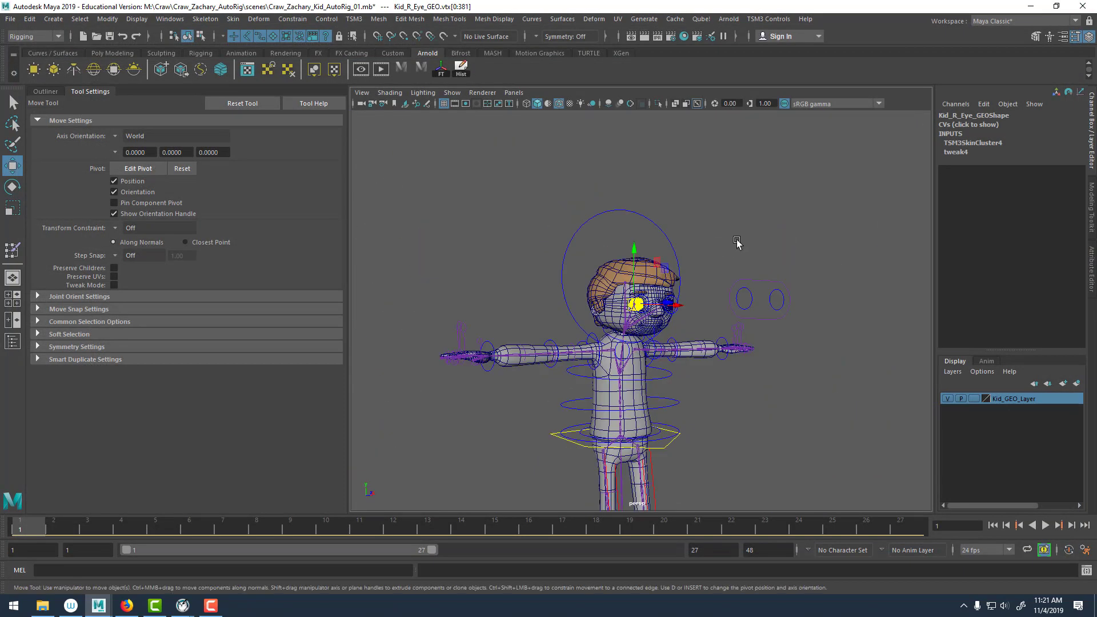
Deselect the eye vertices, then test-move the eye master control and undo it.
click(751, 221)
alt+right_drag(718, 232, 765, 246)
alt+drag(766, 246, 718, 252)
alt+right_drag(718, 252, 793, 264)
click(795, 239)
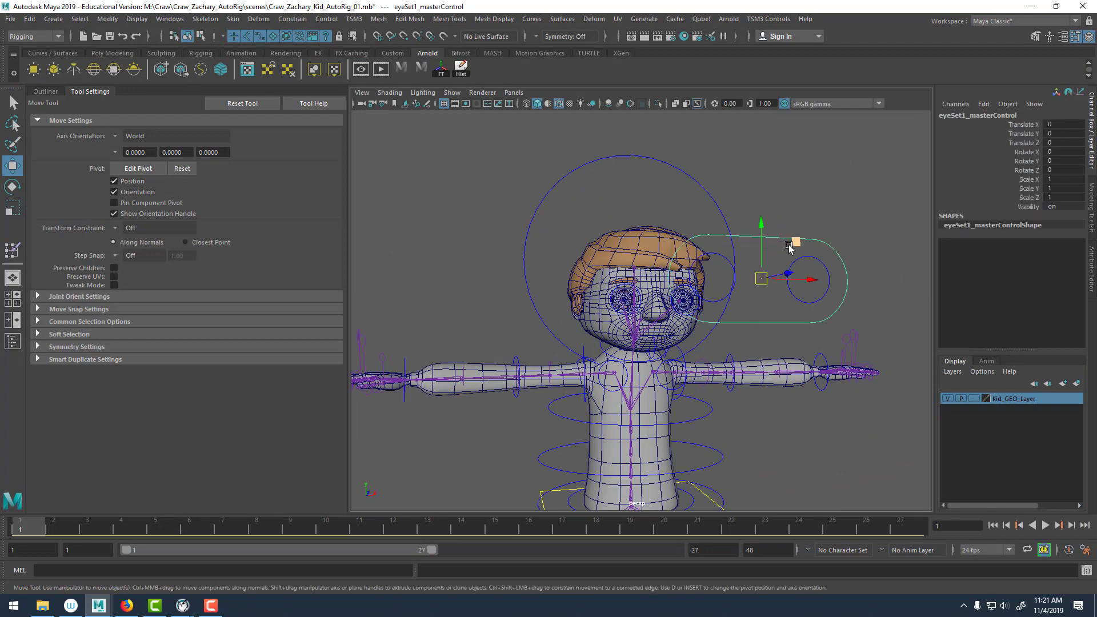
alt+drag(764, 274, 821, 260)
key(ctrl+z)
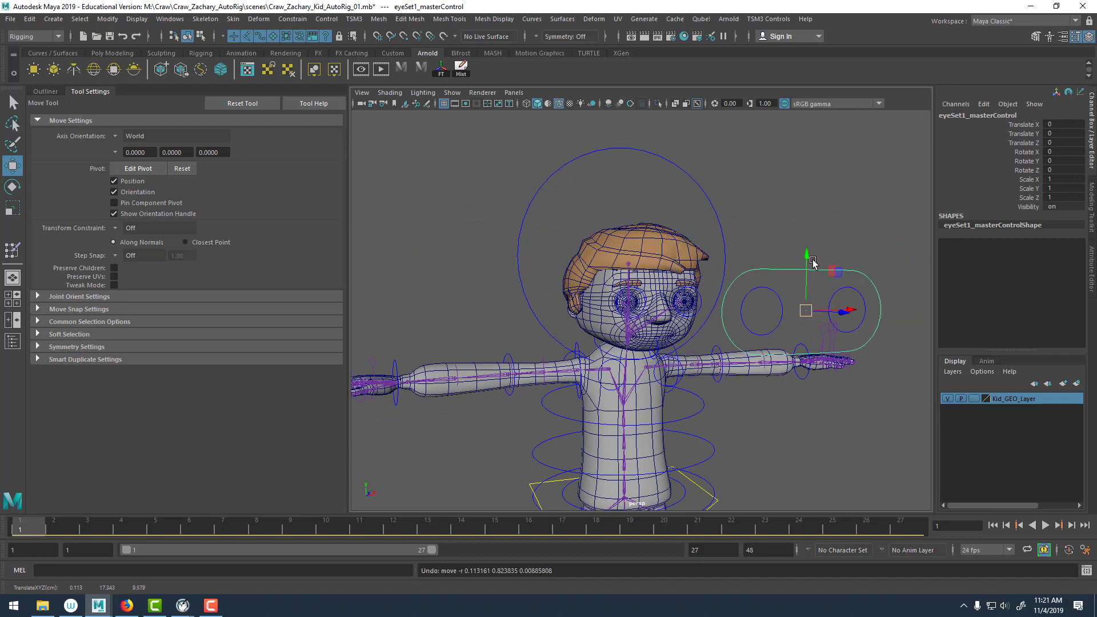
alt+drag(829, 222, 815, 240)
click(846, 237)
Test-move the left and right eye aim controls, undoing each move.
click(832, 278)
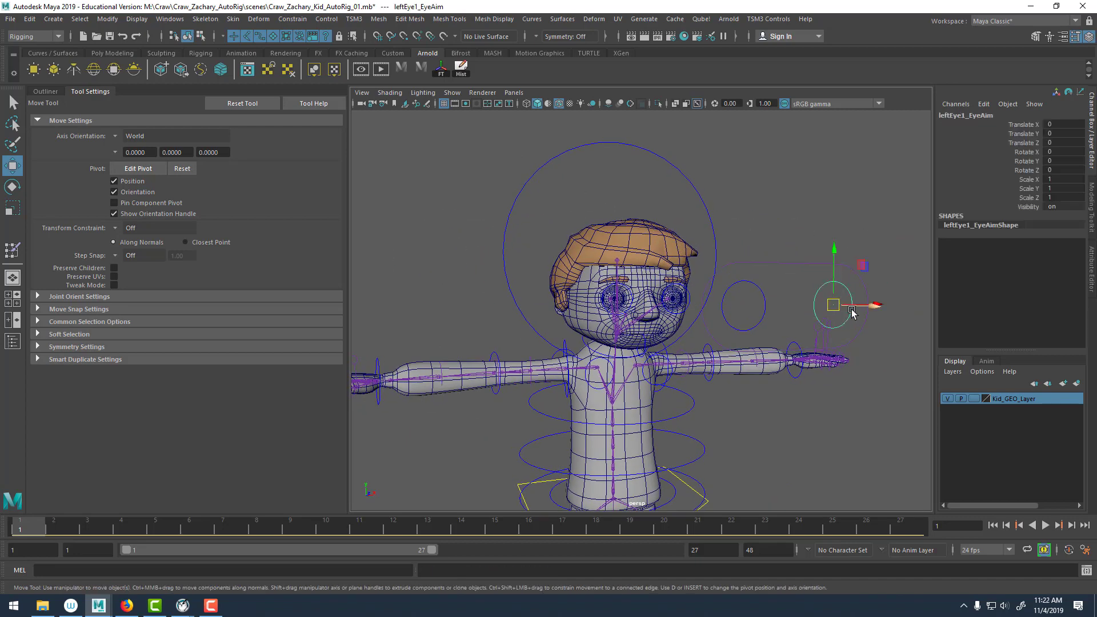
drag(832, 278, 844, 135)
key(ctrl+z)
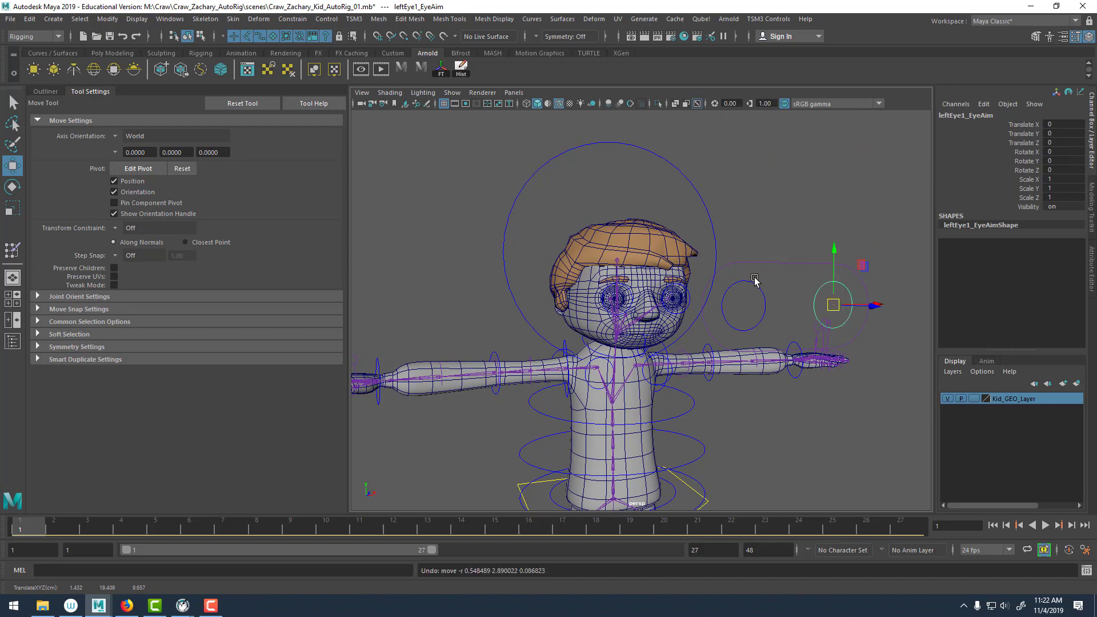
click(742, 308)
drag(743, 309, 515, 310)
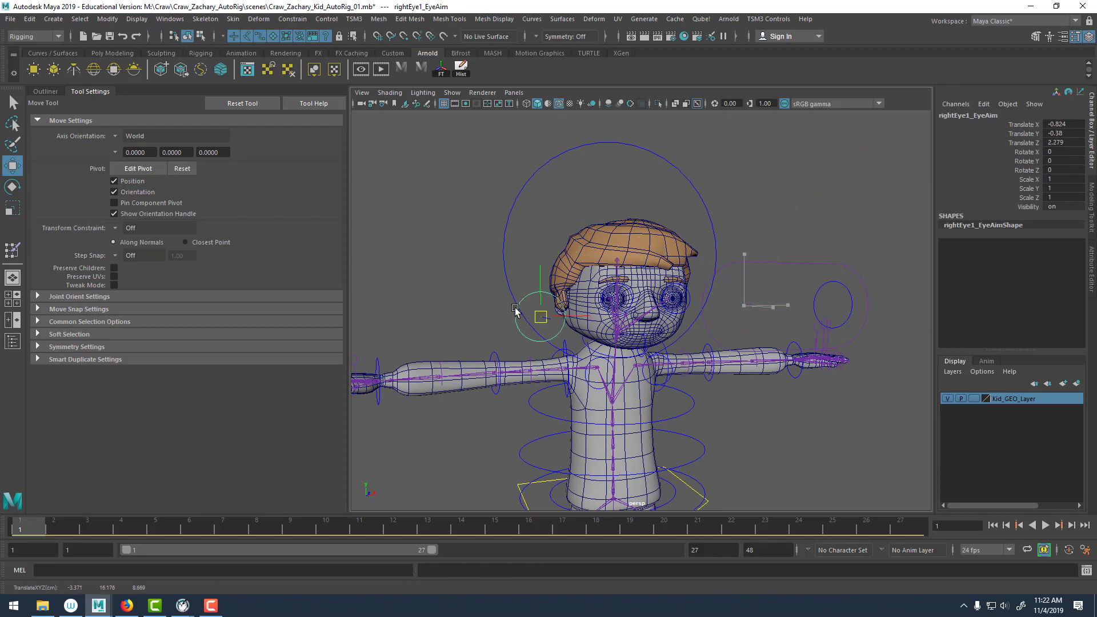
key(ctrl+z)
Rotate the left eye control to check the eyeball turns, then undo the rotation.
alt+drag(574, 274, 620, 286)
alt+right_drag(620, 285, 791, 404)
alt+middle_drag(791, 404, 752, 384)
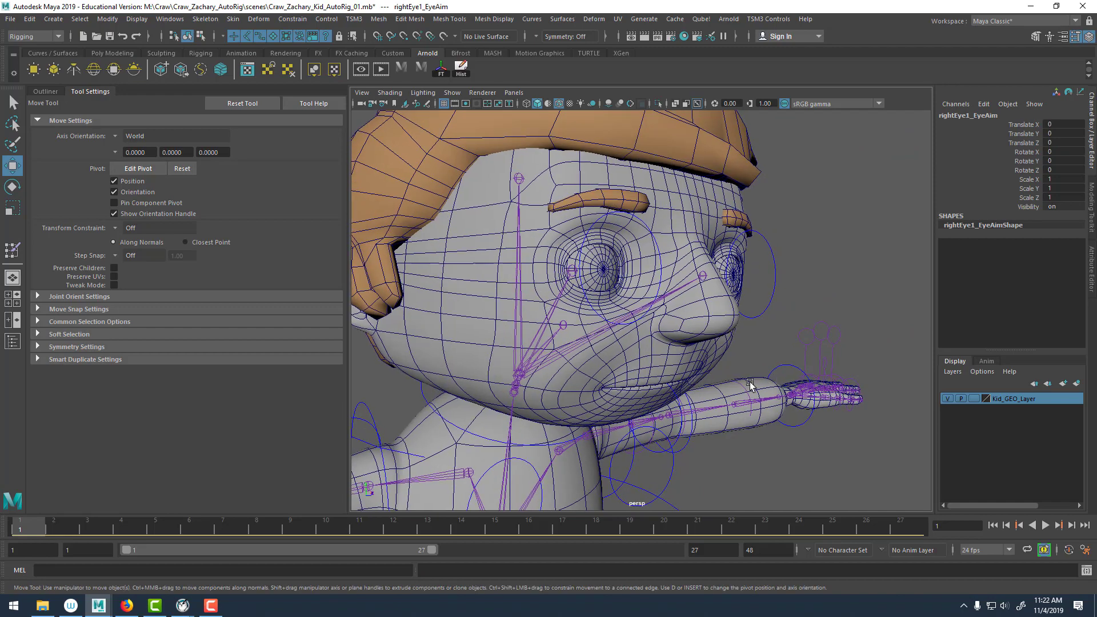
alt+drag(752, 384, 785, 327)
alt+drag(807, 289, 678, 336)
key(e)
key(ctrl+z)
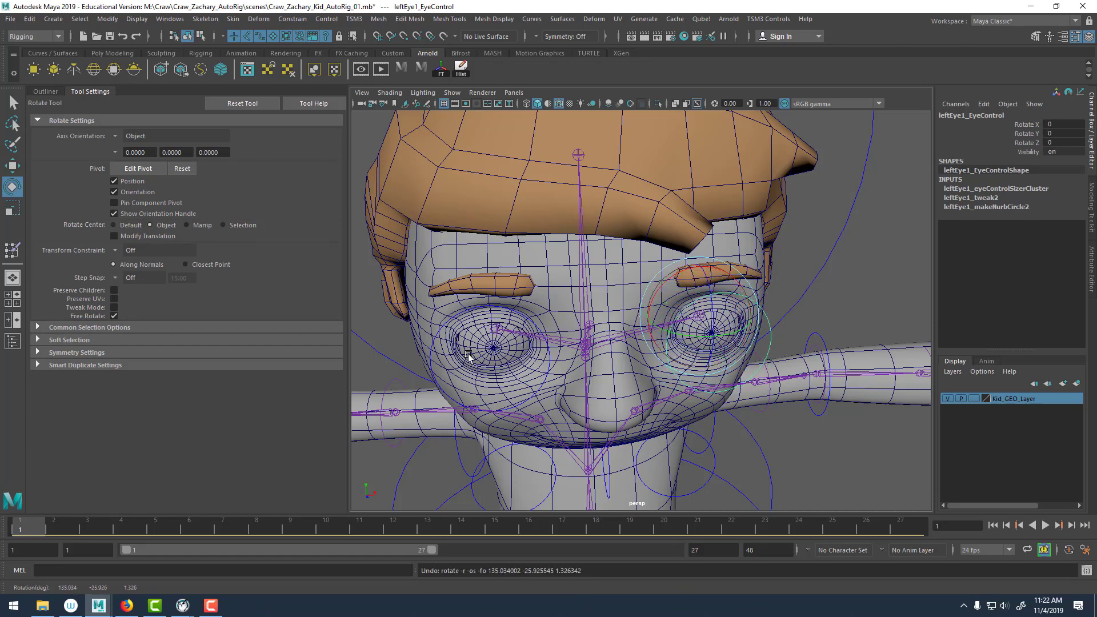
Rotate the right eye control to test it, undo, and zoom out to the full body.
click(428, 349)
alt+drag(428, 349, 405, 305)
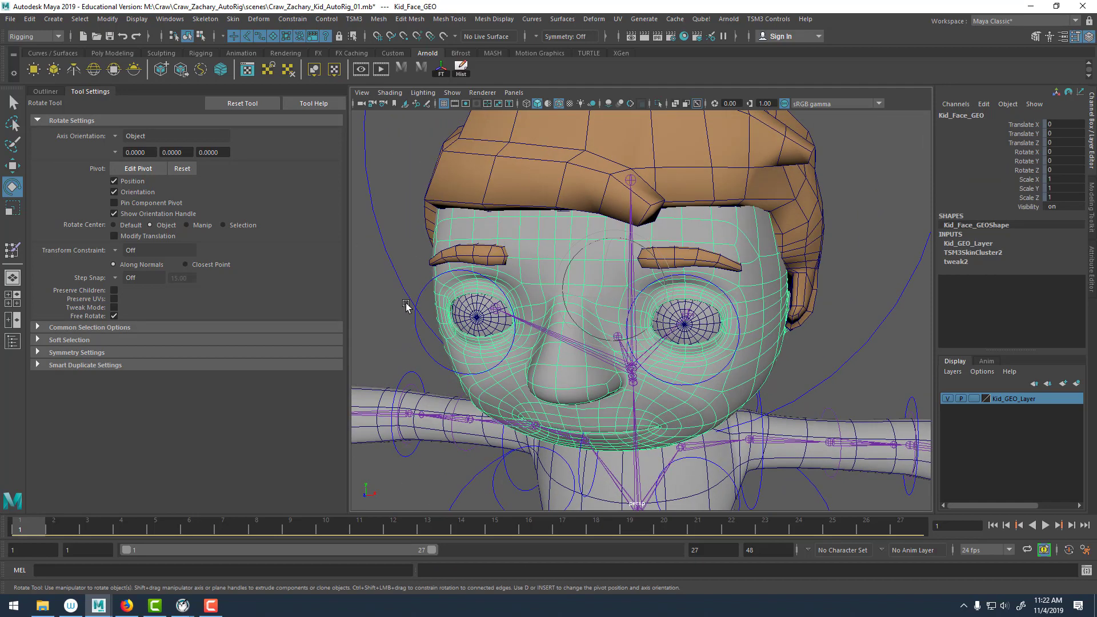
click(421, 299)
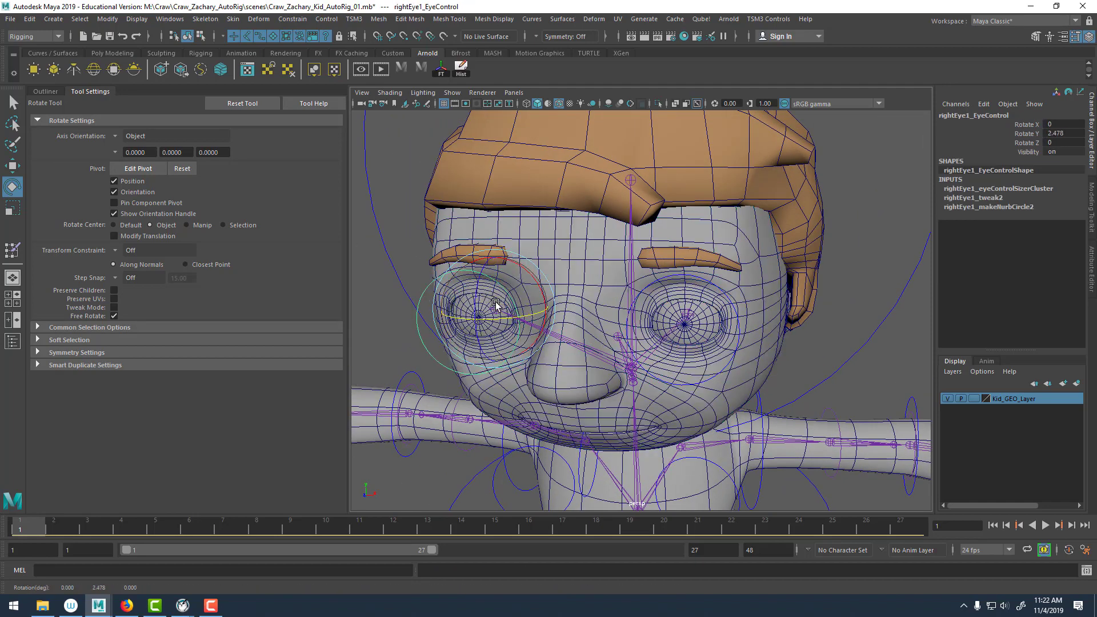
drag(495, 278, 510, 328)
key(ctrl+z)
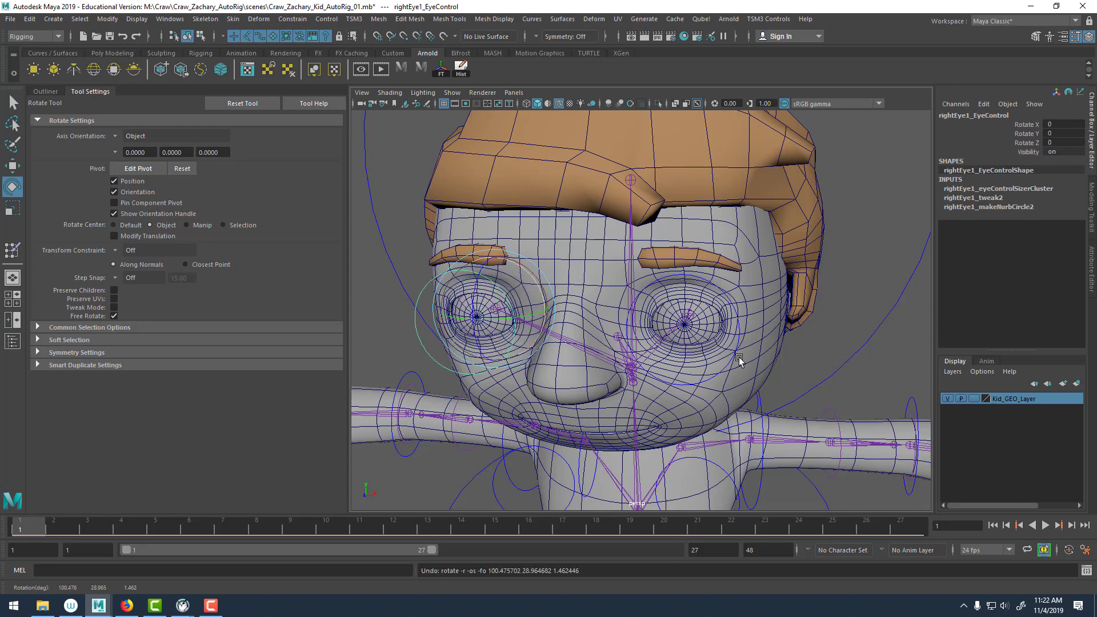
scroll(627, 311, down, 8)
alt+drag(627, 311, 561, 308)
alt+middle_drag(567, 406, 566, 271)
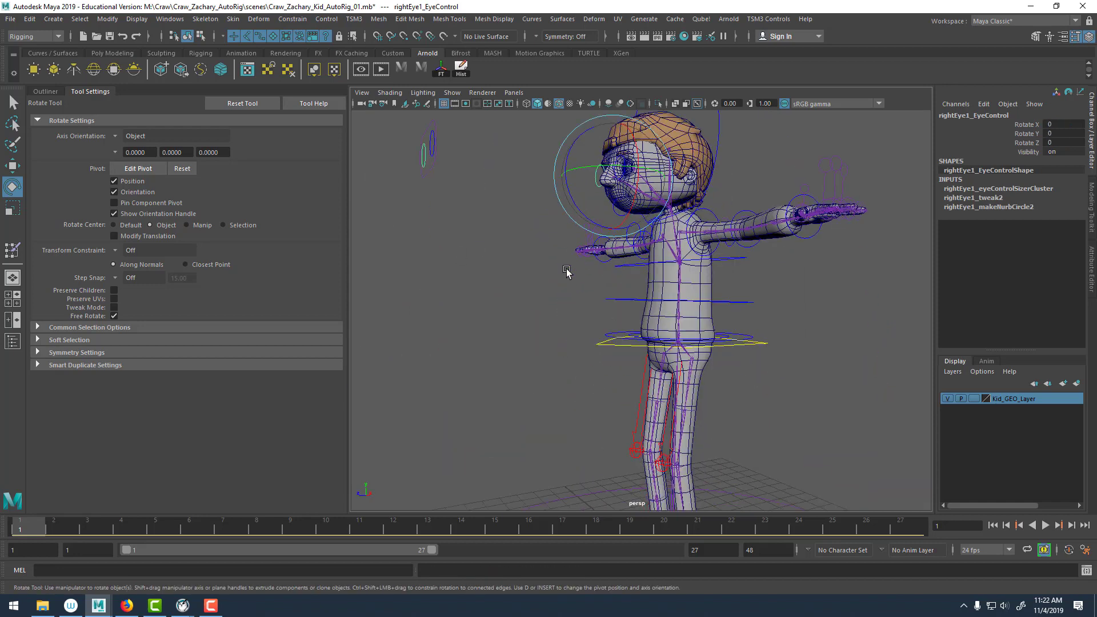
Test-crouch the Kid by dropping TSM3_upper_body in Y, then undo back to standing.
click(543, 291)
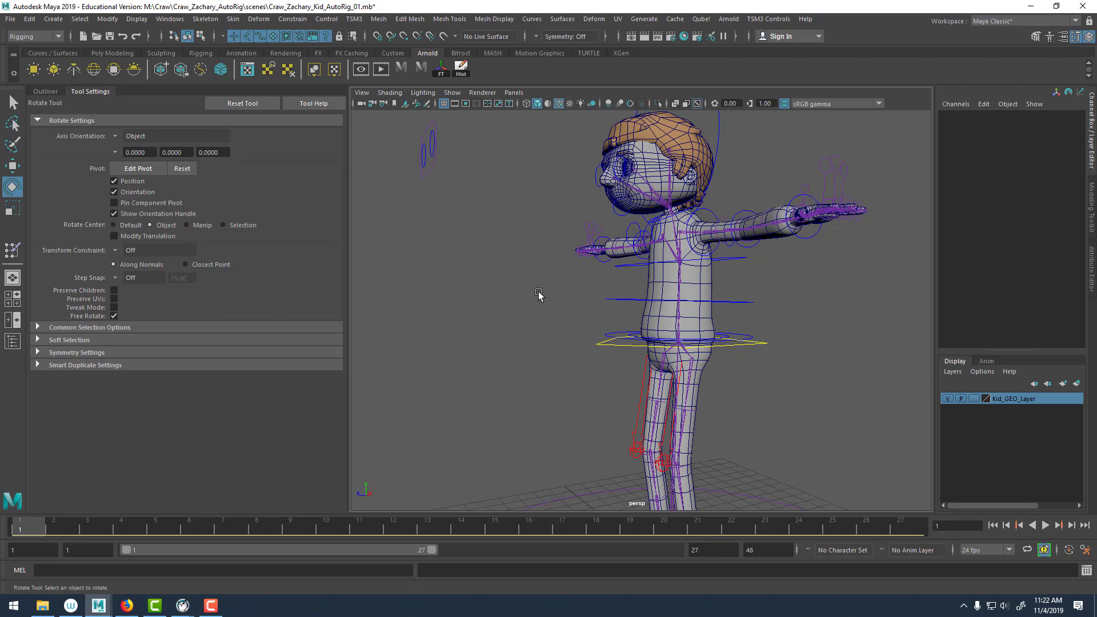
alt+drag(504, 409, 576, 340)
alt+drag(584, 262, 684, 332)
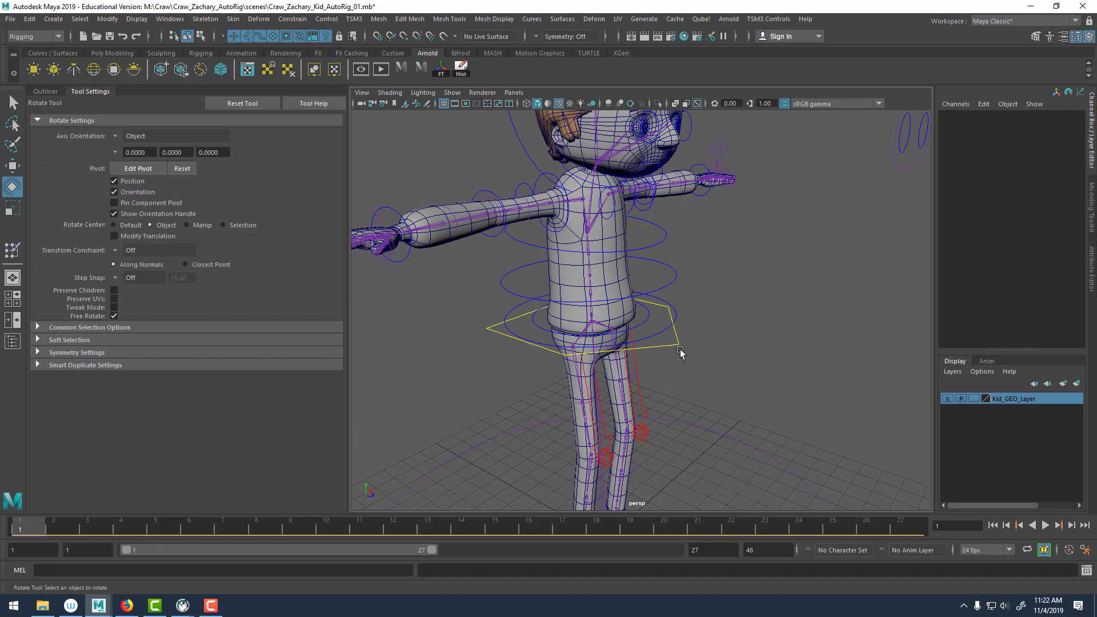
key(w)
click(682, 344)
scroll(594, 270, down, 3)
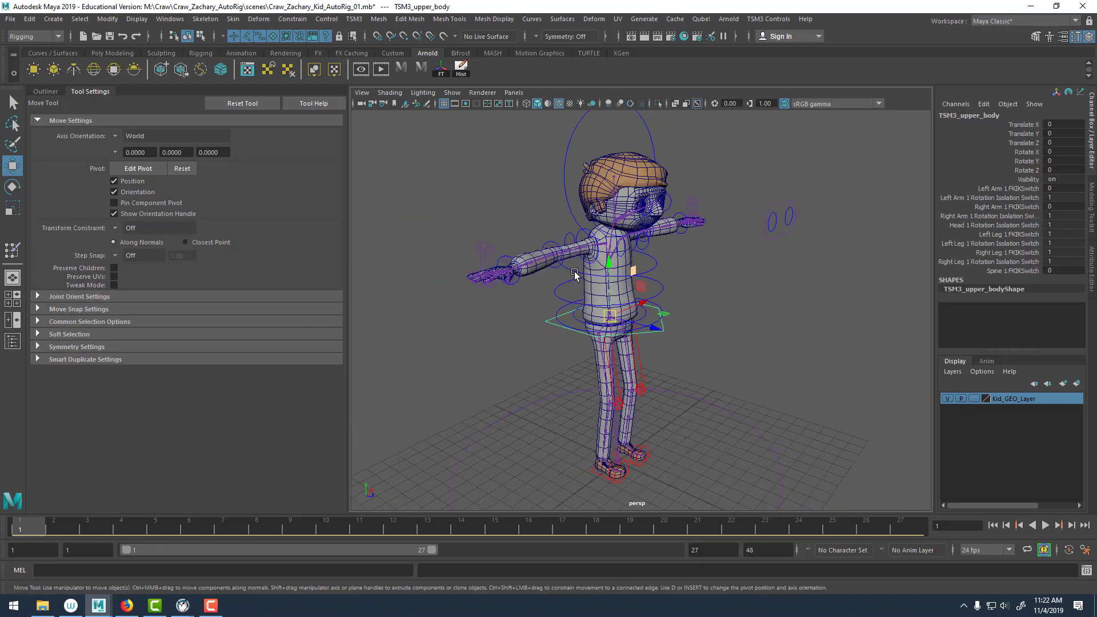
drag(605, 309, 606, 394)
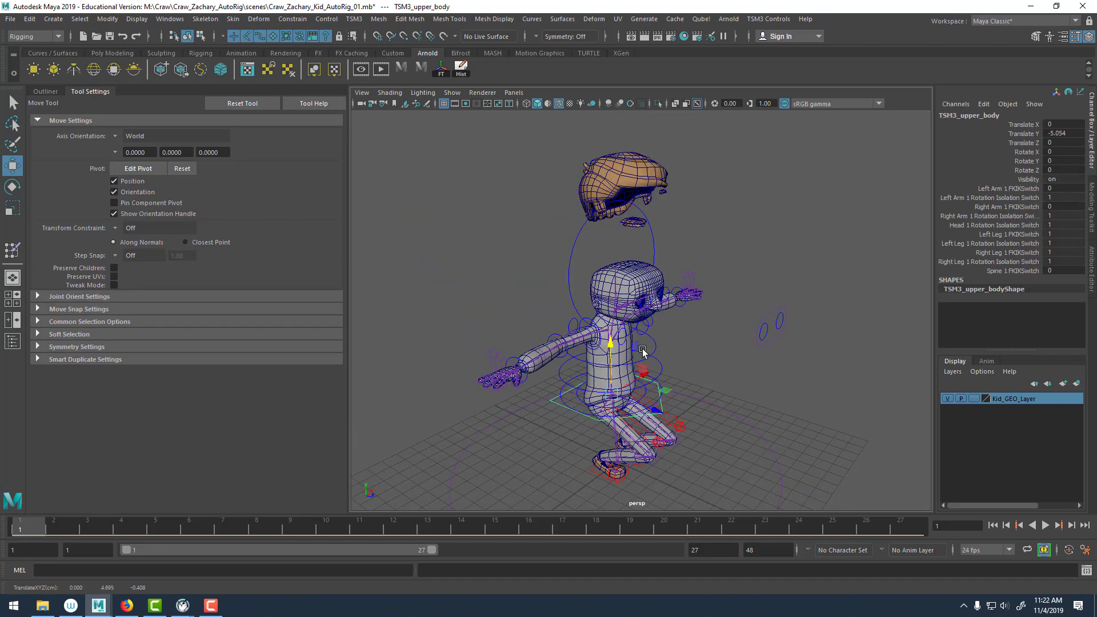
key(ctrl+z)
click(788, 273)
alt+middle_drag(560, 190, 558, 319)
scroll(558, 320, up, 5)
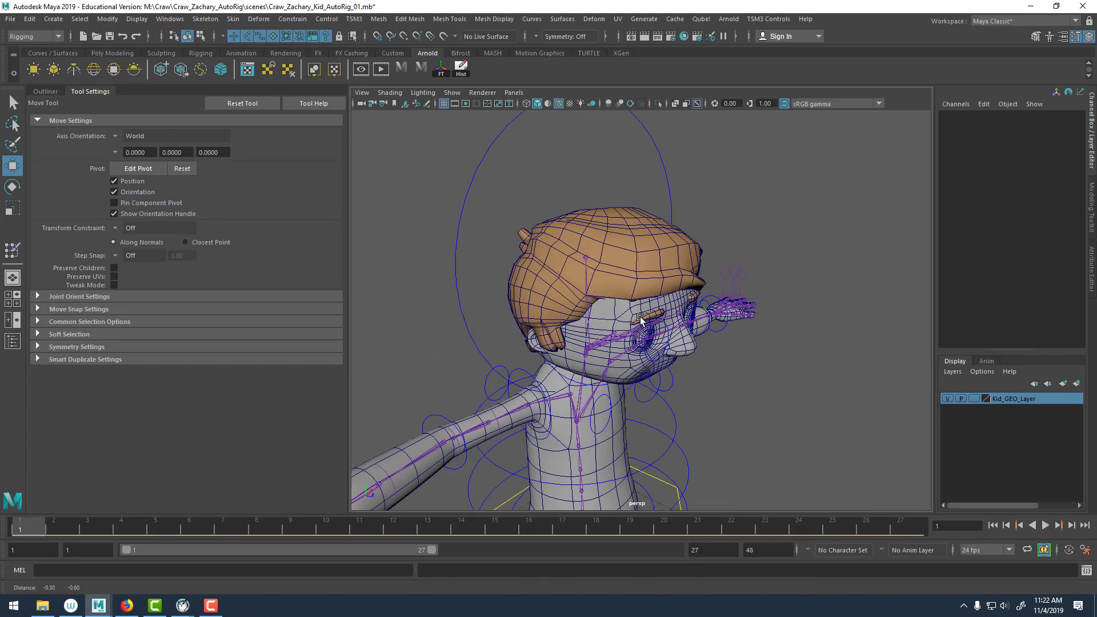
Select the hair mesh and both eyebrow meshes together.
click(631, 221)
scroll(592, 237, up, 3)
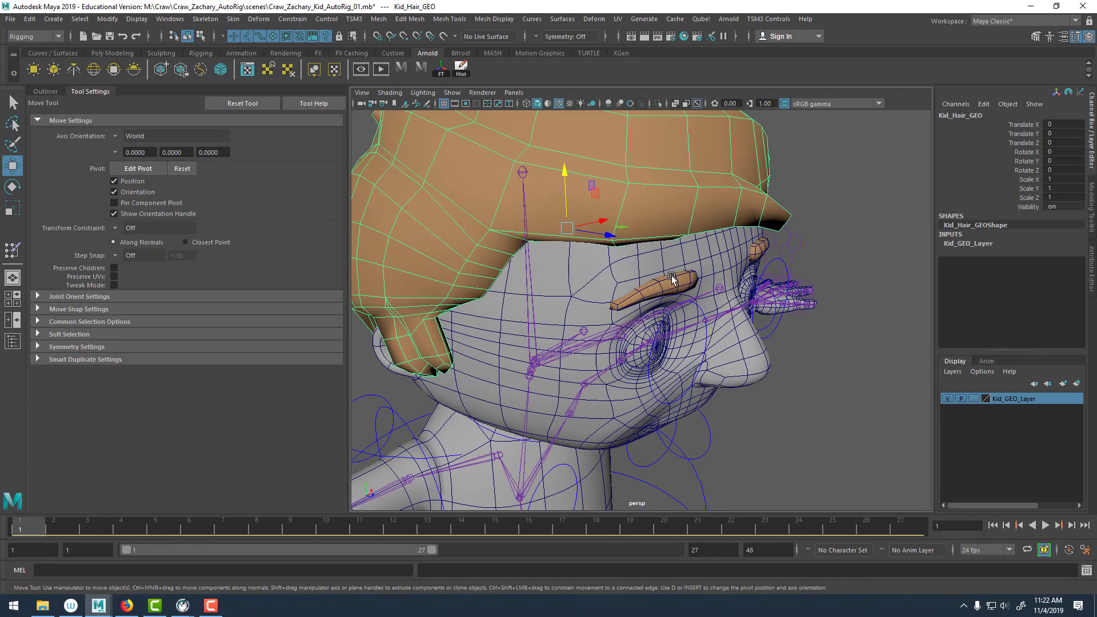
click(672, 279)
click(754, 252)
click(754, 251)
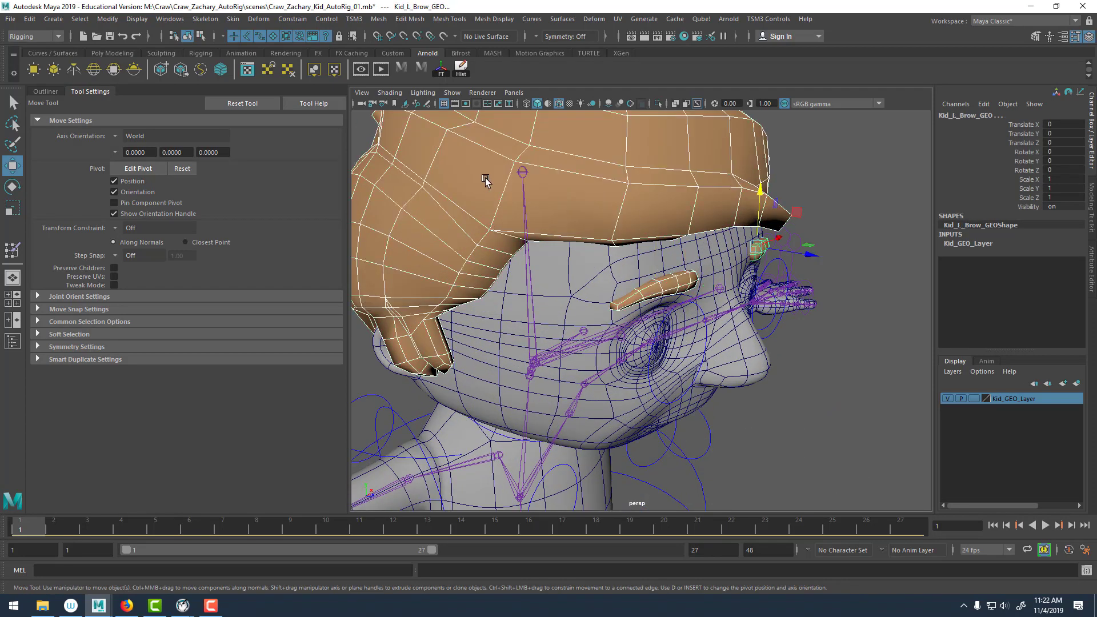
Parent the hair and eyebrows to the head joint.
mouse_move(528, 288)
alt+mouse_down()
mouse_move(500, 286)
mouse_move(528, 289)
alt+mouse_up()
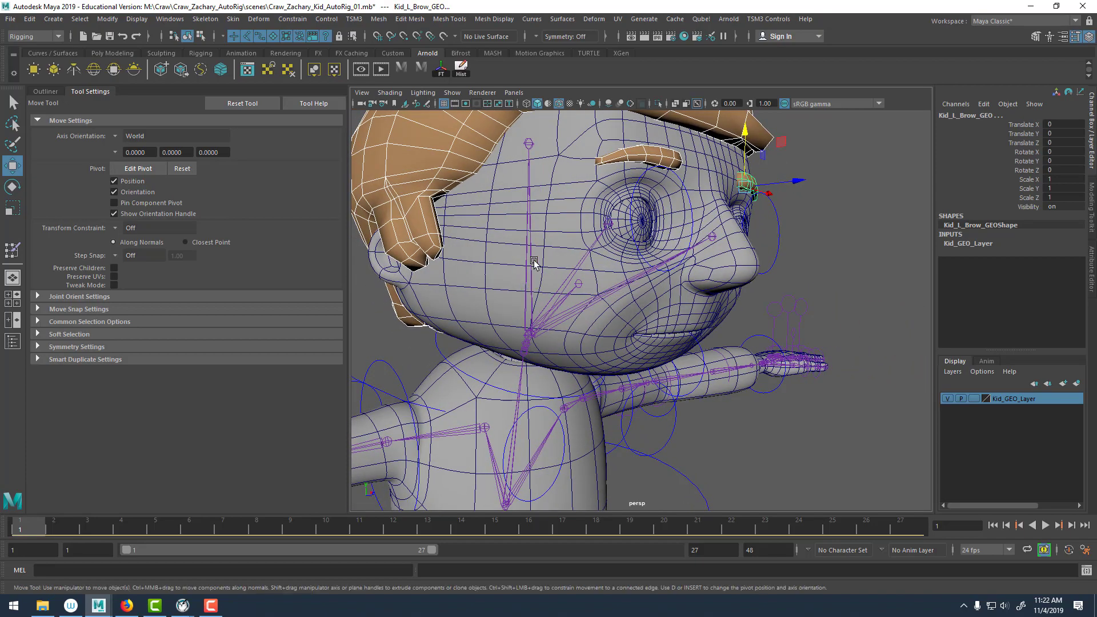
alt+middle_drag(531, 273, 594, 277)
alt+right_drag(594, 277, 666, 331)
alt+middle_drag(503, 298, 578, 311)
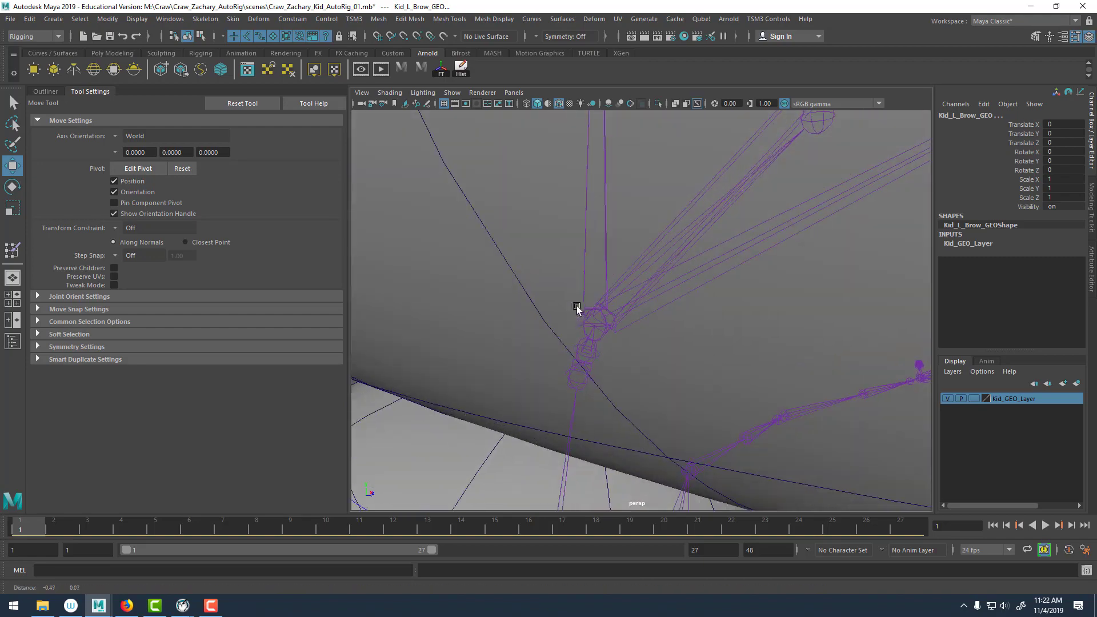
shift+click(606, 230)
alt+right_drag(770, 239, 419, 211)
alt+drag(628, 309, 588, 301)
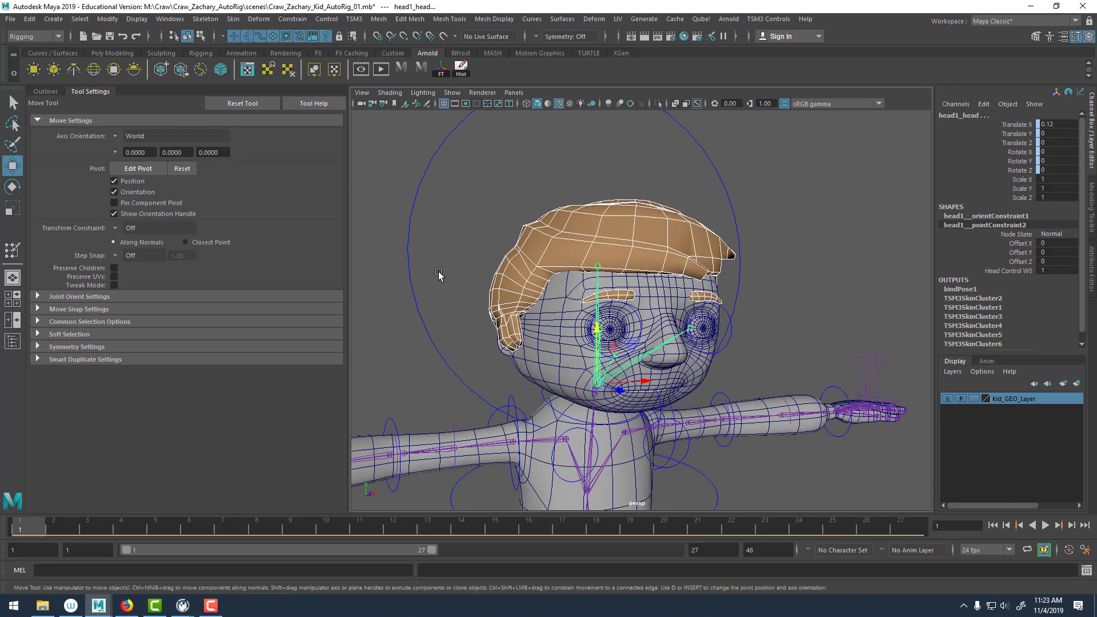
key(p)
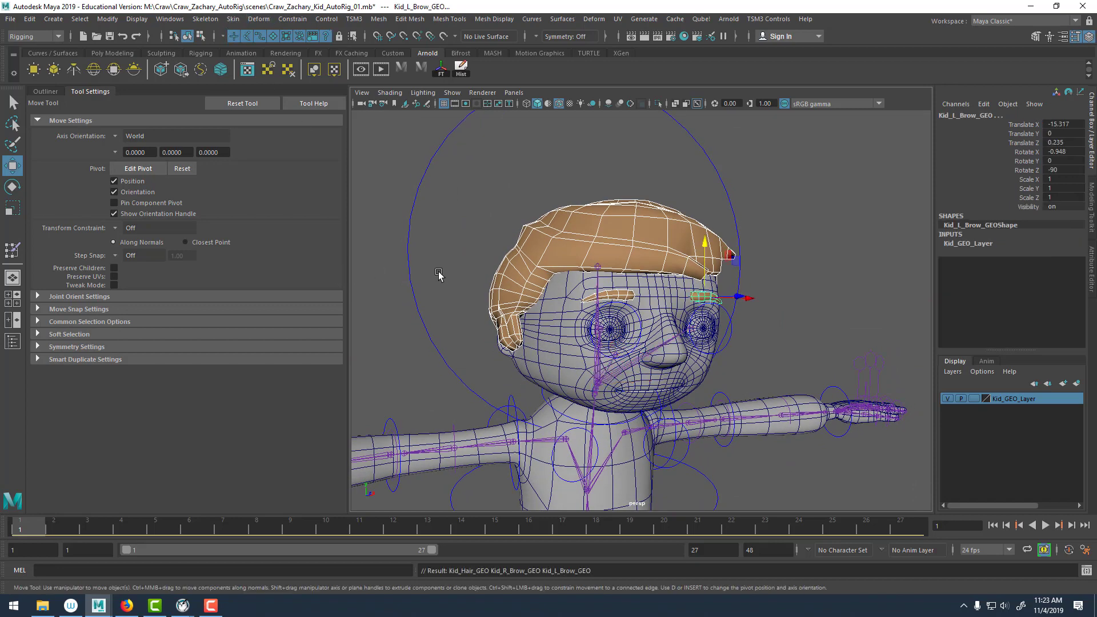
Select the tongue mesh and add the head1_head joint to the selection.
click(849, 255)
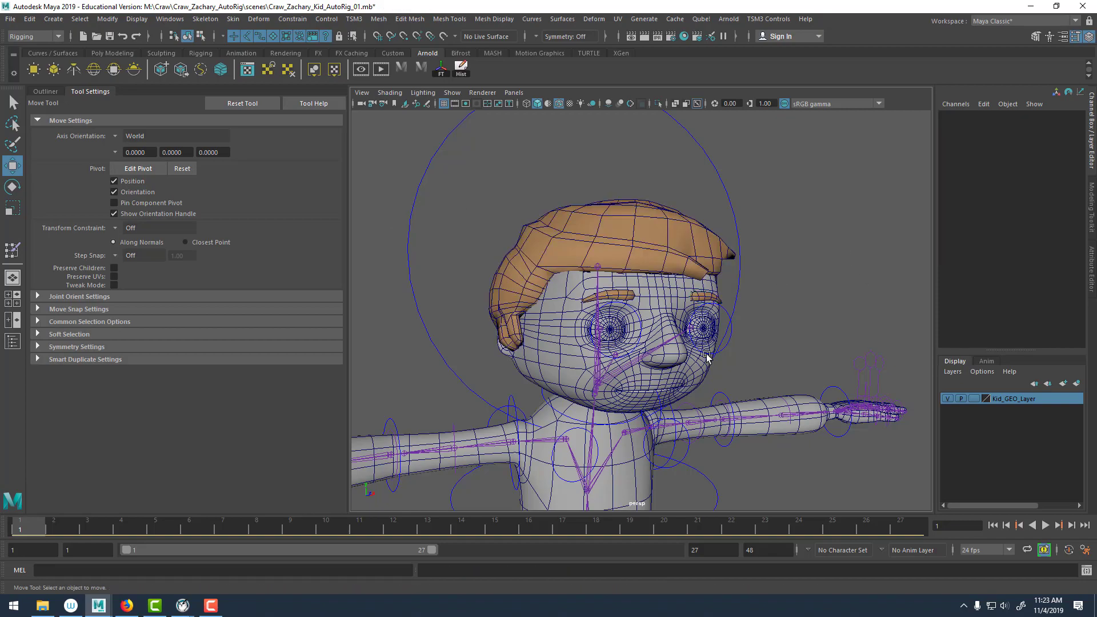
alt+middle_drag(643, 370, 607, 303)
alt+drag(617, 313, 656, 319)
alt+right_drag(657, 321, 711, 380)
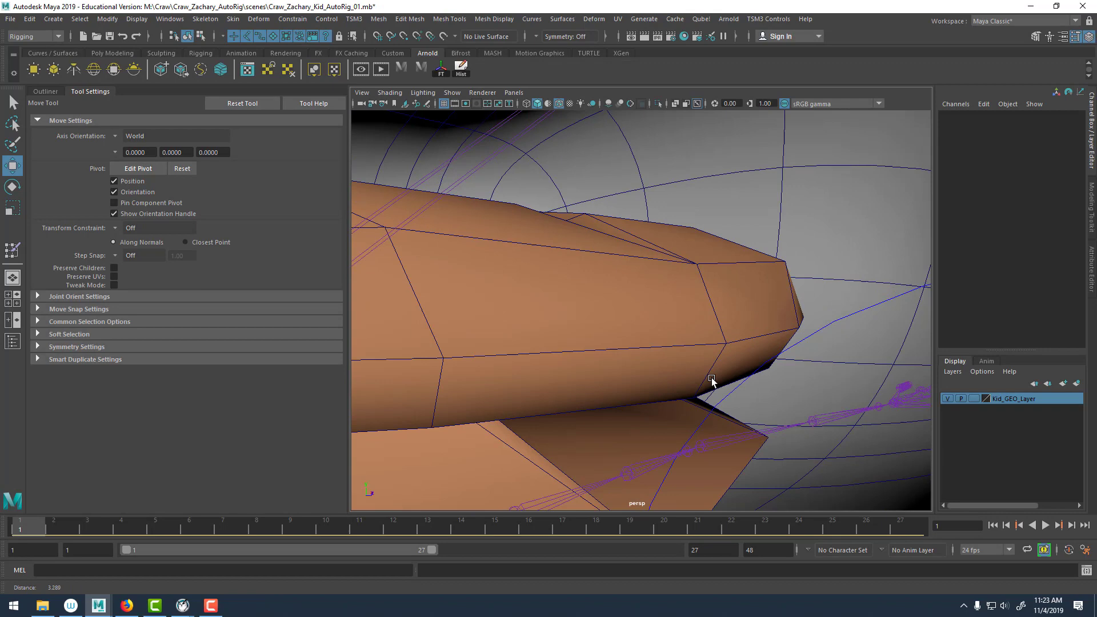
click(589, 285)
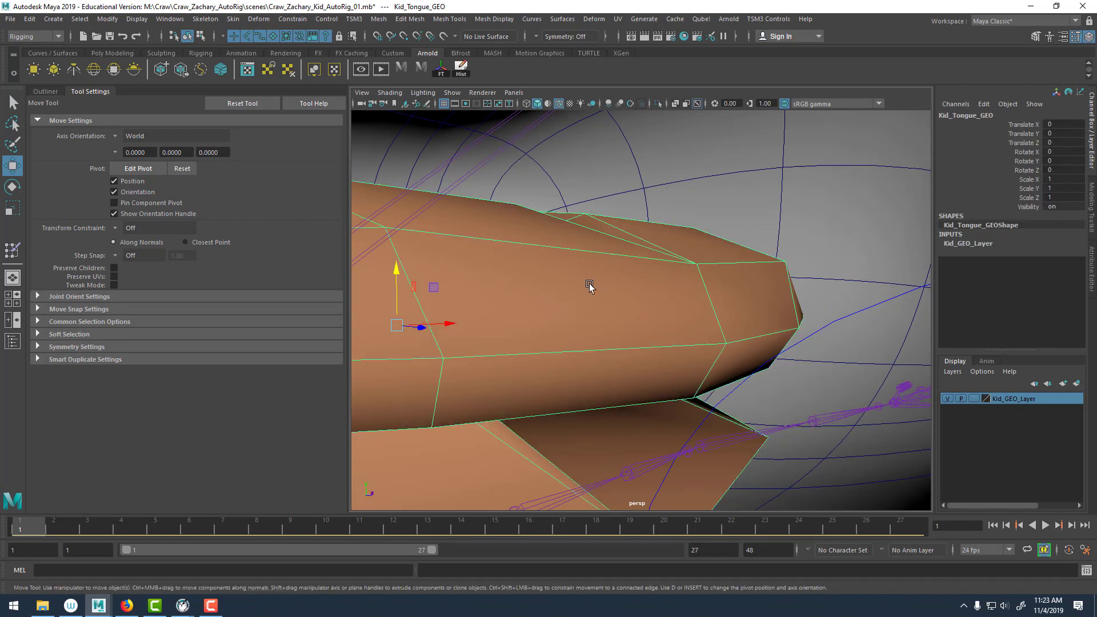
mouse_move(594, 278)
alt+right_down()
mouse_move(666, 294)
mouse_move(685, 326)
mouse_move(717, 345)
mouse_move(606, 271)
alt+right_up()
alt+drag(606, 272, 717, 302)
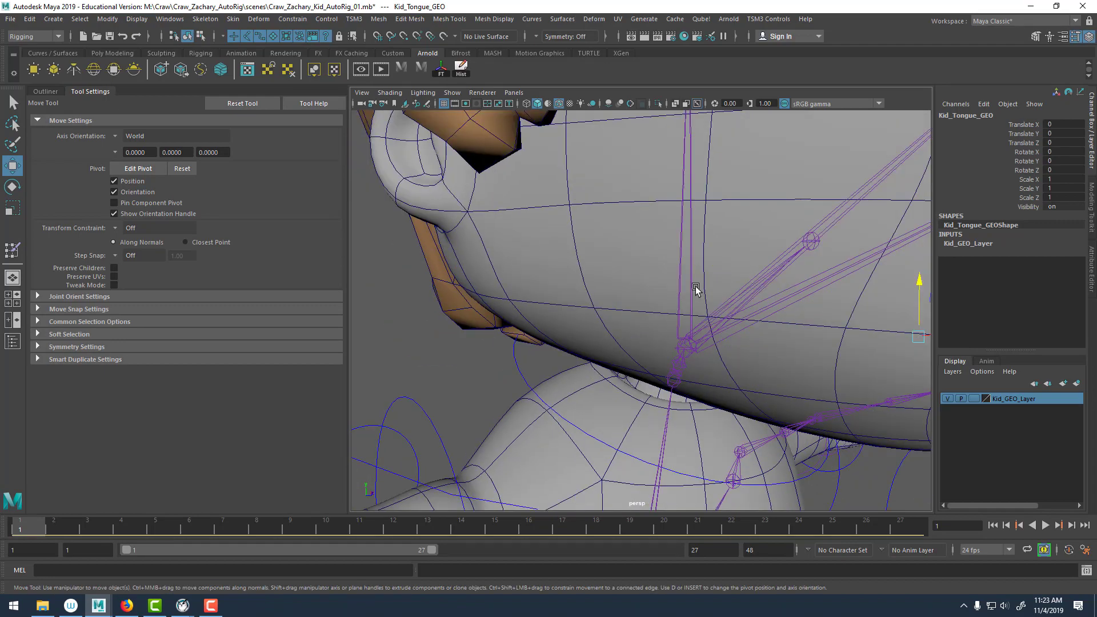
click(708, 309)
alt+right_drag(734, 279, 522, 221)
alt+drag(521, 220, 503, 231)
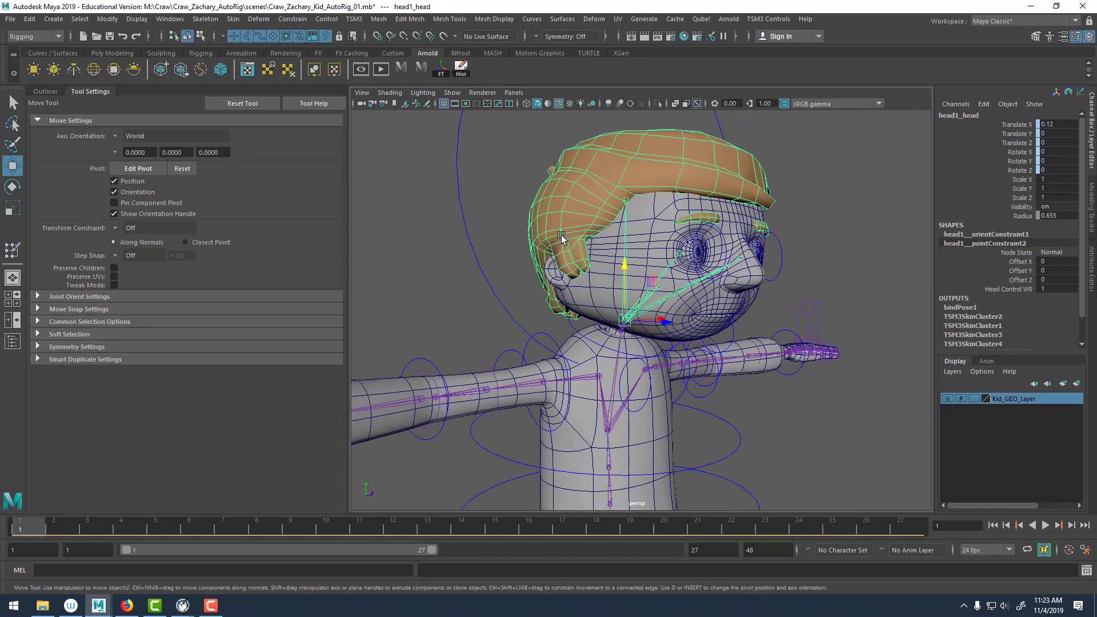
alt+right_drag(503, 232, 751, 335)
Reselect the tongue inside the mouth, try adding head1_head, then undo that addition.
click(736, 265)
alt+right_drag(735, 266, 519, 246)
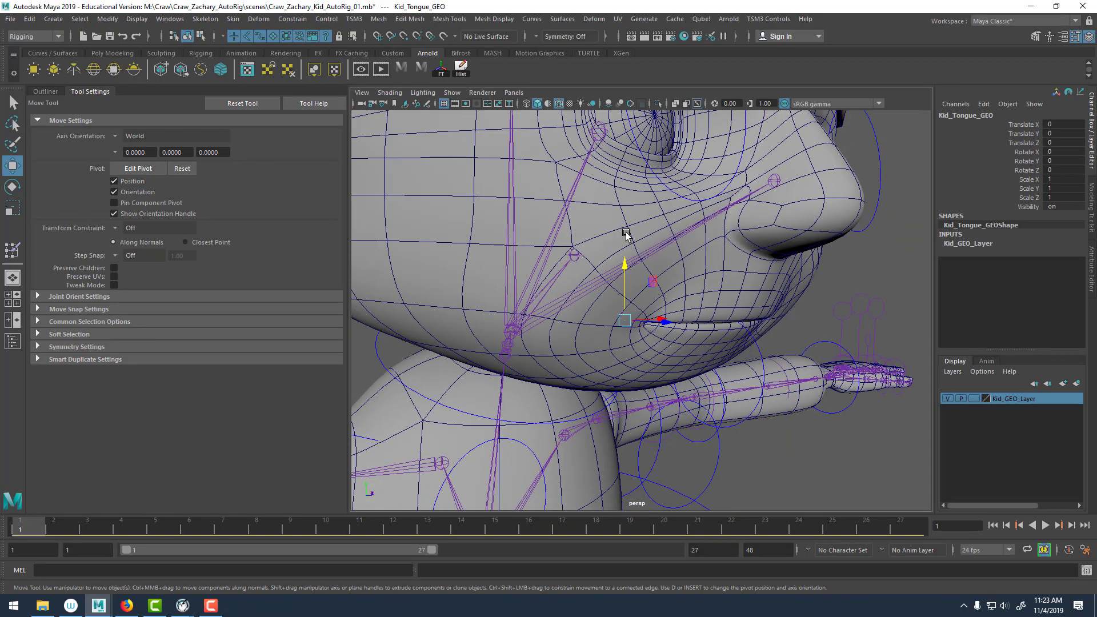
alt+right_drag(627, 235, 531, 252)
alt+drag(531, 252, 566, 259)
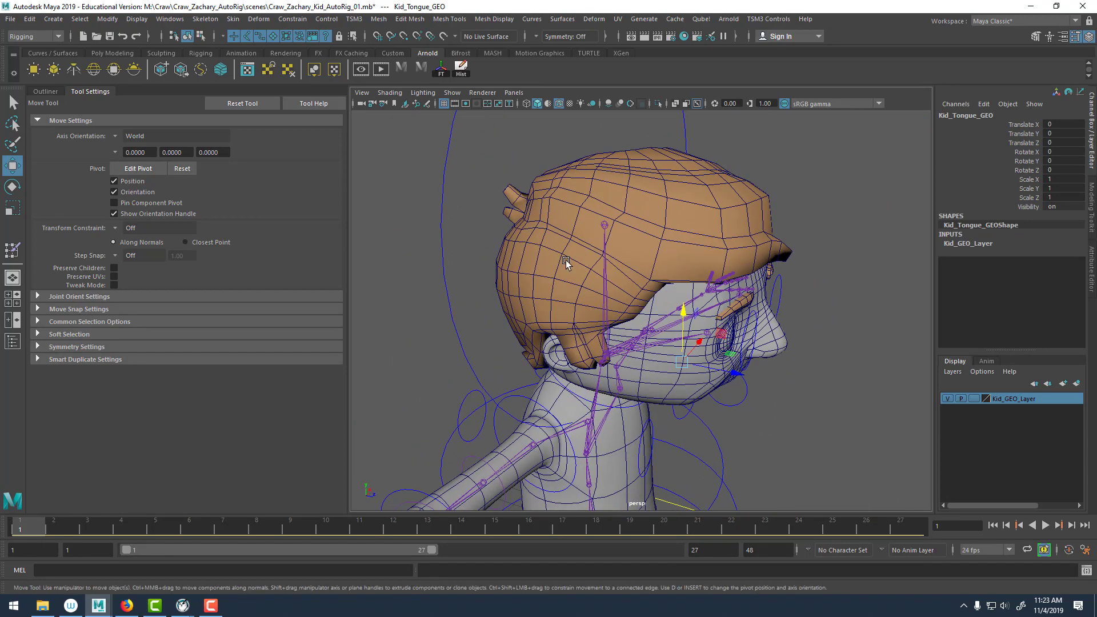
alt+drag(557, 260, 590, 266)
alt+right_drag(590, 267, 676, 356)
alt+drag(662, 350, 598, 290)
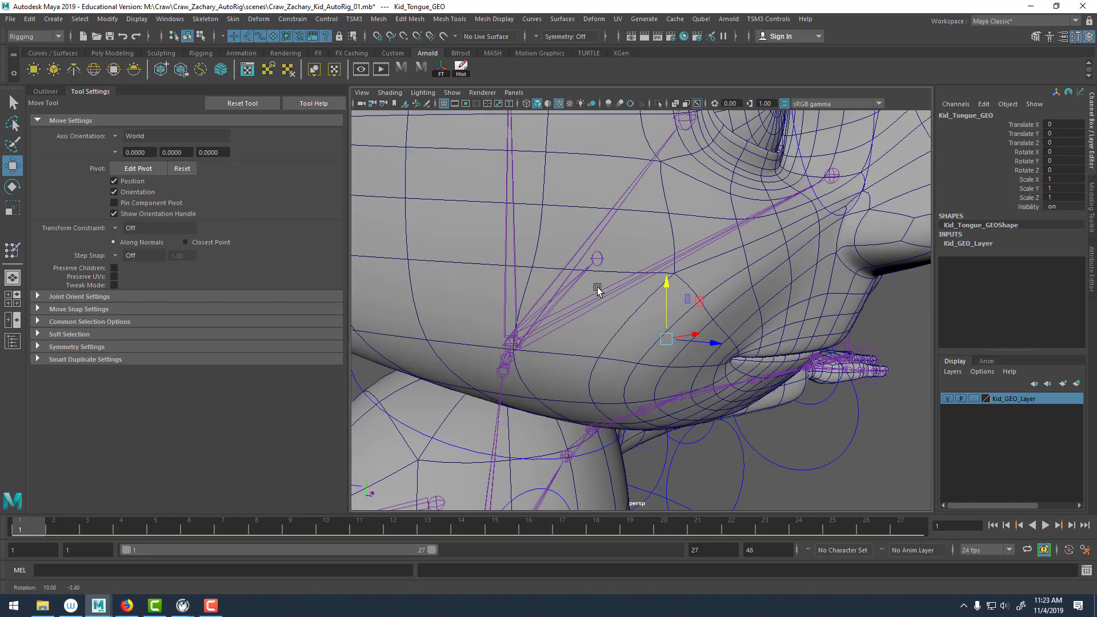
click(582, 276)
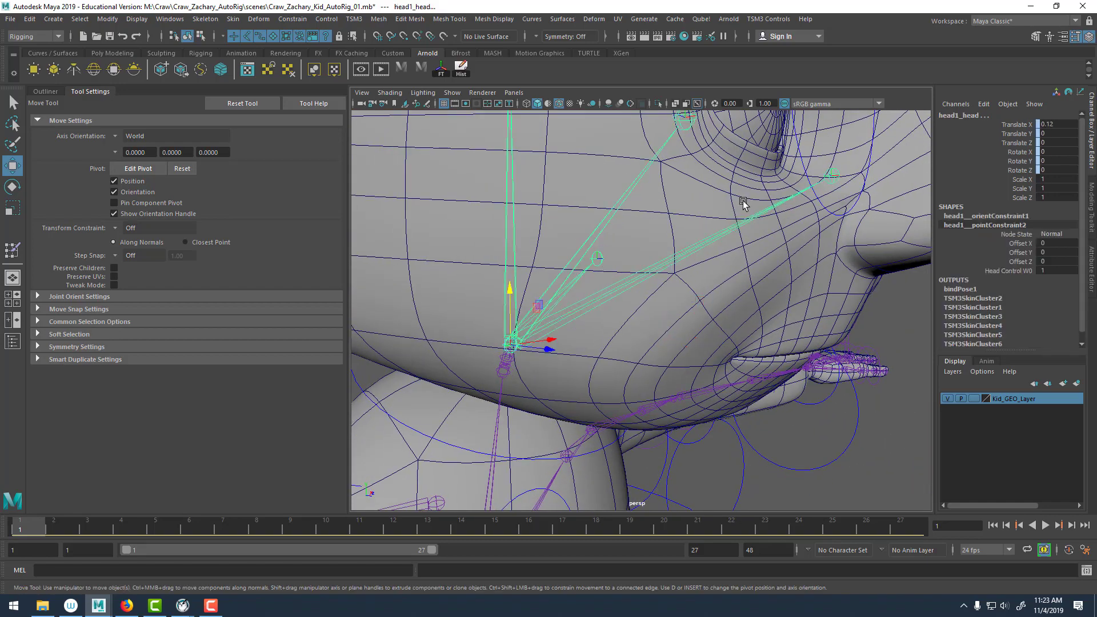
alt+right_drag(743, 203, 668, 186)
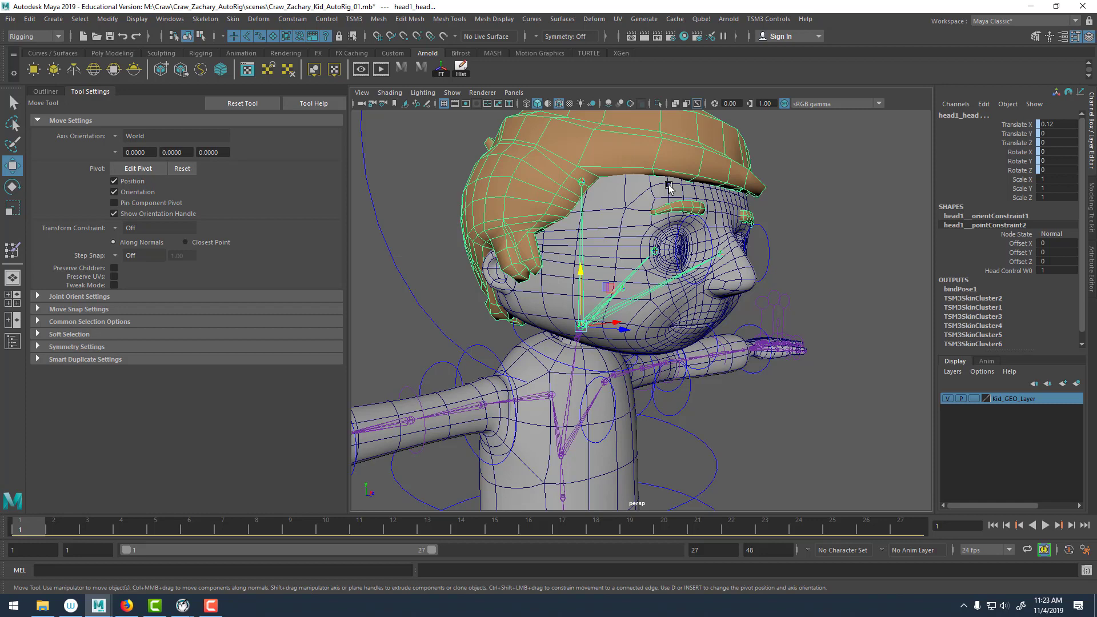
key(ctrl+z)
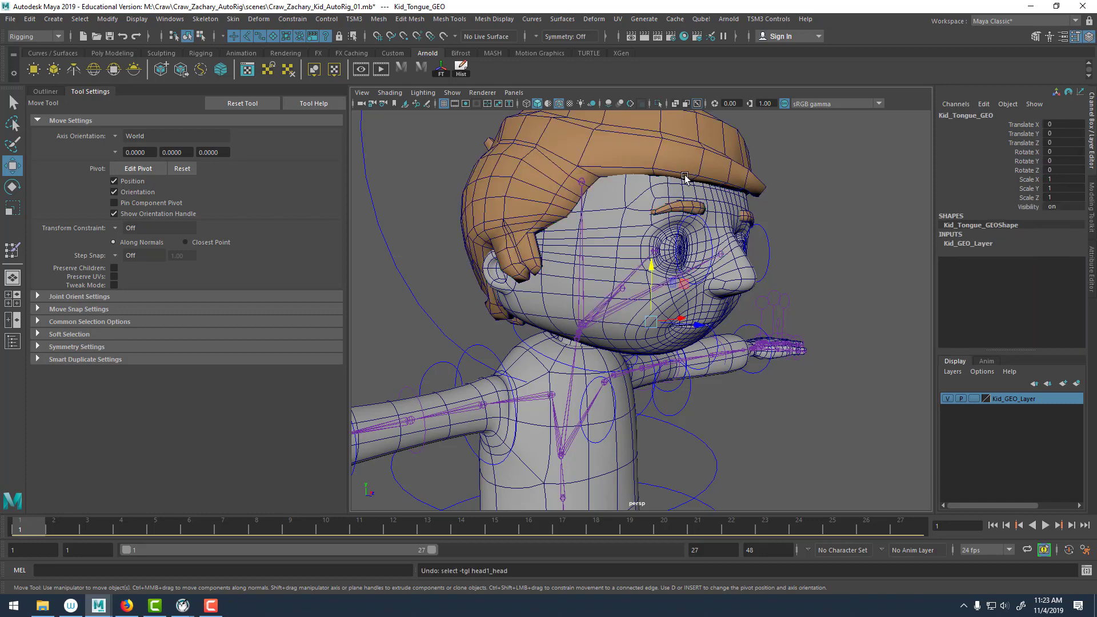
Check the jaw sphere joint inside the head, undo back to the tongue selection, and deselect.
alt+right_drag(629, 246, 634, 411)
alt+drag(575, 223, 592, 234)
alt+right_drag(593, 235, 636, 305)
click(636, 304)
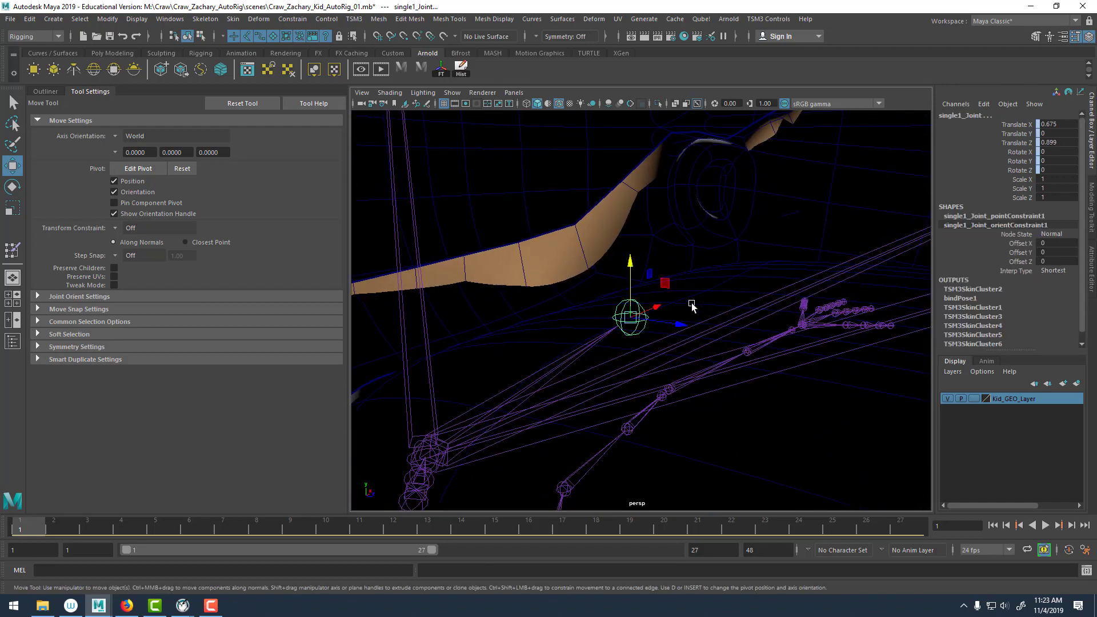
alt+right_drag(690, 314, 589, 296)
mouse_move(590, 297)
alt+mouse_down()
mouse_move(566, 287)
mouse_move(583, 288)
alt+mouse_up()
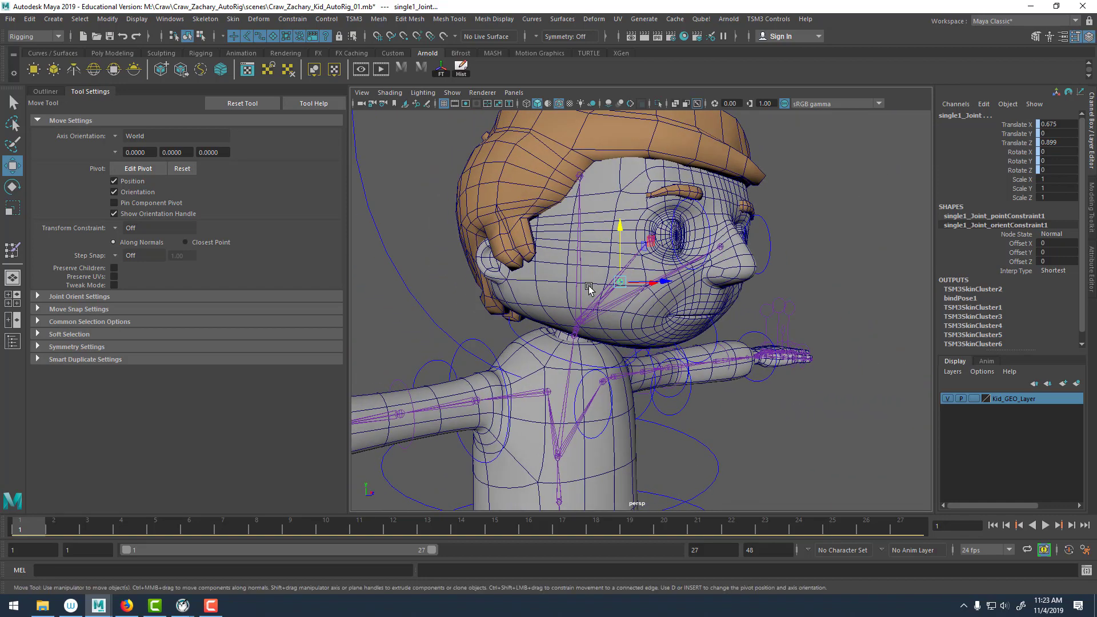
key(ctrl+z)
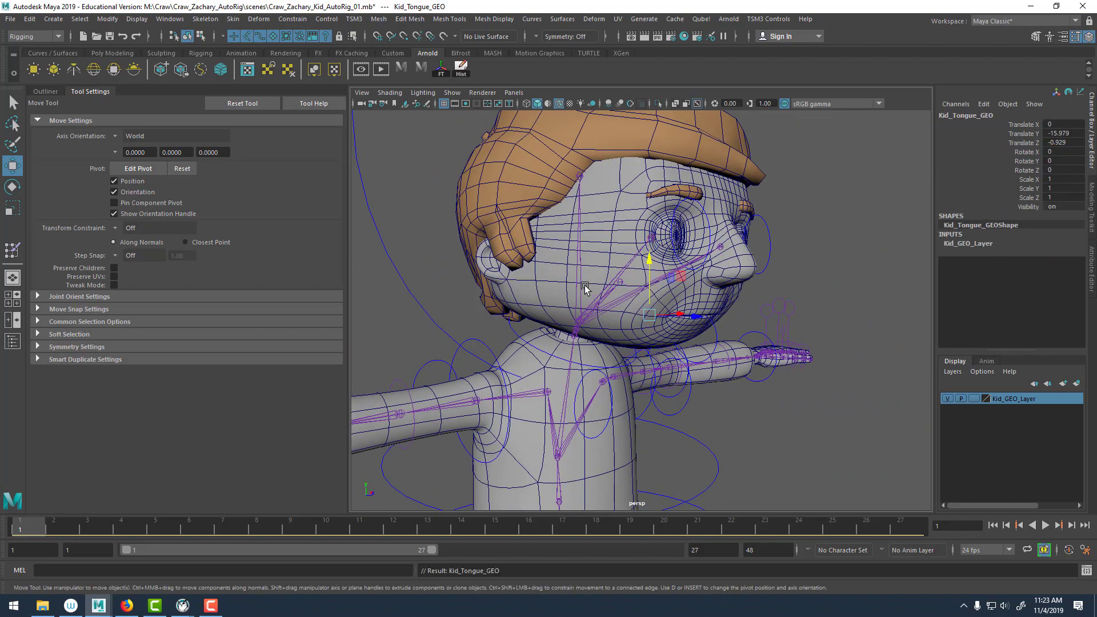
alt+right_drag(618, 270, 551, 235)
click(517, 182)
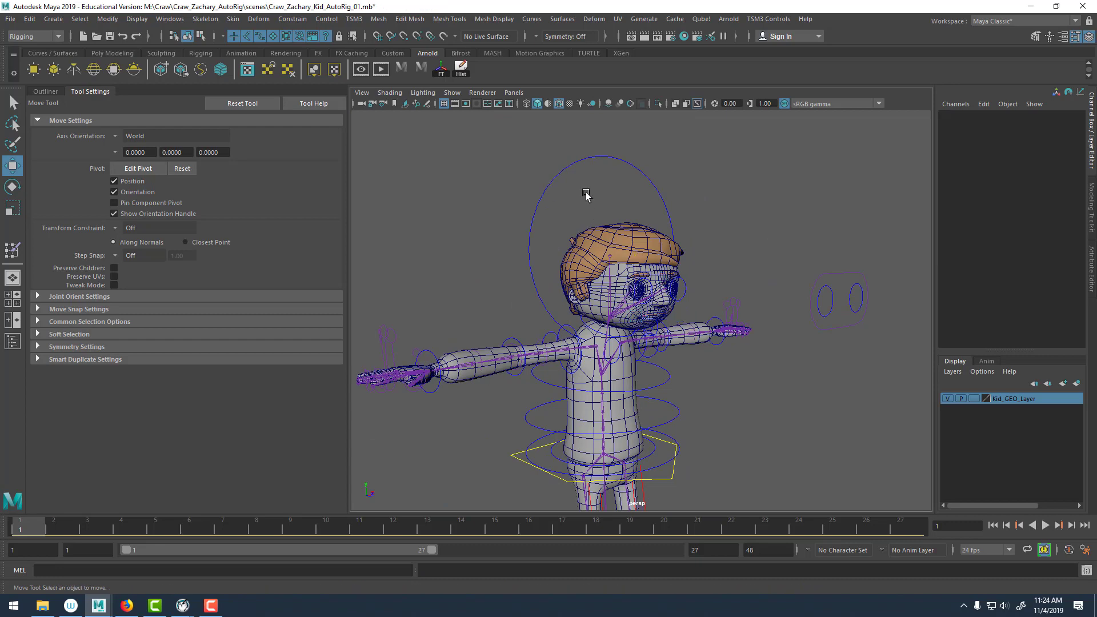
click(560, 169)
key(e)
drag(645, 300, 634, 245)
click(678, 237)
alt+right_drag(678, 237, 751, 273)
alt+middle_drag(752, 273, 729, 372)
alt+right_drag(728, 372, 762, 365)
alt+middle_drag(680, 306, 671, 269)
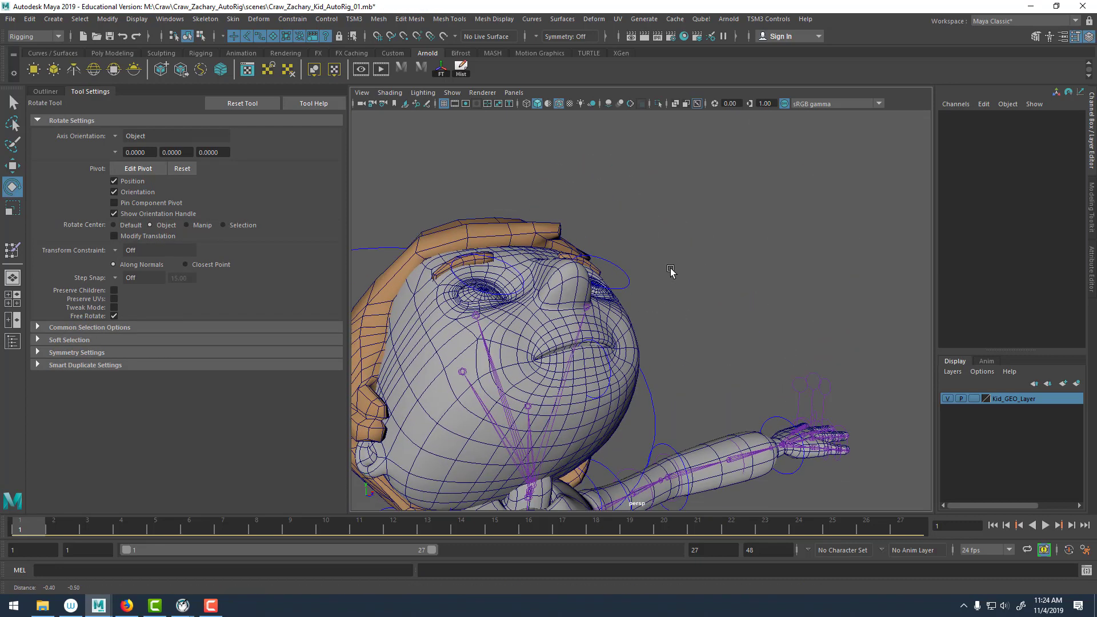
click(613, 273)
alt+drag(616, 277, 649, 345)
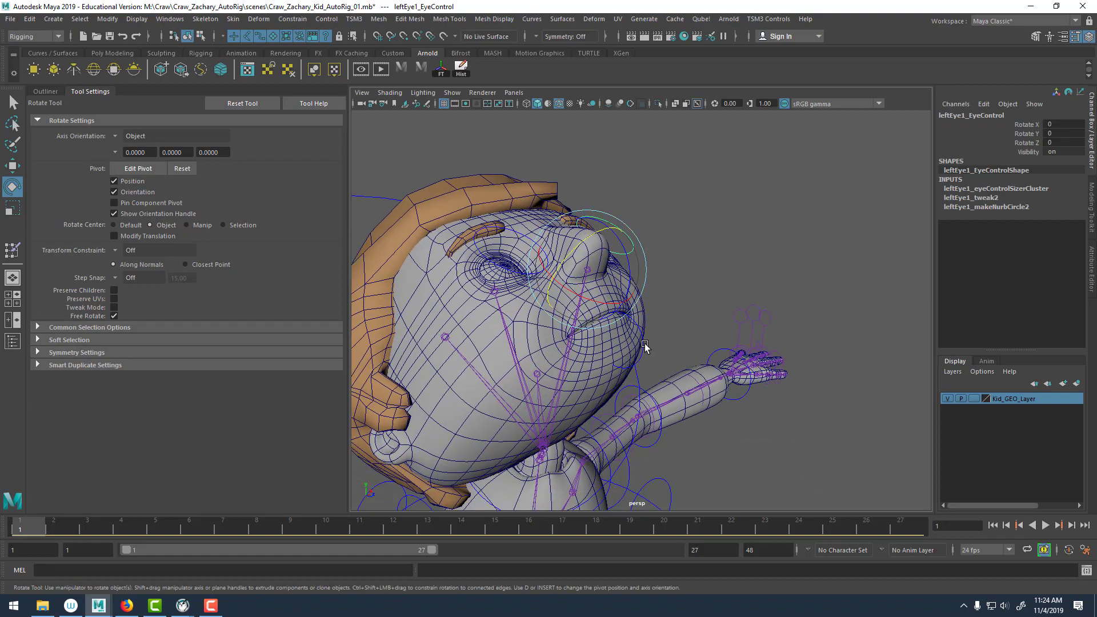
click(644, 343)
drag(568, 353, 574, 373)
alt+drag(610, 331, 515, 341)
key(ctrl+z)
key(ctrl+z)
key(ctrl+z)
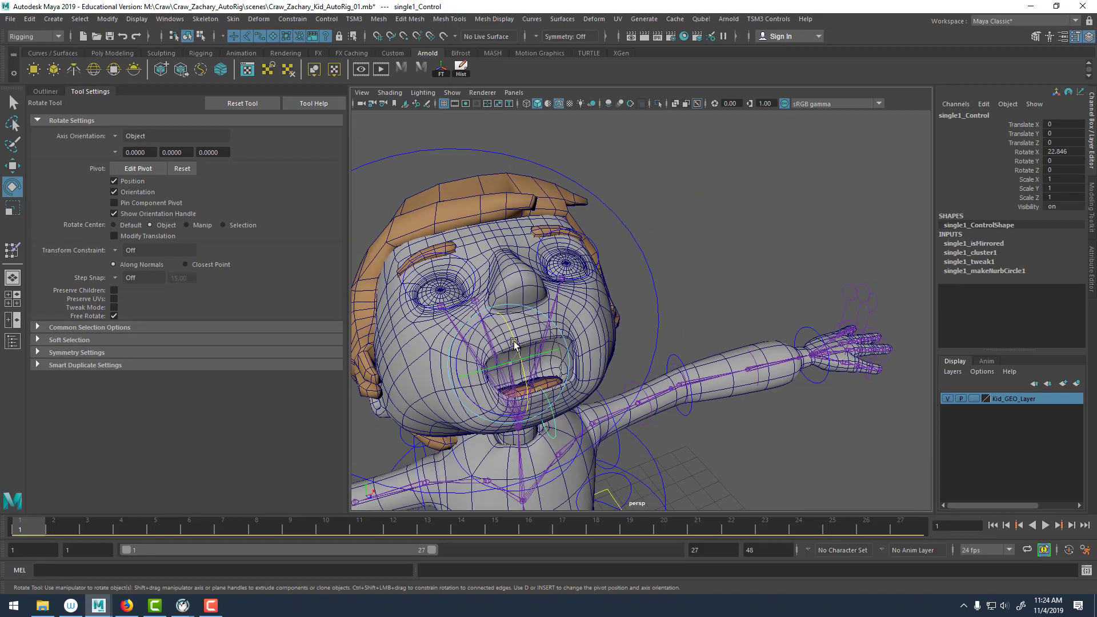
key(ctrl+z)
key(ctrl+z)
key(ctrl+z)
key(ctrl+z)
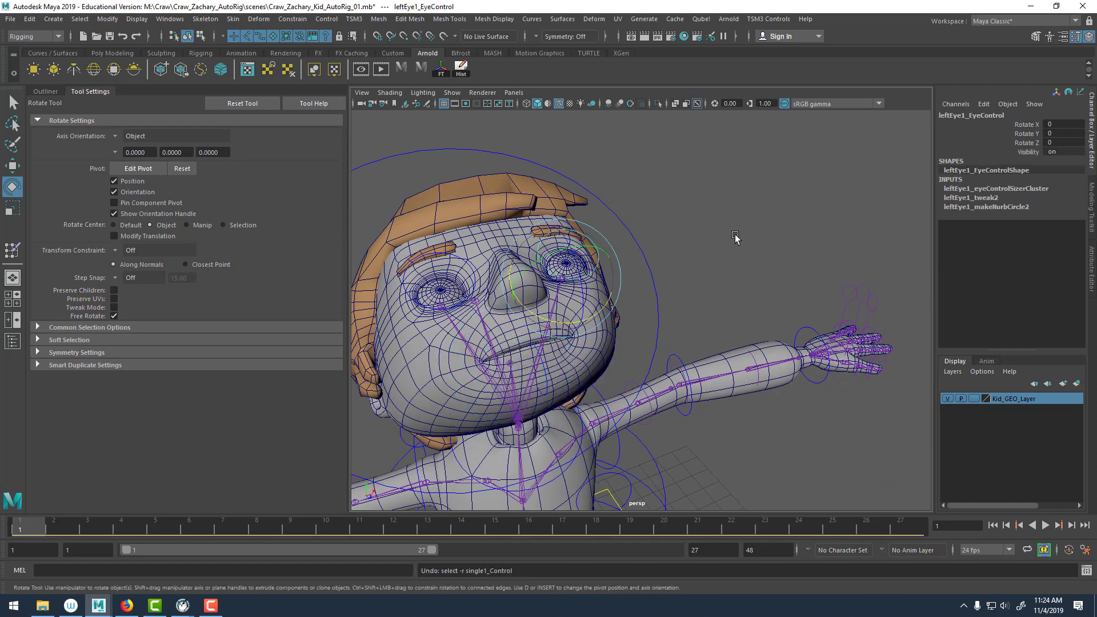
click(796, 230)
alt+right_drag(796, 230, 514, 360)
alt+middle_drag(763, 336, 768, 284)
alt+drag(769, 284, 688, 269)
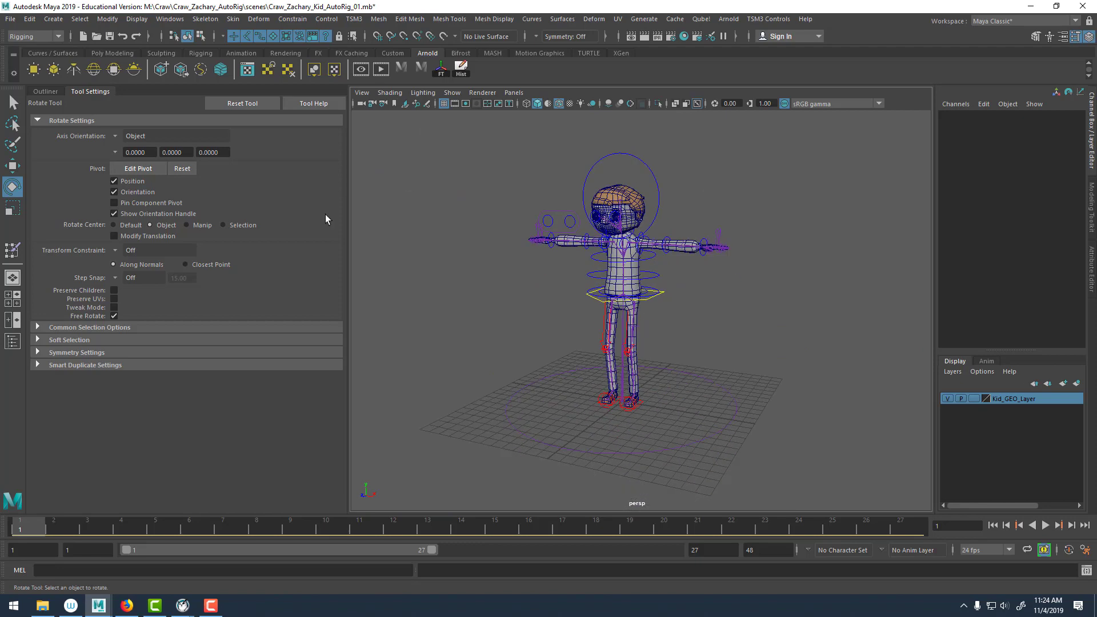
Save the scene as Craw_Zachary_Kid_AutoRig_FINAL, replacing the 01 suffix and accepting the student prompt.
click(10, 19)
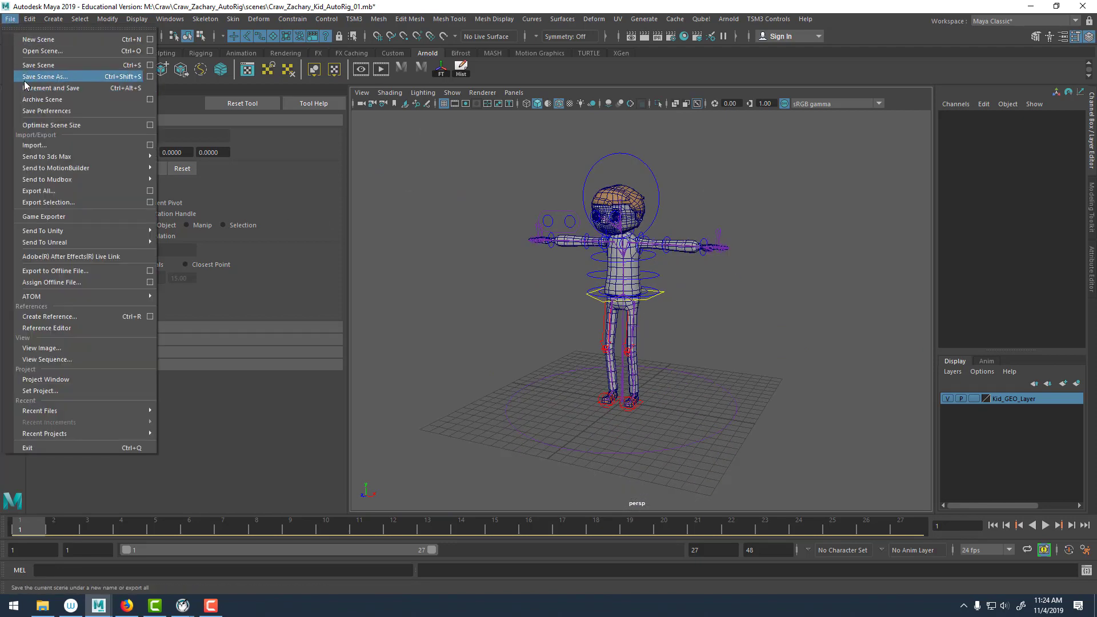
click(45, 77)
key(End)
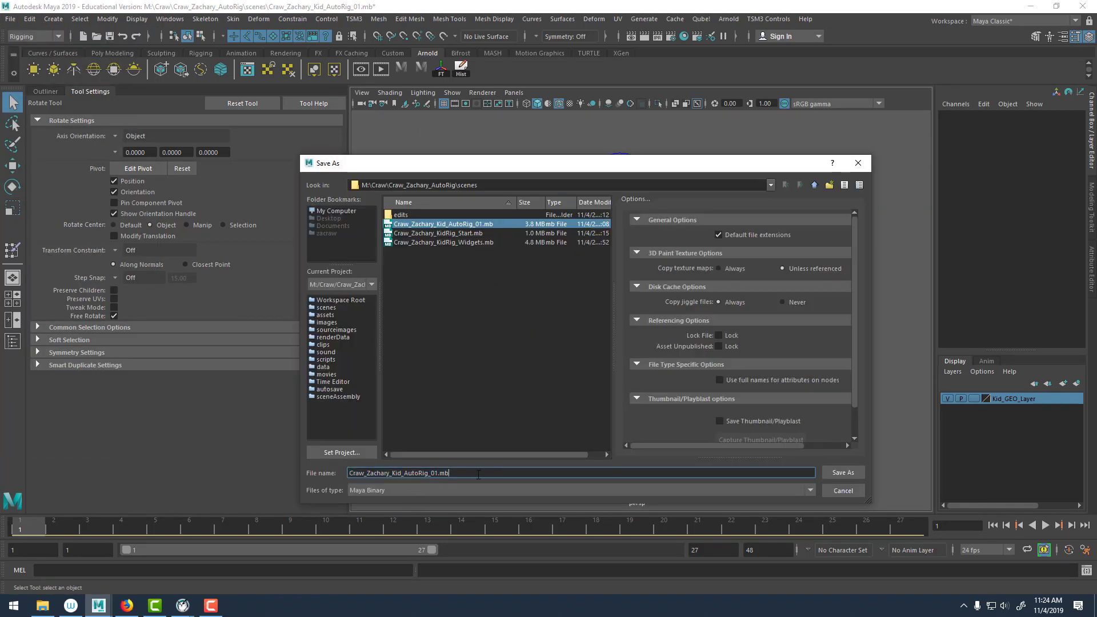
key(shift+Left)
key(shift+Left)
key(shift+Left)
key(shift+Left)
key(shift+Left)
text(FINAL)
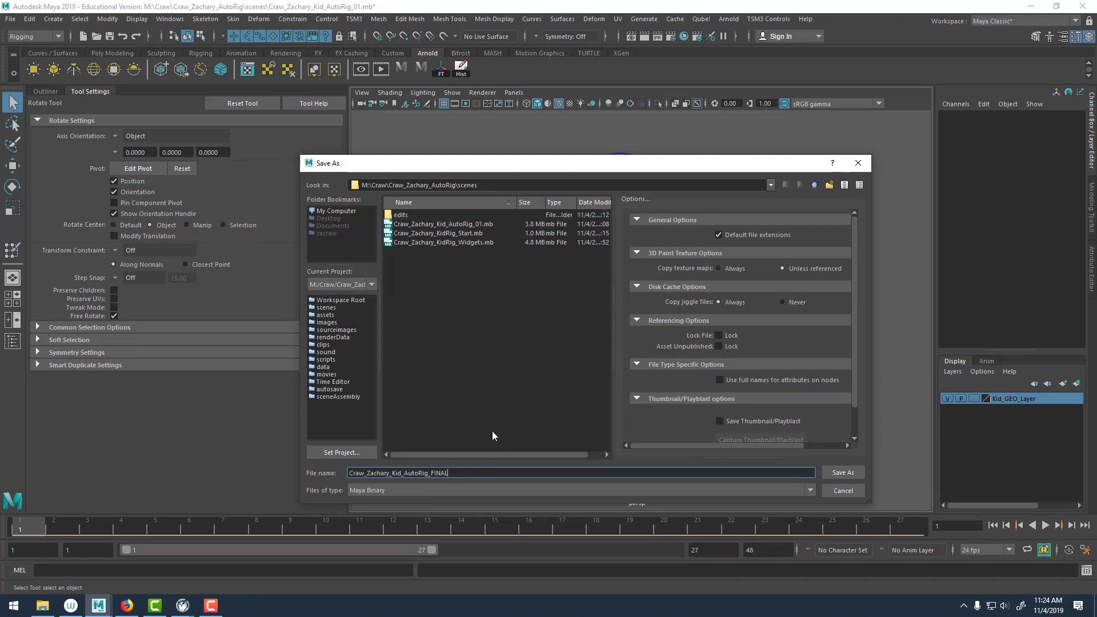
click(839, 475)
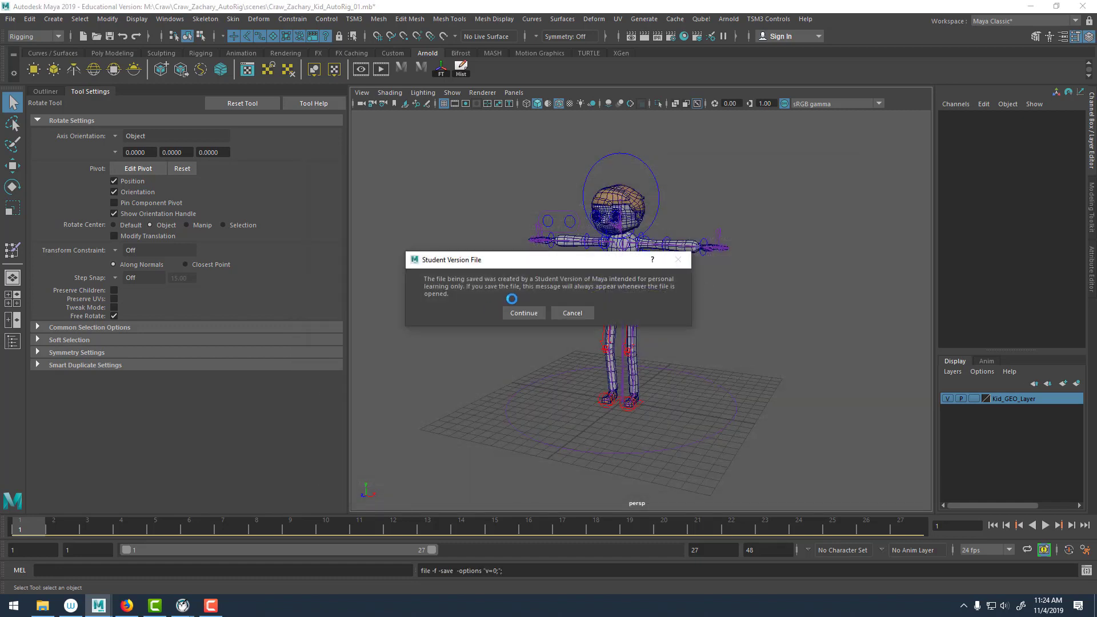
click(523, 313)
alt+drag(714, 283, 664, 251)
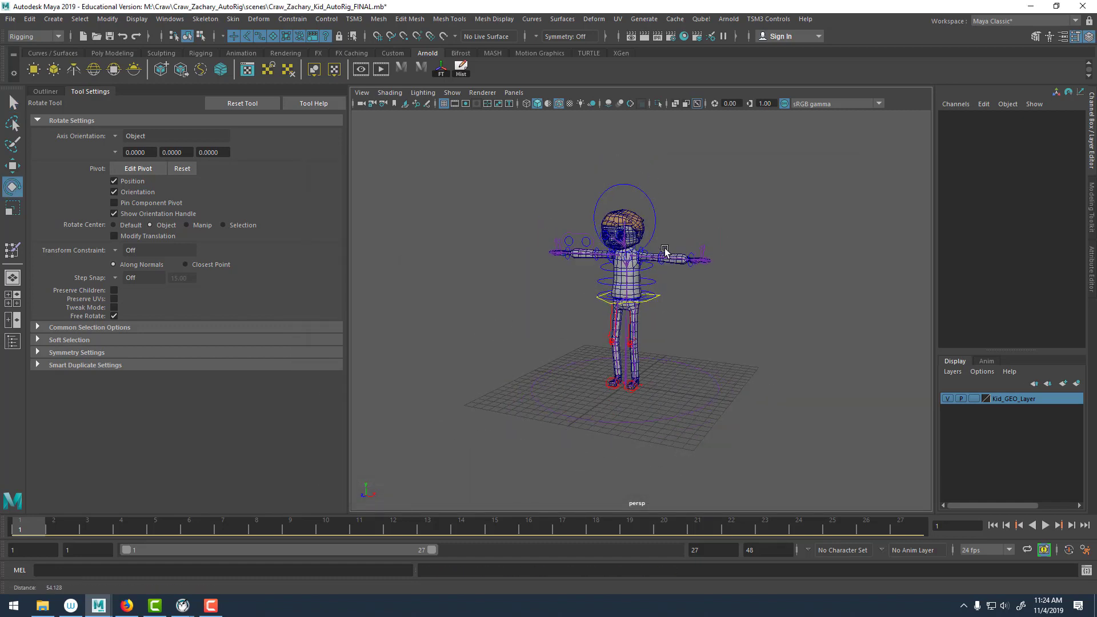
Frame the rig and select the TSM3_root control to show its Channel Box attributes.
alt+right_drag(664, 251, 732, 311)
alt+drag(732, 311, 739, 311)
alt+right_drag(740, 311, 662, 291)
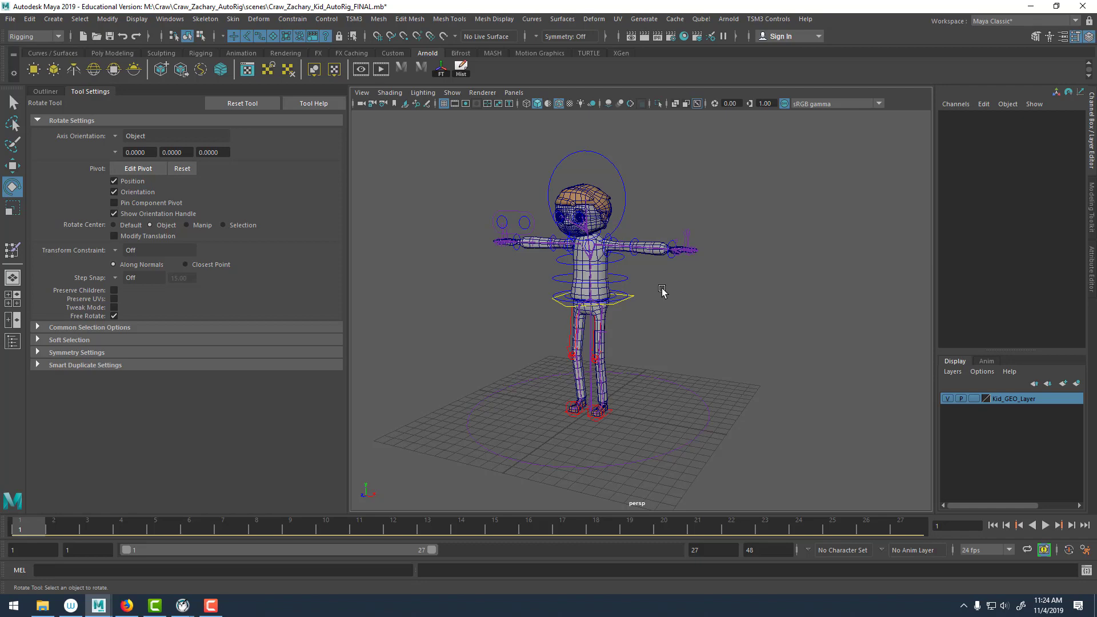
click(719, 401)
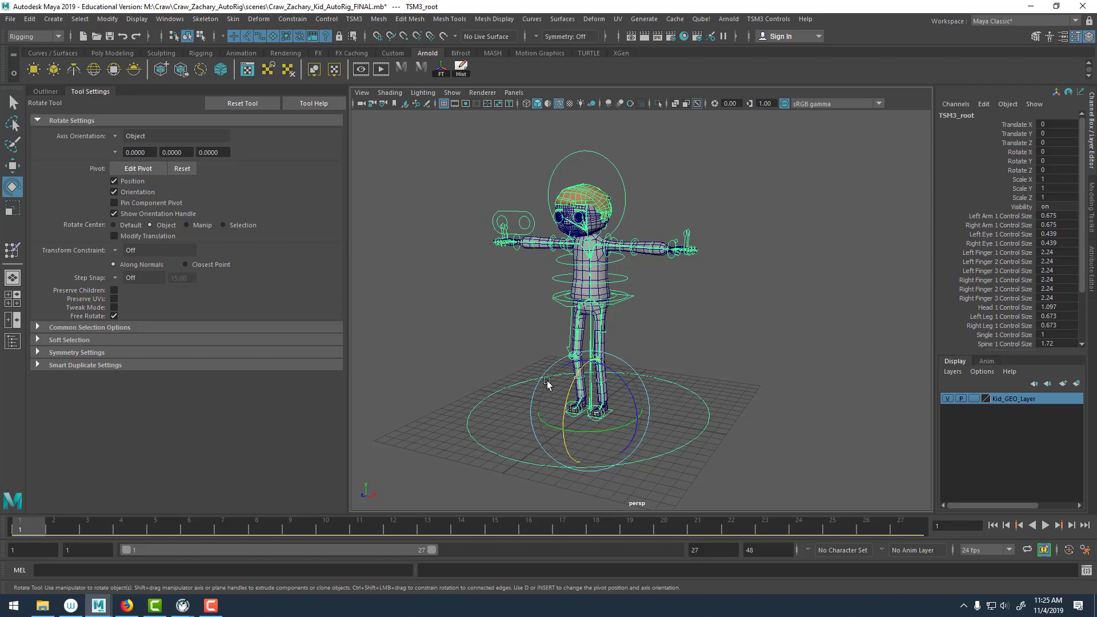
Browse in File Explorer to M: > Craw > Craw_Zachary_Rig.
click(44, 606)
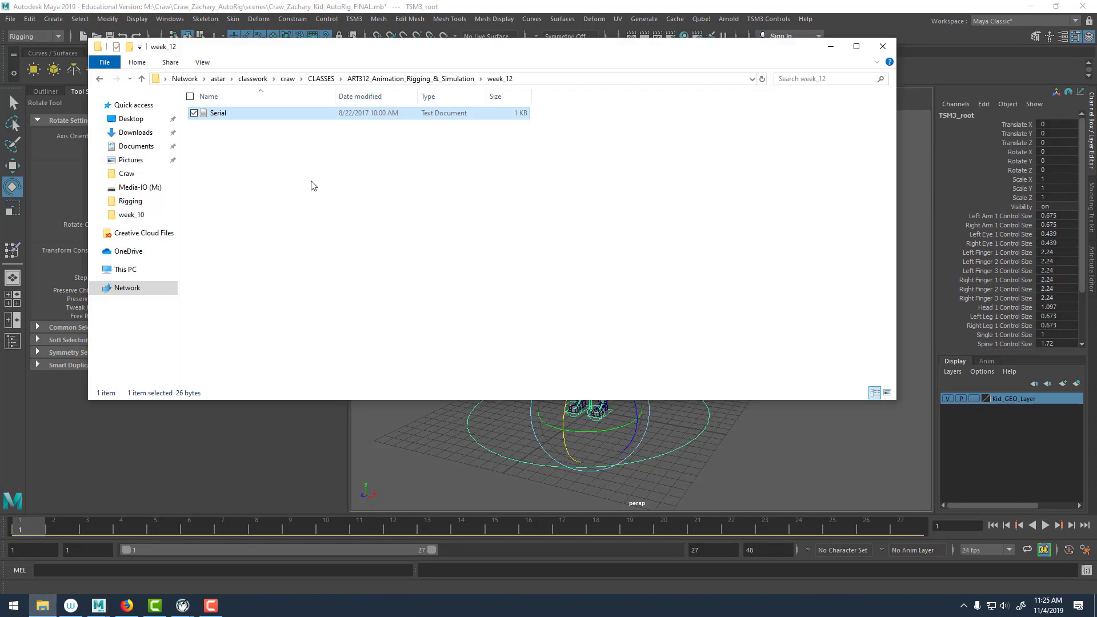
click(140, 187)
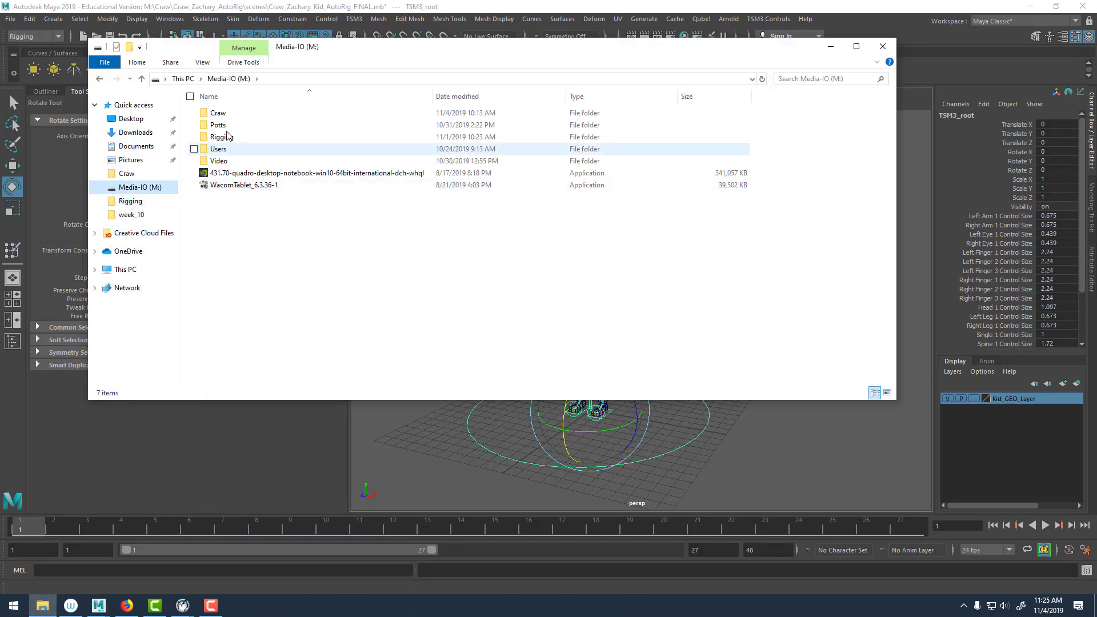
double_click(219, 112)
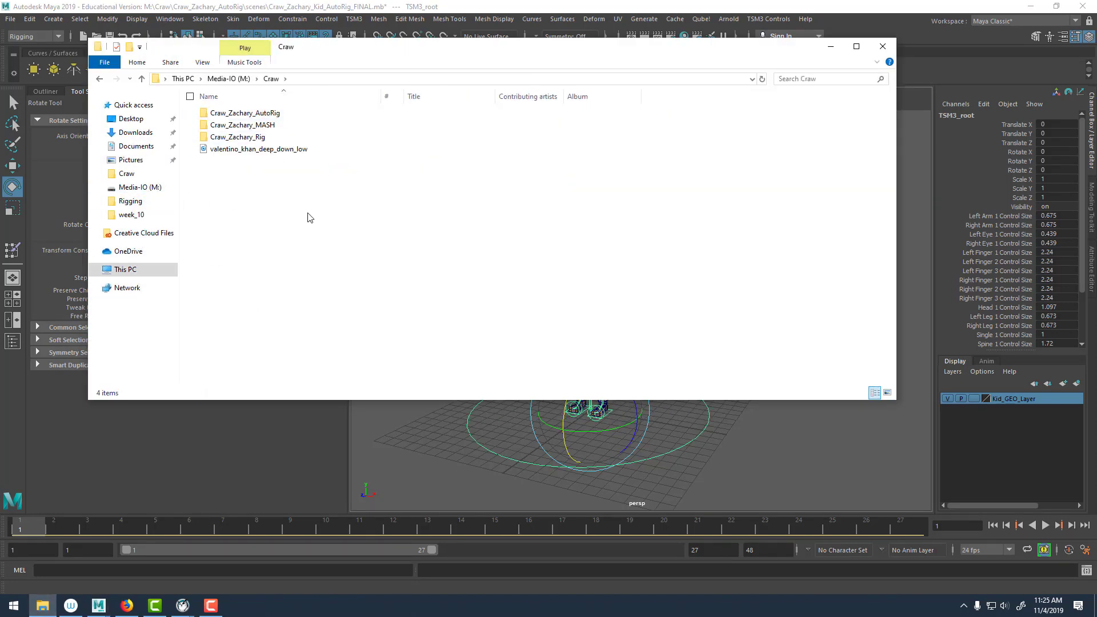
click(254, 115)
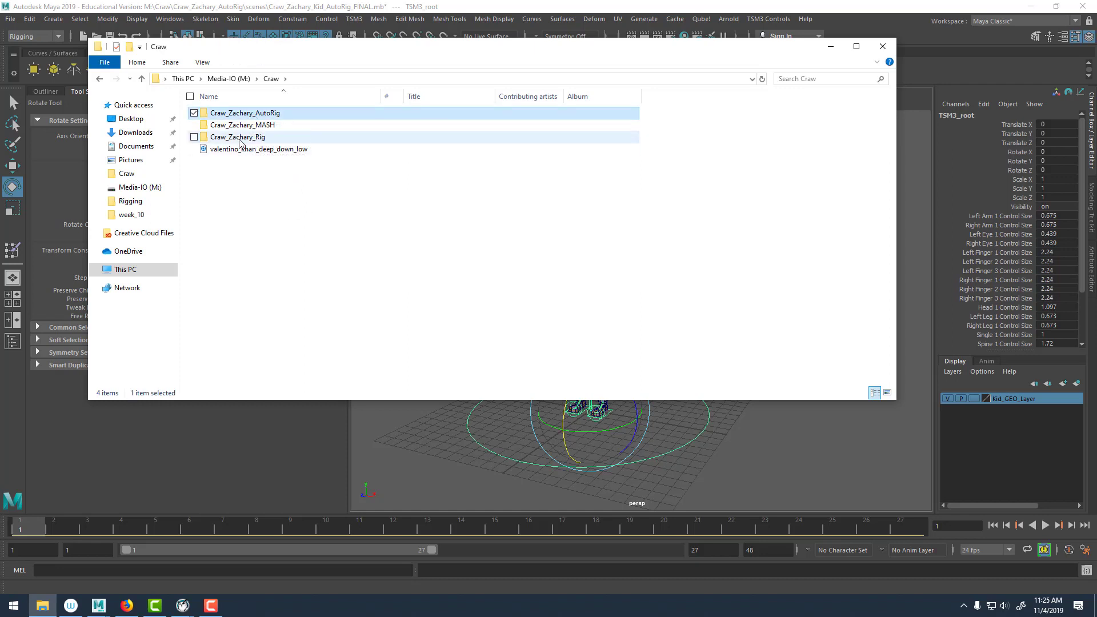
click(240, 139)
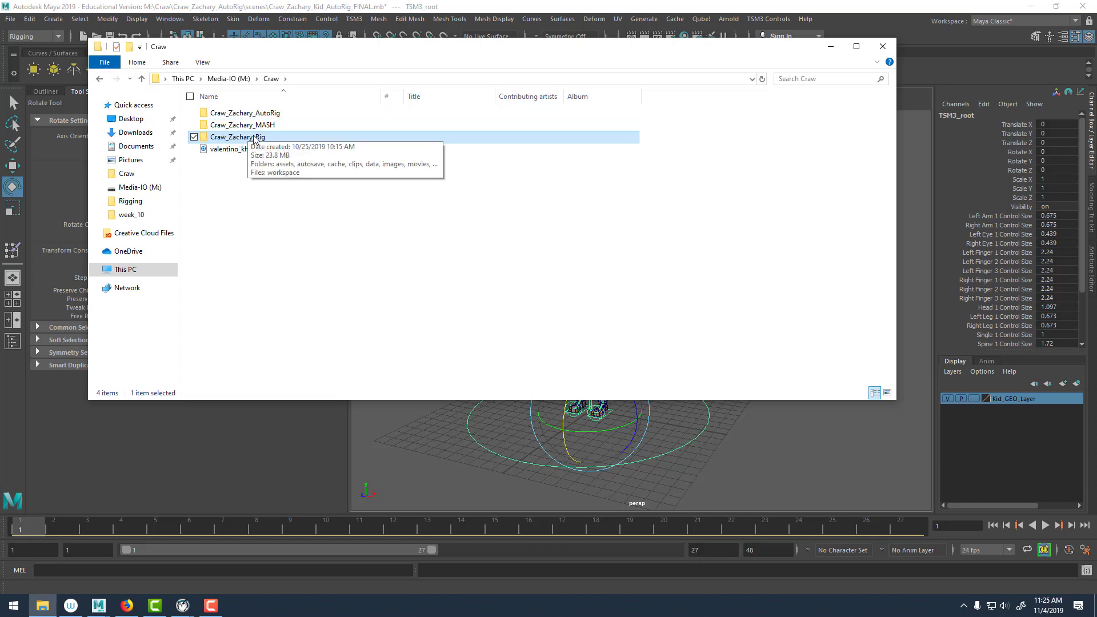
double_click(256, 139)
click(226, 223)
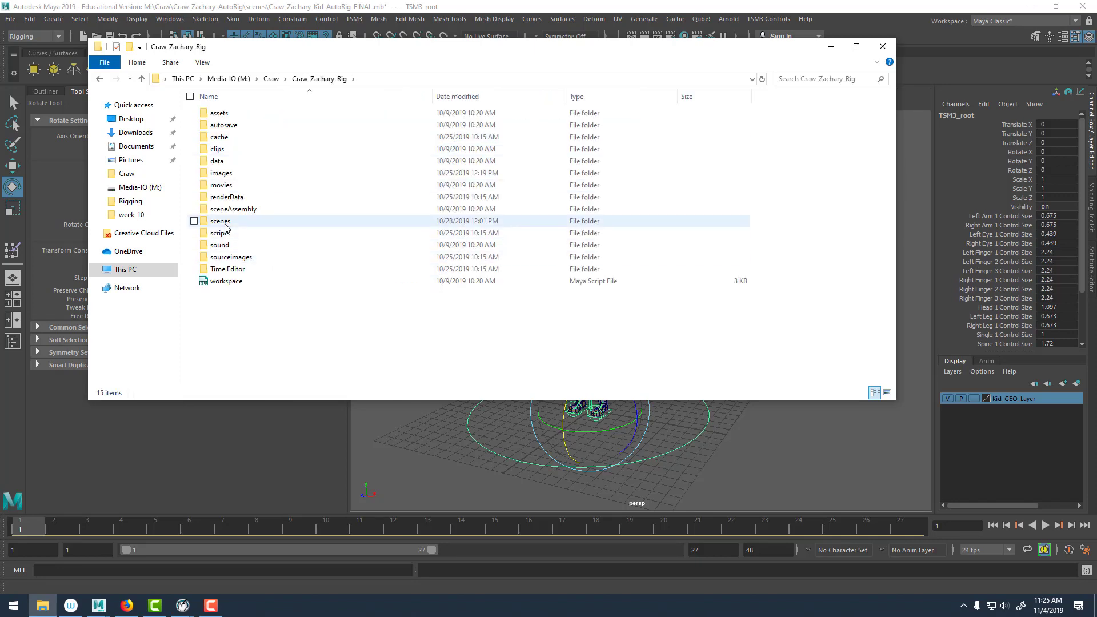
double_click(226, 223)
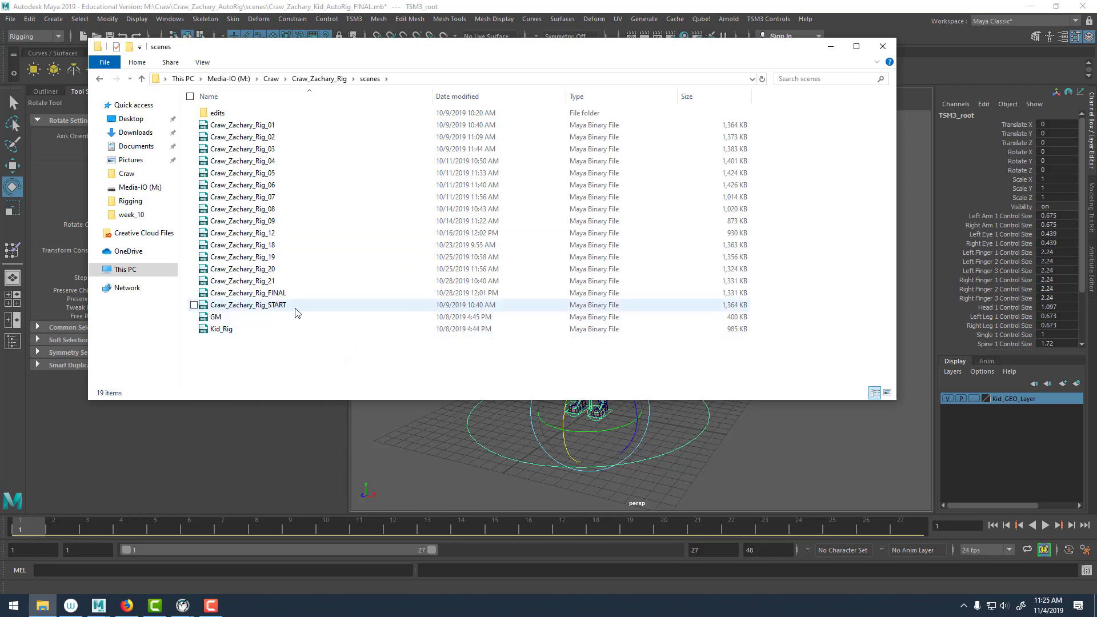
click(275, 293)
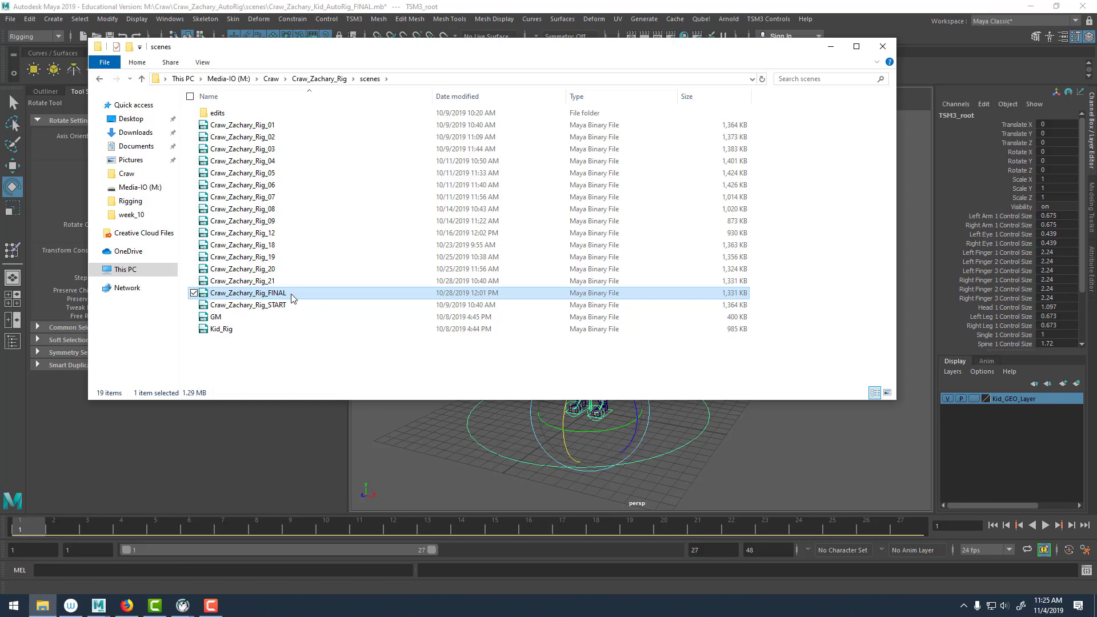
click(318, 79)
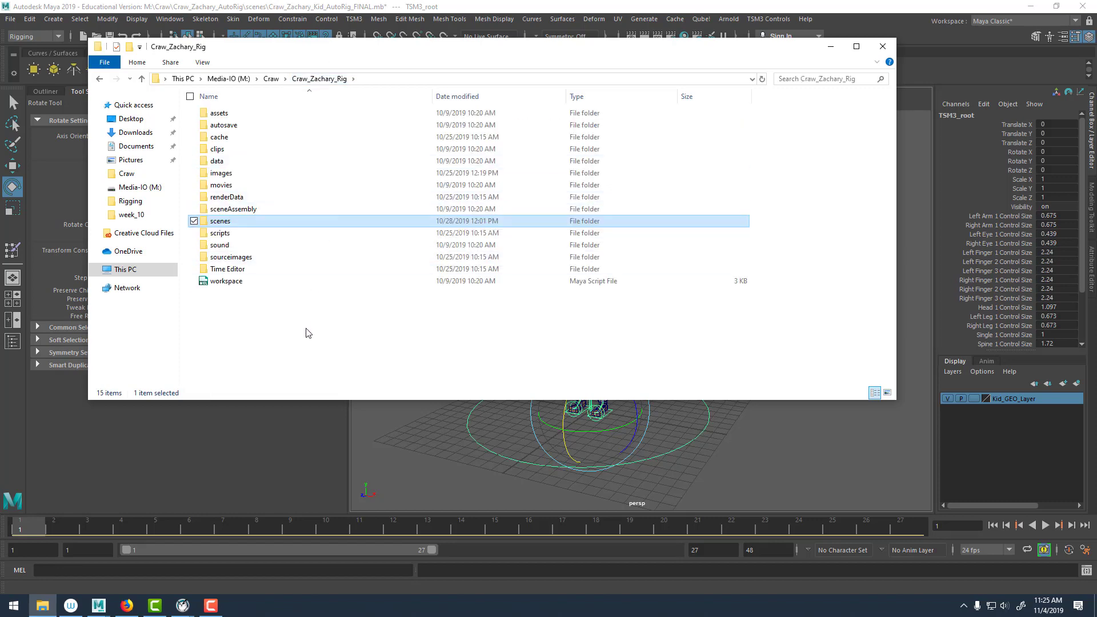
click(227, 186)
double_click(227, 185)
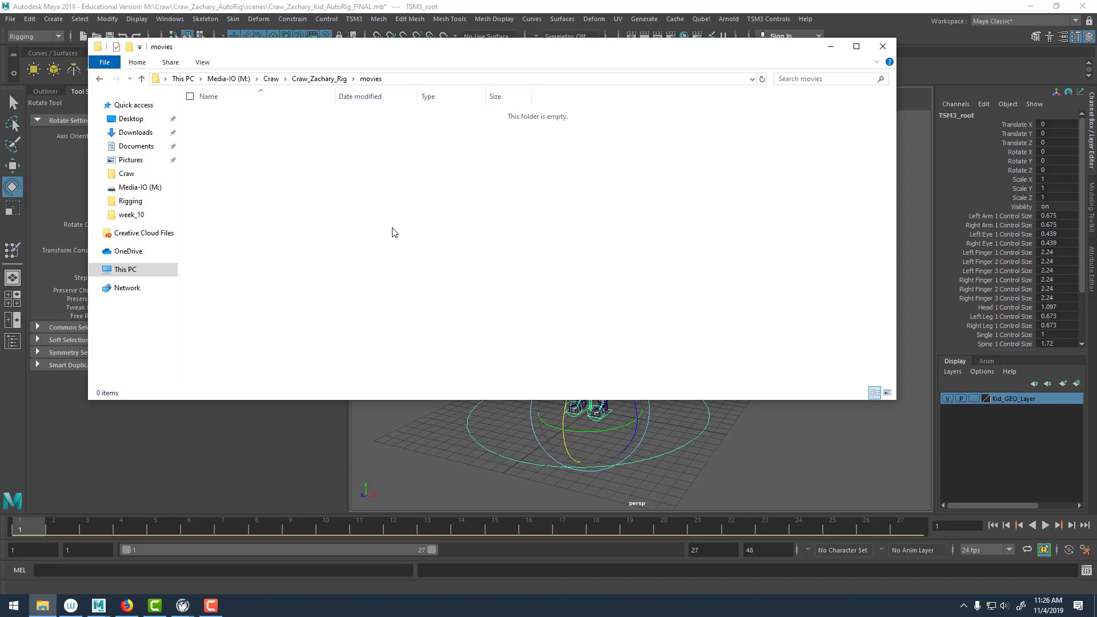
click(270, 79)
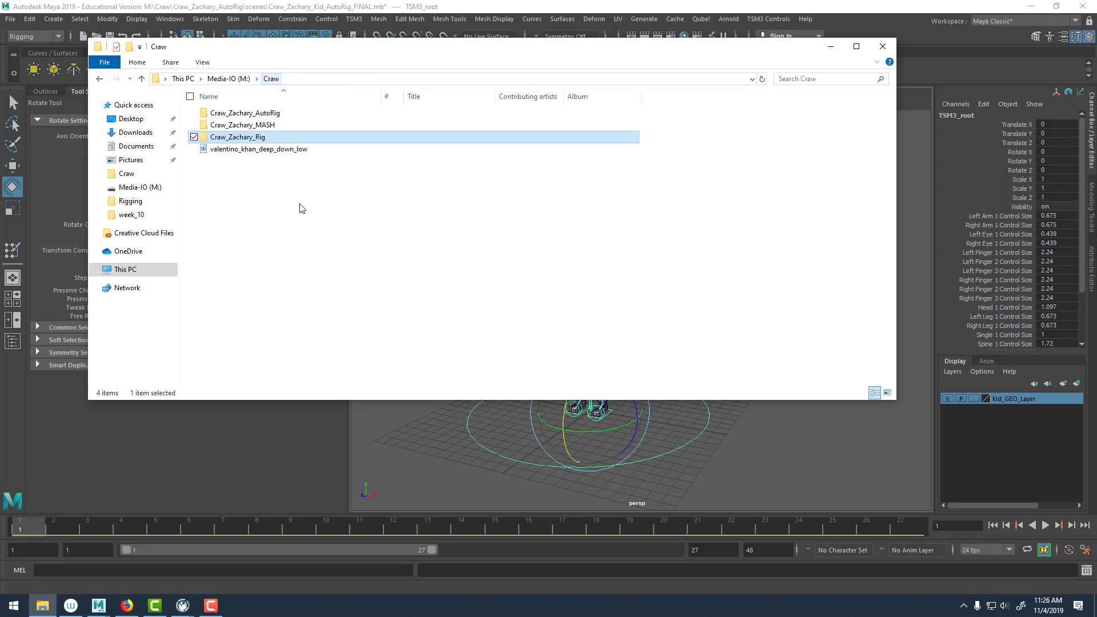
click(261, 116)
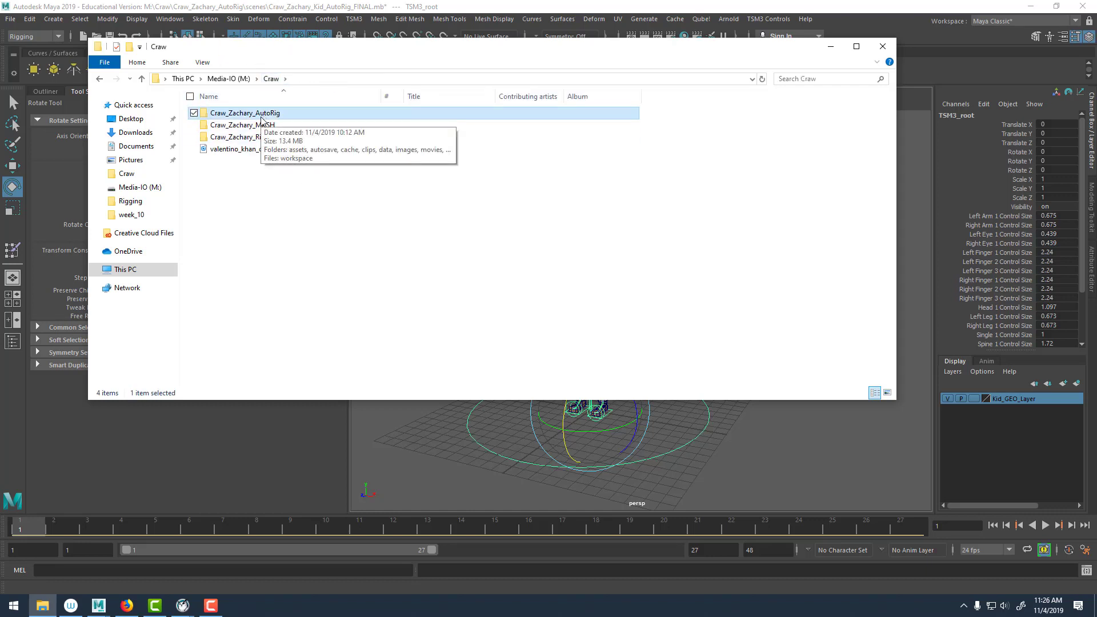
double_click(261, 114)
double_click(281, 220)
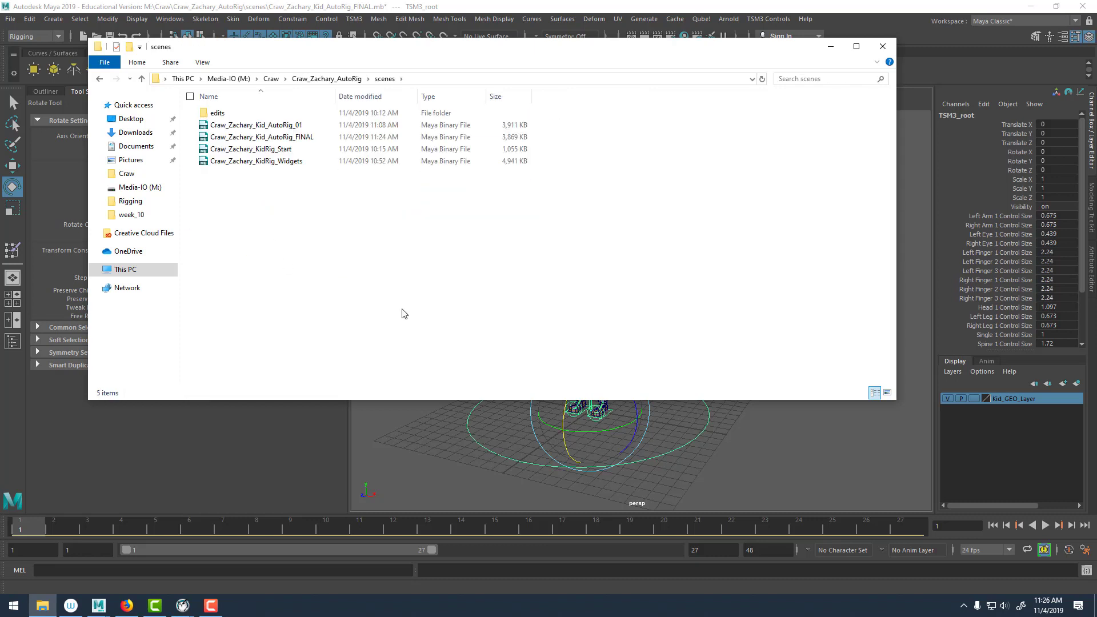
Check the Craw_Zachary_Kid_AutoRig_FINAL and Craw_Zachary_KidRig_Widgets files, leaving nothing selected.
click(289, 140)
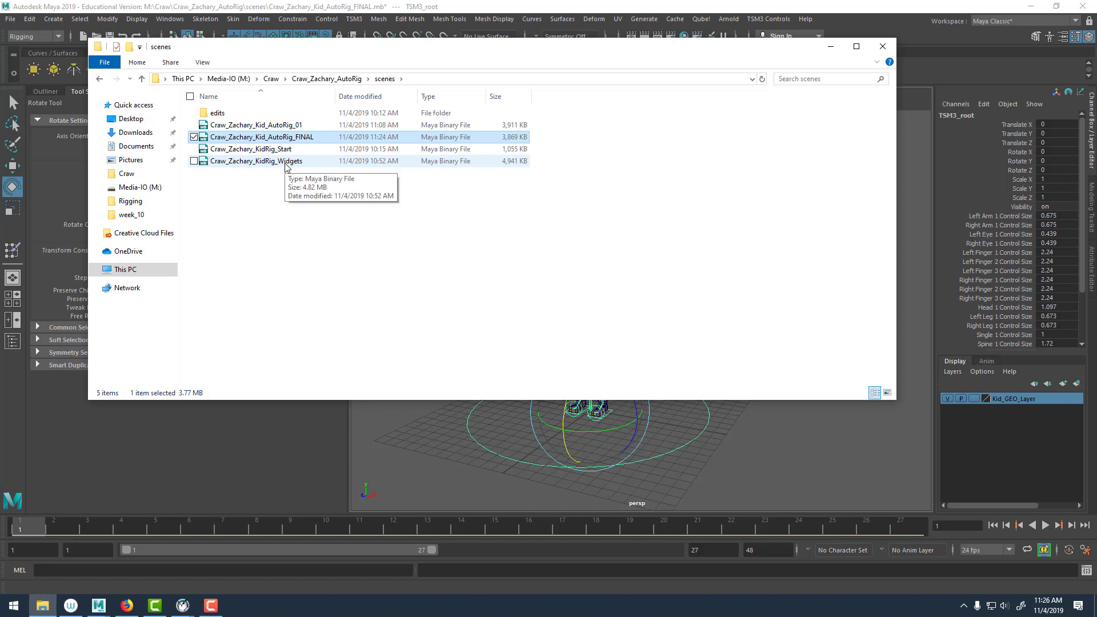
click(287, 164)
click(383, 288)
click(286, 137)
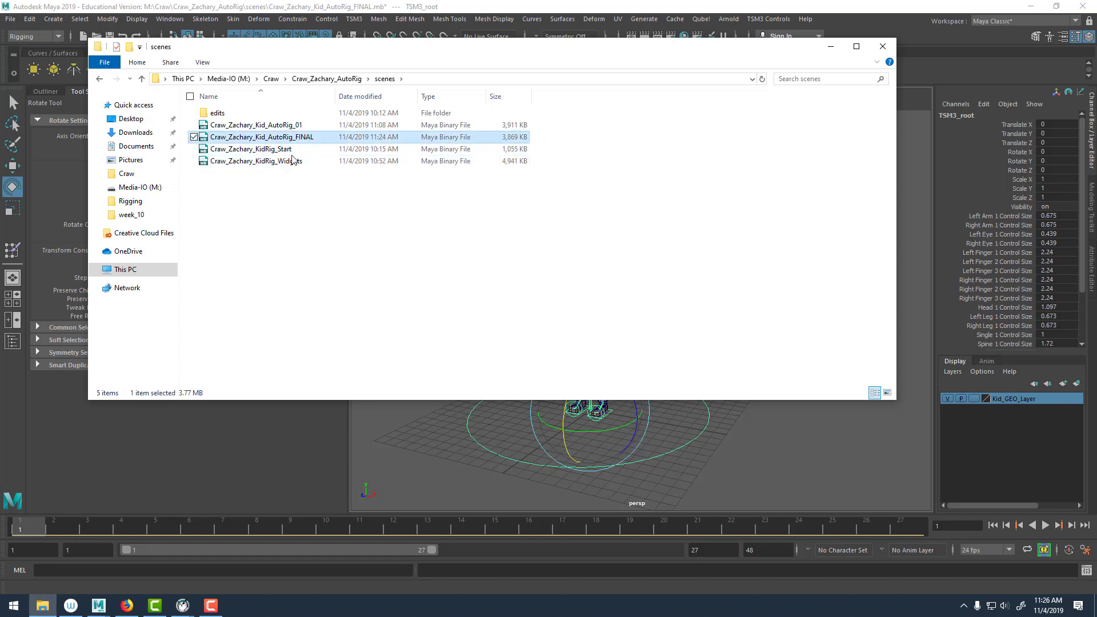
click(292, 161)
click(313, 204)
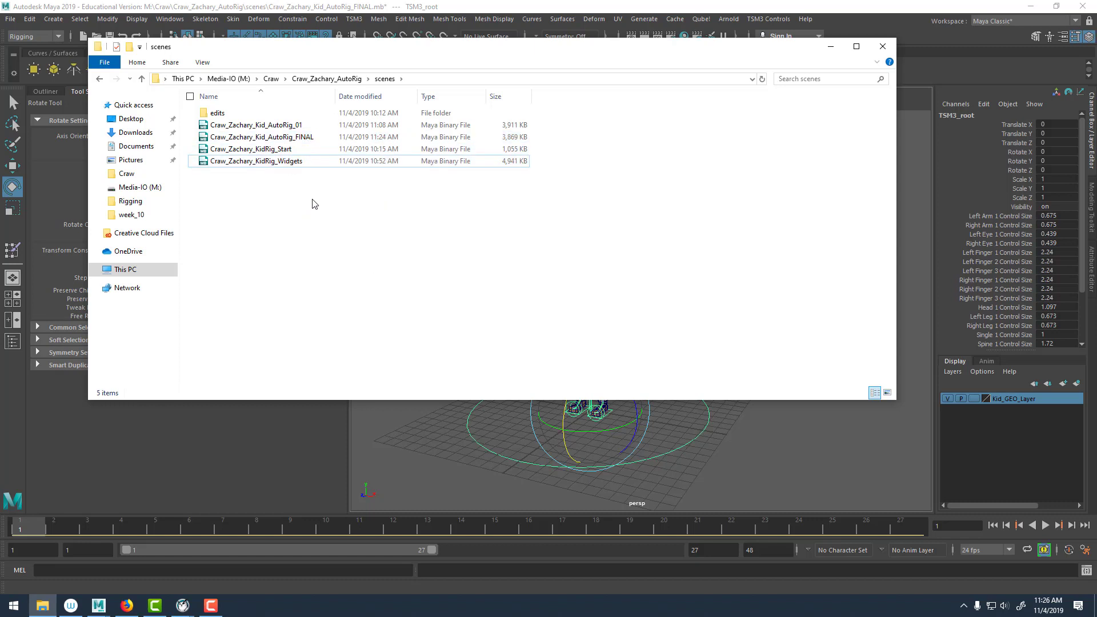